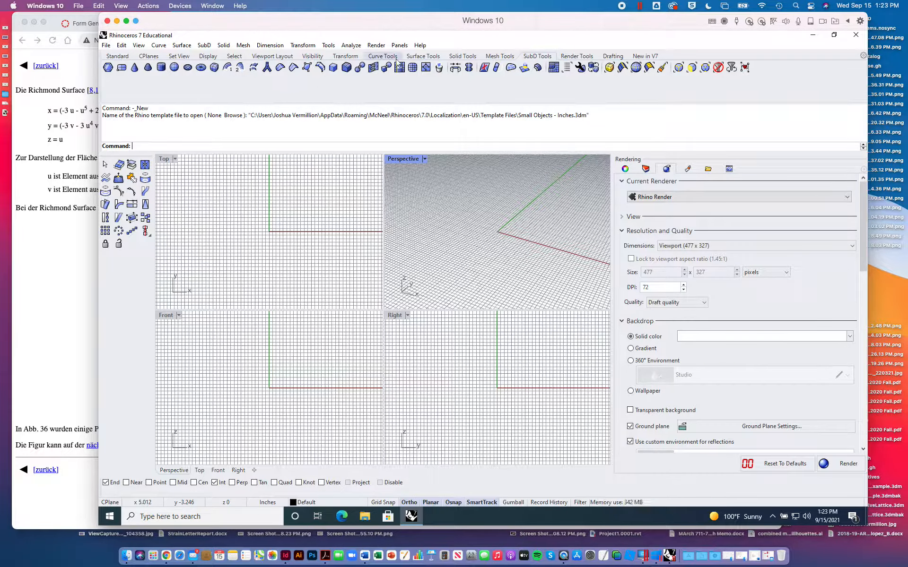
- Shrink the command history area, narrow the side toolbar to two columns, and show the Standard tool set
left_click_drag(363, 103, 360, 78)
left_click_drag(340, 127, 341, 116)
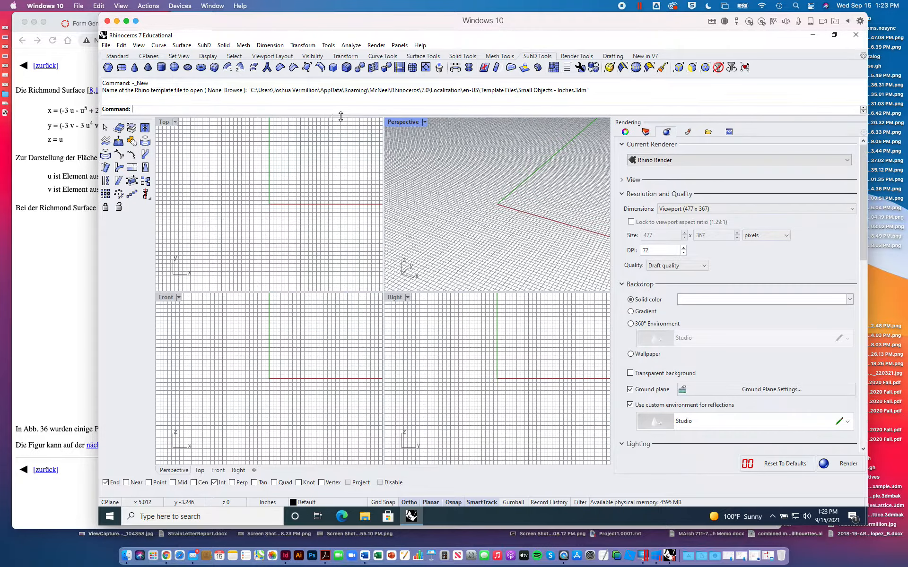
left_click(158, 180)
left_click_drag(153, 178, 133, 179)
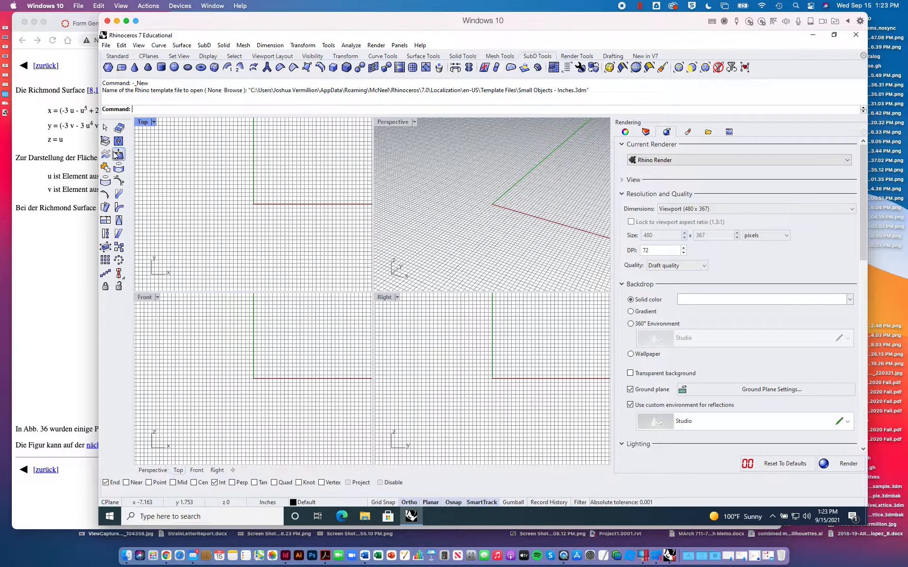
left_click(117, 56)
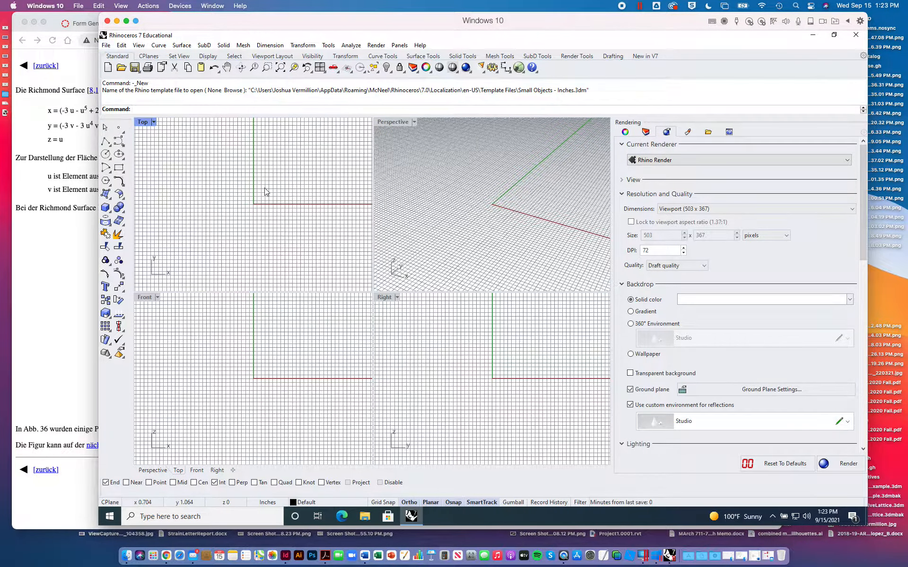
- Launch Grasshopper, then reposition and enlarge its window beside the Rhino viewports
type("Grasshopper")
key("Return")
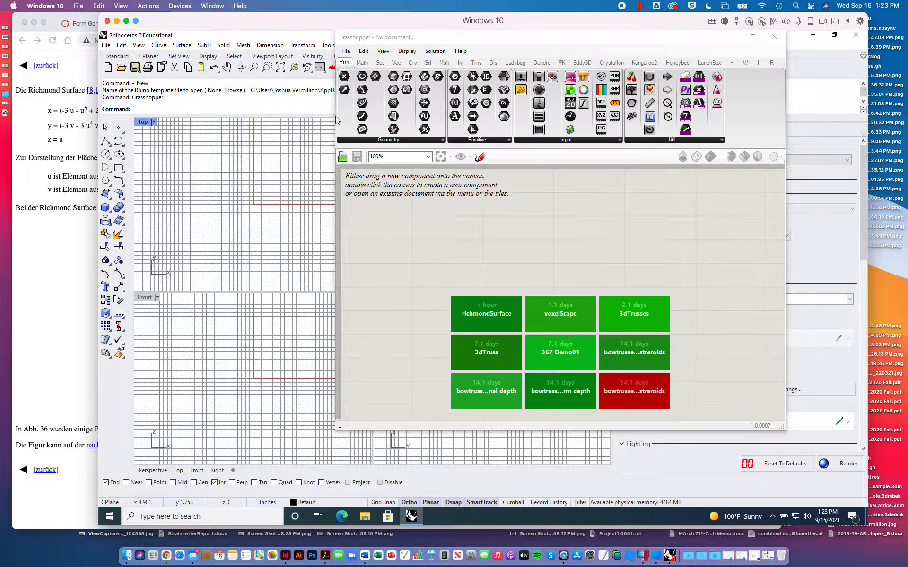
left_click_drag(455, 42, 501, 48)
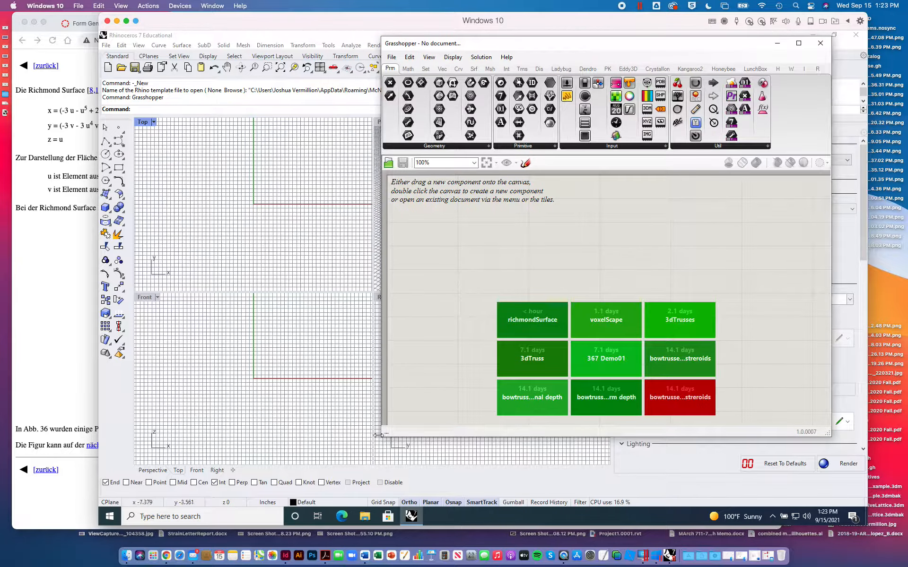
left_click_drag(381, 436, 324, 490)
- Open the recent Grasshopper definition richmondSurface.gh
left_click(334, 59)
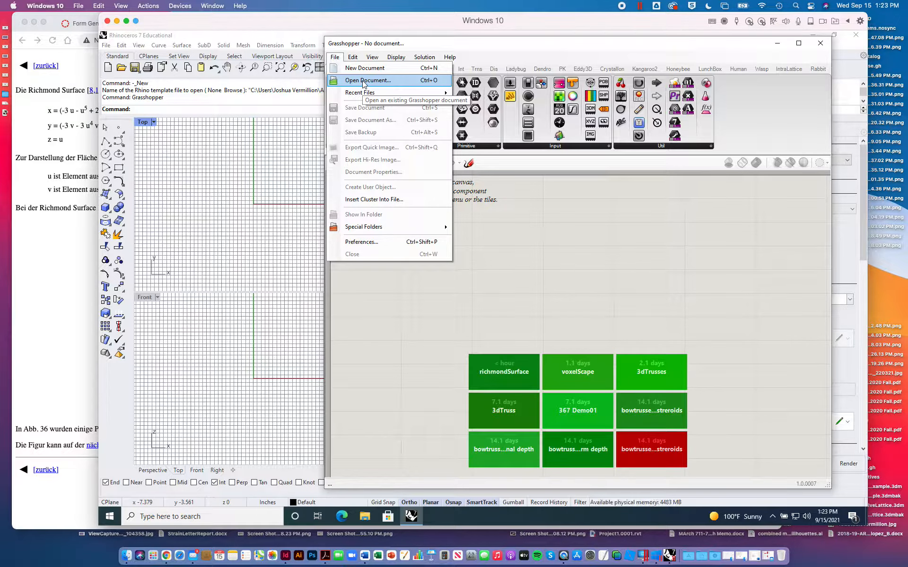
mouse_move(368, 94)
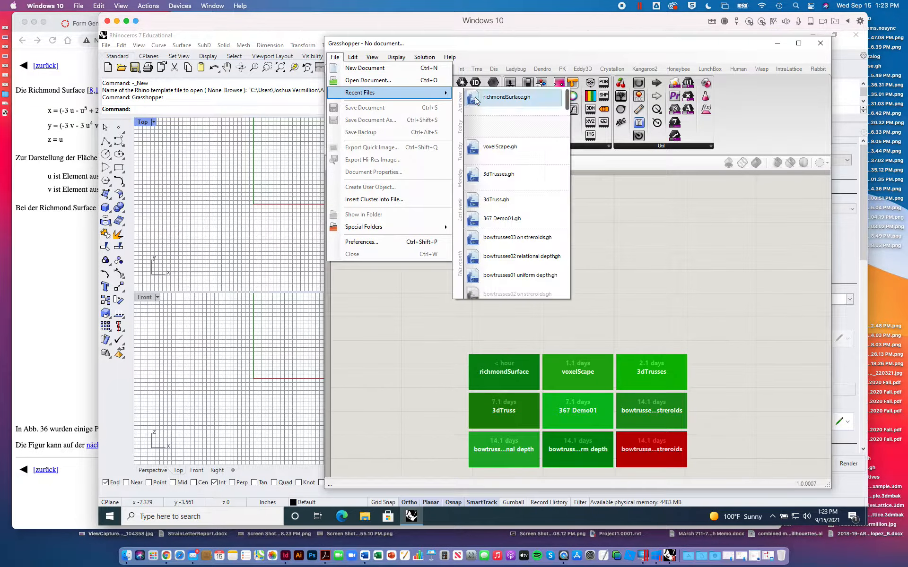
left_click(491, 97)
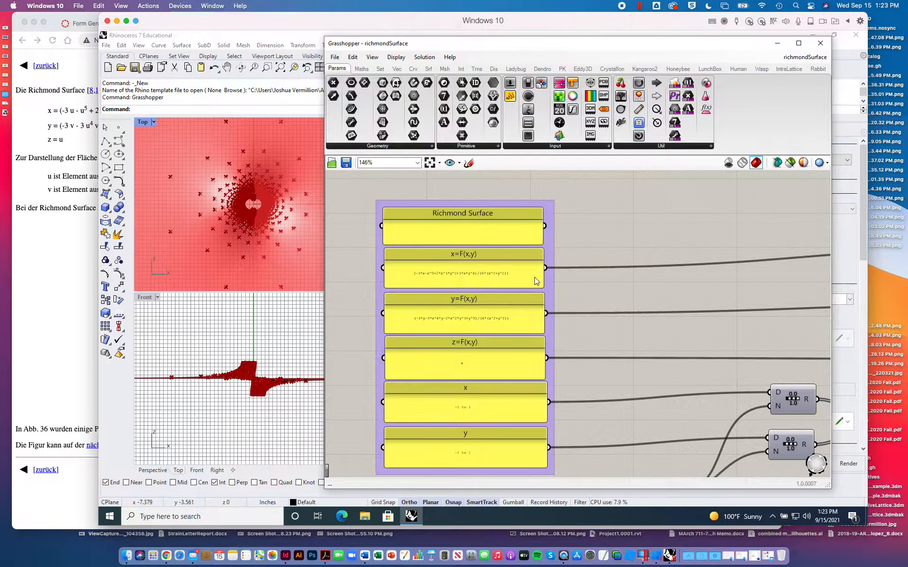
- Compare the x, y and z formula panels and domain panels in the definition with the Richmond Surface equations on the web page
scroll(538, 238, "down", 1)
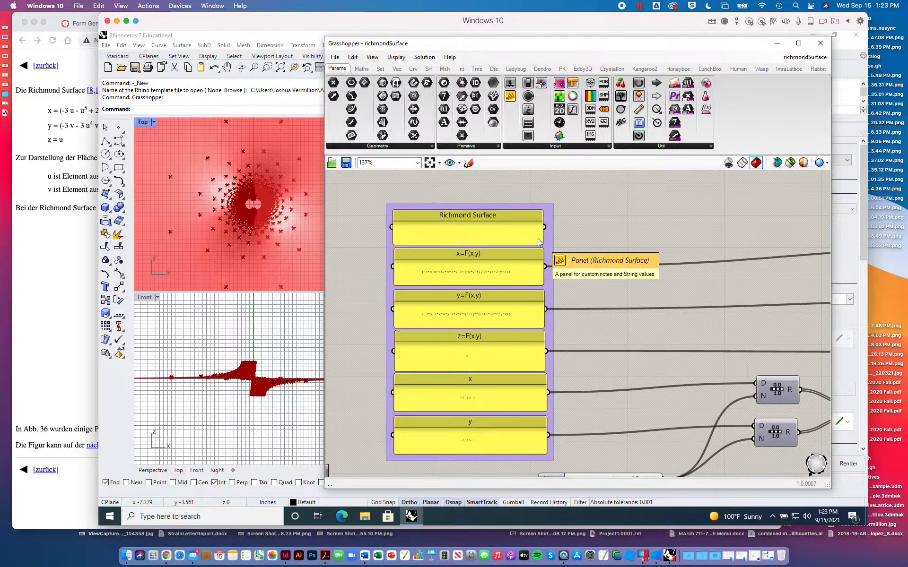
left_click(71, 242)
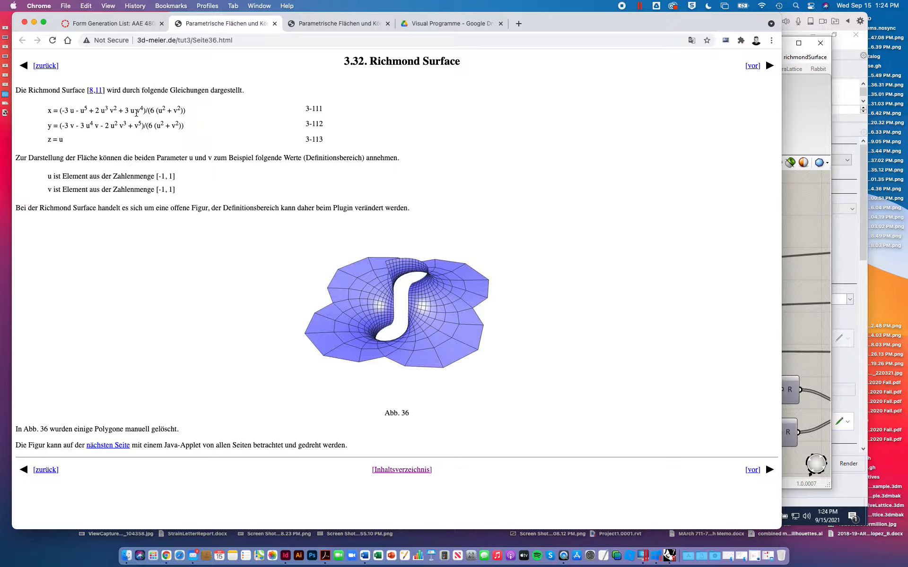
left_click(805, 214)
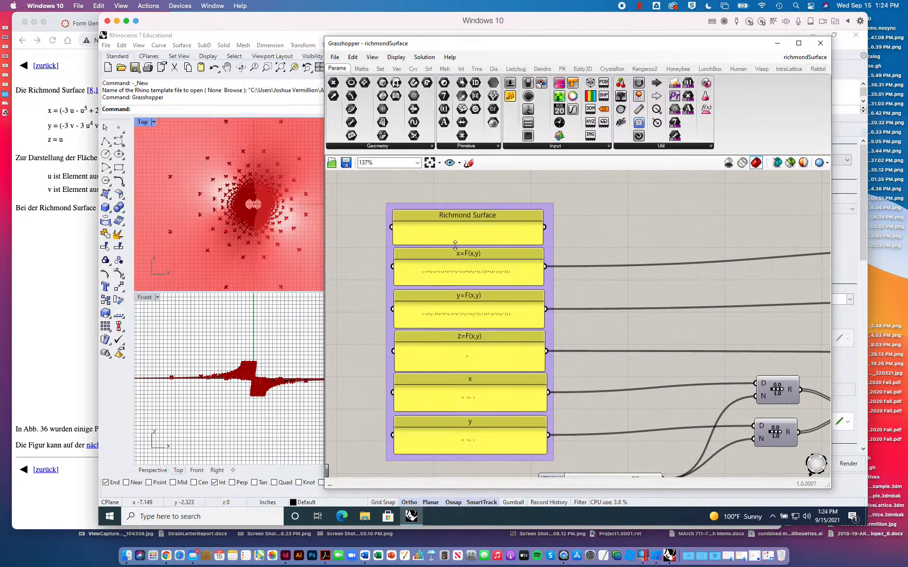
scroll(434, 289, "up", 5)
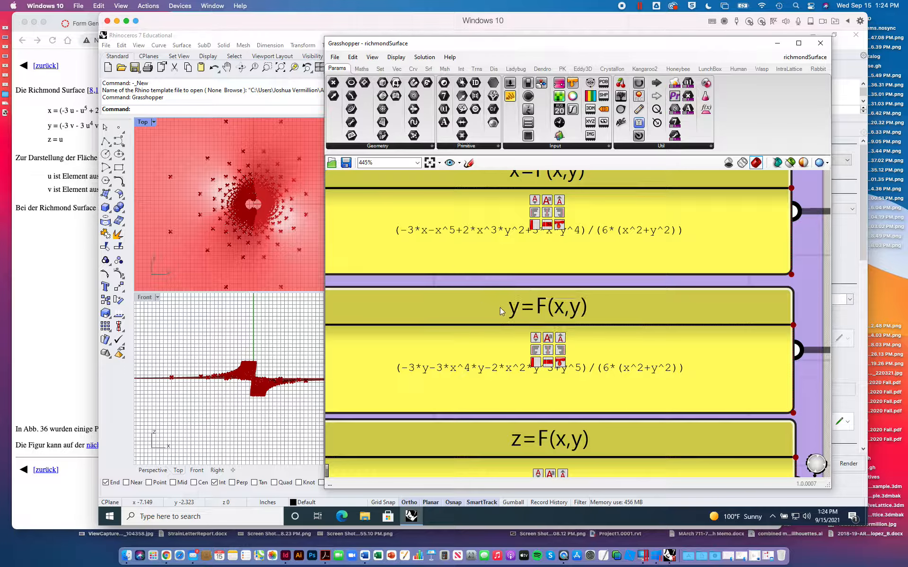
scroll(495, 268, "down", 1)
scroll(495, 268, "down", 10)
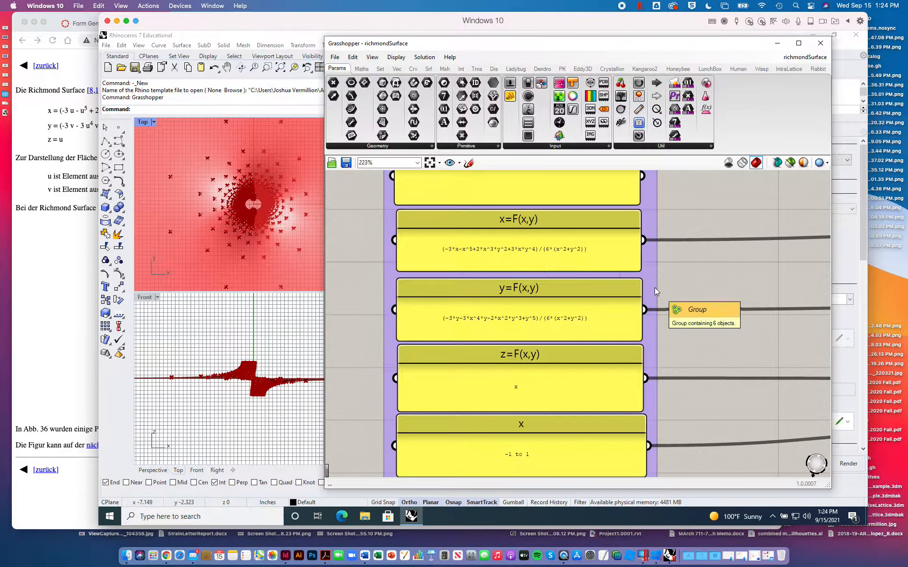
scroll(655, 287, "down", 3)
right_click_drag(664, 356, 658, 313)
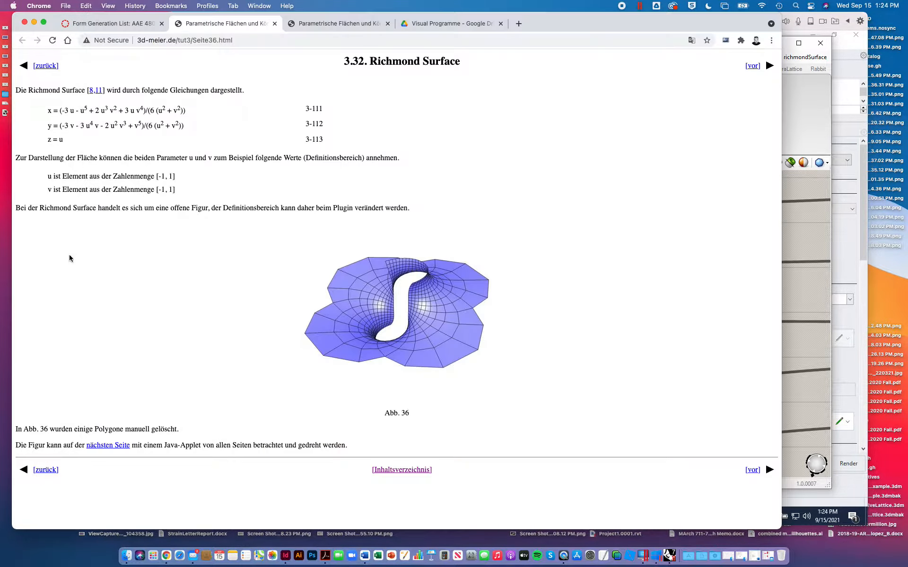
- Switch to Chrome, translate the Richmond Surface page from German to English, and reload it to restore the original text
left_click(69, 254)
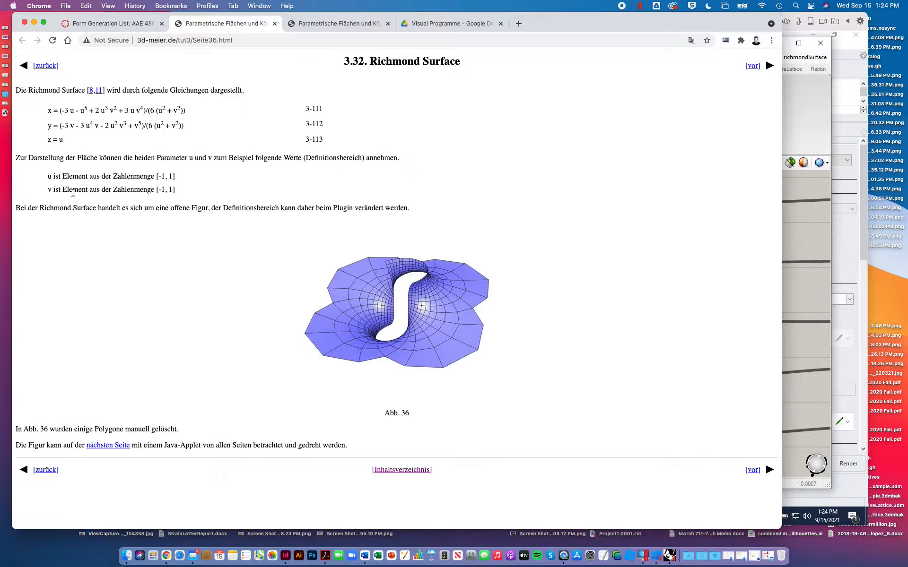
left_click(691, 44)
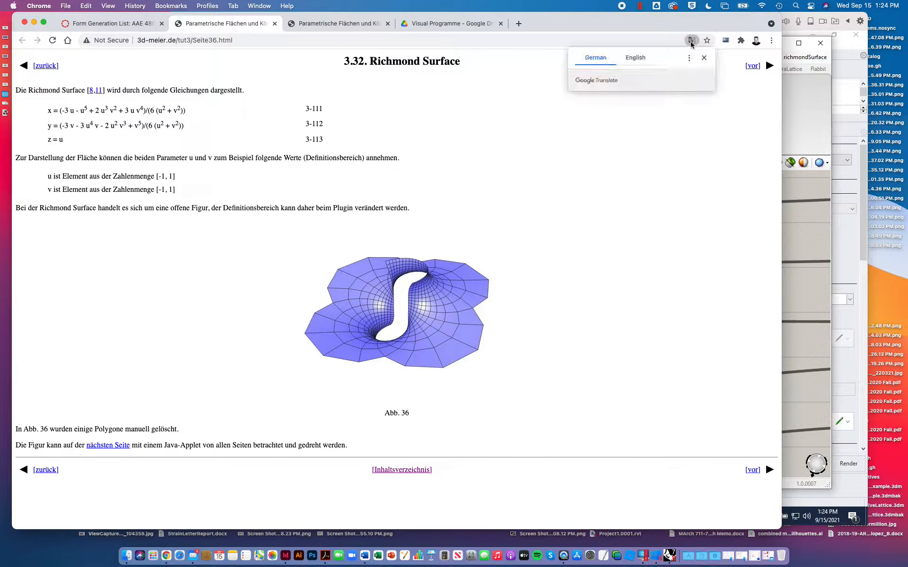
left_click(637, 58)
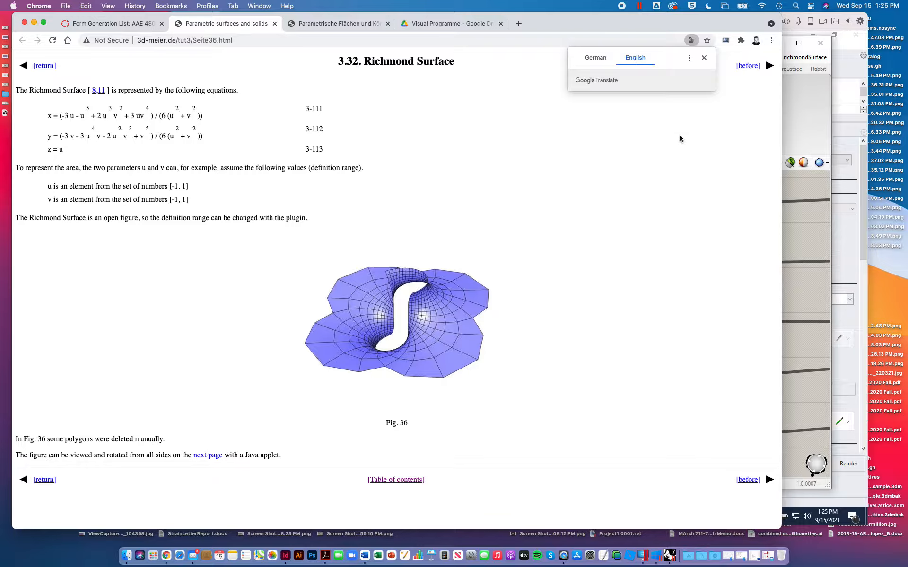
left_click(704, 57)
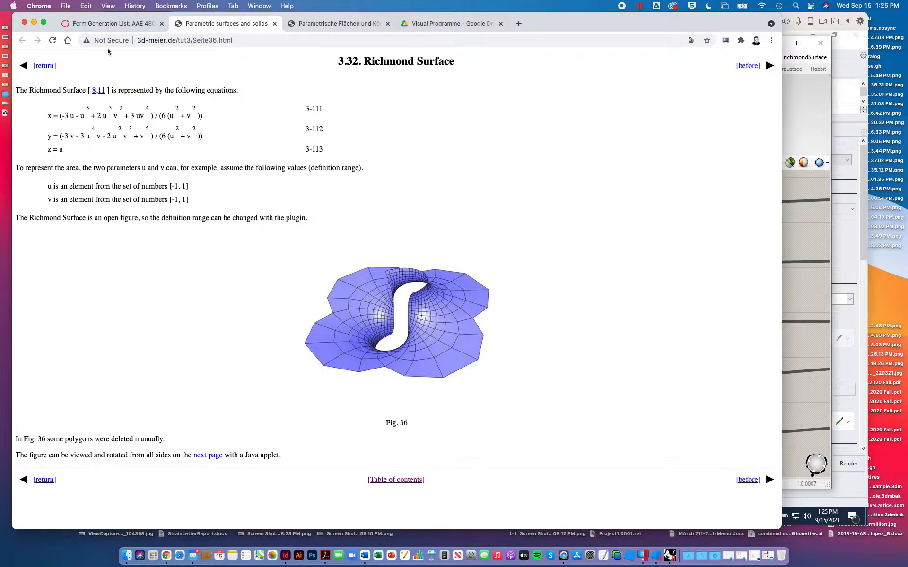
left_click(52, 42)
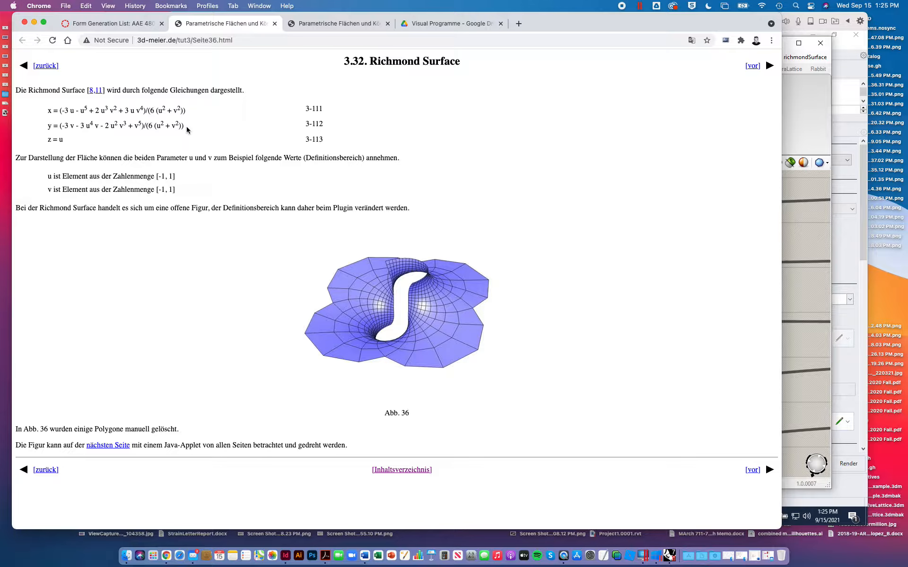
- Search Google in a new tab for "richmod surface parametric expression"
key("super+t")
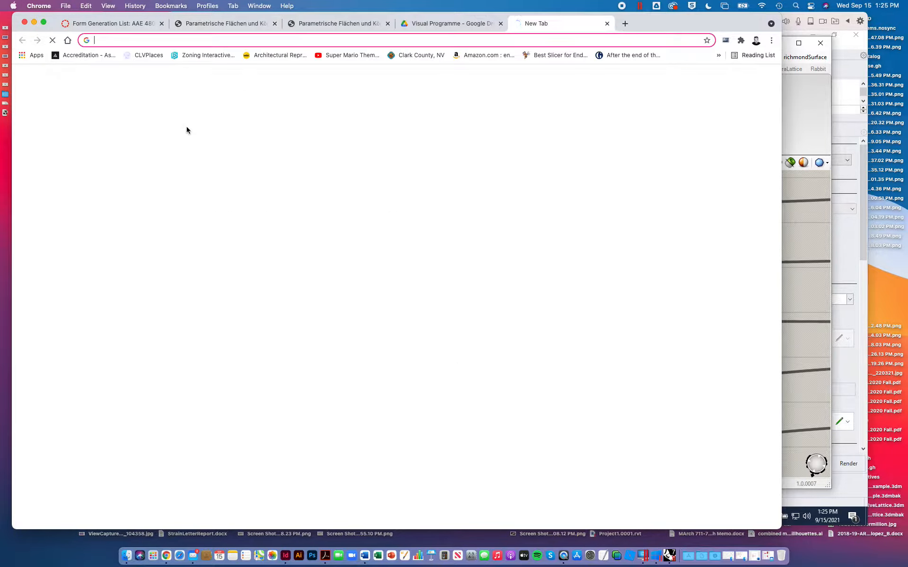
type("richmo")
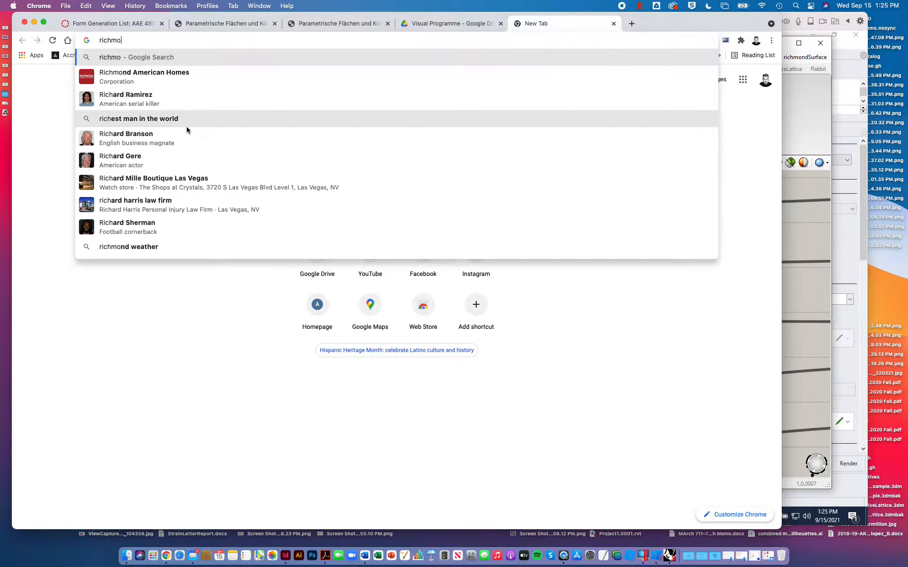
type("d surface")
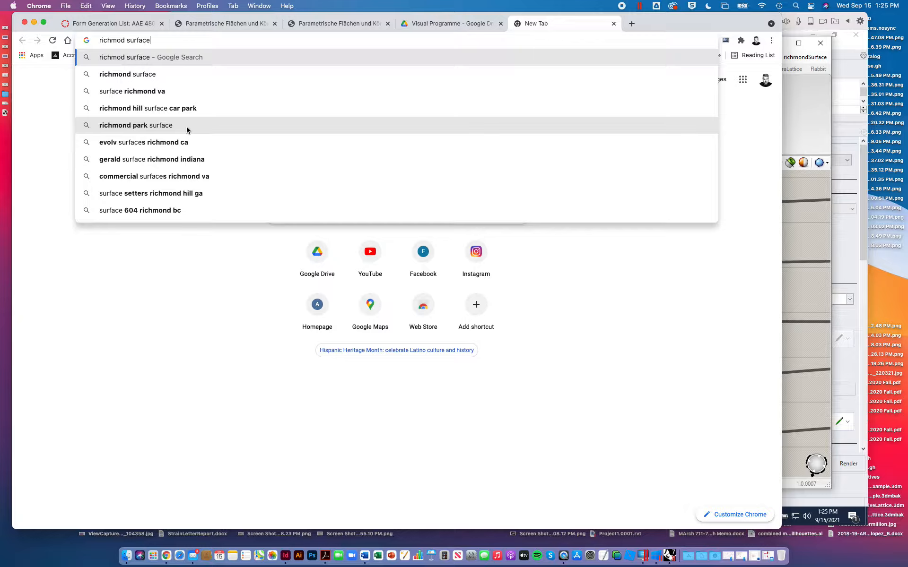
type("parametric ")
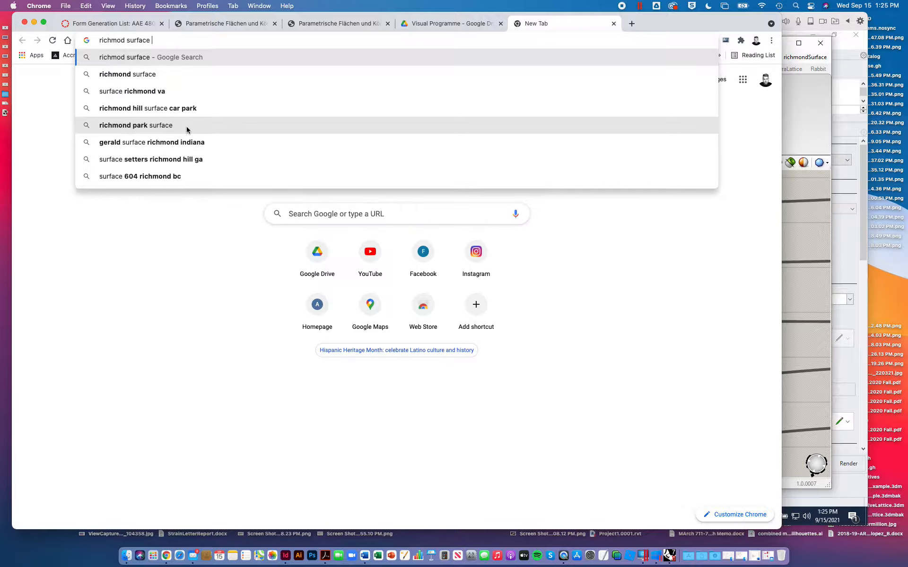
type("expression")
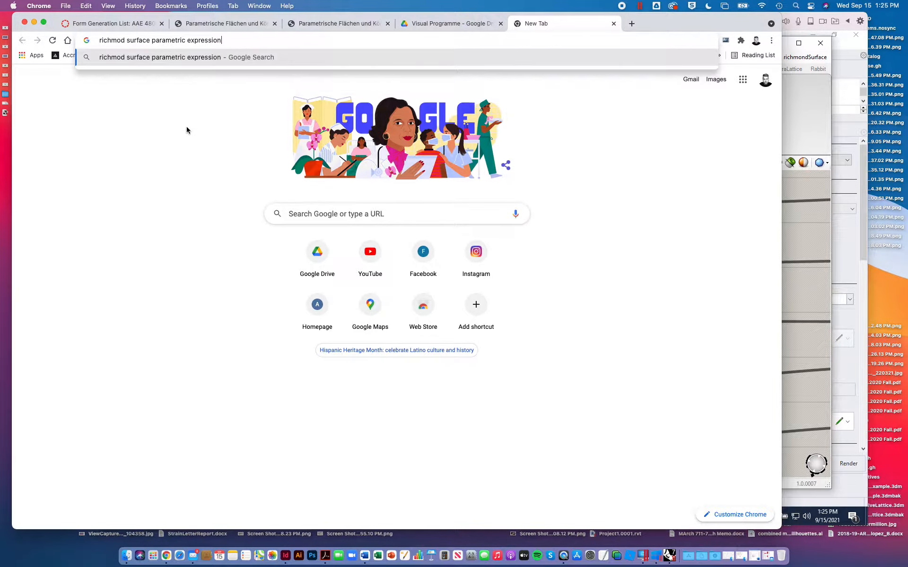
key("Return")
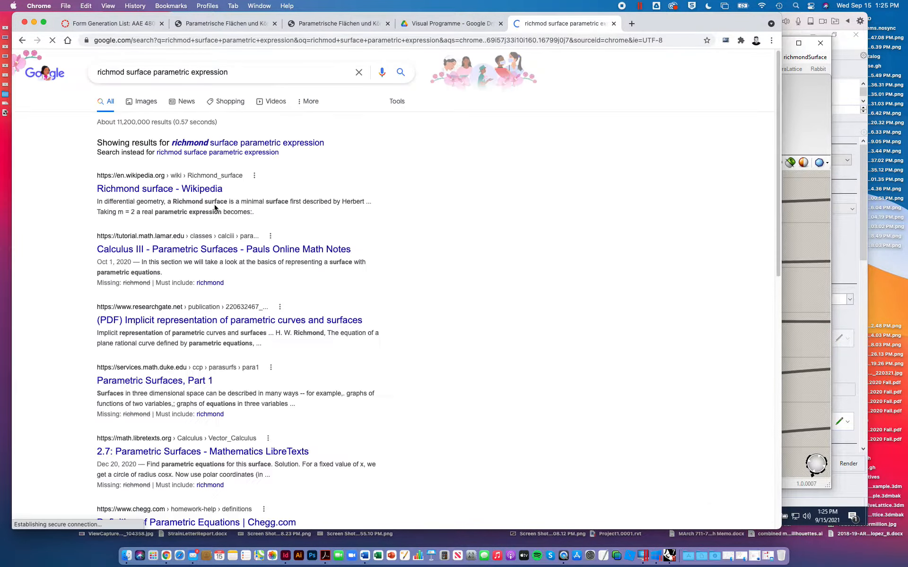
- Read the real parametric expression for m = 2 in Wikipedia's Richmond surface article and return to the search results
left_click(168, 189)
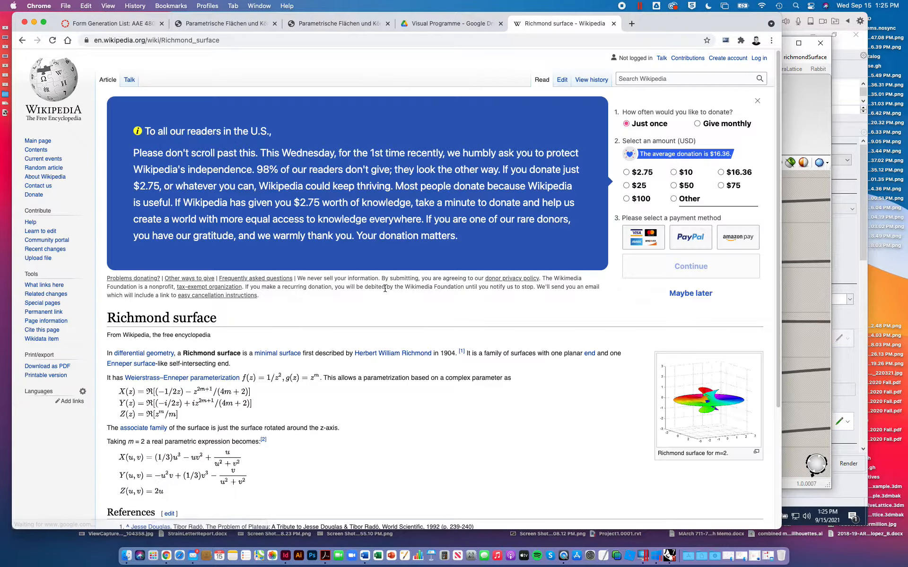
scroll(385, 287, "down", 2)
scroll(340, 331, "down", 3)
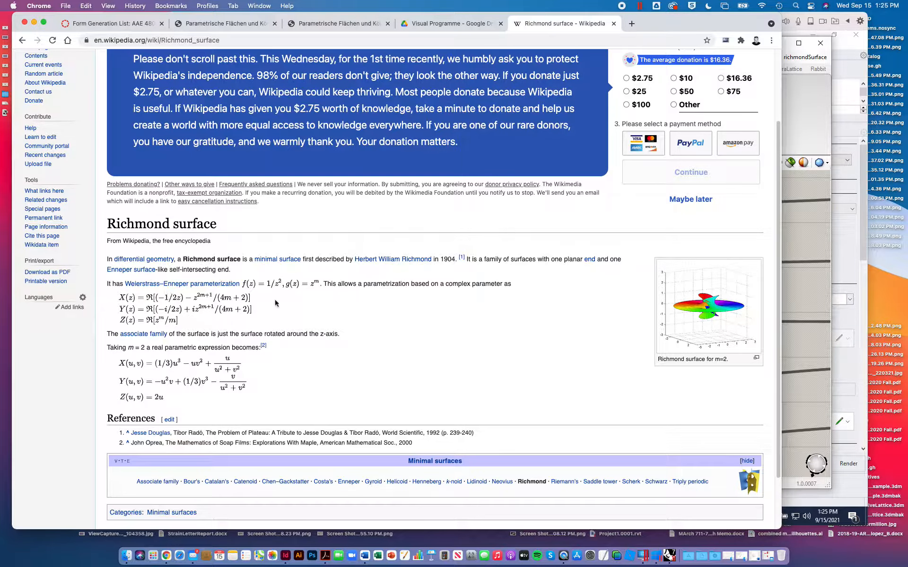
scroll(179, 297, "down", 3)
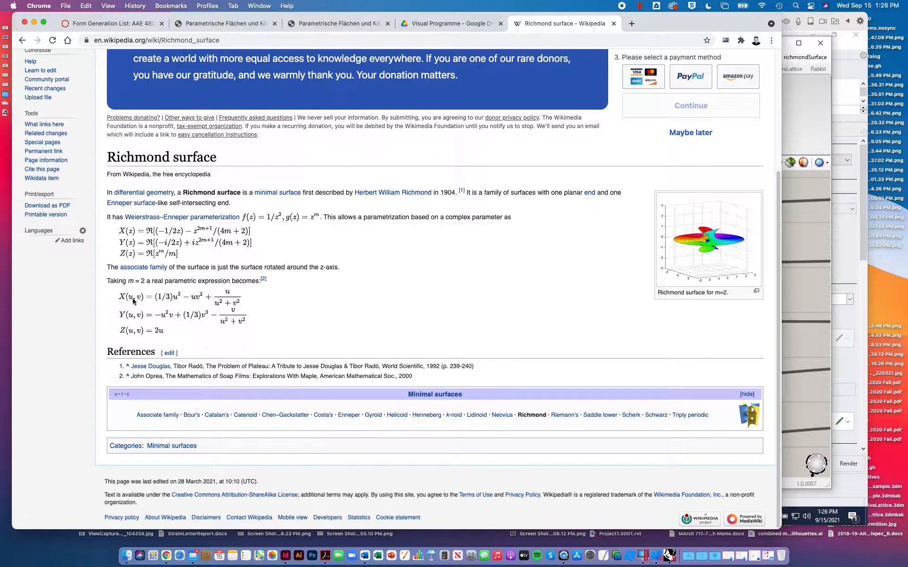
scroll(188, 316, "up", 5)
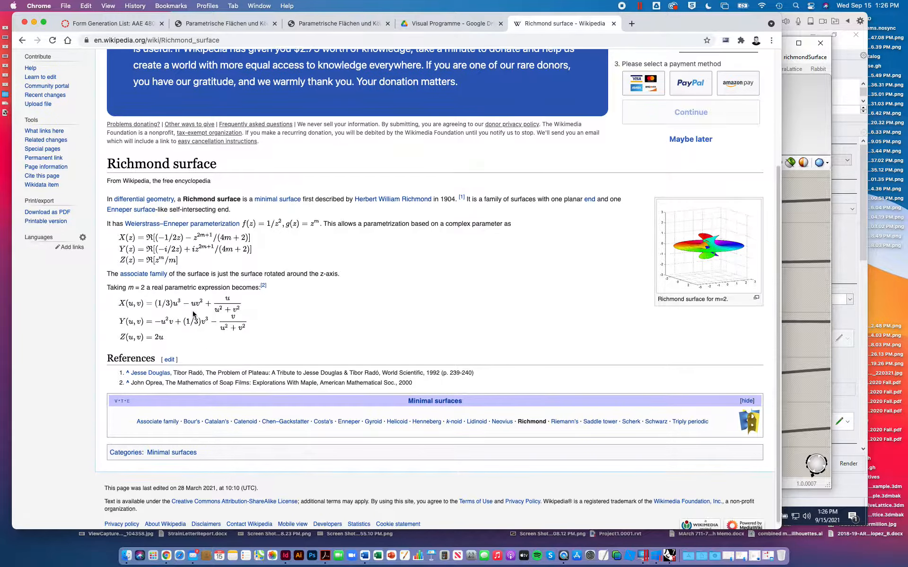
scroll(194, 315, "left", 5)
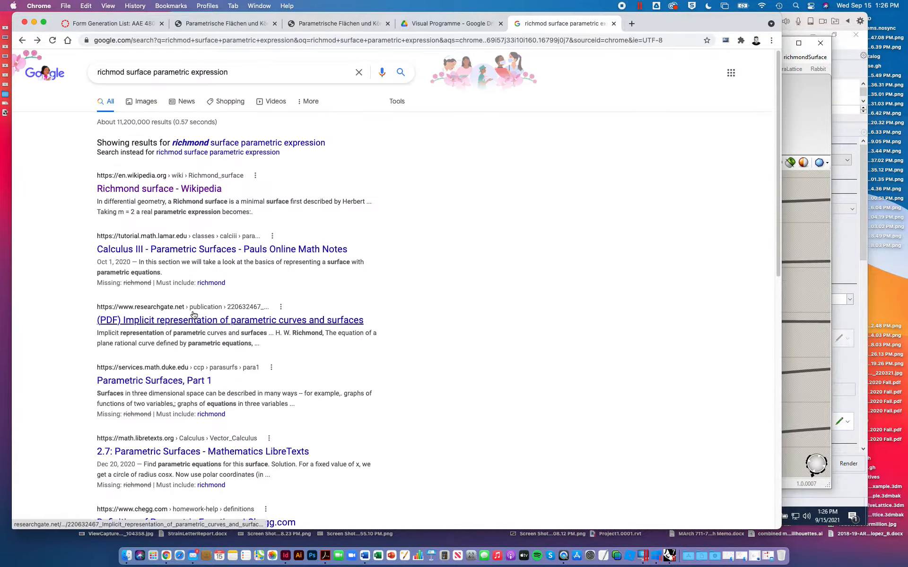
- Skim the Calculus III Parametric Surfaces notes for surface equations, return to the search results and review the remaining entries
scroll(273, 249, "down", 2)
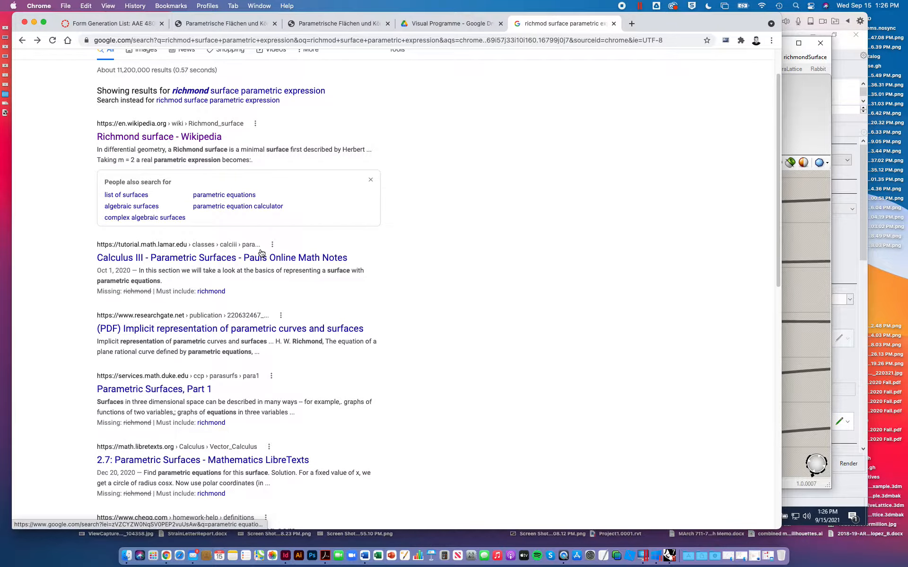
left_click(230, 260)
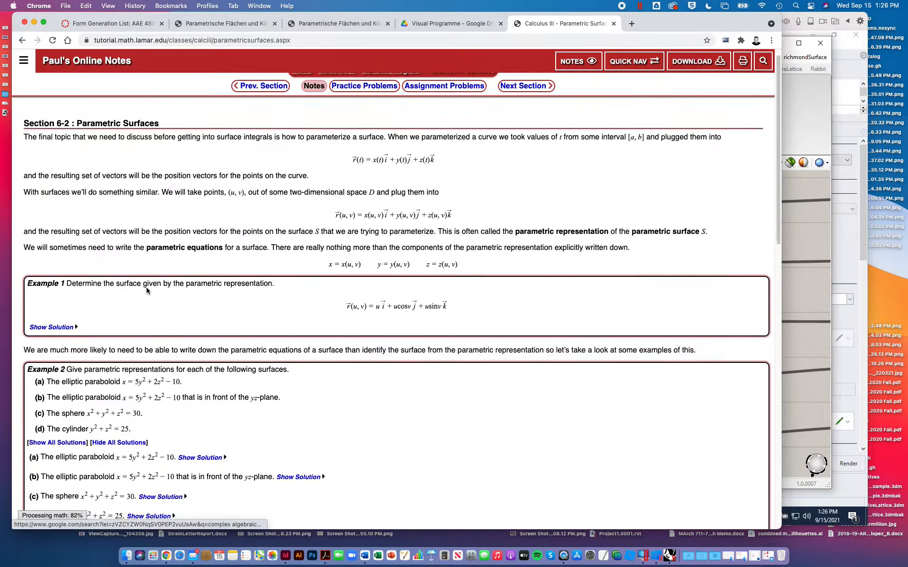
scroll(189, 212, "down", 5)
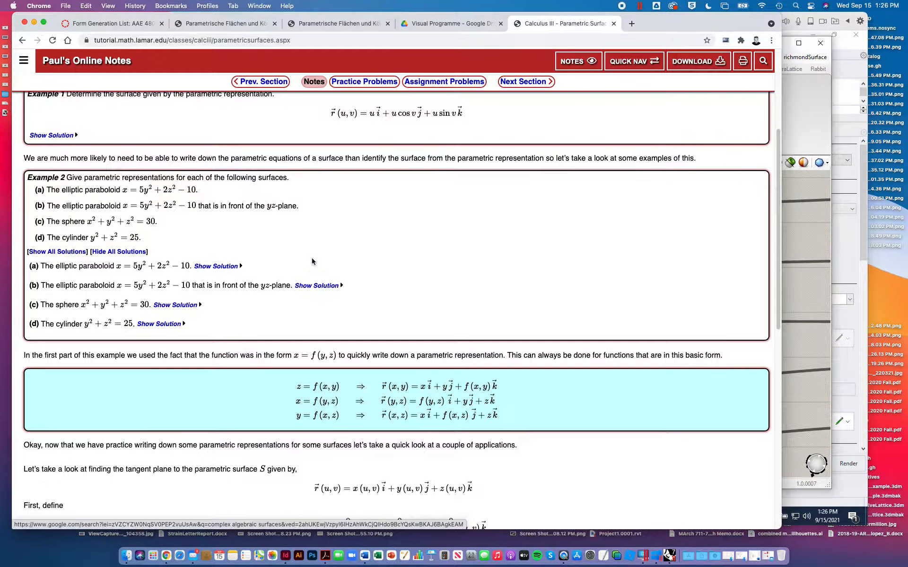
scroll(312, 258, "down", 4)
scroll(480, 319, "down", 4)
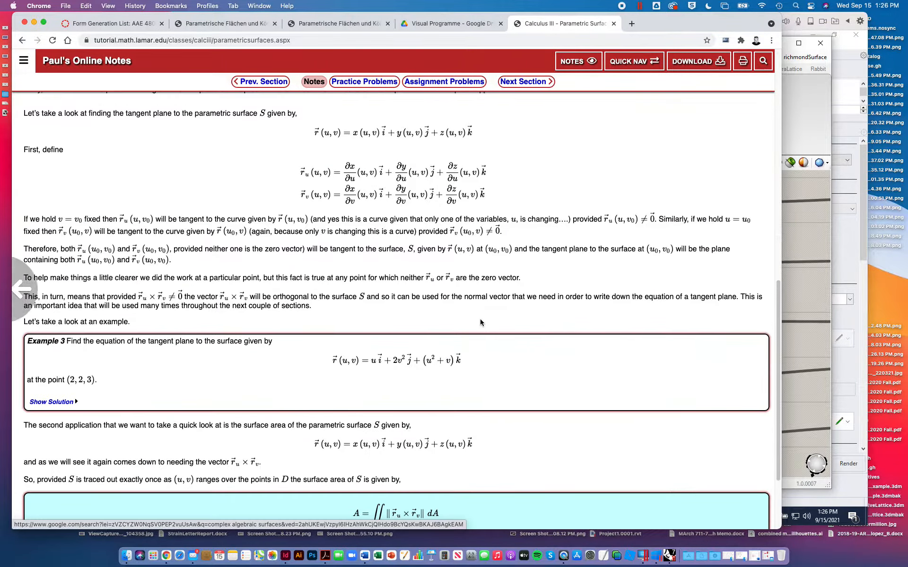
key("super+bracketleft")
scroll(232, 301, "down", 5)
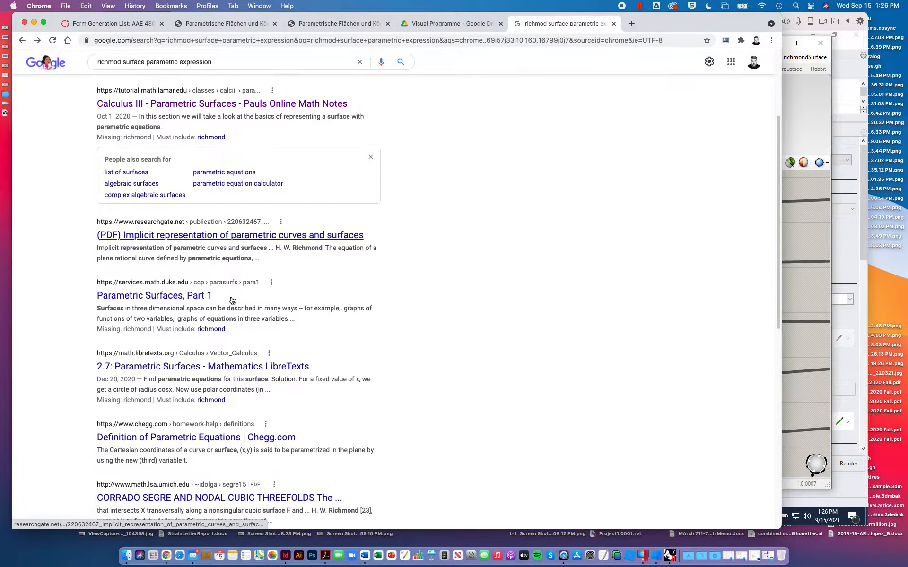
scroll(231, 300, "down", 1)
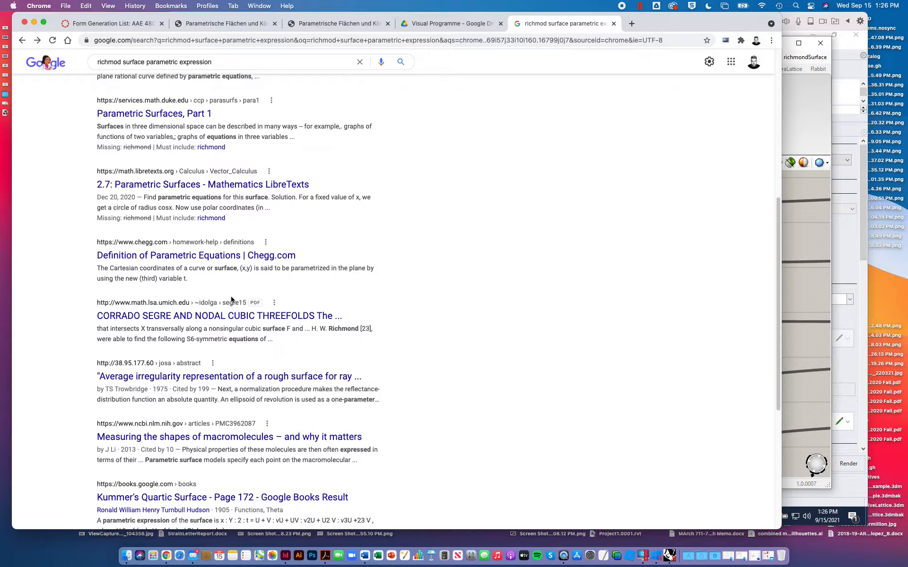
- Correct the misspelled Google search to "richmond surface parametric expression" and run it again
scroll(231, 299, "up", 7)
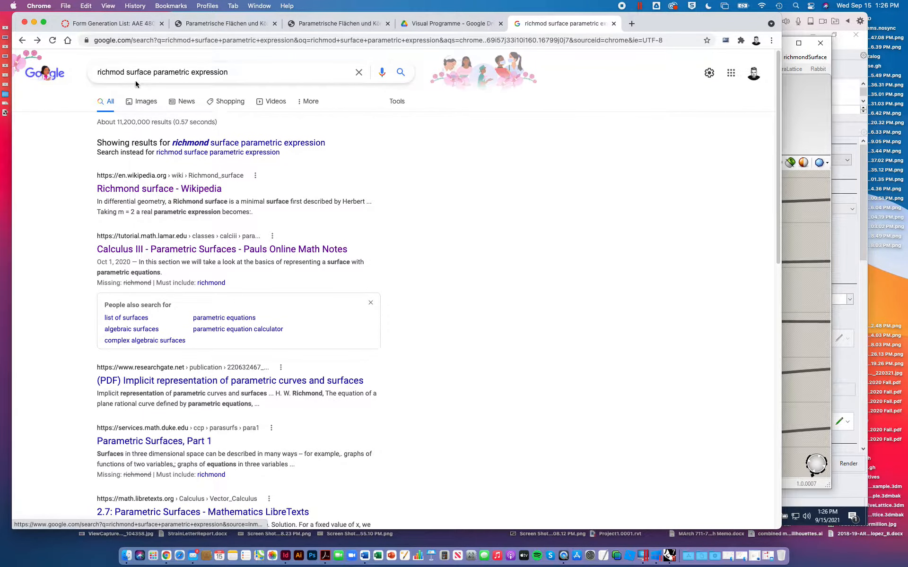
left_click(120, 73)
type("n")
key("Return")
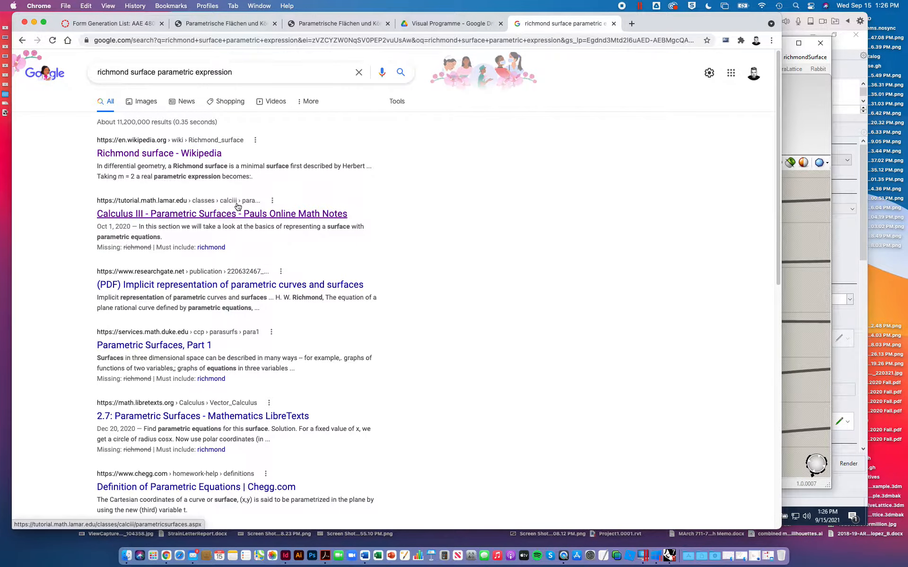
- Search Google for "richmond surface parametric expression wolfram"
left_click(197, 74)
type("w")
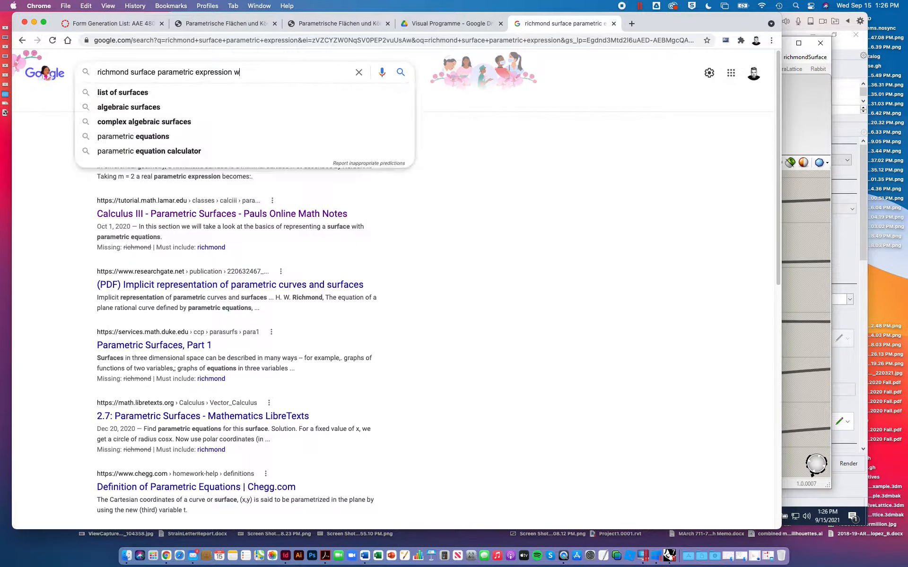
type("olfram")
key("Return")
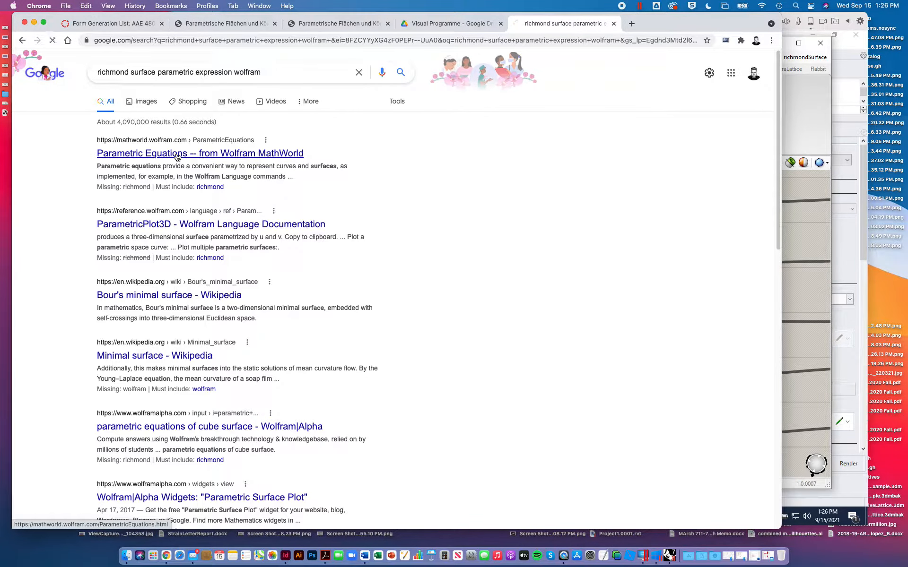
- Skim Wolfram MathWorld's Parametric Equations article, return to the search results and look through the remaining entries
left_click(178, 156)
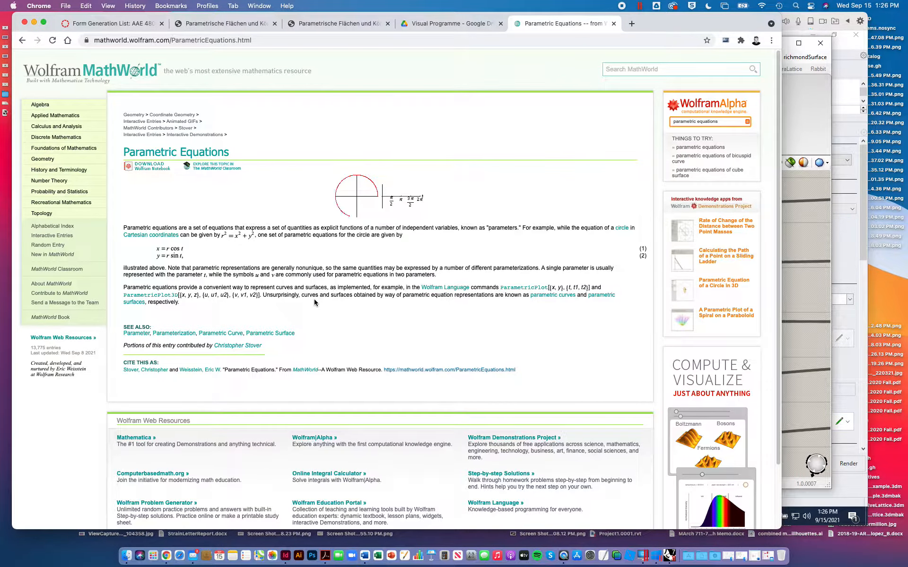
scroll(229, 356, "down", 1)
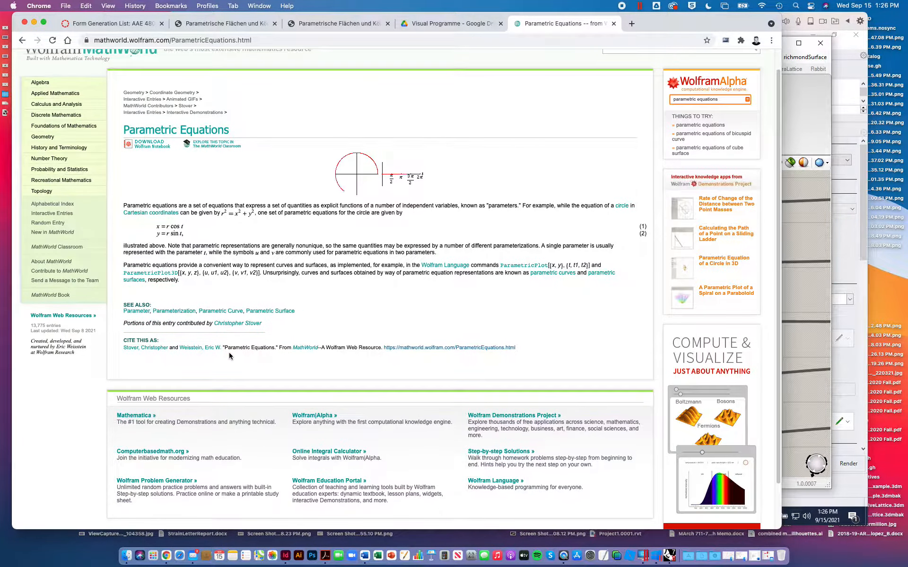
scroll(229, 356, "down", 2)
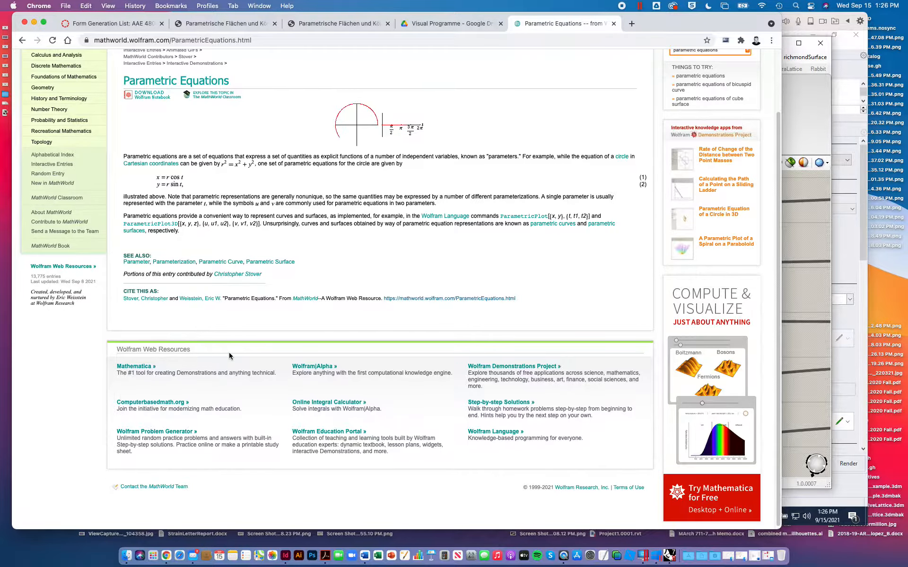
key("super+bracketleft")
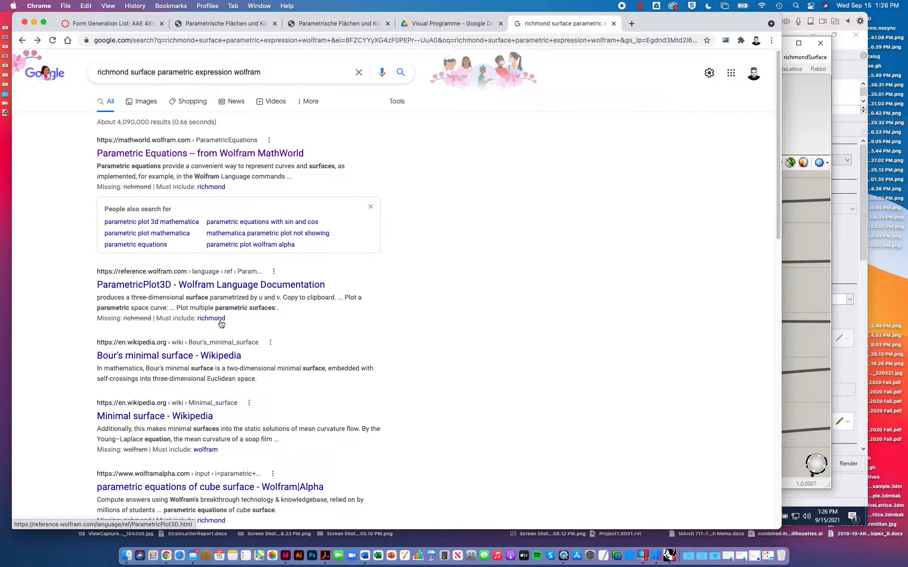
scroll(191, 360, "down", 3)
scroll(191, 357, "down", 10)
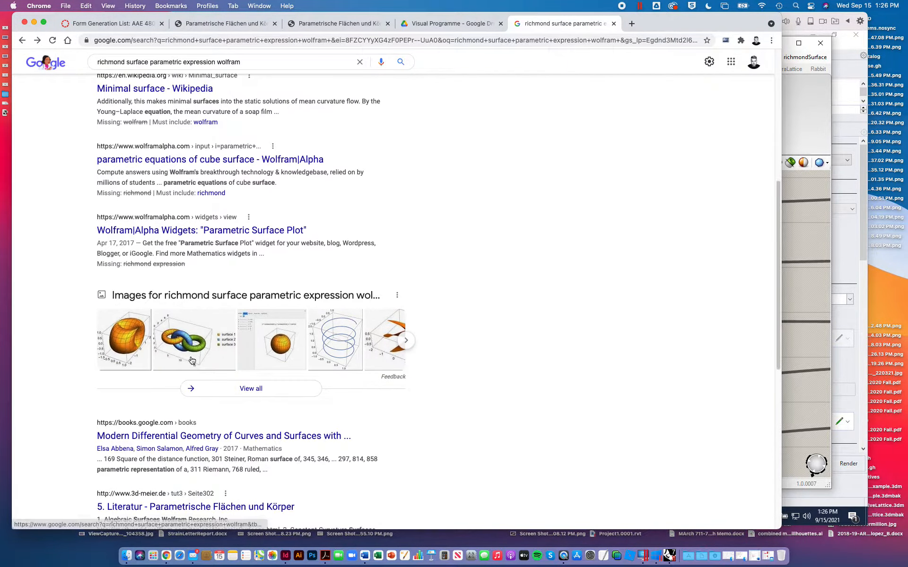
scroll(191, 360, "up", 15)
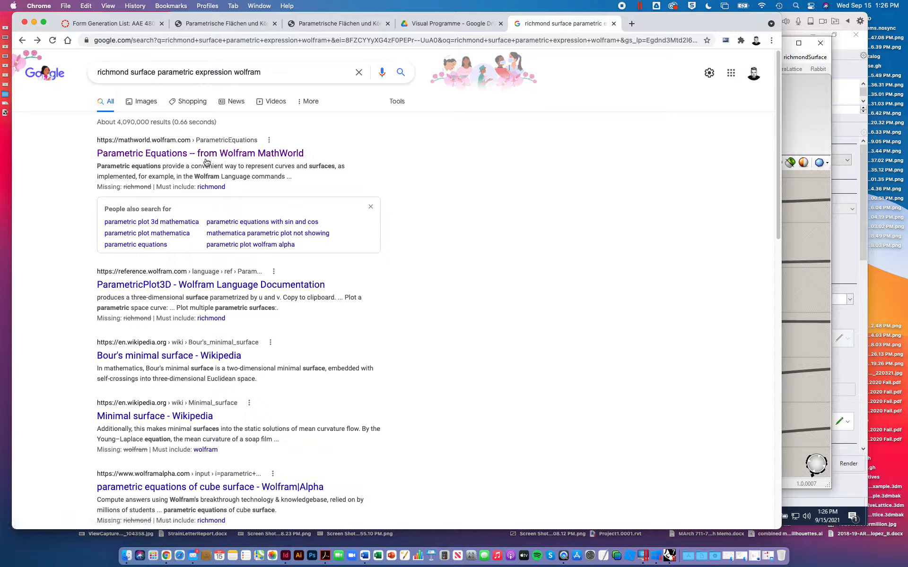
- Reopen the MathWorld Parametric Equations article, search the site for "richmond surface", review the results and go back
left_click(208, 154)
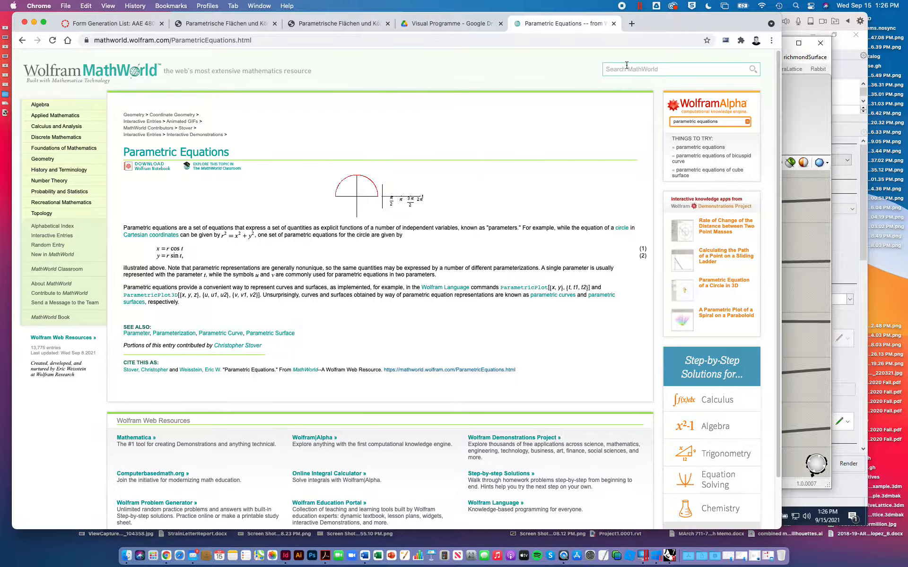
left_click(614, 69)
type("richmond surface")
key("Return")
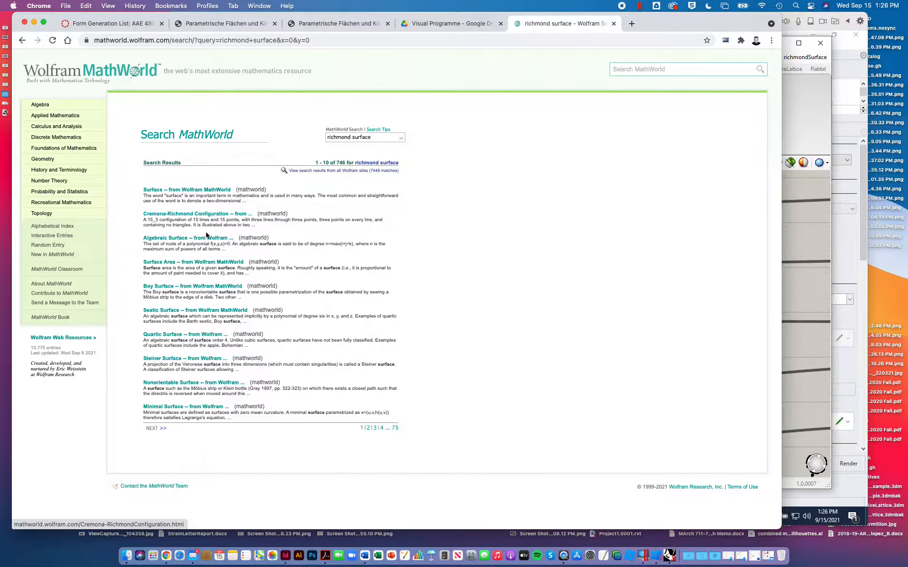
double_click(206, 266)
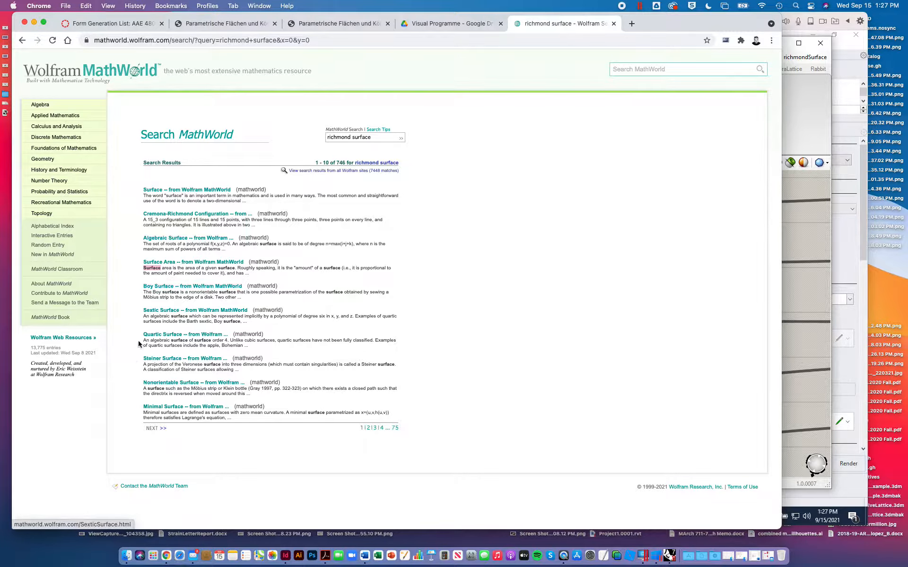
key("super+bracketleft")
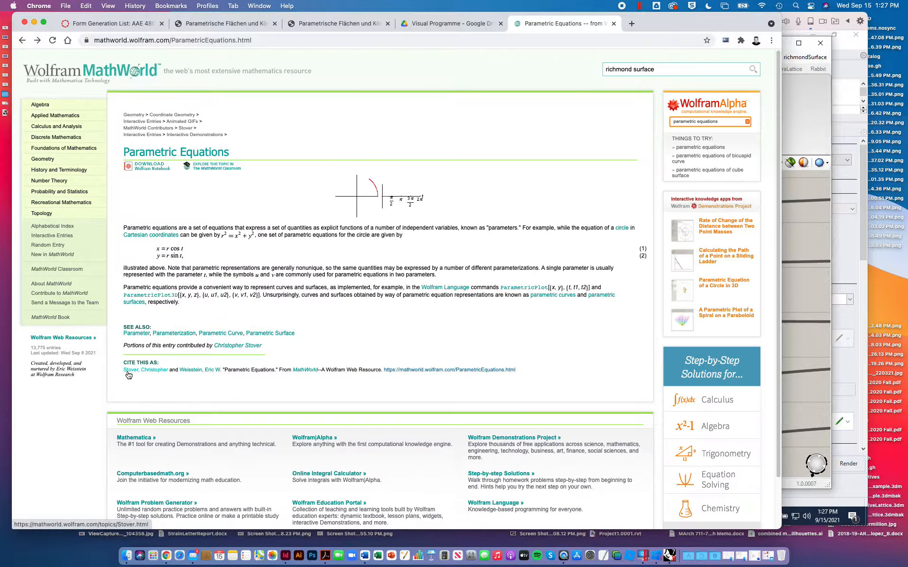
- Close the MathWorld tab and browse the table of contents of parametric surfaces on 3d-meier.de
left_click(614, 23)
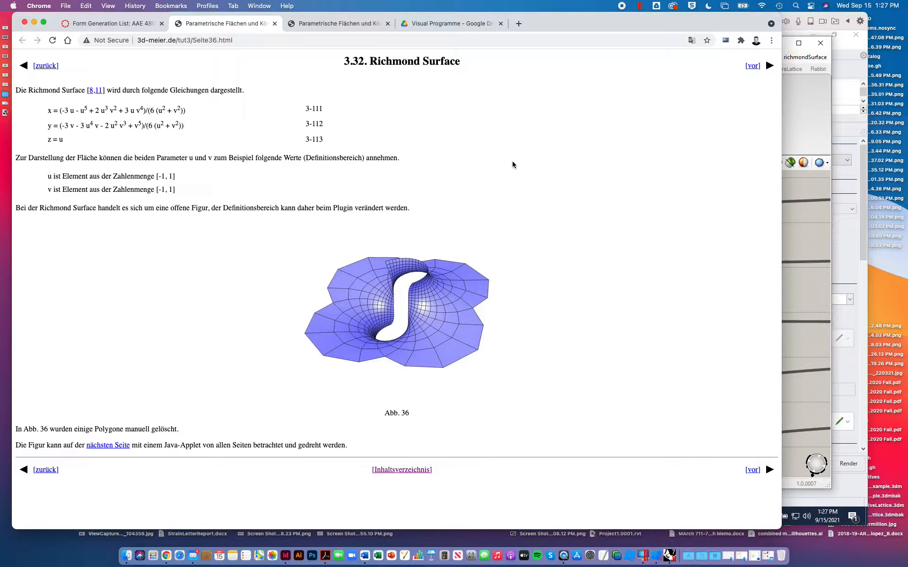
left_click(357, 28)
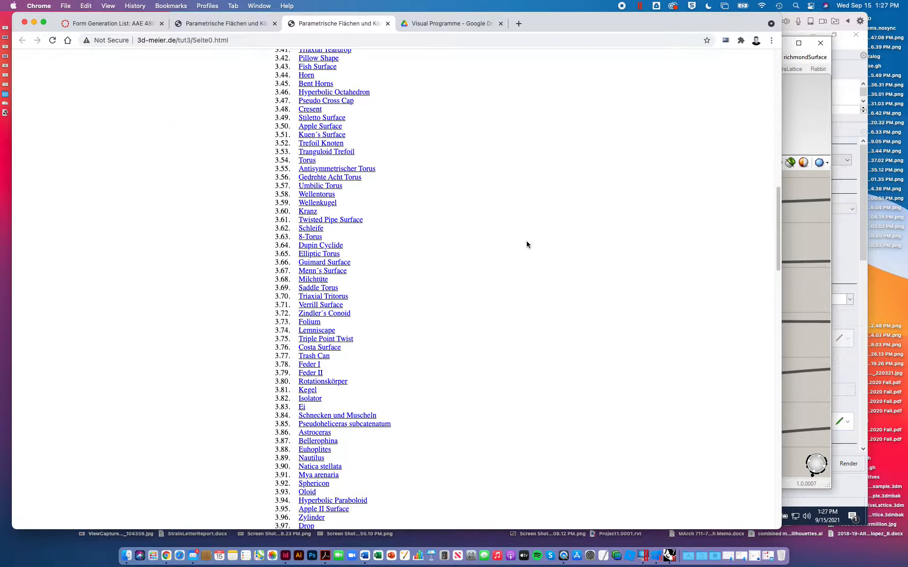
scroll(323, 164, "down", 20)
scroll(323, 164, "down", 5)
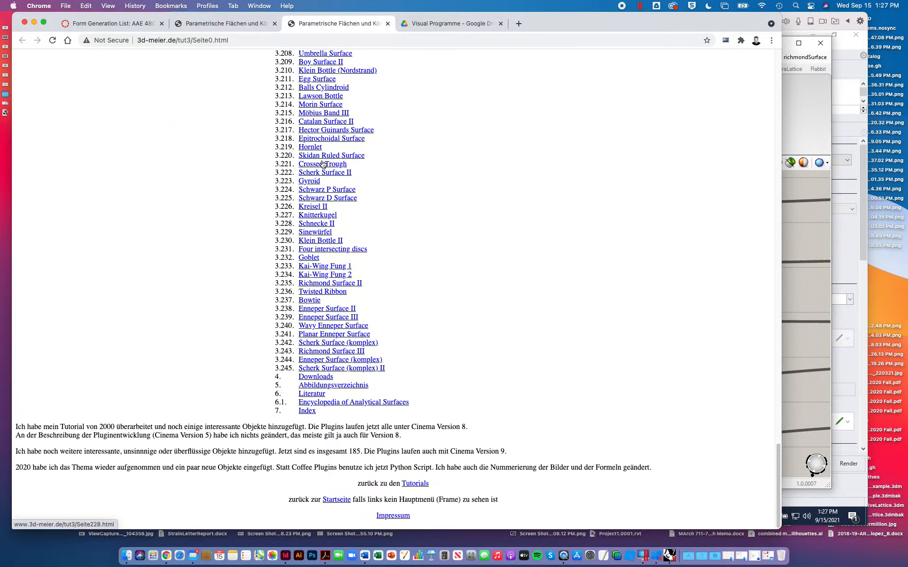
scroll(323, 164, "up", 20)
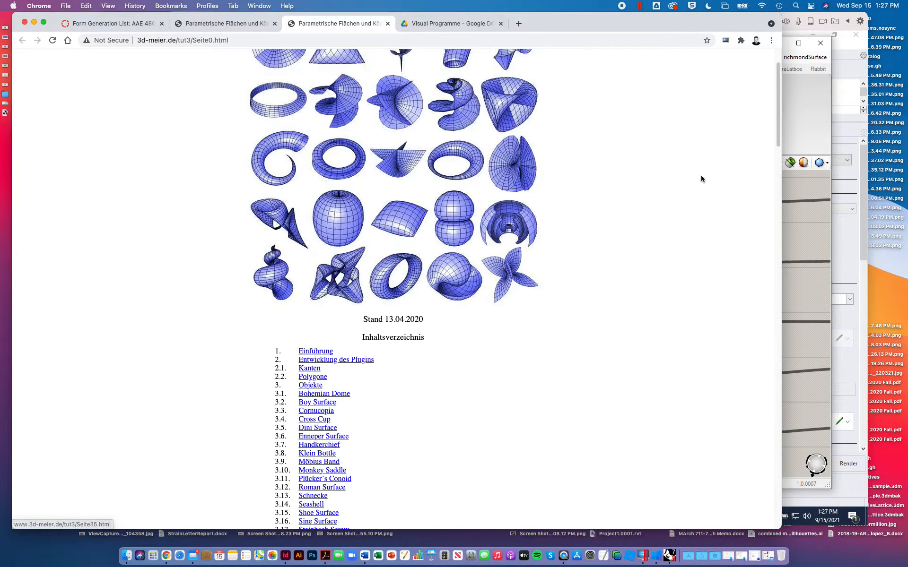
- Switch to Grasshopper and bake the surface-from-points component at the end of the definition onto the Default layer
left_click(803, 110)
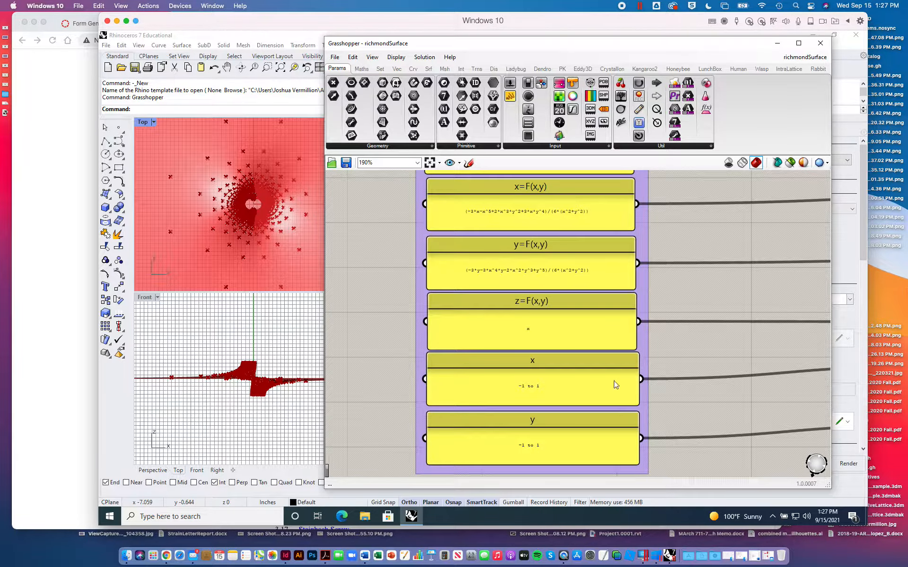
scroll(638, 360, "down", 5)
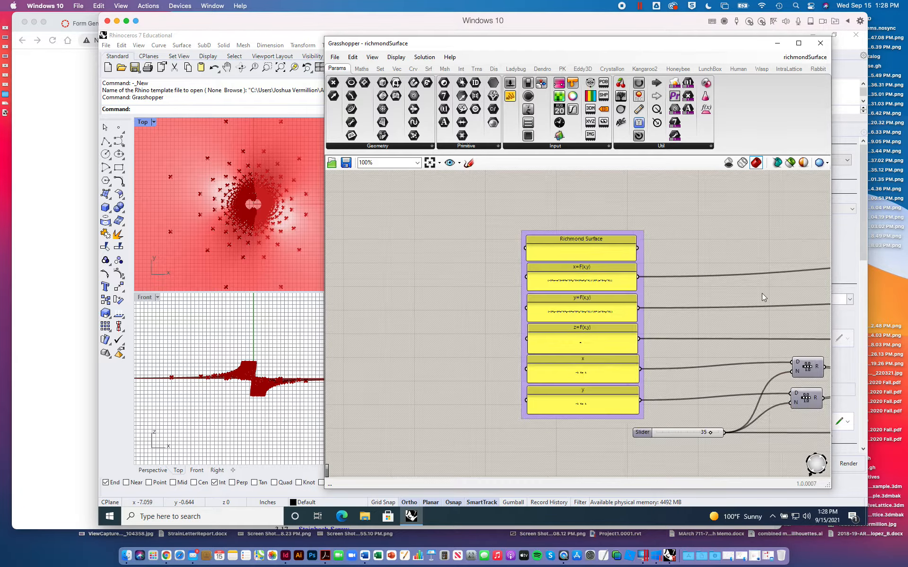
right_click_drag(762, 293, 388, 273)
right_click_drag(745, 246, 414, 246)
left_click(545, 412)
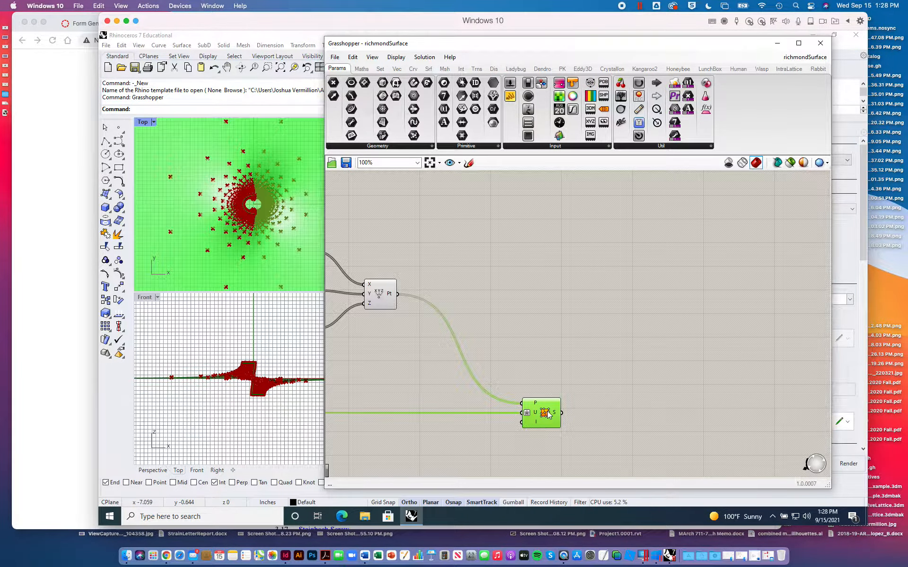
right_click(546, 412)
left_click(572, 450)
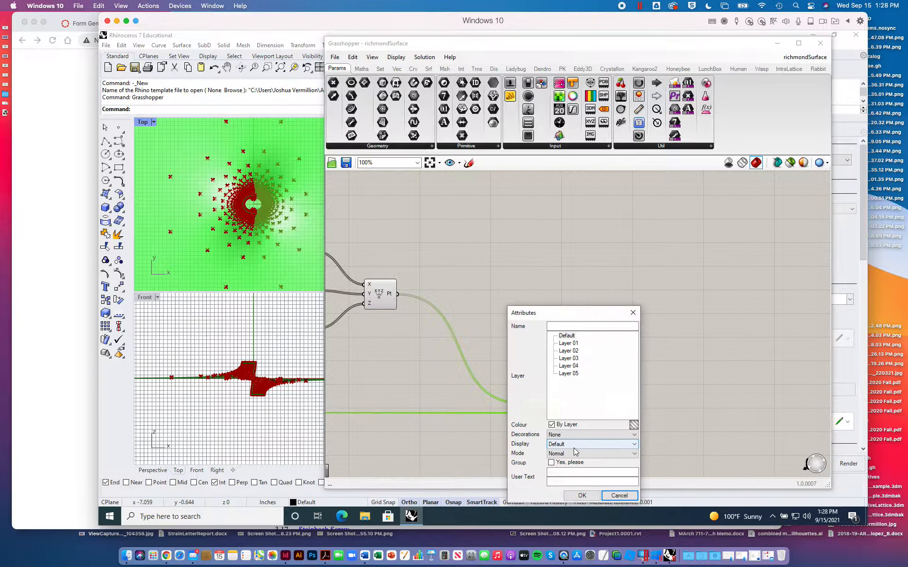
left_click(566, 336)
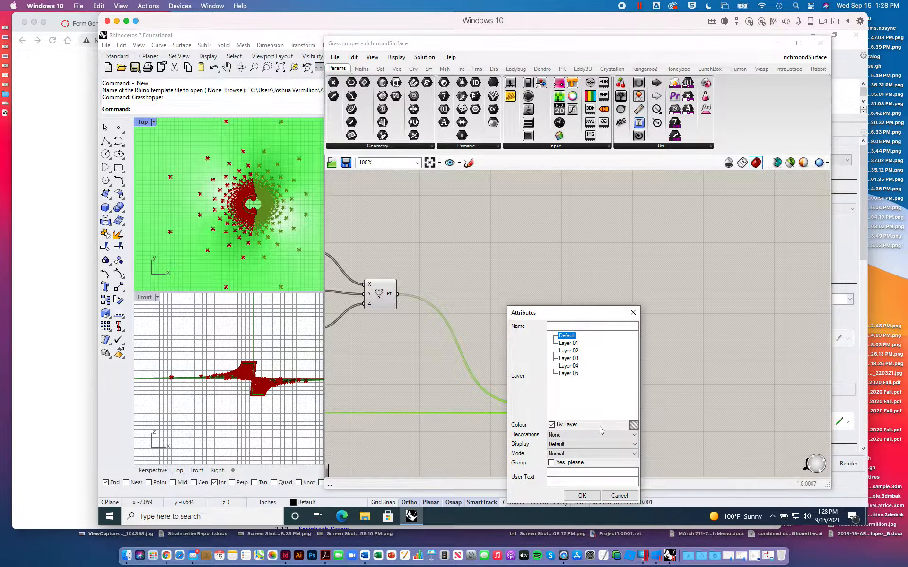
left_click(587, 496)
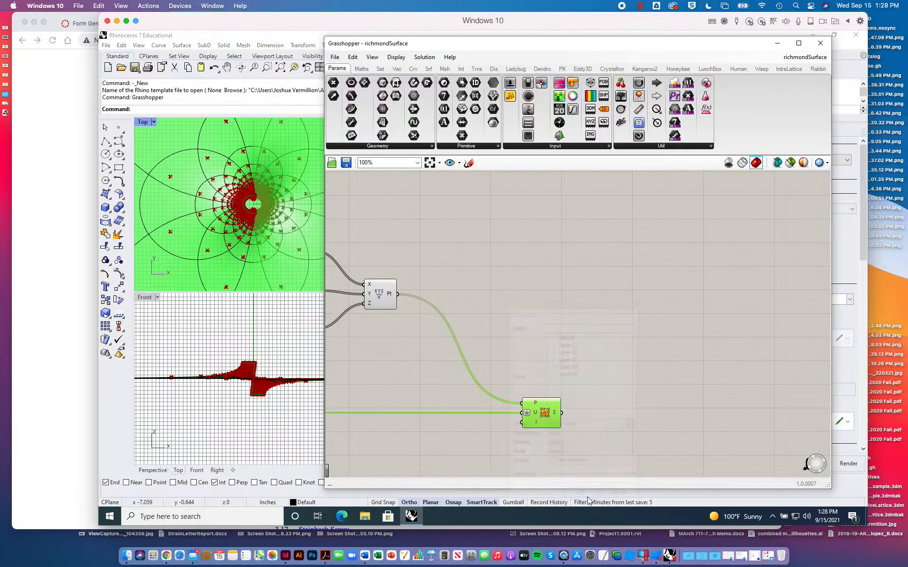
- Close the Grasshopper window, then maximize Rhino's Perspective viewport with a wider drawing area and set it to Shaded display
left_click(820, 43)
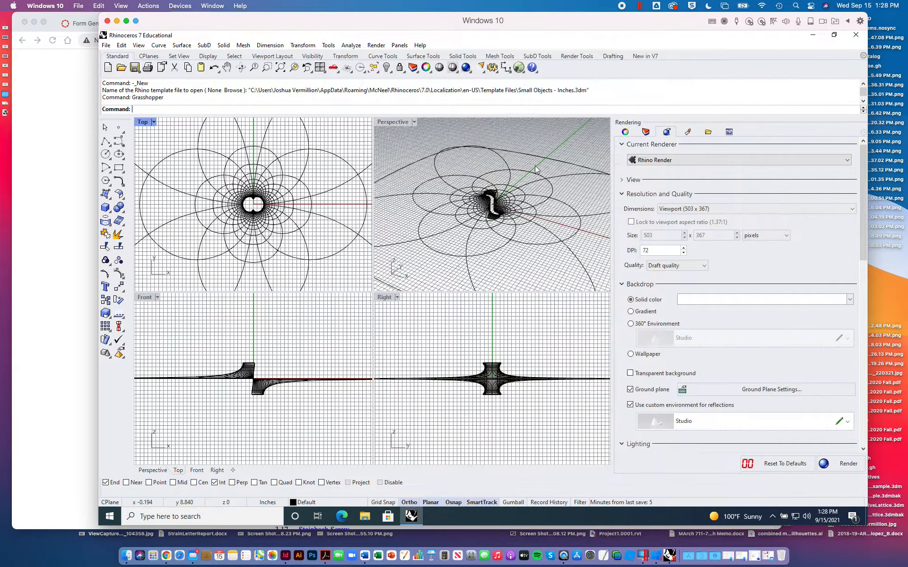
double_click(397, 121)
left_click_drag(612, 177, 767, 180)
left_click(174, 123)
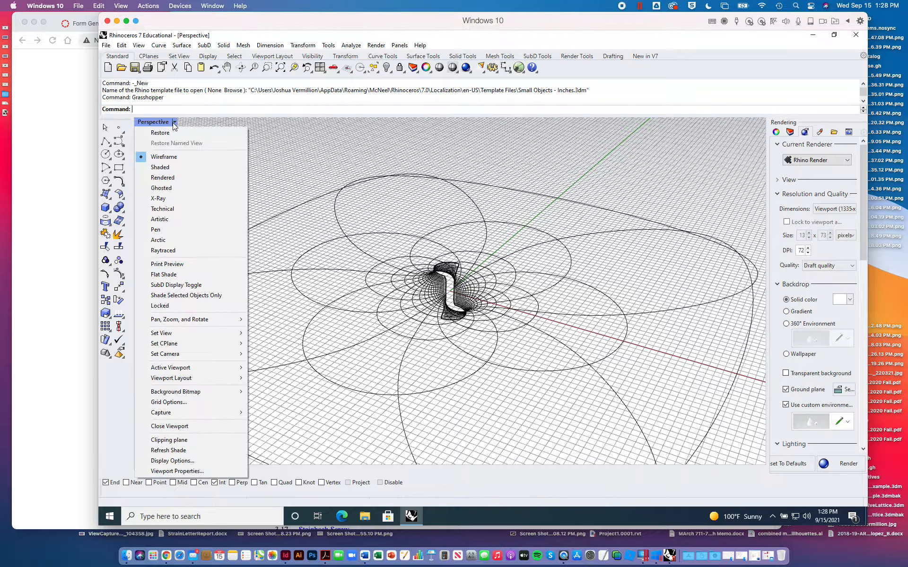
left_click(171, 167)
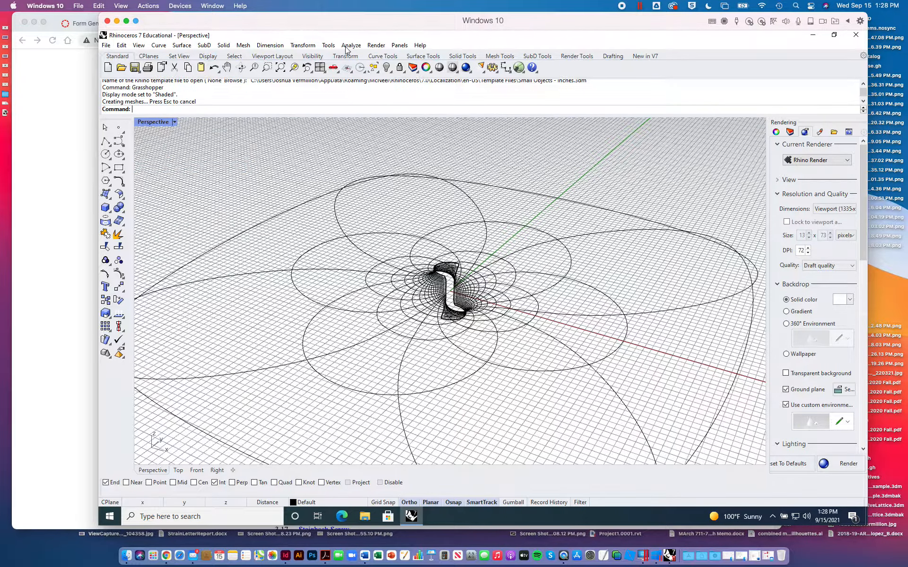
- Hide the grid lines in all viewports through the document's grid properties and fit the baked surface in view
left_click(328, 45)
left_click(338, 294)
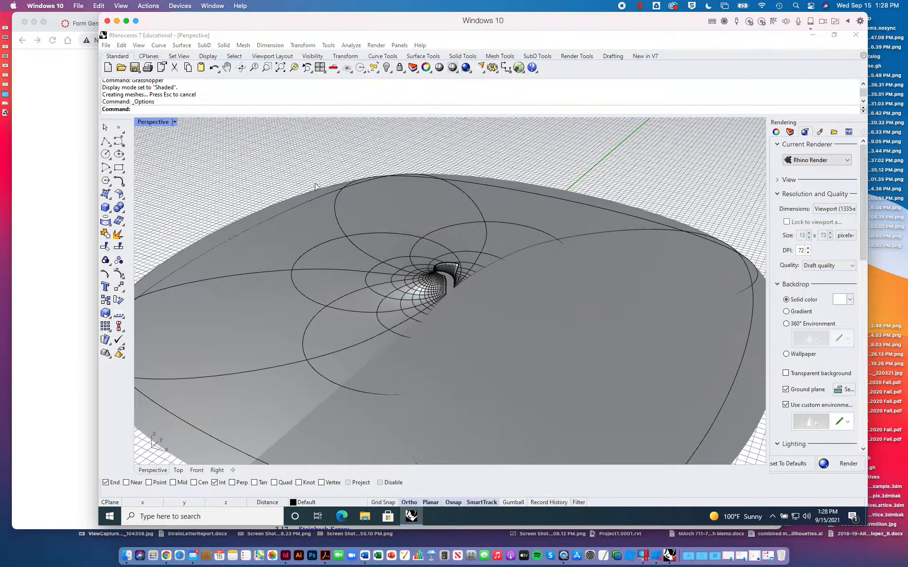
left_click(313, 161)
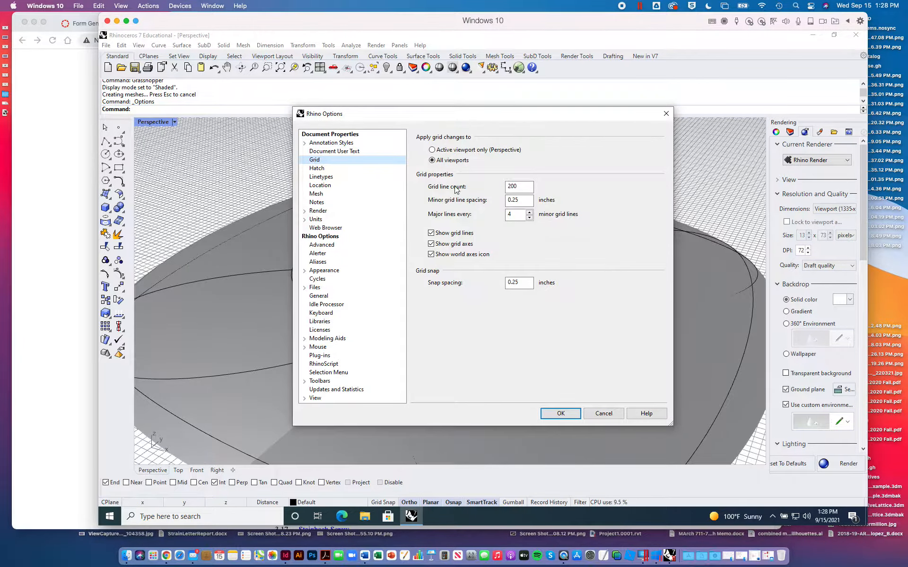
left_click(431, 233)
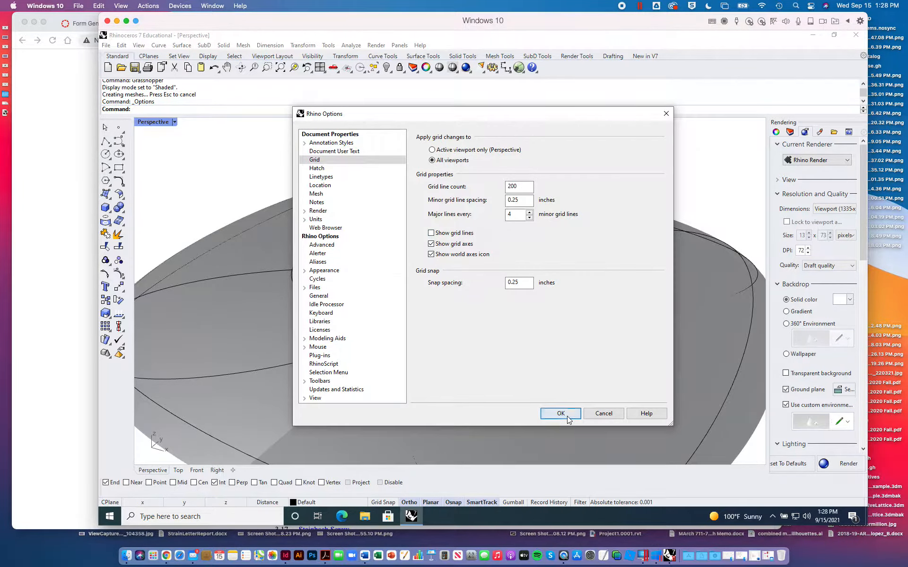
left_click(560, 413)
left_click(281, 67)
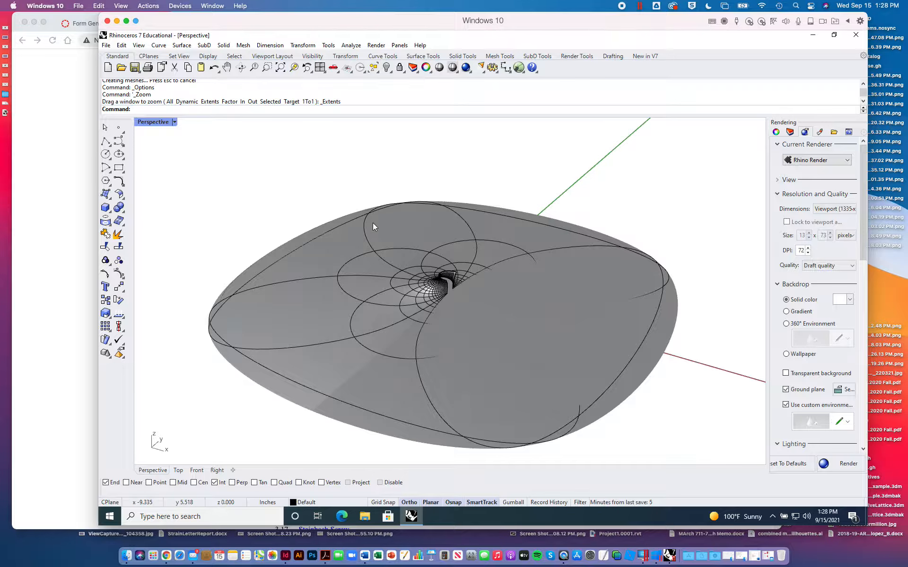
- Convert the baked surface to a SubD with mesh creases, mesh corners and surface corners on, surface control points used, and the input deleted
left_click(365, 272)
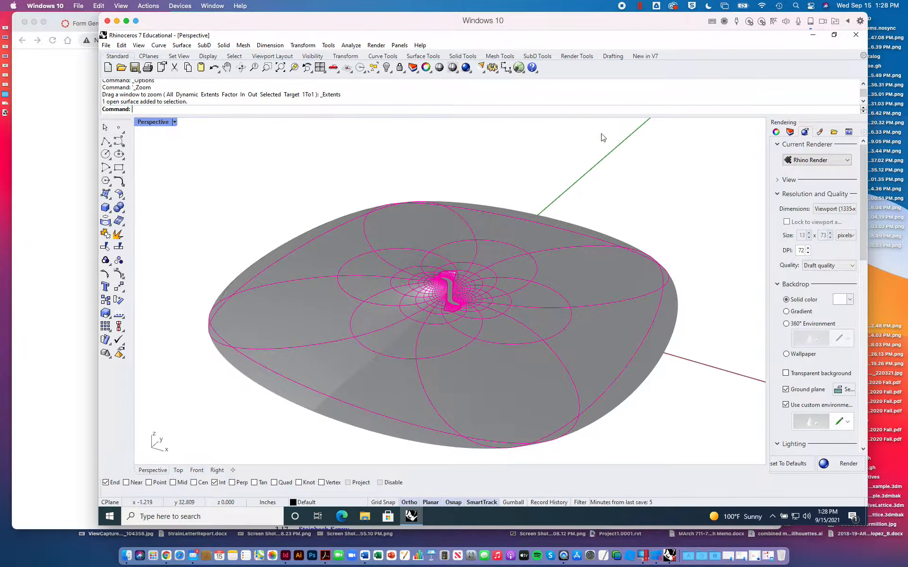
left_click(539, 134)
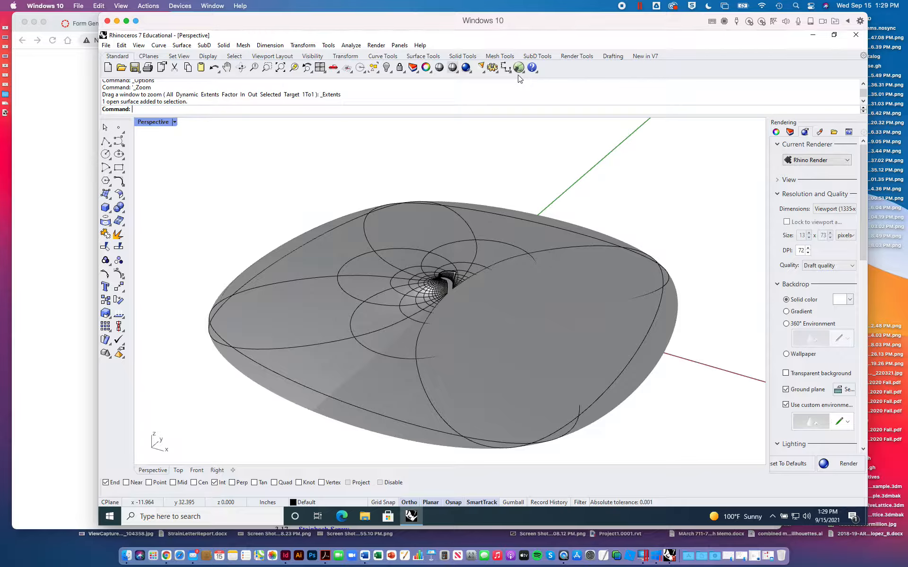
left_click(545, 57)
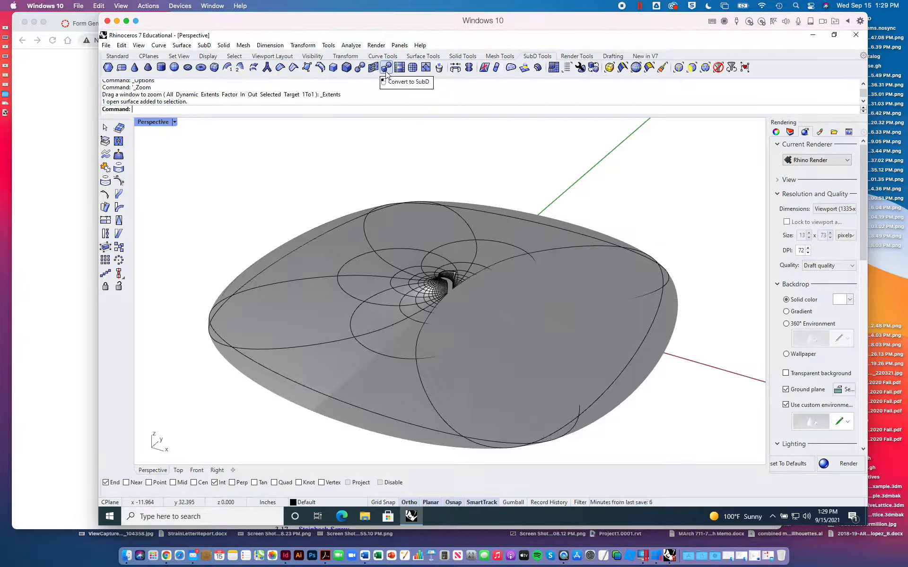
left_click(386, 67)
left_click(391, 240)
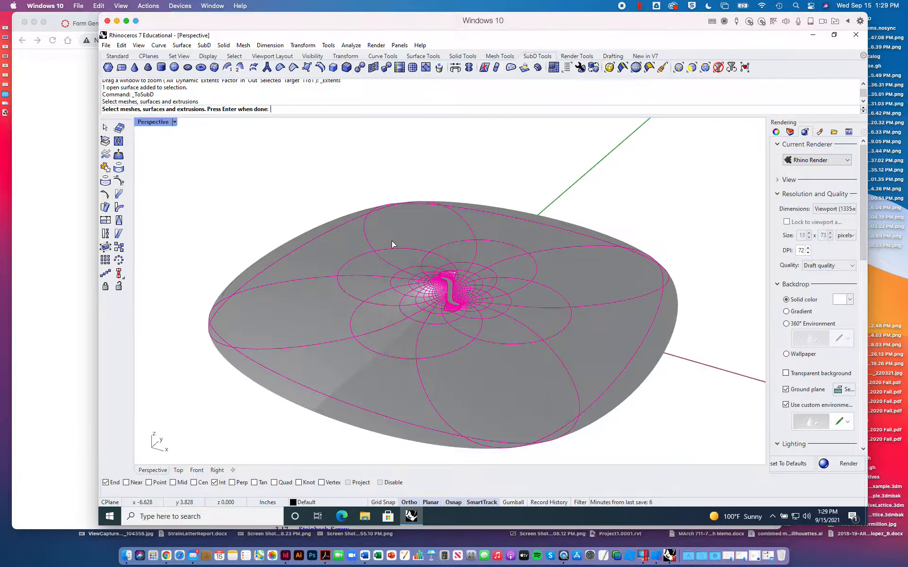
key("Return")
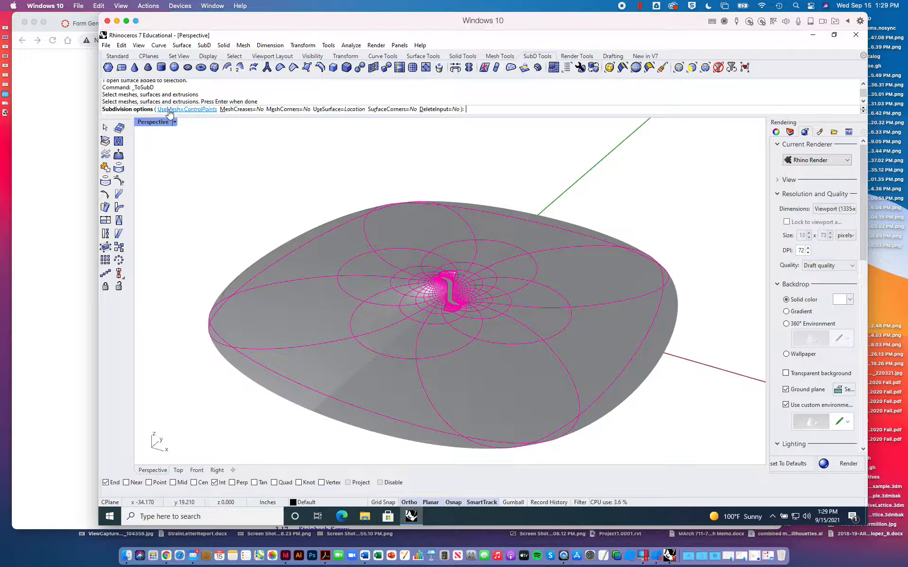
left_click(241, 110)
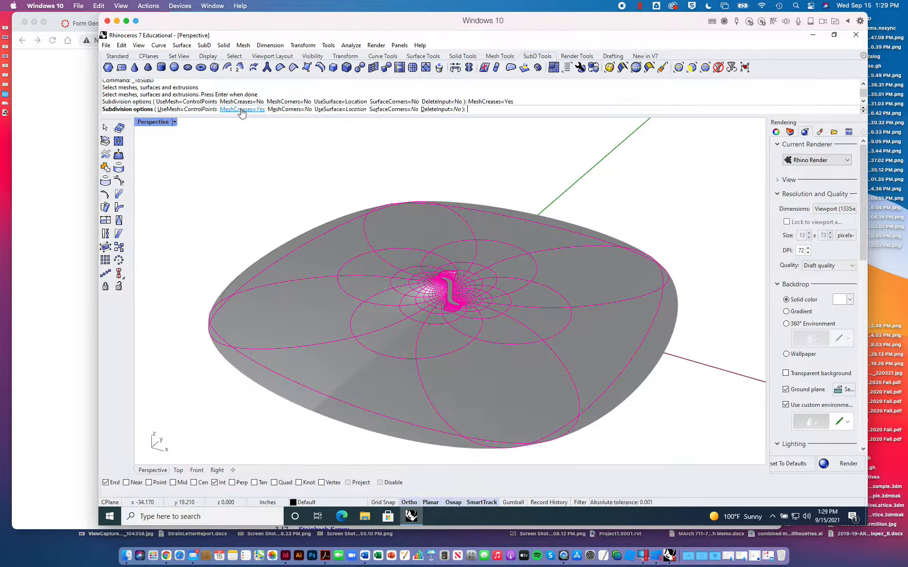
left_click(288, 109)
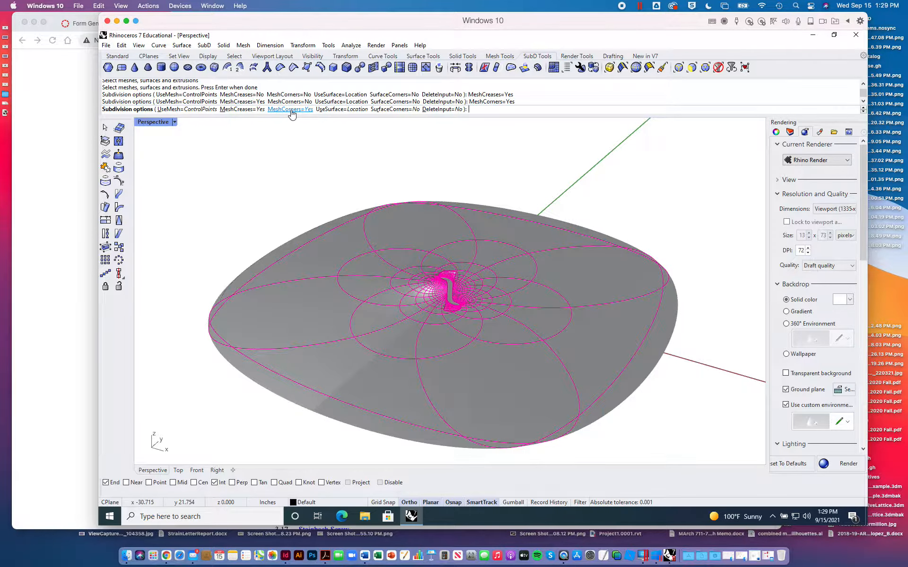
left_click(350, 109)
left_click(404, 109)
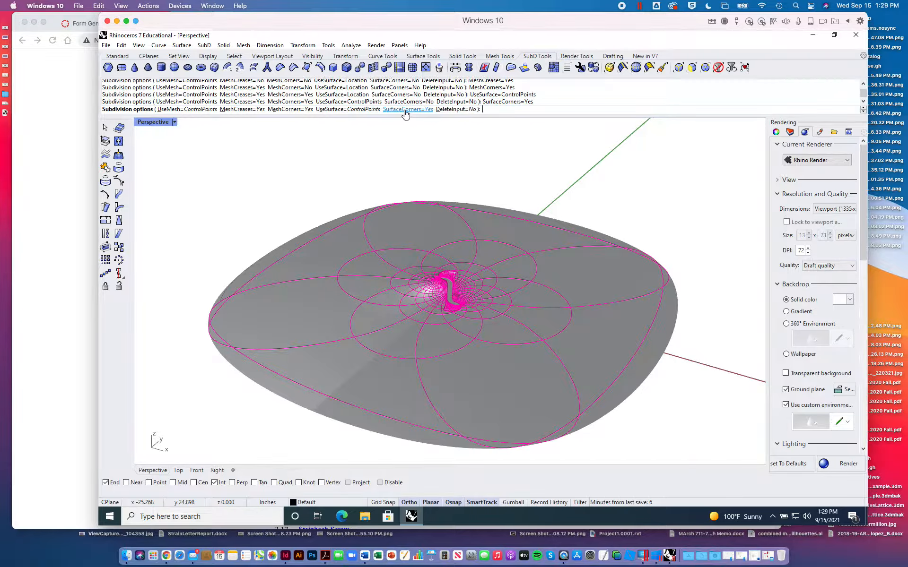
left_click(453, 110)
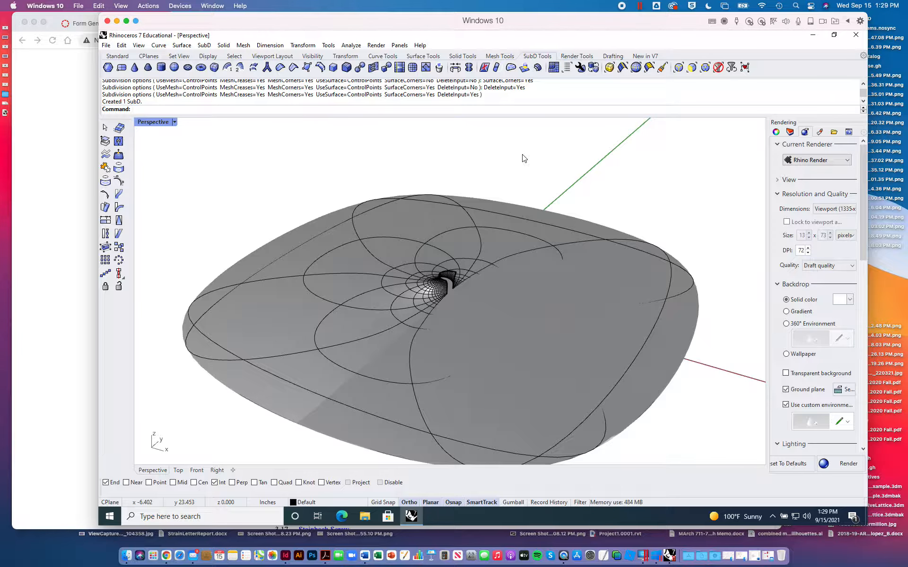
- Examine the converted SubD up close and test-select it as a whole object
right_click_drag(479, 232, 475, 257)
left_click(494, 260)
left_click(668, 148)
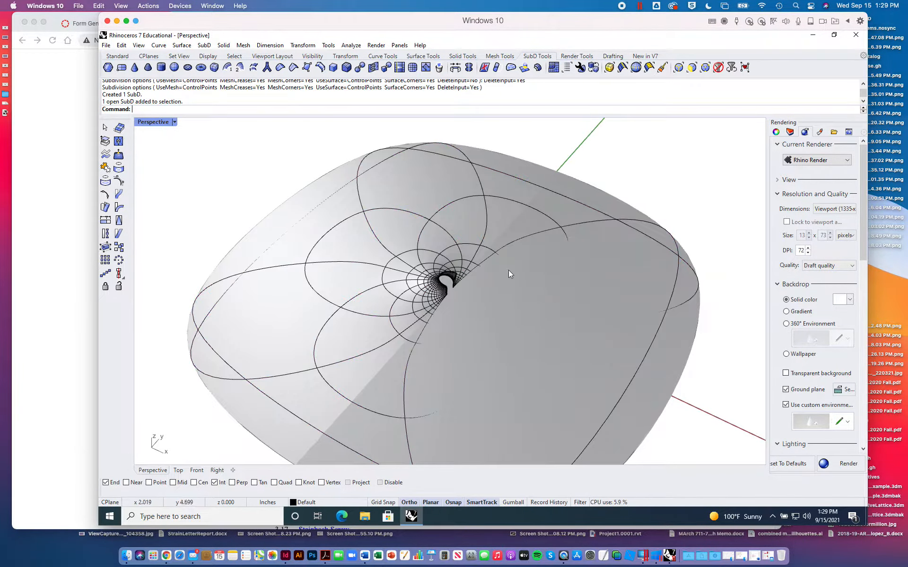
scroll(501, 286, "up", 5)
scroll(501, 285, "down", 6)
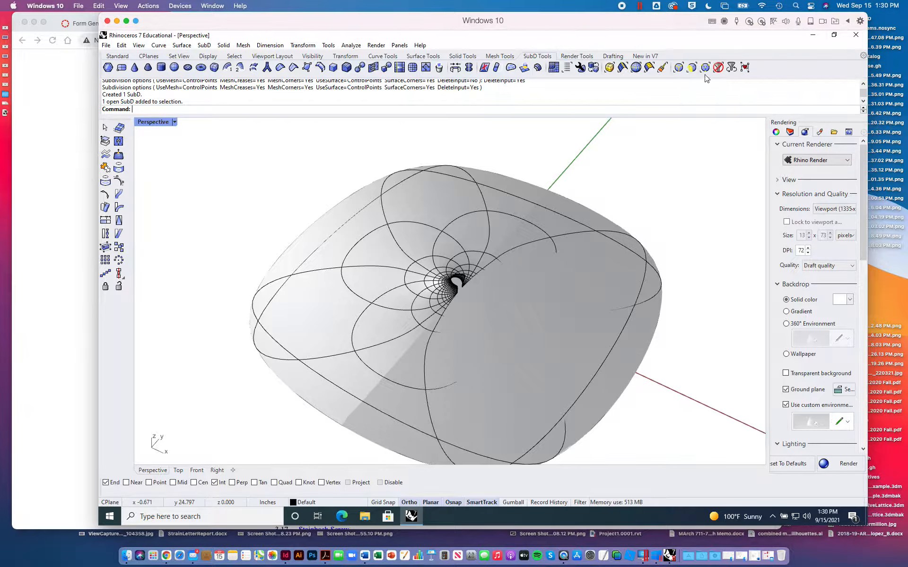
left_click(613, 228)
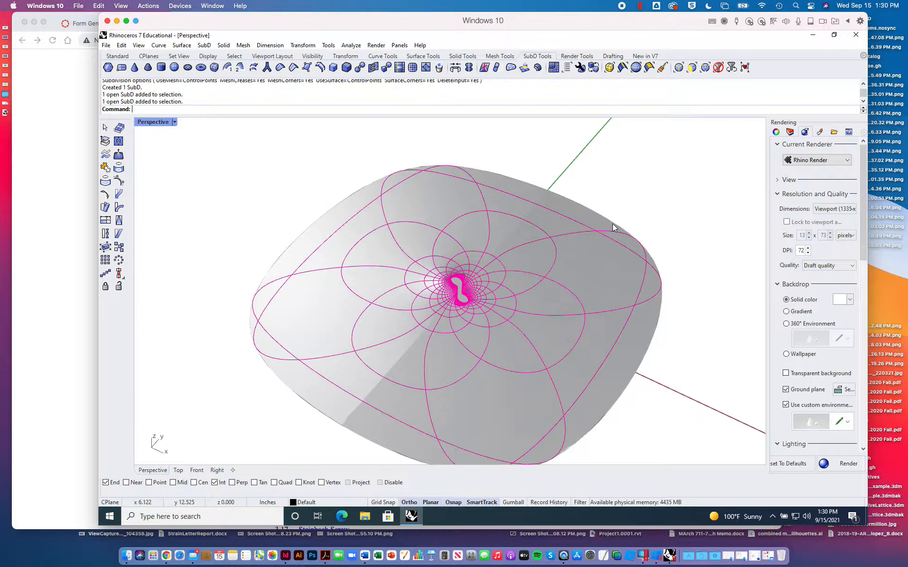
left_click(663, 170)
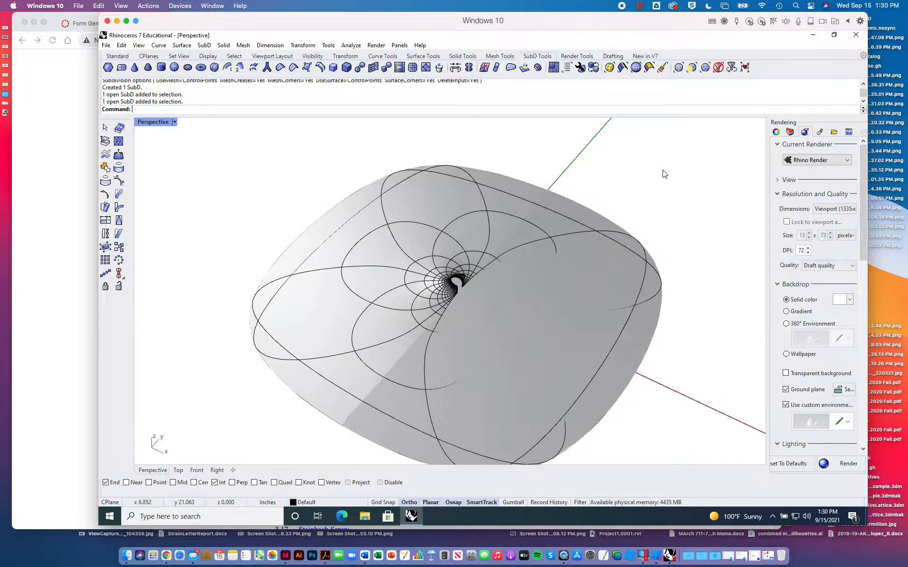
- Set the selection filter to vertices and faces, and delete the single large face stretched across the SubD
left_click(705, 69)
left_click_drag(473, 409, 621, 137)
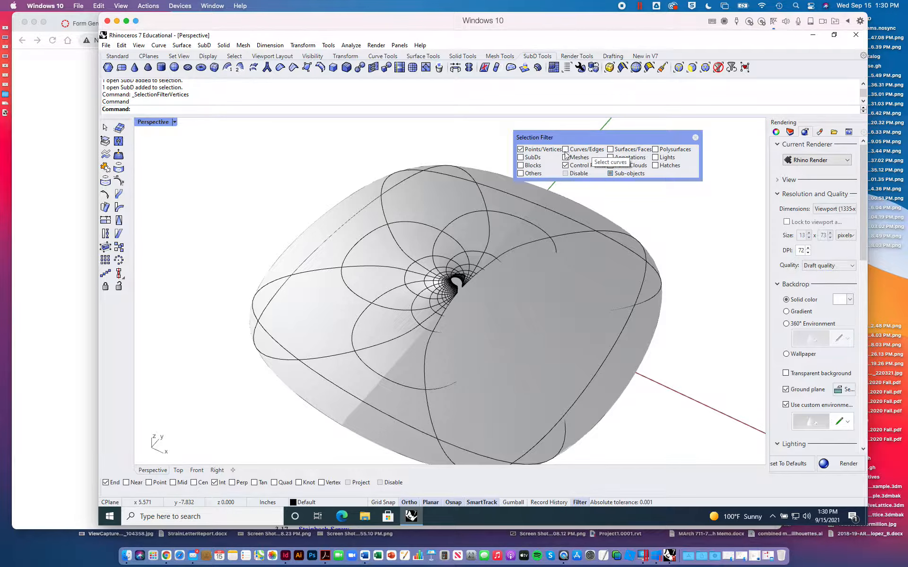
left_click(610, 149)
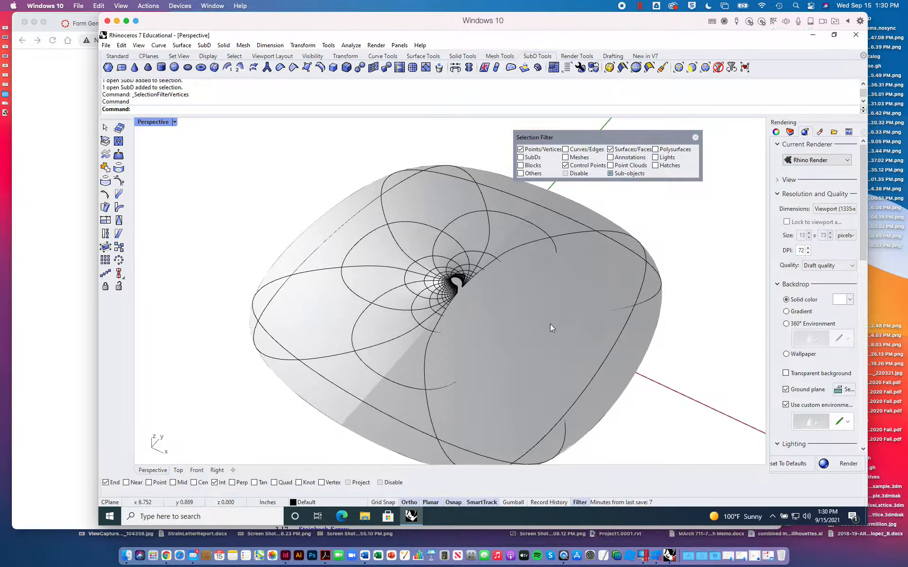
scroll(462, 287, "up", 5)
left_click(432, 267)
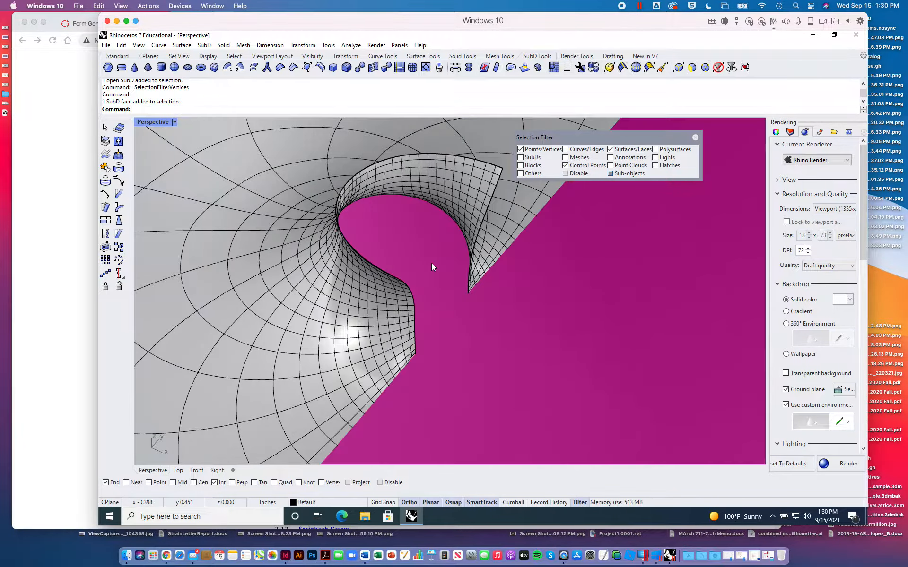
scroll(431, 263, "down", 5)
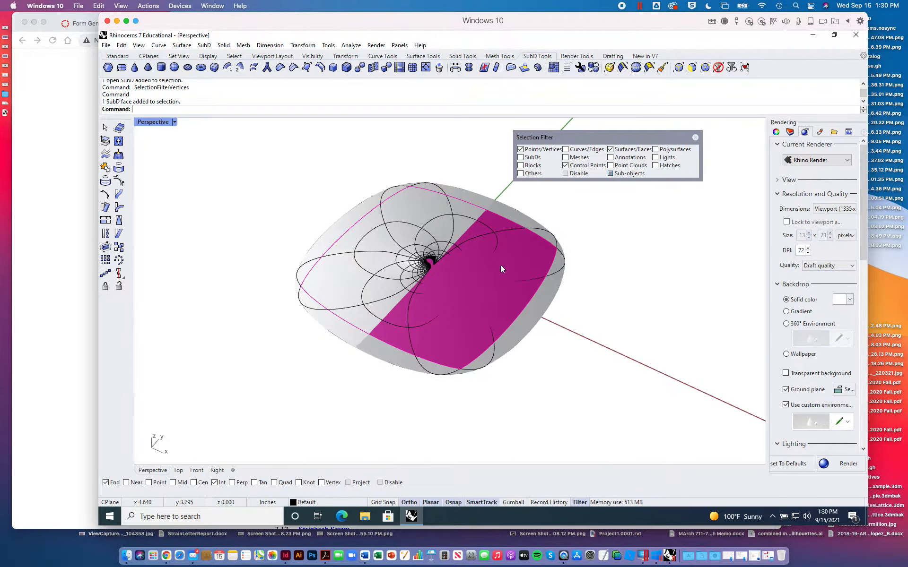
key("Delete")
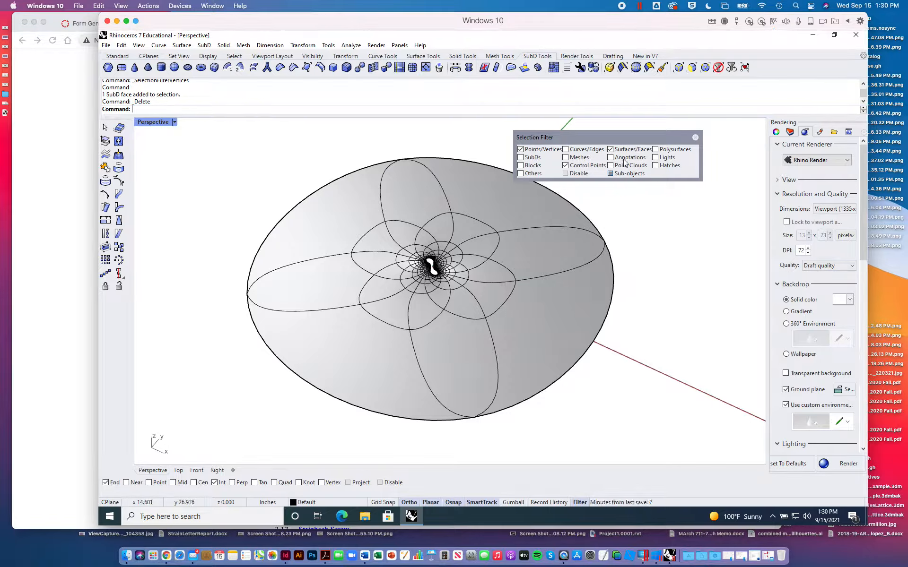
- Delete the outermost ring of large faces around the SubD
left_click(504, 209)
left_click(551, 246, "shift")
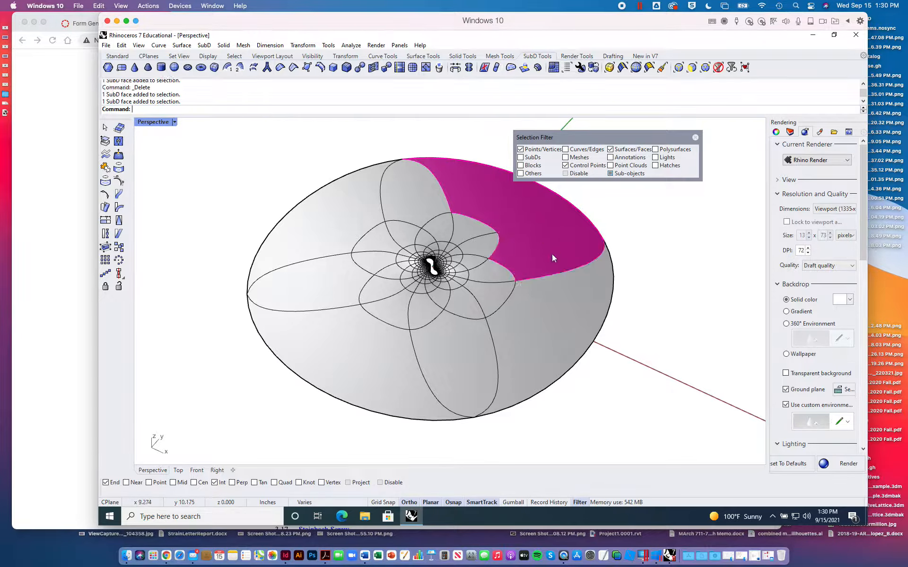
left_click(555, 295, "shift")
left_click(475, 356, "shift")
left_click(376, 388, "shift")
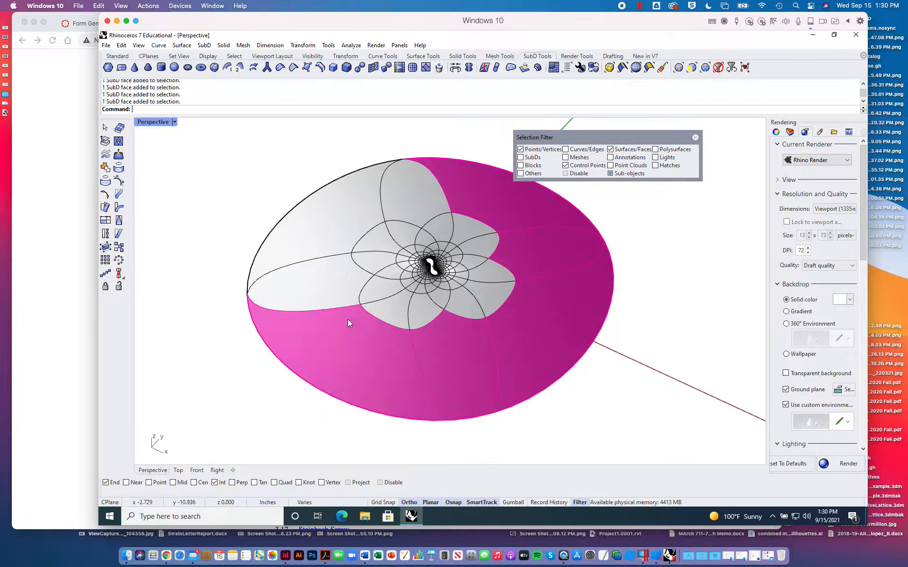
left_click(323, 286, "shift")
left_click(347, 221, "shift")
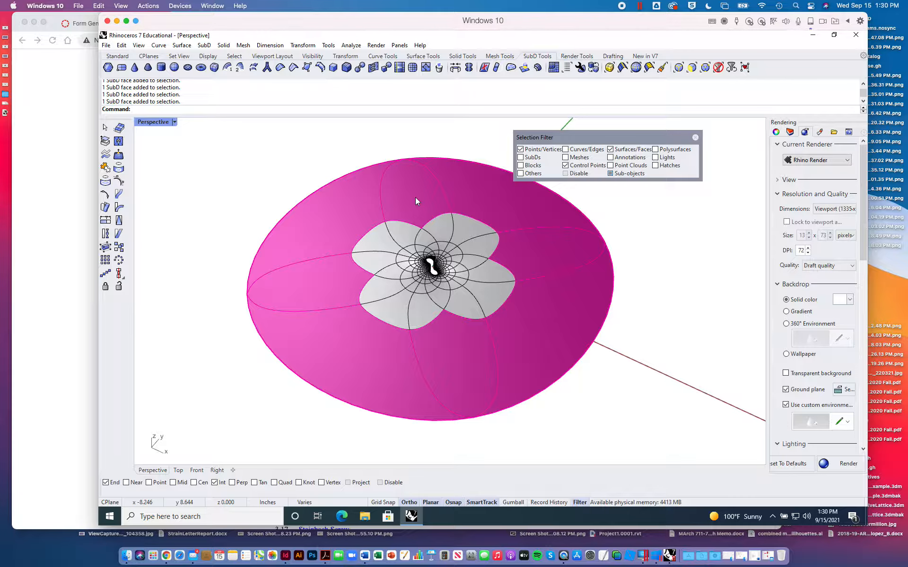
key("Delete")
- Delete the next ring of faces along the SubD's new outer edge, so that only the denser inner rings remain
scroll(428, 240, "up", 6)
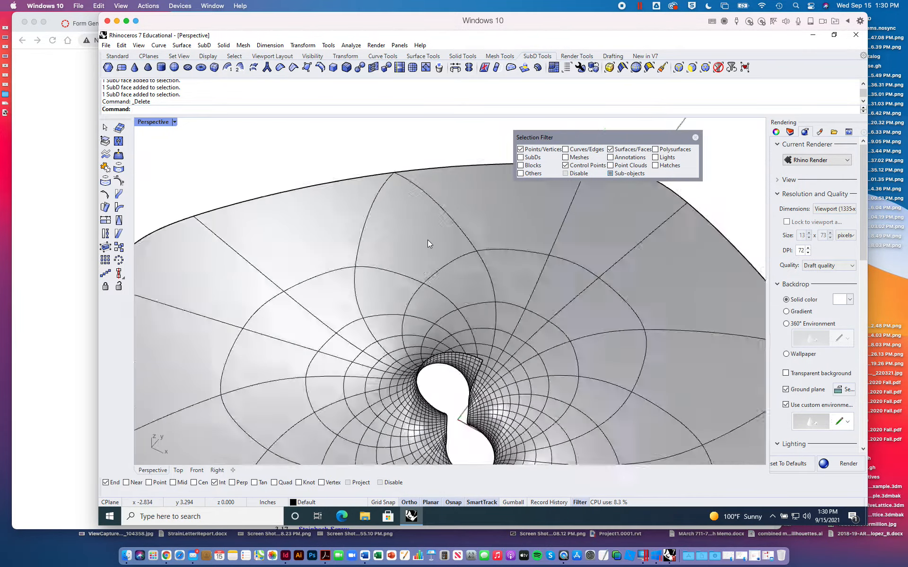
scroll(427, 240, "down", 3)
right_click_drag(453, 317, 441, 310)
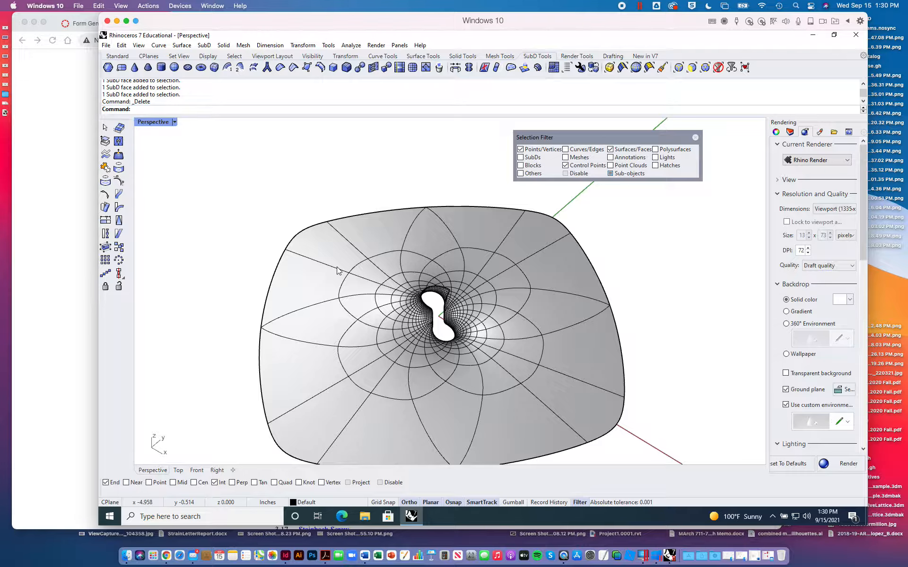
left_click(321, 282)
left_click(341, 251)
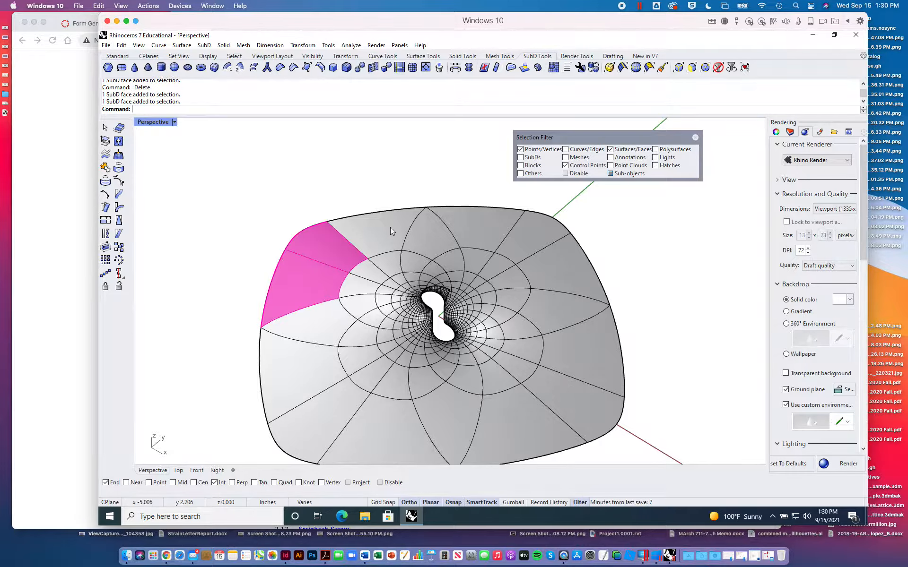
left_click(392, 227)
left_click(446, 228)
left_click(501, 224)
left_click(544, 239)
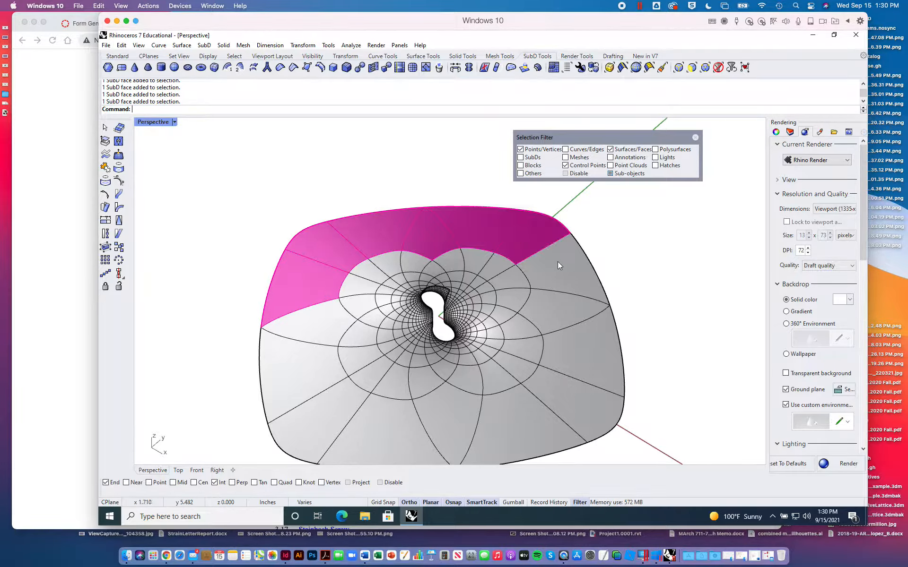
left_click(558, 264)
left_click(563, 312)
left_click(569, 343)
left_click(563, 381)
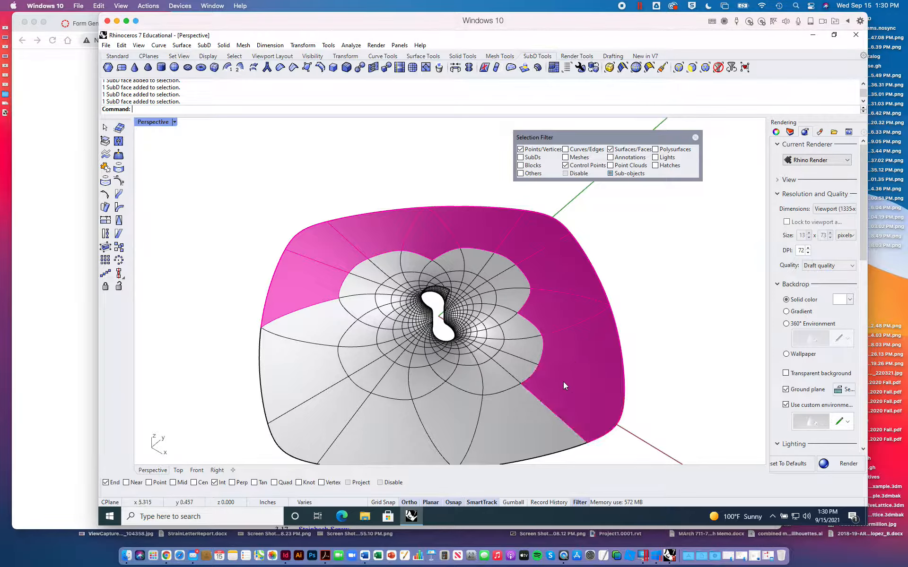
left_click(517, 417)
left_click(432, 416)
left_click(388, 444)
left_click(339, 414)
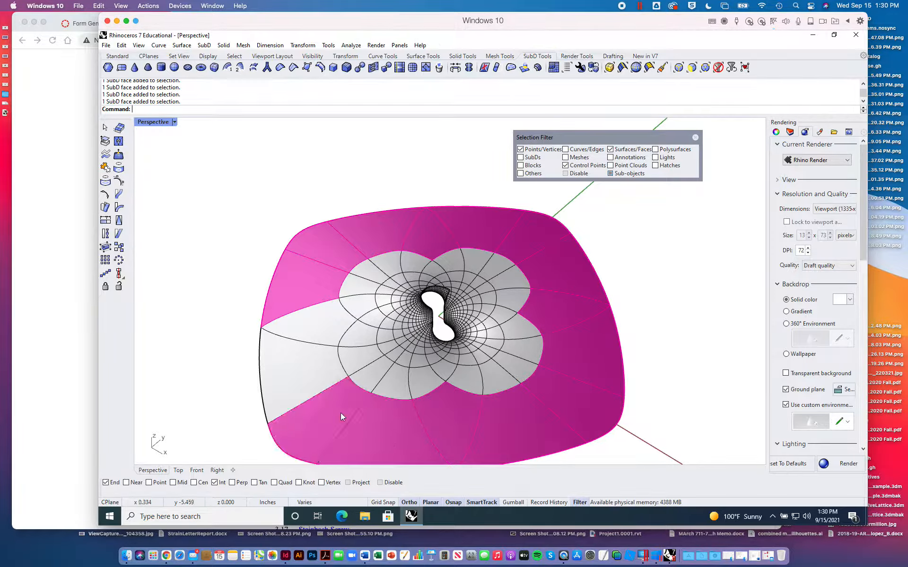
left_click(325, 389)
left_click(324, 334)
key("Delete")
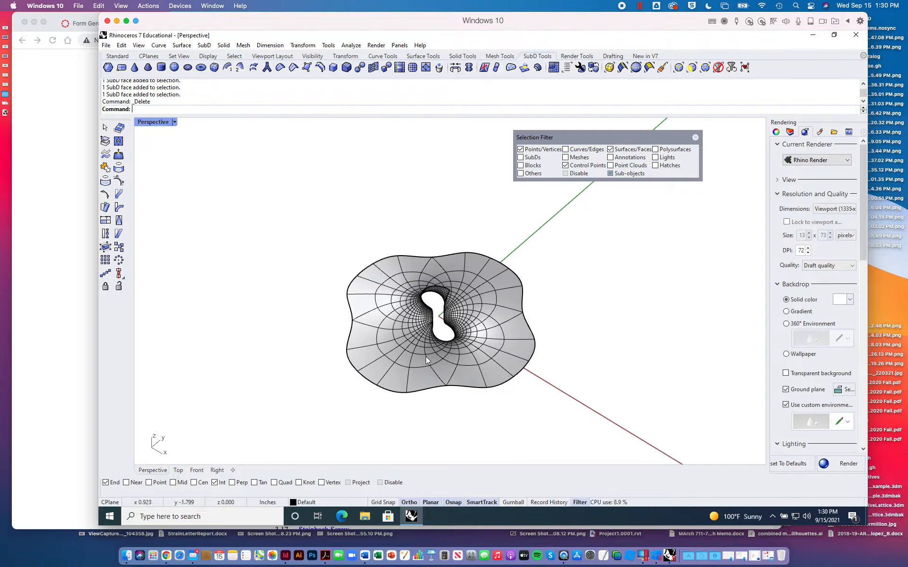
- Fit the trimmed SubD in the Perspective viewport and examine its central opening and outer edge
scroll(426, 357, "down", 8)
right_click(426, 356)
left_click(370, 301)
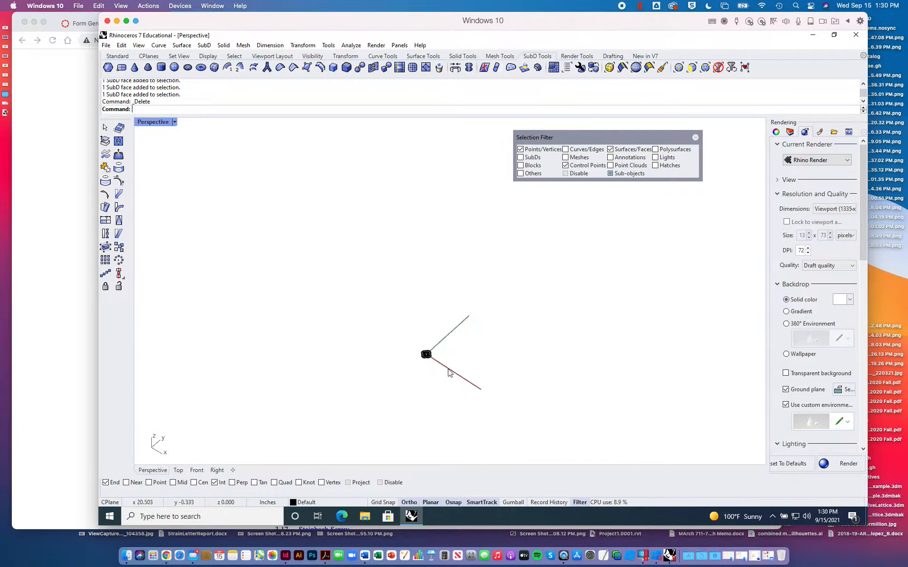
scroll(449, 373, "up", 8)
left_click(117, 56)
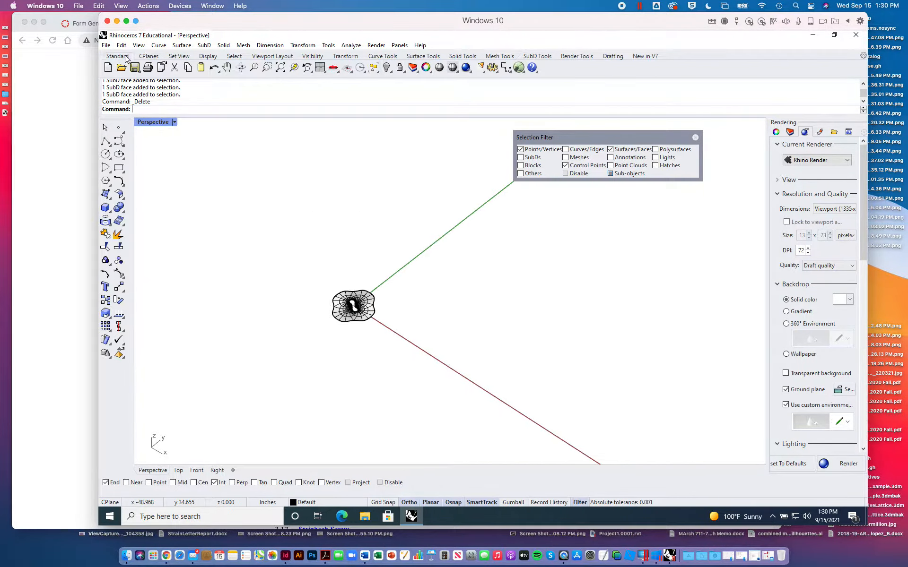
left_click(280, 67)
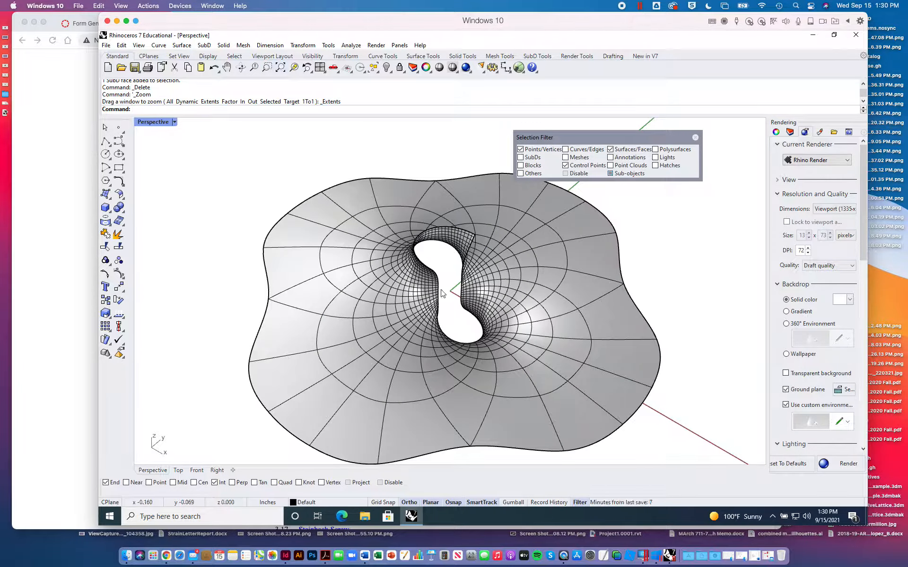
right_click_drag(378, 331, 445, 296)
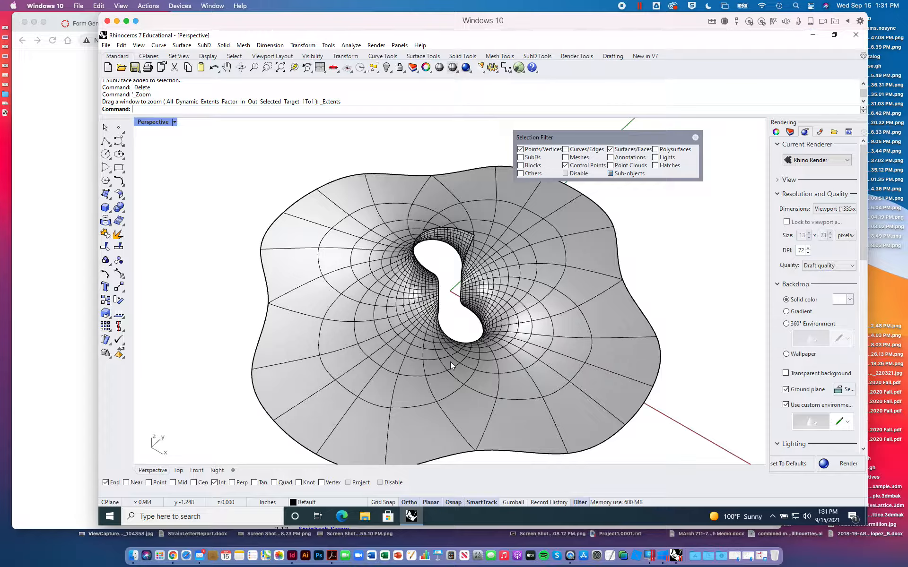
- Test-select one outer face of the SubD, close the selection filter window and clear the selection
left_click(585, 257)
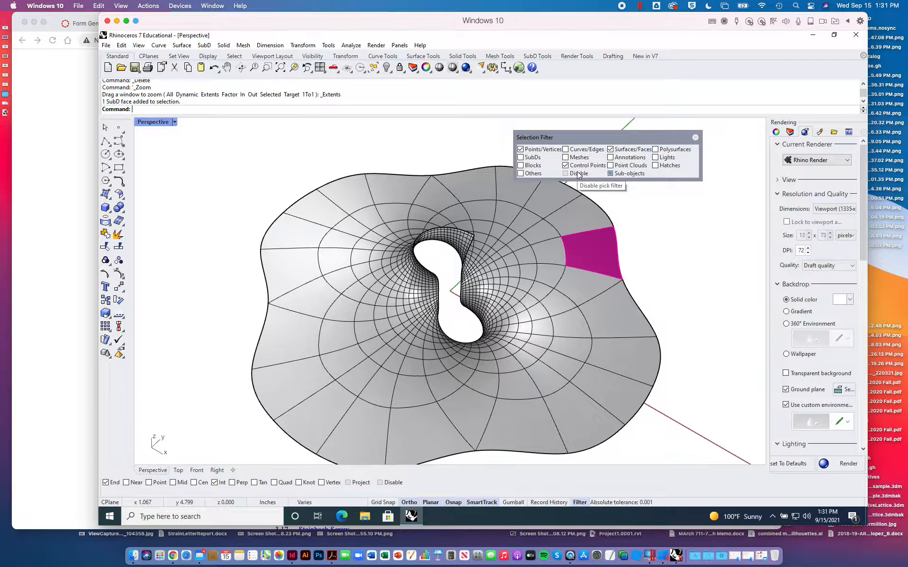
left_click(695, 137)
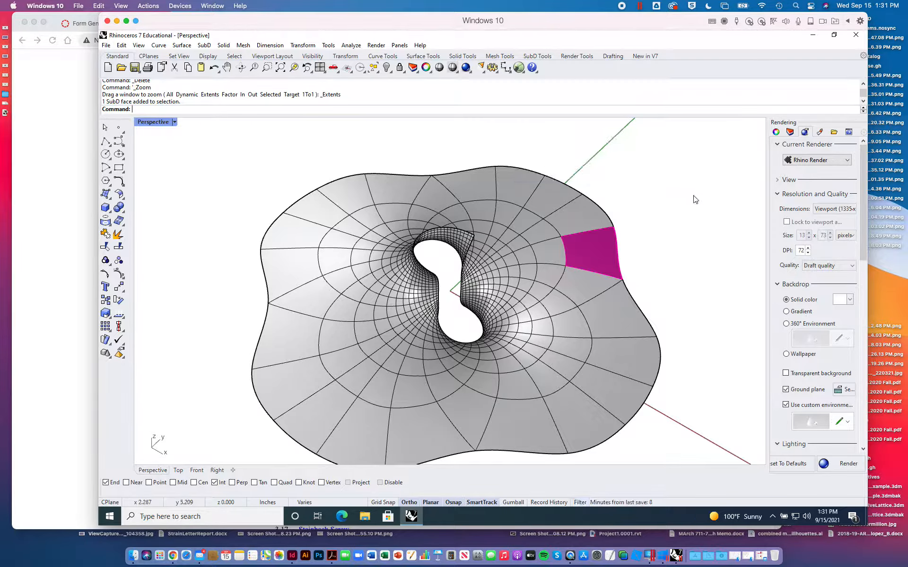
left_click(695, 199)
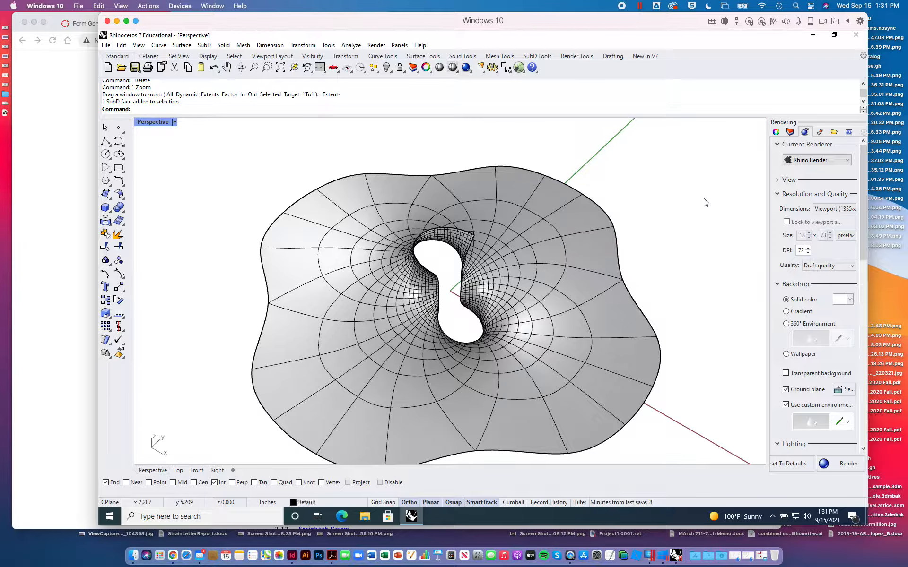
- Try subdividing the whole SubD twice, undo both subdivisions and clear the selection
left_click(105, 128)
left_click(588, 215)
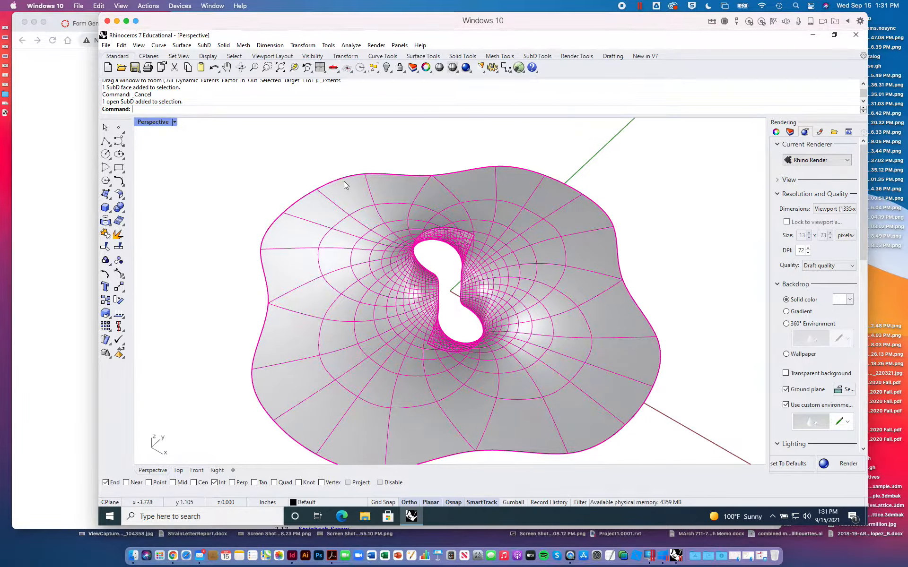
left_click(537, 56)
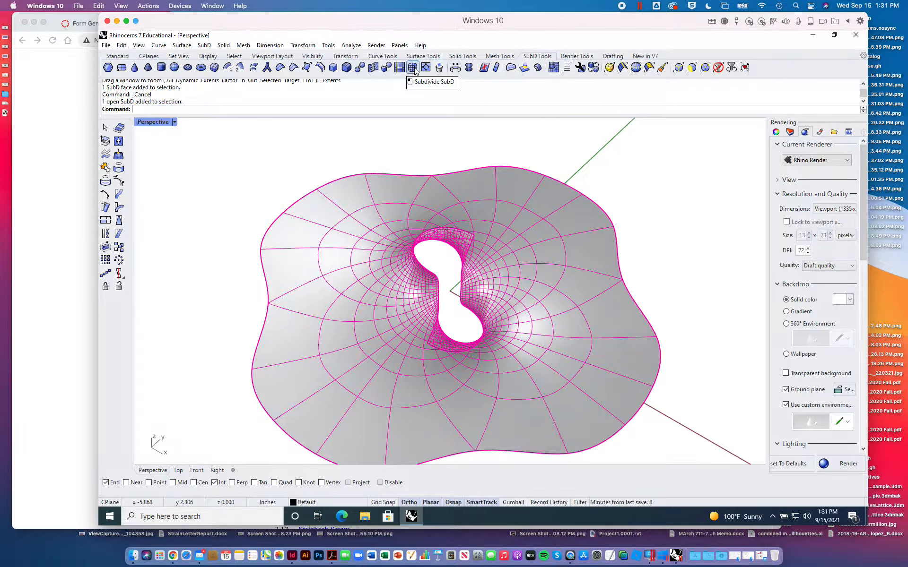
left_click(413, 68)
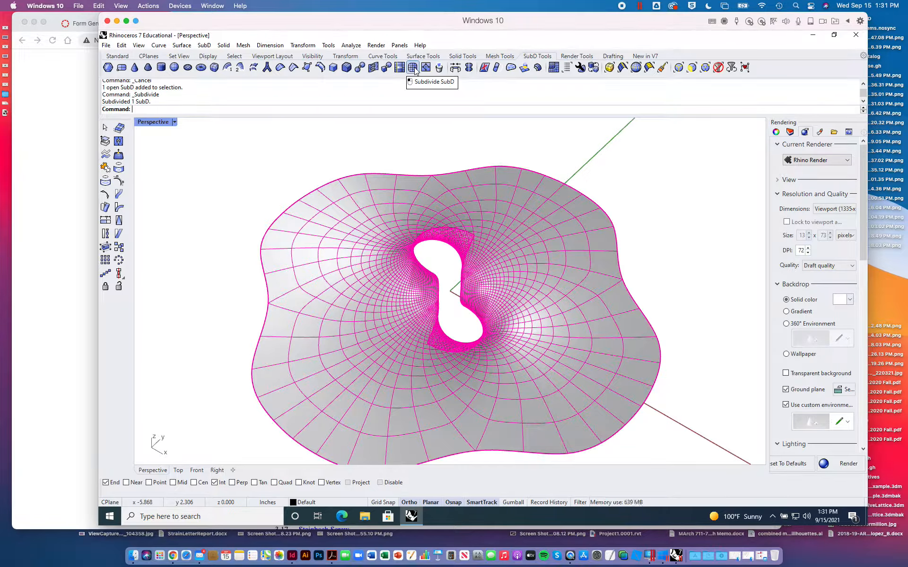
left_click(413, 68)
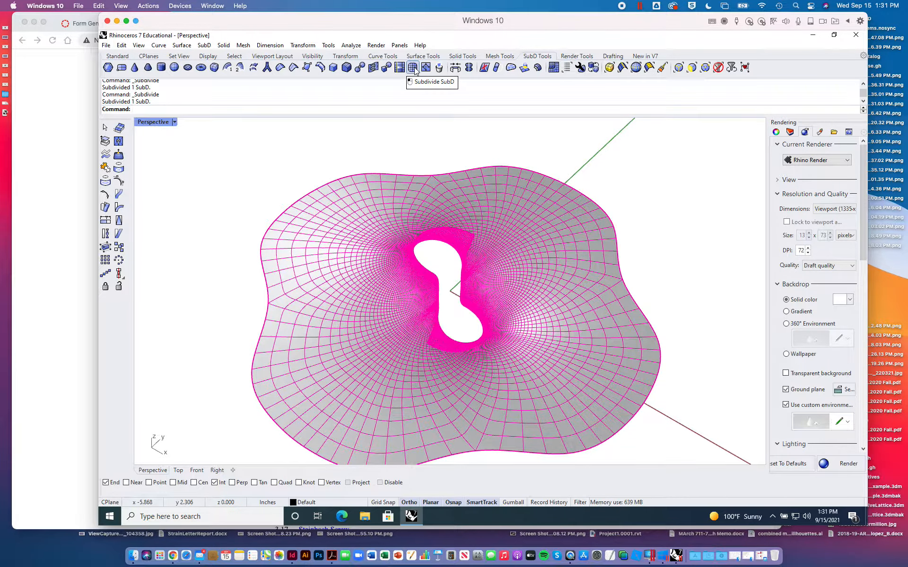
key("ctrl+z")
key("ctrl+z")
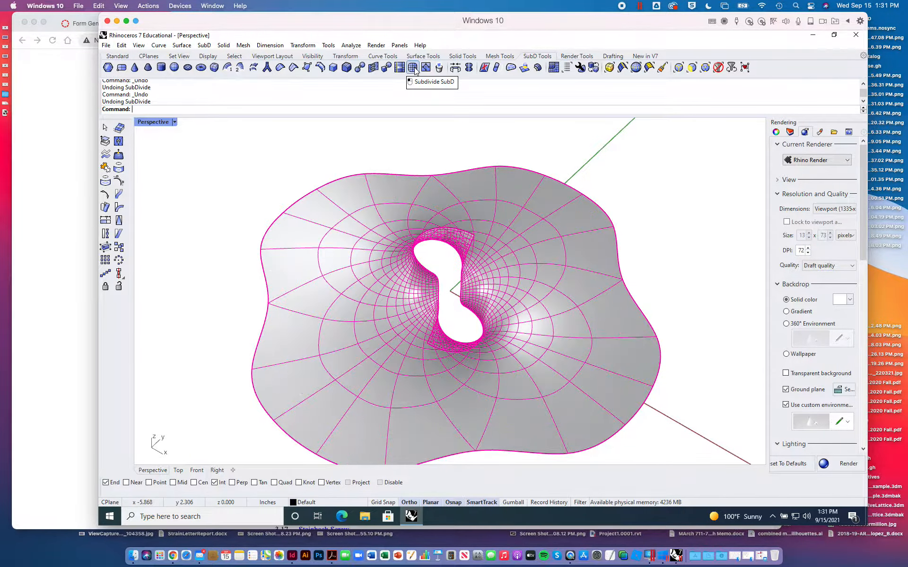
left_click(587, 147)
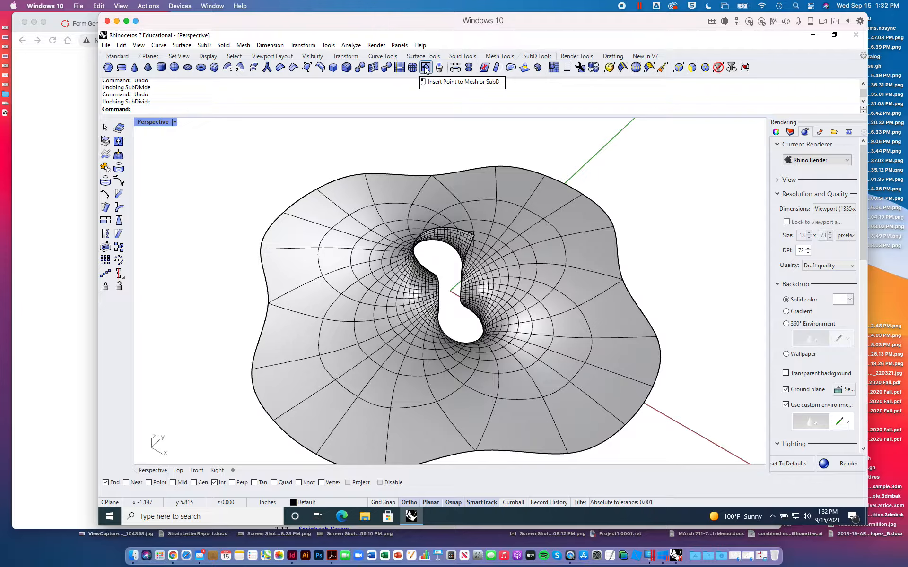
- Quad-remesh the SubD with a target quad count of 2000, with Convert to SubD and Preview enabled
left_click(554, 69)
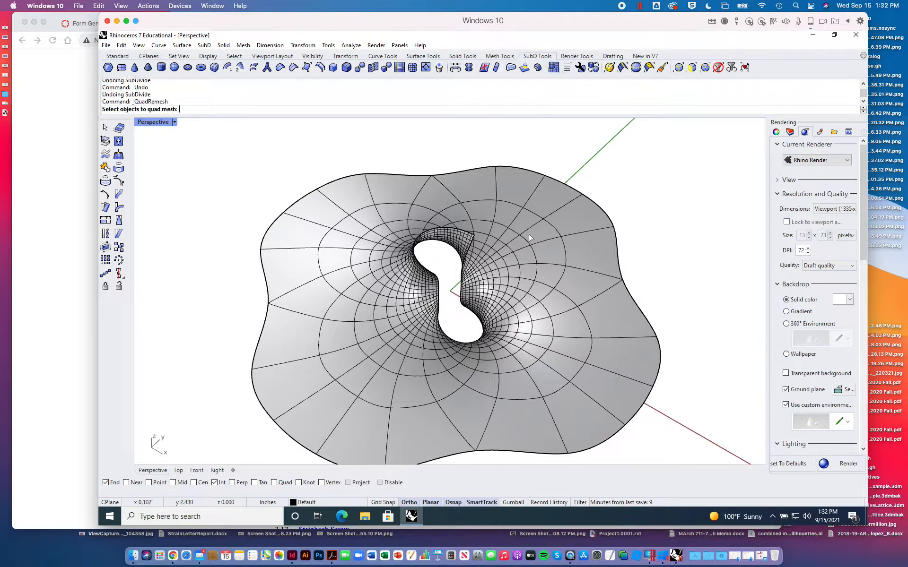
left_click(519, 268)
key("Return")
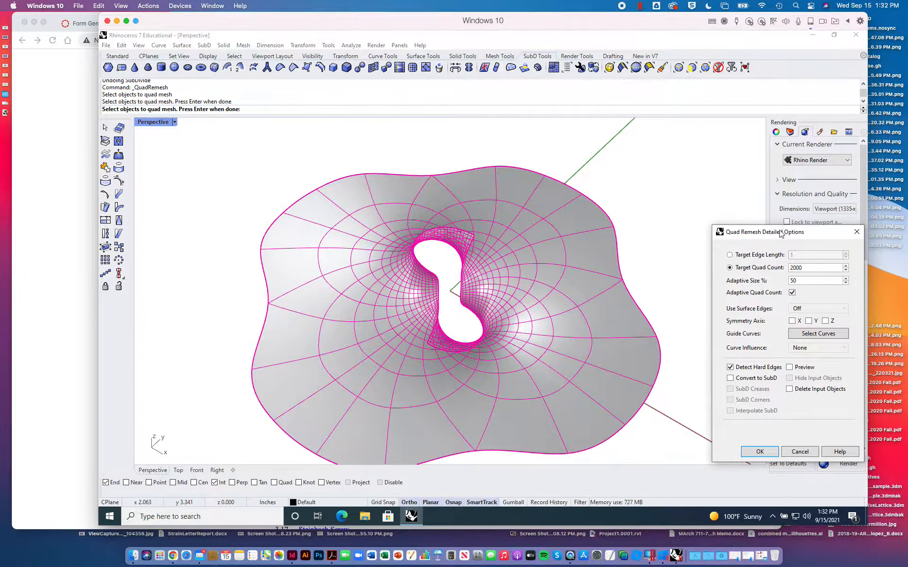
left_click_drag(780, 233, 714, 171)
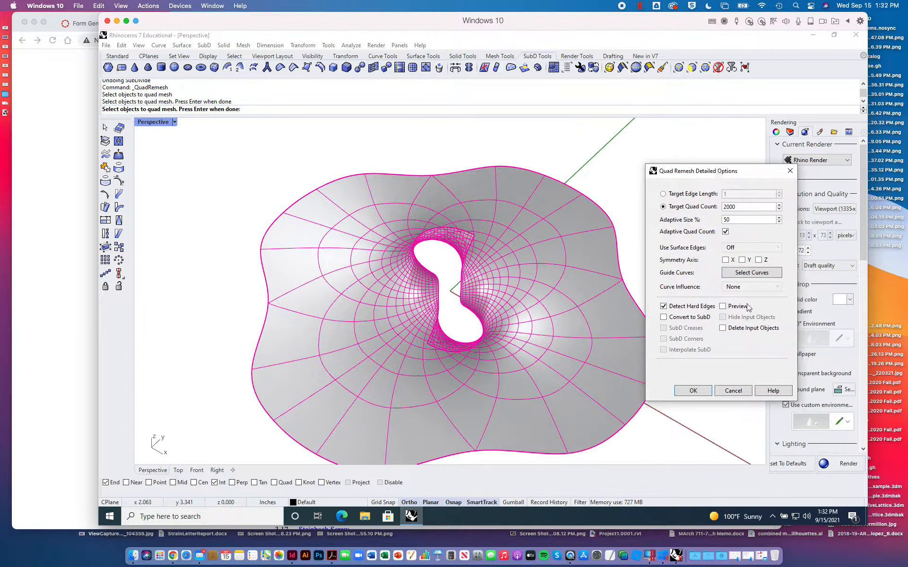
left_click(664, 318)
left_click(722, 306)
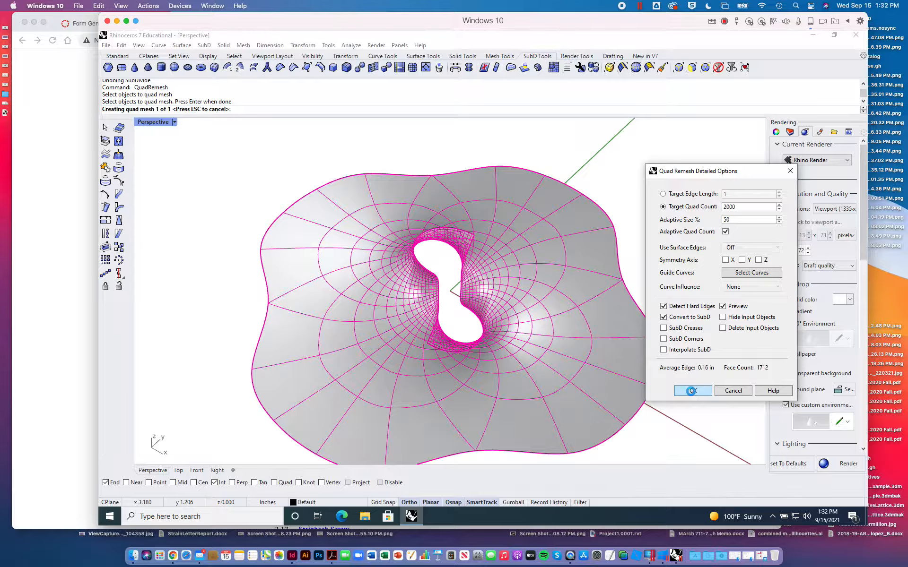
left_click(692, 391)
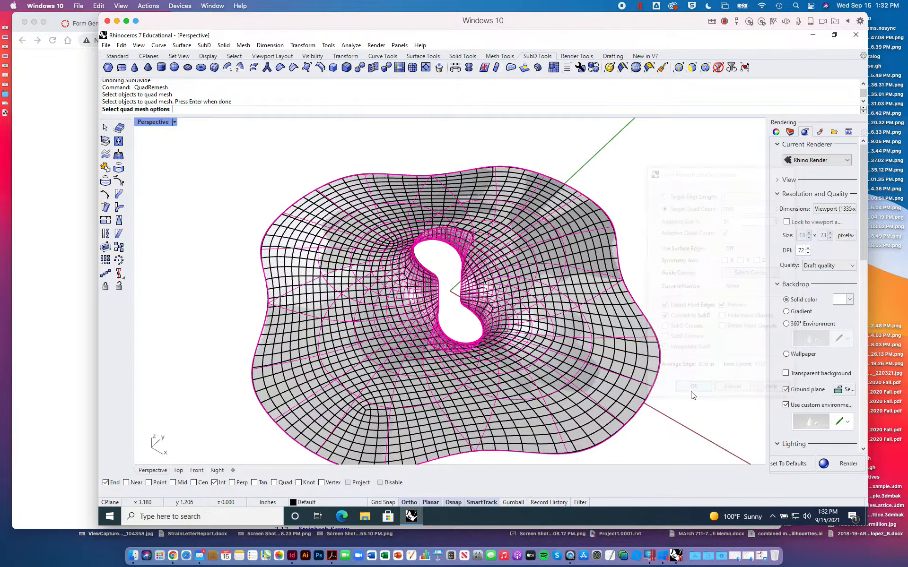
- Select the remeshed SubD and move it along the green axis, clear of the original SubD
left_click(609, 317)
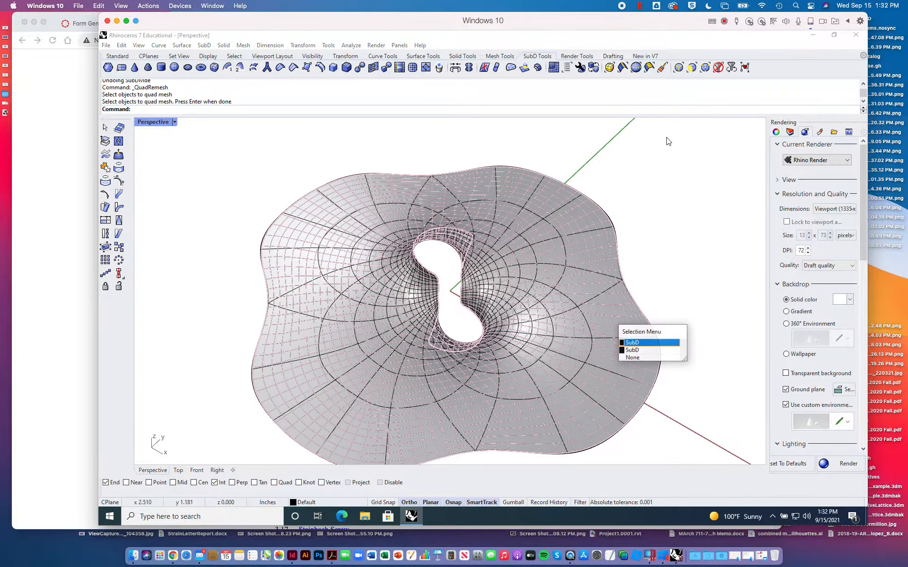
left_click(645, 340)
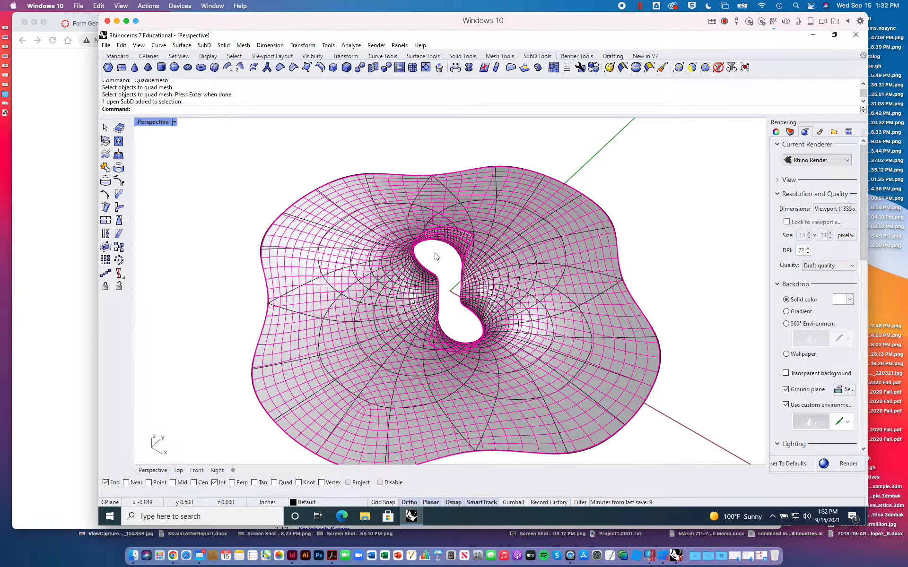
scroll(271, 224, "down", 5)
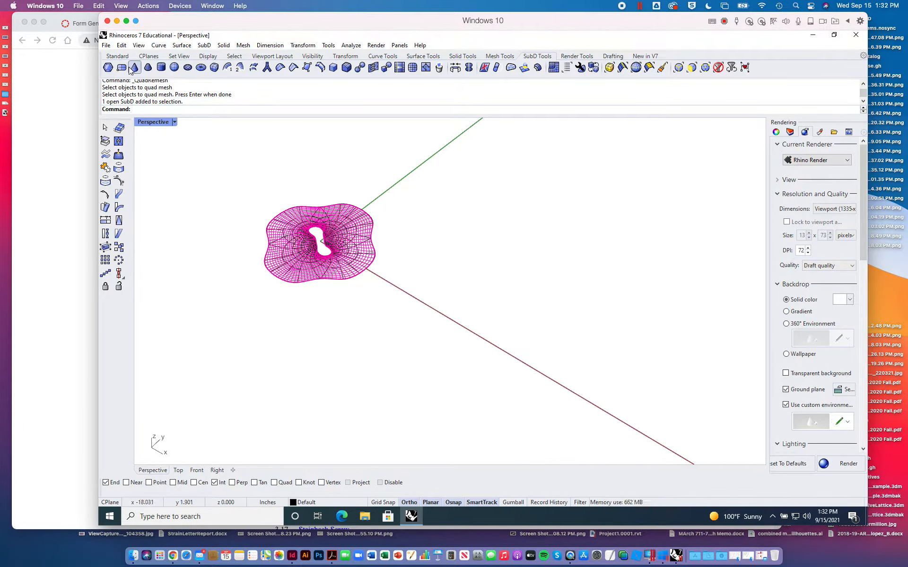
left_click(122, 67)
left_click(117, 56)
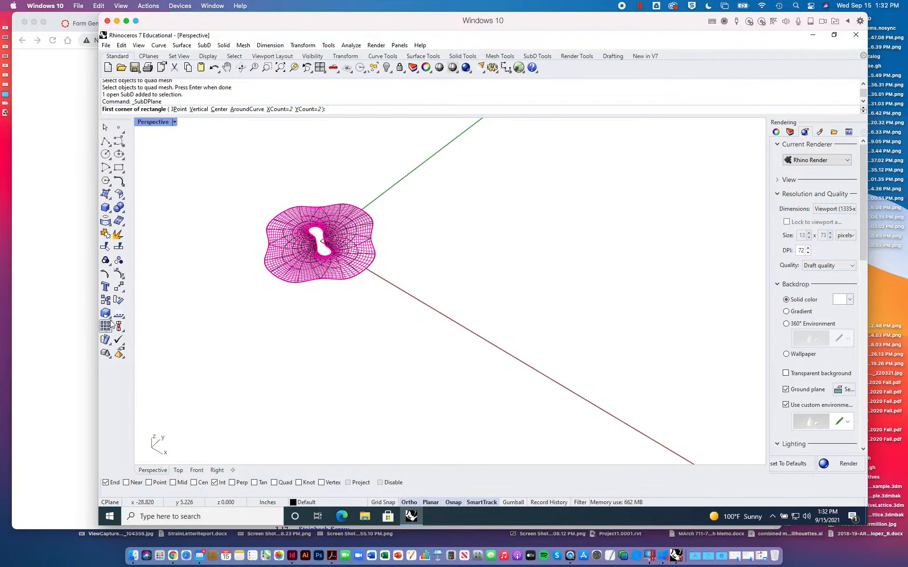
left_click(118, 287)
left_click(327, 317)
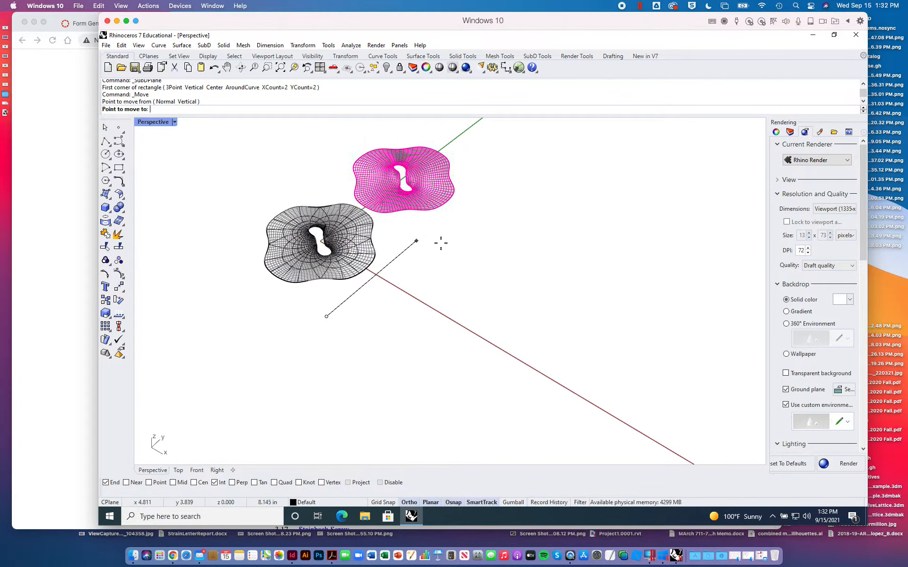
left_click(466, 228)
- Examine the remeshed SubD's quad layout around its opening and outer edge, and compare it with the original SubD
scroll(432, 155, "up", 5)
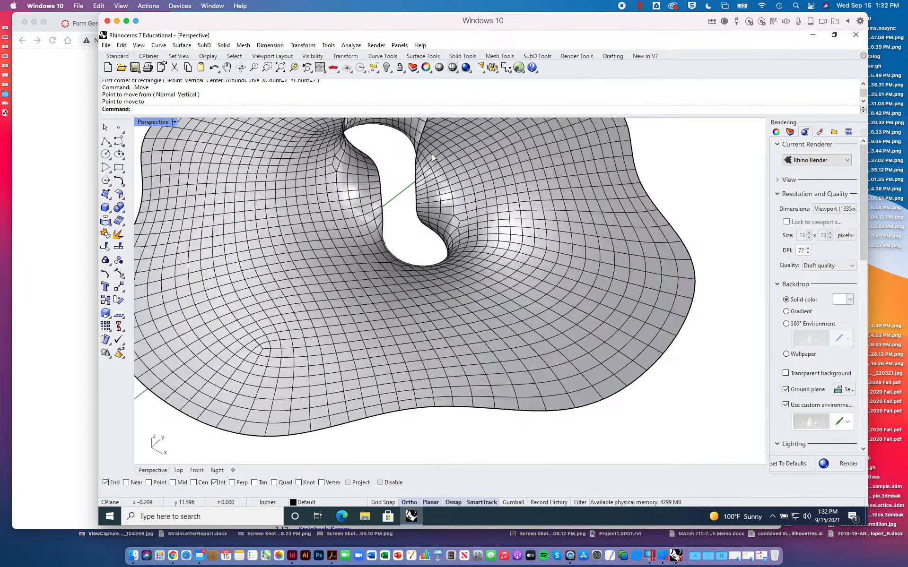
scroll(454, 198, "down", 5)
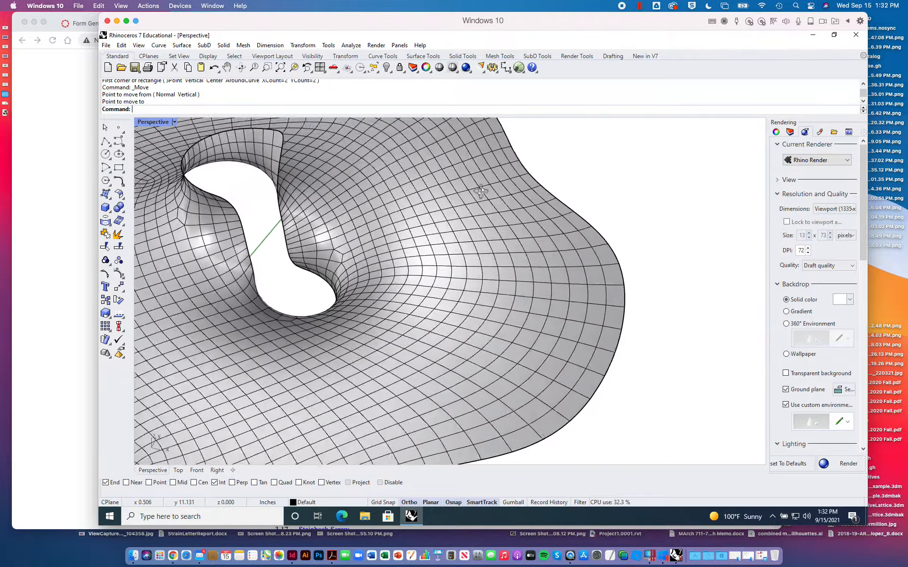
scroll(468, 244, "up", 2)
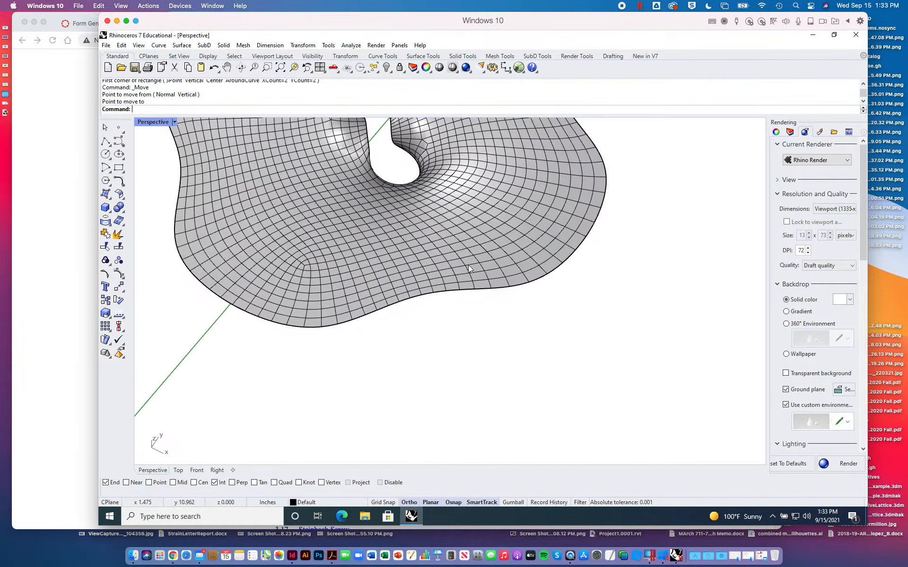
scroll(468, 265, "down", 6)
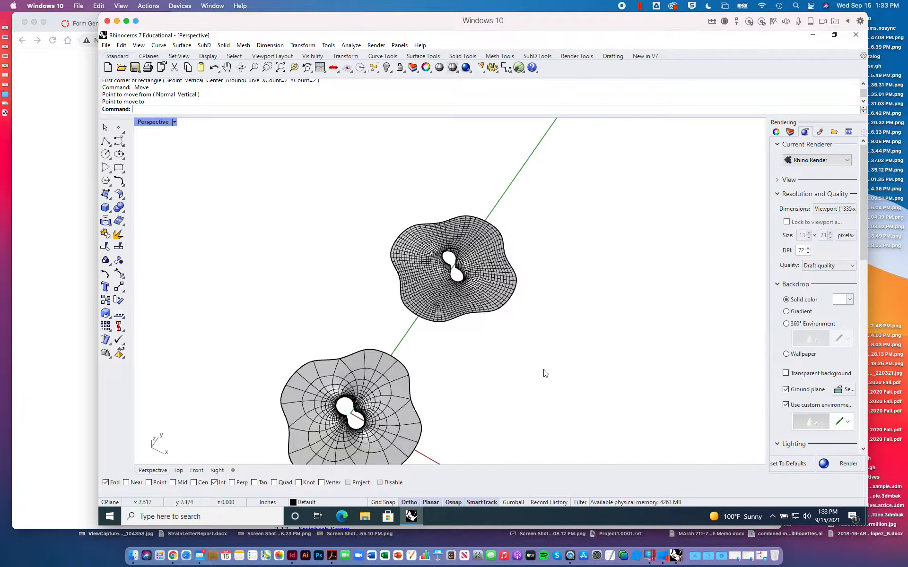
right_click_drag(543, 373, 529, 281)
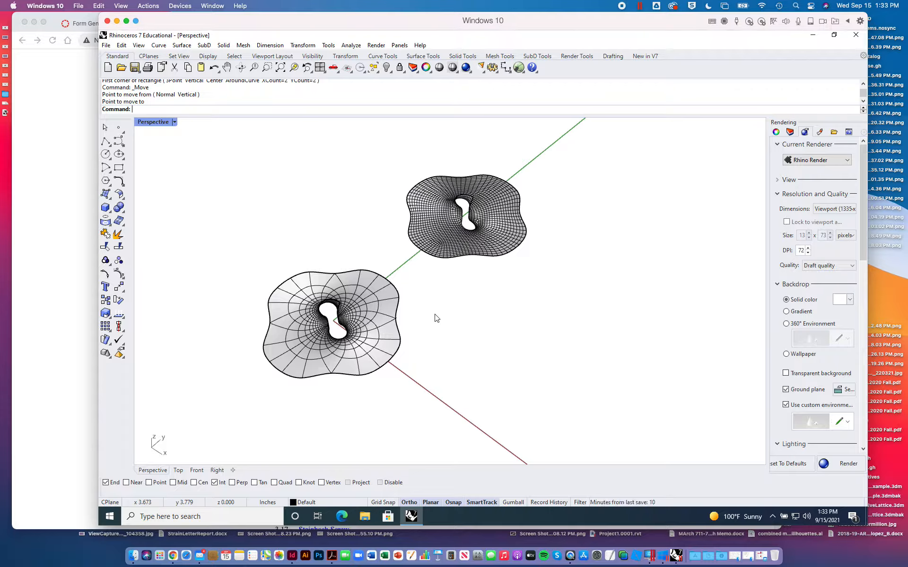
scroll(342, 212, "down", 10)
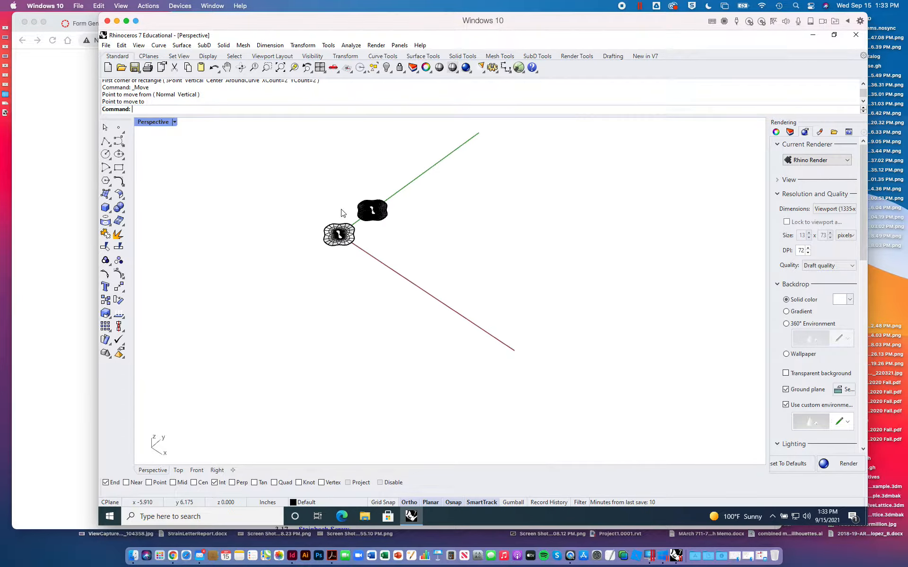
scroll(342, 213, "up", 8)
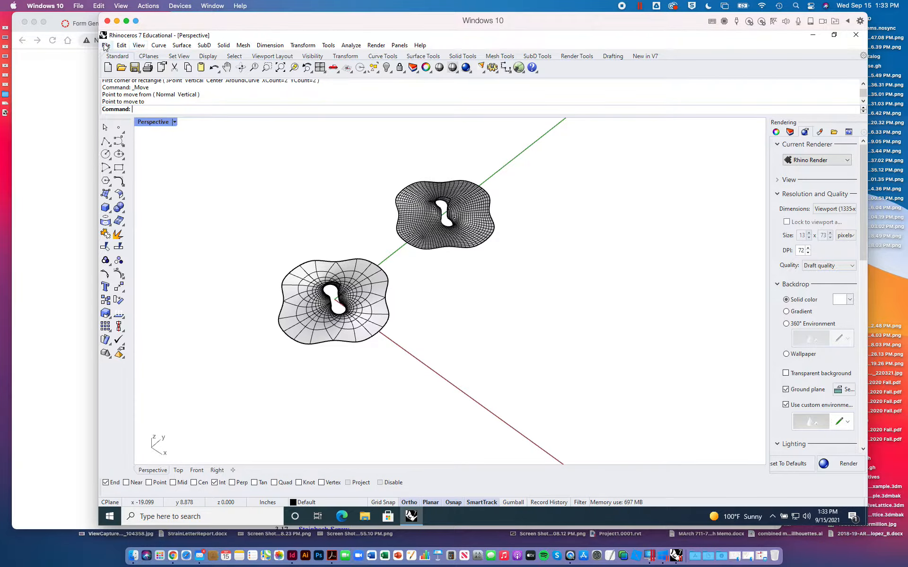
- Delete both SubDs from the Rhino model and close the richmondSurface definition in Grasshopper
left_click_drag(187, 125, 612, 387)
key("Delete")
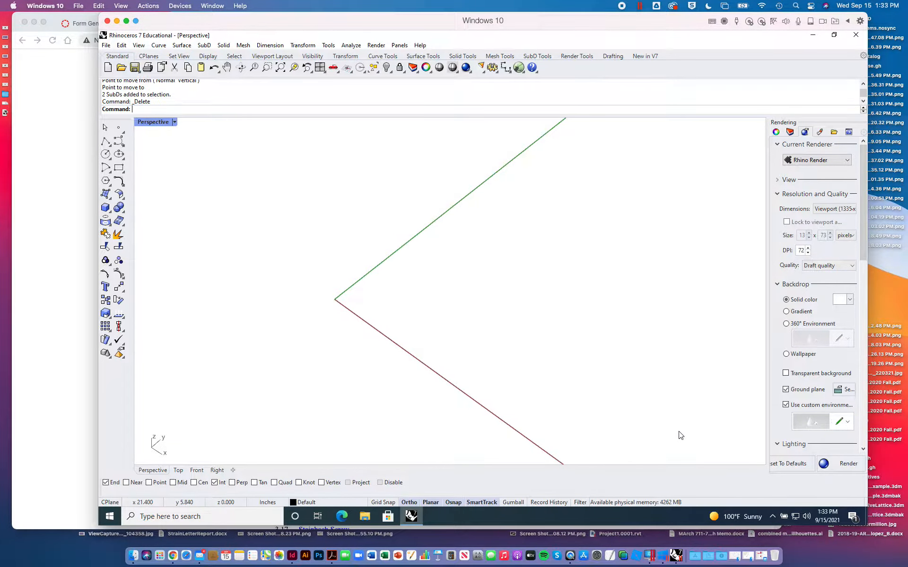
type("Grasshopper")
key("Return")
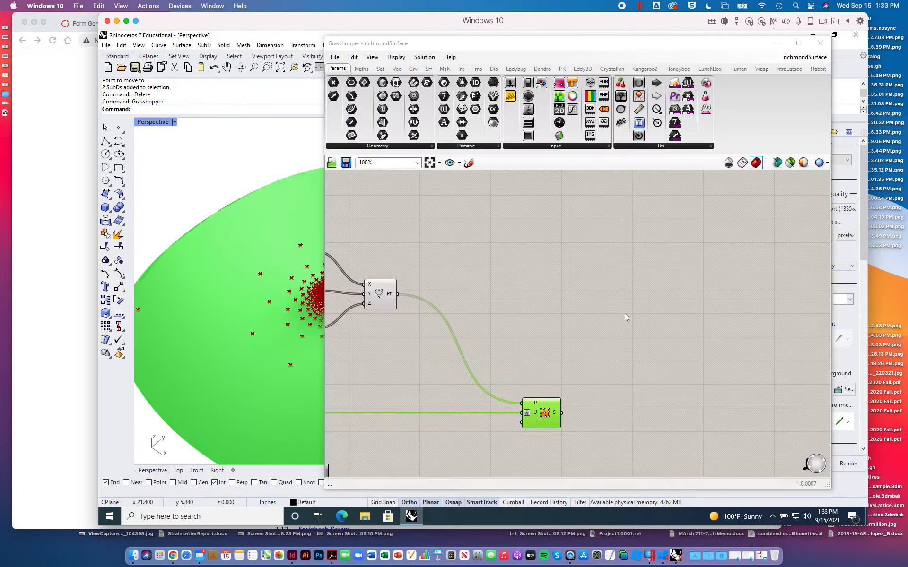
left_click(812, 58)
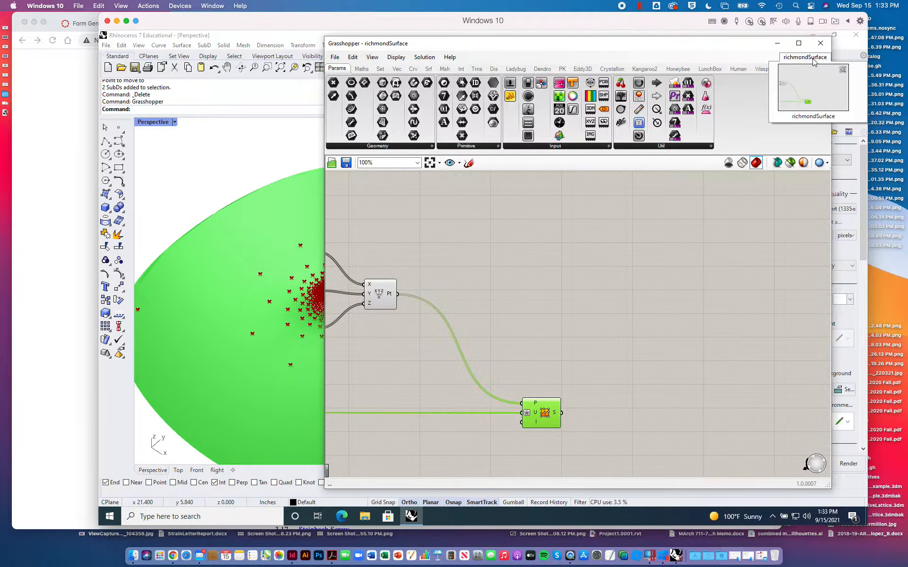
left_click(842, 70)
- Look through Grasshopper's recent files for another surface definition and dismiss the list
left_click(335, 57)
left_click(359, 80)
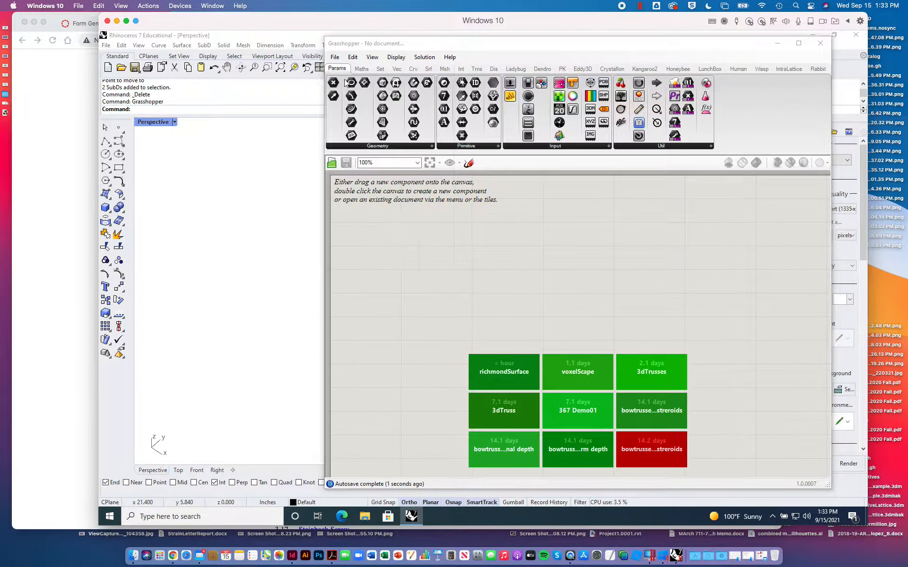
left_click(834, 491)
left_click(334, 57)
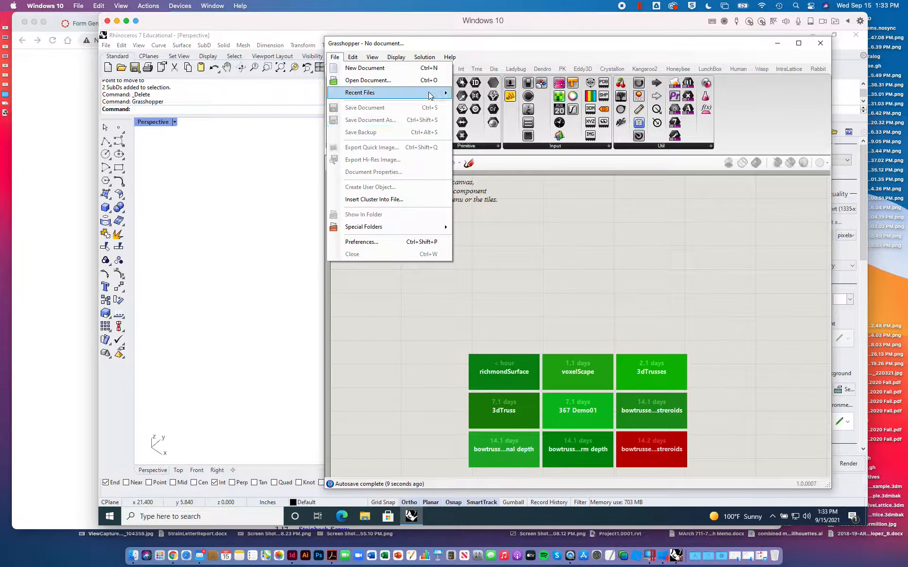
mouse_move(378, 92)
mouse_move(501, 222)
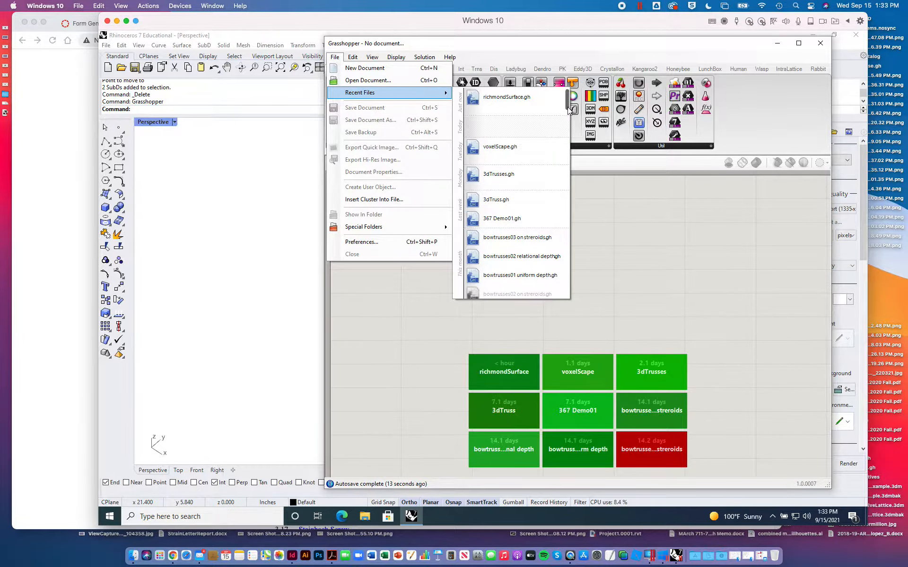
scroll(566, 182, "down", 15)
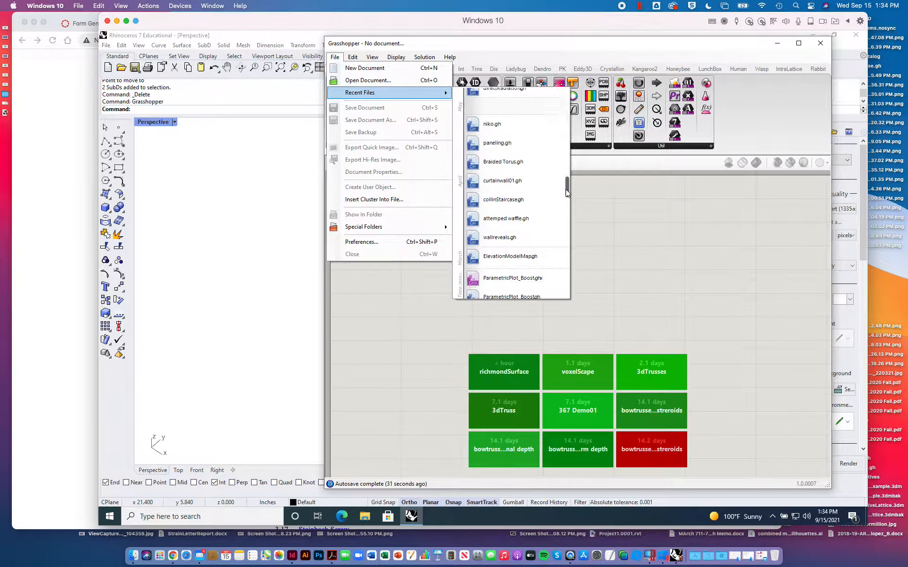
left_click_drag(565, 189, 565, 238)
left_click(704, 53)
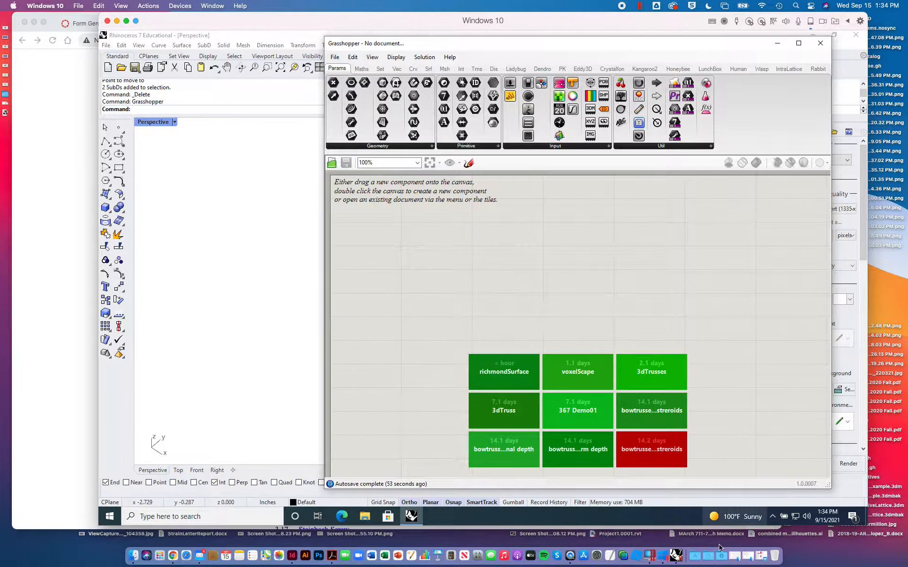
- Switch to Finder and look through the Documents, Grasshopper Plug-ins and Teaching folders for the surface definition files
left_click(703, 549)
scroll(700, 406, "down", 5)
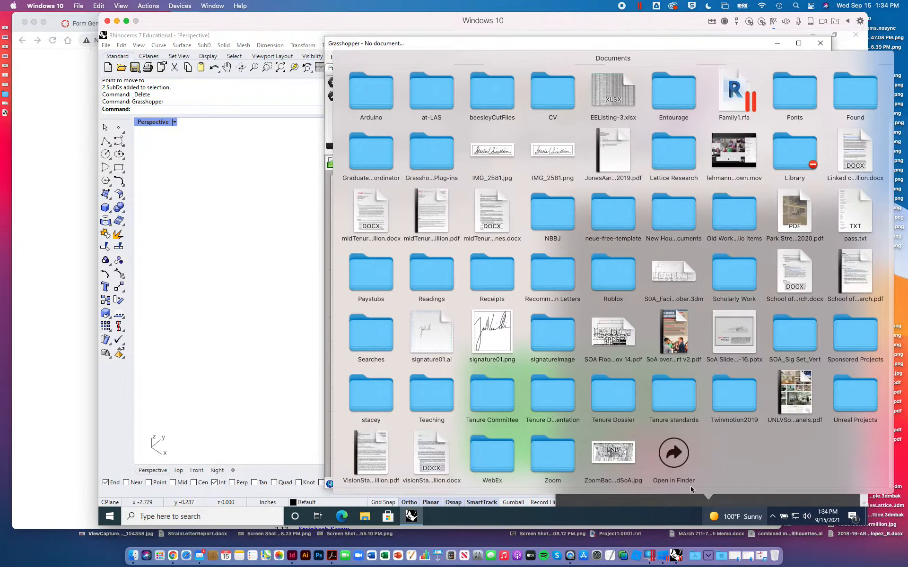
left_click(674, 456)
double_click(484, 237)
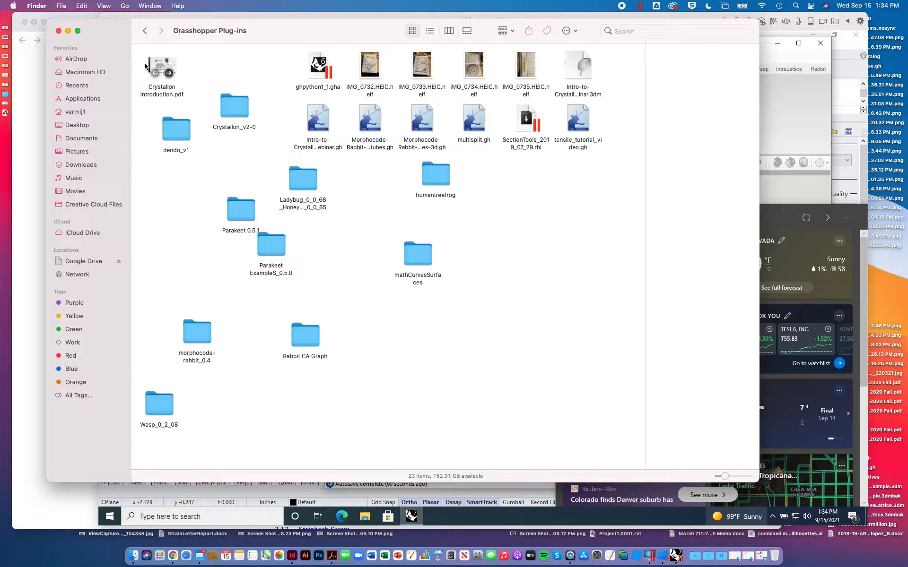
left_click(144, 31)
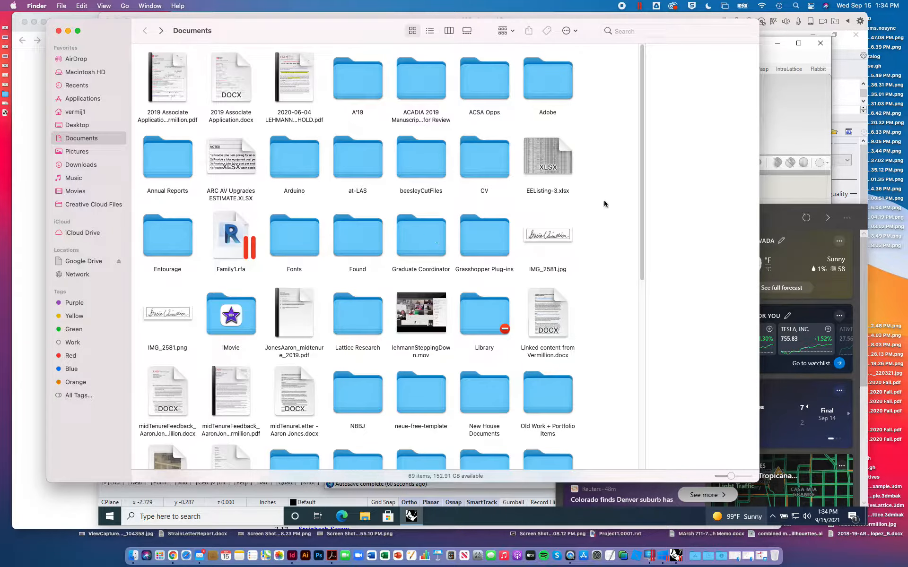
scroll(604, 201, "down", 10)
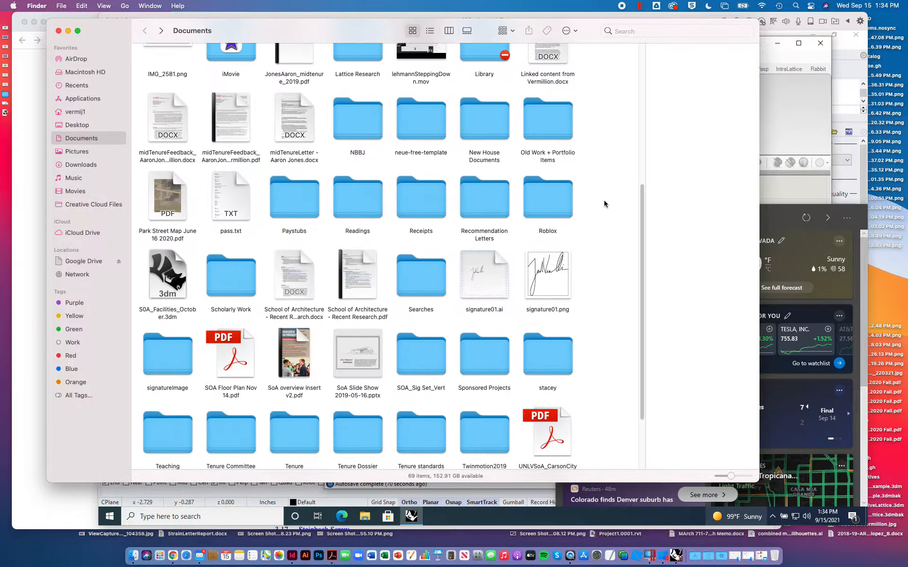
scroll(603, 283, "down", 3)
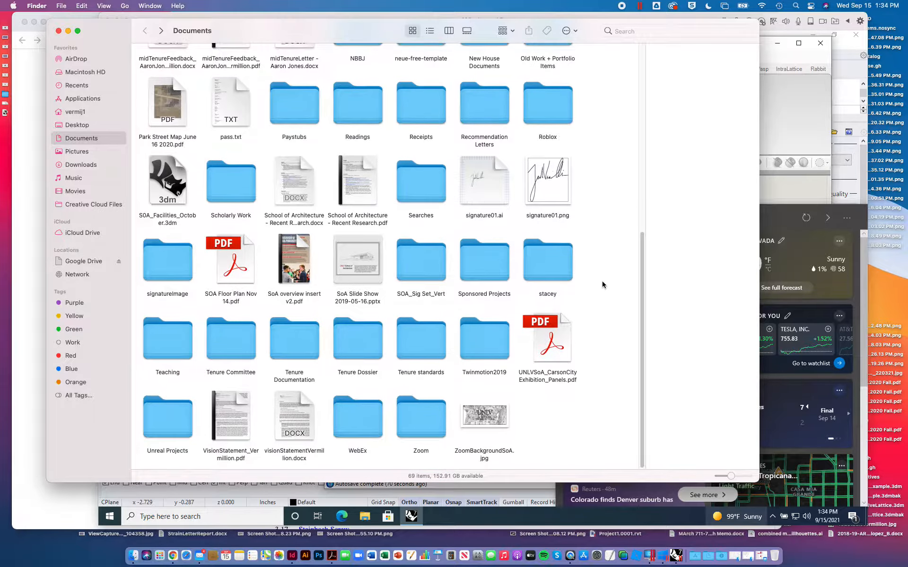
double_click(164, 337)
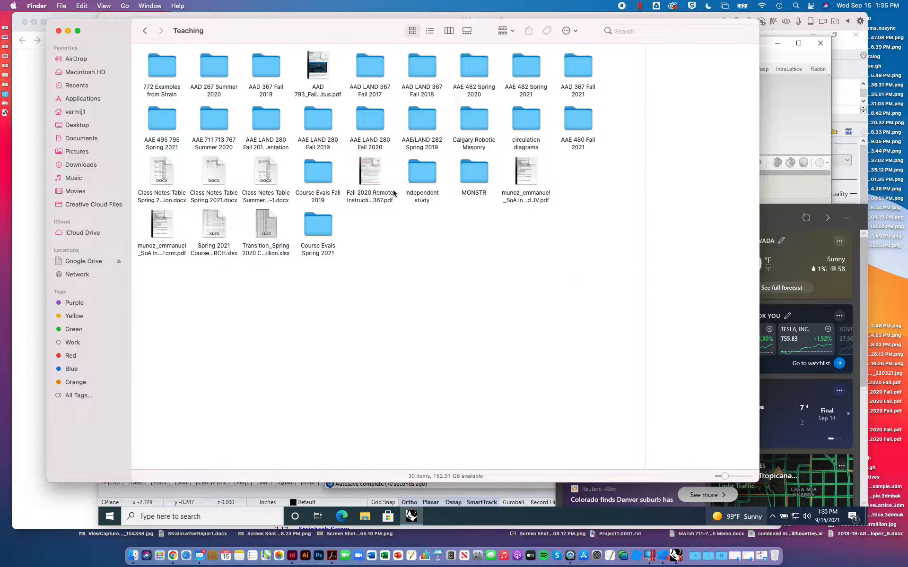
- Search the Mac for "parametric surface", show parametric surface.ghx in its enclosing Surface Geometries folder and enlarge that window
left_click(638, 31)
type("parametric surface")
right_click(175, 79)
left_click(208, 105)
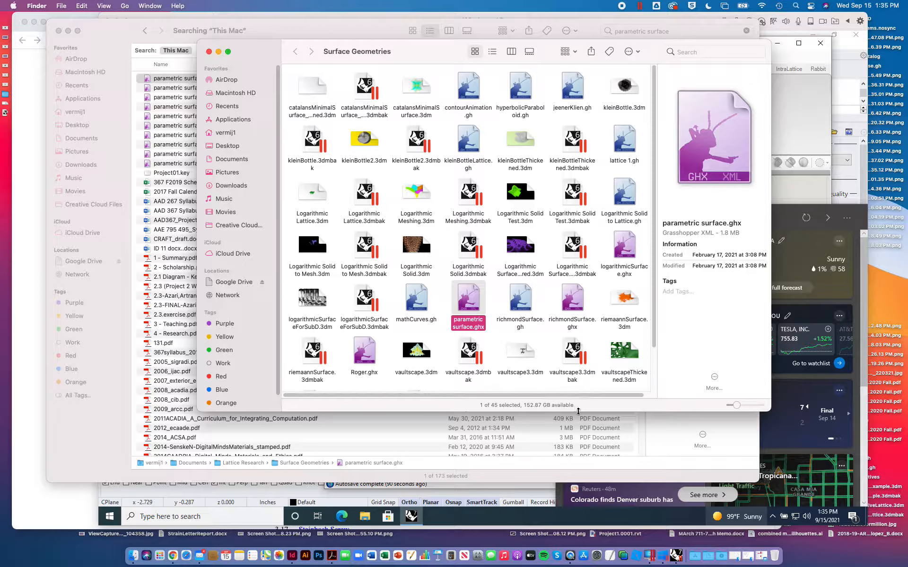
left_click_drag(580, 412, 580, 443)
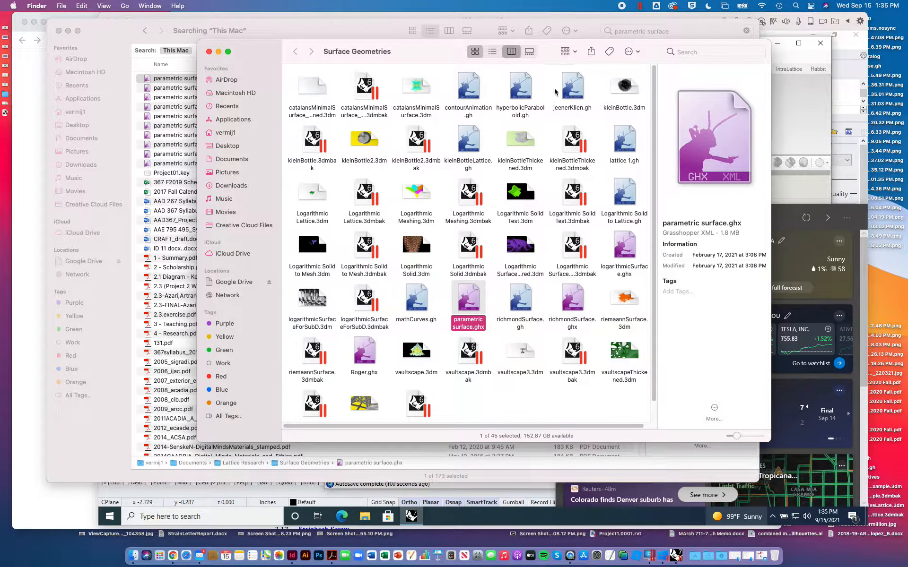
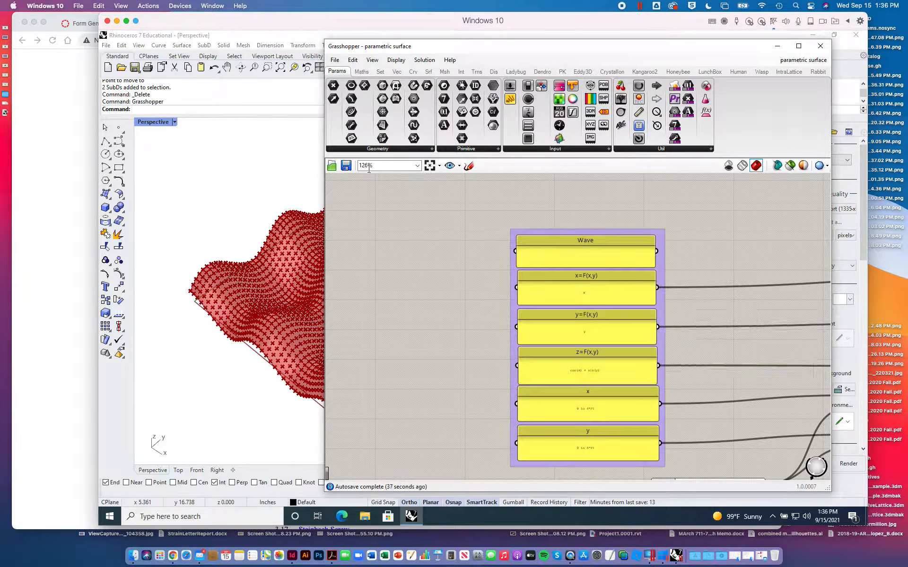
- Examine the Wave definition's equation panels for x, y and z and its x and y domain panels
double_click(153, 122)
right_click_drag(251, 165, 150, 234)
scroll(570, 374, "up", 3)
right_click_drag(570, 375, 503, 302)
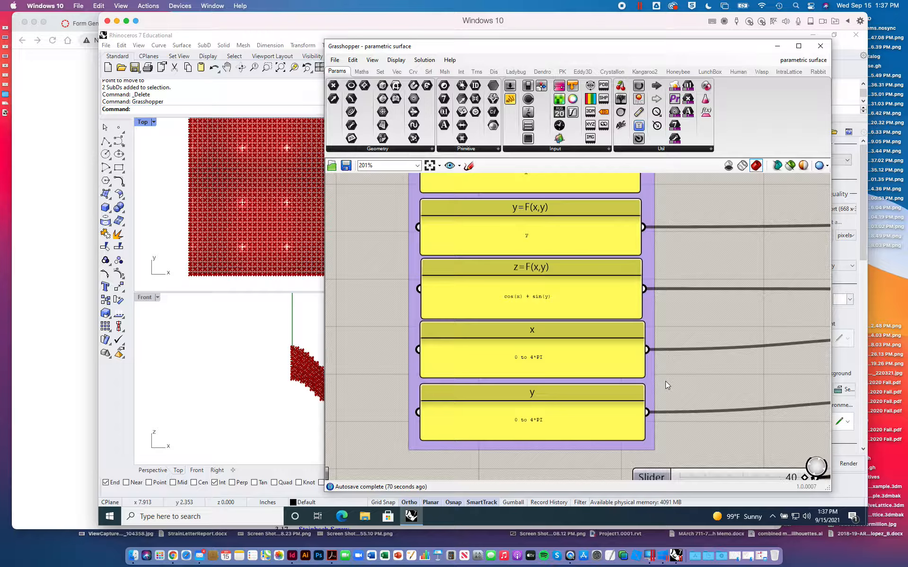
scroll(559, 345, "up", 1)
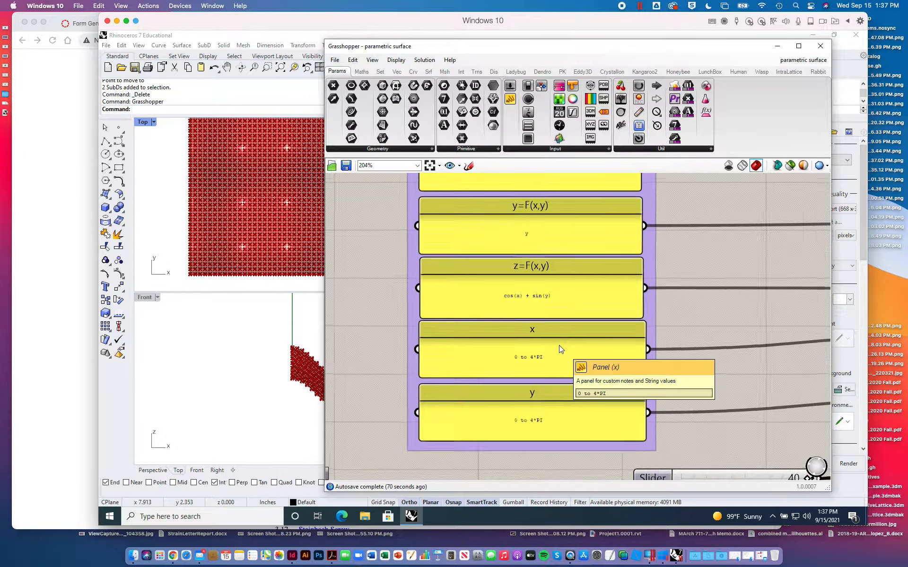
scroll(559, 345, "up", 2)
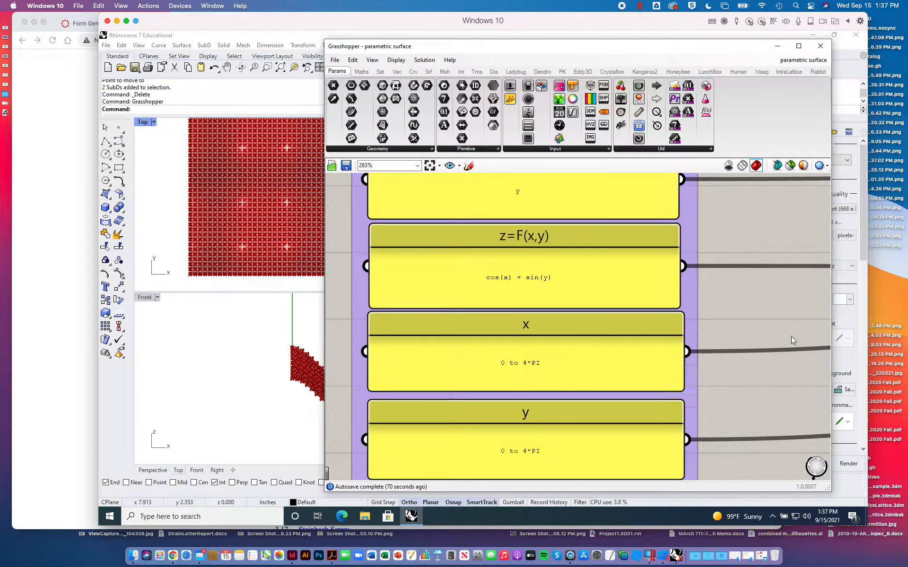
right_click_drag(758, 322, 735, 415)
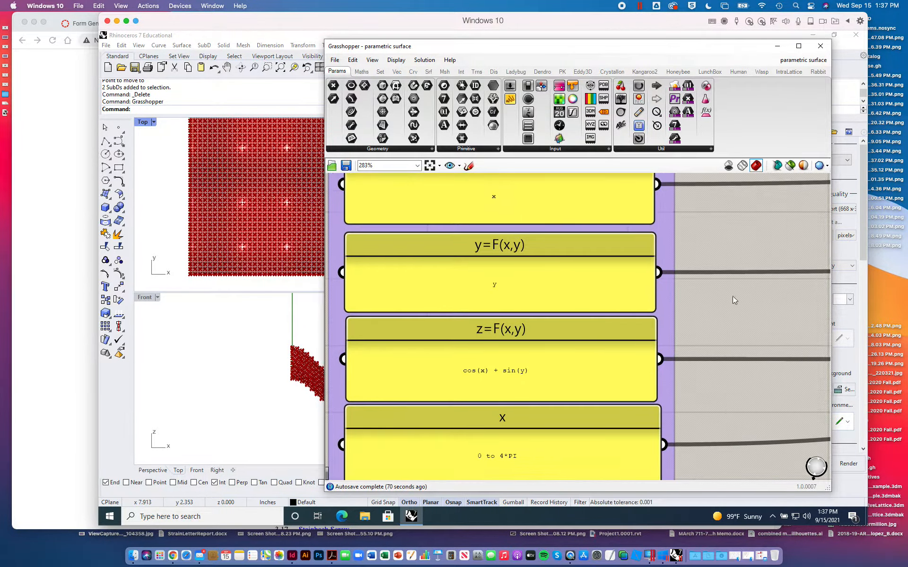
- Uncover the Rhino model, maximize the Perspective viewport and view the whole Wave surface
left_click_drag(591, 46, 626, 269)
double_click(466, 122)
scroll(271, 327, "up", 10)
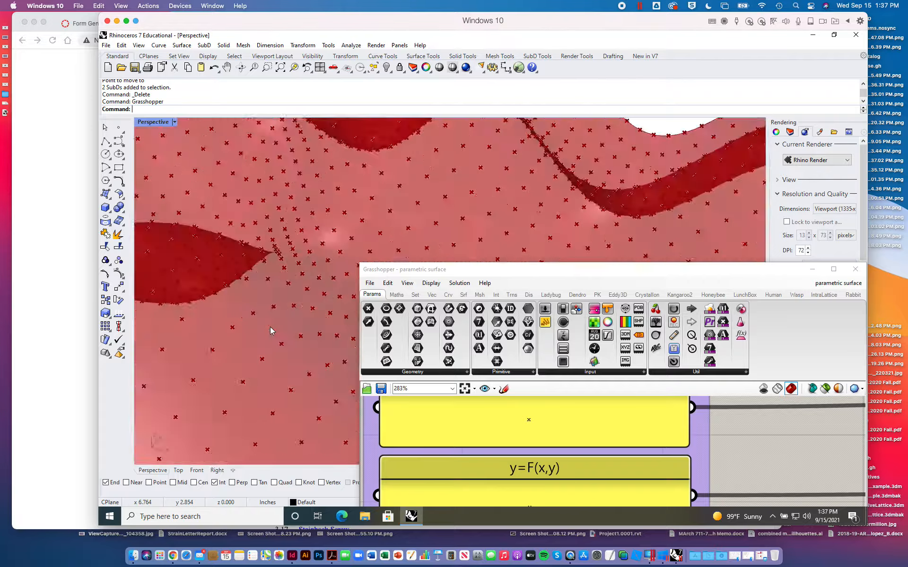
scroll(270, 328, "down", 5)
scroll(270, 327, "down", 5)
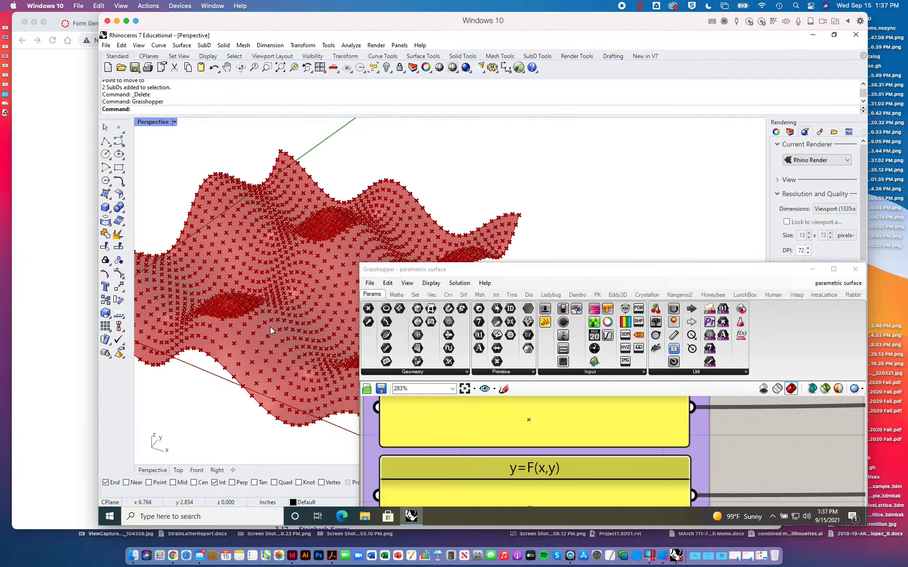
- Set the x domain panel of the Wave definition to "0 to 8*PI"
left_click_drag(445, 273, 382, 64)
scroll(532, 424, "down", 2)
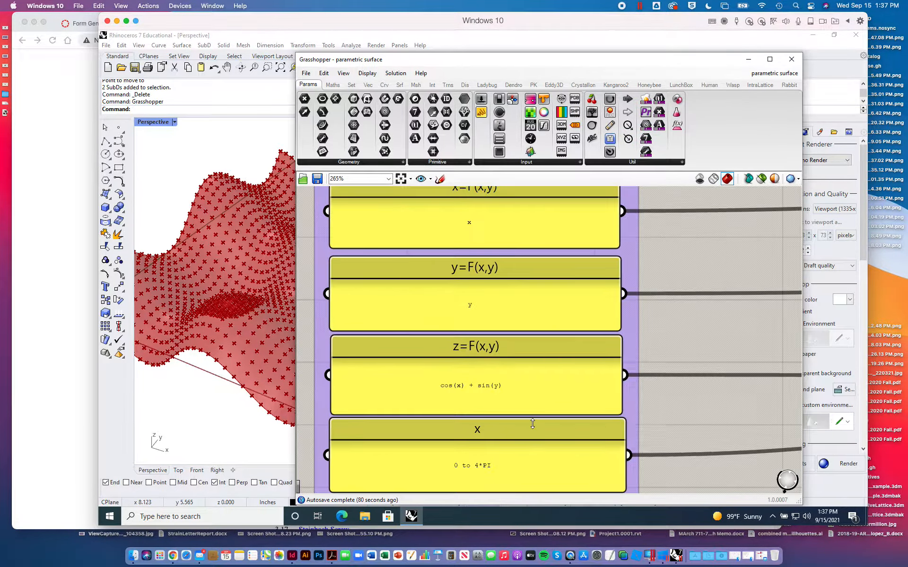
right_click_drag(670, 430, 656, 334)
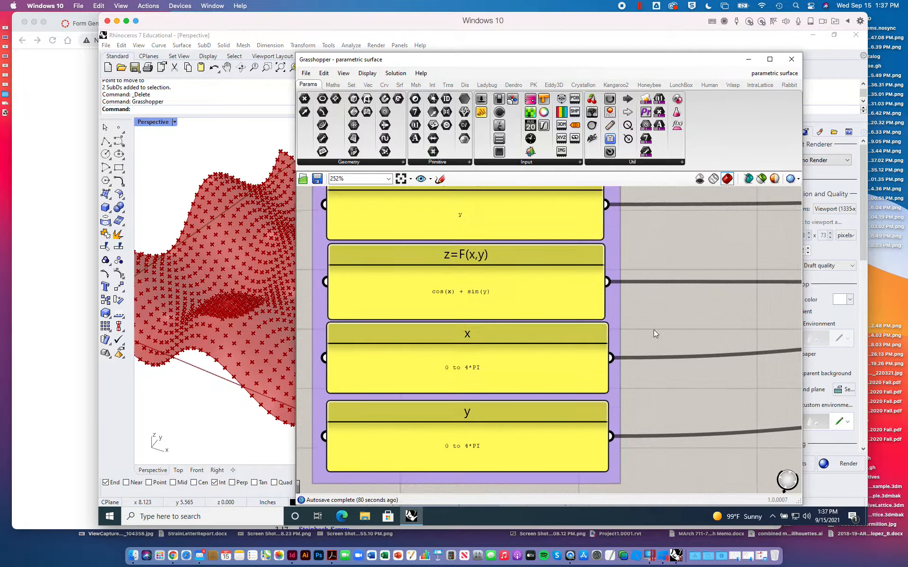
left_click(471, 368)
double_click(470, 368)
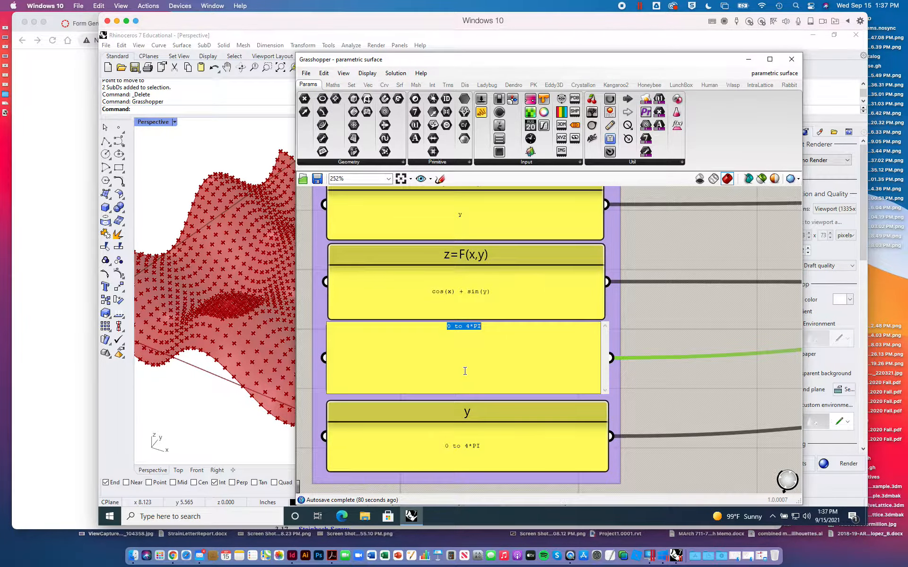
left_click(469, 326)
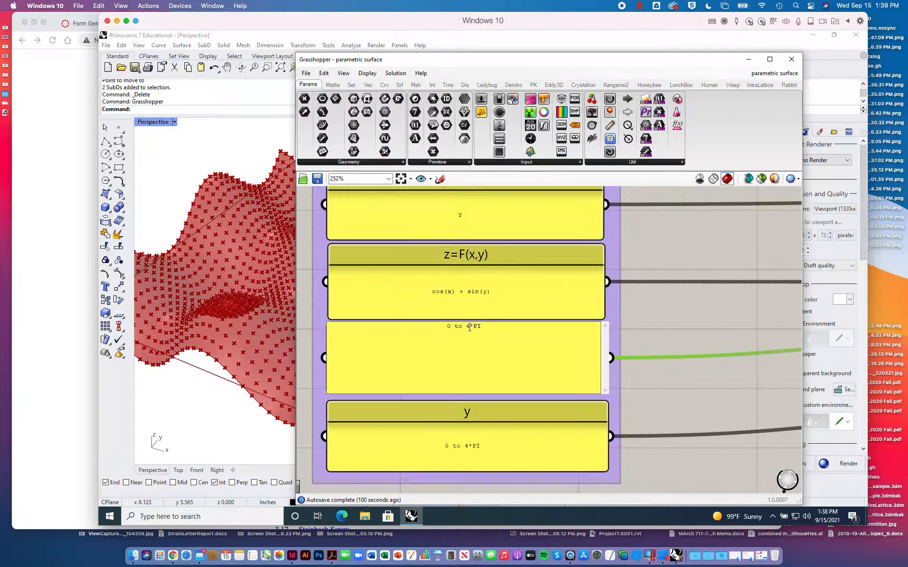
left_click(470, 327)
key("BackSpace")
type("8")
left_click(687, 316)
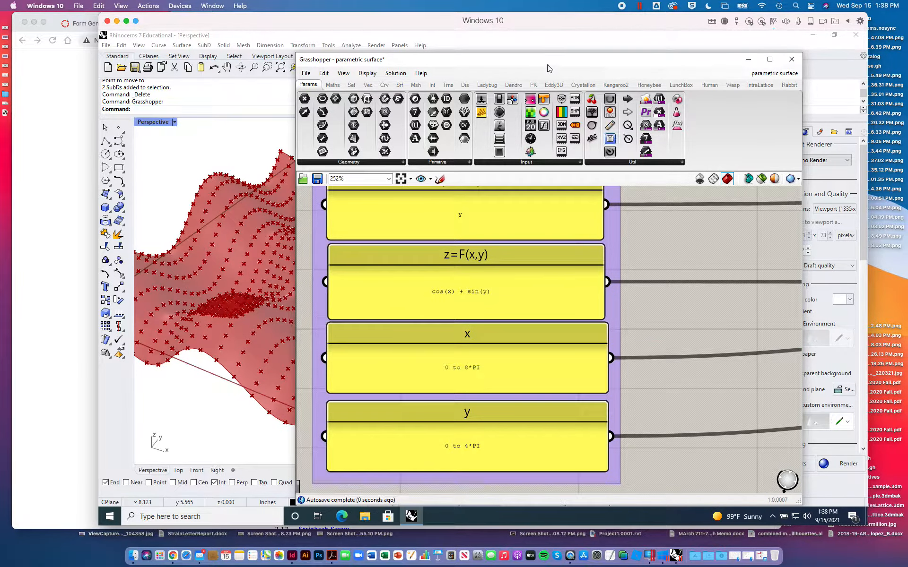
- Disable all components of the Wave definition, from its equation panels through to the final surface component
left_click_drag(549, 68, 570, 58)
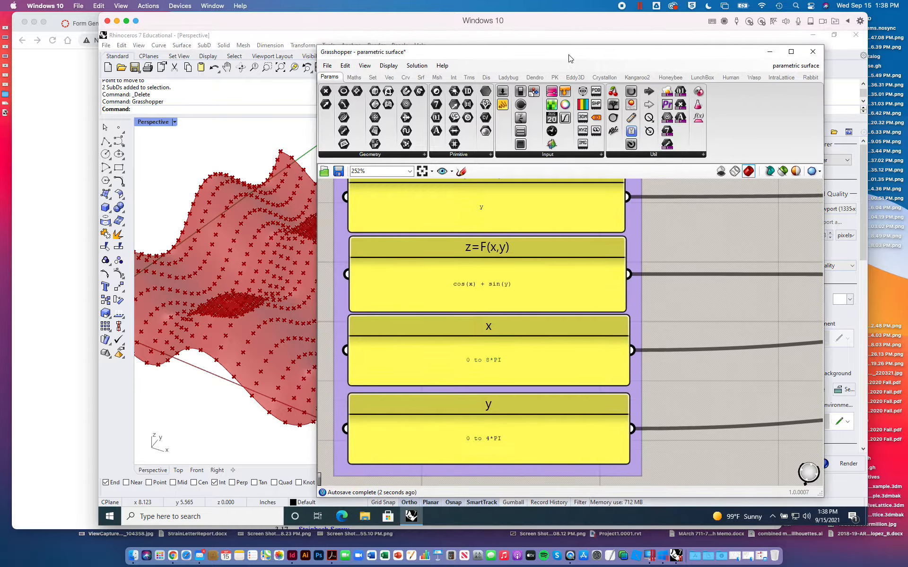
scroll(662, 337, "down", 1)
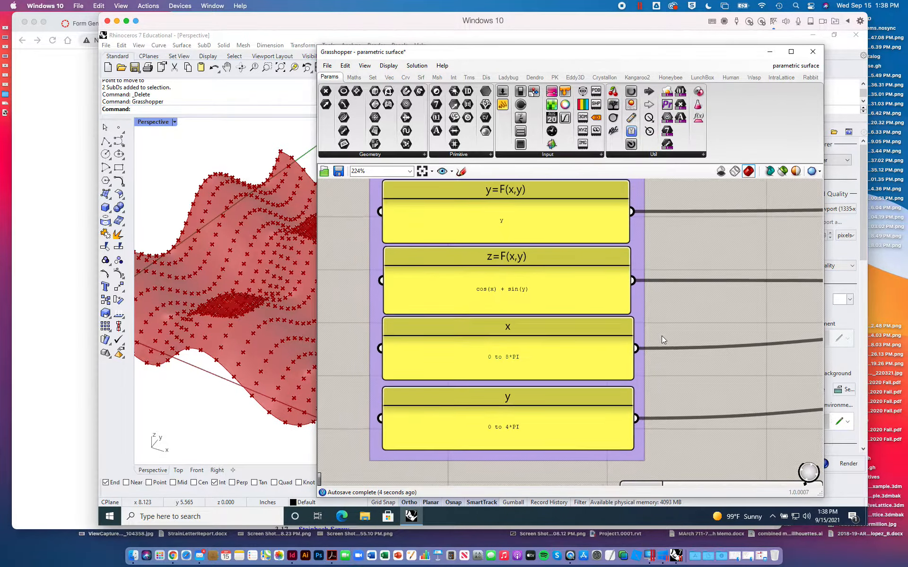
scroll(662, 336, "down", 1)
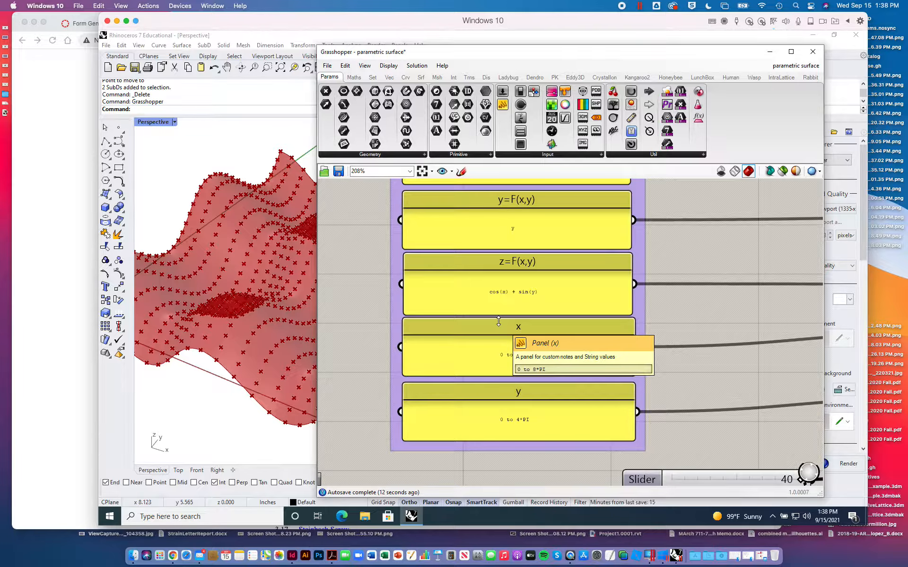
scroll(553, 345, "down", 1)
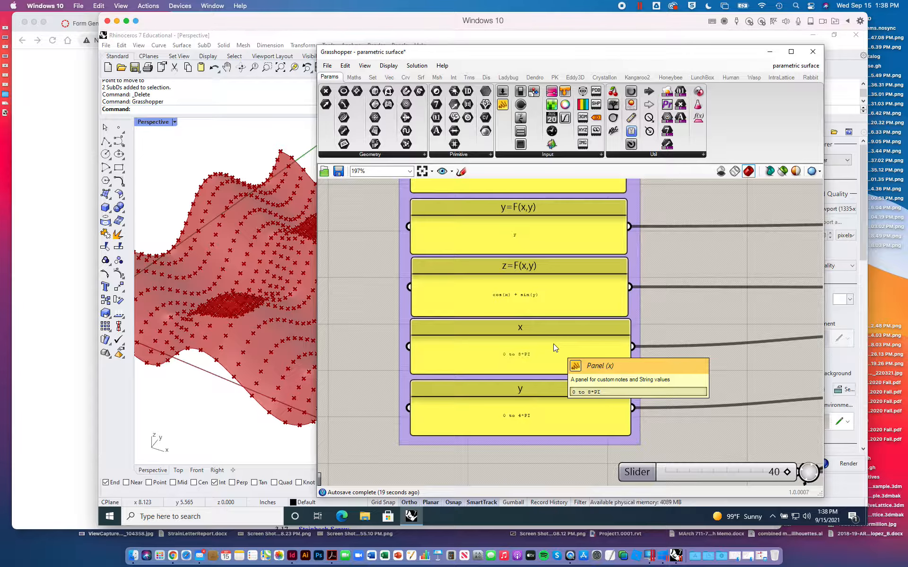
scroll(554, 344, "down", 5)
right_click_drag(673, 321, 471, 320)
scroll(510, 380, "down", 2)
scroll(509, 379, "down", 2)
left_click_drag(349, 226, 788, 422)
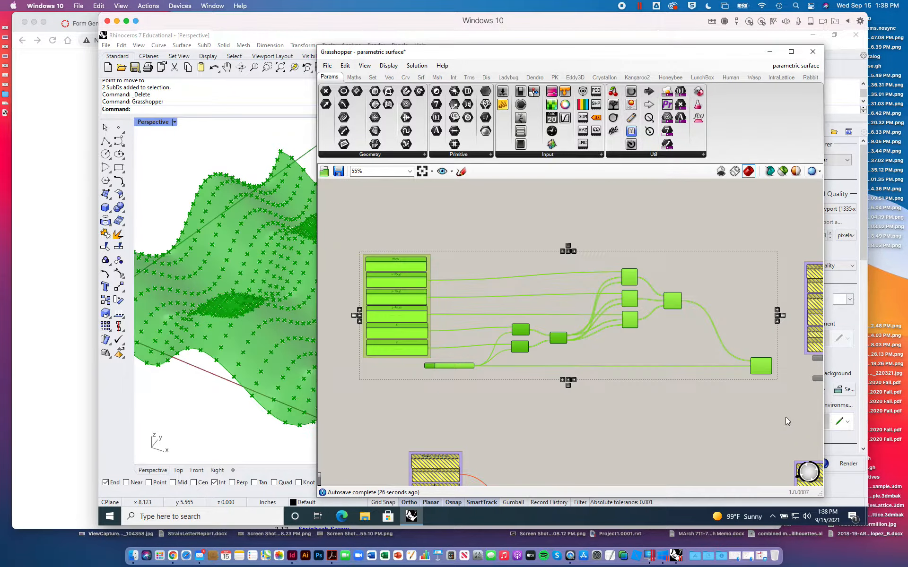
left_click(417, 65)
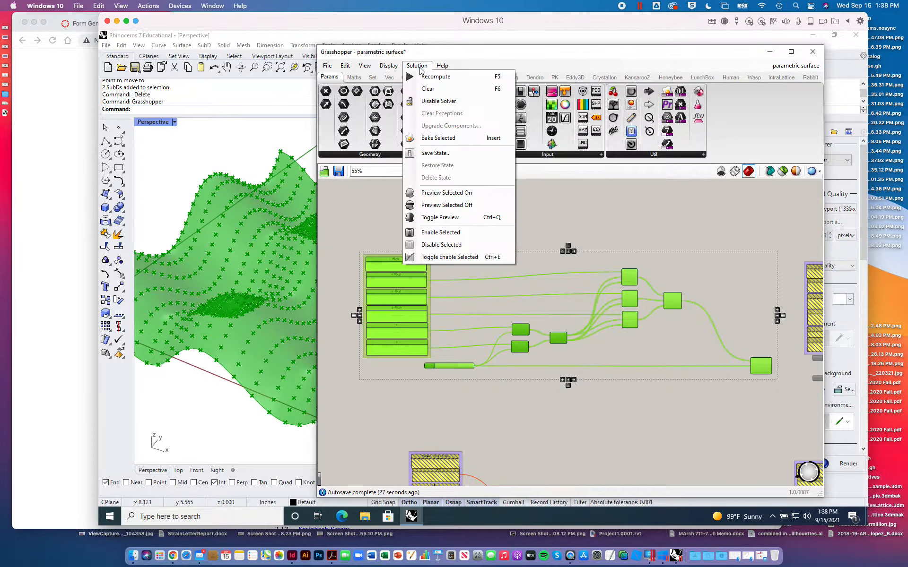
left_click(450, 244)
left_click(530, 229)
- Find the Hyperbolic Paraboloid definition among the disabled groups and enable all of its components
right_click_drag(473, 287, 685, 312)
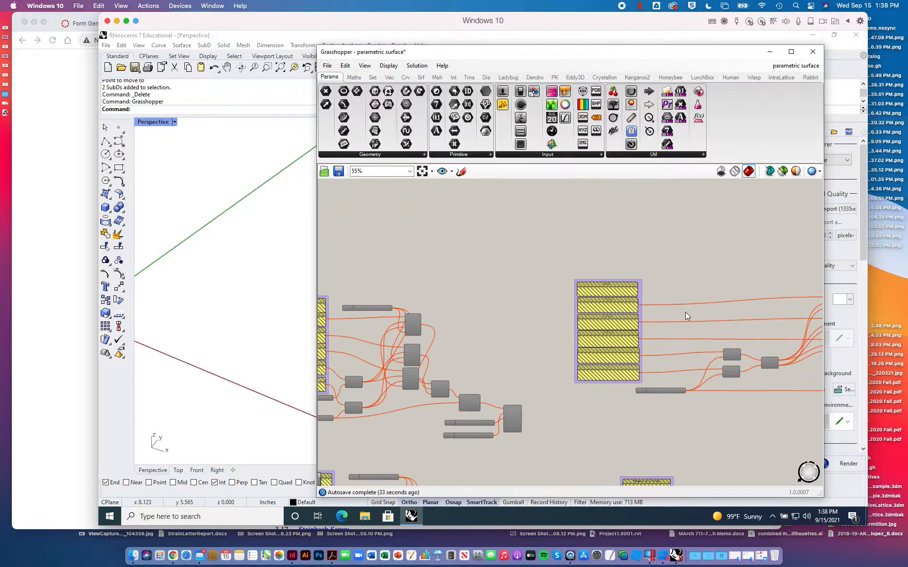
right_click_drag(465, 279, 699, 239)
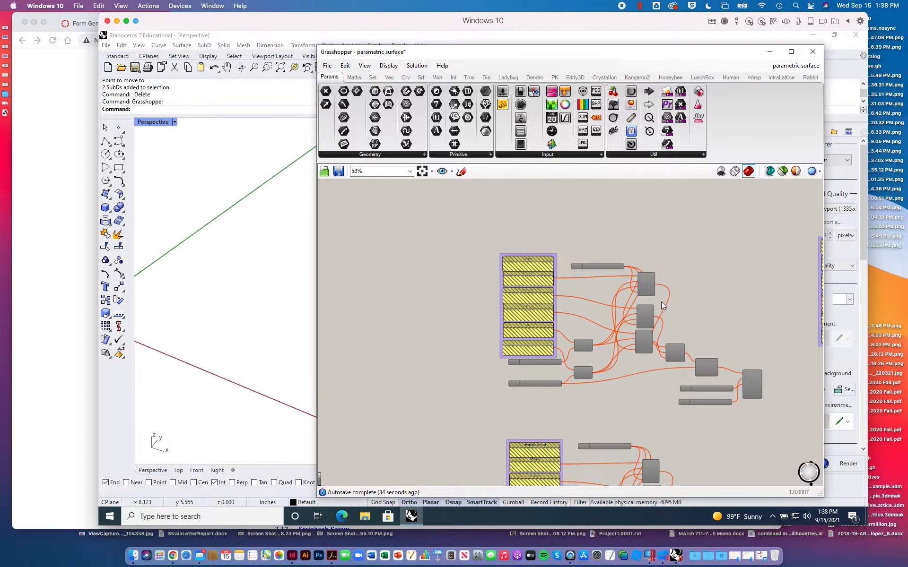
scroll(661, 302, "up", 3)
right_click_drag(661, 303, 622, 284)
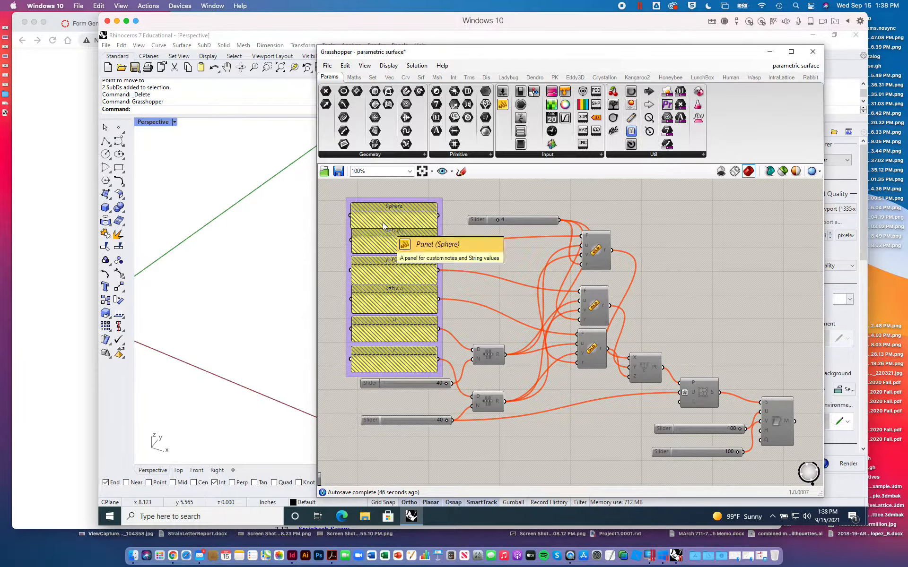
scroll(384, 226, "down", 5)
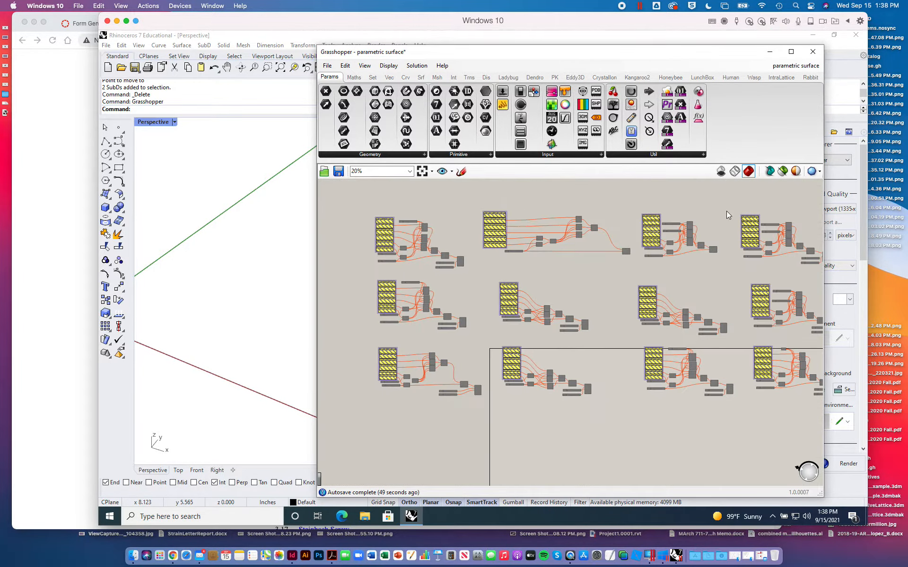
scroll(677, 214, "up", 5)
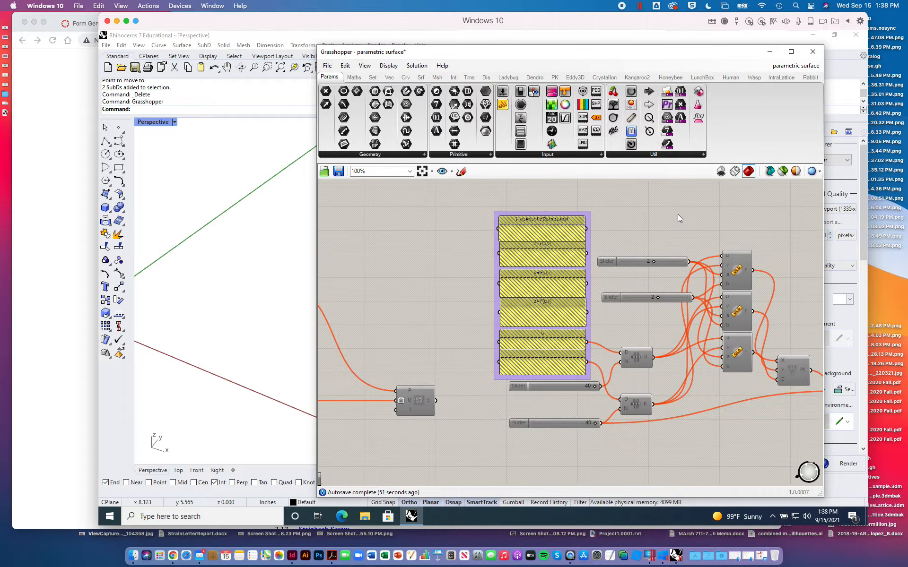
right_click_drag(667, 214, 556, 217)
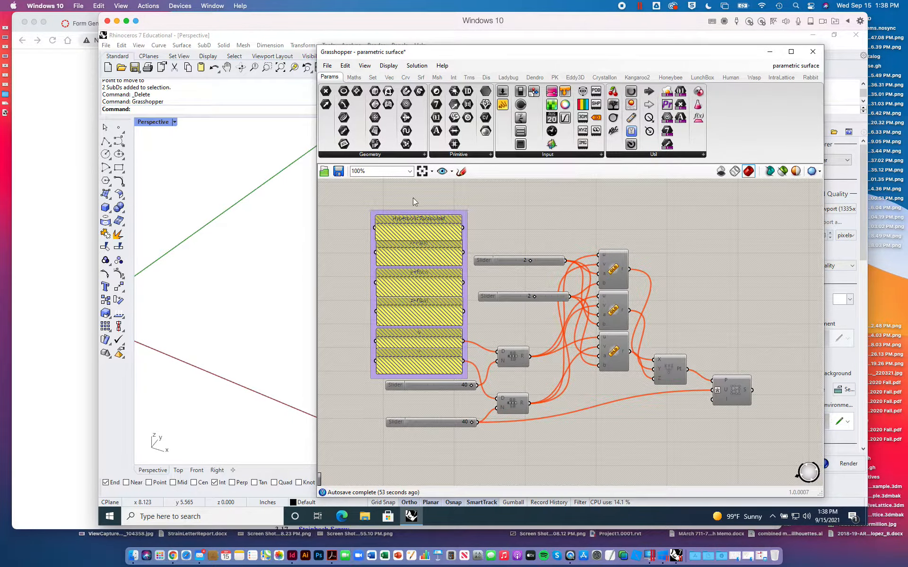
left_click_drag(347, 204, 786, 450)
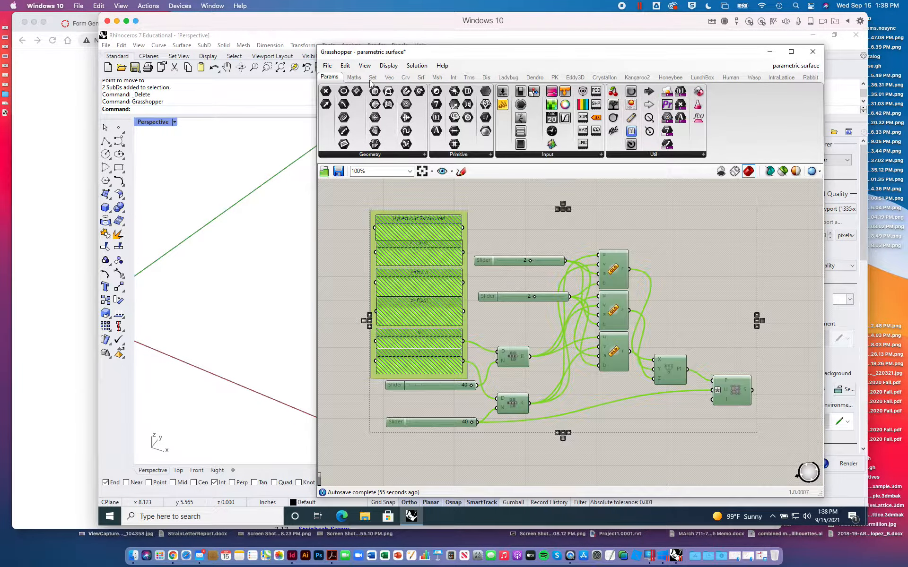
left_click(417, 66)
left_click(441, 232)
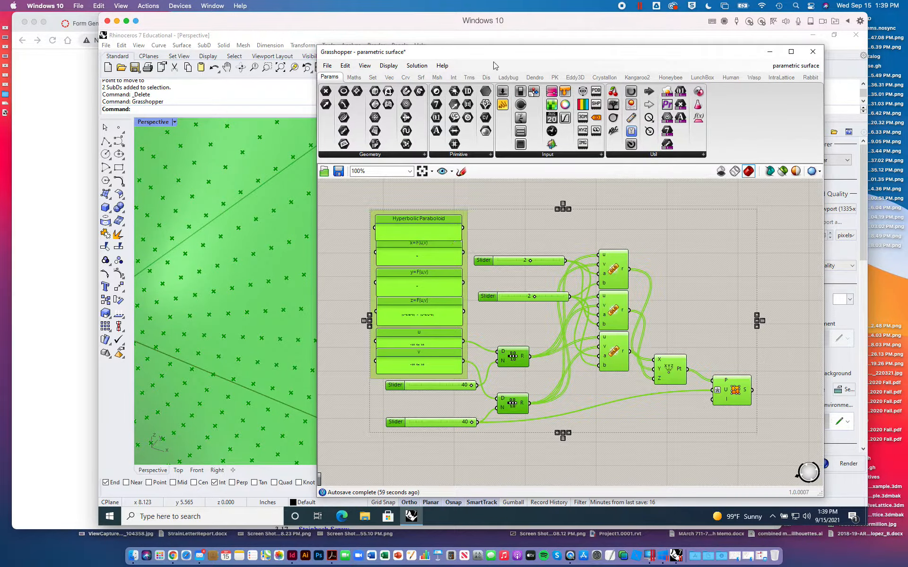
- Inspect the hyperbolic paraboloid surface from another angle in the Perspective viewport, and deselect its components on the Grasshopper canvas
left_click_drag(499, 60, 601, 367)
scroll(461, 262, "up", 5)
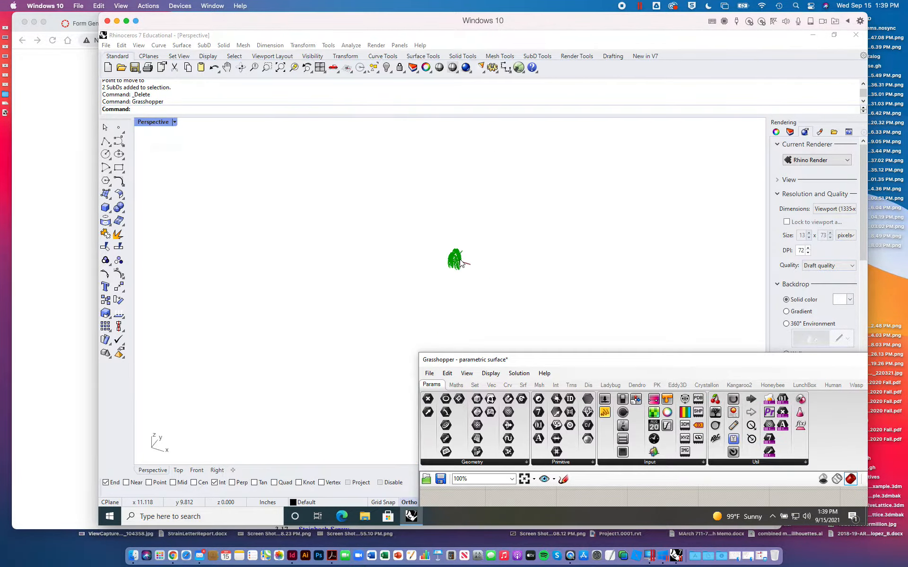
scroll(461, 264, "down", 8)
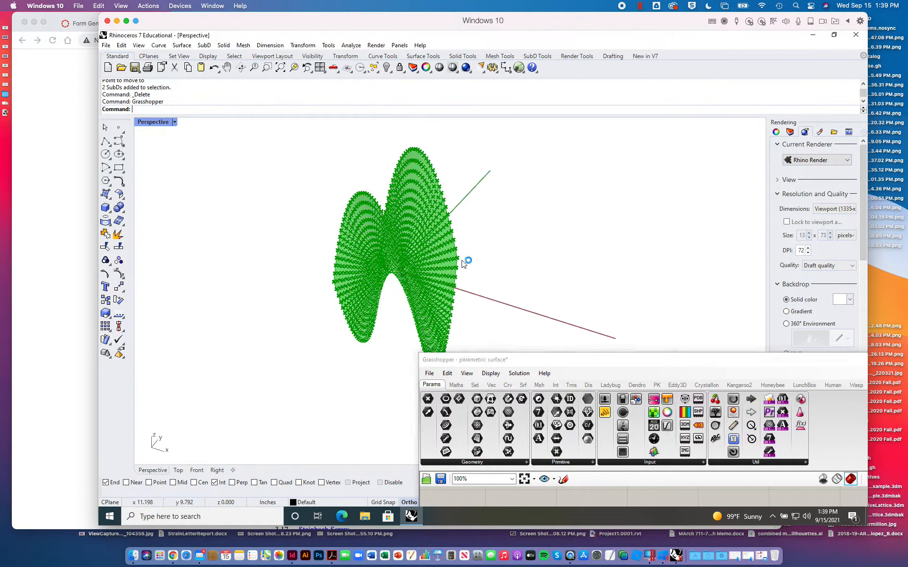
right_click_drag(466, 263, 438, 287)
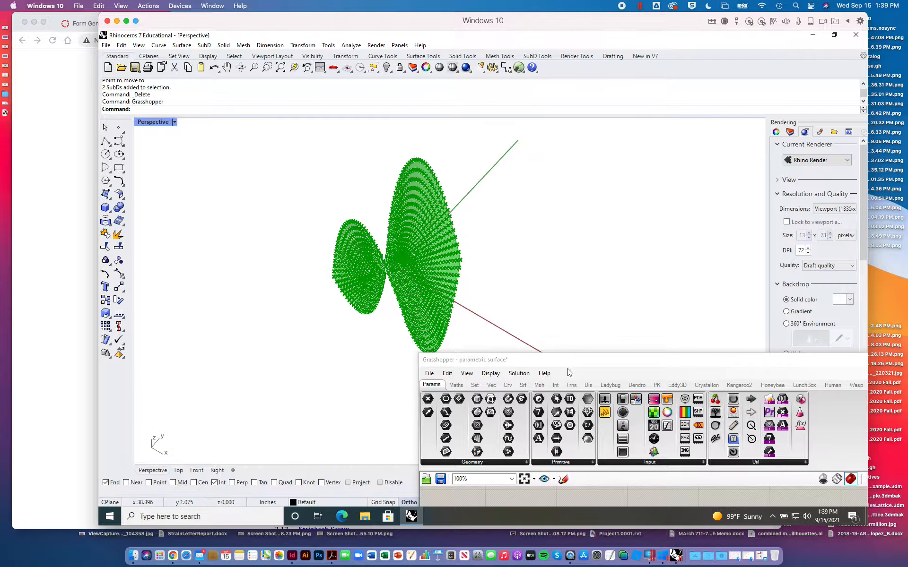
left_click_drag(591, 368, 568, 99)
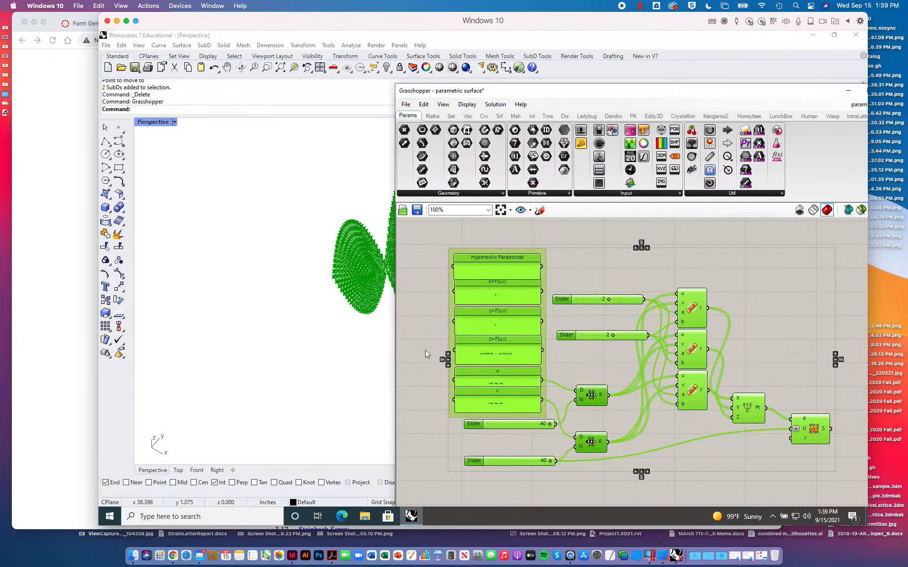
left_click(487, 317)
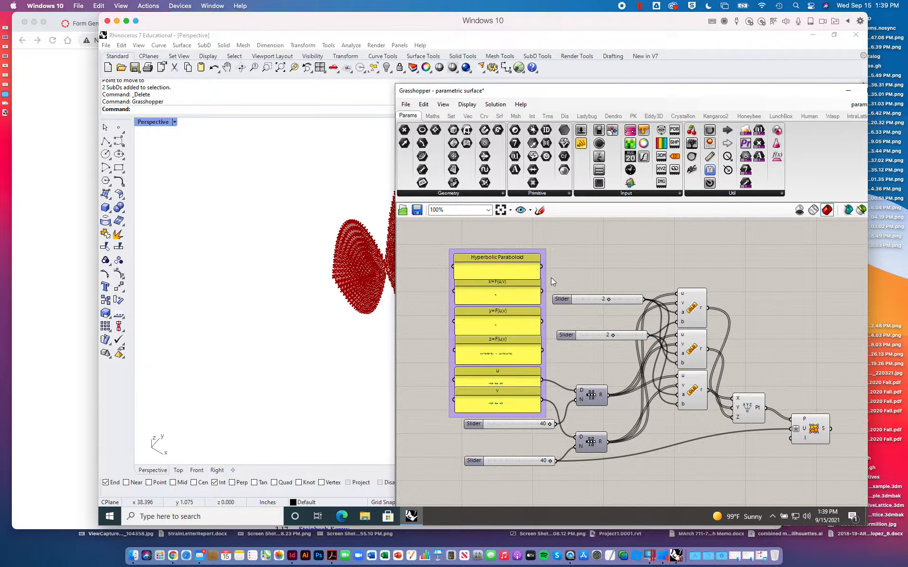
- Examine the x and y equation panels of the Hyperbolic Paraboloid definition up close
scroll(551, 278, "down", 6)
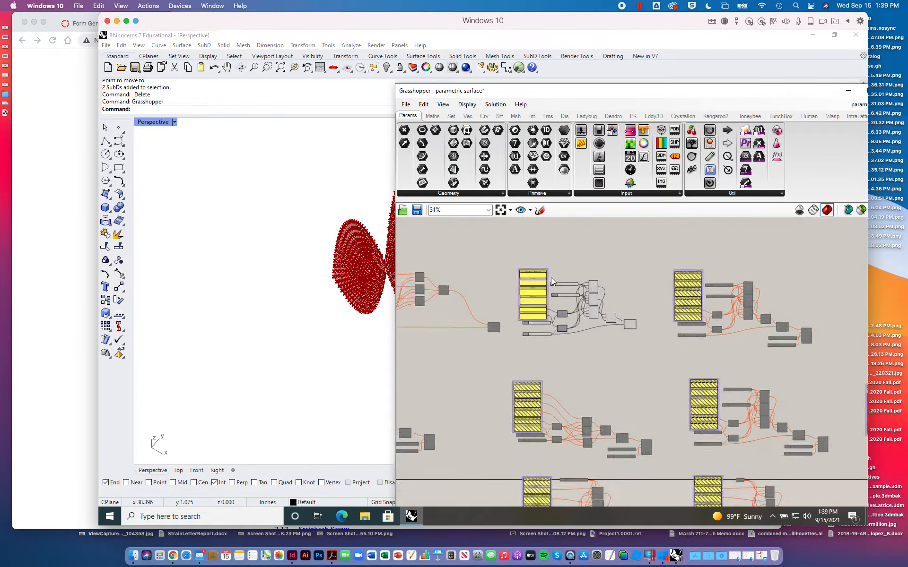
scroll(551, 278, "up", 6)
scroll(551, 277, "up", 8)
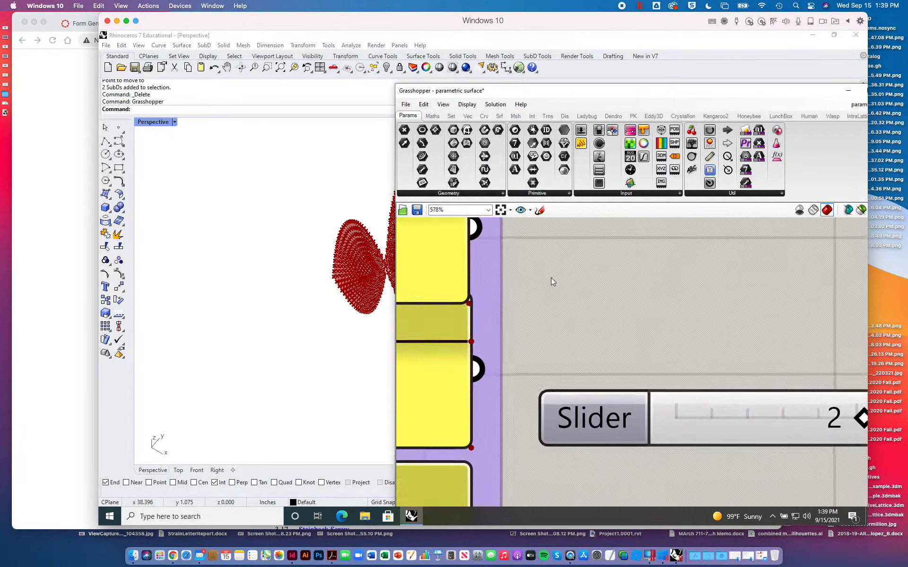
right_click_drag(507, 290, 801, 278)
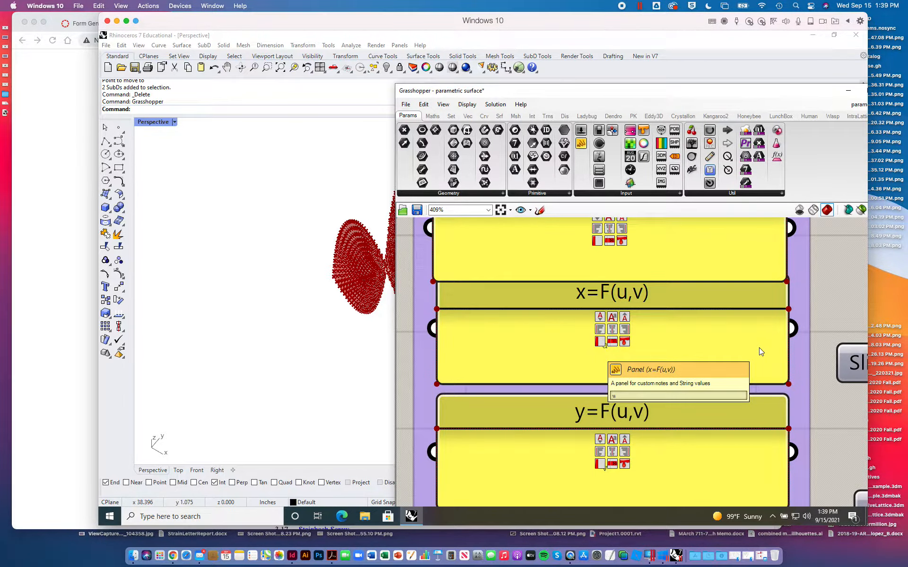
scroll(759, 349, "down", 8)
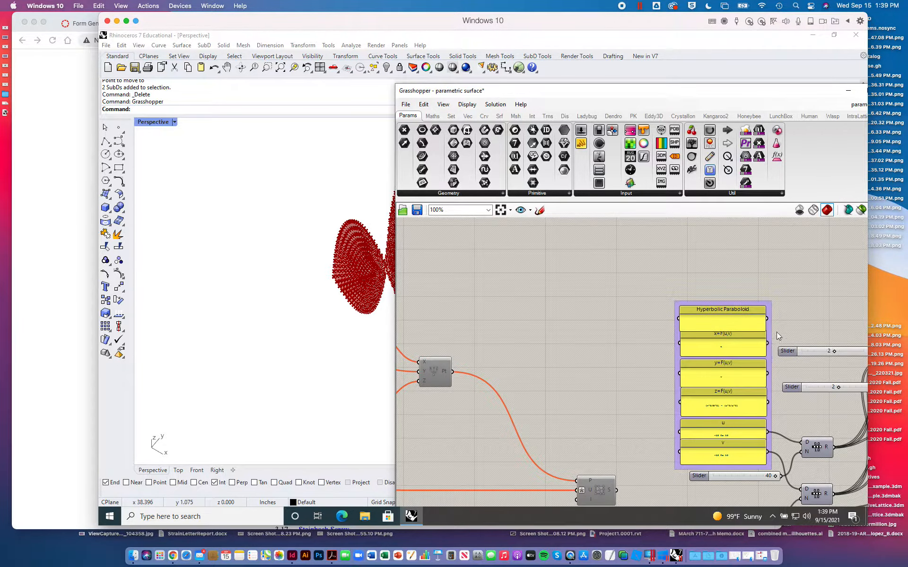
scroll(776, 323, "up", 9)
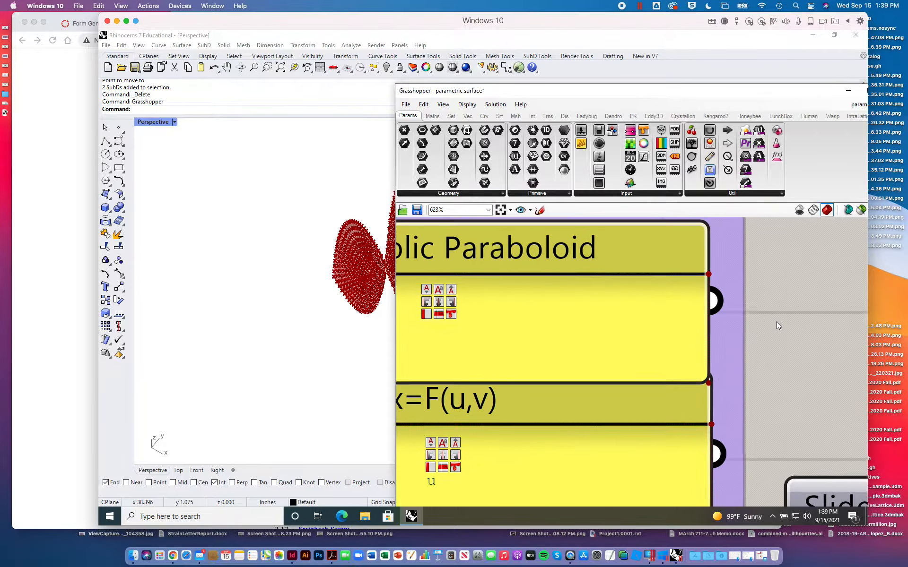
right_click_drag(800, 411, 863, 274)
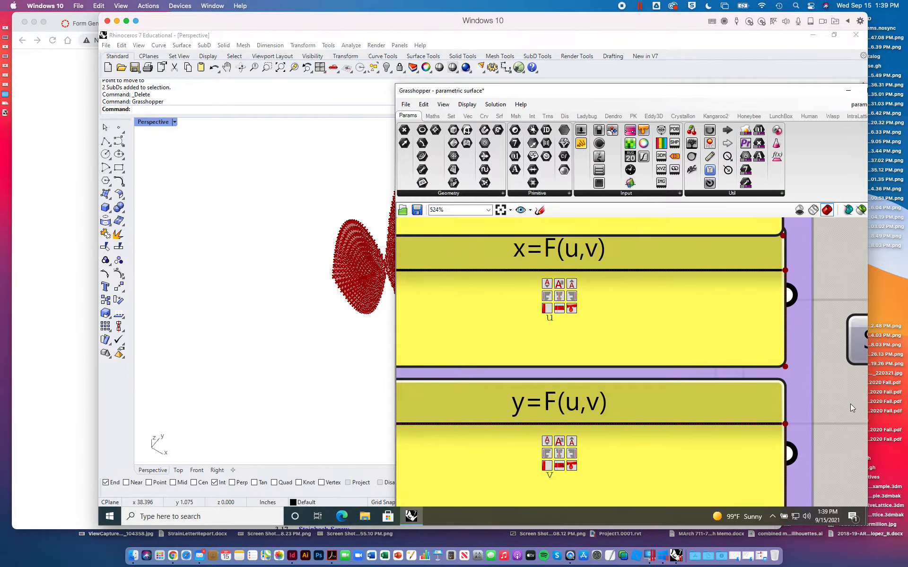
- Switch Rhino to the four-viewport layout and examine the surface's point grid in the Top viewport
double_click(160, 123)
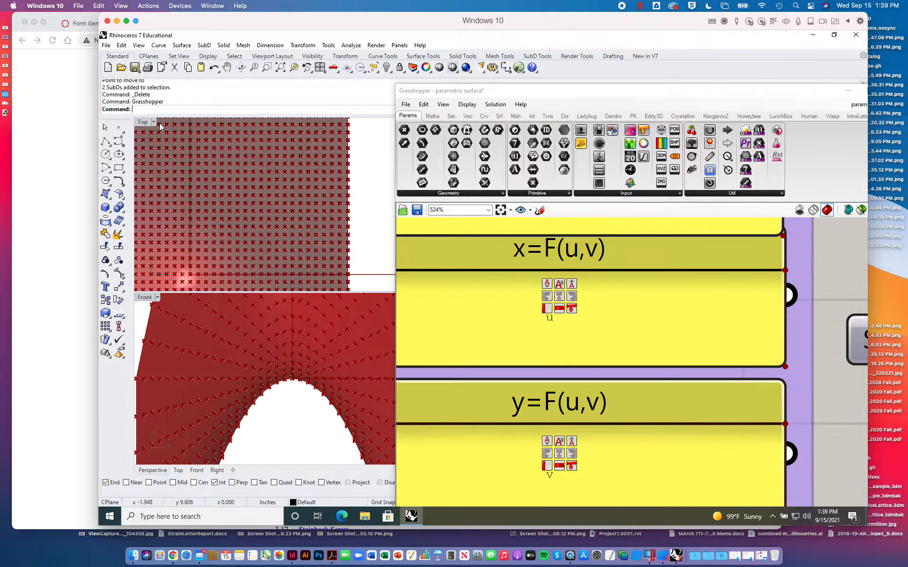
scroll(254, 231, "down", 10)
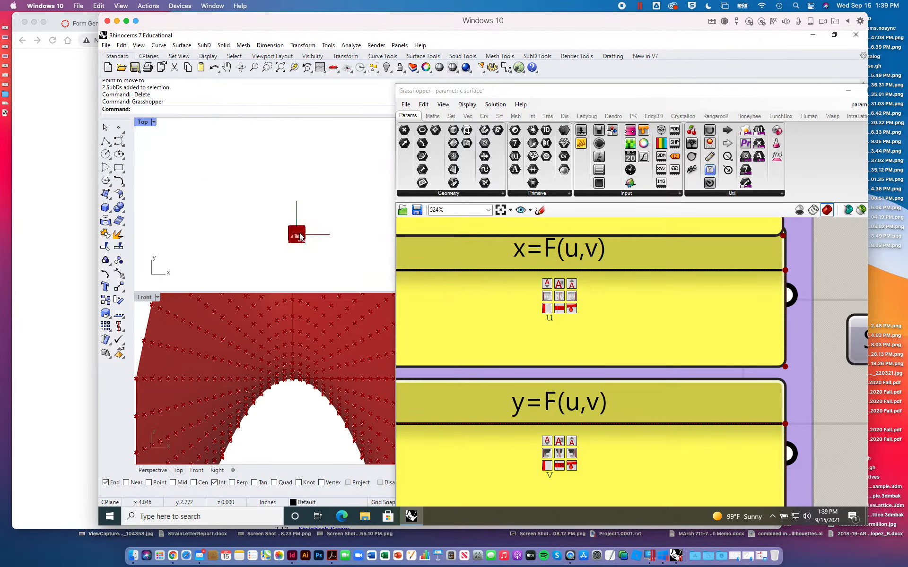
scroll(300, 233, "up", 10)
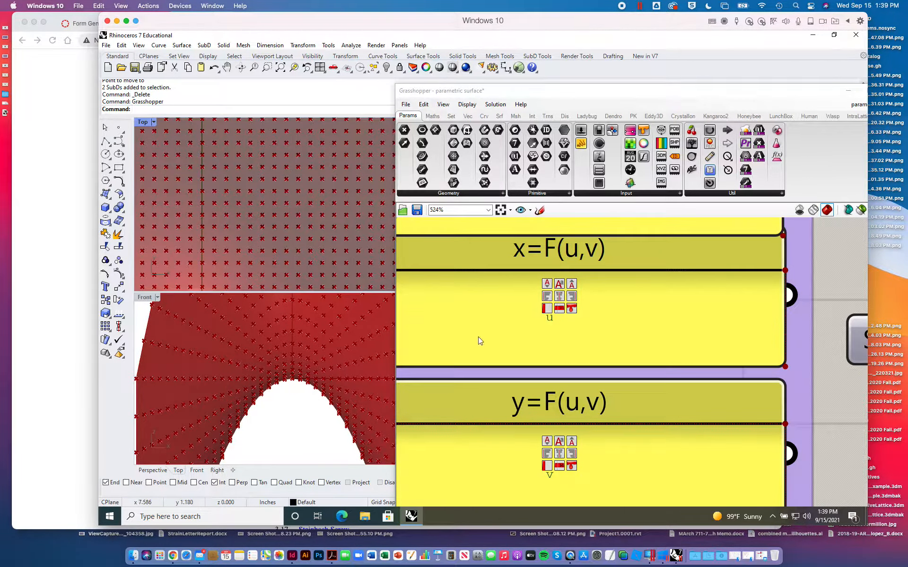
- Examine the z equation panel and the u and v domain panels of the Hyperbolic Paraboloid
right_click_drag(533, 374, 566, 247)
right_click_drag(621, 374, 615, 266)
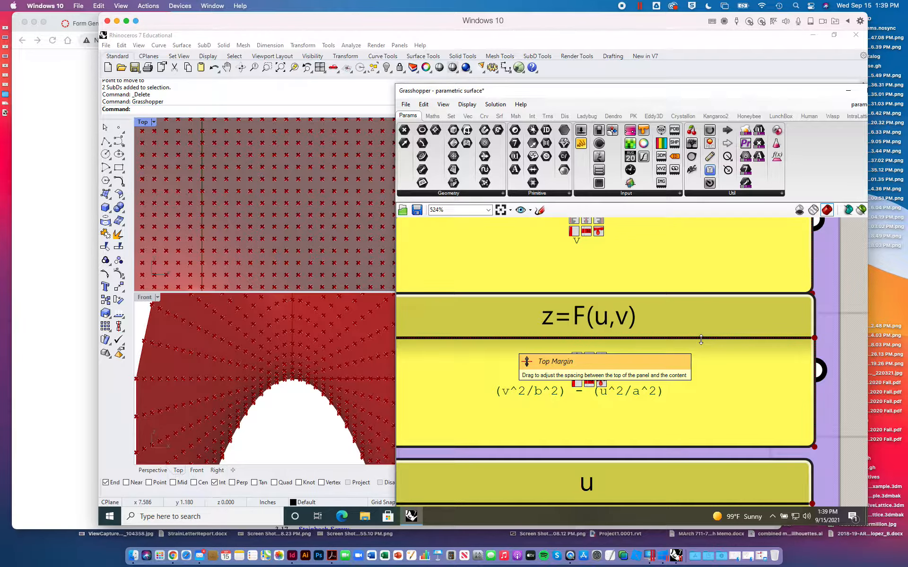
scroll(713, 374, "down", 5)
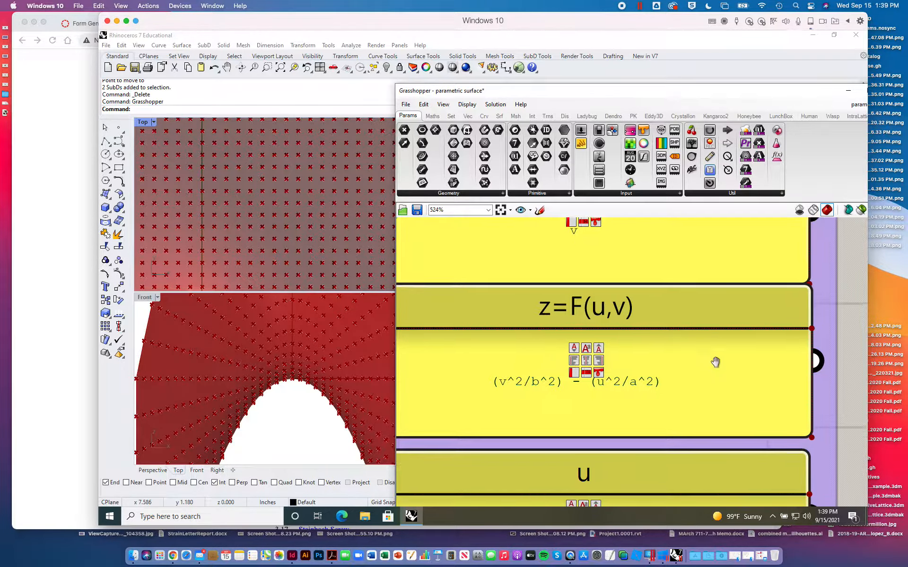
scroll(705, 375, "down", 5)
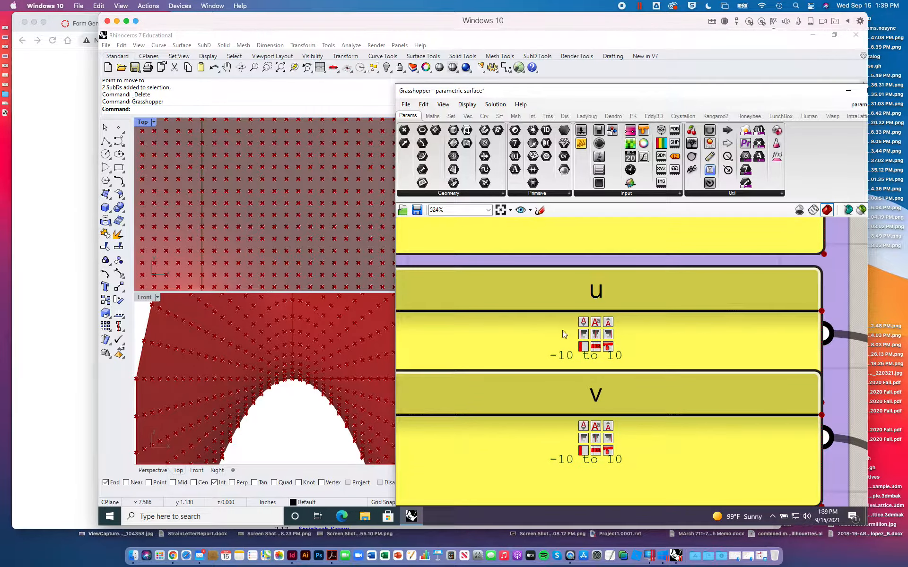
- Zoom all Rhino viewports to the extents of the hyperbolic paraboloid surface
scroll(291, 275, "up", 15)
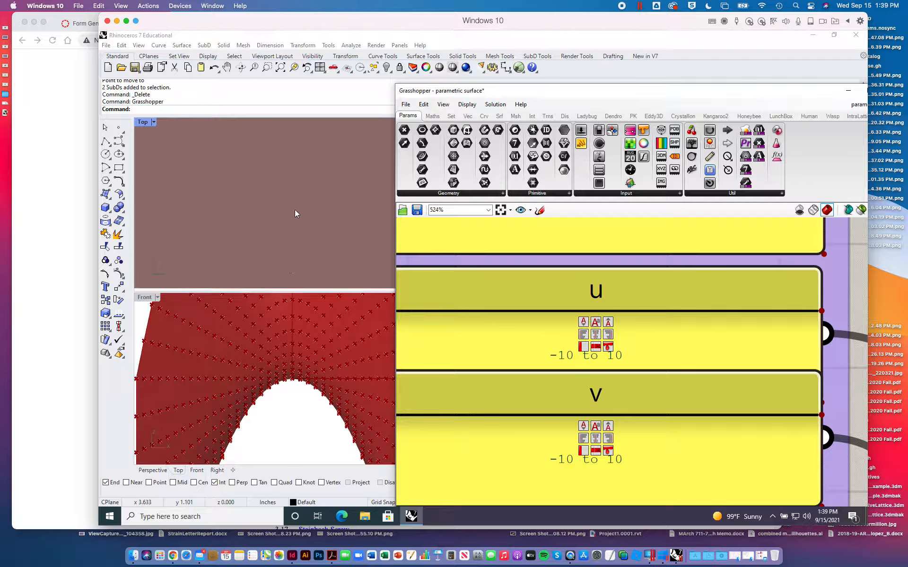
scroll(295, 210, "up", 5)
scroll(294, 210, "down", 5)
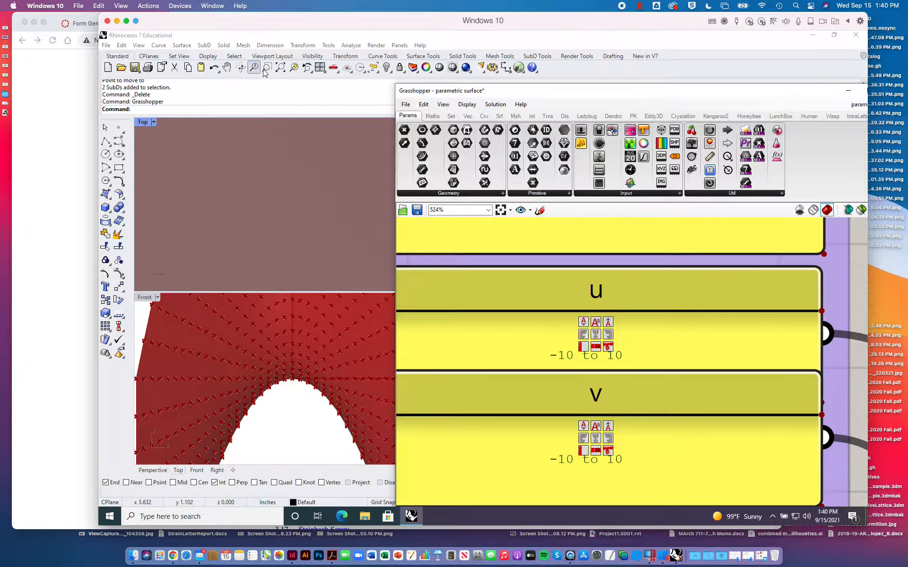
right_click(280, 67)
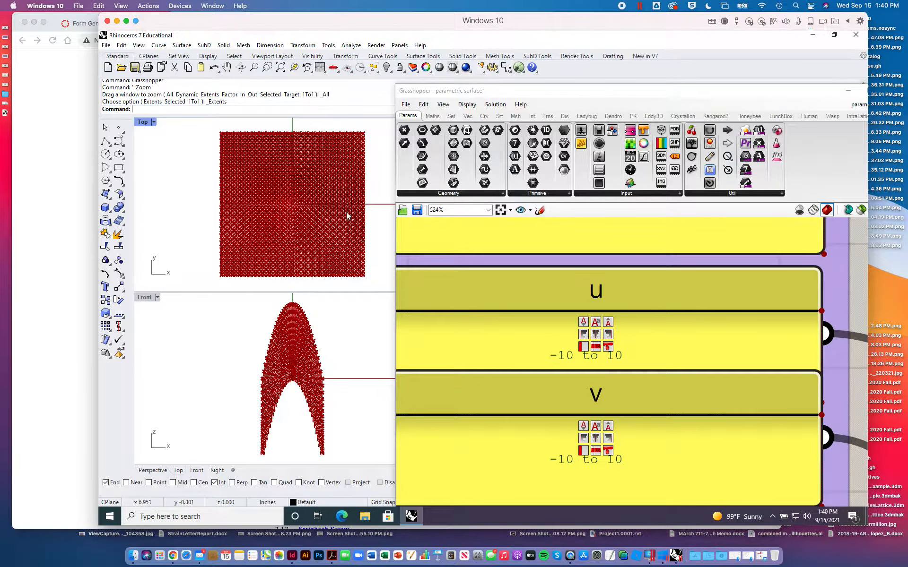
right_click_drag(480, 348, 487, 270)
right_click_drag(533, 391, 532, 262)
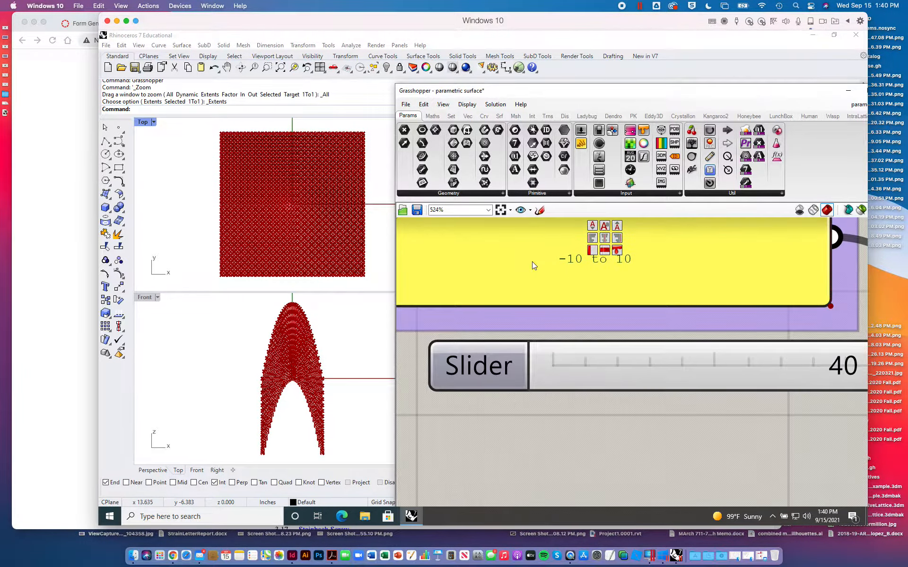
left_click(532, 262)
left_click_drag(532, 262, 540, 440)
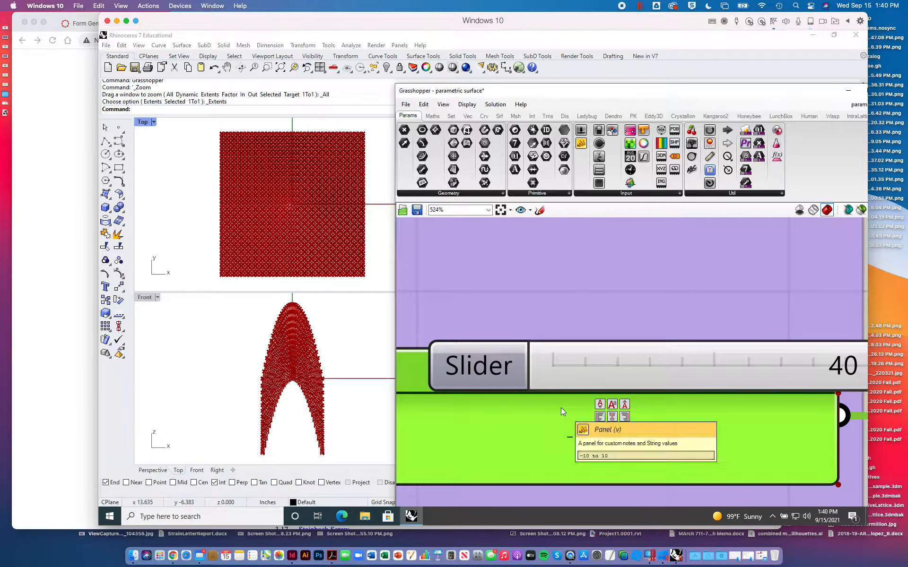
key("ctrl+z")
- Set the Hyperbolic Paraboloid's upper parameter slider to -3 and the lower parameter slider to 3
scroll(566, 359, "down", 2)
scroll(565, 359, "down", 3)
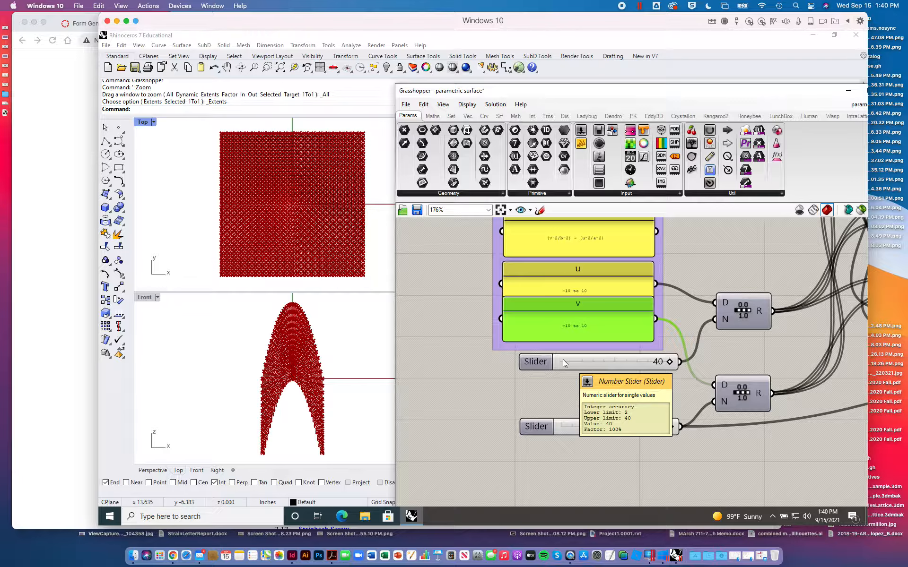
right_click_drag(442, 271, 402, 361)
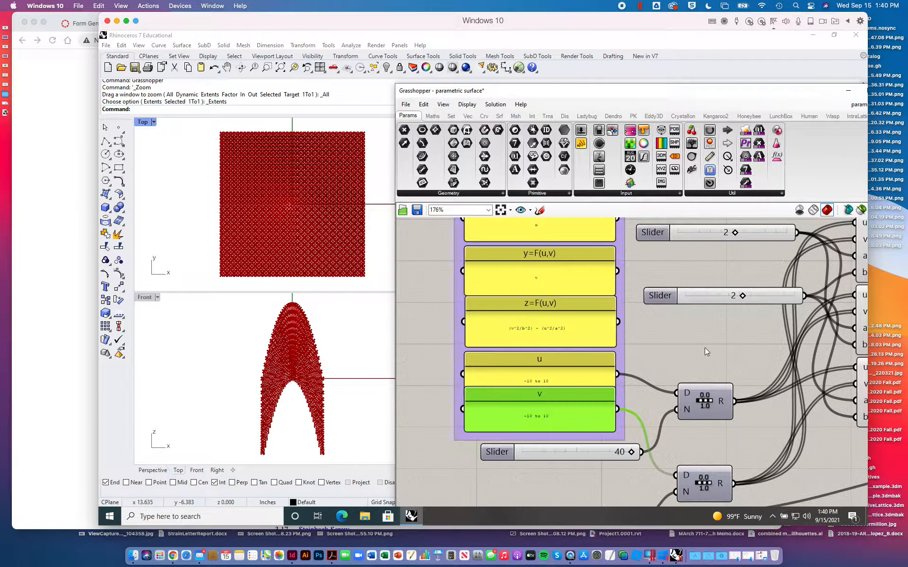
right_click_drag(688, 323, 592, 345)
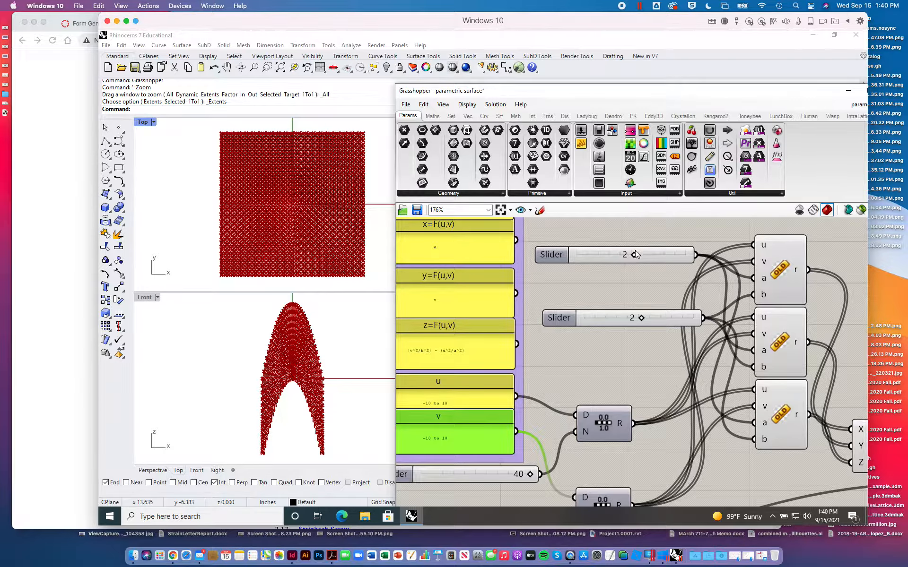
left_click_drag(636, 255, 626, 256)
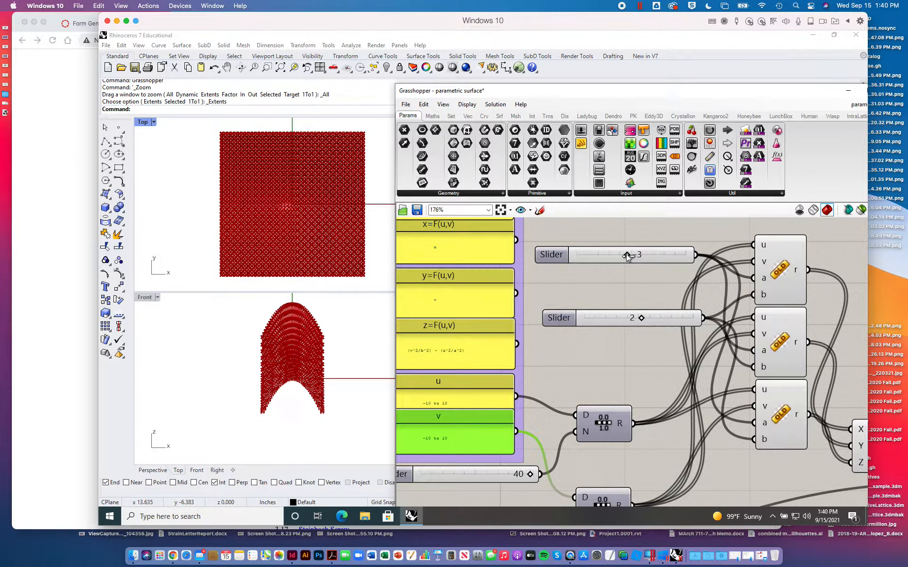
left_click_drag(643, 320, 644, 320)
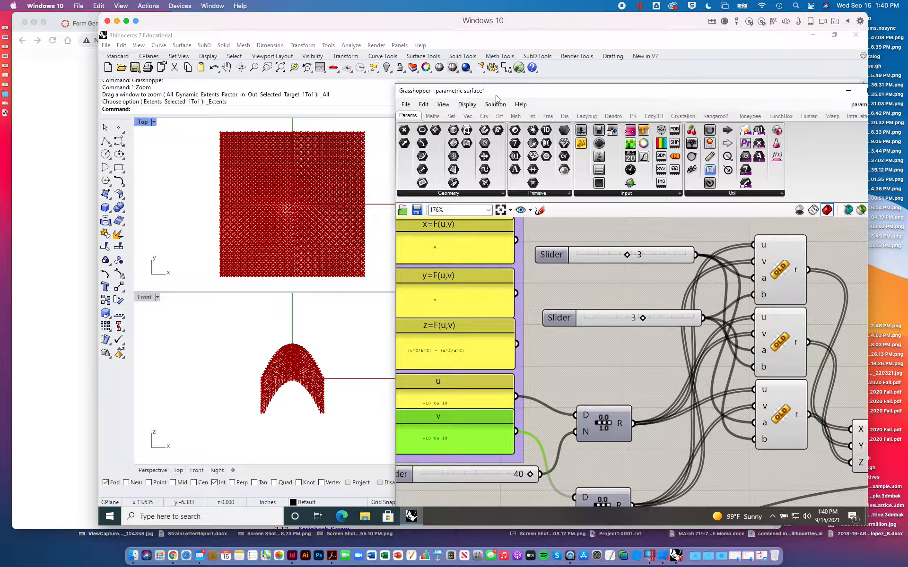
- Uncover and maximize the Perspective viewport, and inspect the shape of the hyperbolic paraboloid surface
left_click_drag(484, 91, 576, 209)
double_click(474, 123)
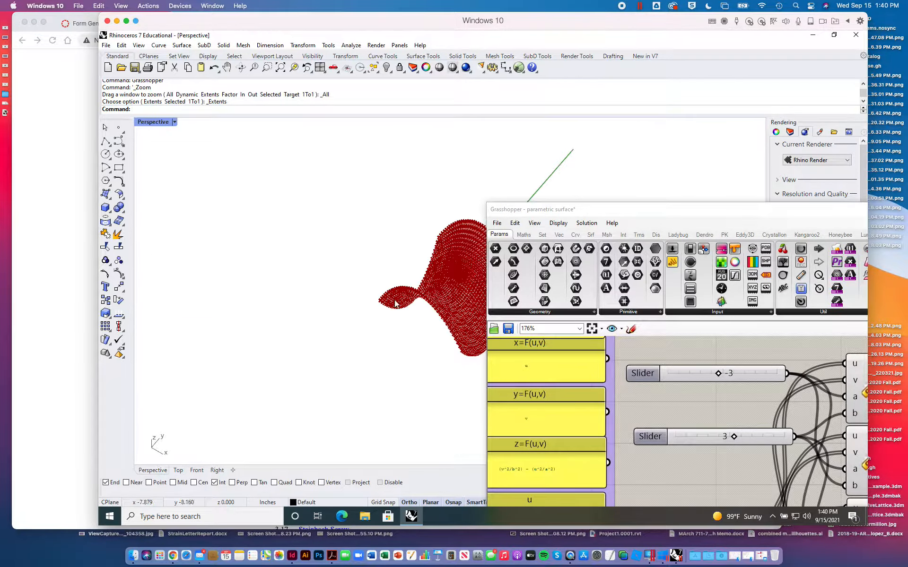
right_click_drag(396, 305, 288, 305)
scroll(288, 302, "up", 5)
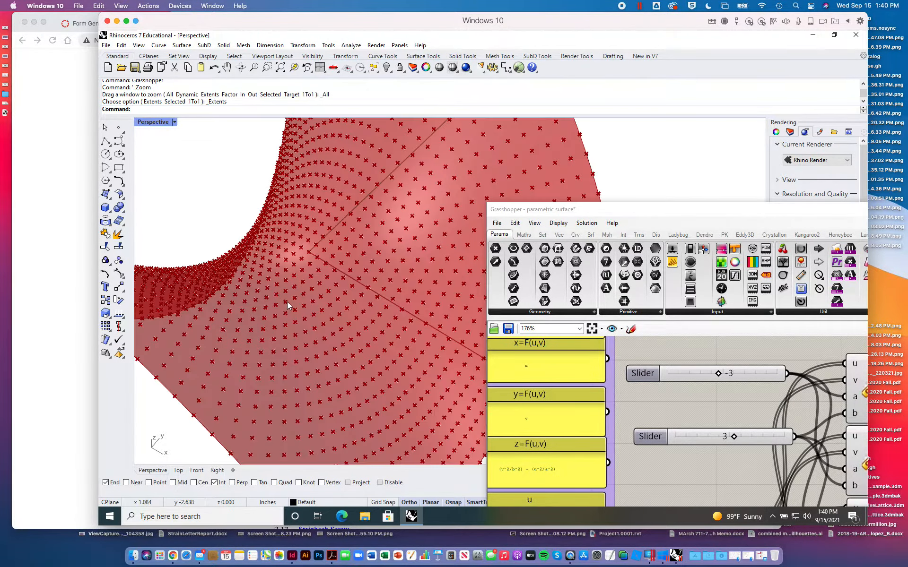
scroll(288, 302, "down", 5)
- Set the Hyperbolic Paraboloid's upper parameter slider to -2 and the lower one to 2, keeping the surface in view
left_click_drag(594, 215, 498, 115)
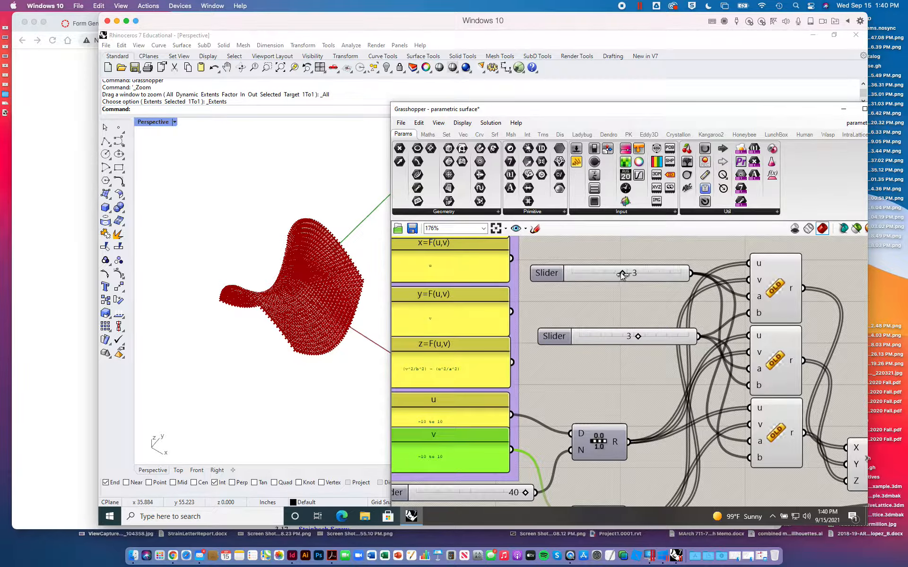
mouse_move(622, 275)
left_mouse_down()
mouse_move(677, 278)
mouse_move(623, 279)
left_mouse_up()
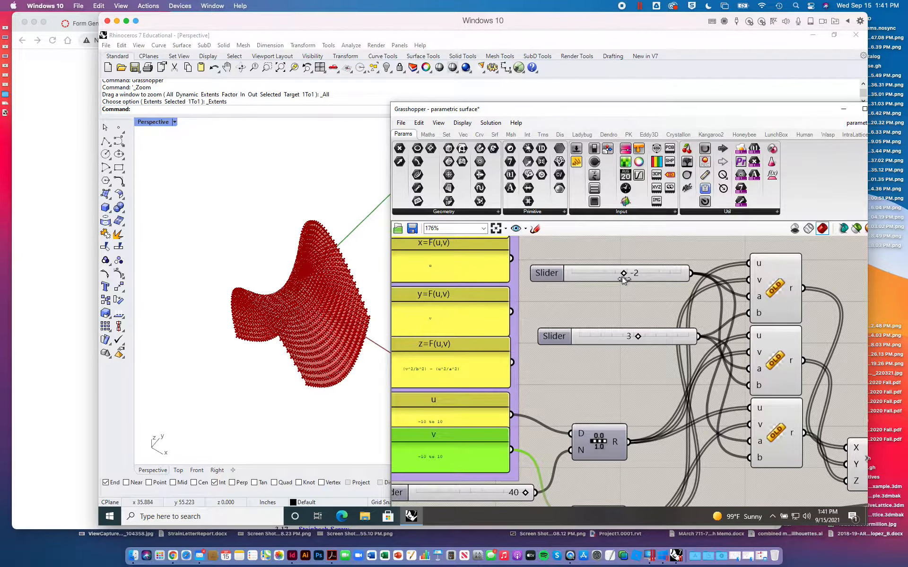
left_click_drag(637, 336, 636, 337)
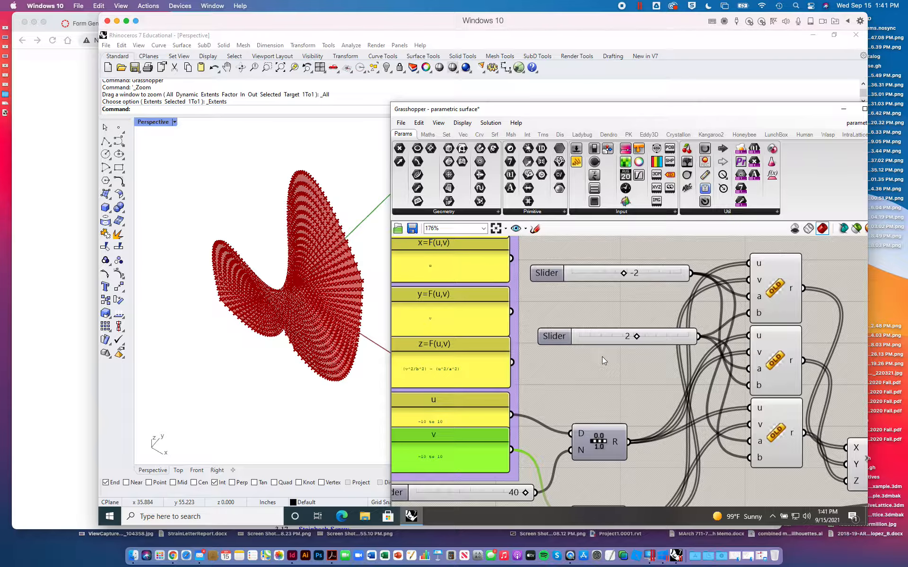
- Select the whole Hyperbolic Paraboloid definition and disable all of its components
scroll(657, 407, "down", 1)
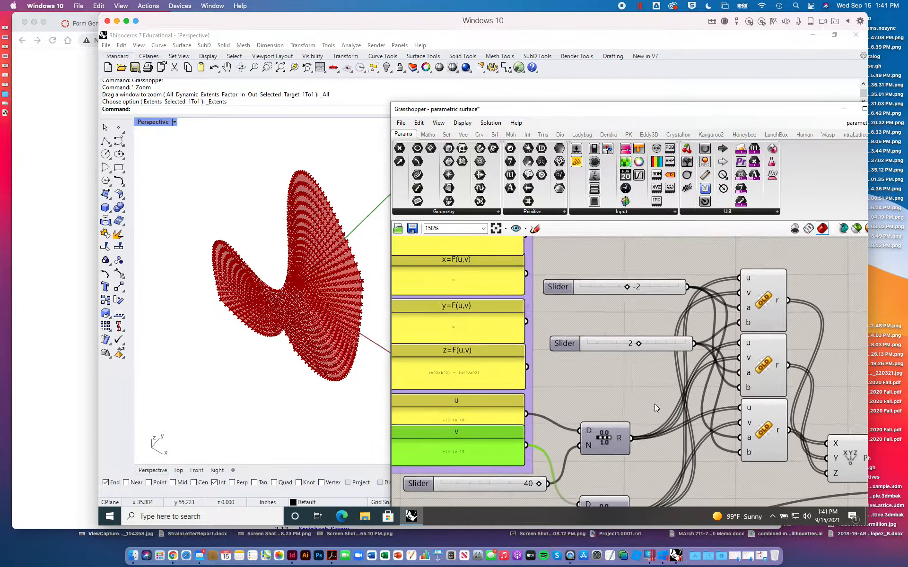
scroll(654, 404, "down", 4)
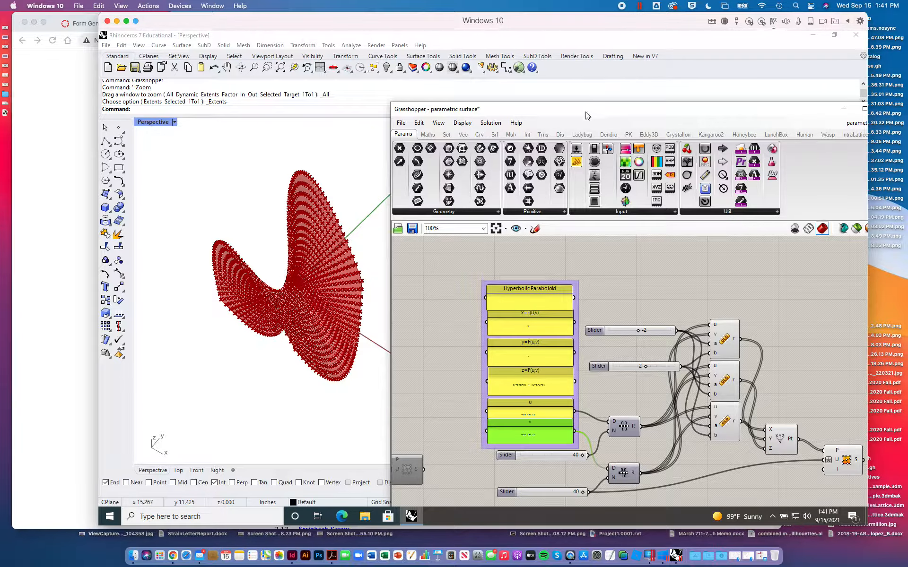
left_click_drag(585, 116, 552, 74)
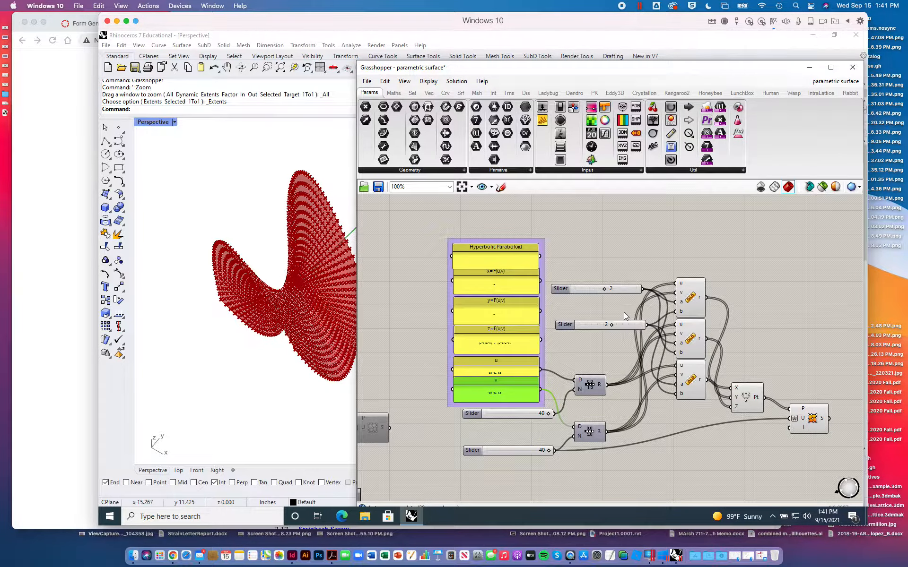
right_click_drag(650, 246, 512, 243)
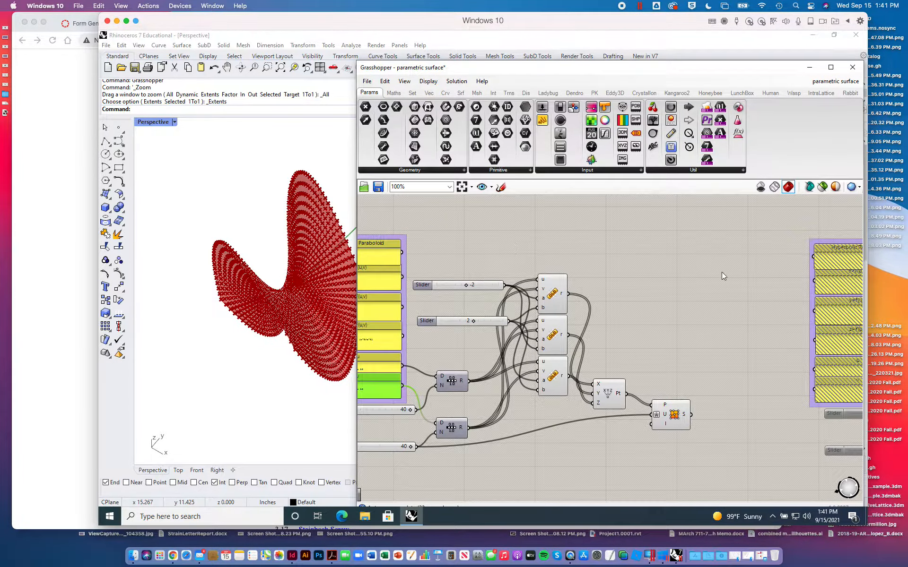
right_click_drag(721, 272, 591, 256)
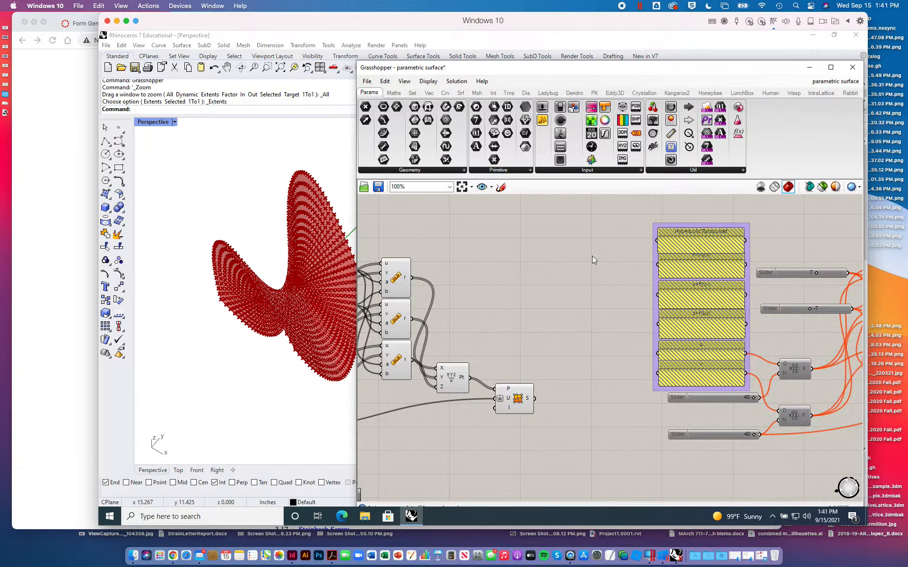
scroll(592, 256, "down", 6)
left_click_drag(481, 234, 586, 316)
left_click(456, 81)
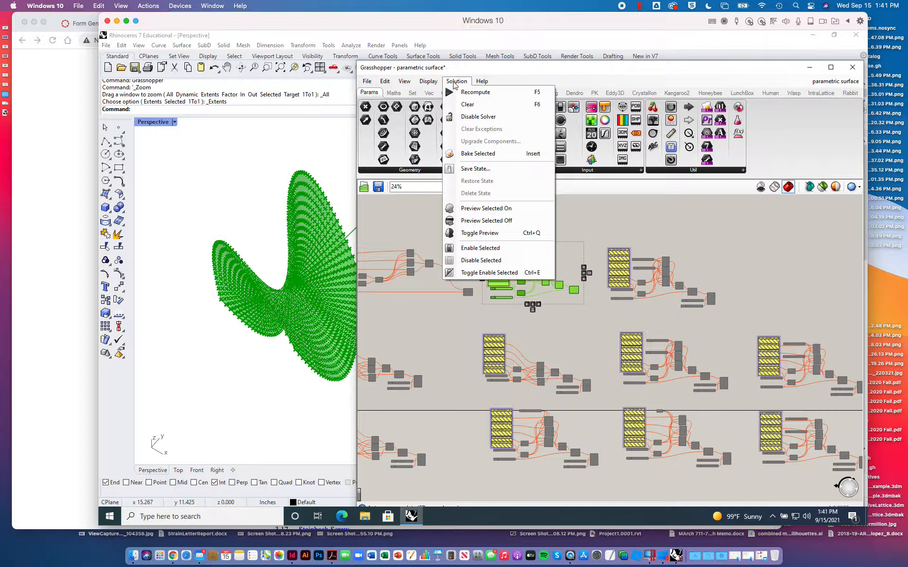
left_click(481, 260)
- Enable all components of the neighboring Hyperbolic Paraboloid definition and orbit Rhino's Perspective view to show its whole preview
scroll(652, 246, "up", 4)
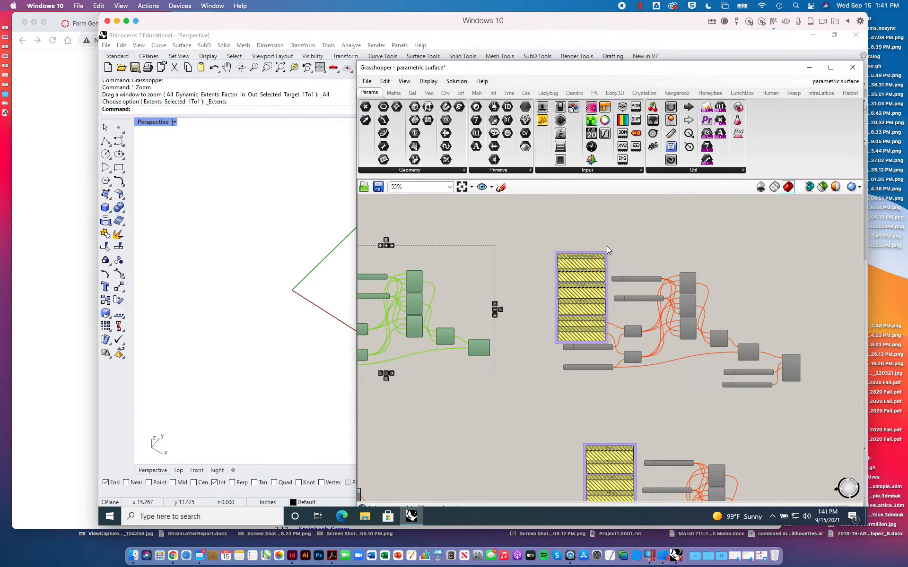
left_click_drag(537, 226, 806, 419)
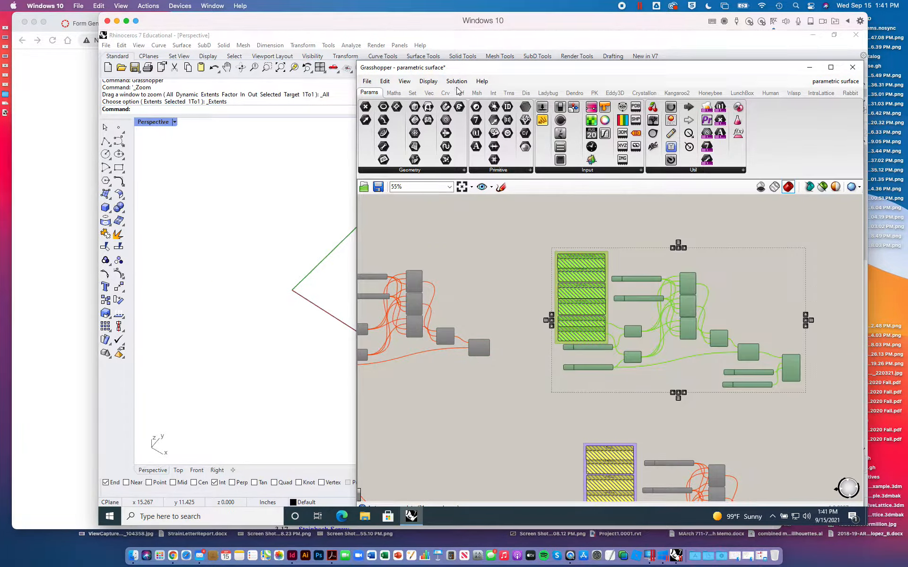
left_click(456, 81)
left_click(475, 248)
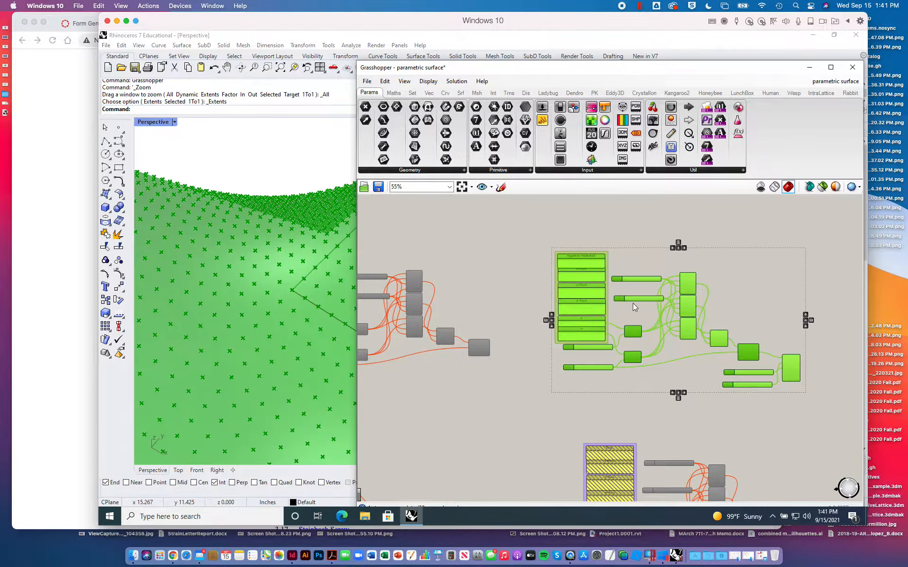
scroll(633, 303, "up", 1)
scroll(286, 256, "down", 8)
right_click_drag(287, 257, 263, 172)
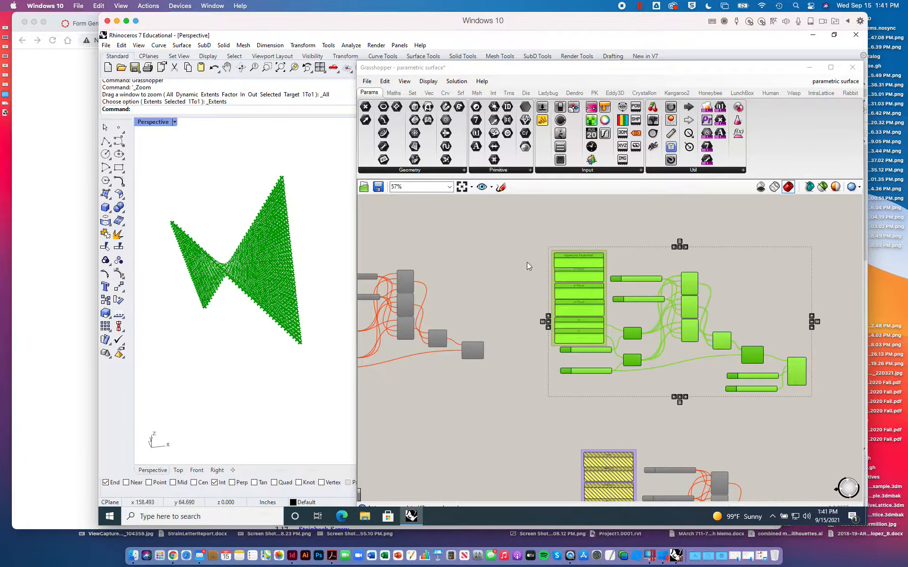
left_click(650, 208)
- Examine the Hyperbolic Paraboloid's x, y and z equations, its u and v domains and the sliders feeding its expressions
scroll(609, 299, "up", 3)
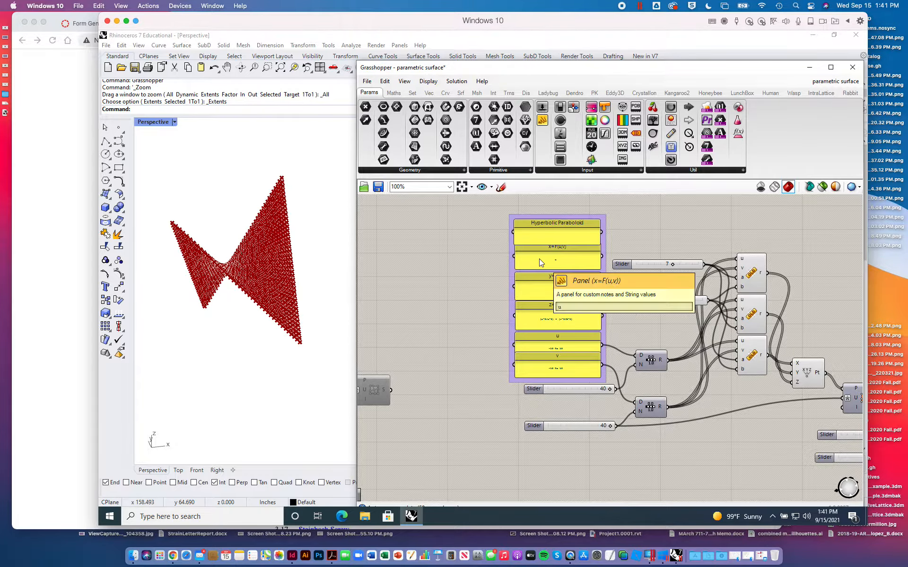
scroll(539, 260, "up", 7)
scroll(539, 259, "down", 2)
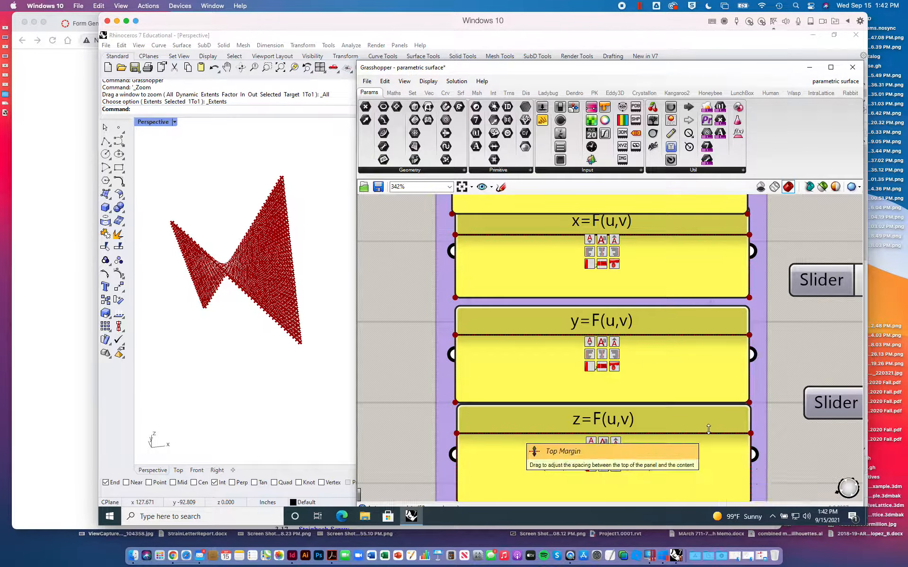
scroll(699, 410, "down", 3)
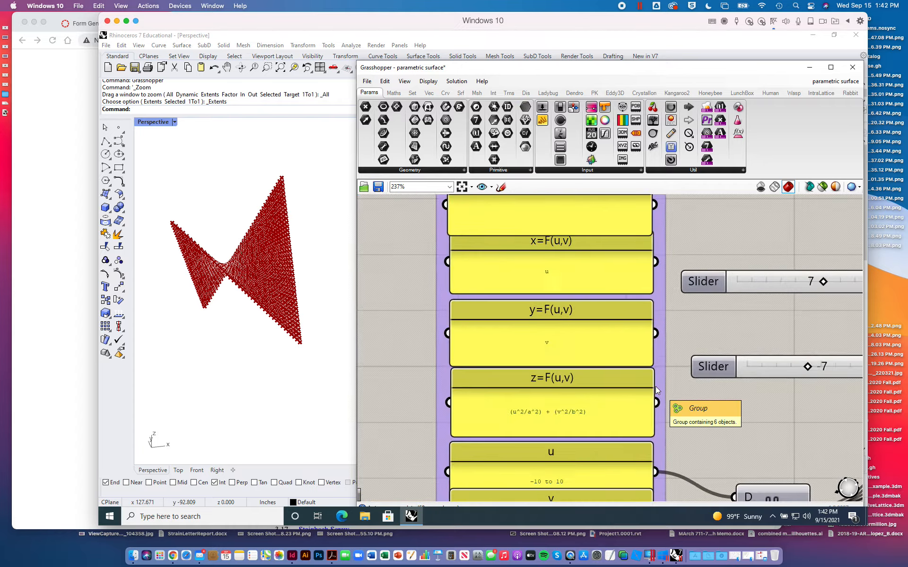
right_click_drag(688, 402, 679, 293)
scroll(679, 294, "down", 2)
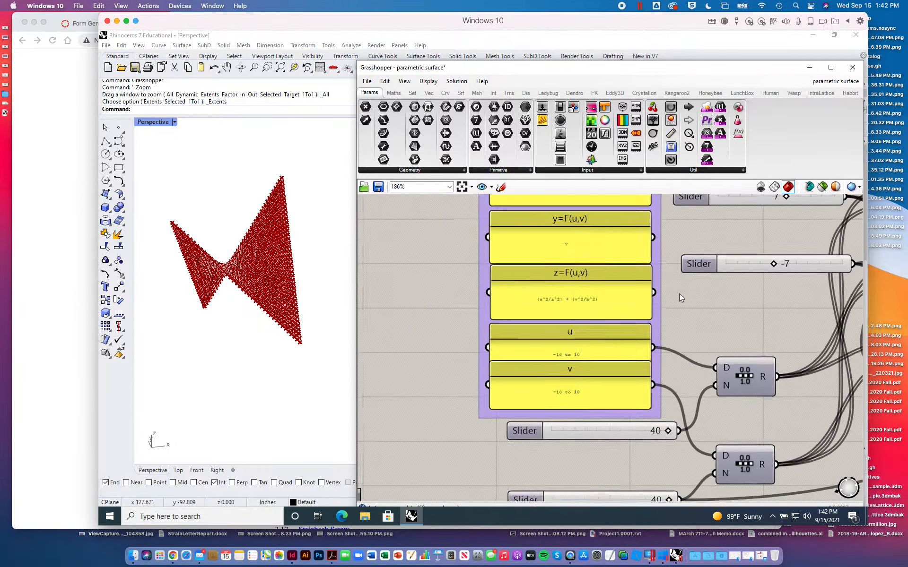
scroll(679, 294, "down", 1)
scroll(581, 307, "up", 1)
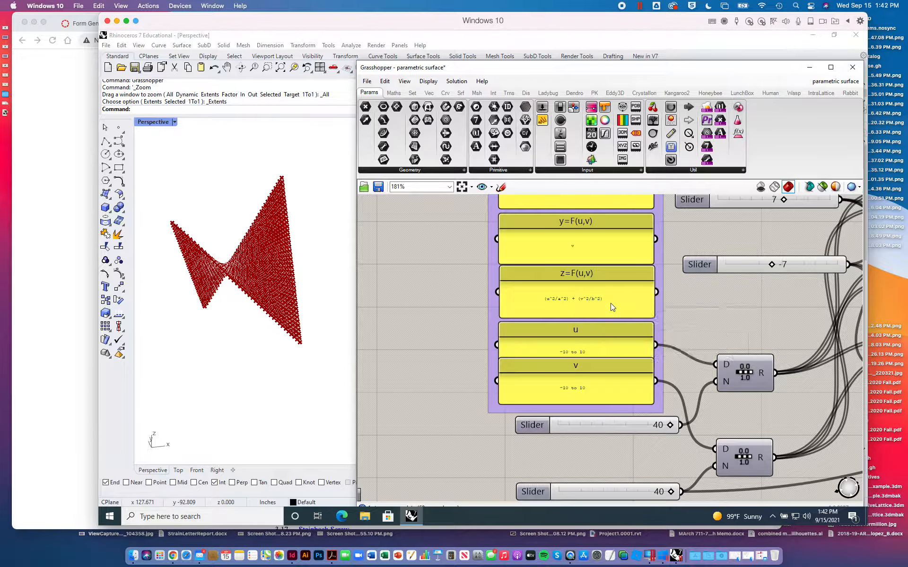
scroll(659, 295, "down", 2)
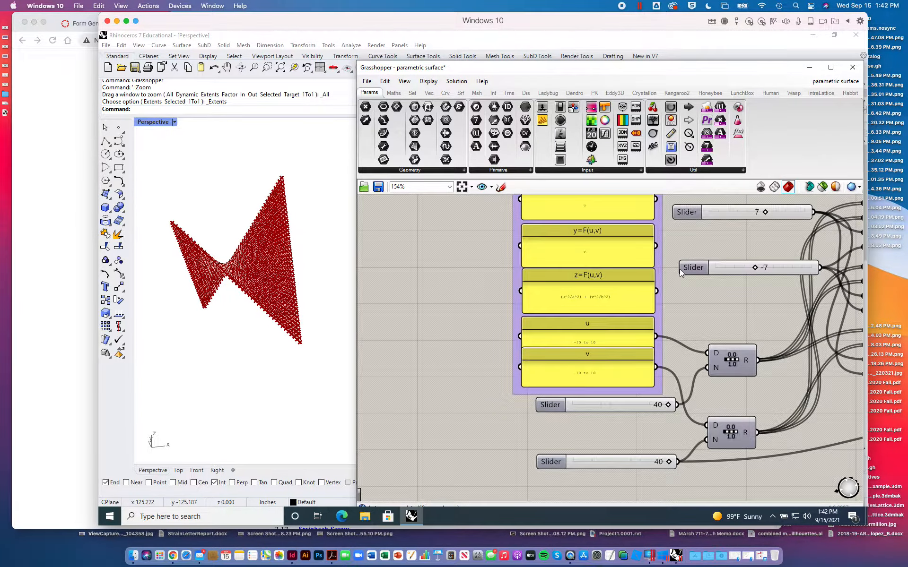
scroll(680, 269, "down", 1)
right_click_drag(640, 377, 538, 371)
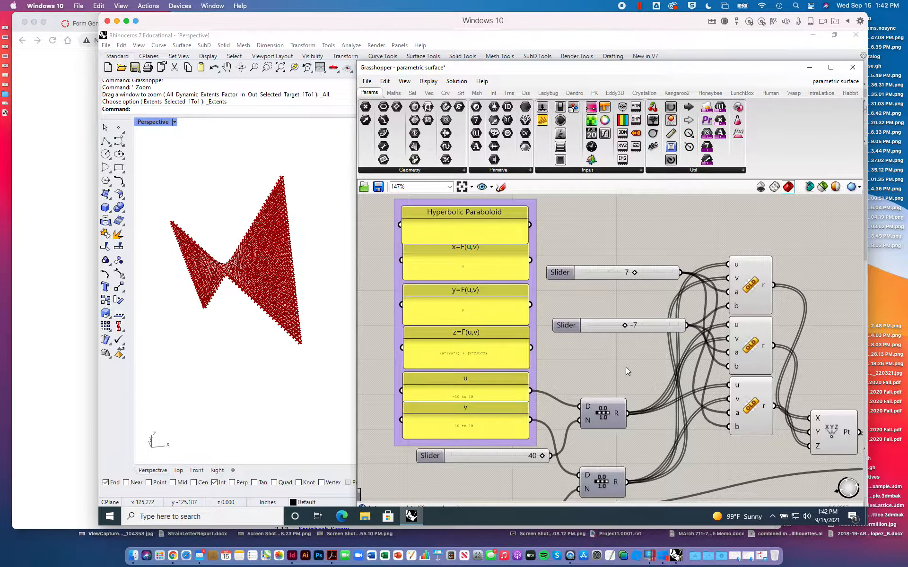
scroll(626, 367, "down", 1)
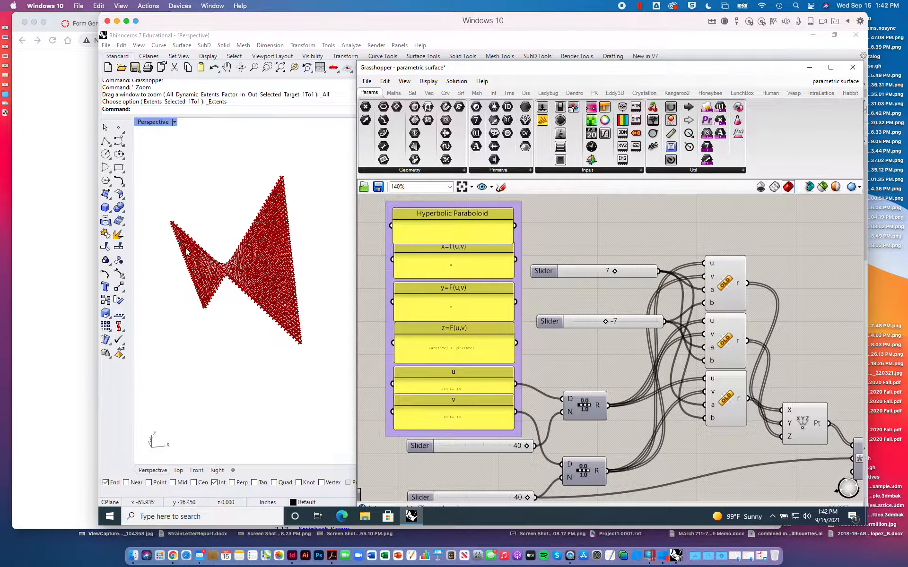
- Check the surface's square plan in the Top viewport, move the Grasshopper window aside and maximize the Perspective viewport again
double_click(151, 122)
scroll(227, 198, "down", 5)
scroll(227, 198, "up", 4)
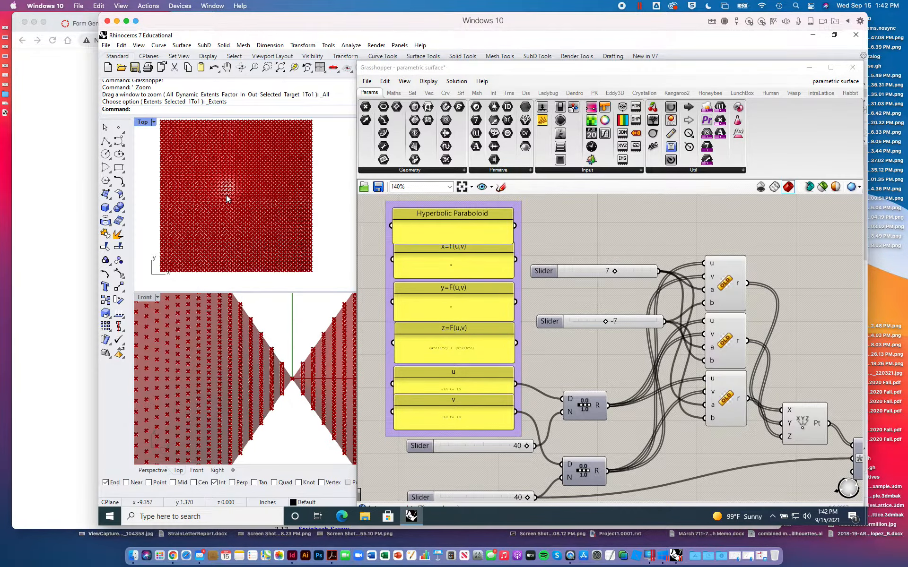
scroll(227, 199, "down", 4)
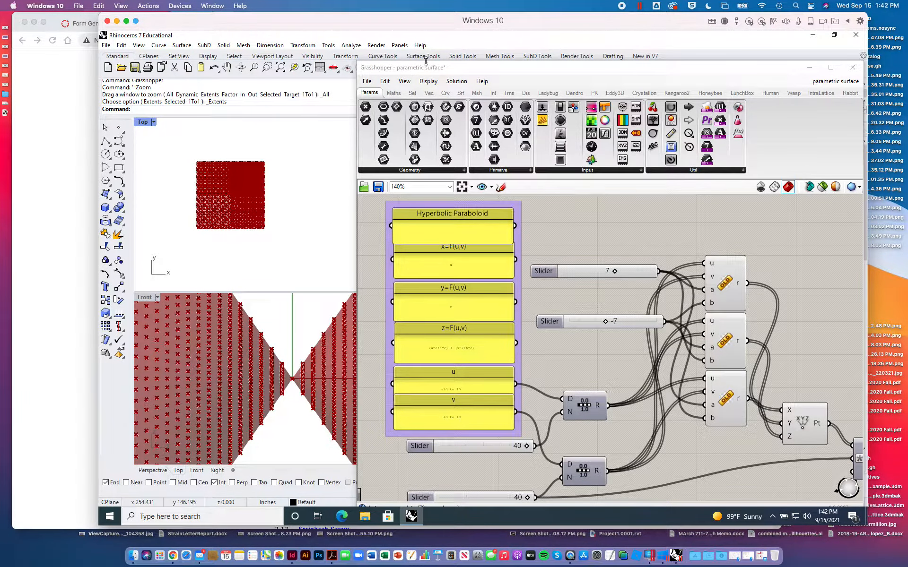
left_click_drag(426, 66, 398, 84)
double_click(466, 122)
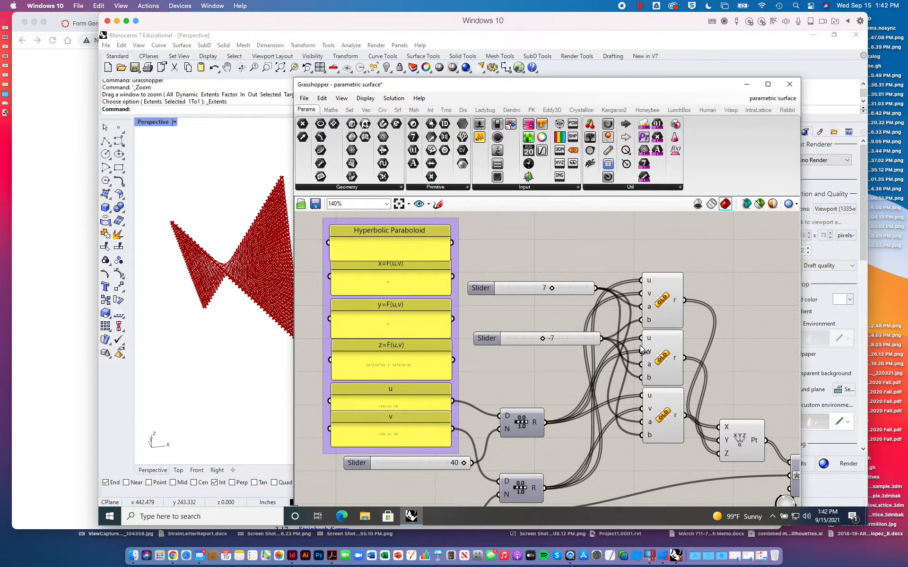
right_click_drag(730, 339, 563, 282)
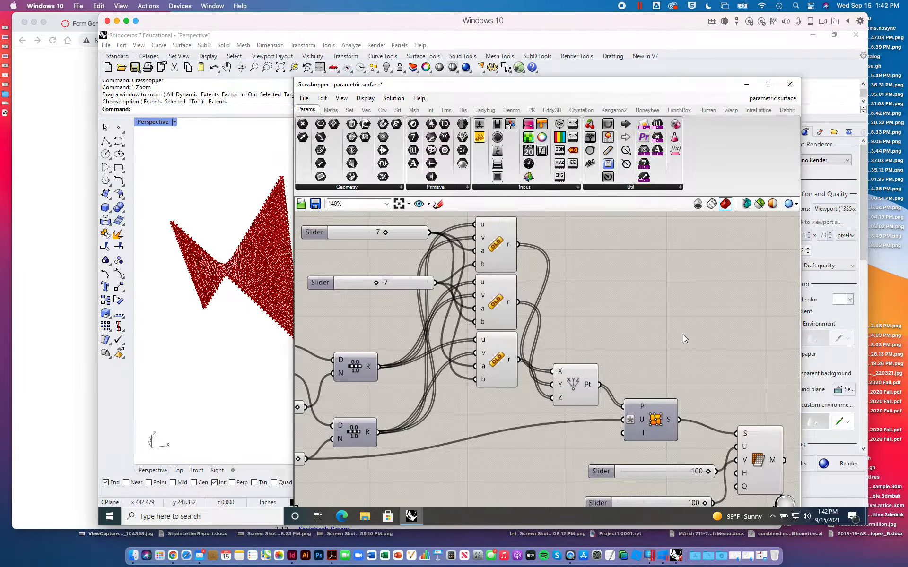
right_click_drag(683, 338, 574, 272)
left_click(647, 382)
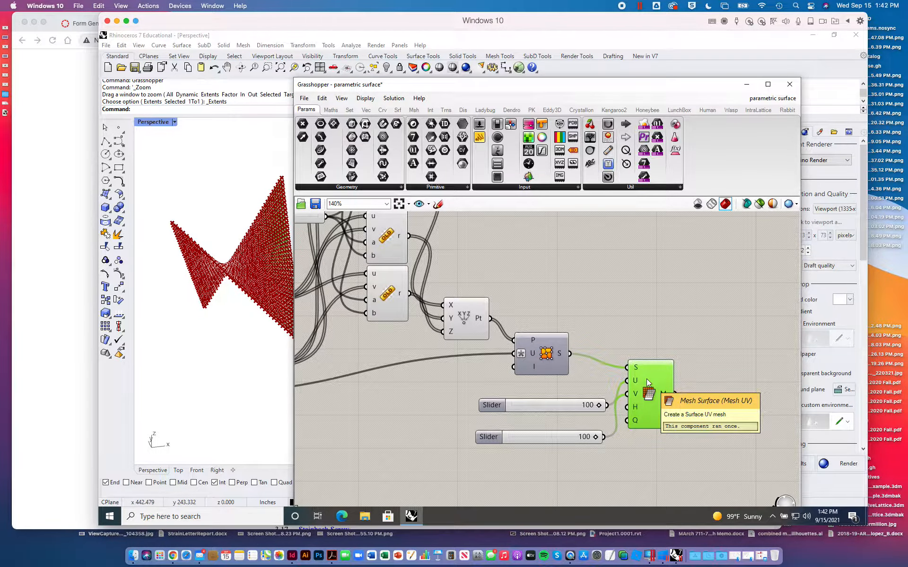
right_click(647, 381)
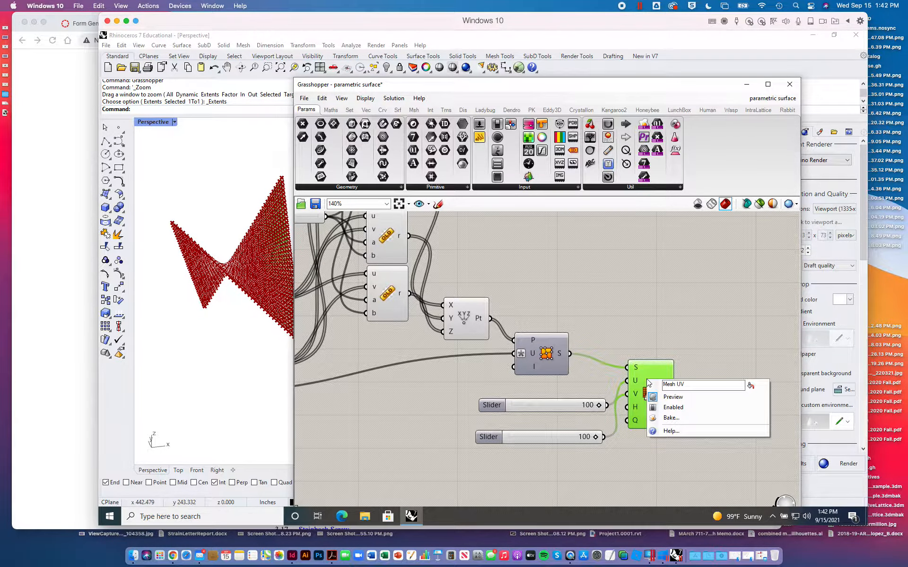
left_click(671, 419)
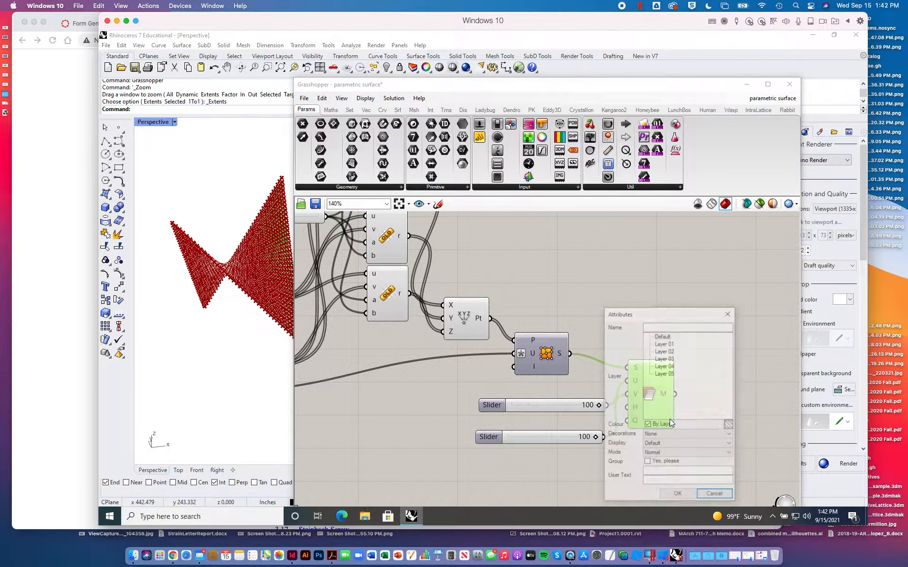
left_click(715, 496)
- Bake the surface component that feeds Mesh Surface into Rhino with the default attributes, and close the Grasshopper window
left_click(547, 358)
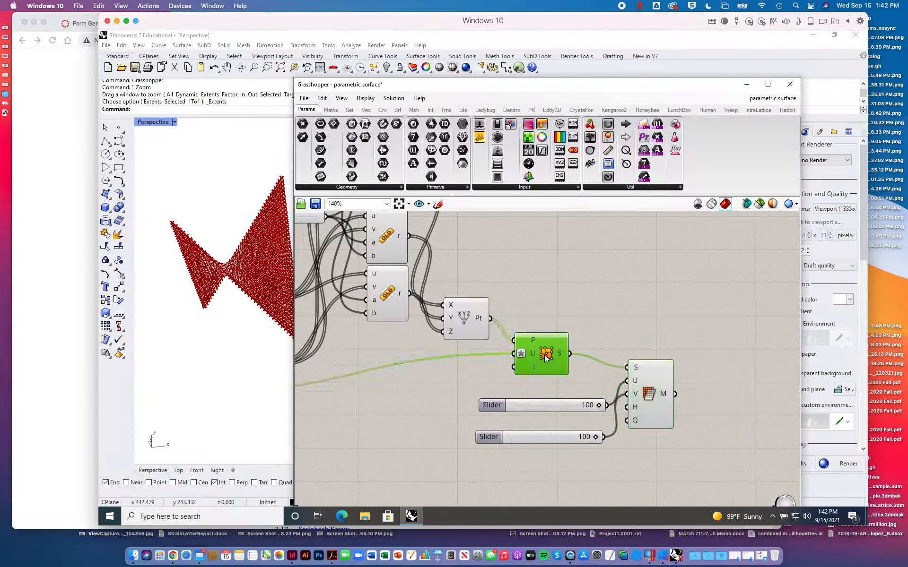
right_click(545, 355)
left_click(572, 398)
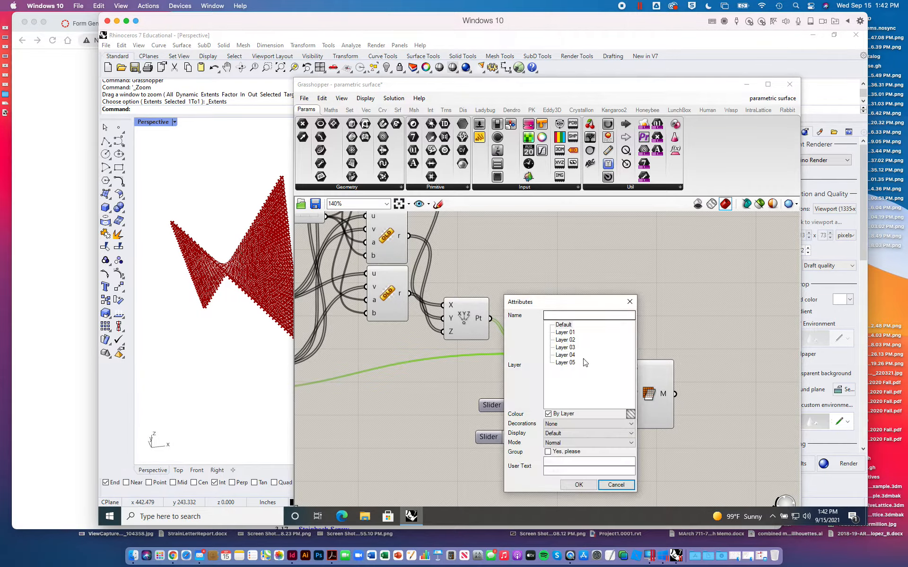
left_click(578, 484)
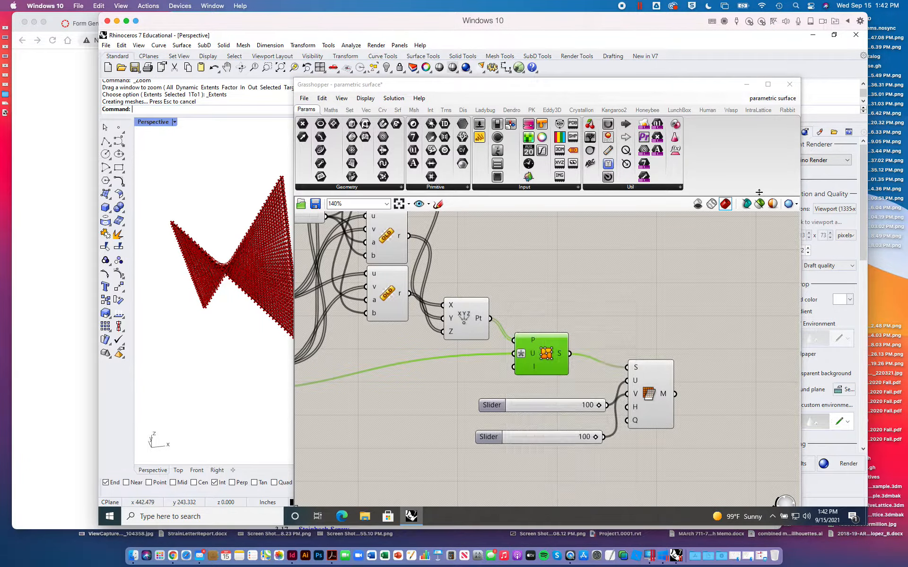
left_click(789, 84)
- Convert the baked surface to a SubD with ToSubD, using surface control points, surface corners on and the input deleted
right_click_drag(410, 261, 539, 279)
scroll(539, 280, "up", 5)
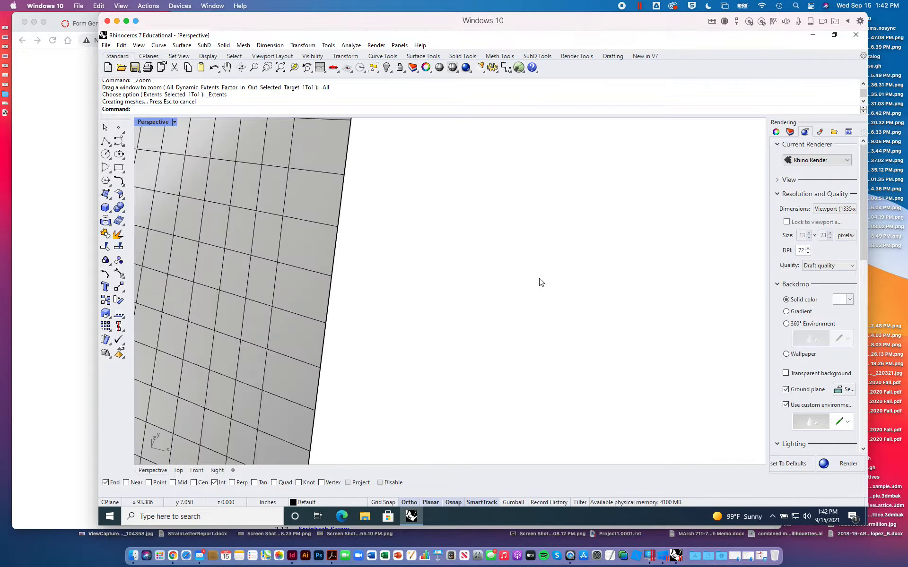
left_click(537, 56)
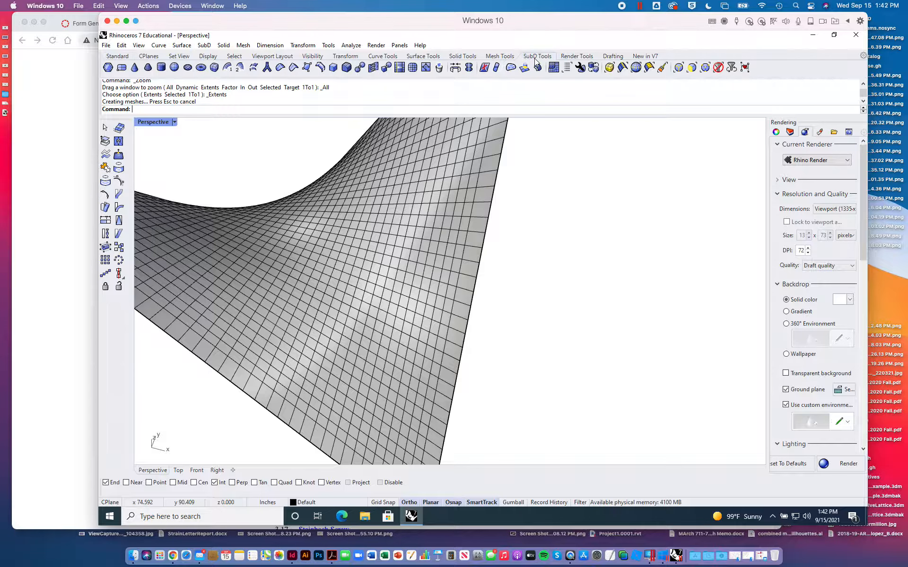
left_click(386, 67)
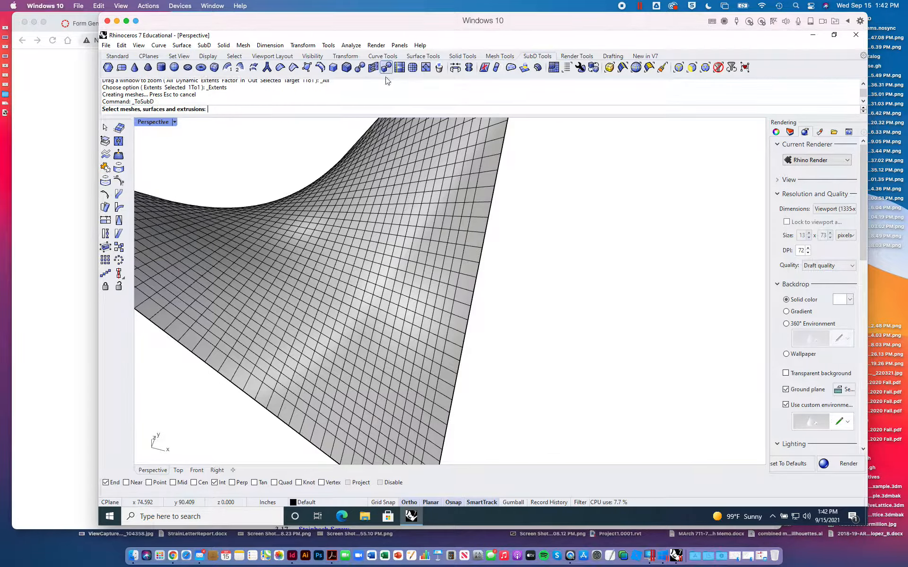
left_click(398, 212)
right_click(399, 213)
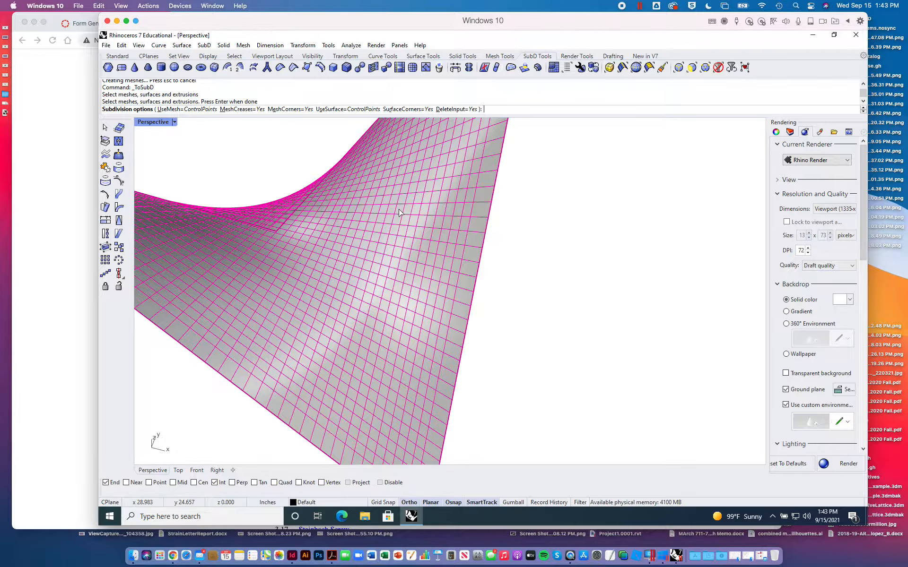
key("Return")
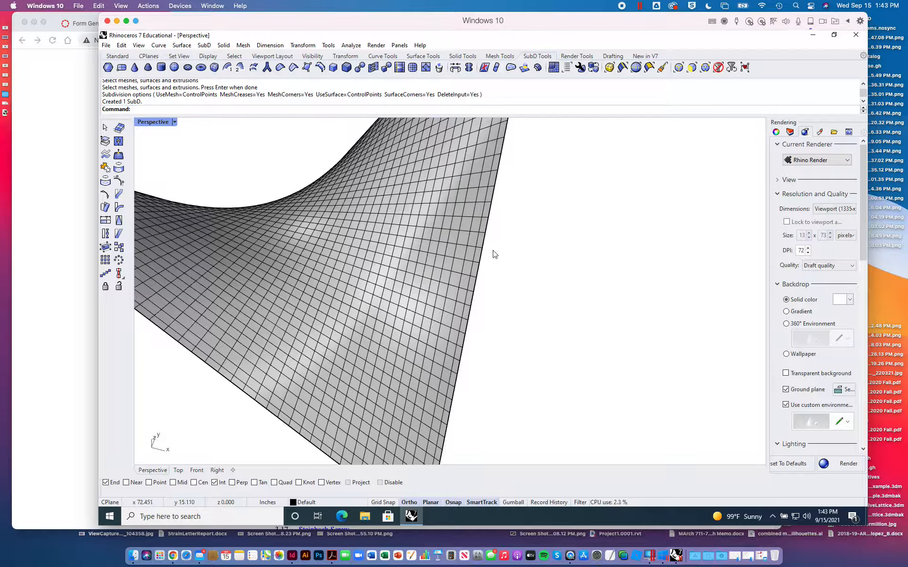
- Quad-remesh the SubD with a target quad count of 2000, 50% adaptive size and conversion to SubD, keeping the input object
scroll(493, 254, "down", 3)
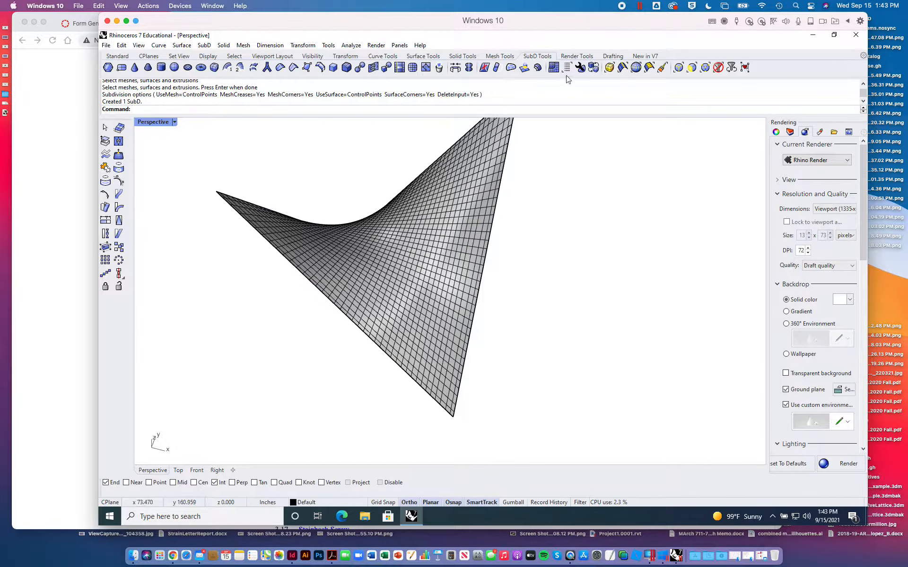
left_click(553, 68)
left_click(425, 262)
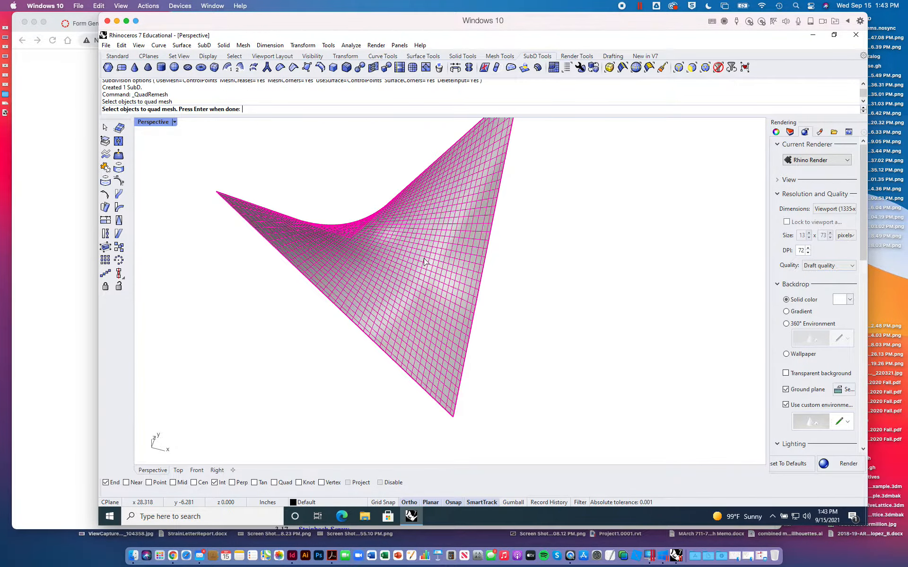
key("Return")
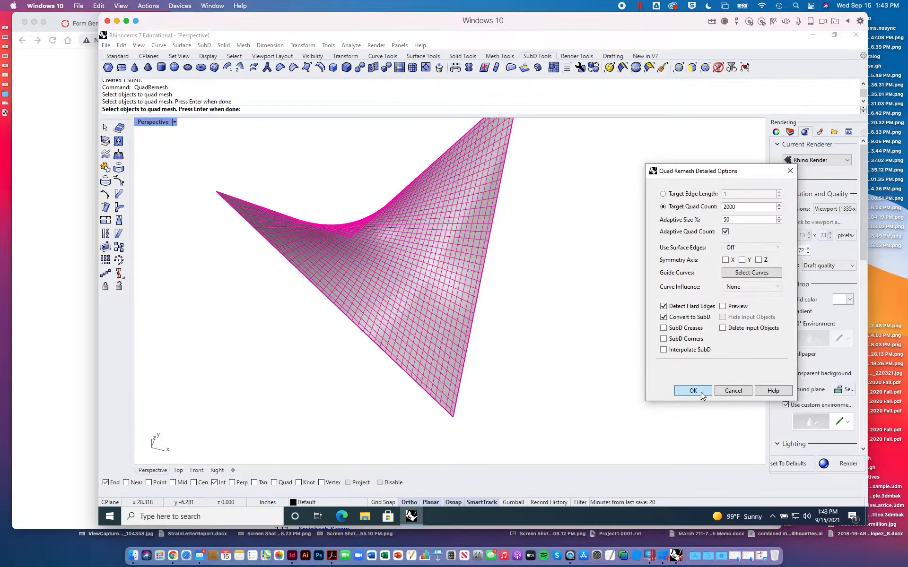
left_click(705, 389)
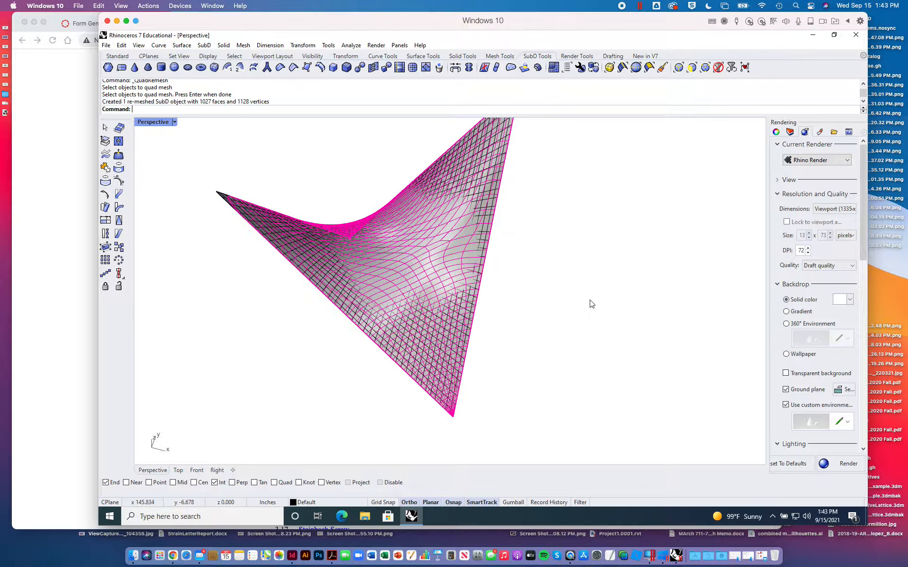
left_click(549, 288)
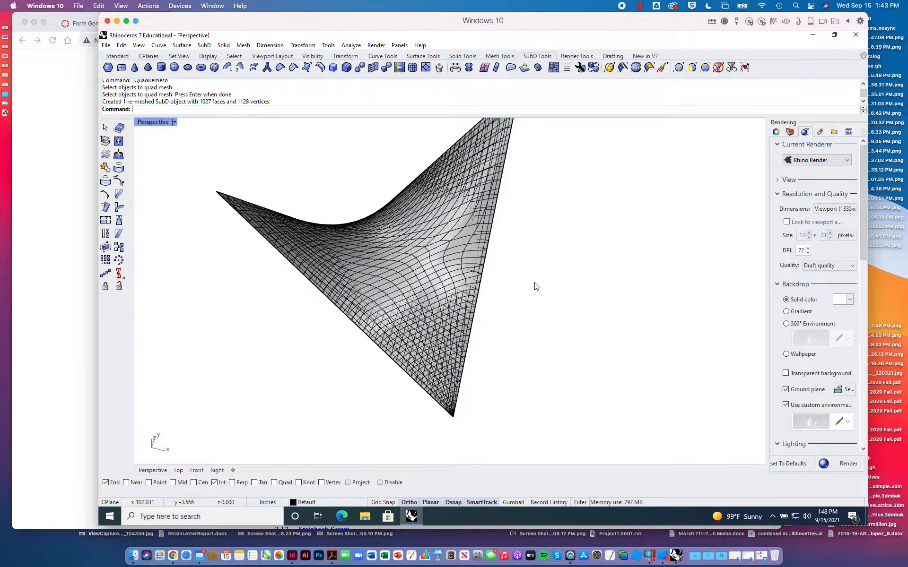
- Move the remeshed SubD beside the original and inspect its face layout up close
right_click_drag(533, 283, 547, 293)
left_click_drag(454, 274, 700, 215)
left_click(659, 183)
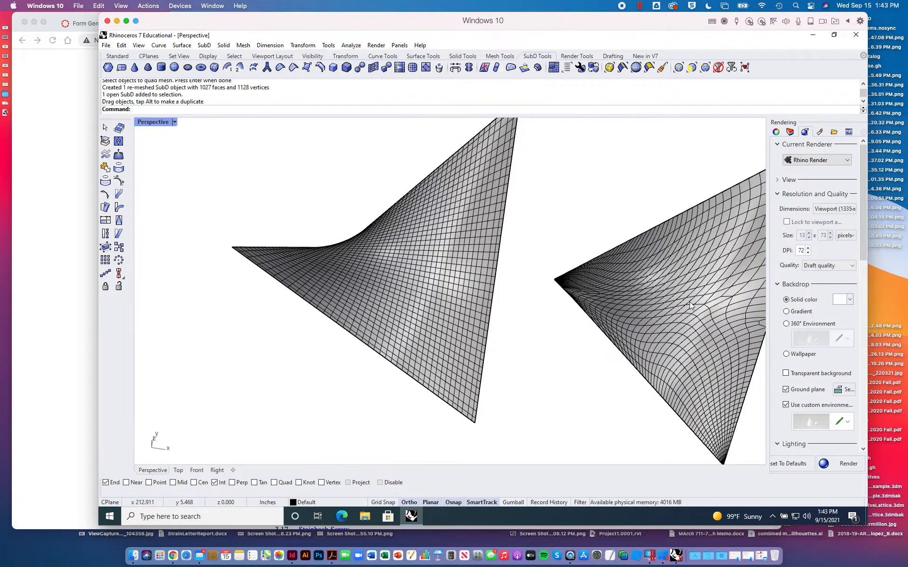
right_click_drag(690, 302, 502, 287)
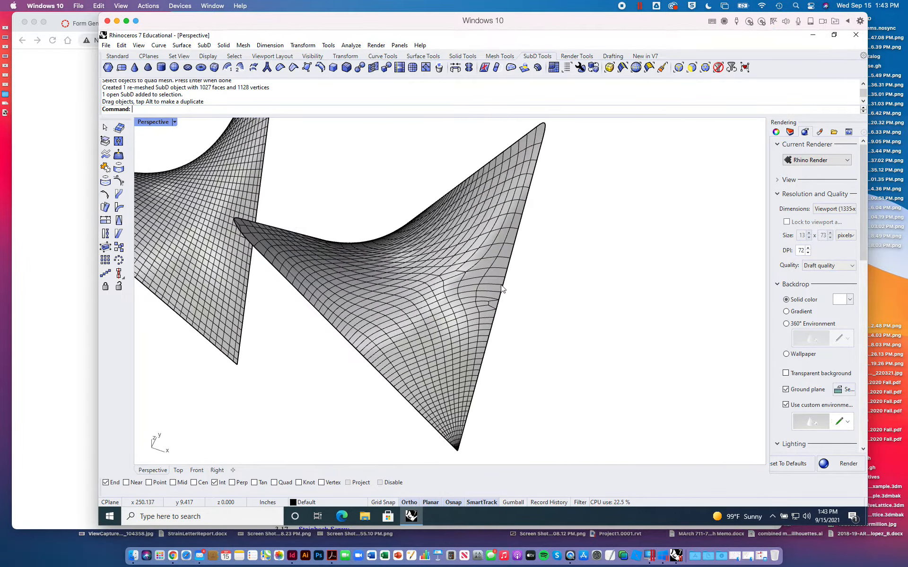
scroll(459, 325, "up", 3)
scroll(459, 325, "down", 3)
scroll(459, 325, "up", 3)
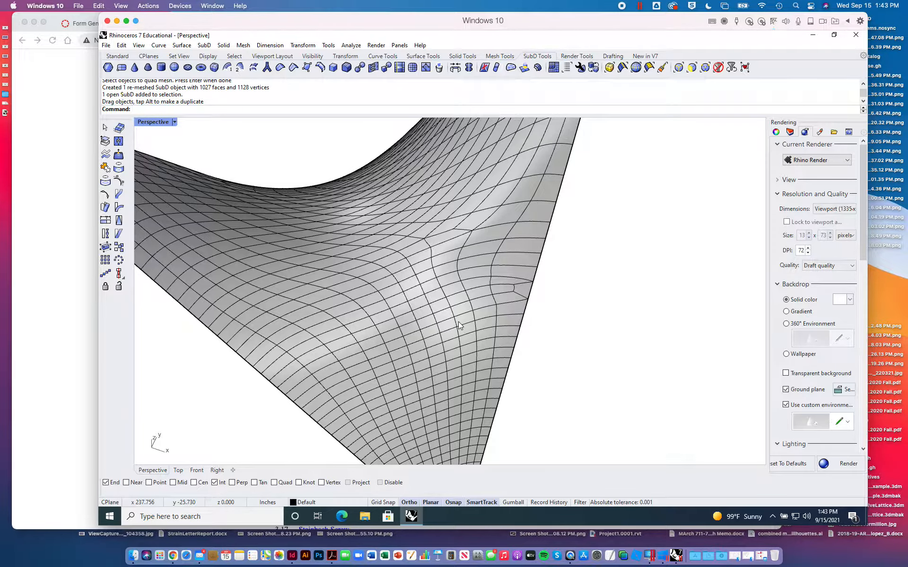
- Select all objects in the model and delete both the original and the remeshed SubD
scroll(459, 325, "down", 5)
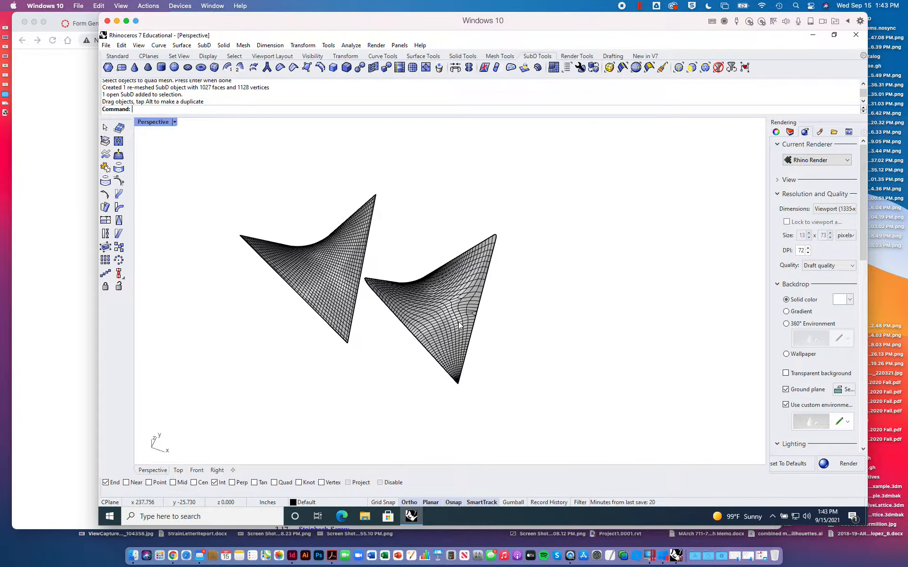
right_click_drag(457, 321, 437, 299)
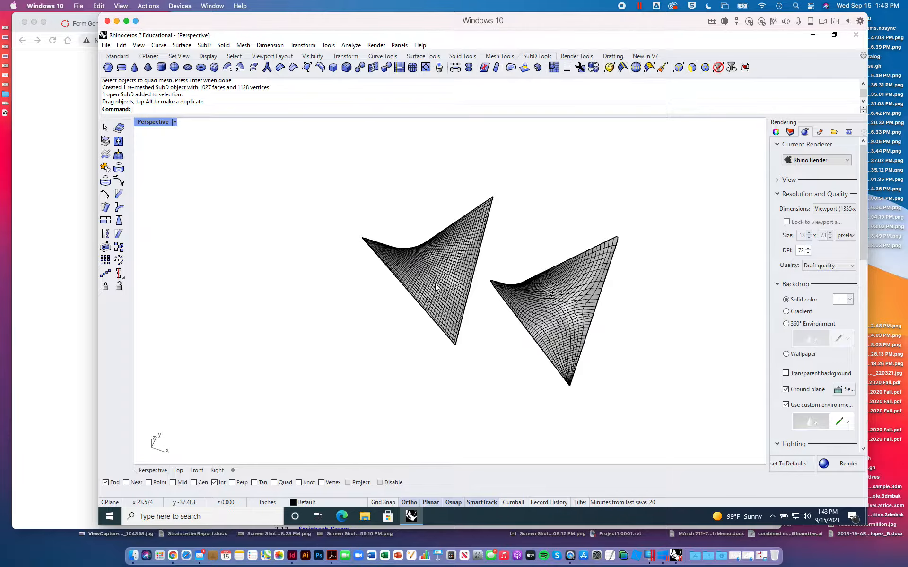
scroll(436, 298, "up", 5)
scroll(436, 289, "down", 2)
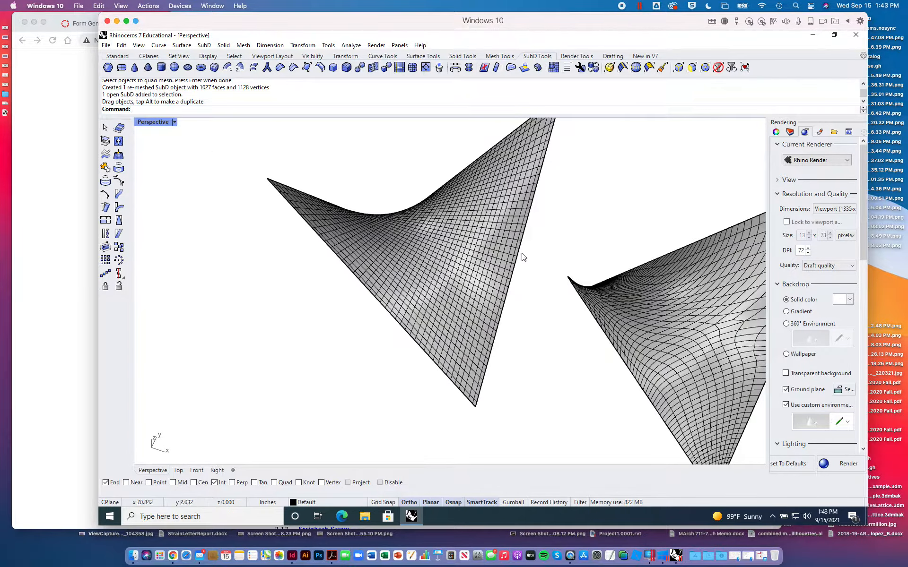
right_click_drag(555, 240, 544, 260)
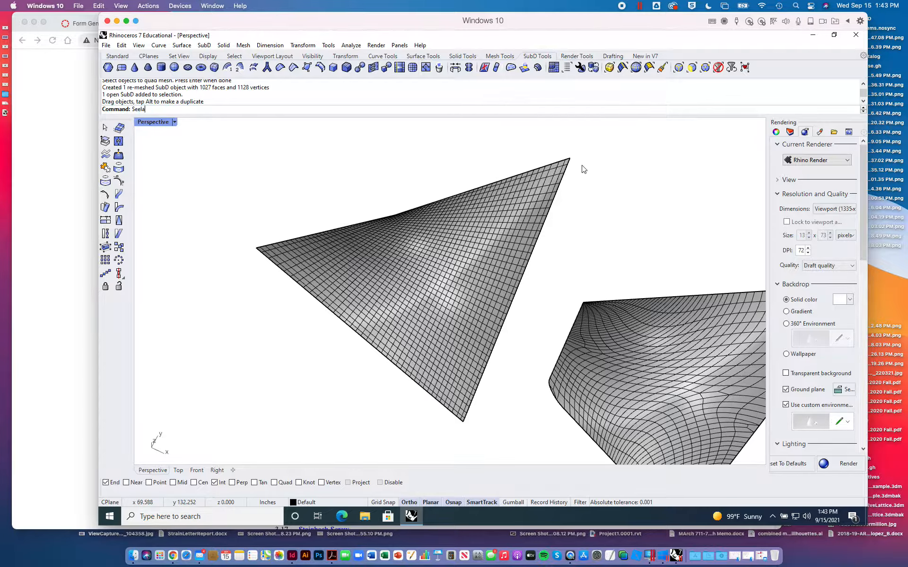
type("ll")
key("Return")
key("Delete")
type("SelAll")
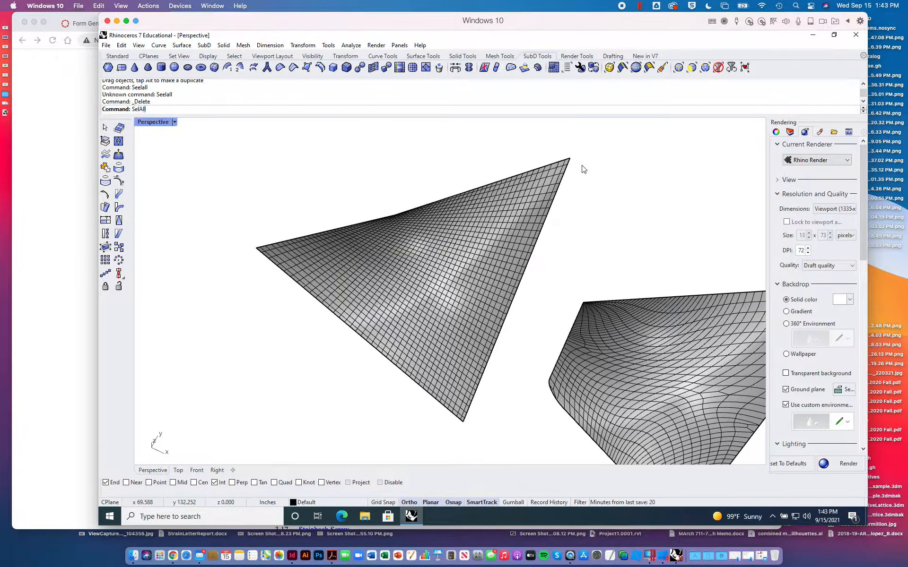
key("Return")
key("Delete")
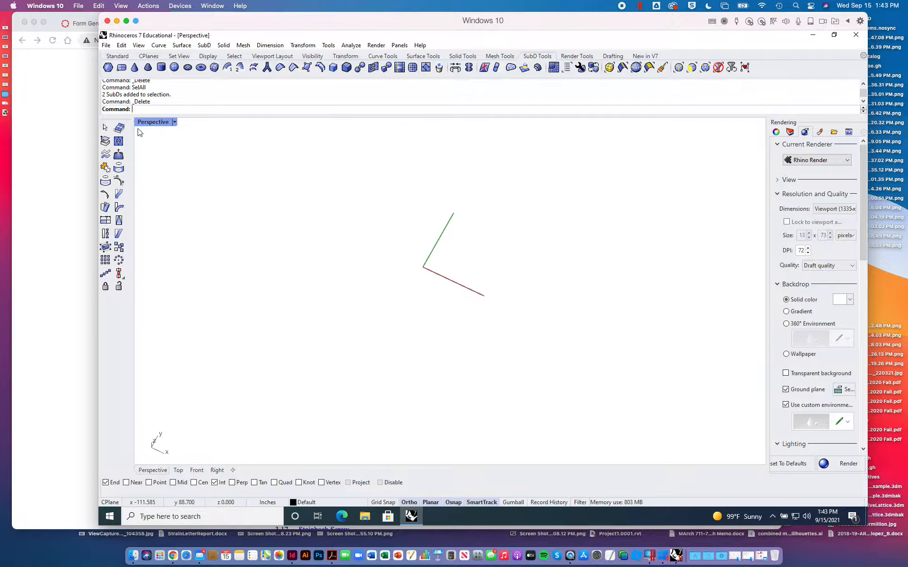
- Return to the Rhino window and reopen the parametric surface definition with the Grasshopper command
left_click(60, 126)
key("ctrl+Up")
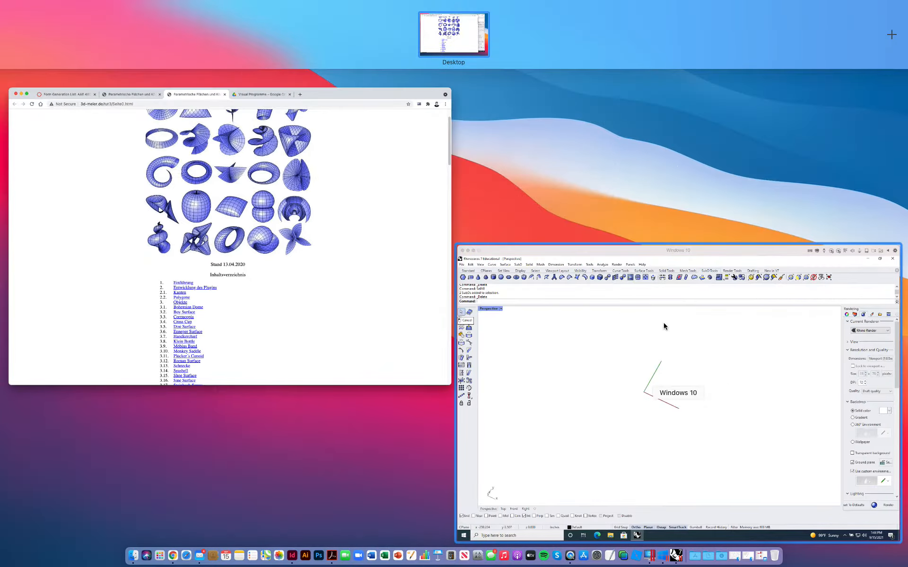
left_click(662, 324)
type("Ghra")
key("BackSpace")
key("BackSpace")
key("BackSpace")
key("BackSpace")
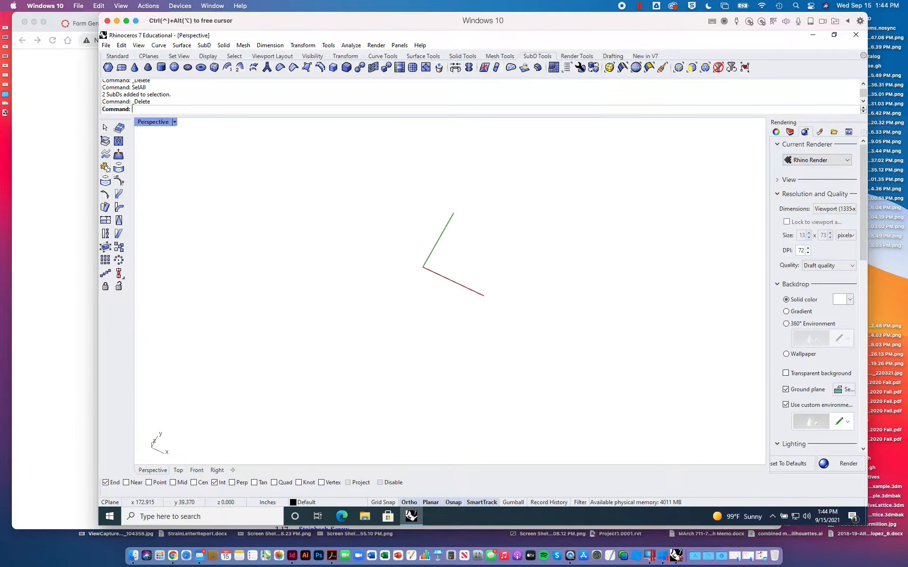
type("Grasshopper")
key("Return")
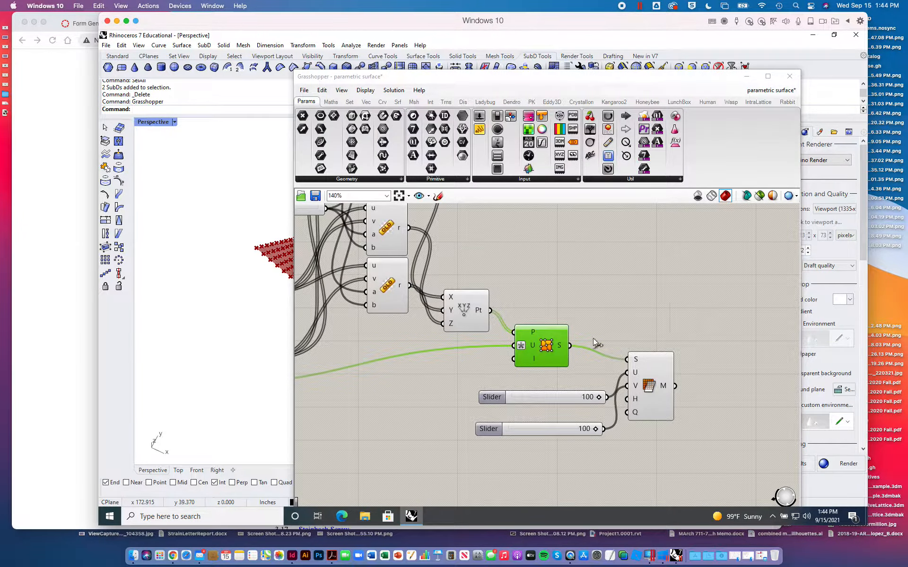
- Disable all components of the currently active hyperbolic paraboloid definition in the Grasshopper file
scroll(543, 262, "down", 5)
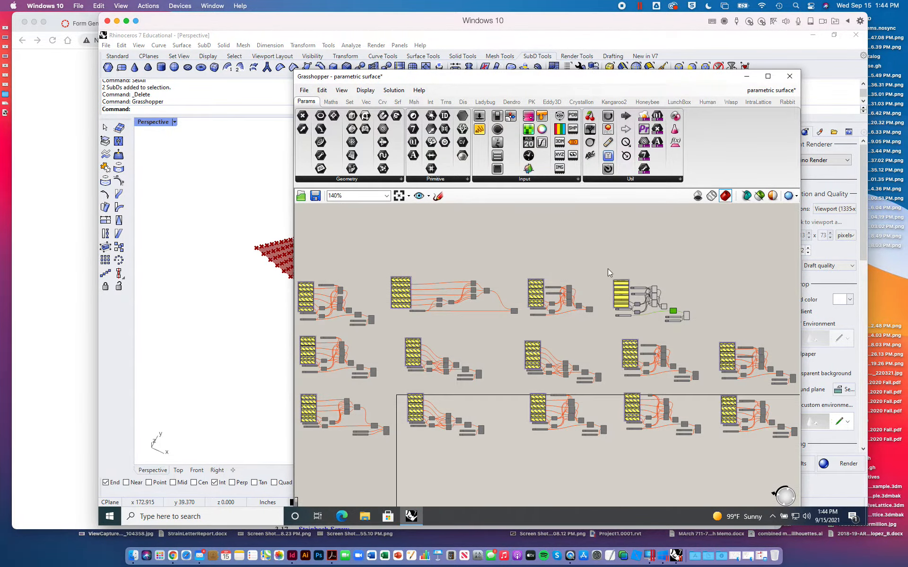
left_click_drag(608, 270, 706, 336)
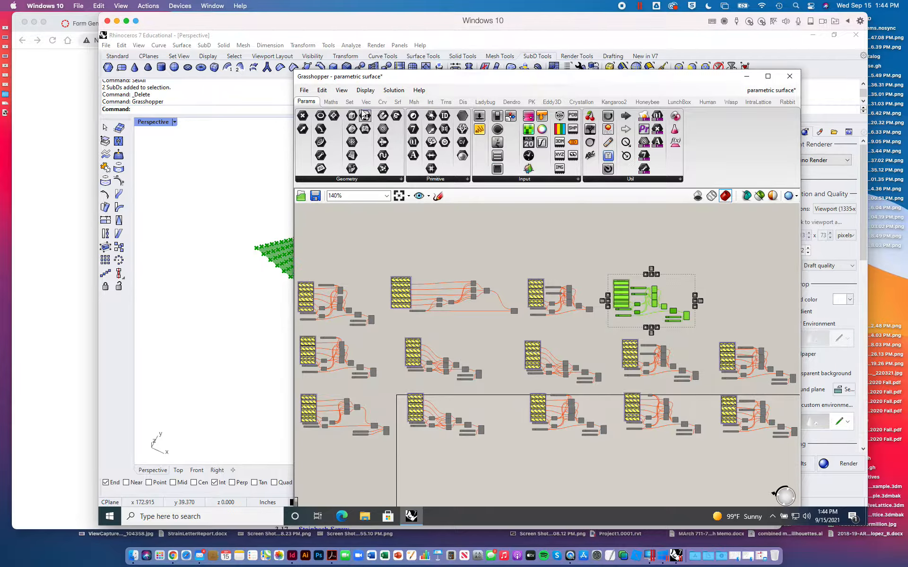
left_click(389, 91)
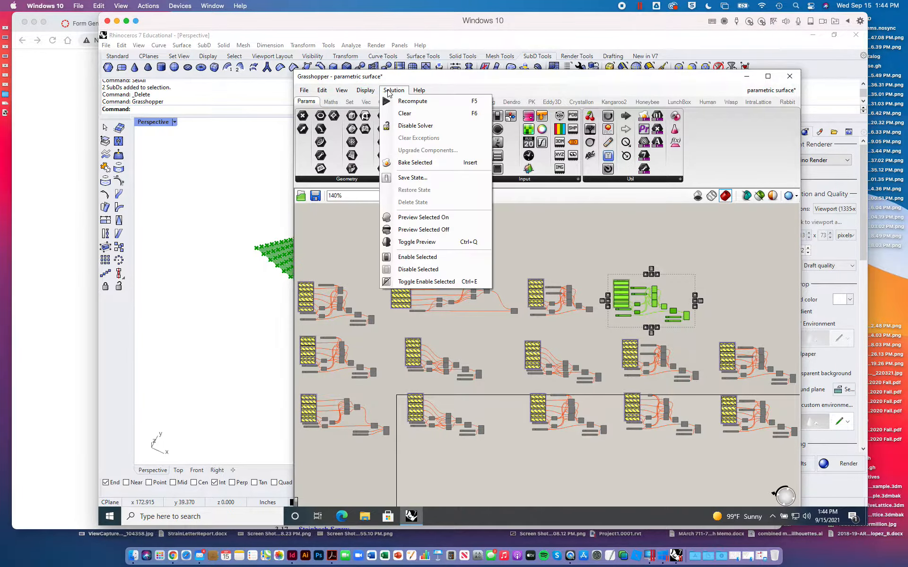
left_click(418, 269)
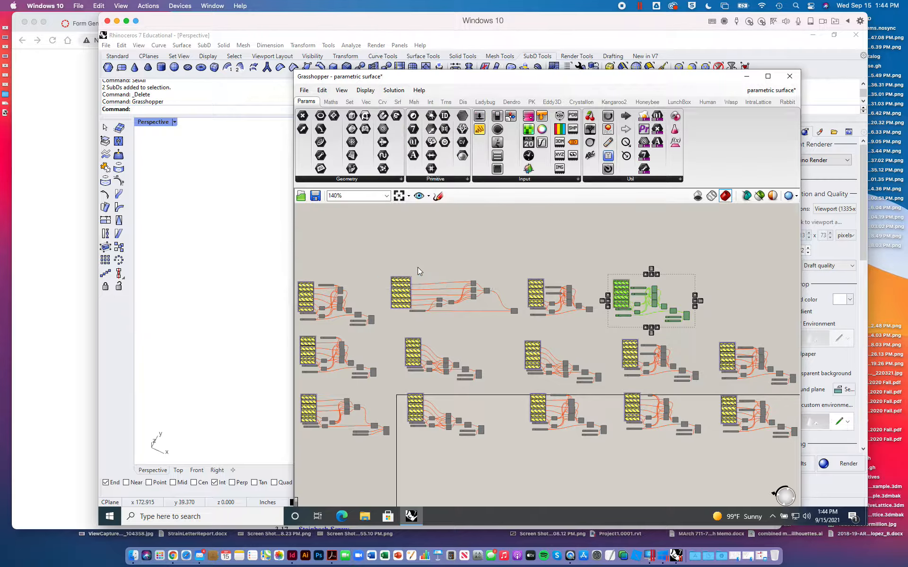
- Find the Henneberg Surface definition in the first column, second row of the canvas, and enable all of its components
scroll(399, 348, "down", 2)
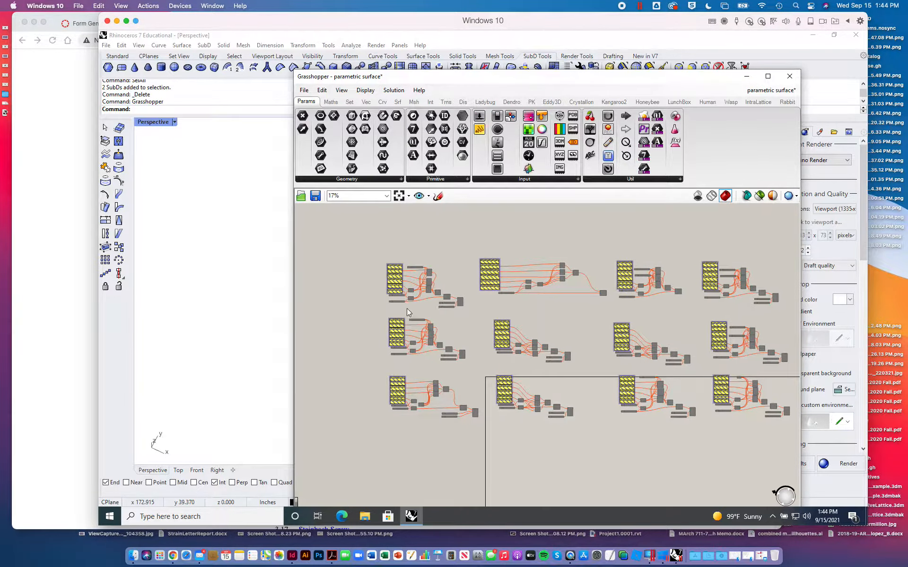
scroll(407, 308, "up", 3)
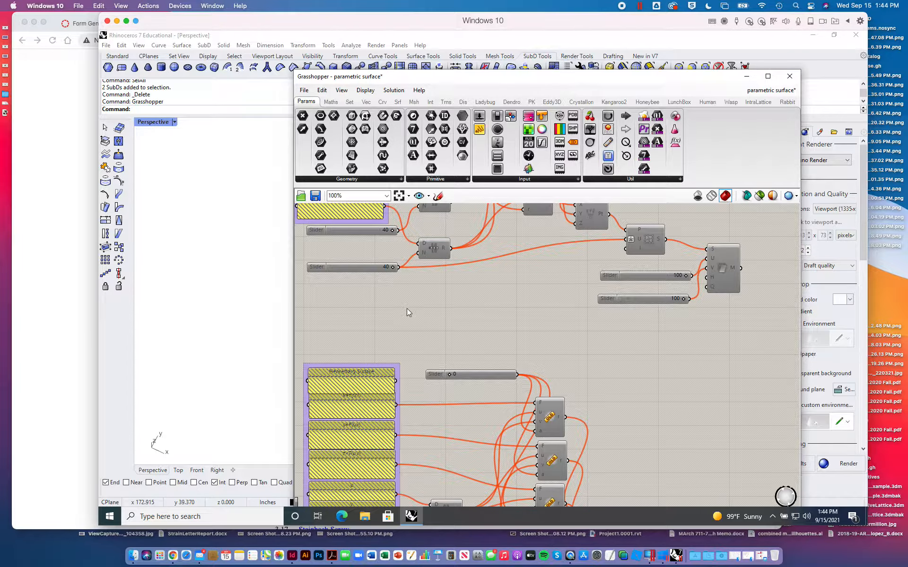
right_click_drag(416, 320, 439, 224)
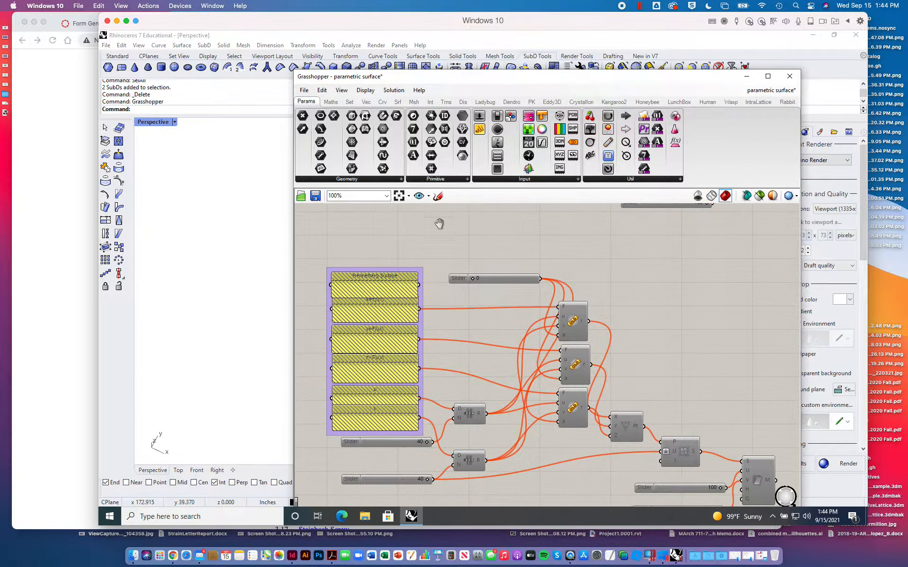
scroll(491, 353, "down", 3)
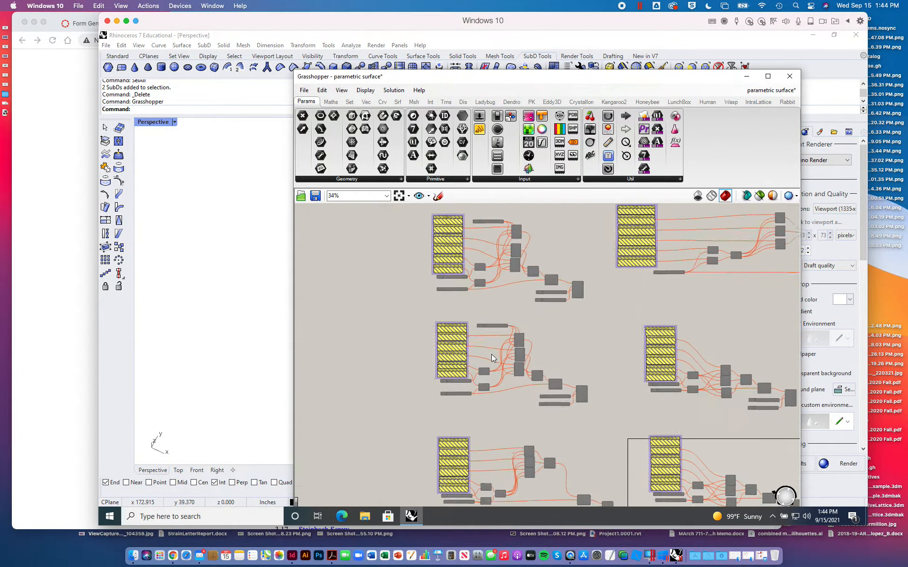
left_click_drag(434, 322, 614, 428)
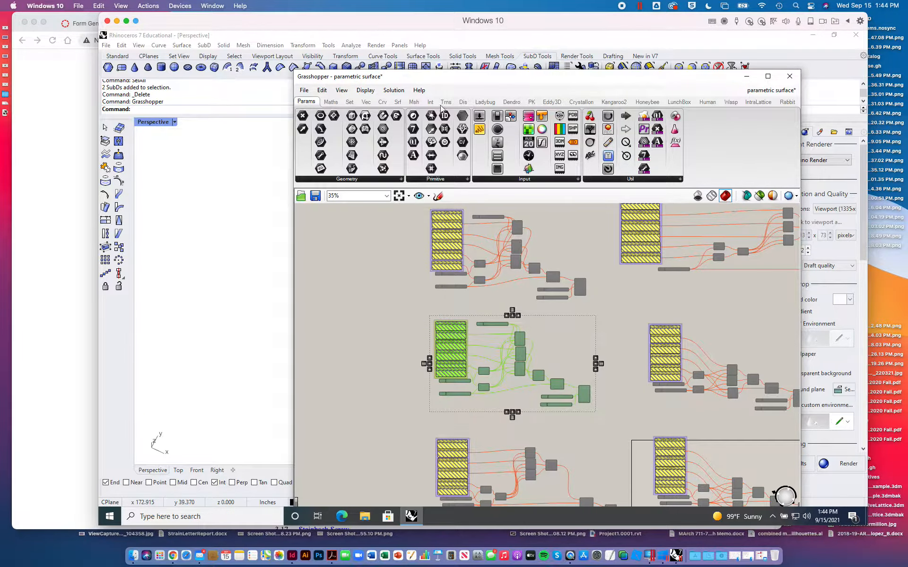
left_click(395, 91)
left_click(420, 242)
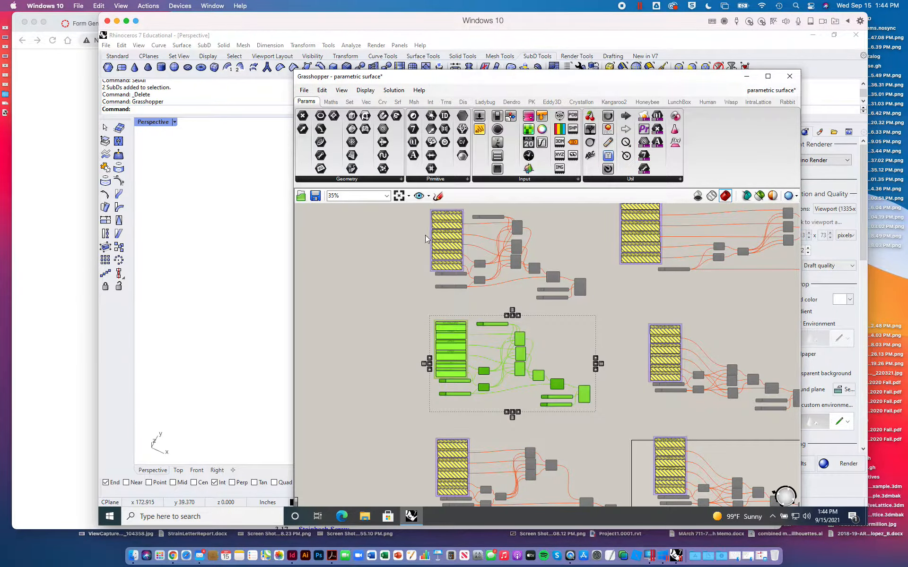
- Move the Grasshopper window aside, zoom all viewports to the Henneberg preview's extents, and view it in the maximized Perspective viewport
left_click_drag(434, 83, 602, 164)
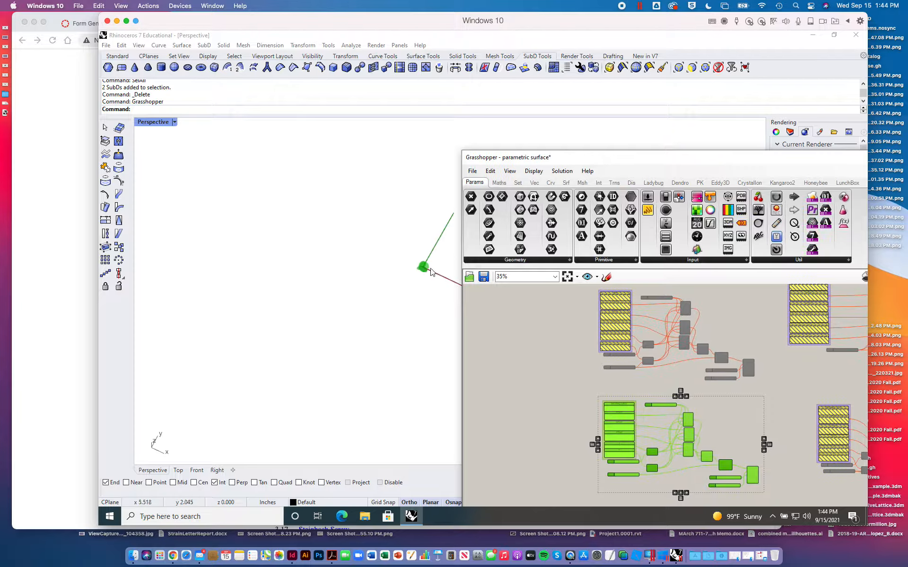
left_click(117, 56)
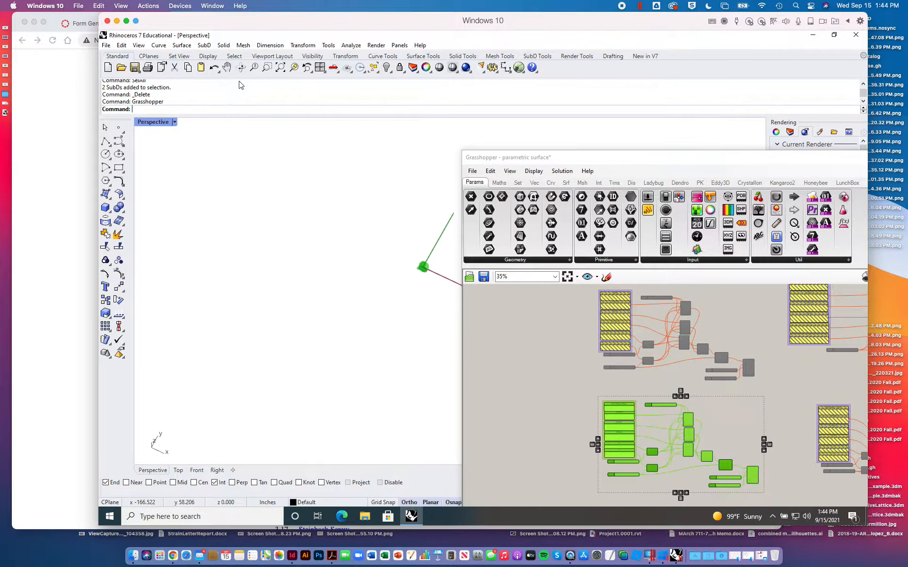
left_click(280, 68)
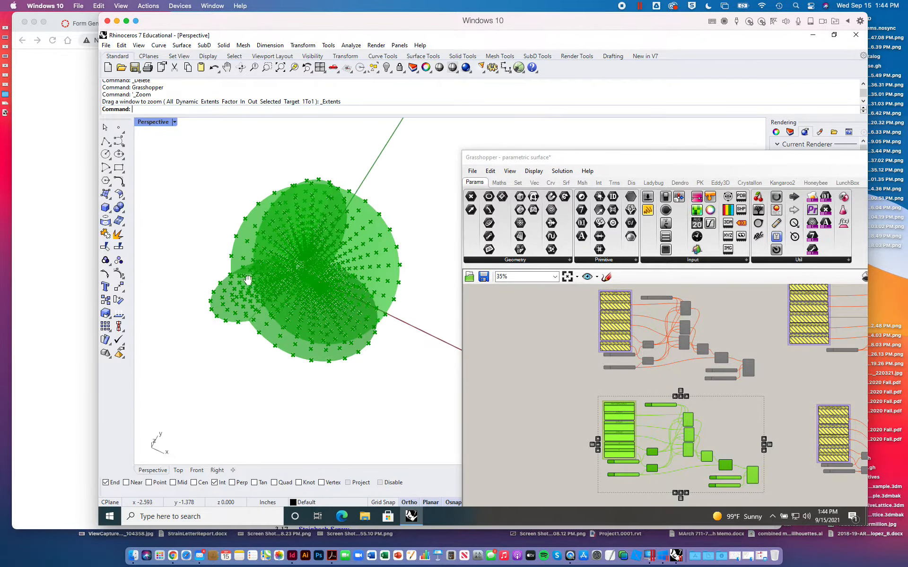
double_click(162, 123)
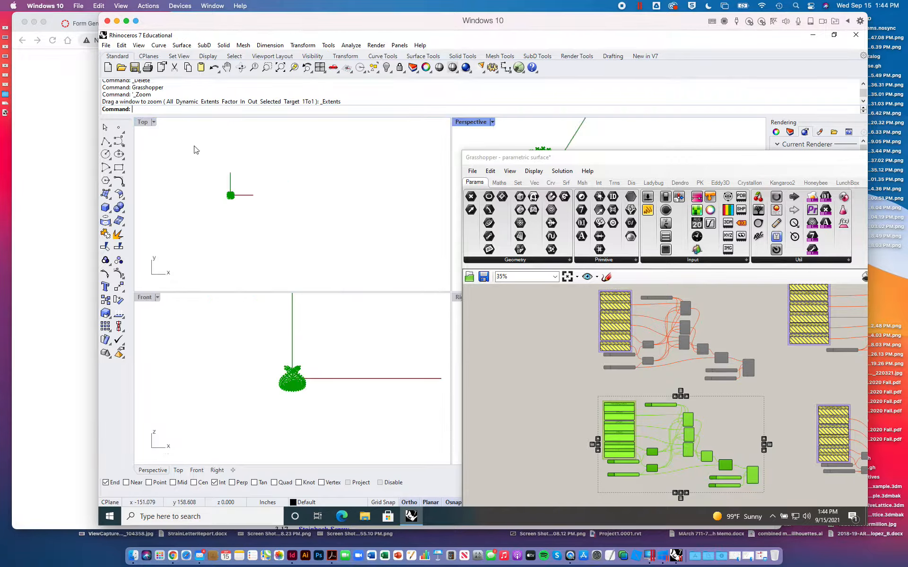
left_click(280, 67)
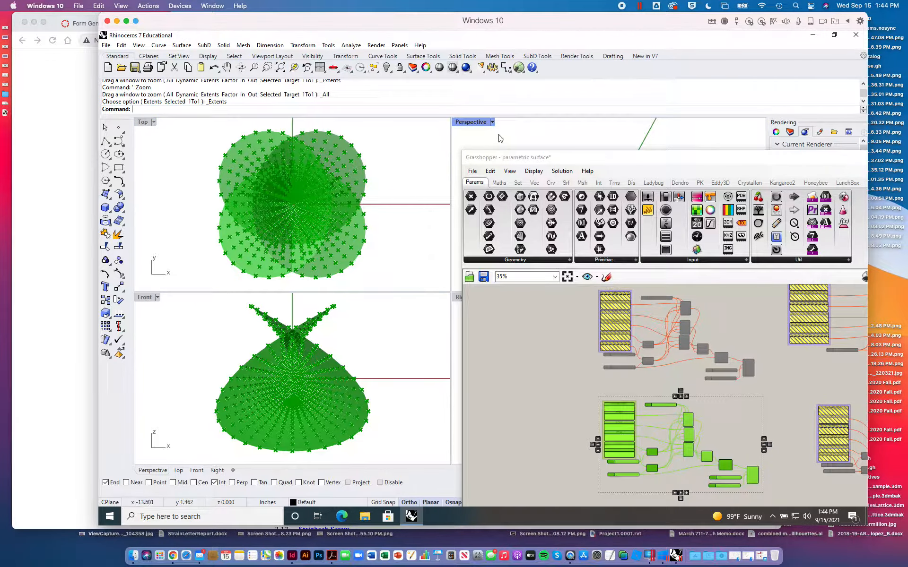
double_click(473, 122)
right_click_drag(377, 264, 212, 239)
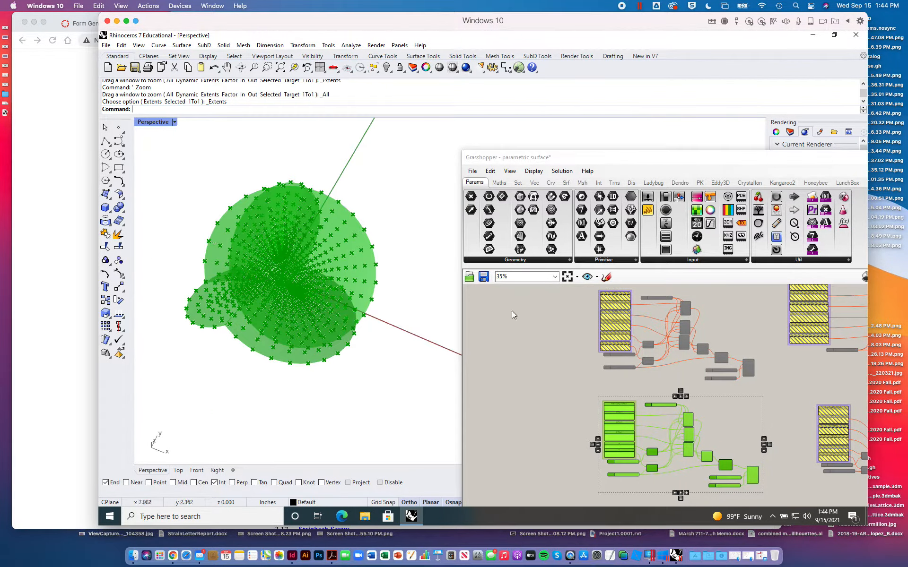
- Bake the Henneberg definition's SrfGrid component, which feeds Mesh Surface, into Rhino with the default attributes
right_click_drag(638, 426, 613, 400)
scroll(702, 402, "up", 5)
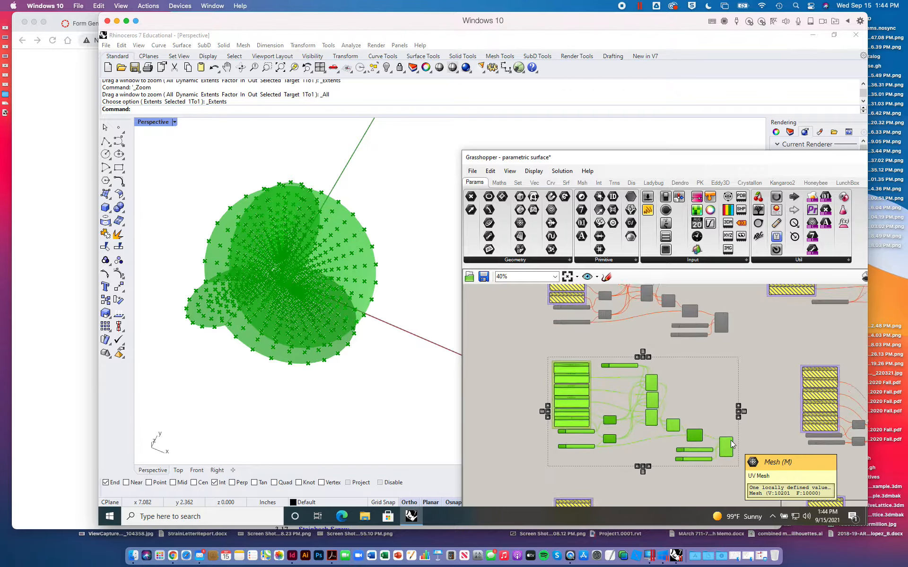
right_click_drag(702, 402, 755, 307)
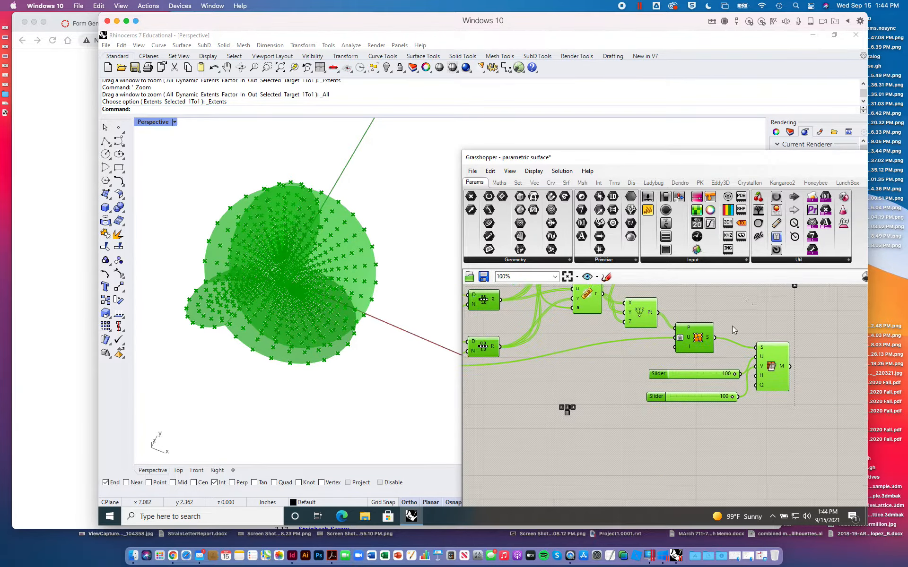
right_click_drag(619, 394, 755, 427)
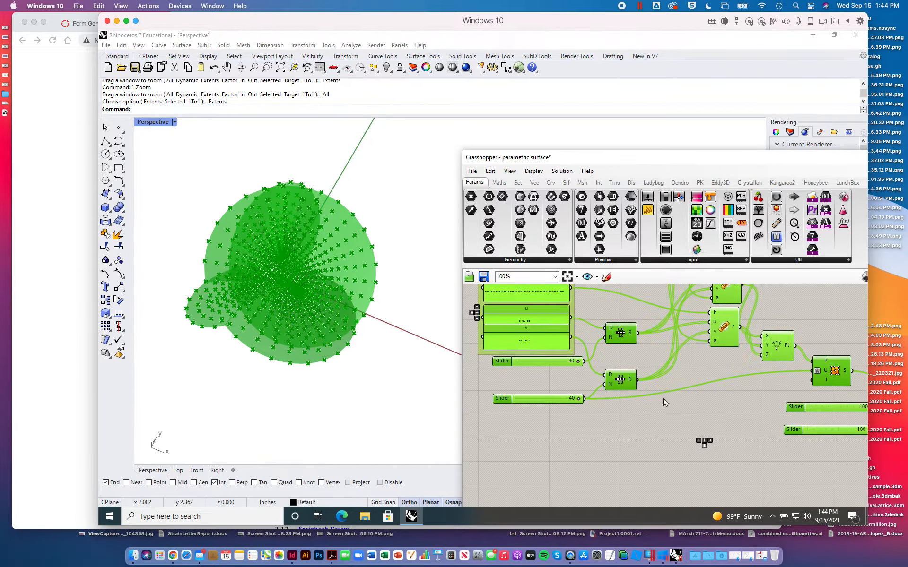
right_click_drag(703, 414, 593, 411)
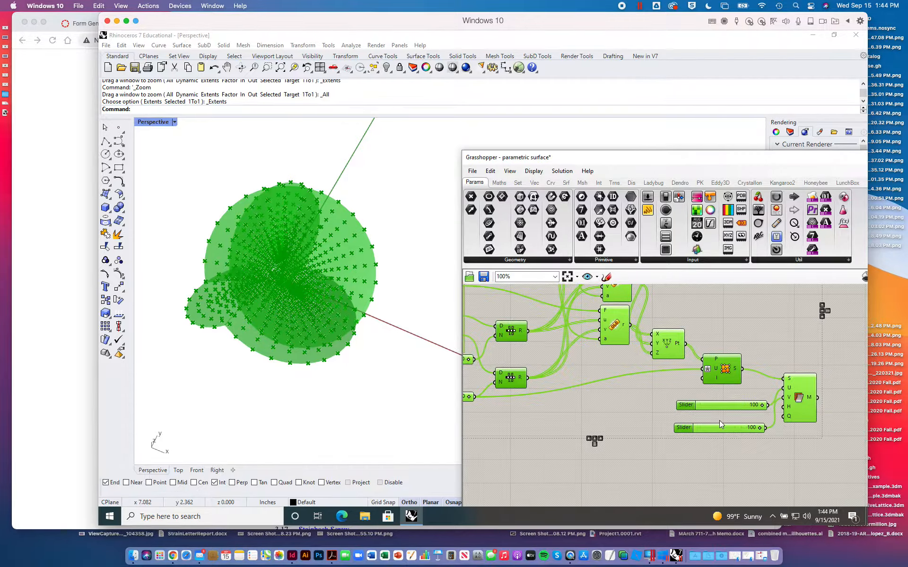
scroll(720, 421, "down", 5)
scroll(719, 421, "up", 5)
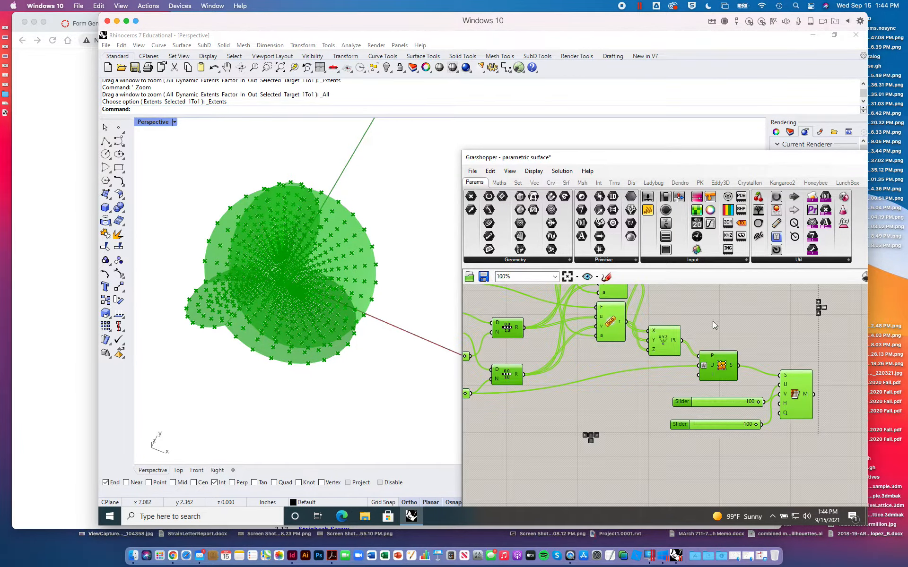
right_click(722, 365)
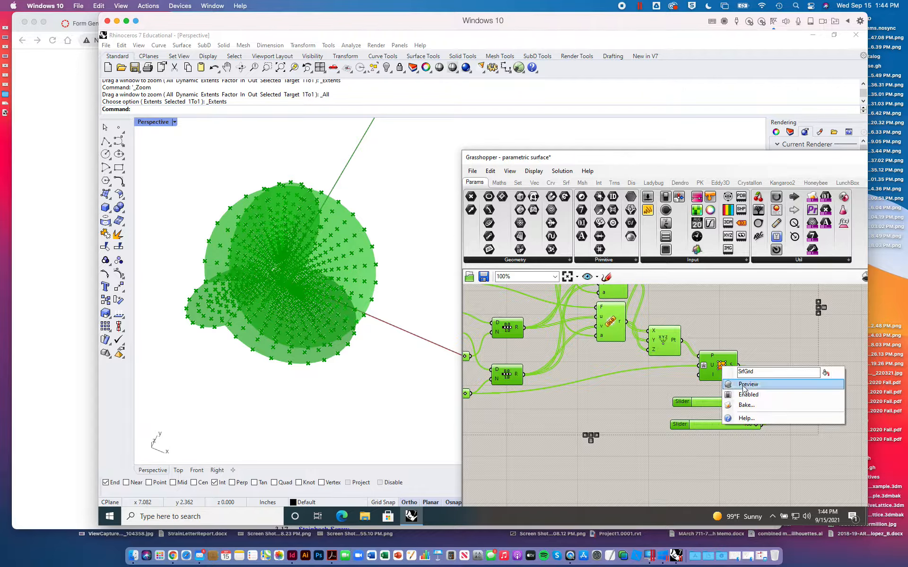
left_click(746, 405)
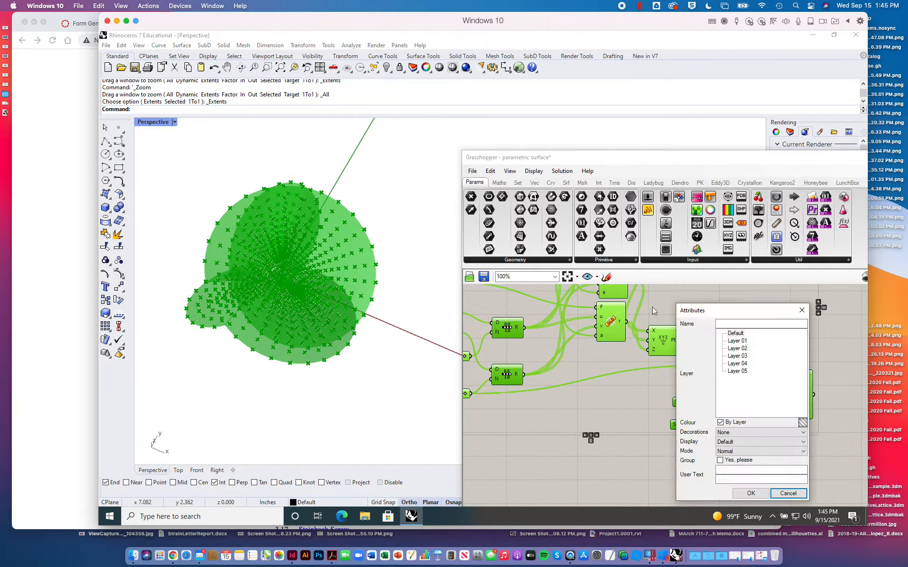
left_click(759, 494)
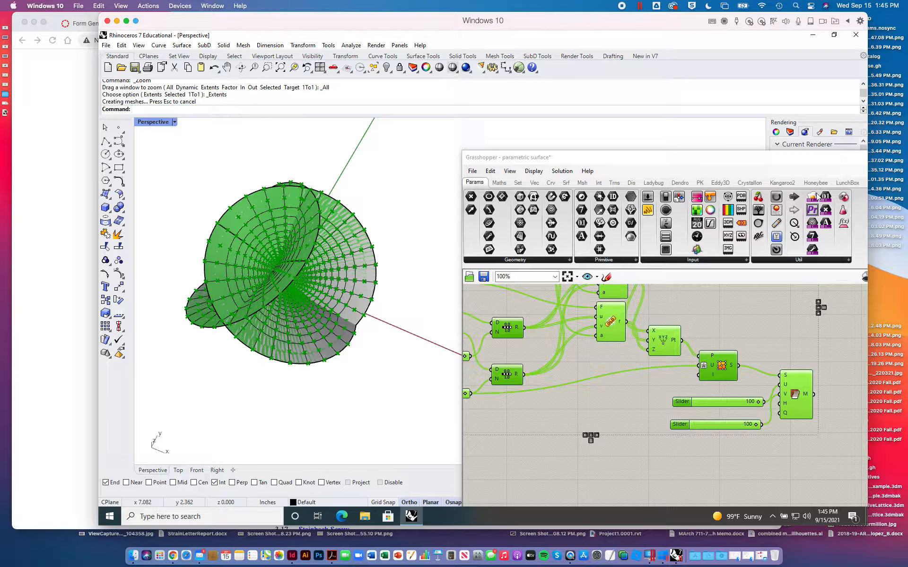
- Close the Grasshopper window and examine the baked Henneberg surface in the Perspective viewport
left_click_drag(800, 159, 638, 131)
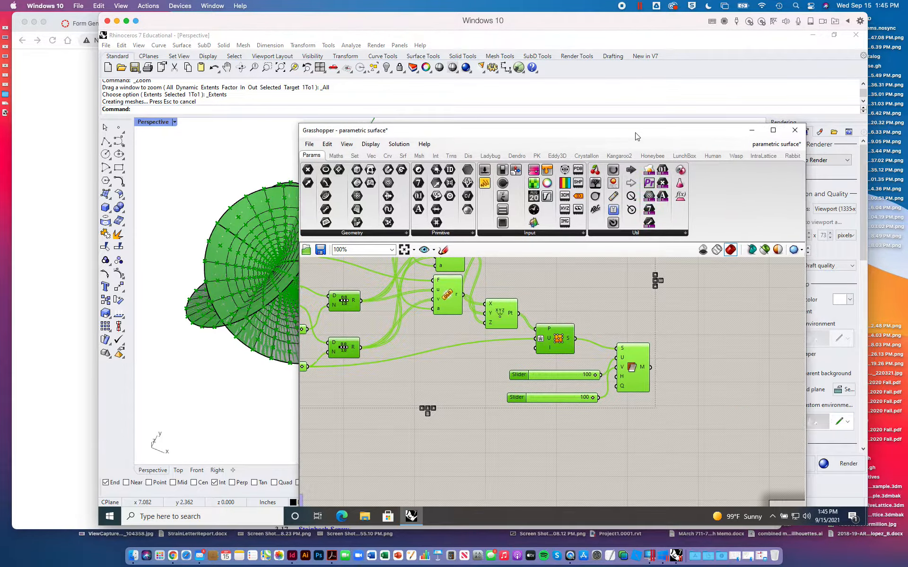
left_click(795, 132)
right_click_drag(416, 296, 382, 290)
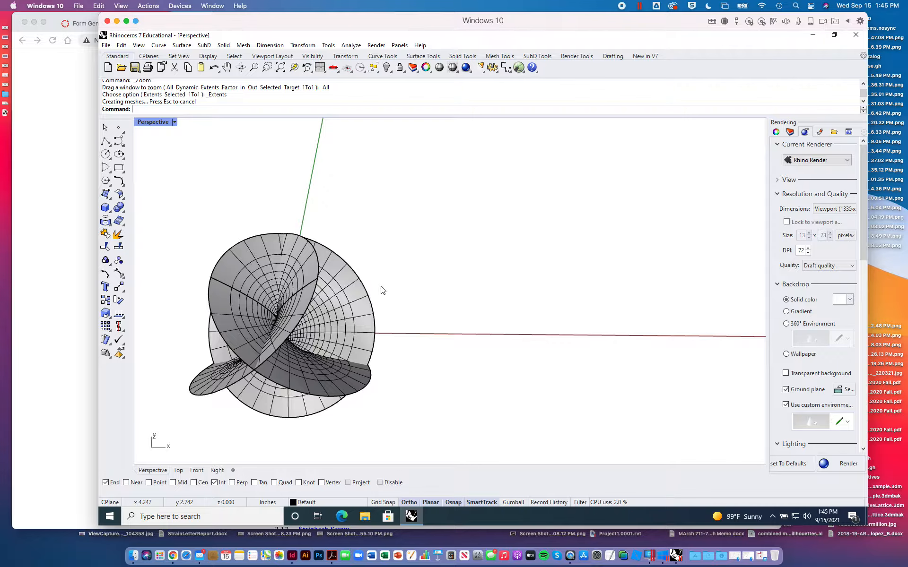
- Convert the baked Henneberg surface to a SubD using control points, with creases and corners kept and the input deleted
right_click_drag(407, 322, 472, 271)
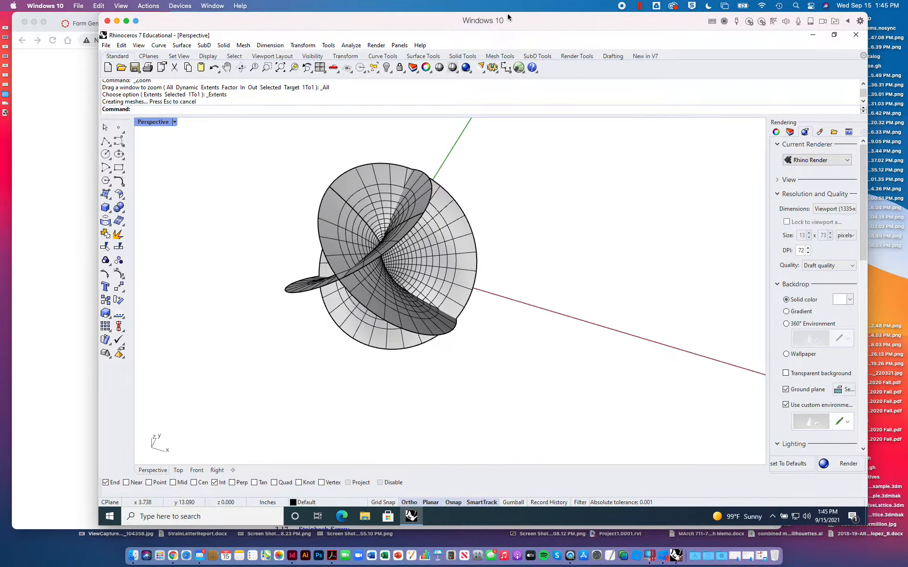
left_click(536, 55)
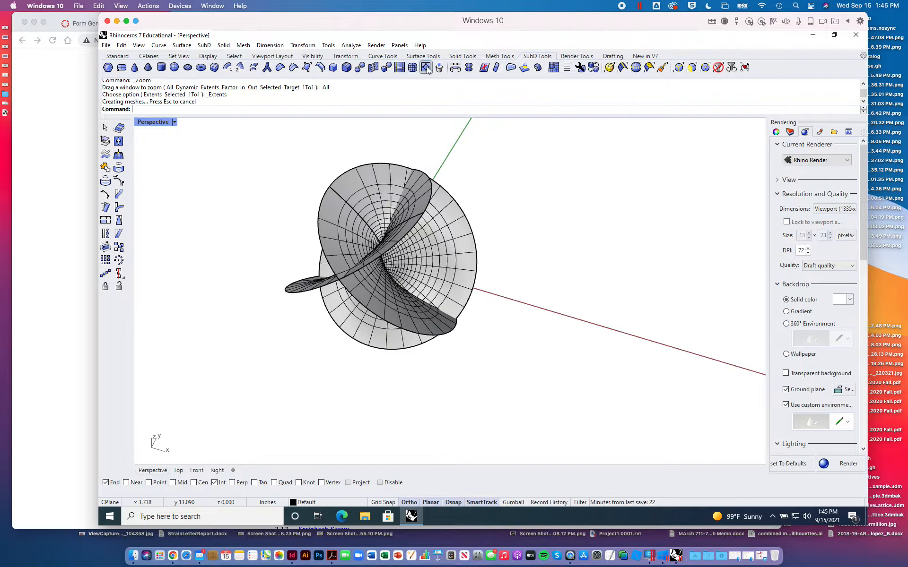
left_click(386, 68)
left_click(425, 216)
key("Return")
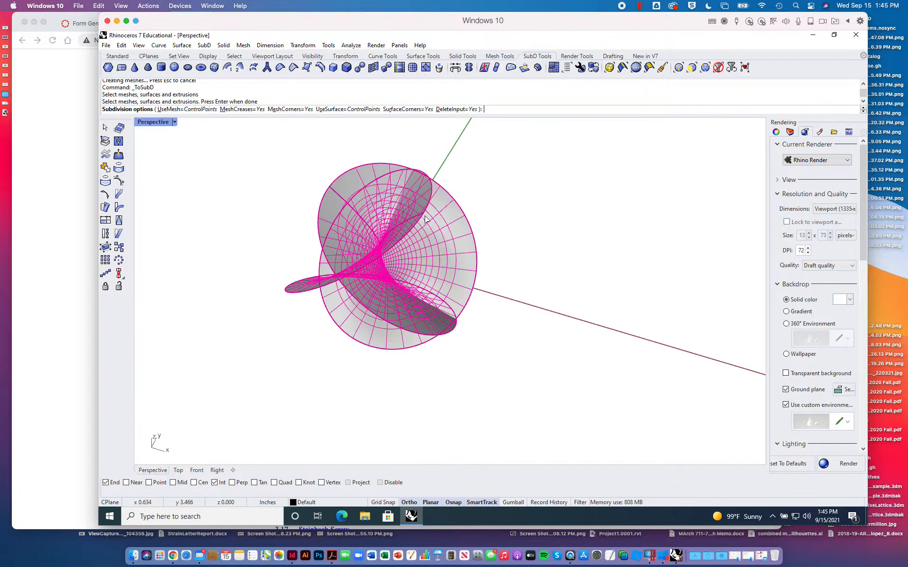
key("Return")
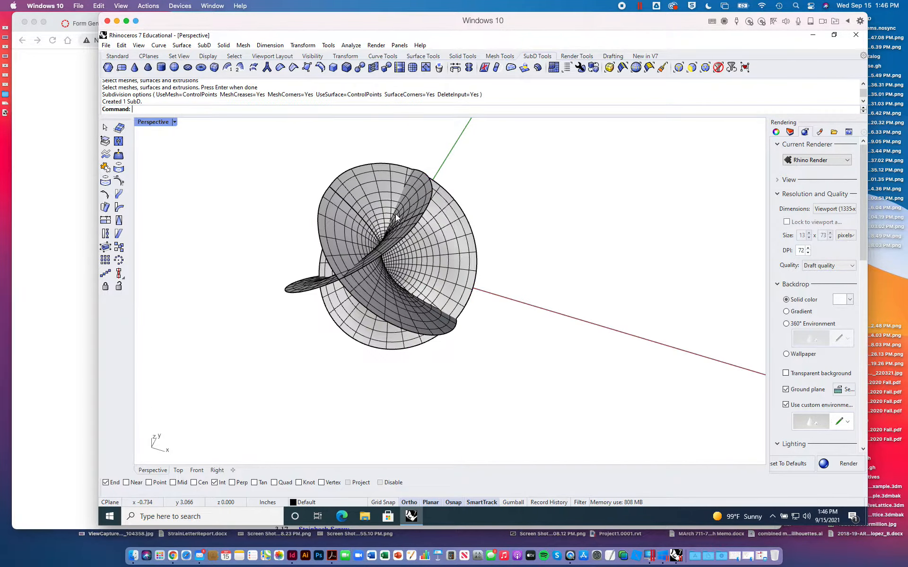
- Move the Henneberg SubD well away from its original location and zoom the Perspective viewport to its extents
left_click_drag(469, 229, 693, 131)
right_click_drag(638, 260, 549, 475, "shift")
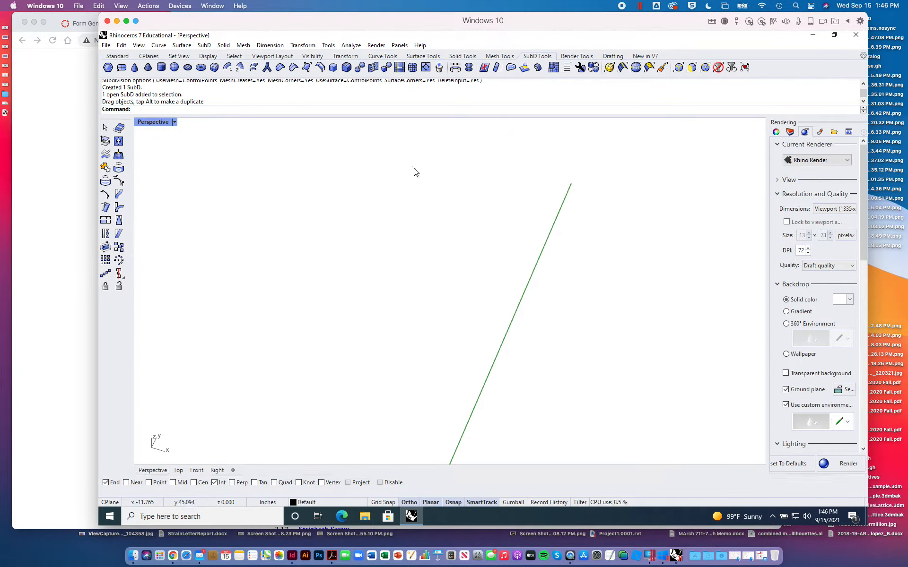
left_click(116, 56)
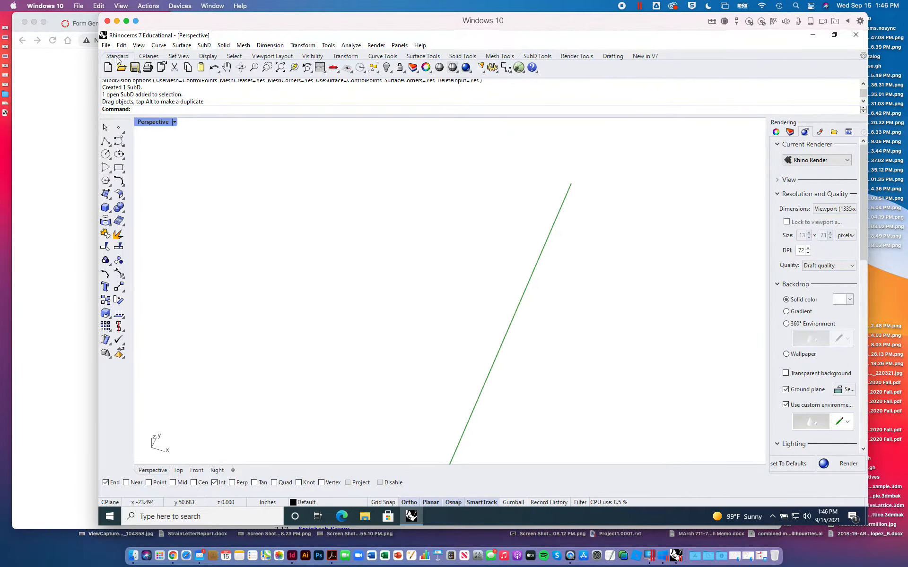
left_click(281, 68)
left_click(656, 266)
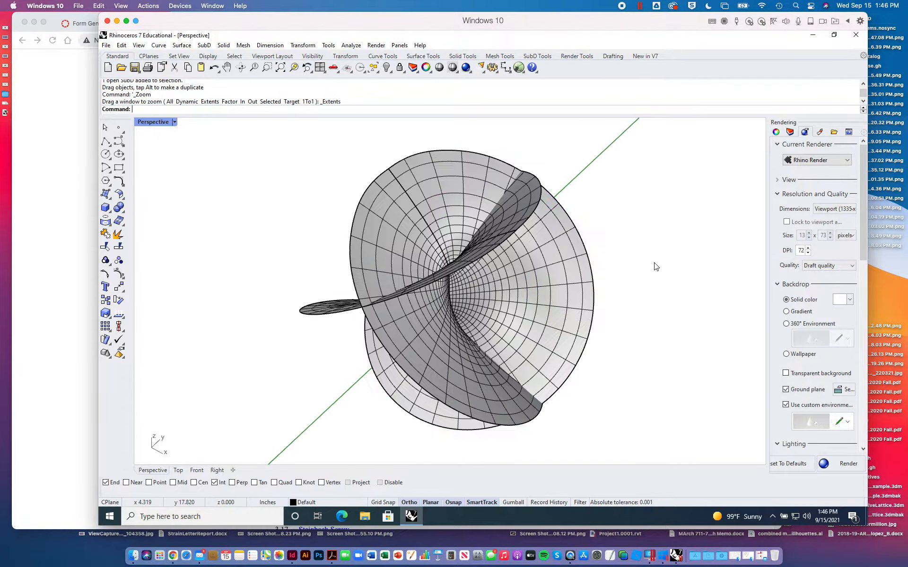
- Examine the Henneberg SubD from several angles, including a close look at the seam running through its face pattern
right_click_drag(656, 266, 589, 275)
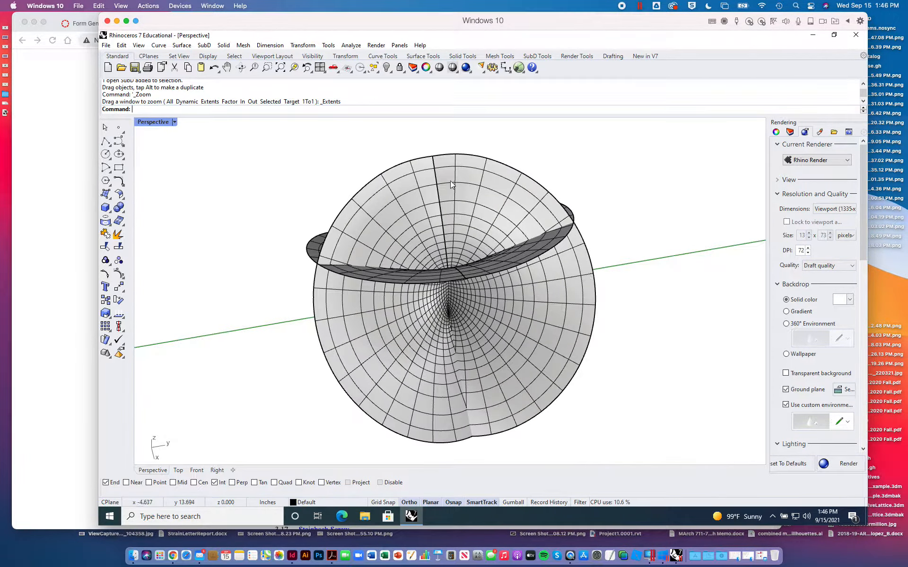
scroll(449, 183, "up", 10)
scroll(449, 183, "down", 10)
scroll(449, 183, "up", 10)
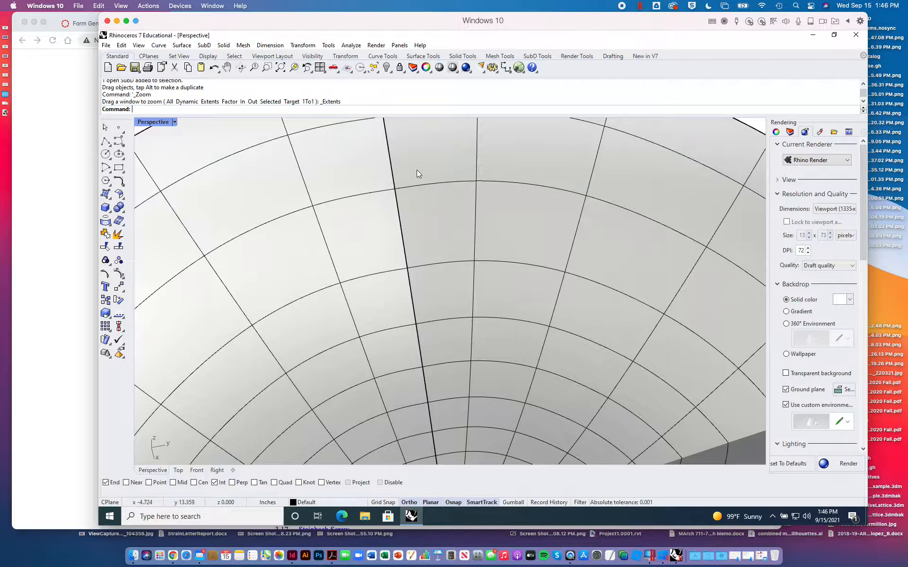
scroll(413, 225, "down", 10)
right_click_drag(413, 226, 495, 249)
scroll(495, 249, "down", 10)
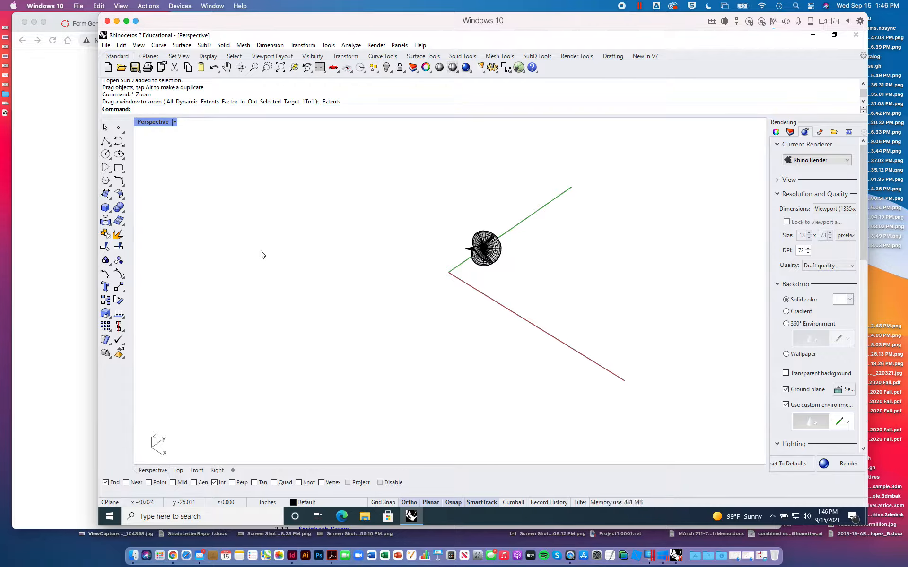
- Switch to the geometry catalog folder on the desktop and open grid01.ai in Adobe Illustrator
key("F11")
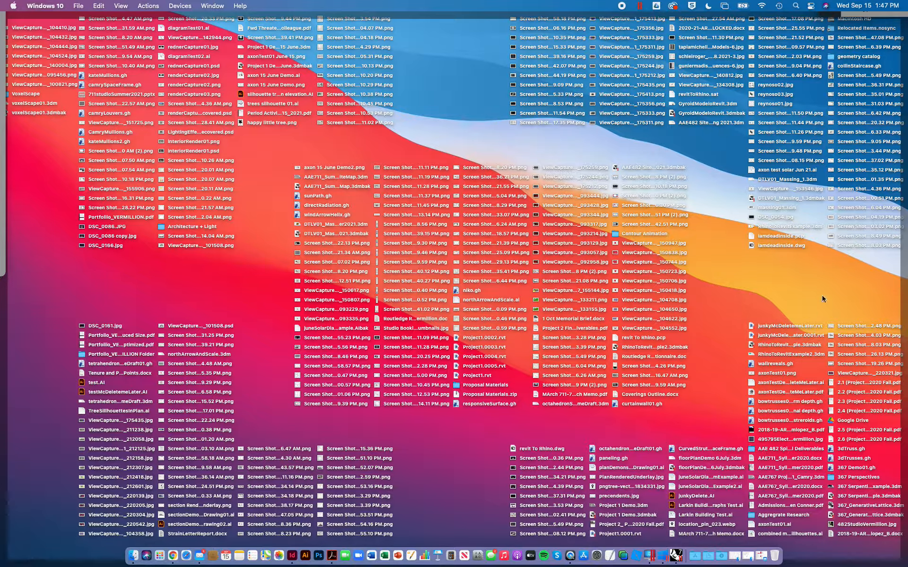
double_click(831, 57)
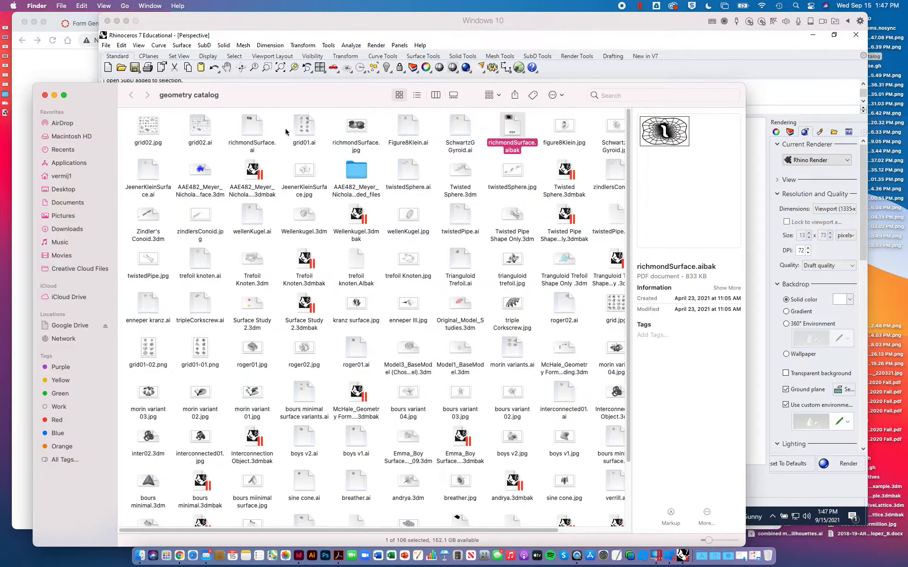
left_click(305, 126)
key("space")
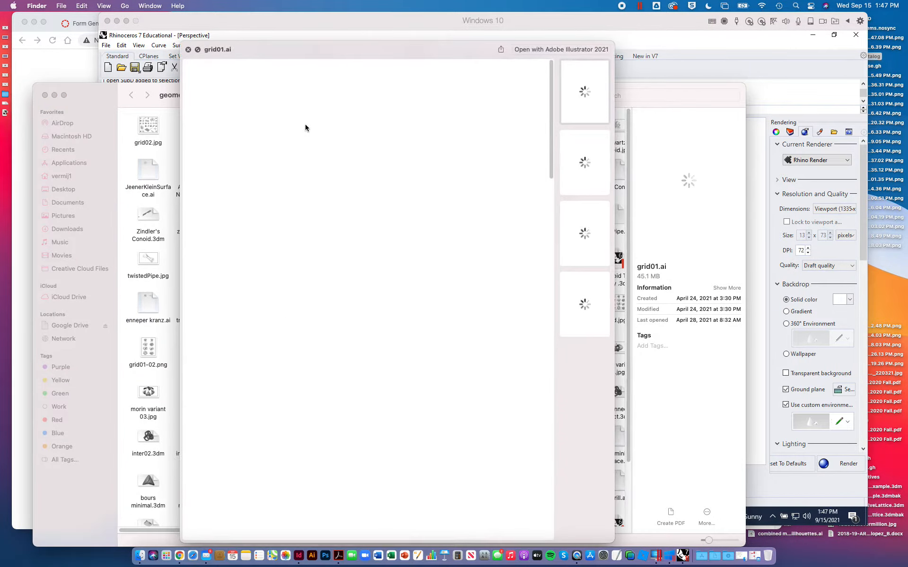
key("space")
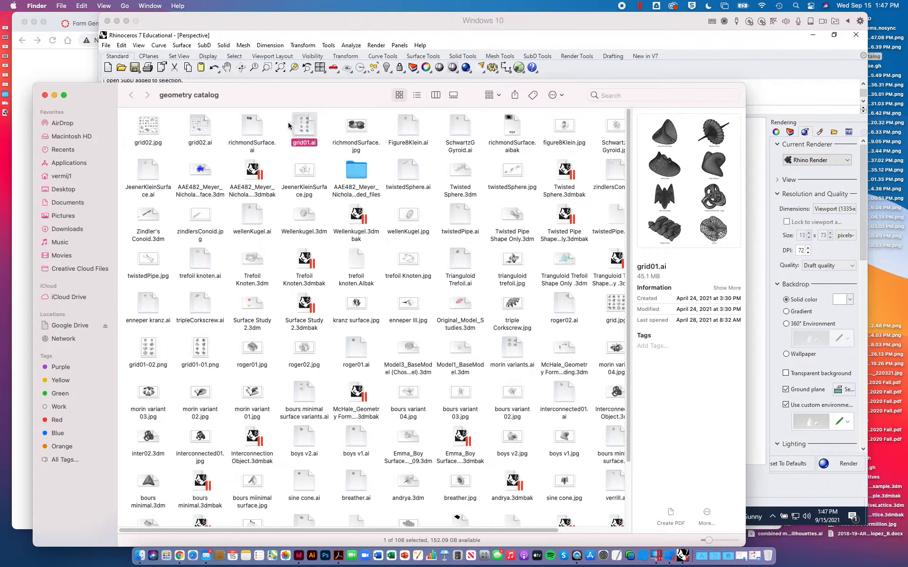
double_click(309, 125)
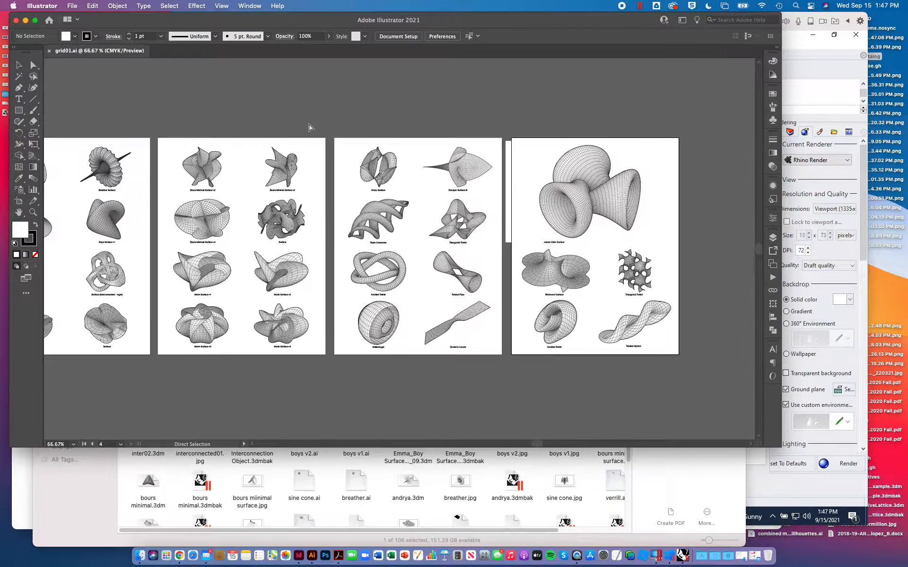
- Enlarge the surface catalog to 200% and bring the first artboard, starting with Bours Minimal Surface, into view
key("super+equal")
key("super+equal")
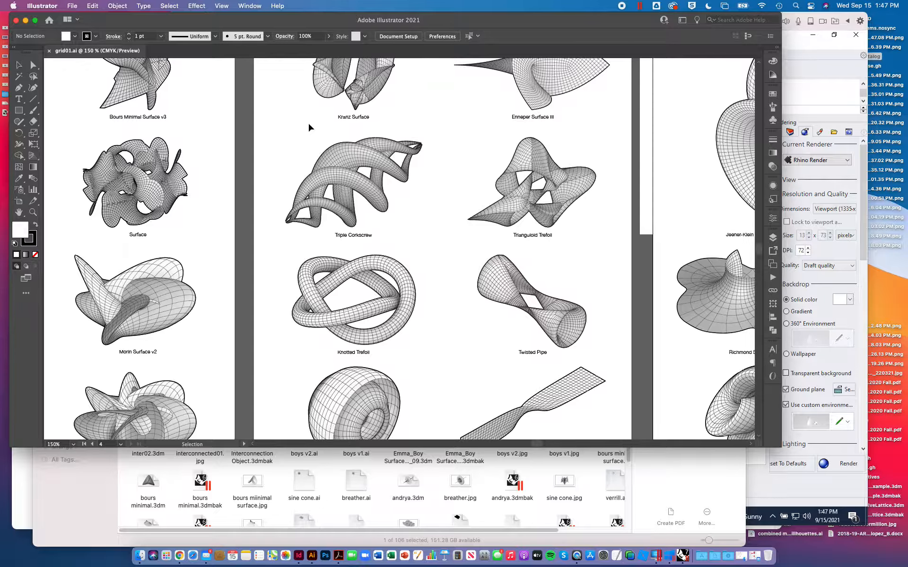
scroll(308, 128, "left", 10)
scroll(309, 128, "up", 3)
scroll(309, 128, "left", 15)
scroll(309, 128, "up", 2)
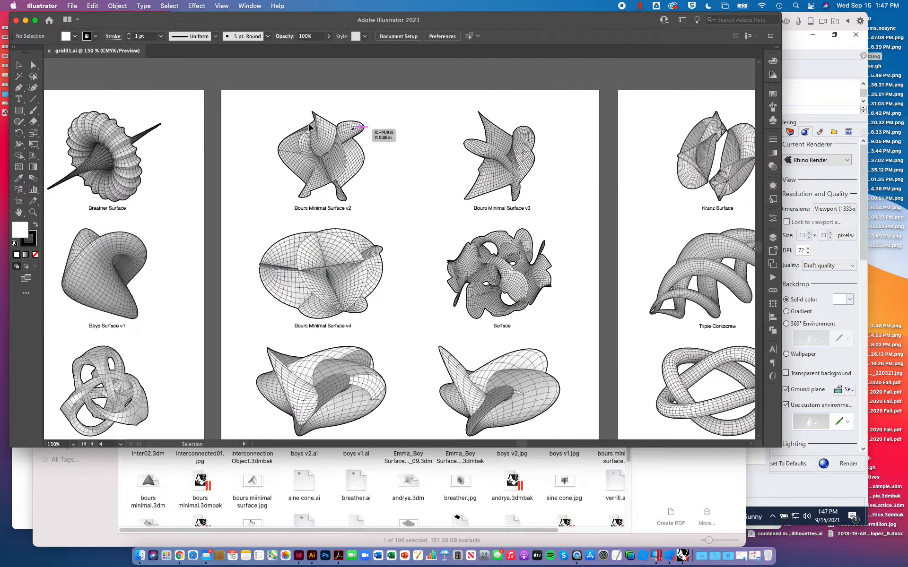
scroll(308, 127, "left", 3)
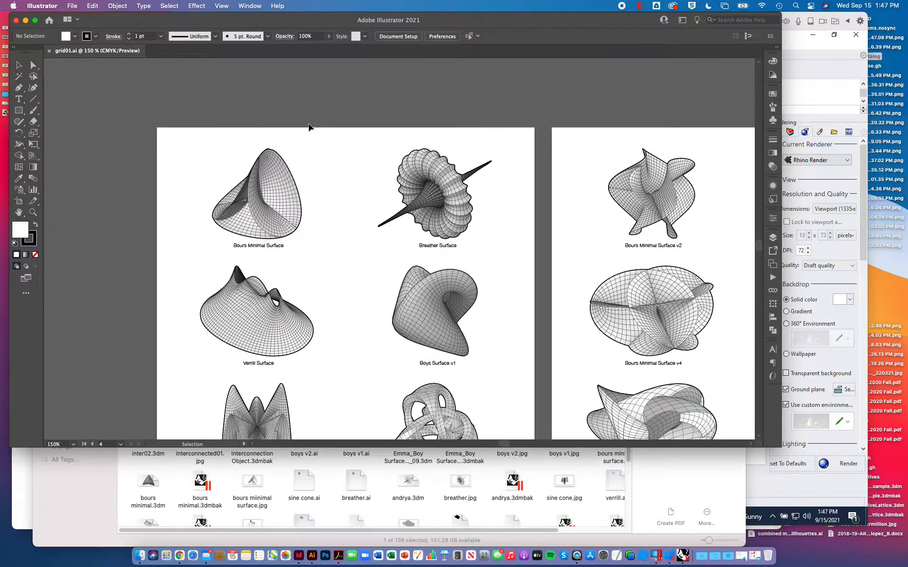
key("super+equal")
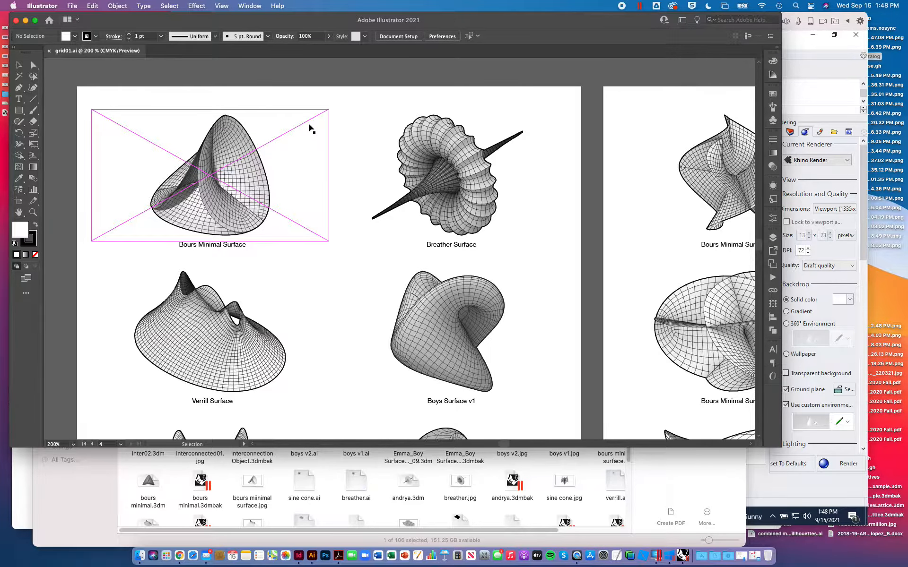
- Examine the surfaces on the first two artboards, from Bours Minimal and Verrill to the Bours variants and Morin surfaces
scroll(429, 260, "down", 2)
scroll(429, 259, "up", 1)
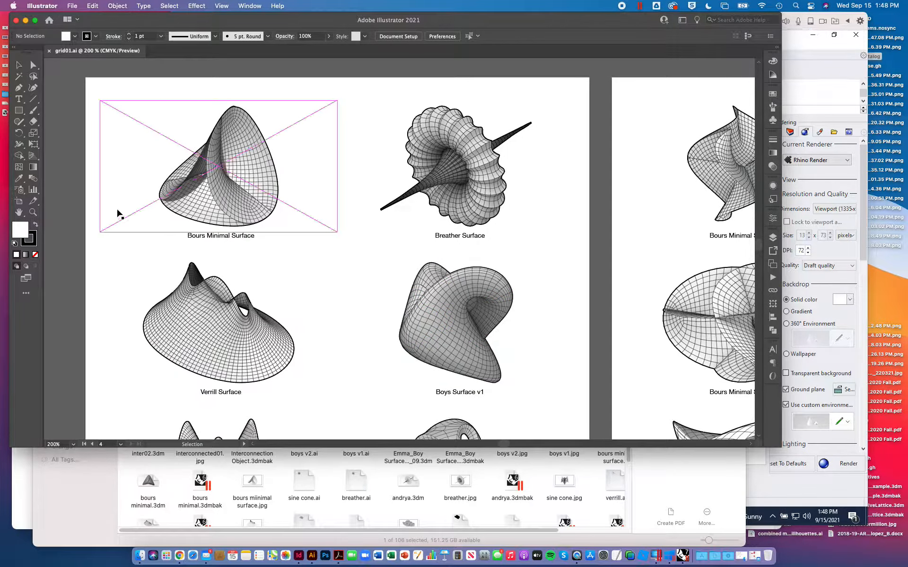
scroll(246, 308, "down", 3)
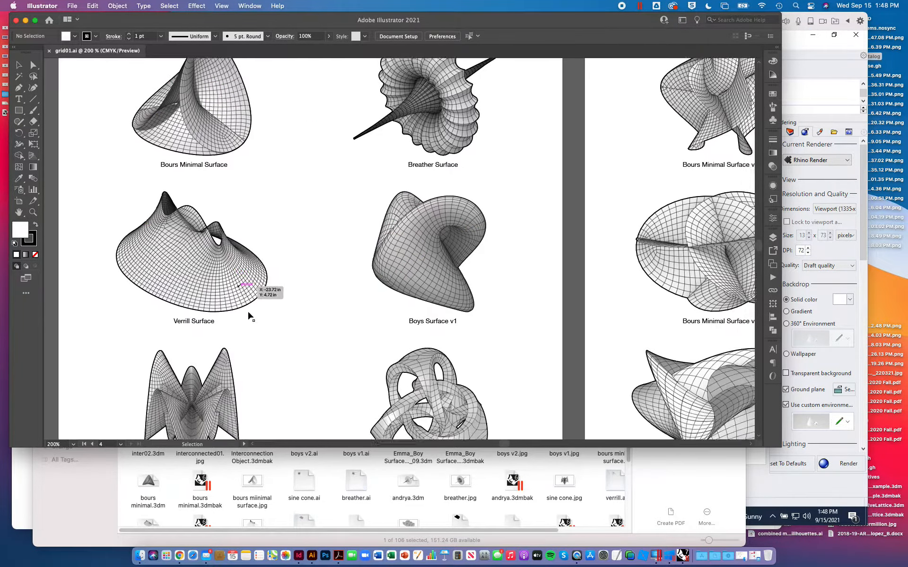
scroll(249, 314, "down", 3)
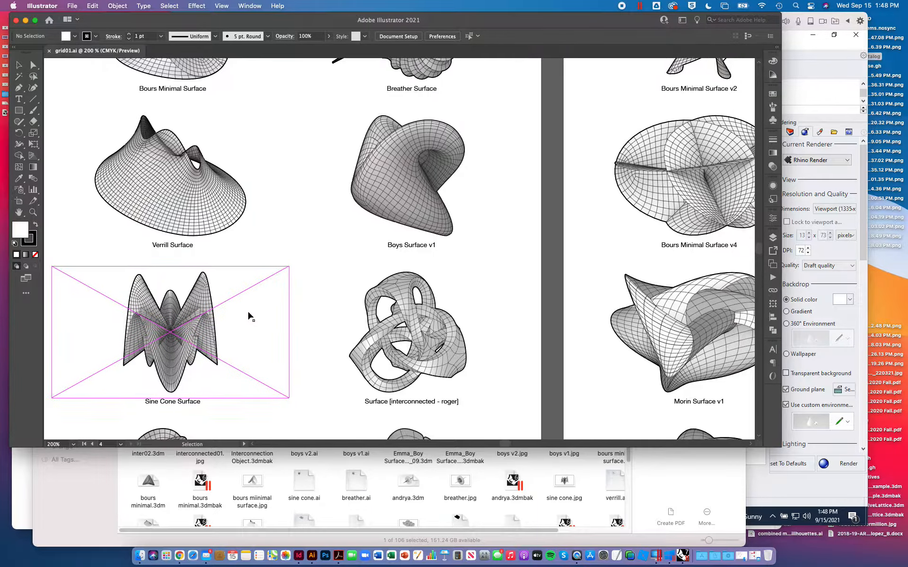
scroll(249, 316, "up", 3)
scroll(249, 316, "right", 5)
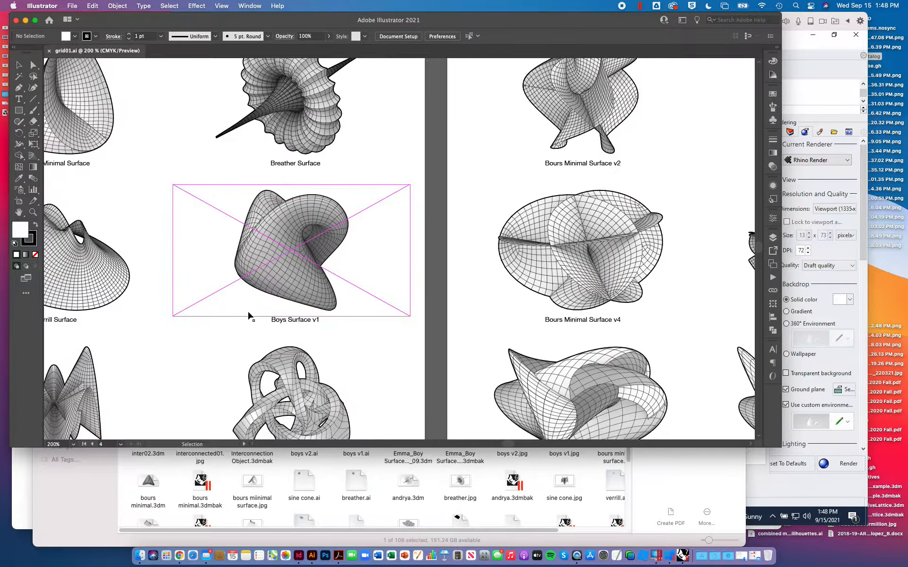
scroll(249, 316, "up", 2)
scroll(249, 315, "right", 8)
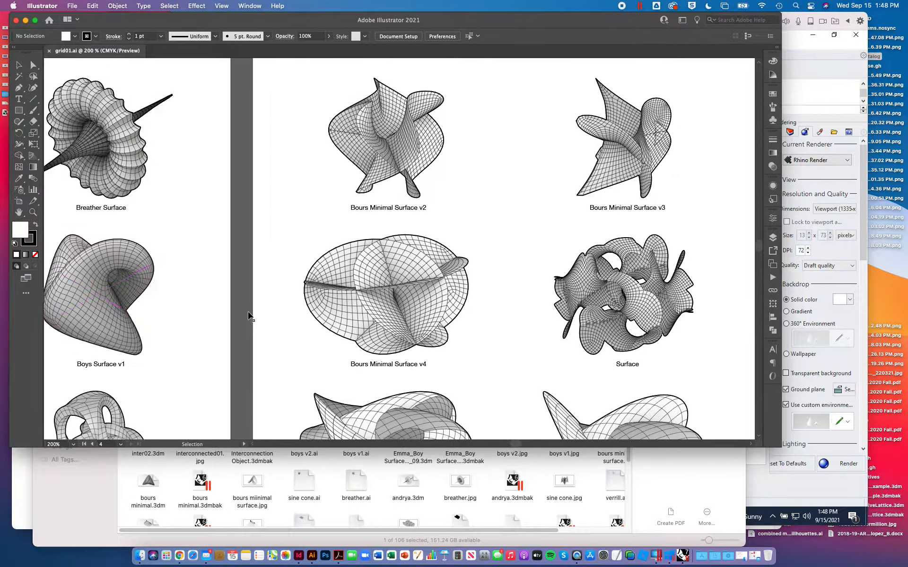
scroll(249, 316, "down", 5)
scroll(249, 316, "right", 6)
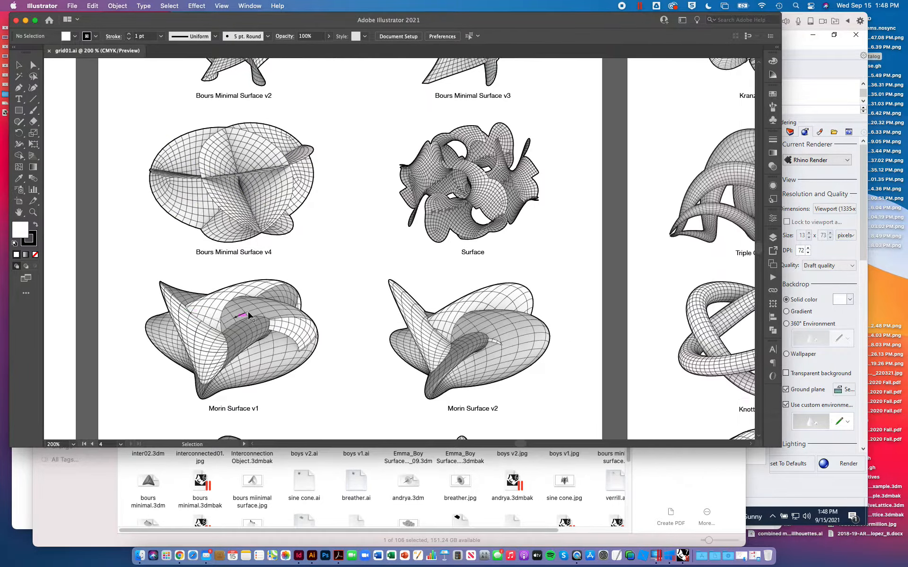
scroll(250, 315, "down", 3)
scroll(249, 316, "right", 10)
scroll(249, 316, "up", 9)
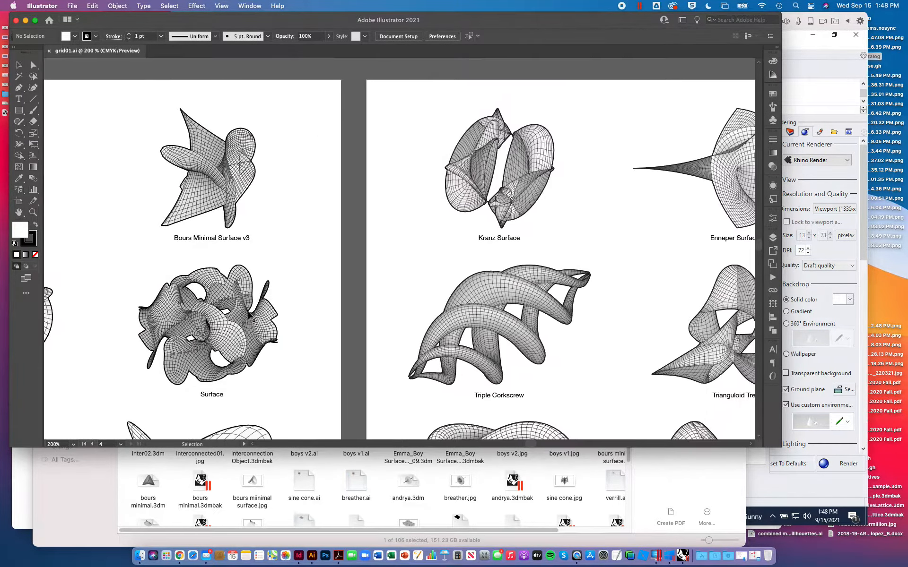
- Examine the surfaces on the third and fourth artboards, from Kranz and Enneper III to Jeener-Klein, Richmond and Twisted Sphere
scroll(249, 316, "right", 12)
scroll(249, 316, "down", 3)
scroll(249, 315, "up", 3)
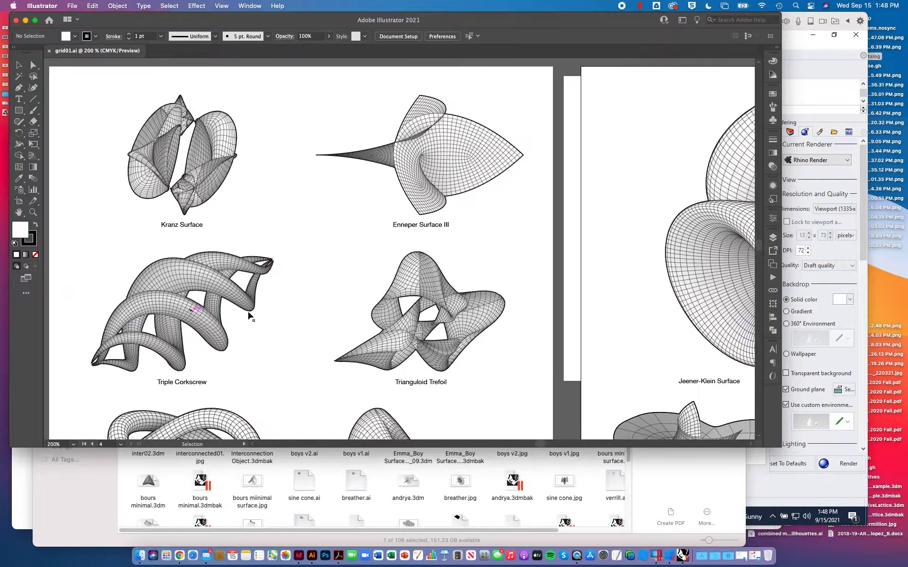
scroll(249, 316, "right", 8)
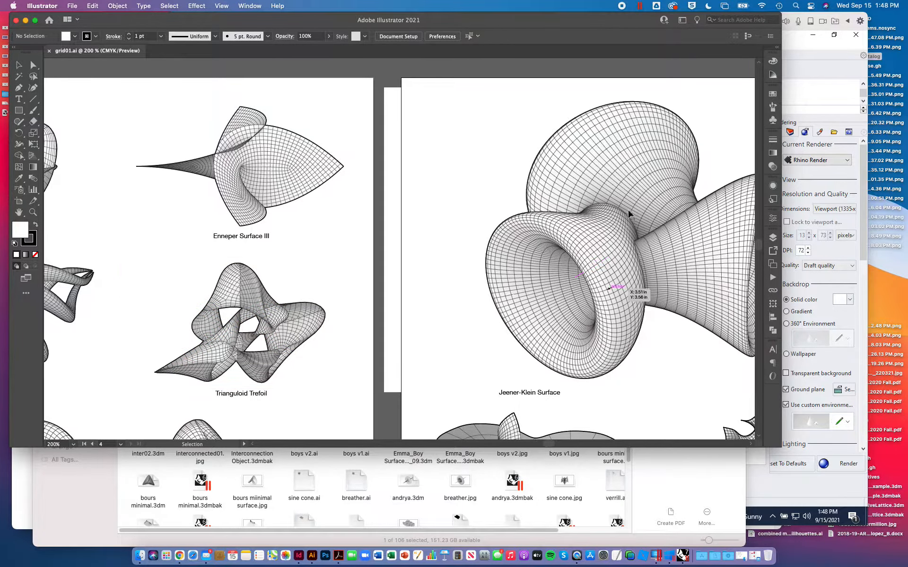
scroll(583, 348, "down", 11)
scroll(584, 347, "right", 6)
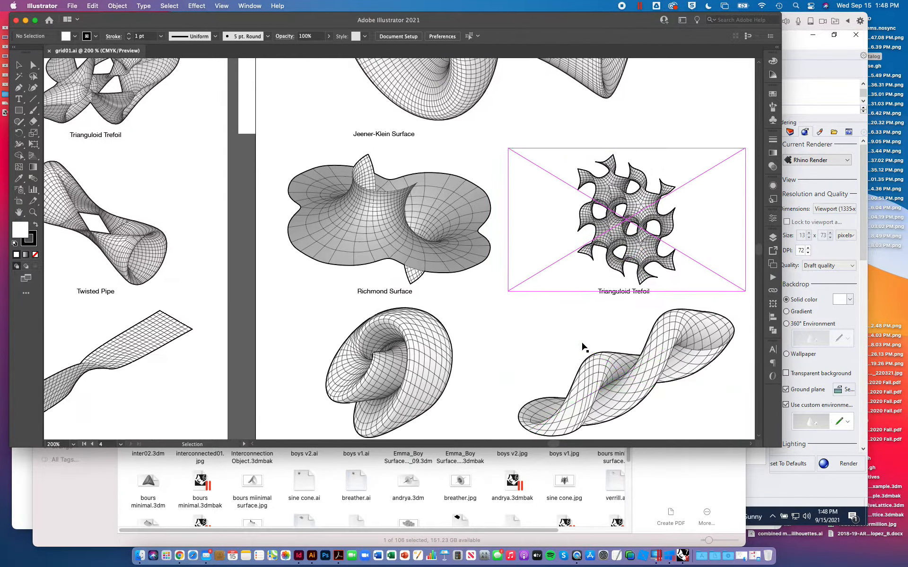
scroll(583, 347, "down", 1)
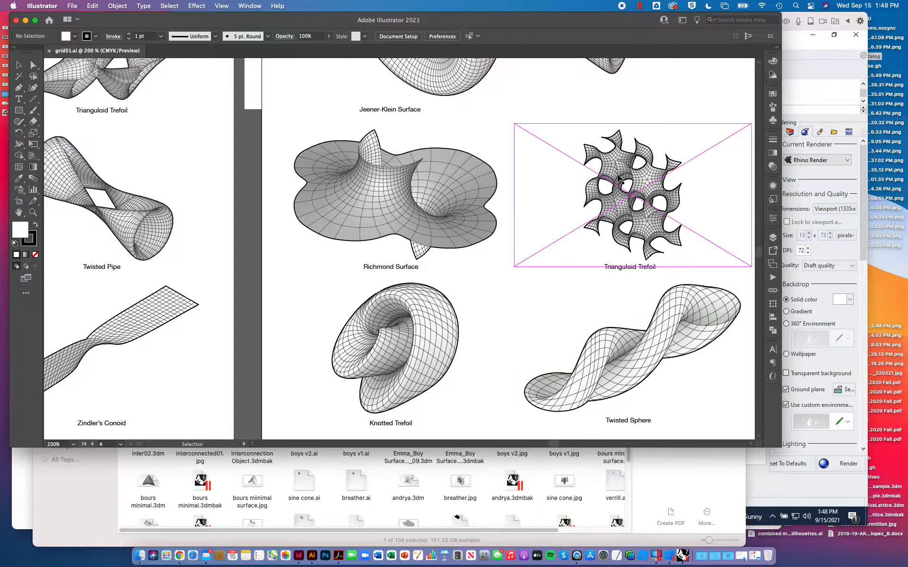
scroll(659, 249, "down", 1)
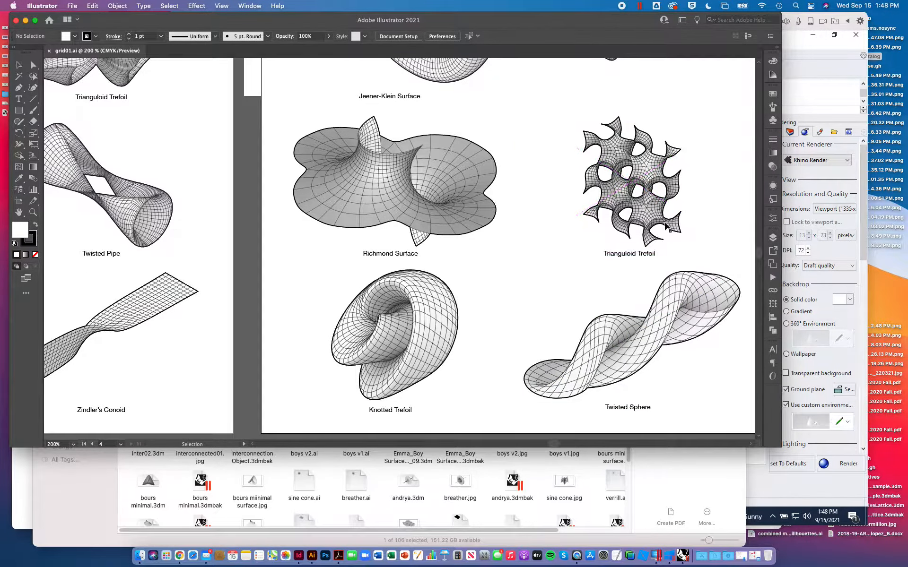
scroll(666, 228, "up", 2)
scroll(667, 228, "right", 1)
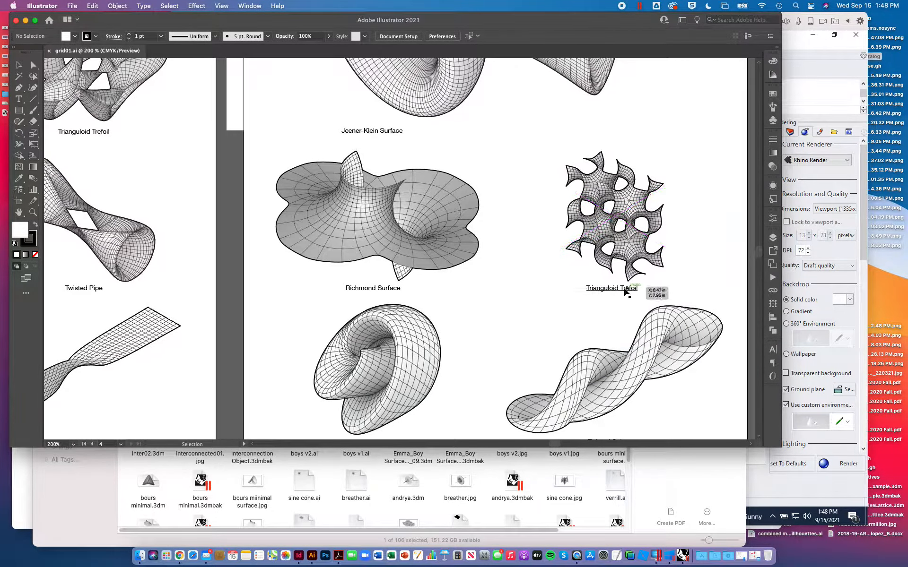
- Select the Trianguloid Trefoil caption on the last artboard and compare the lower rows of the third and fourth artboards
left_click(628, 289)
scroll(624, 292, "down", 1)
scroll(626, 293, "down", 5)
scroll(627, 293, "left", 1)
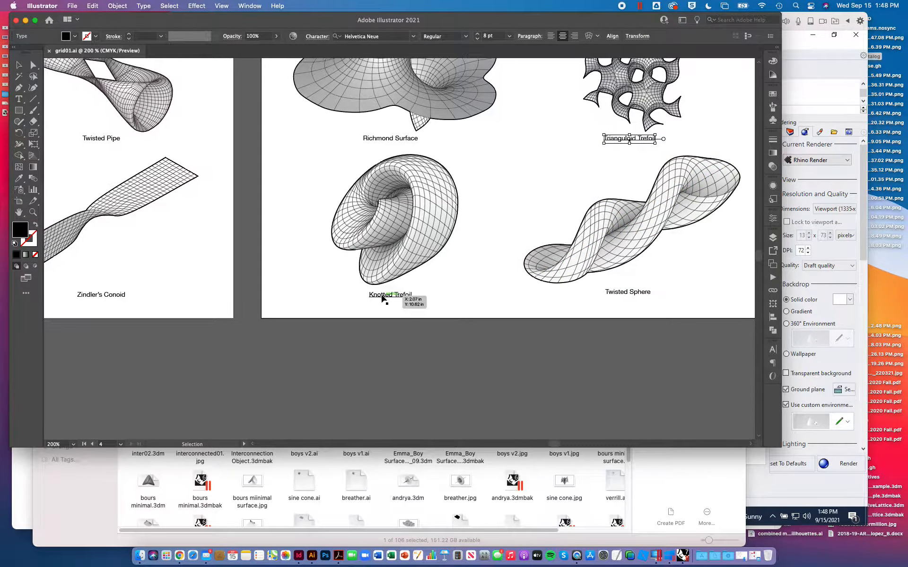
scroll(383, 298, "left", 4)
scroll(383, 298, "up", 1)
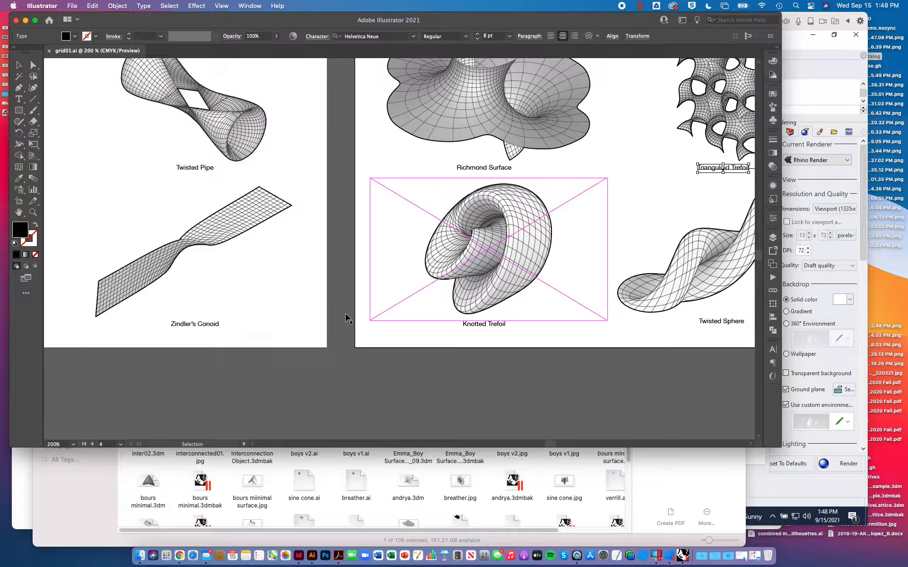
scroll(346, 316, "left", 9)
scroll(347, 317, "up", 2)
scroll(347, 317, "down", 8, "alt")
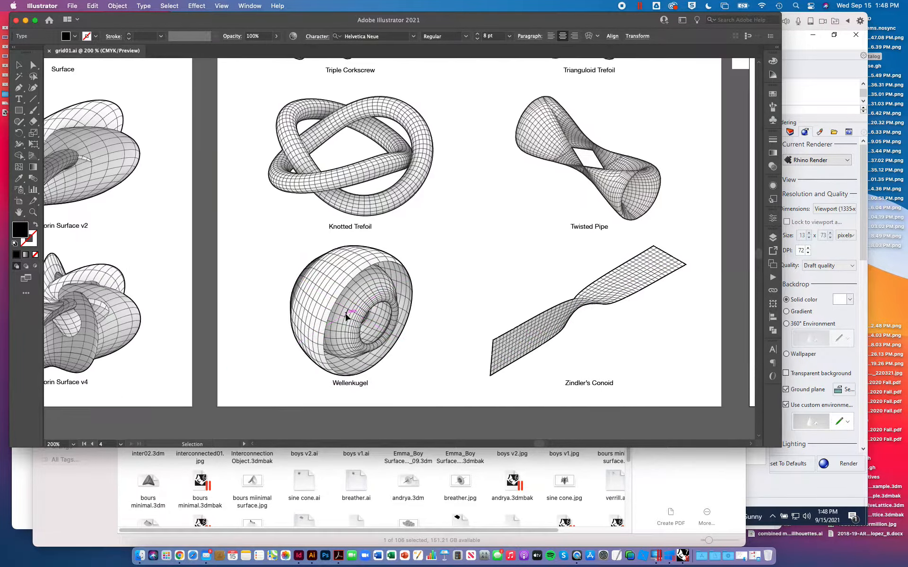
- Look over the whole surface catalog, close grid01.ai and close the Illustrator window
scroll(346, 316, "down", 8, "alt")
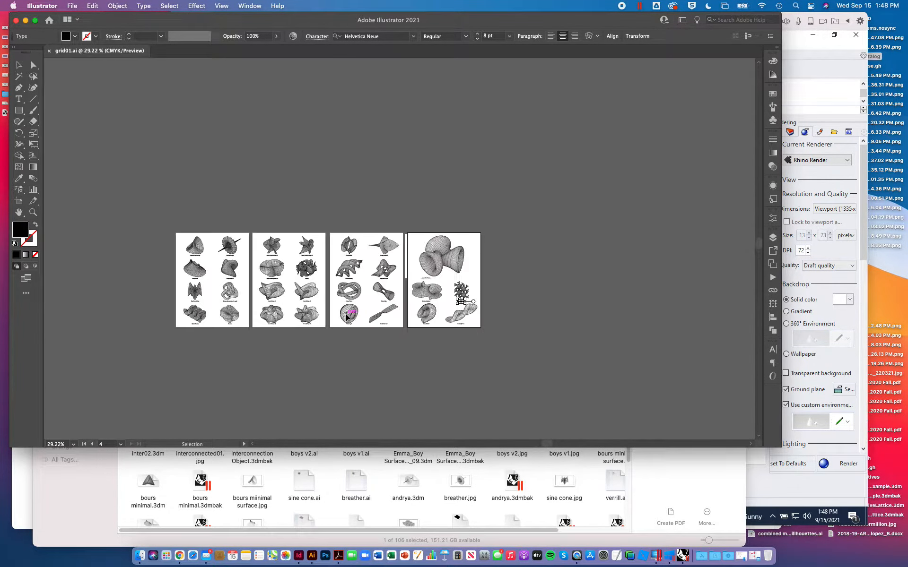
scroll(208, 274, "up", 8, "alt")
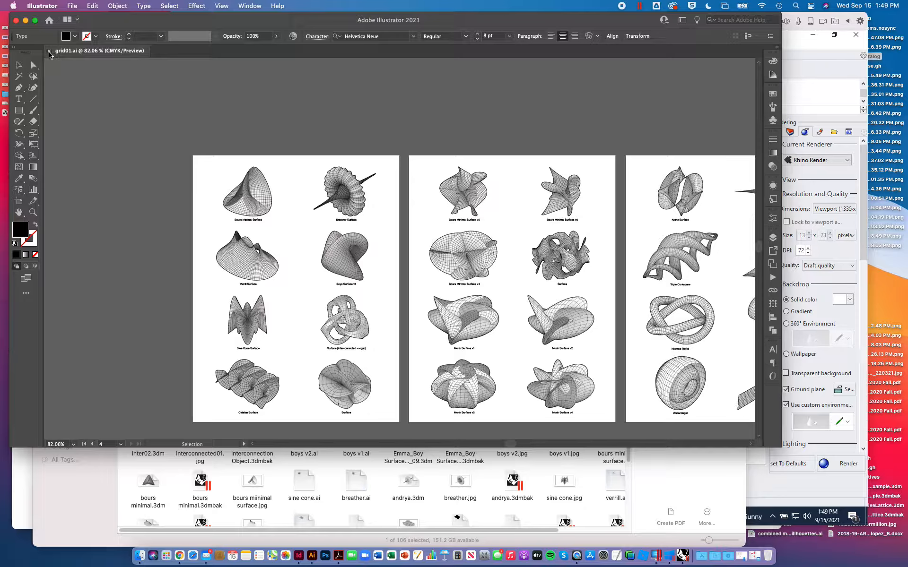
left_click(49, 51)
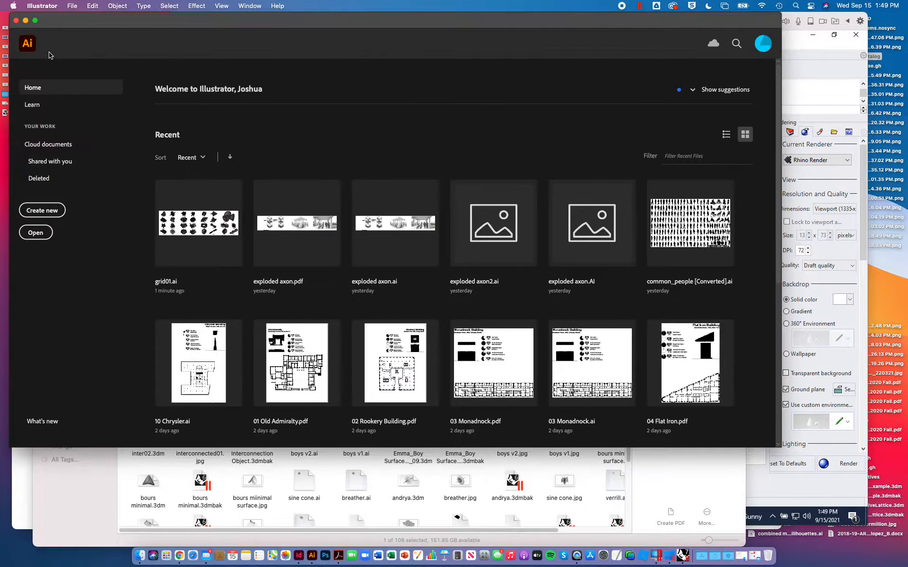
left_click(16, 20)
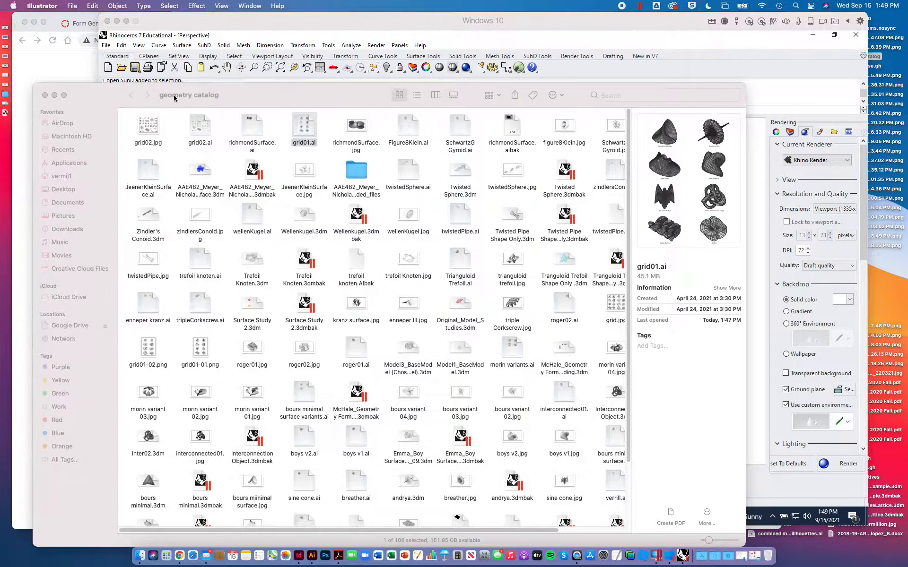
- Preview grid02.jpg from the geometry catalog folder and close the preview
left_click(108, 103)
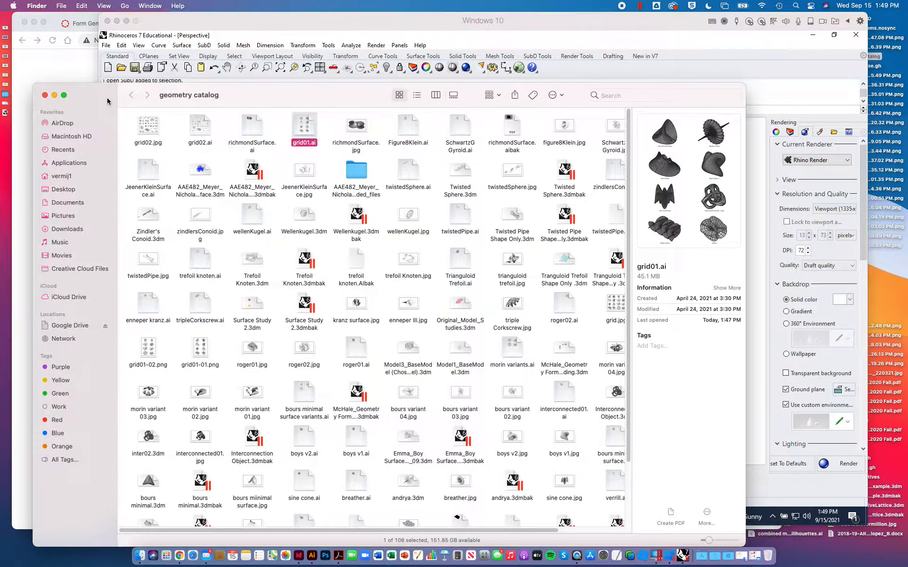
left_click(150, 133)
key("space")
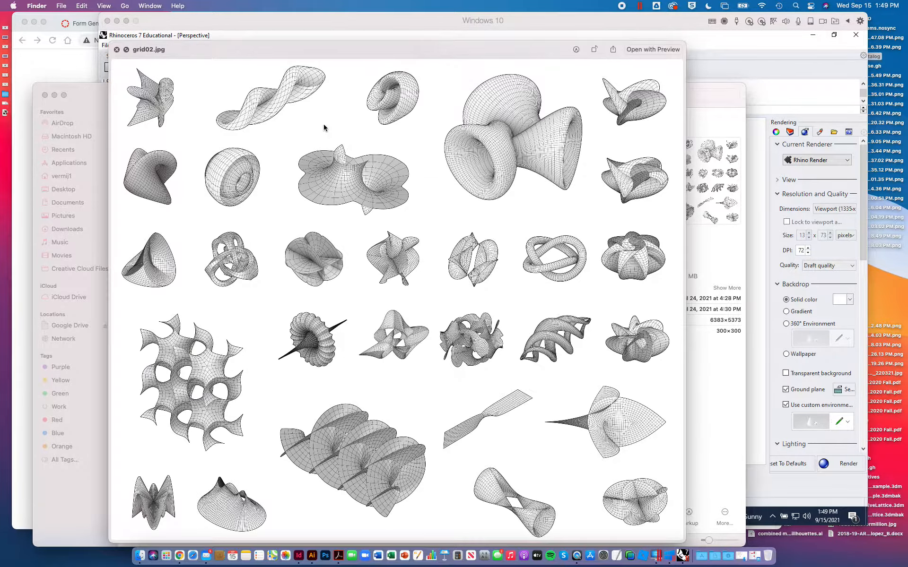
key("space")
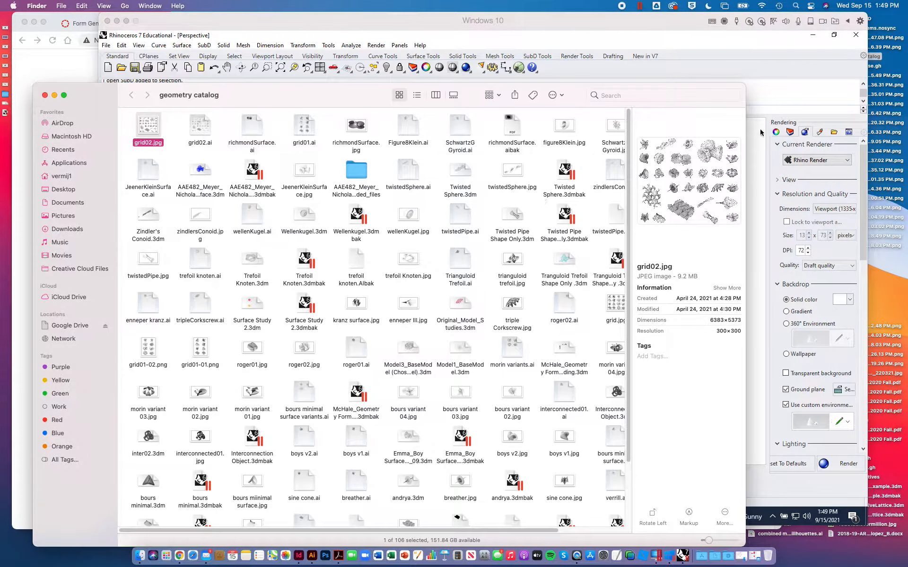
- Switch to the Rhino window and set the Perspective viewport to the isometric NE view
left_click(662, 23)
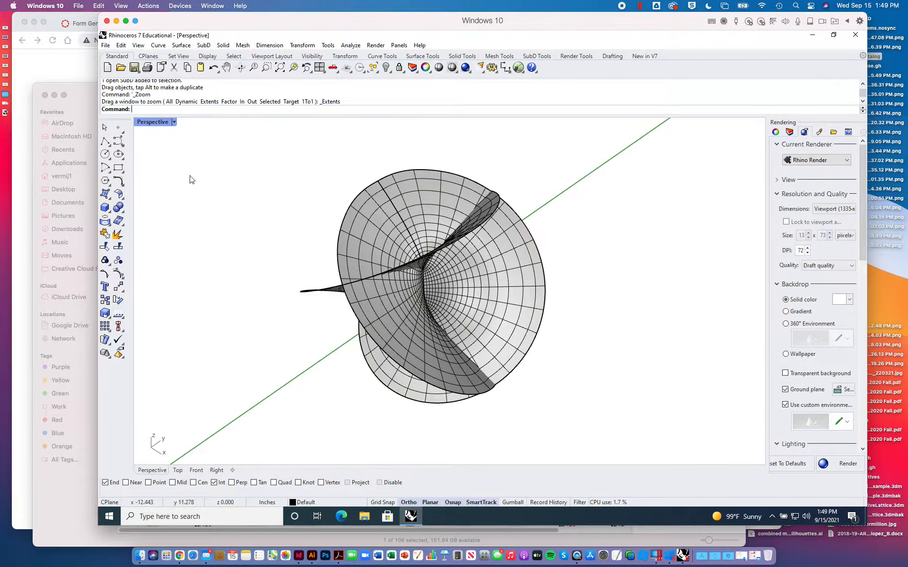
scroll(314, 240, "down", 10)
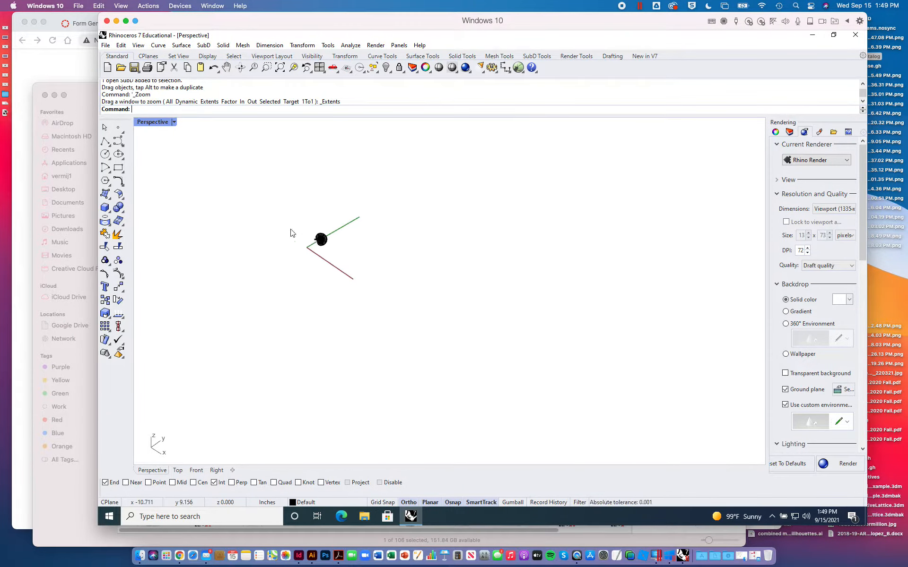
left_click(174, 122)
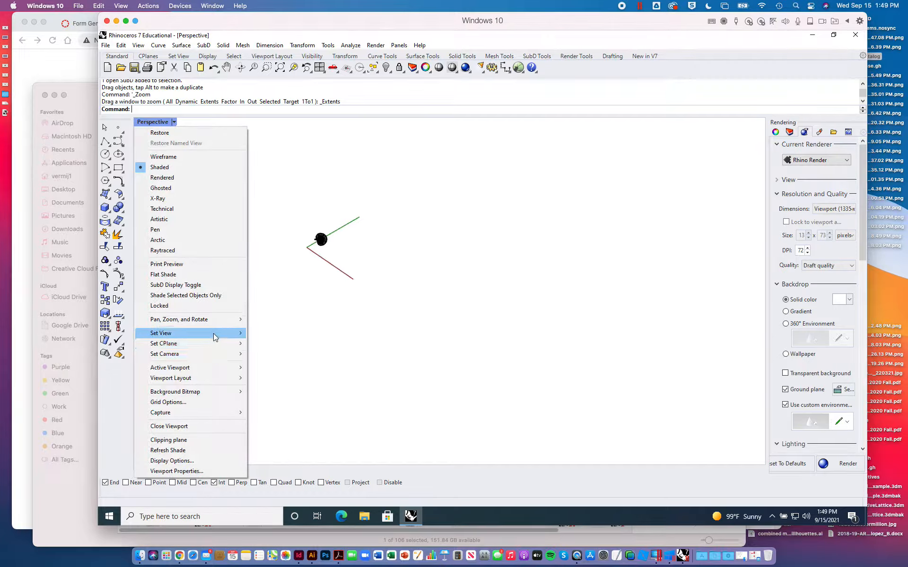
mouse_move(214, 338)
mouse_move(307, 430)
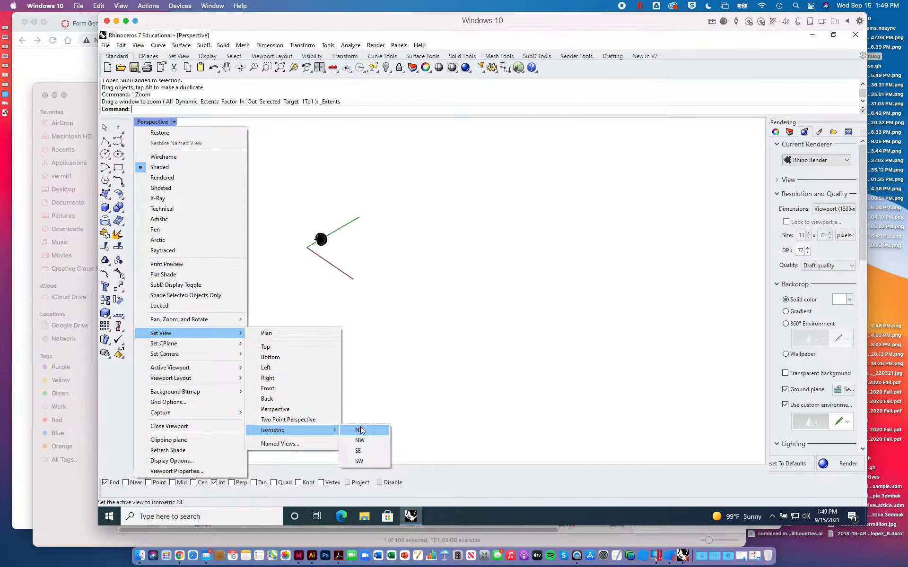
left_click(362, 430)
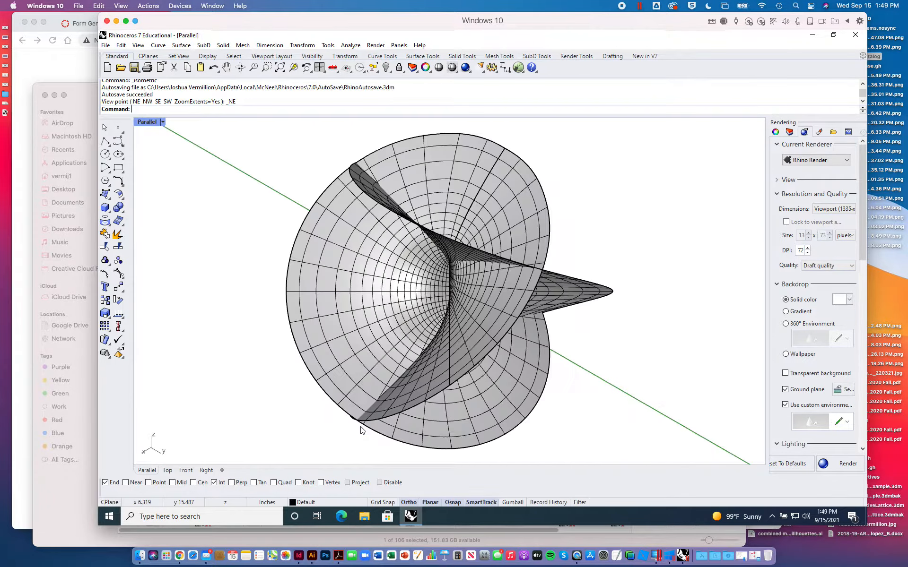
- Change the viewport to the isometric NW view
left_click(160, 122)
mouse_move(227, 337)
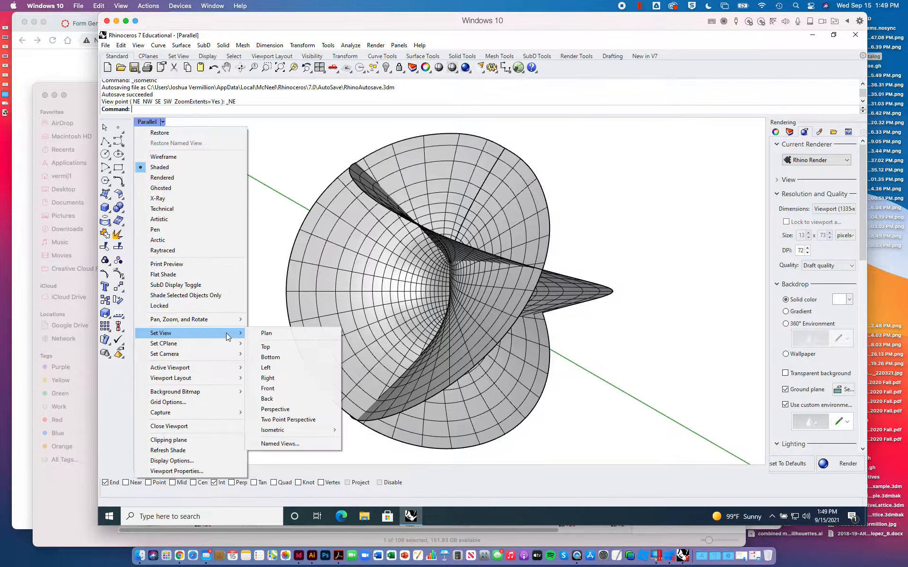
mouse_move(308, 431)
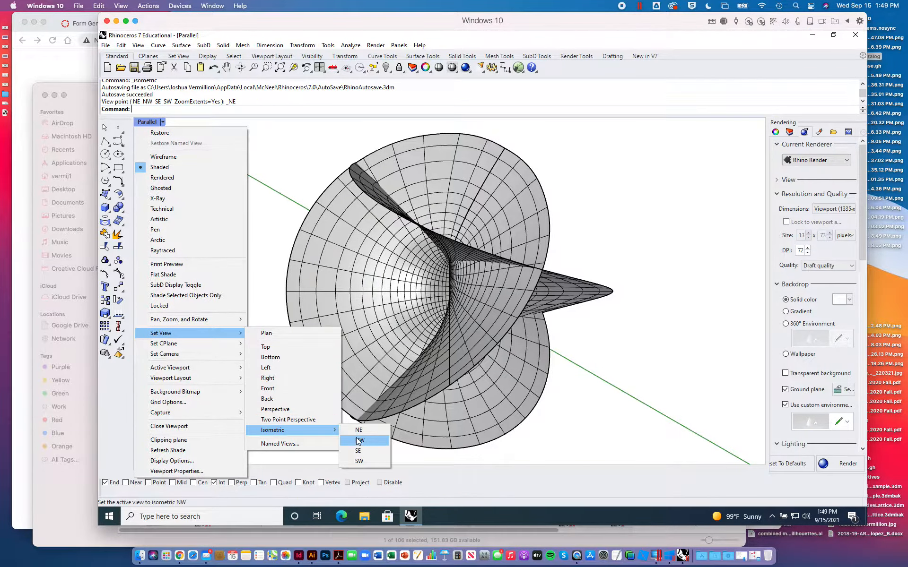
left_click(359, 440)
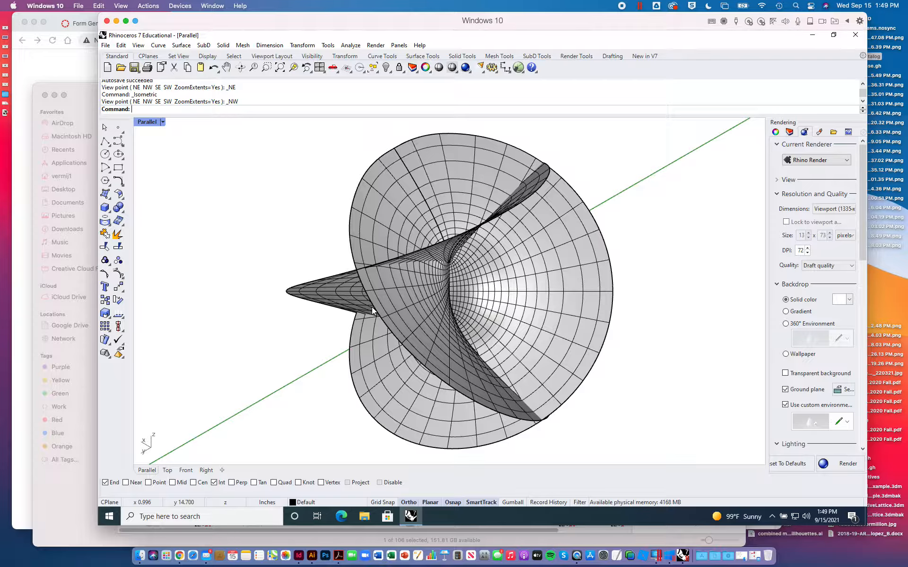
- Try to find where the surface crosses itself using the Intersect command
type("Interseec")
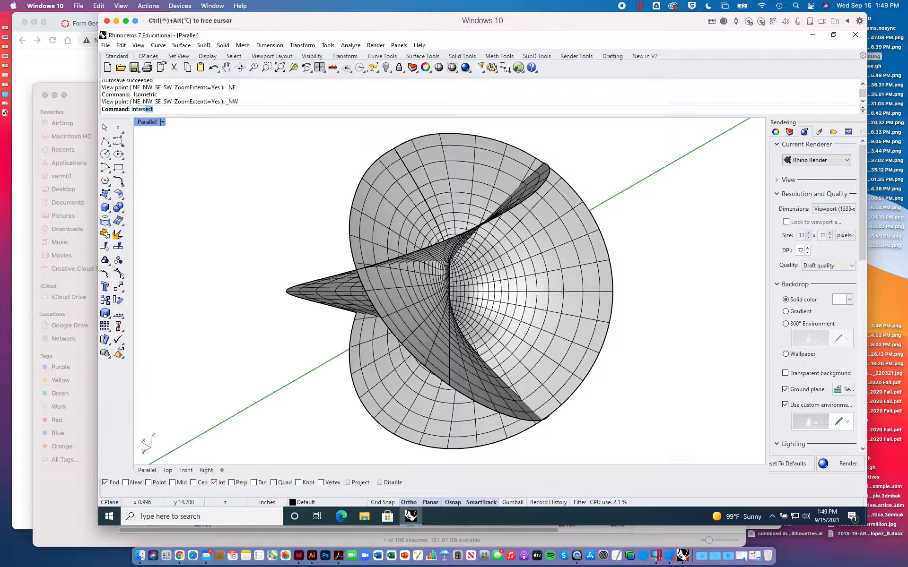
type("t")
key("Return")
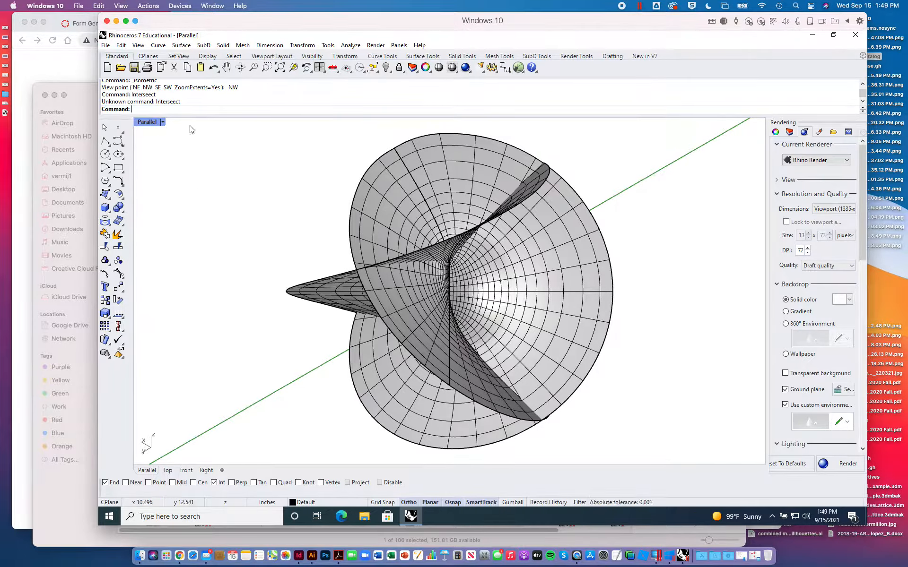
type("Intersect")
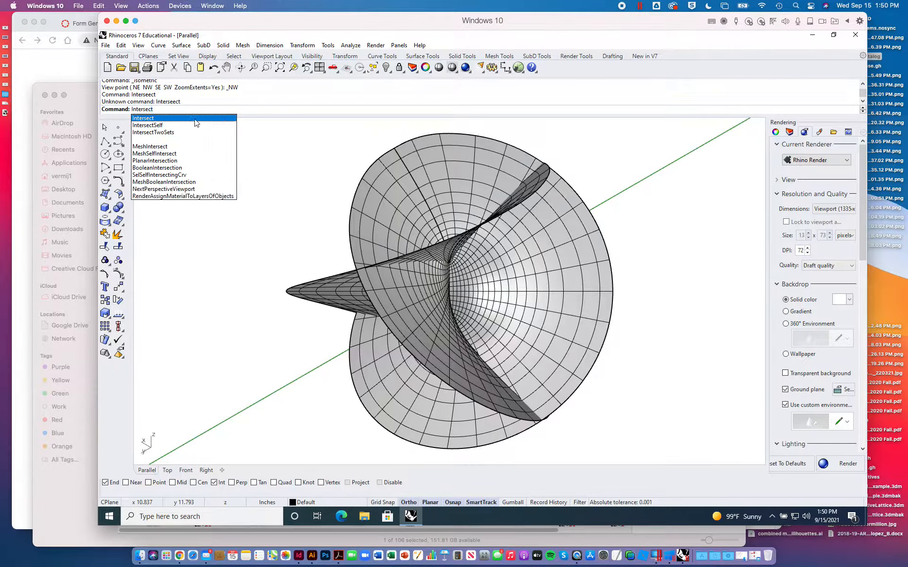
key("Return")
left_click(398, 225)
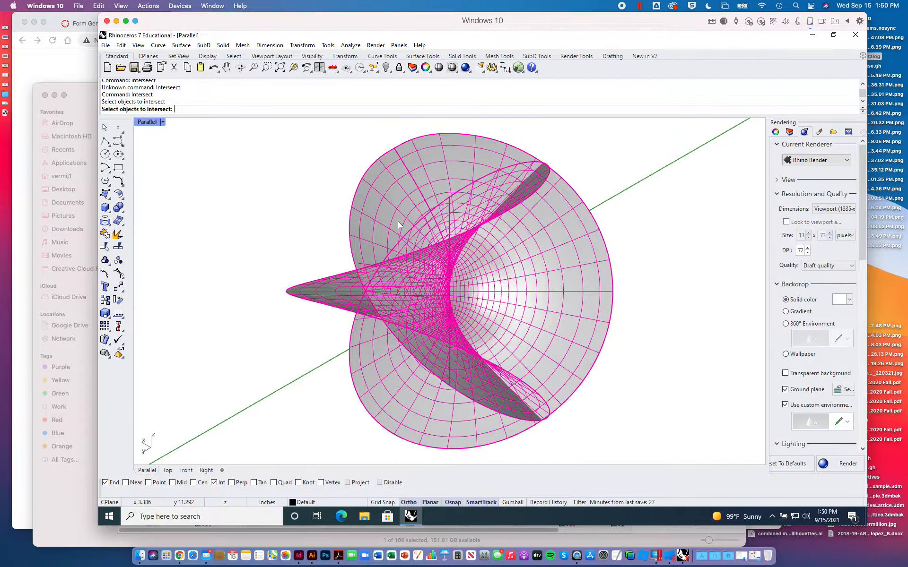
key("Return")
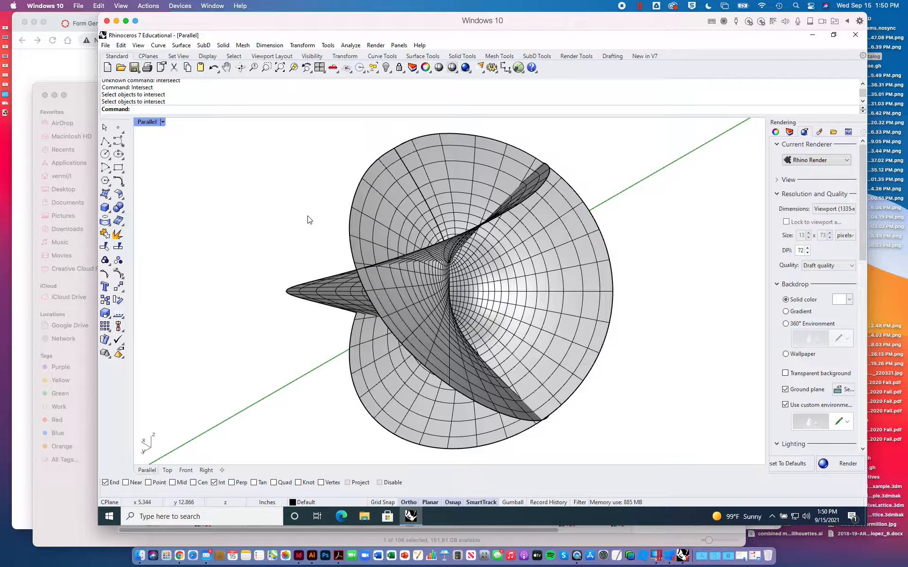
- Try the IntersectSelf command on one edge curve of the surface
type("SelFace")
key("BackSpace")
key("BackSpace")
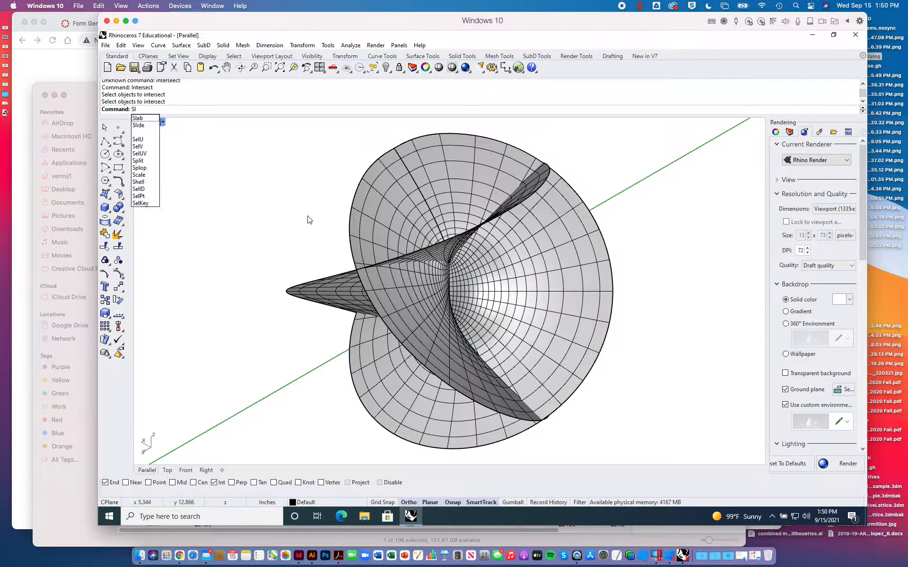
type("elF")
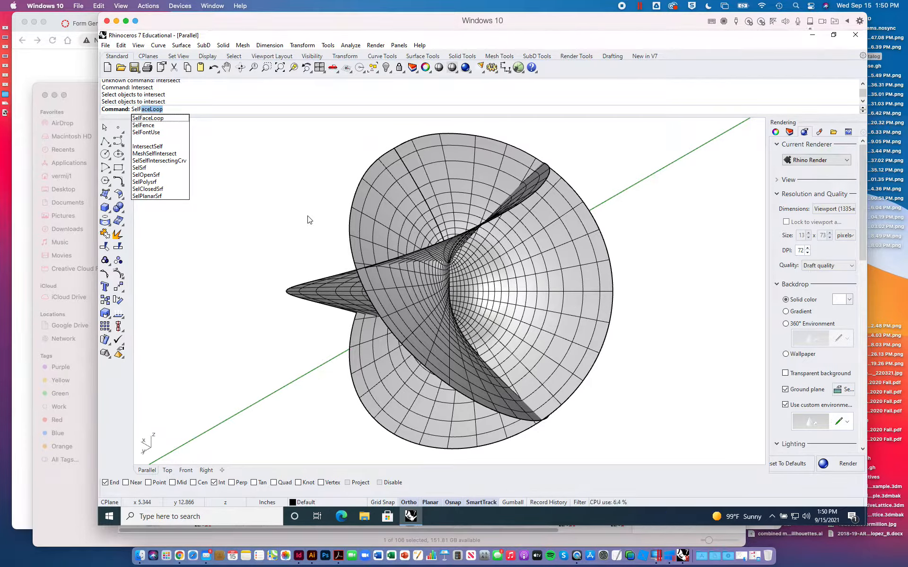
key("Down")
key("Down")
key("Down")
key("Return")
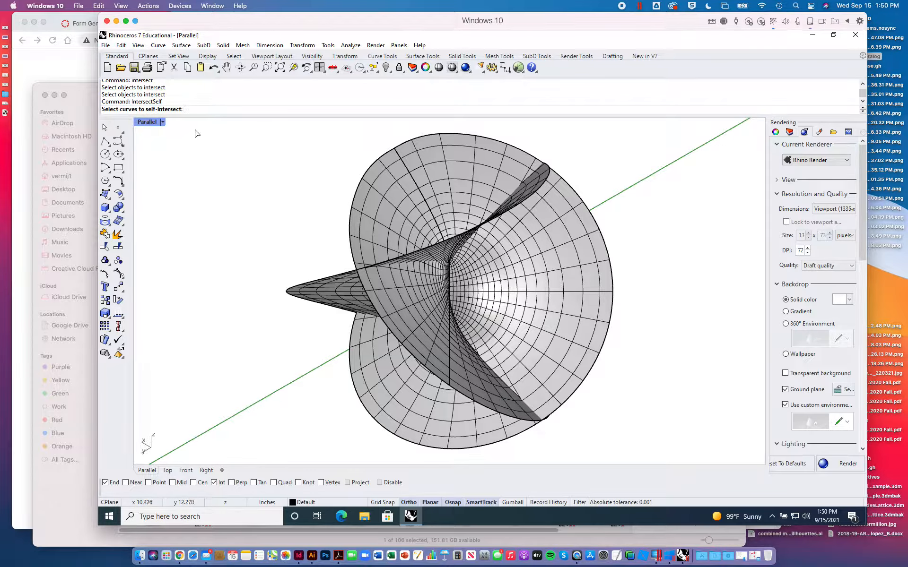
left_click(384, 205)
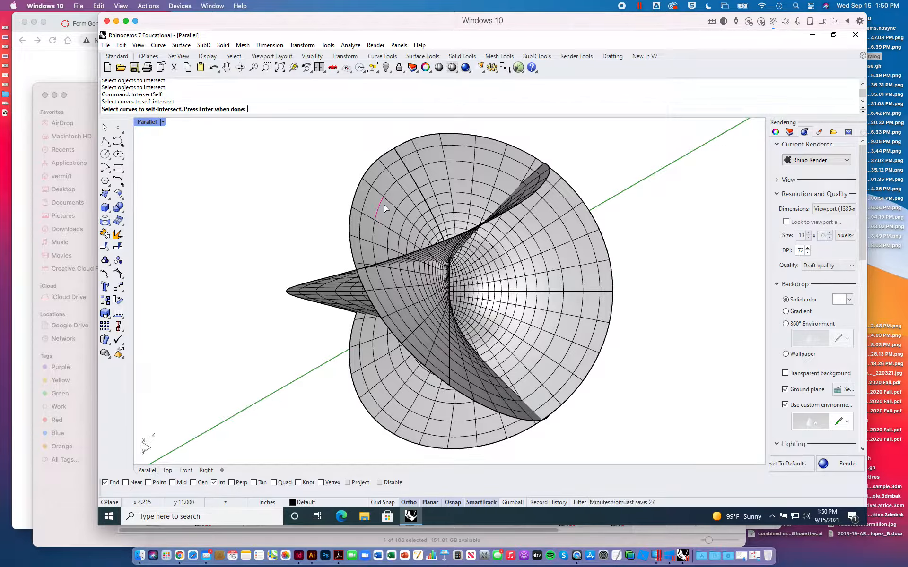
key("Return")
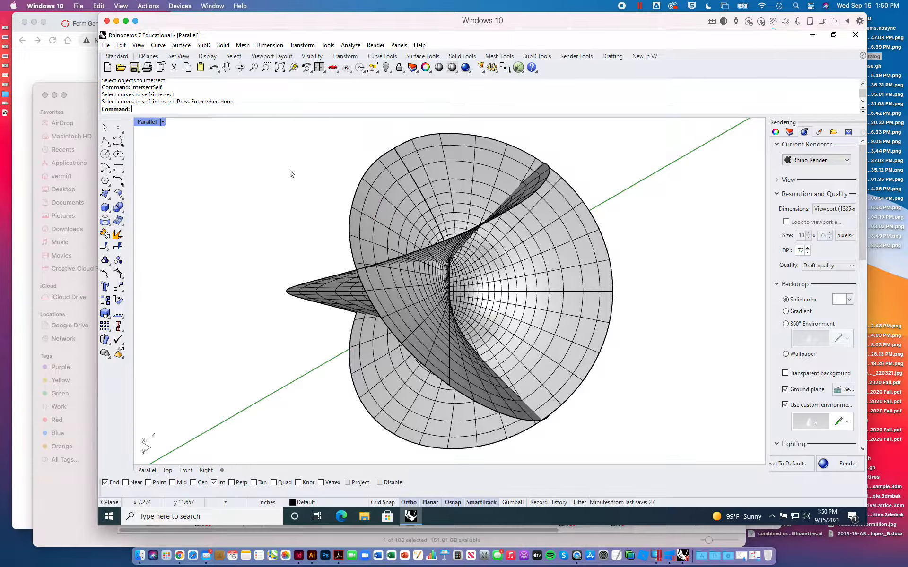
- Compute the surface's self-intersection curves with MeshSelfIntersect and delete the resulting curves
type("Intes")
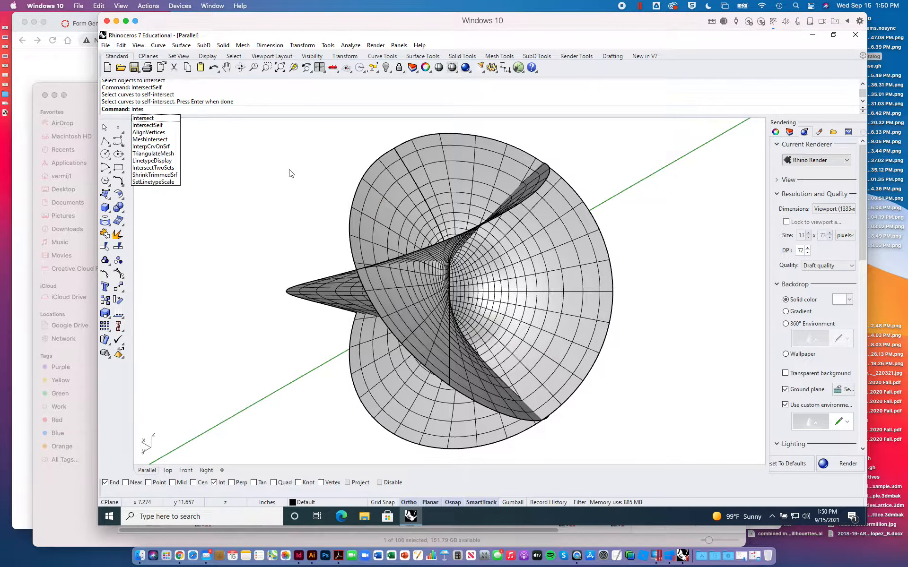
key("BackSpace")
type("rsect")
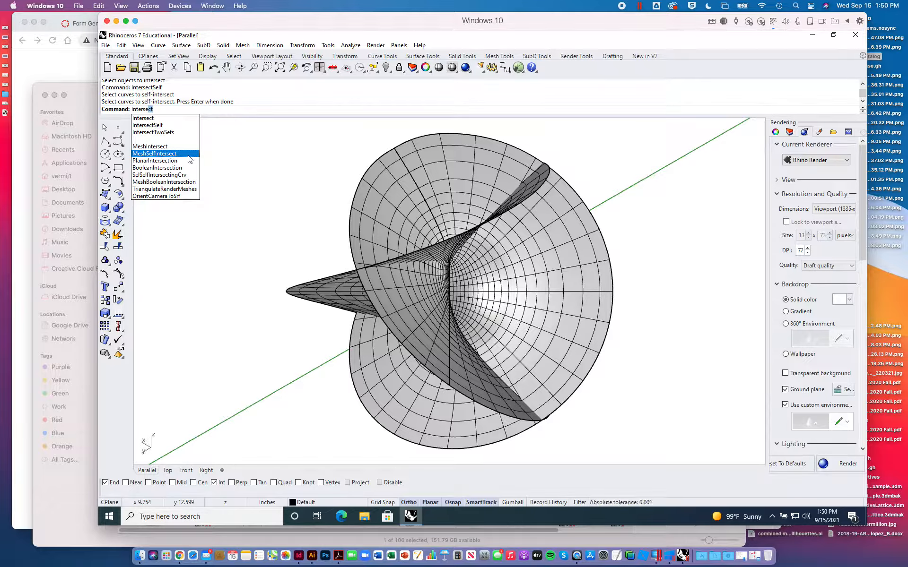
left_click(181, 157)
left_click(406, 232)
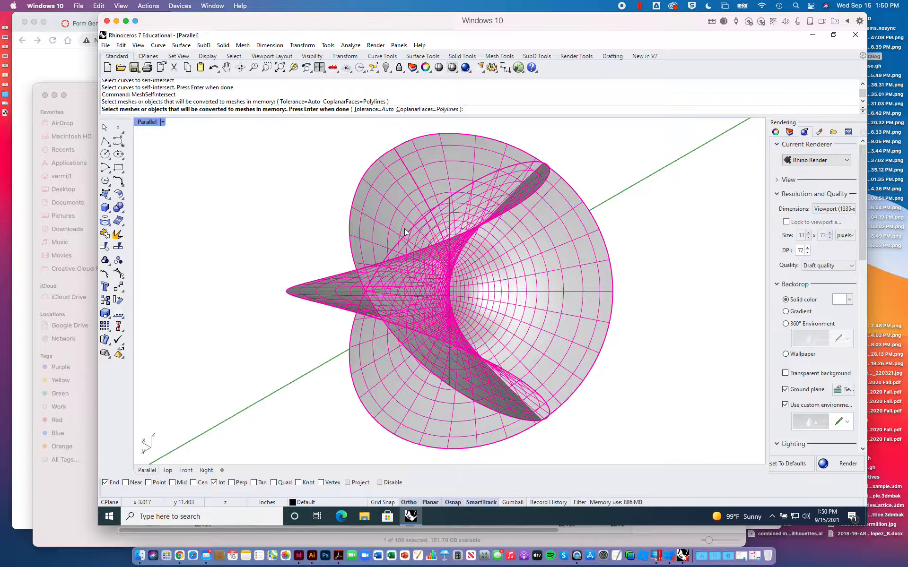
key("Return")
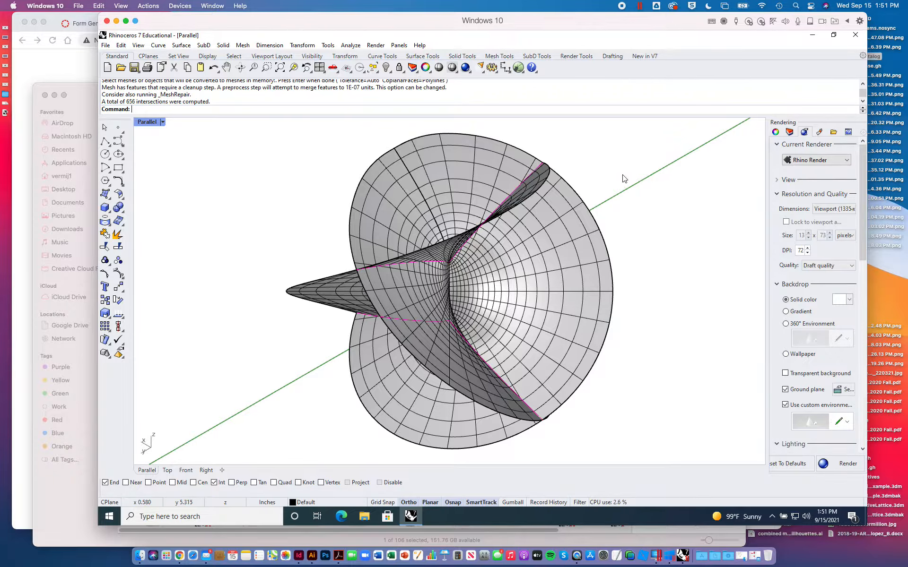
key("Delete")
- Create a Make2D drawing of the surface from the Parallel view on layer Make2D and show it in the four-viewport layout
type("Make2D")
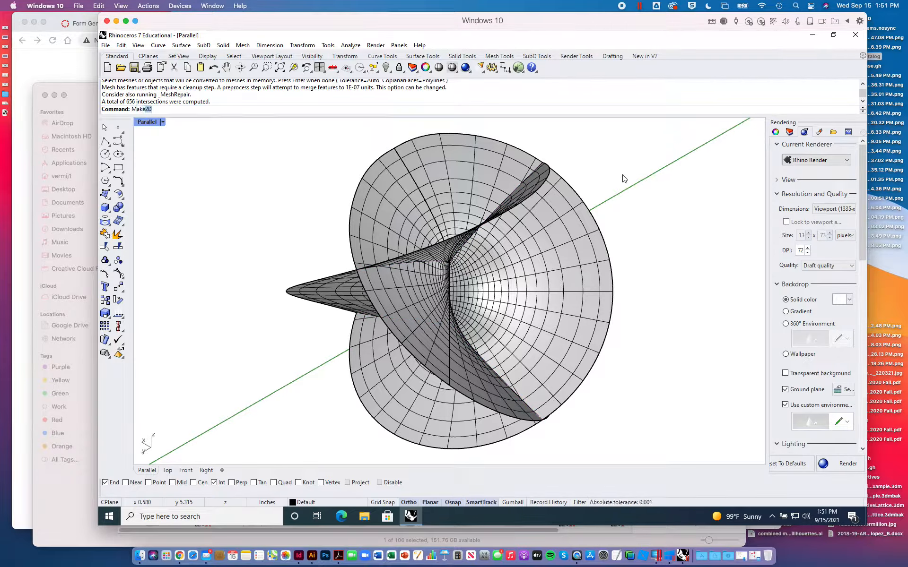
key("Return")
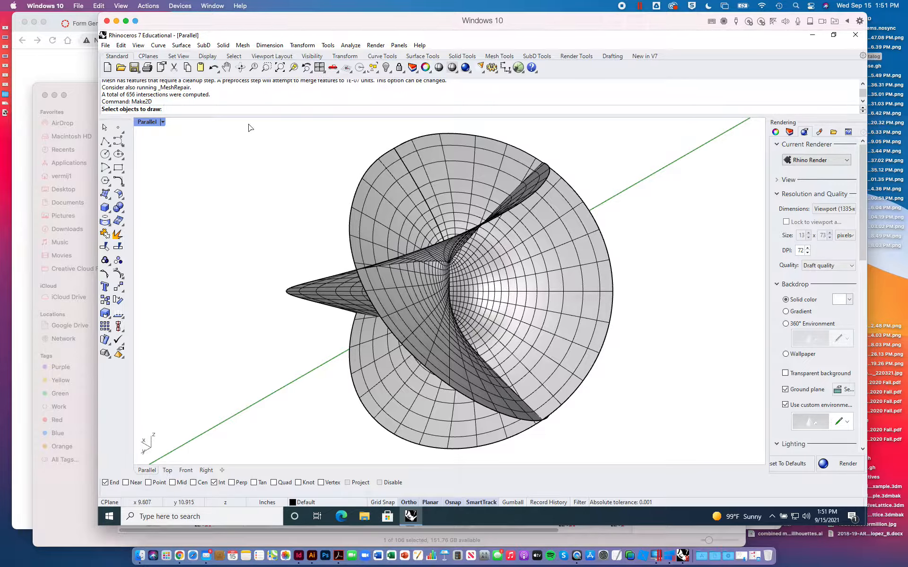
left_click_drag(249, 124, 652, 459)
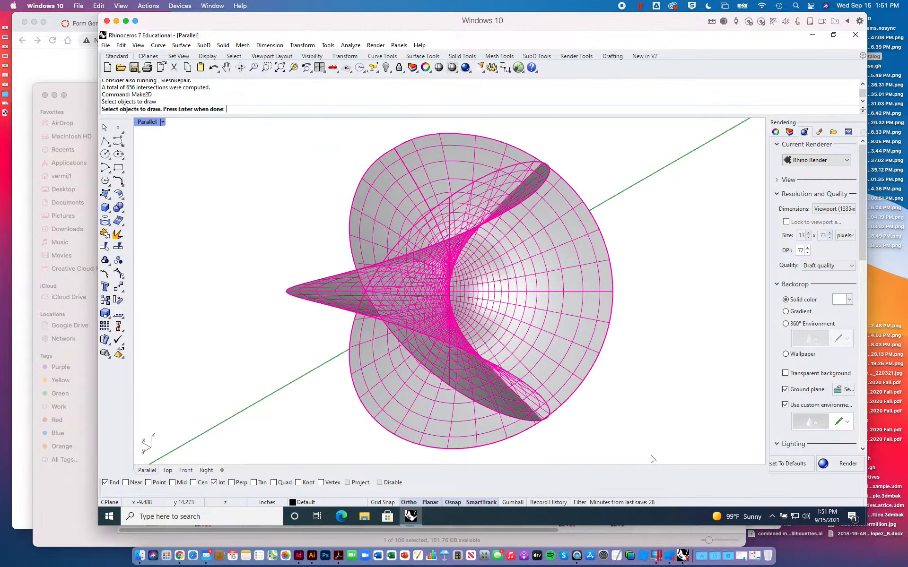
key("Return")
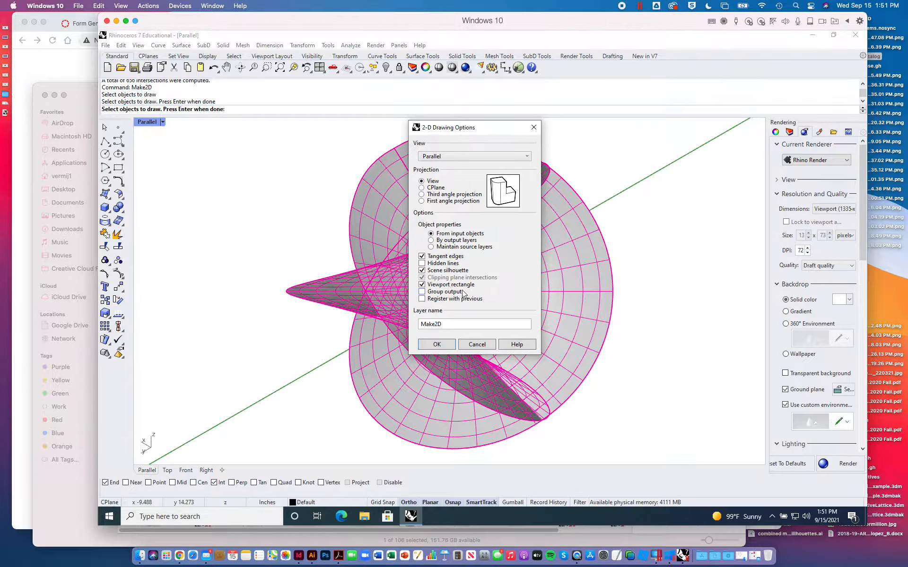
left_click(436, 345)
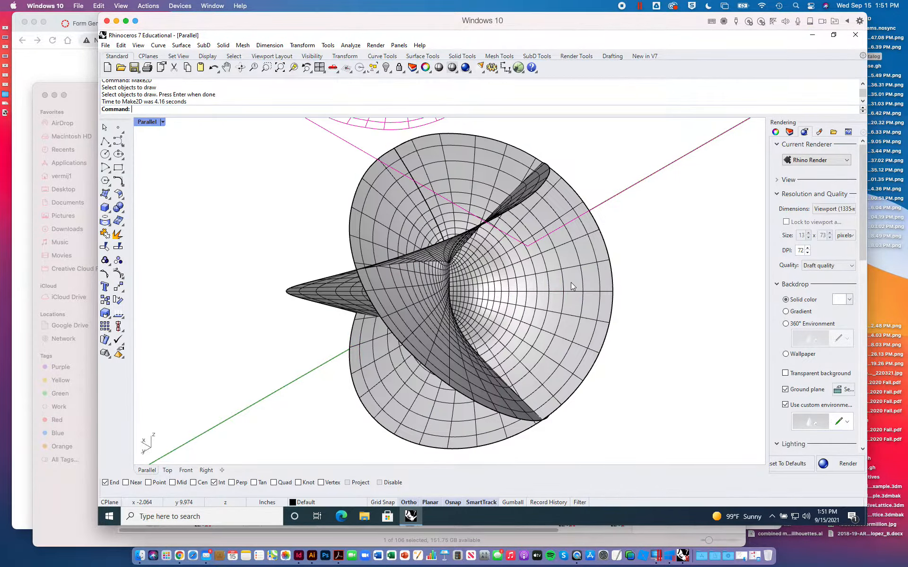
double_click(152, 124)
scroll(310, 208, "down", 10)
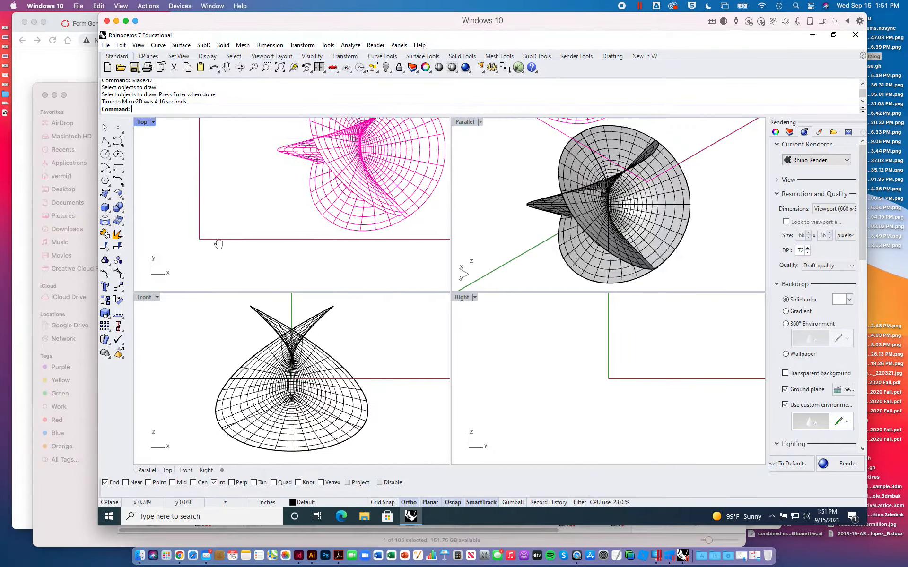
- Move the isometric Make2D drawing about 32 inches in the positive x direction in the Top view
scroll(331, 212, "up", 8)
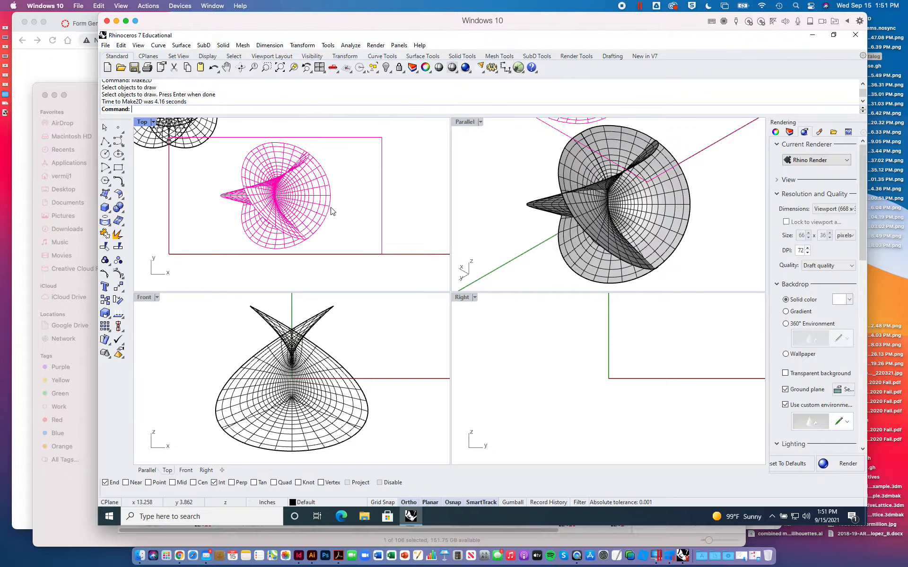
scroll(331, 212, "up", 10)
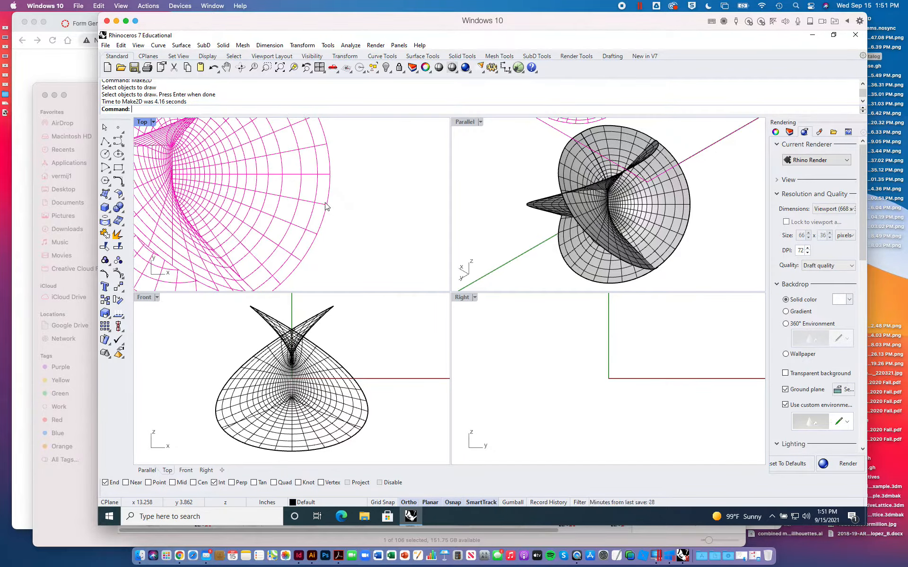
scroll(320, 203, "down", 3)
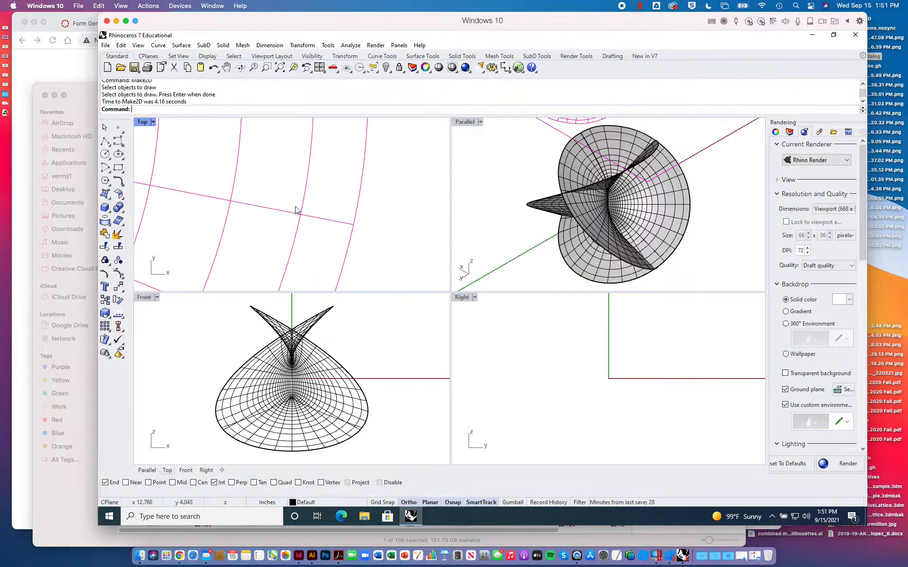
scroll(297, 210, "down", 8)
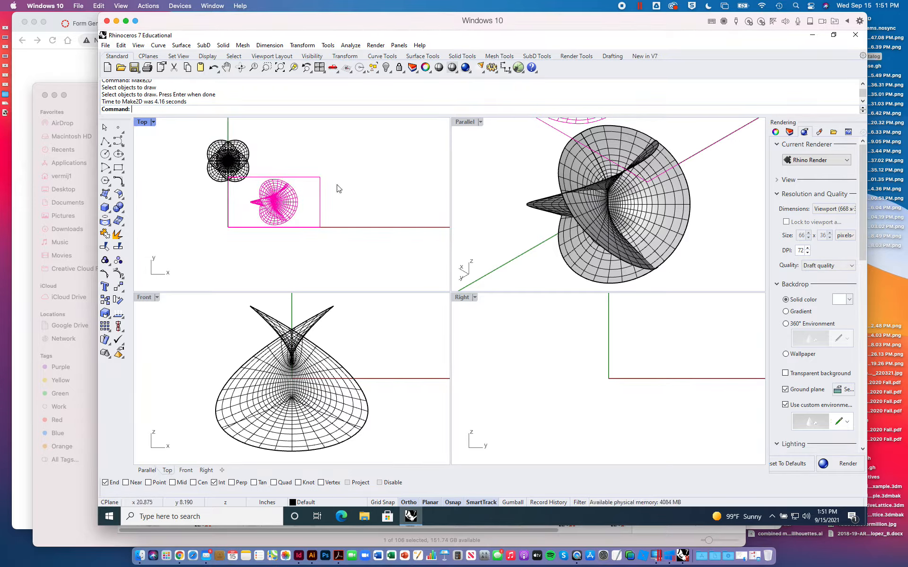
left_click(118, 286)
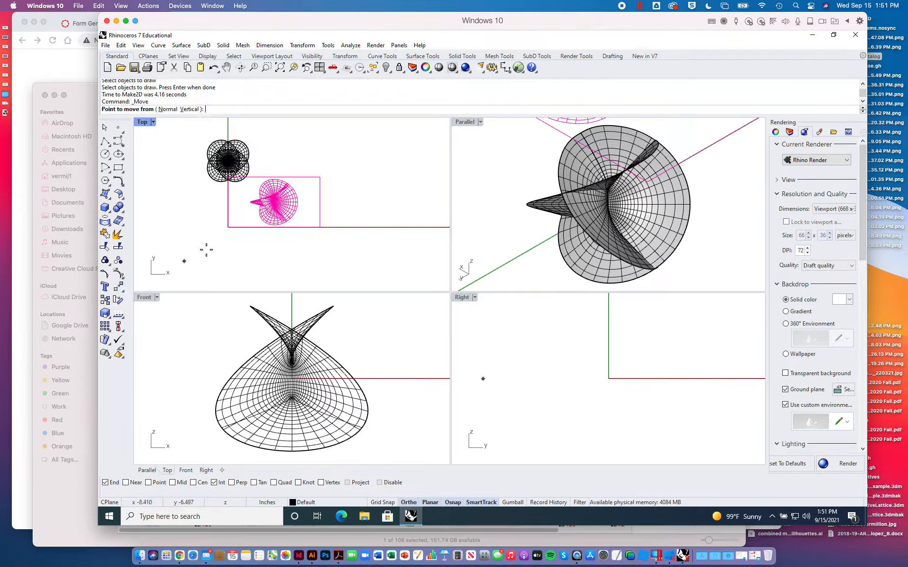
left_click(206, 250)
left_click(373, 252)
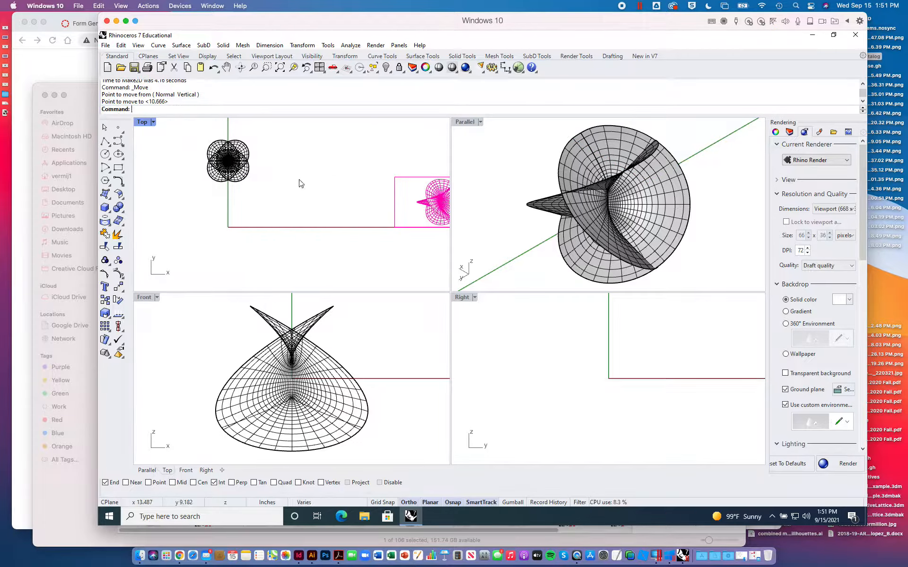
key("Escape")
- Create a Make2D drawing of the surface and its curves from the Top view on layer Make2D
right_click_drag(300, 183, 331, 213)
scroll(284, 189, "up", 6)
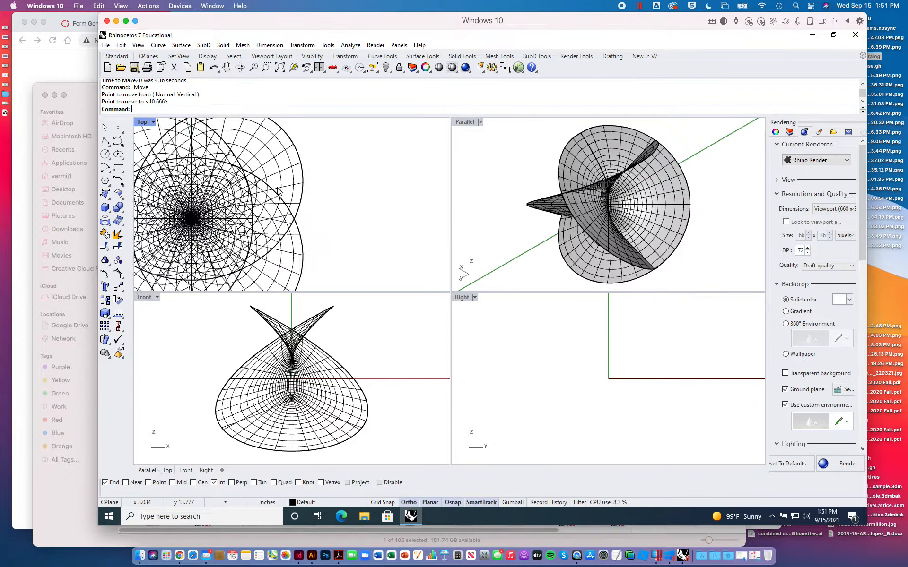
scroll(278, 192, "down", 6)
left_click_drag(194, 148, 333, 247)
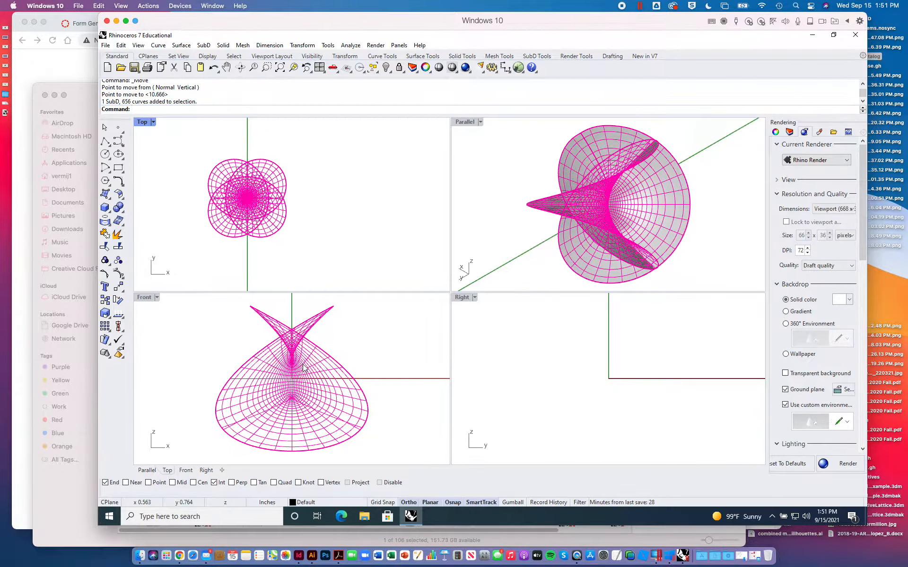
right_click(280, 70)
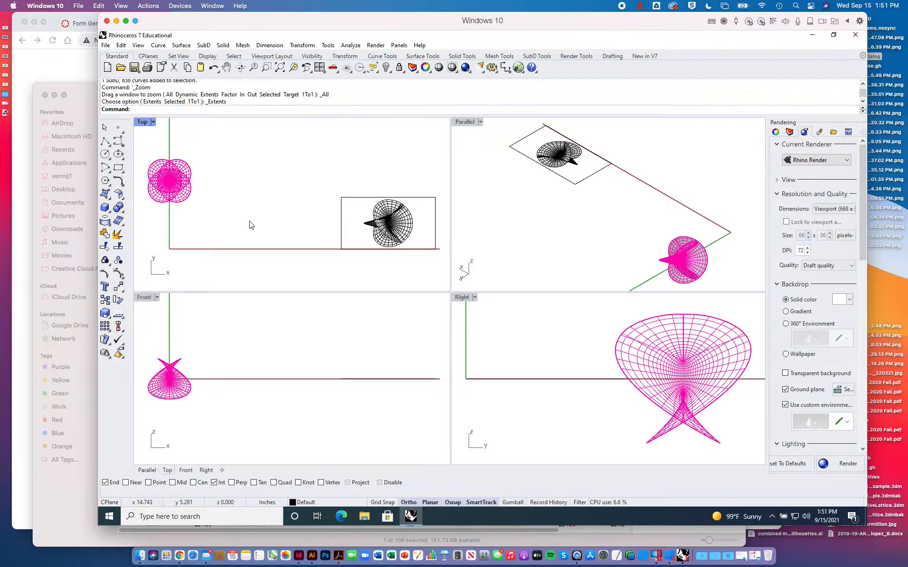
right_click_drag(220, 204, 295, 206)
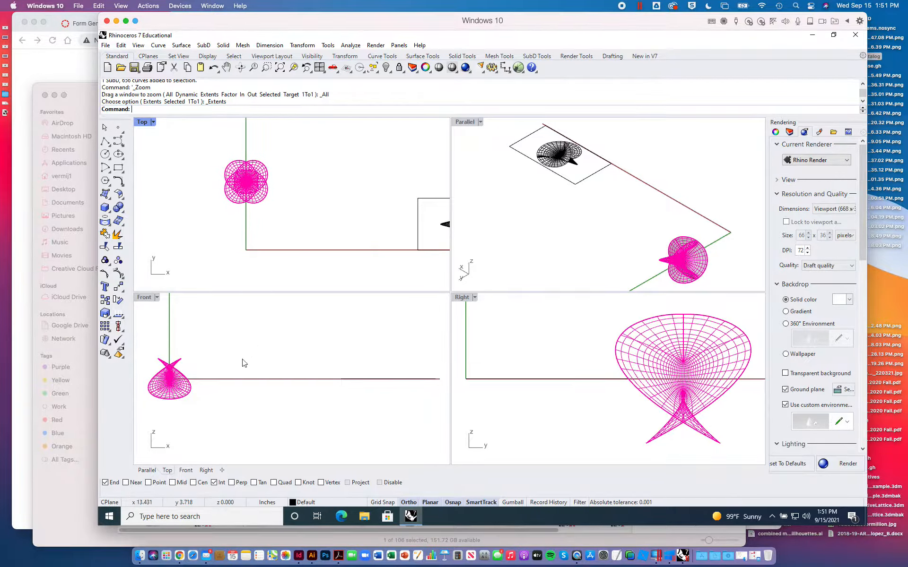
right_click_drag(244, 363, 337, 365)
left_click(142, 123)
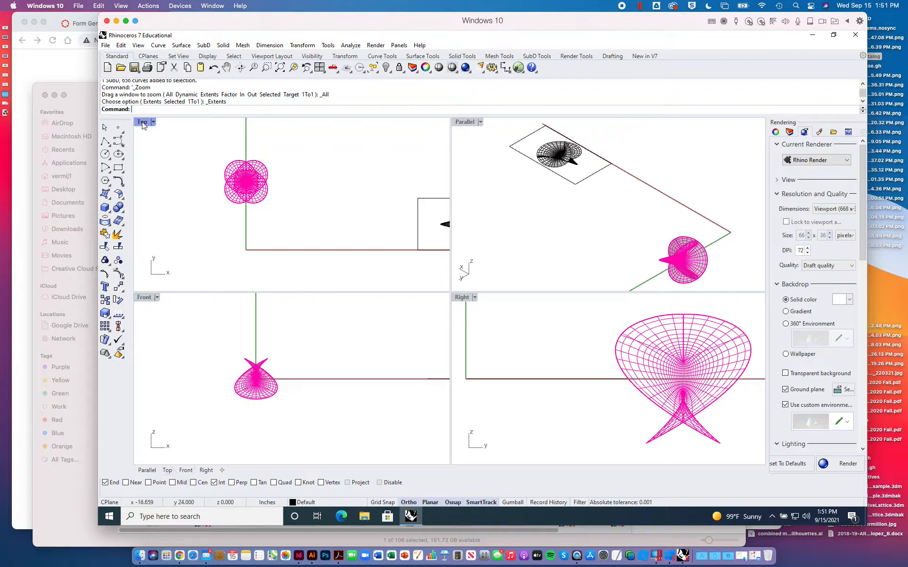
type("Make2D")
key("Return")
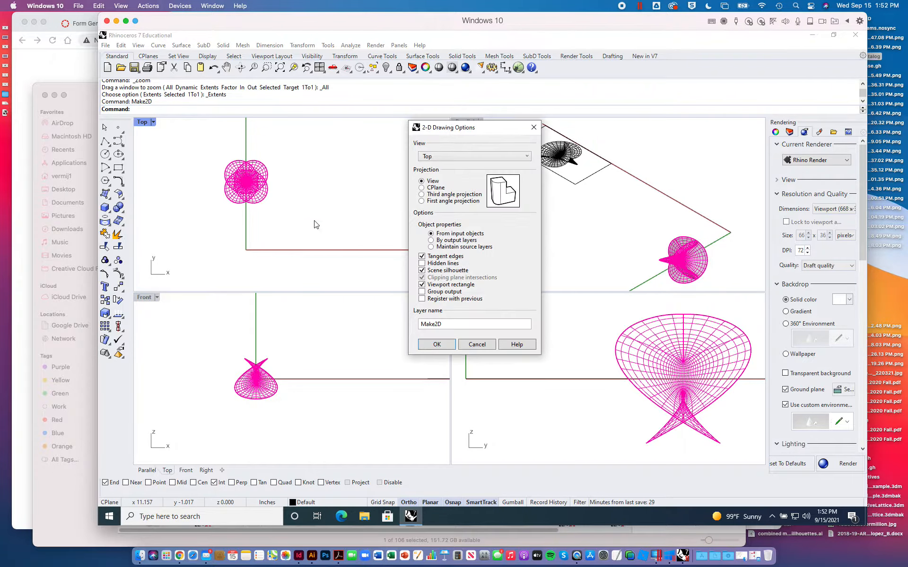
left_click(436, 344)
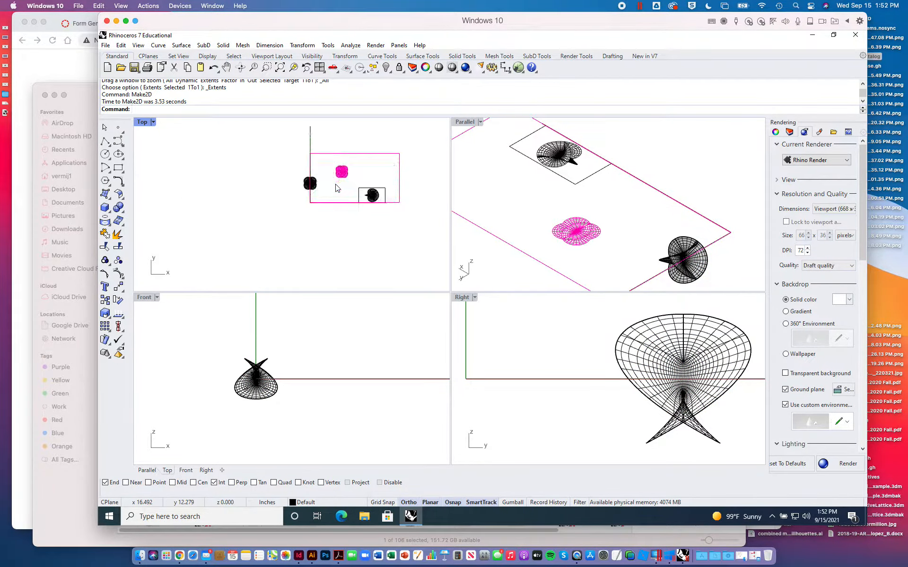
- Move the new top-view drawing about 31 inches in the positive y direction, clear of the isometric drawing
left_click(124, 286)
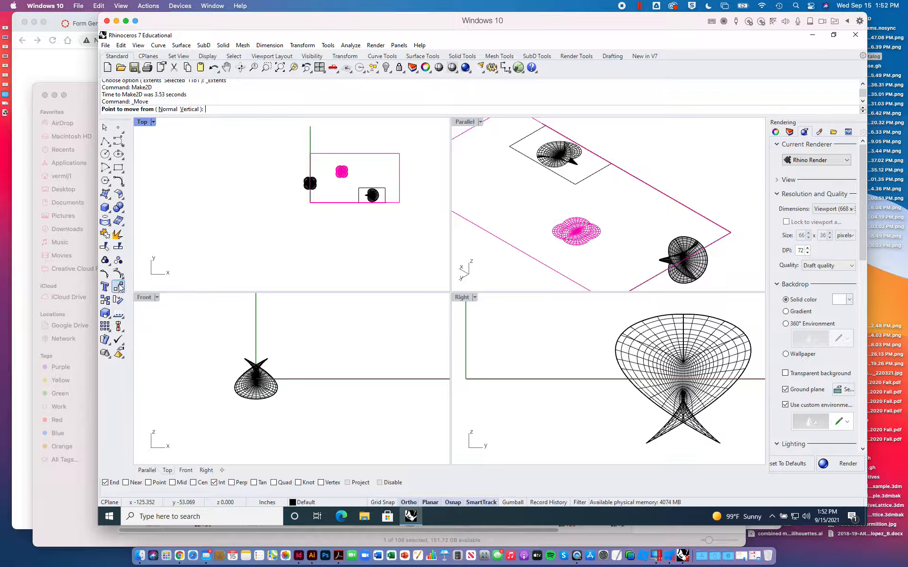
left_click(306, 234)
left_click(343, 190)
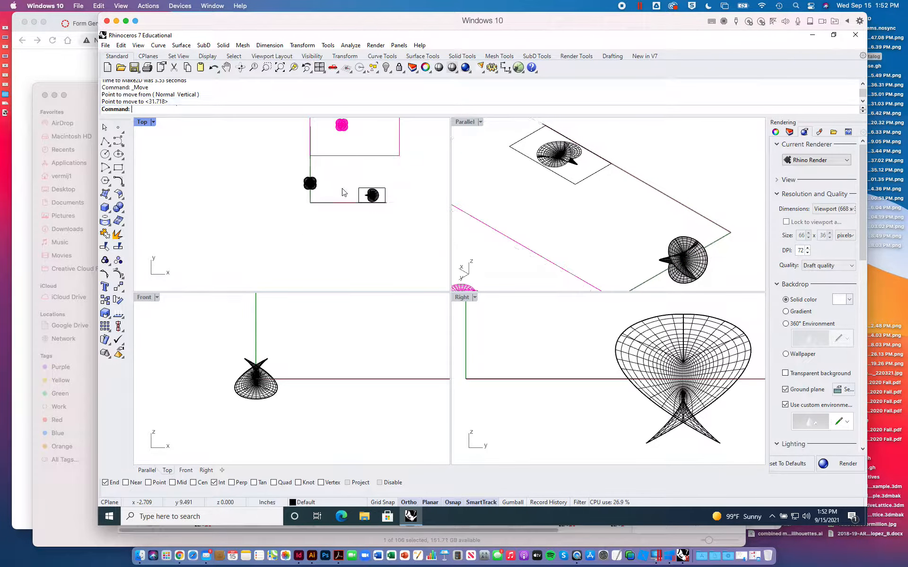
- Create a Make2D drawing of the surface and its curves from the Front view on layer Make2D
left_click_drag(235, 345, 324, 421)
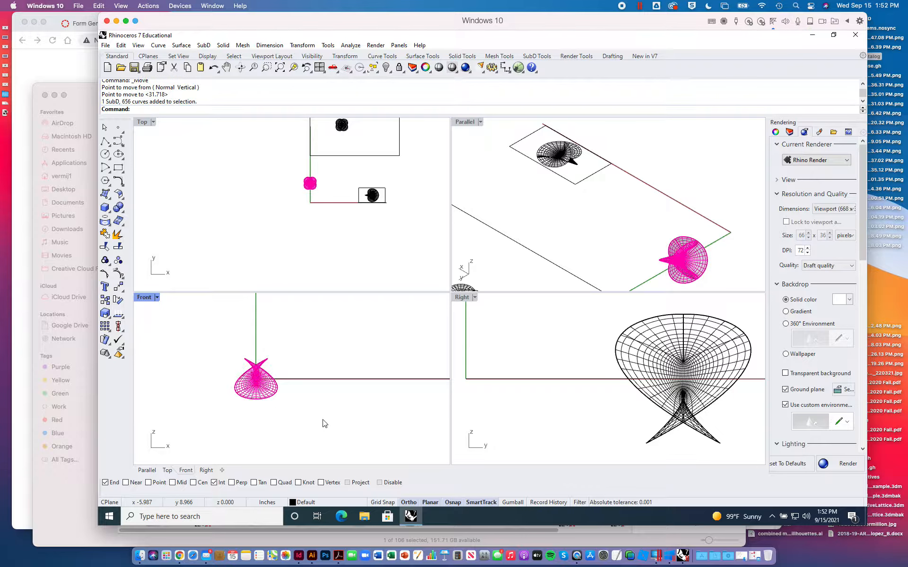
type("Make2D")
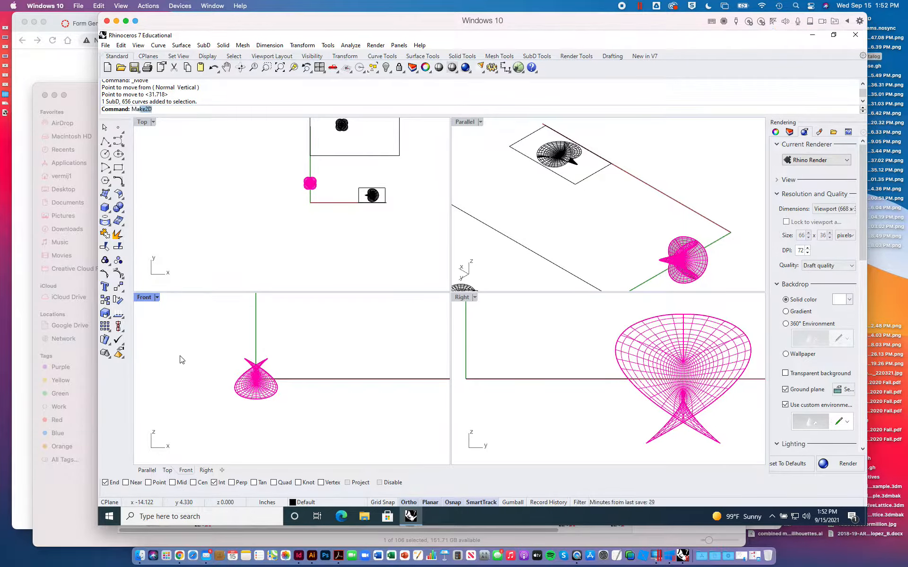
key("Return")
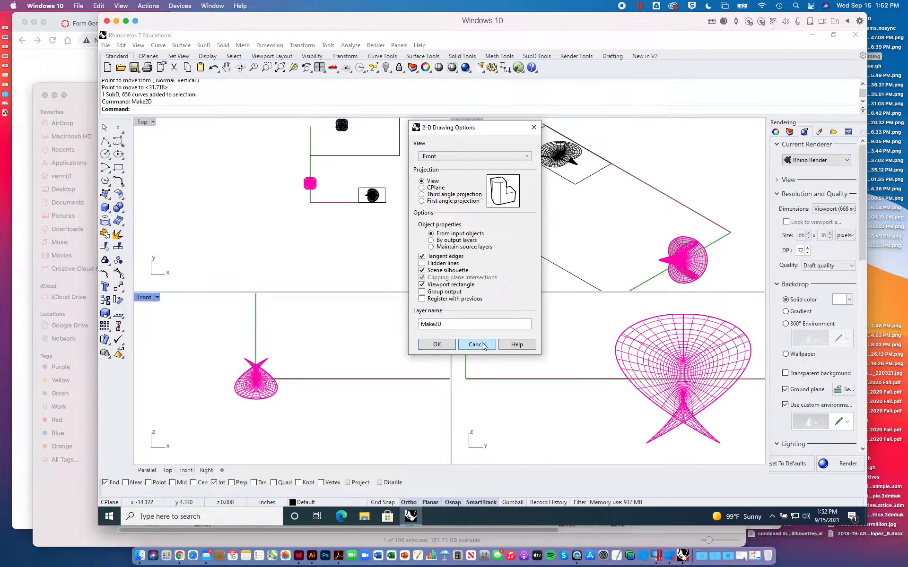
left_click(437, 344)
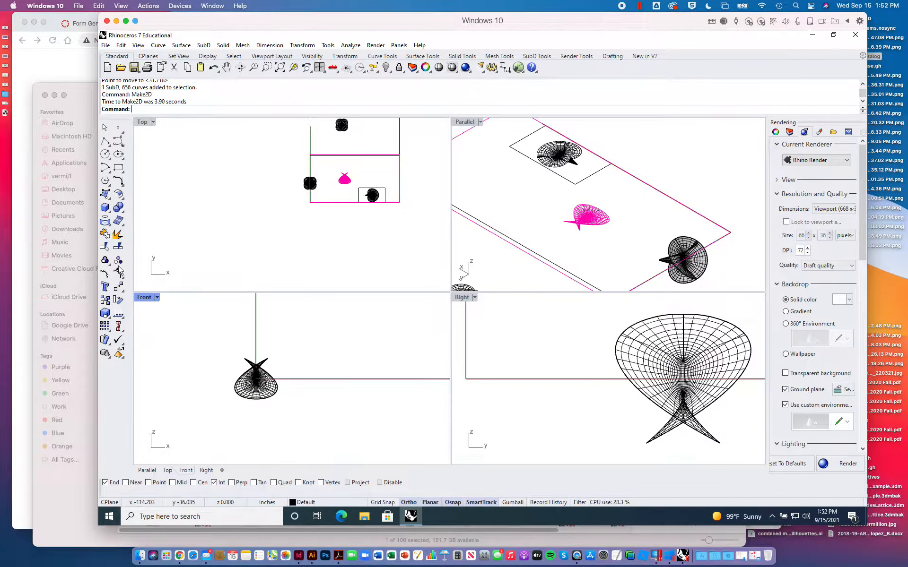
- Move the front-view drawing in the positive x direction beyond the other two drawings in the Top view
left_click(118, 287)
left_click(321, 218)
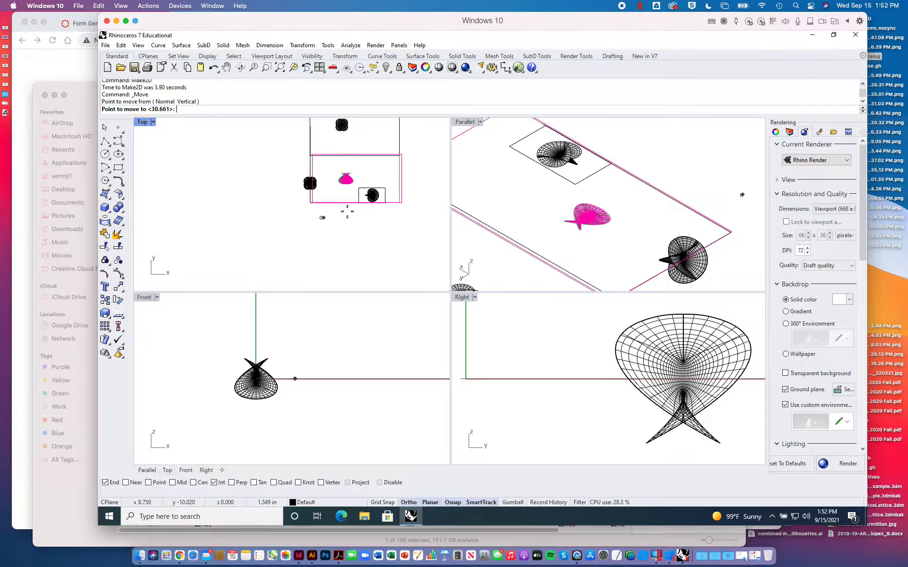
left_click(431, 181)
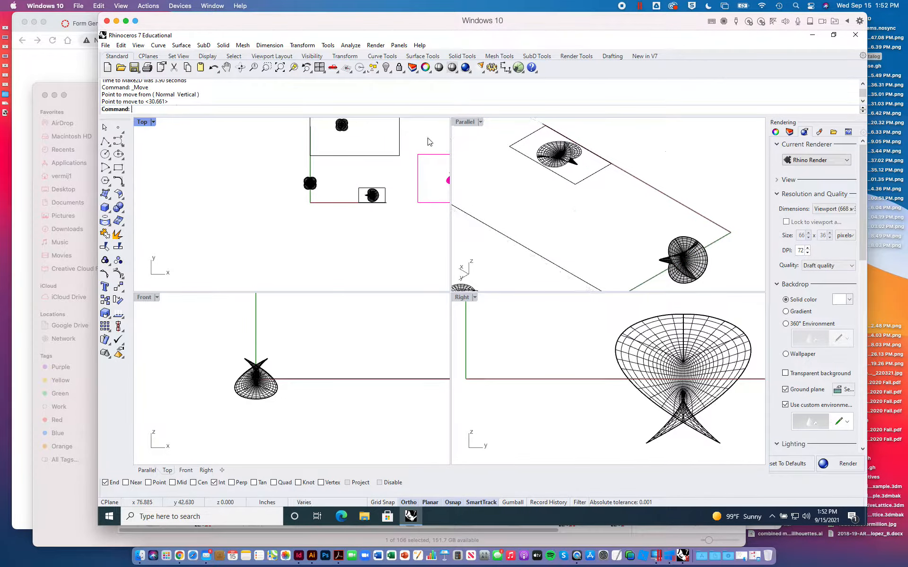
right_click_drag(404, 176, 335, 217)
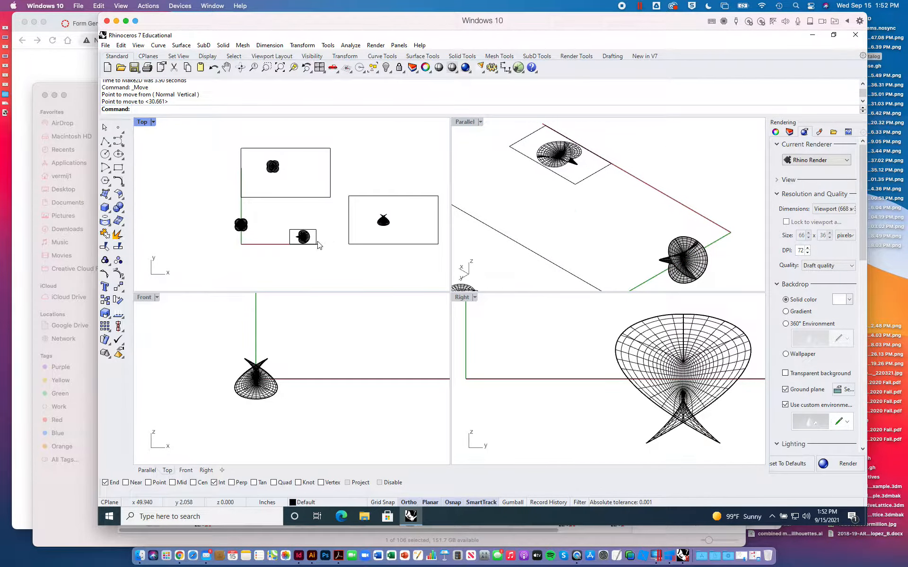
scroll(317, 241, "up", 3)
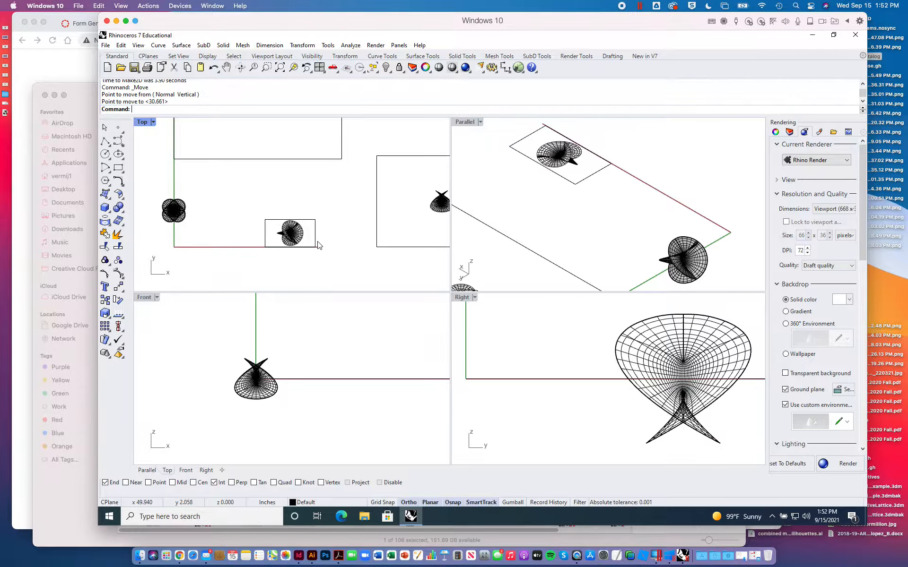
scroll(318, 244, "down", 3)
scroll(318, 245, "up", 4)
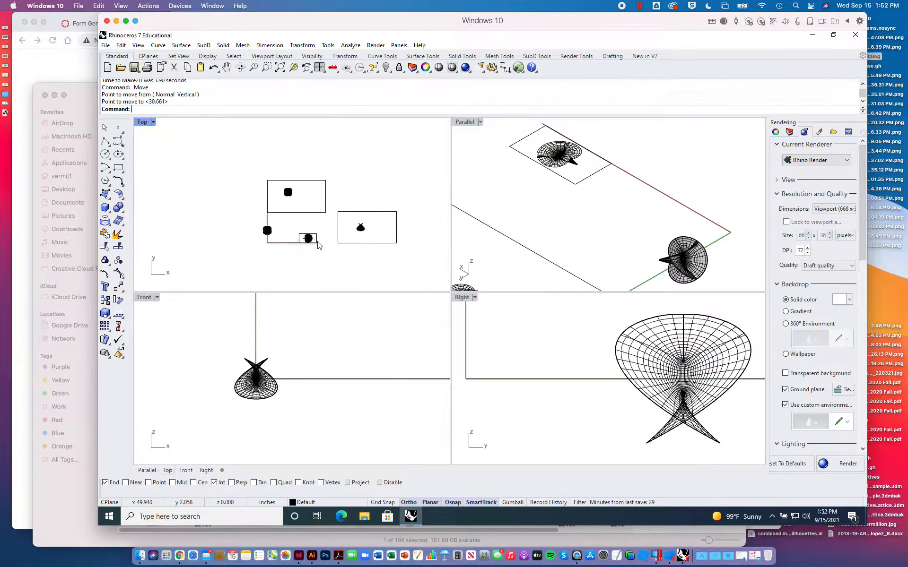
scroll(317, 245, "down", 4)
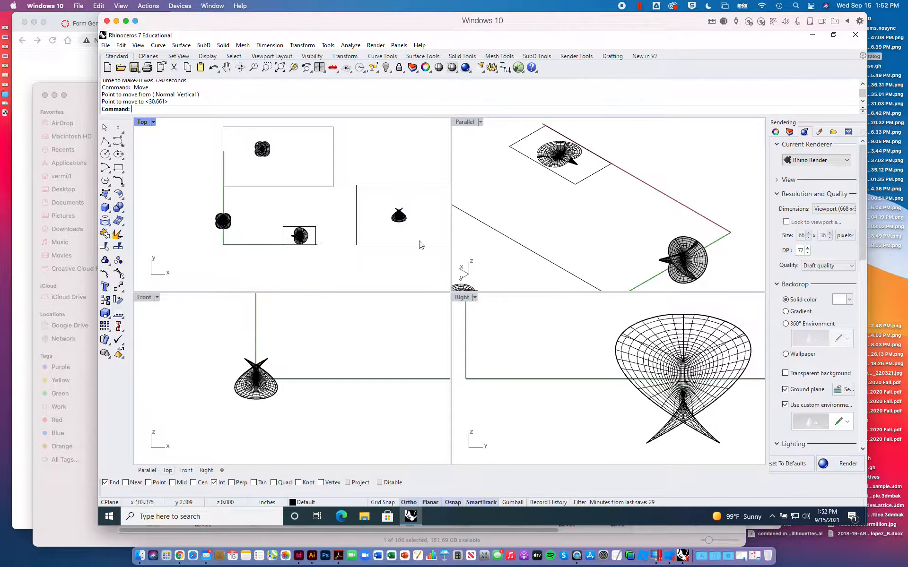
- Maximize the Parallel viewport and turn off the Make2D layer with its sublayers
double_click(464, 121)
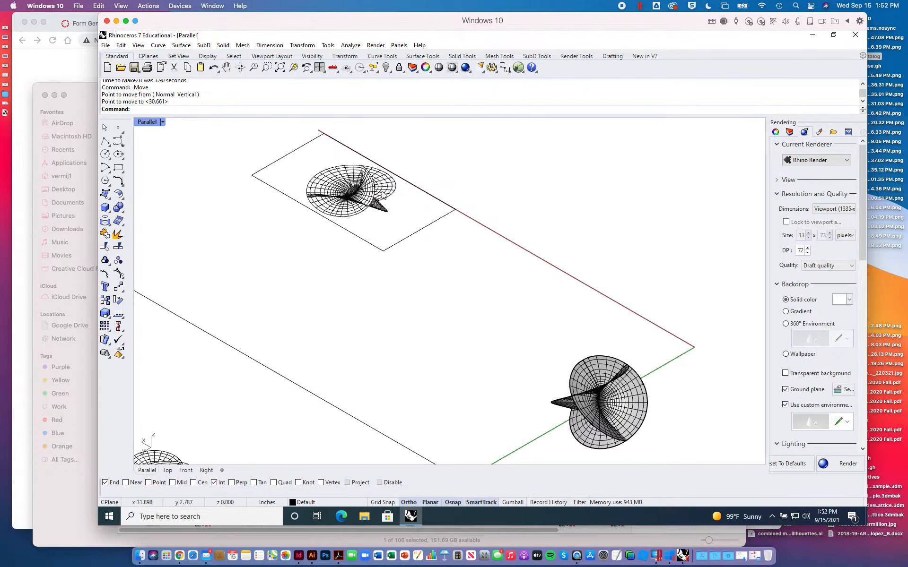
left_click(774, 131)
left_click(789, 131)
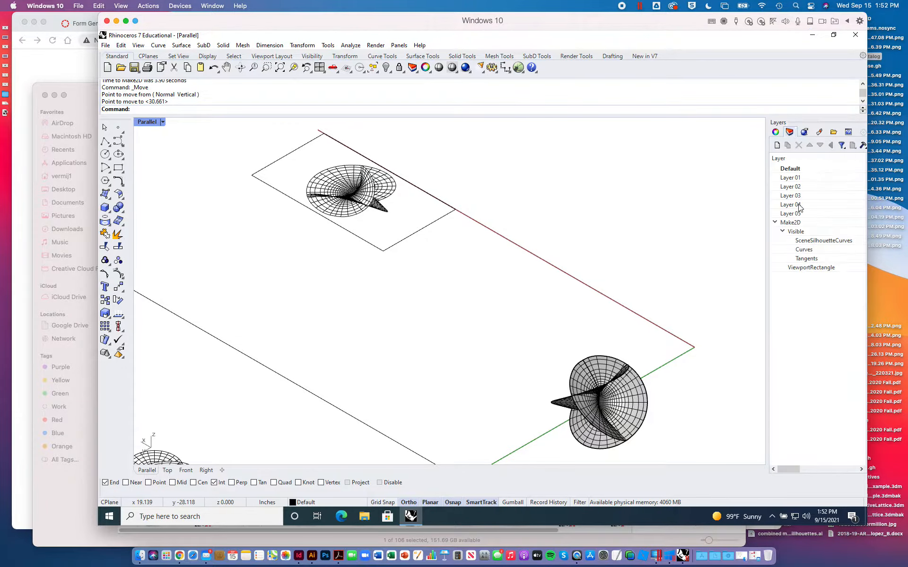
left_click_drag(767, 223, 676, 191)
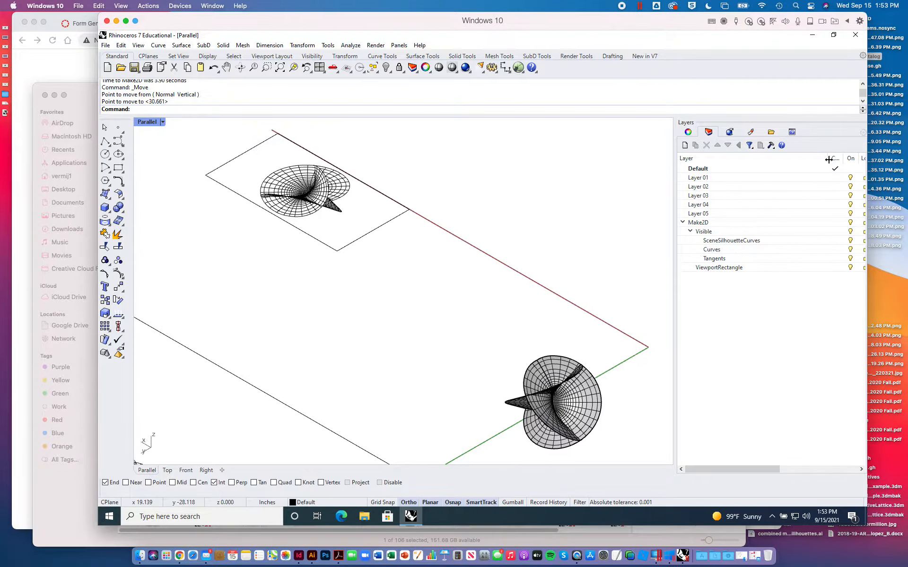
left_click_drag(828, 159, 757, 160)
left_click(780, 223)
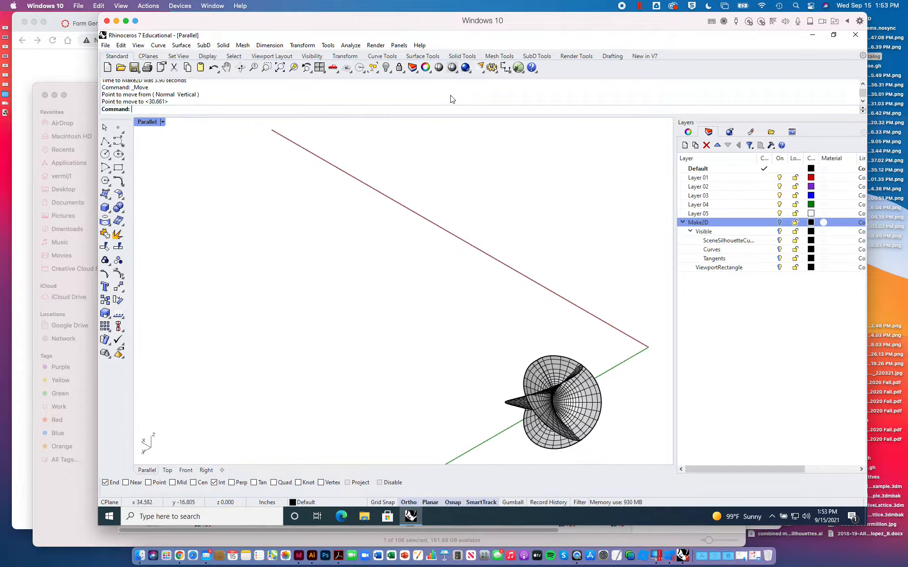
- Fit the surface to the Parallel viewport and set its display mode to Rendered
left_click(279, 67)
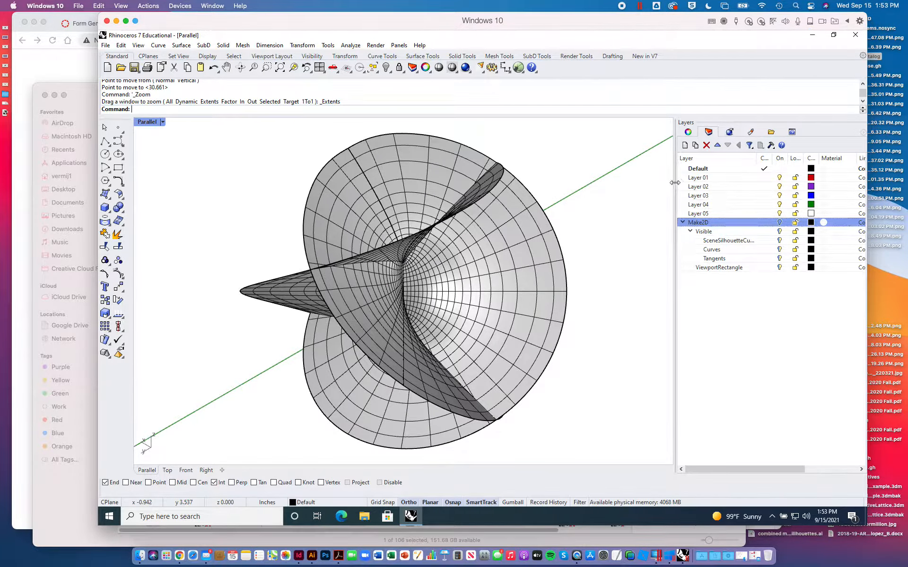
left_click_drag(677, 183, 750, 183)
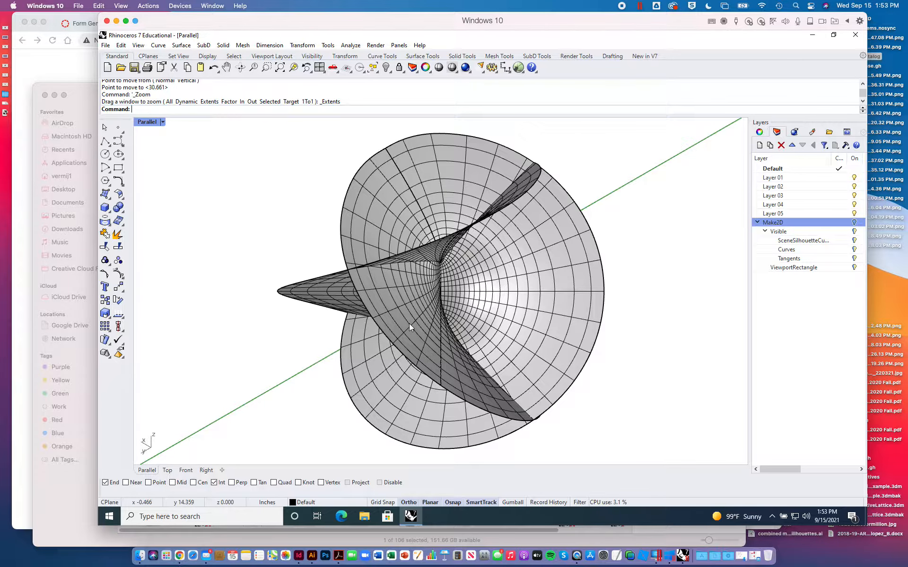
left_click(162, 122)
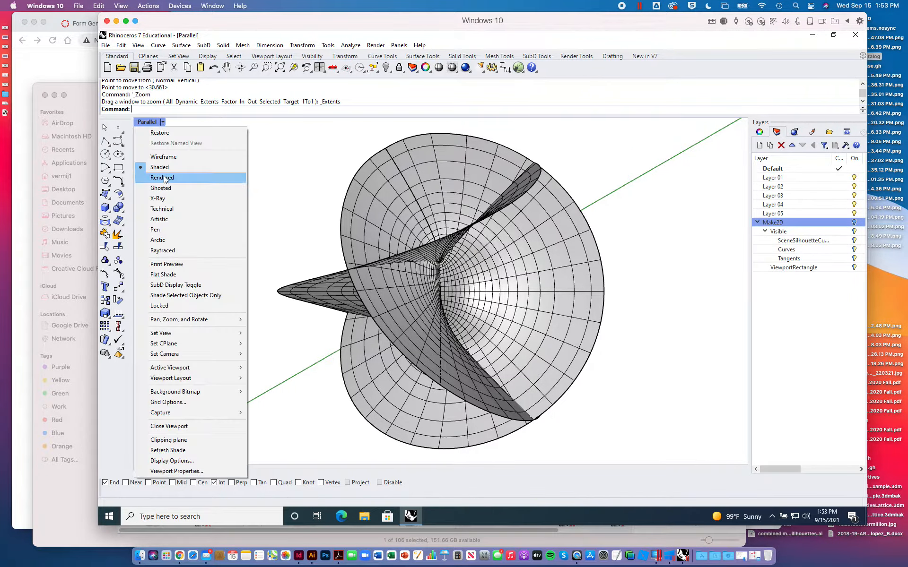
left_click(162, 178)
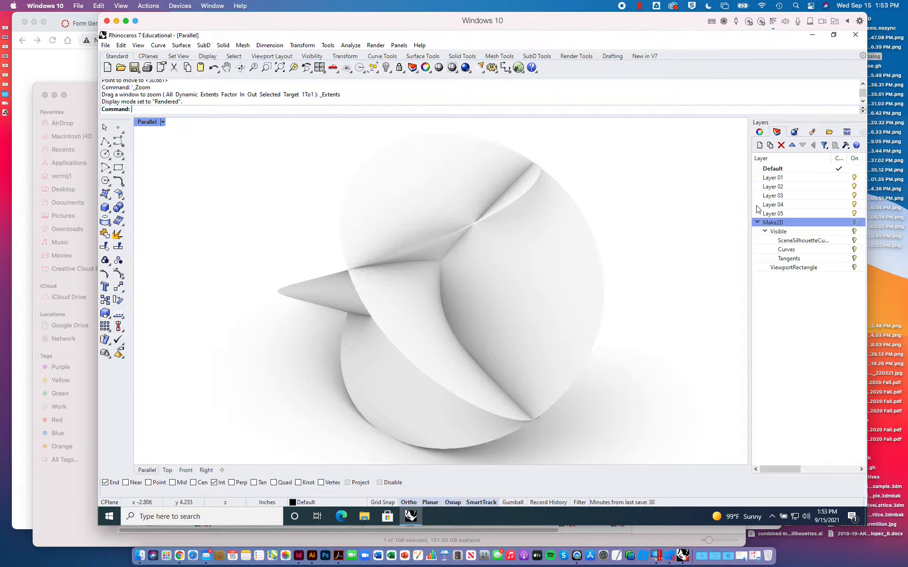
- Turn off the ground plane in the rendering settings
left_click(759, 132)
left_click(788, 136)
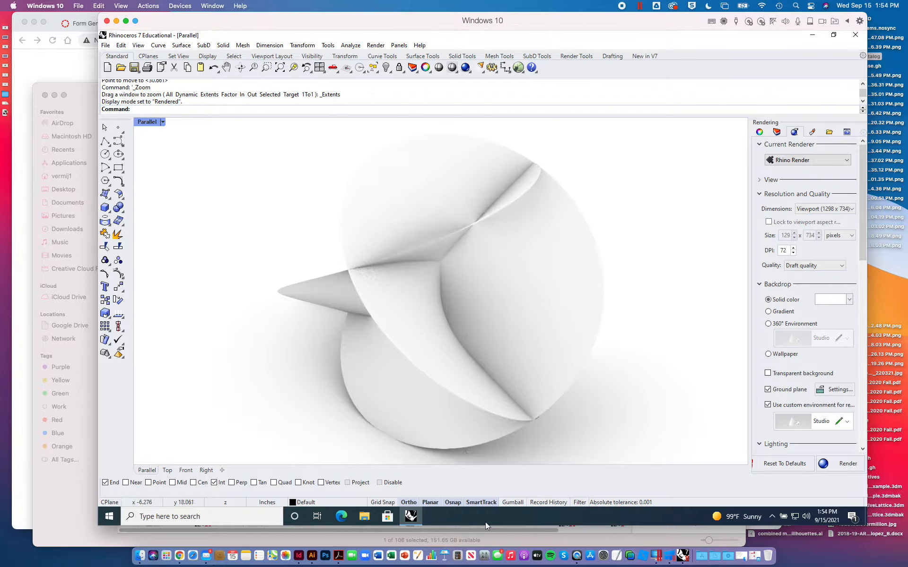
left_click(768, 389)
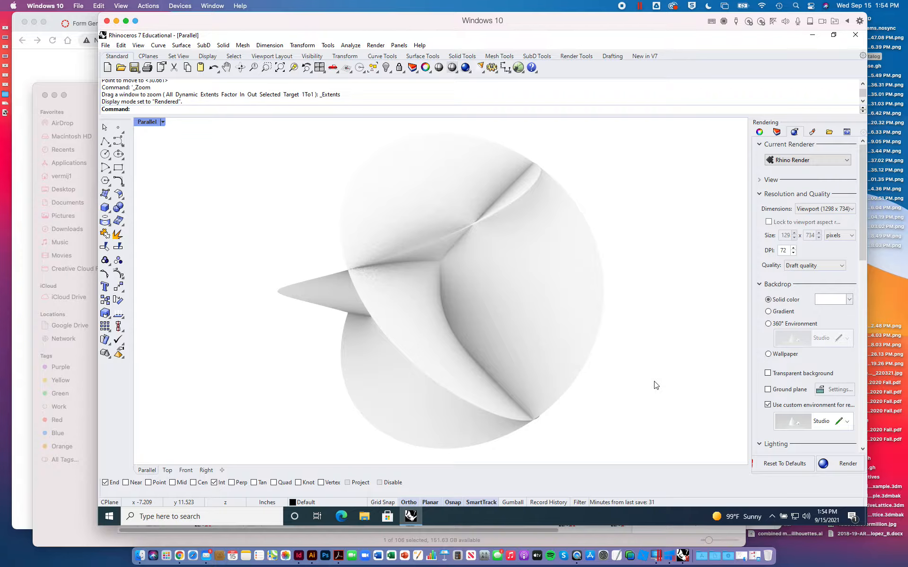
- Start a view capture to file of the Parallel viewport and set its resolution scale to 1
left_click(125, 48)
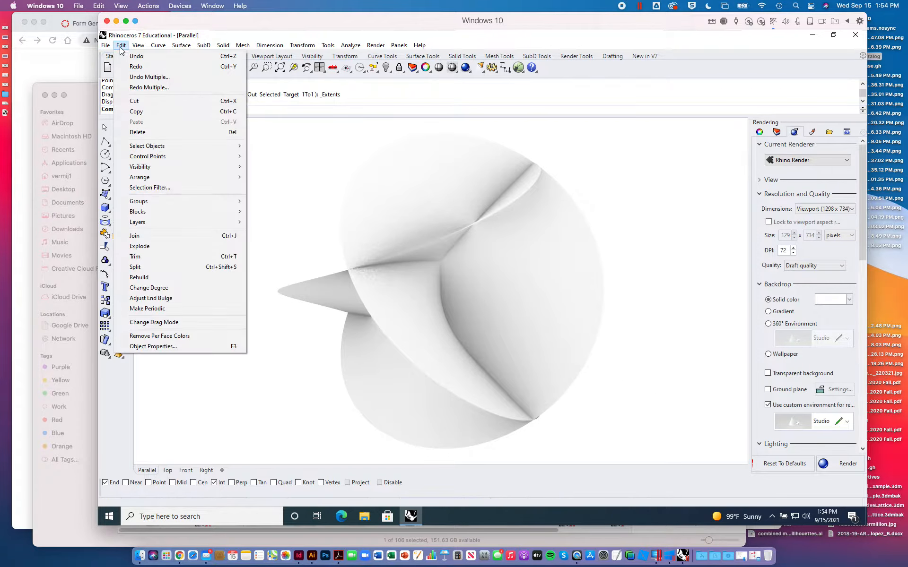
mouse_move(138, 46)
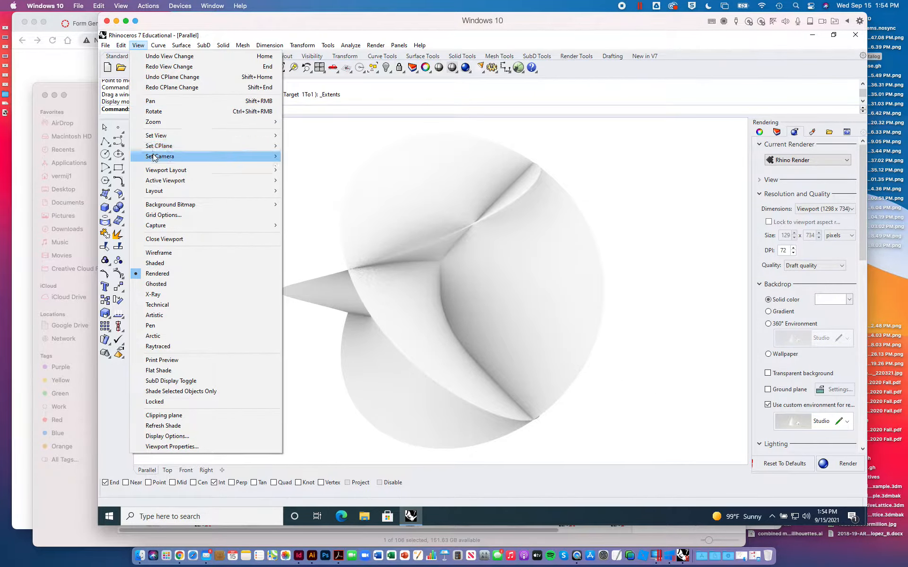
mouse_move(161, 226)
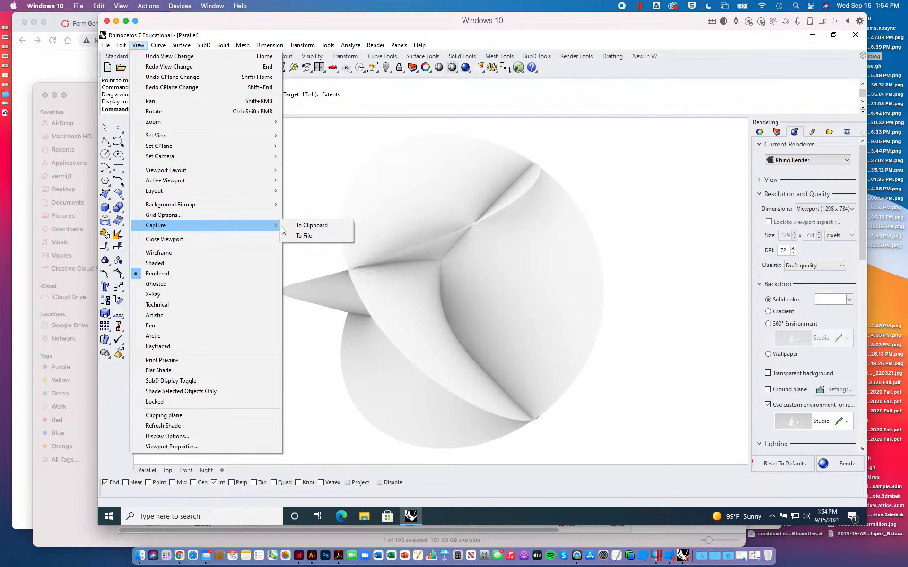
left_click(303, 236)
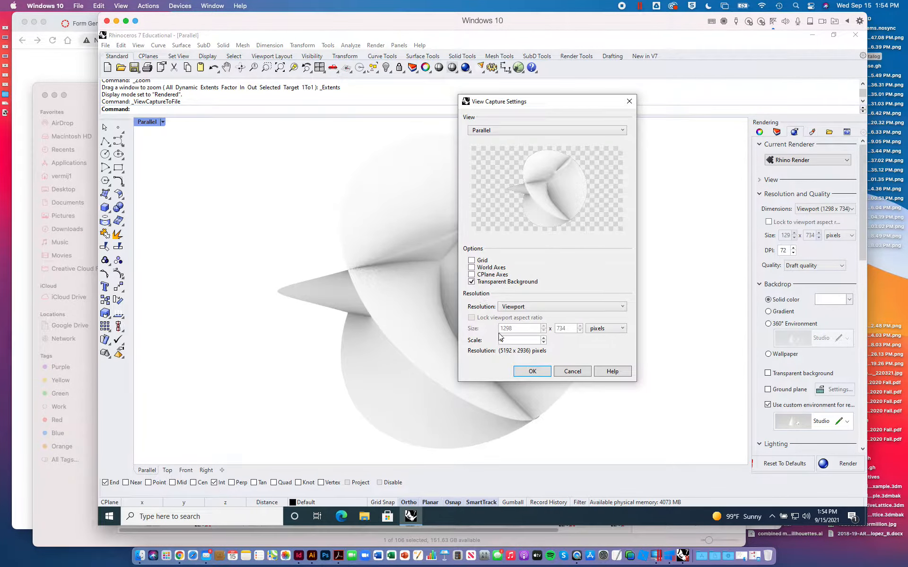
left_click_drag(508, 342, 475, 342)
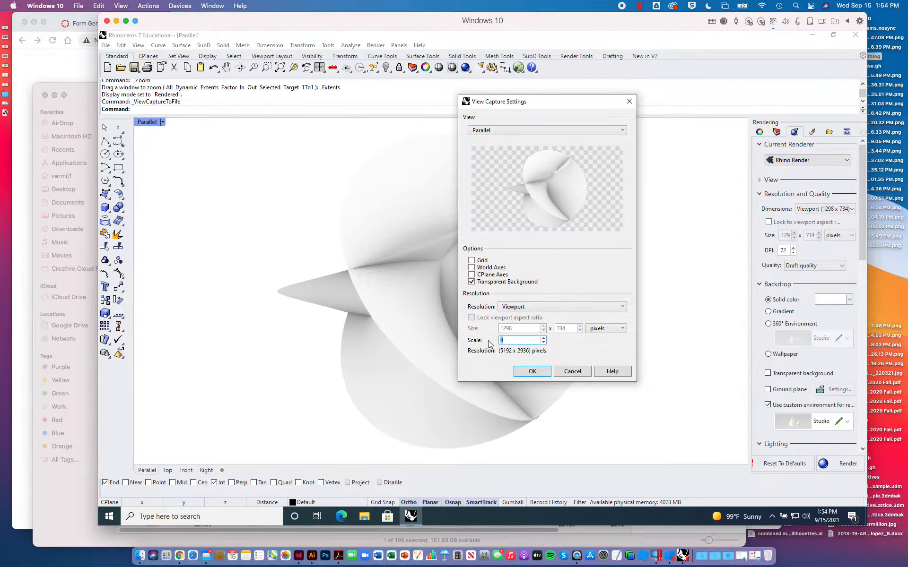
left_click(544, 343)
left_click(544, 343)
left_click(523, 341)
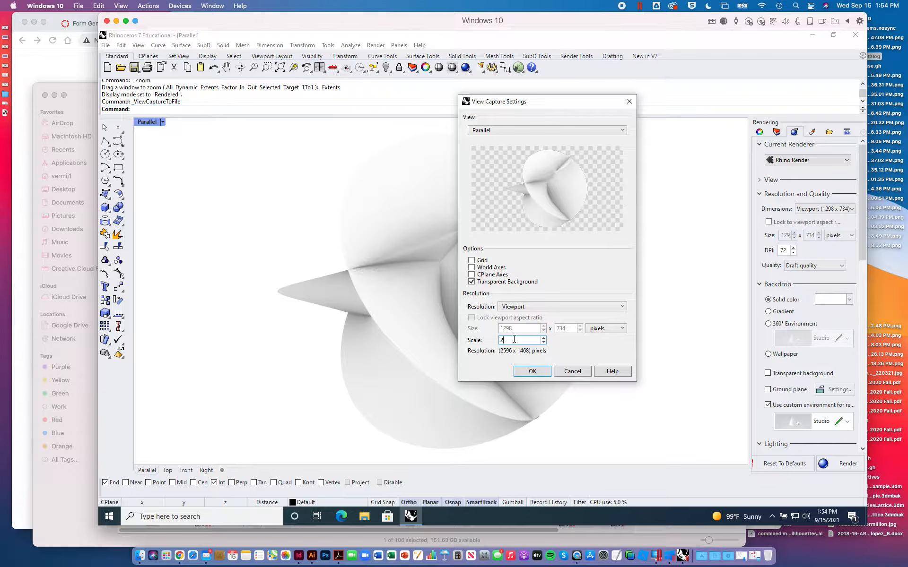
key("BackSpace")
type("1")
- Accept the capture settings and save the image to the Desktop under the suggested file name
left_click(532, 372)
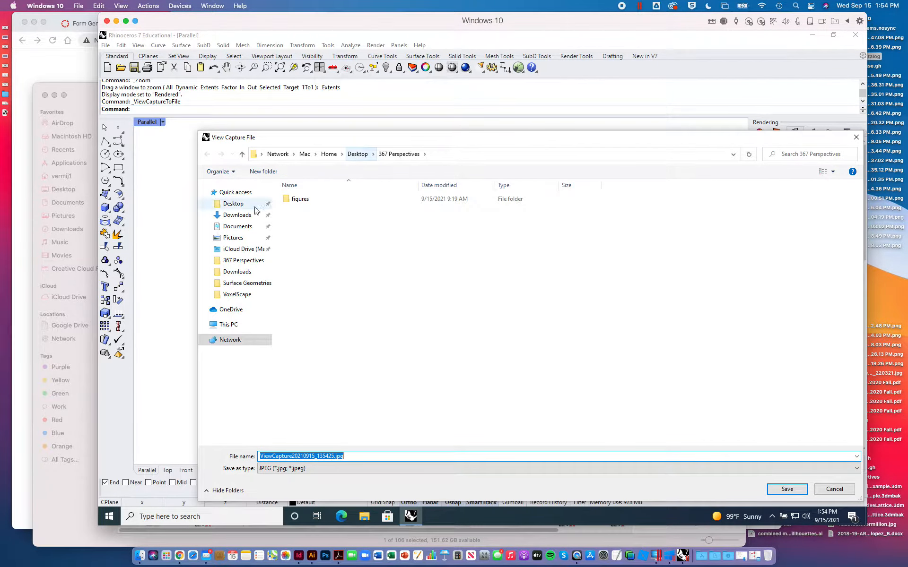
left_click(240, 208)
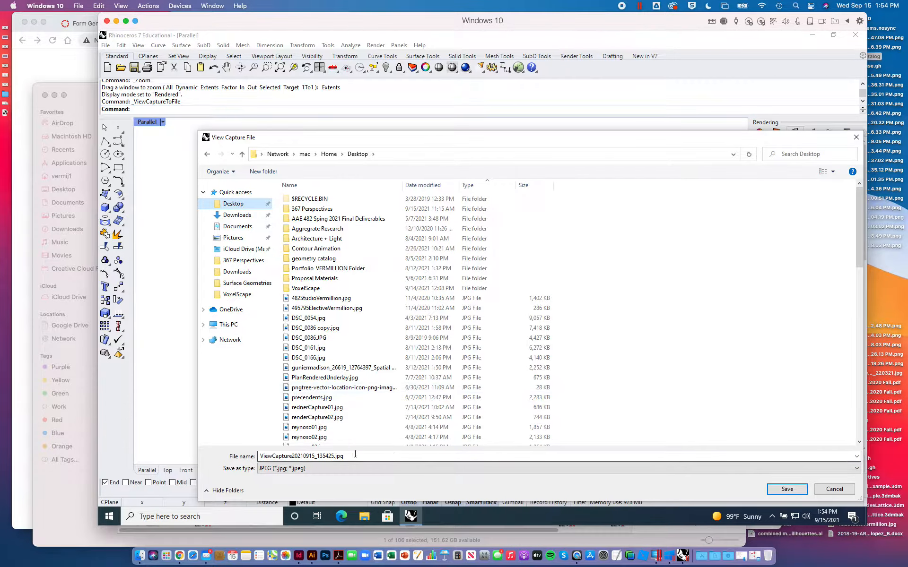
left_click(781, 492)
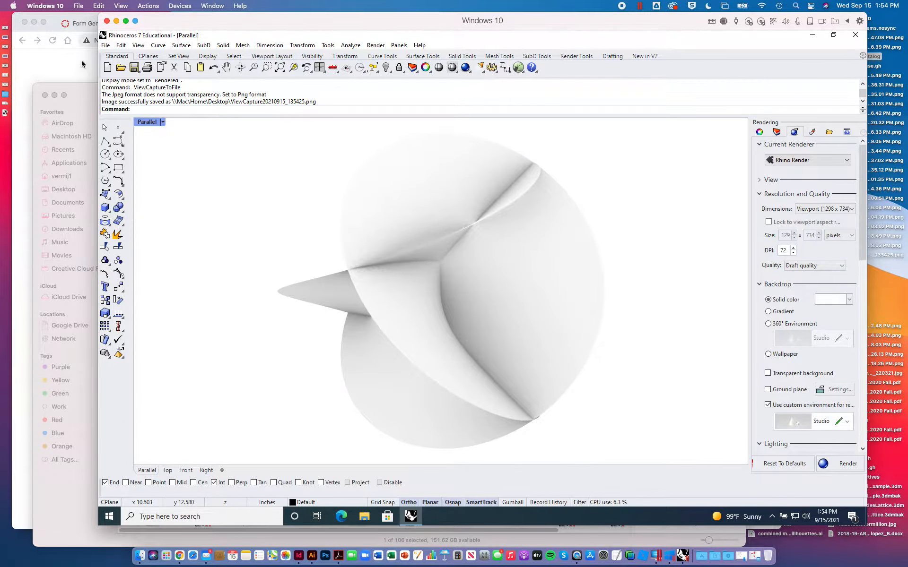
- Set the Parallel viewport to Shaded and create a Make2D drawing of the surface from the Parallel view with the existing options
left_click(147, 123)
left_click(160, 167)
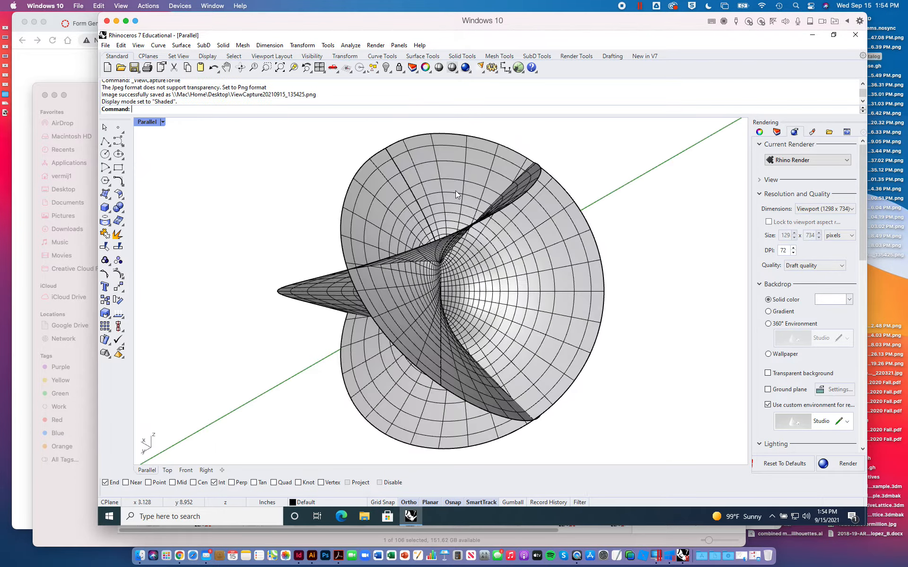
type("Make2D")
key("Return")
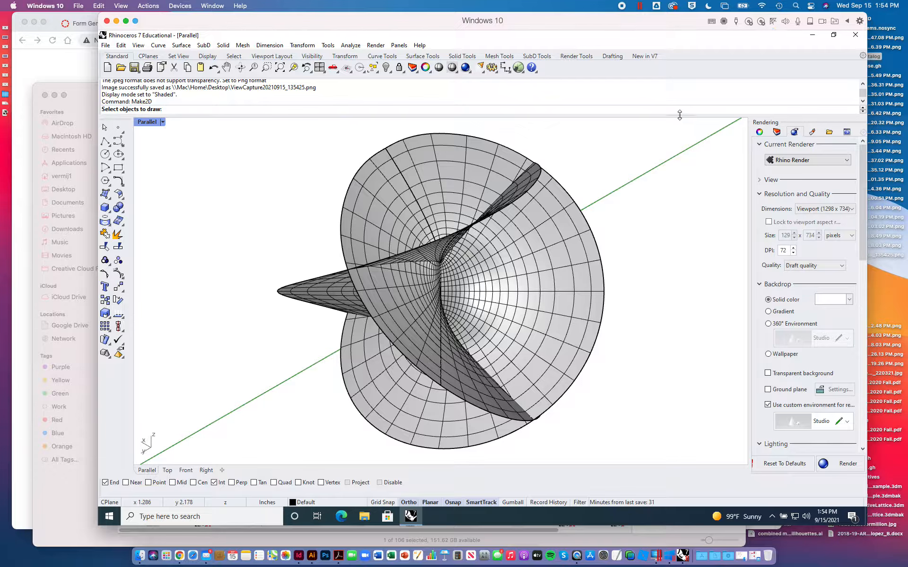
mouse_move(634, 134)
left_mouse_down()
mouse_move(348, 313)
mouse_move(260, 433)
left_mouse_up()
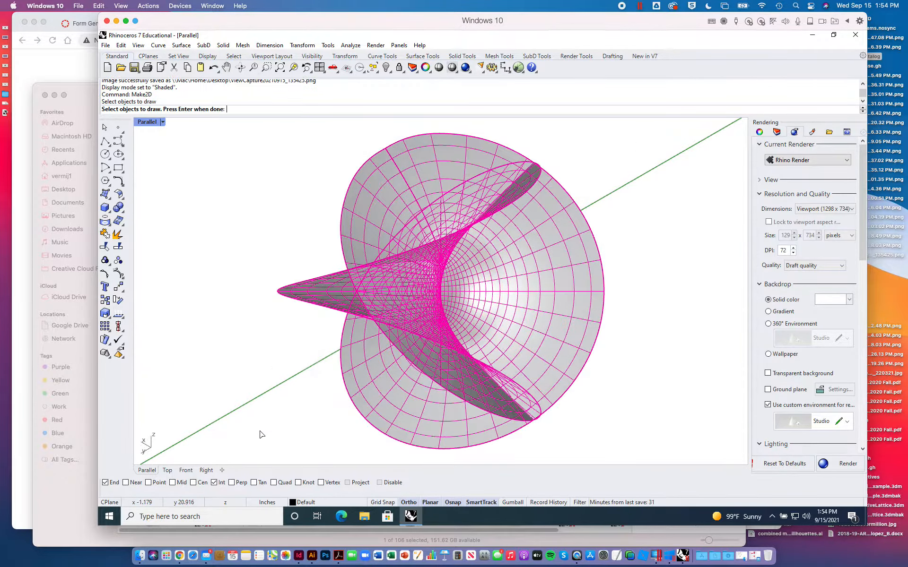
key("Return")
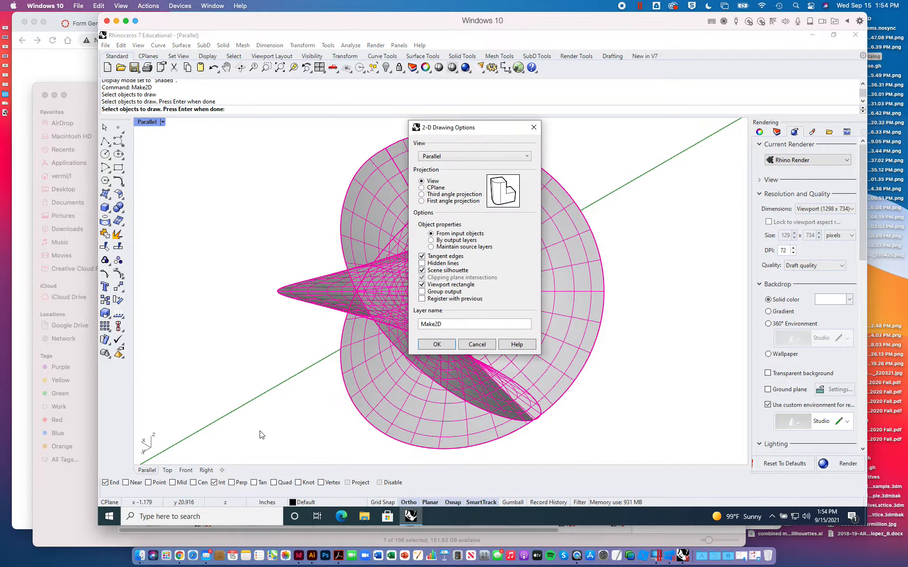
left_click(437, 344)
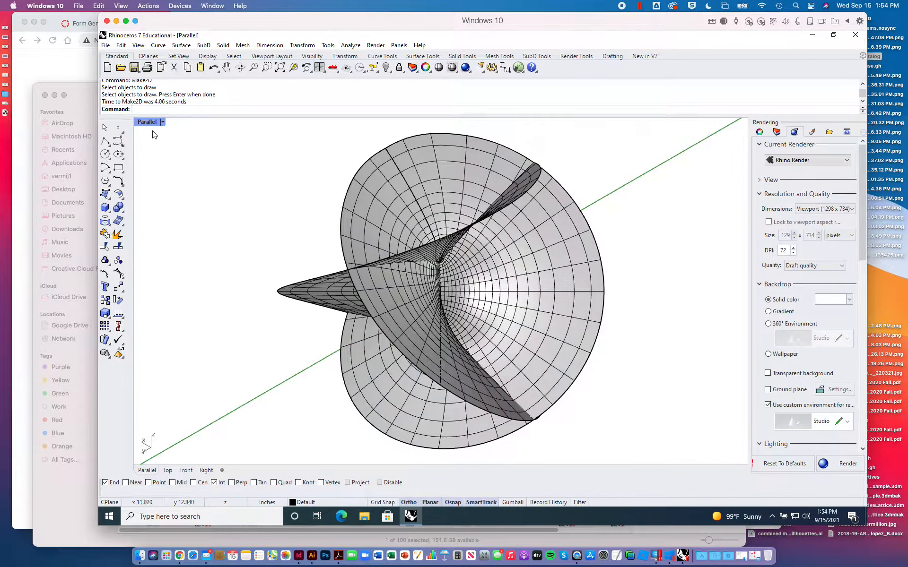
- Restore the four-viewport layout and turn on the Make2D layer with its sublayers
left_click(776, 132)
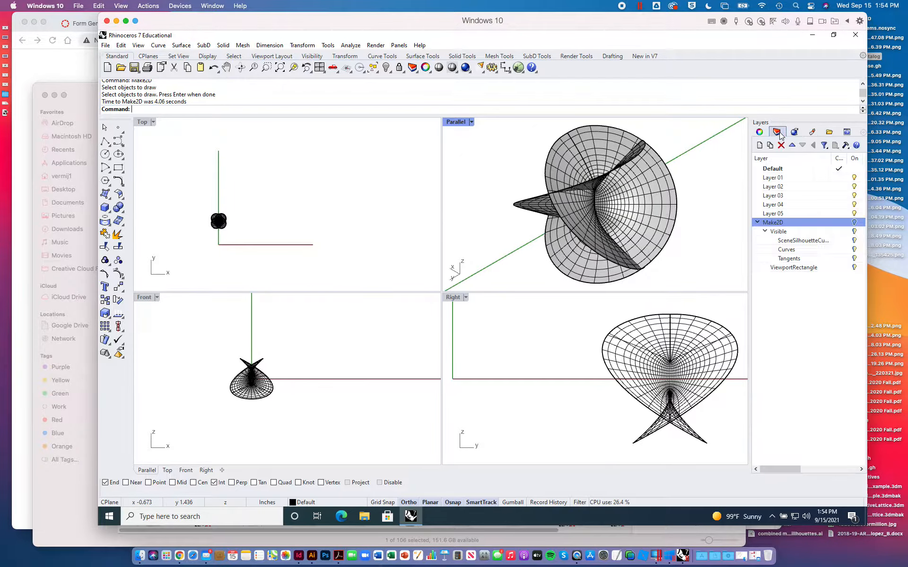
left_click(854, 222)
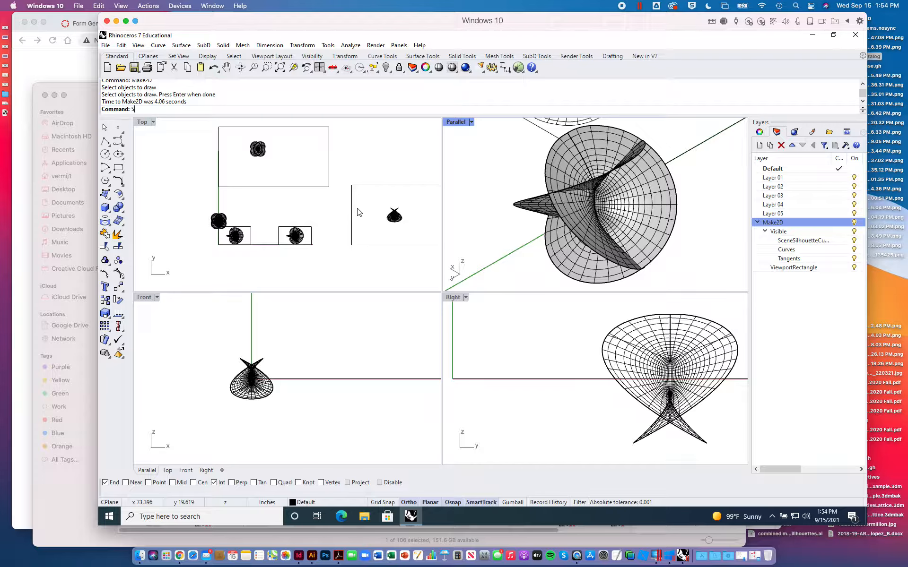
type("elAll")
key("Return")
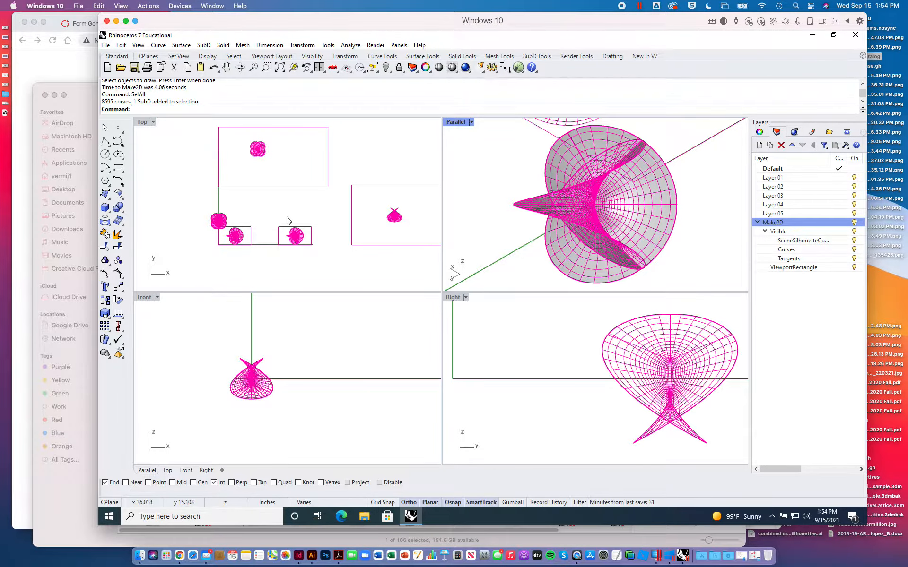
left_click(286, 219)
- Select the last created Make2D curves and move them in the negative x direction, clear of the other drawings in the Top view
type("SelLast")
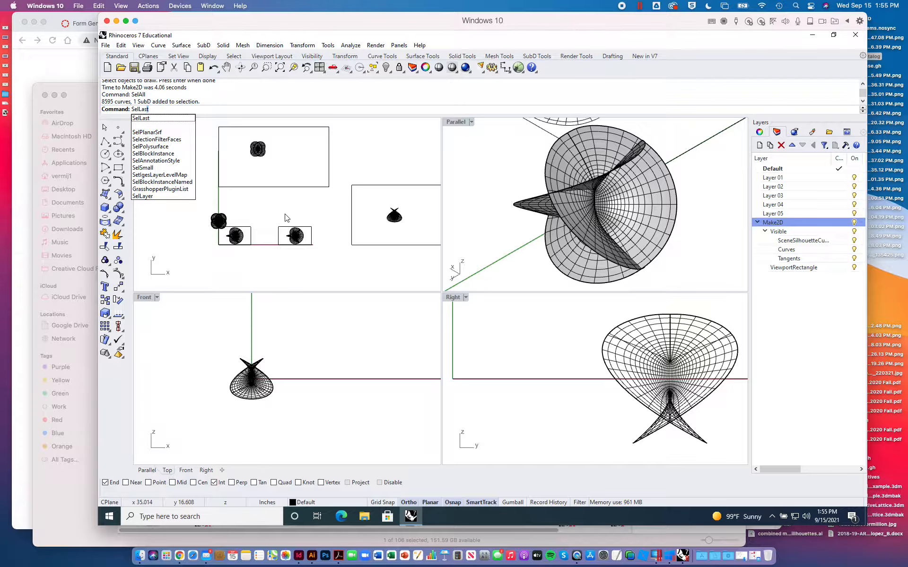
key("Return")
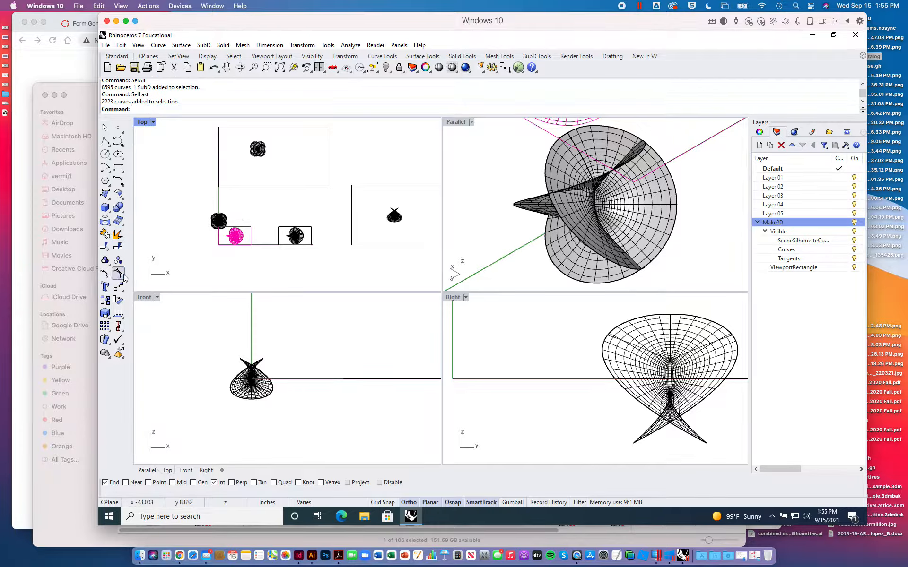
left_click(118, 287)
left_click(258, 271)
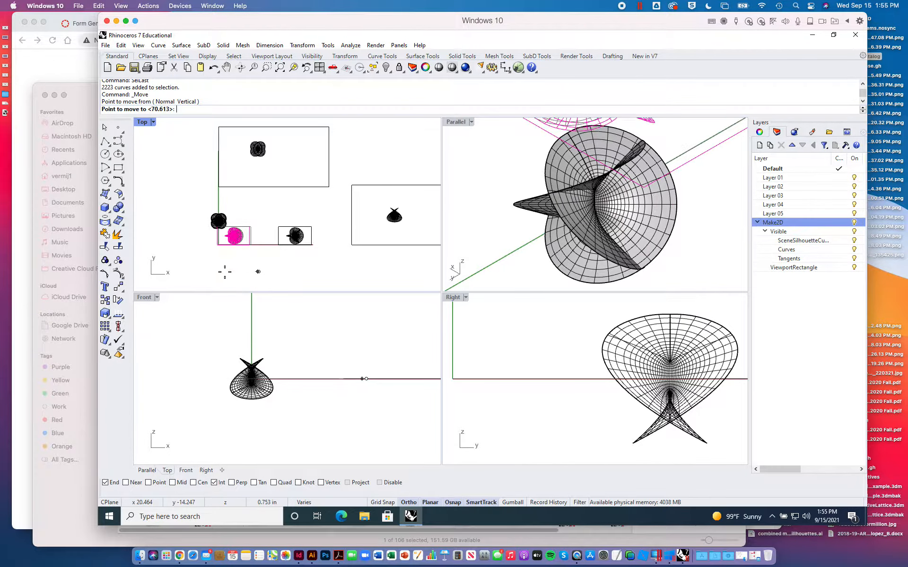
left_click(195, 271)
right_click_drag(196, 272, 302, 270)
scroll(302, 270, "up", 3)
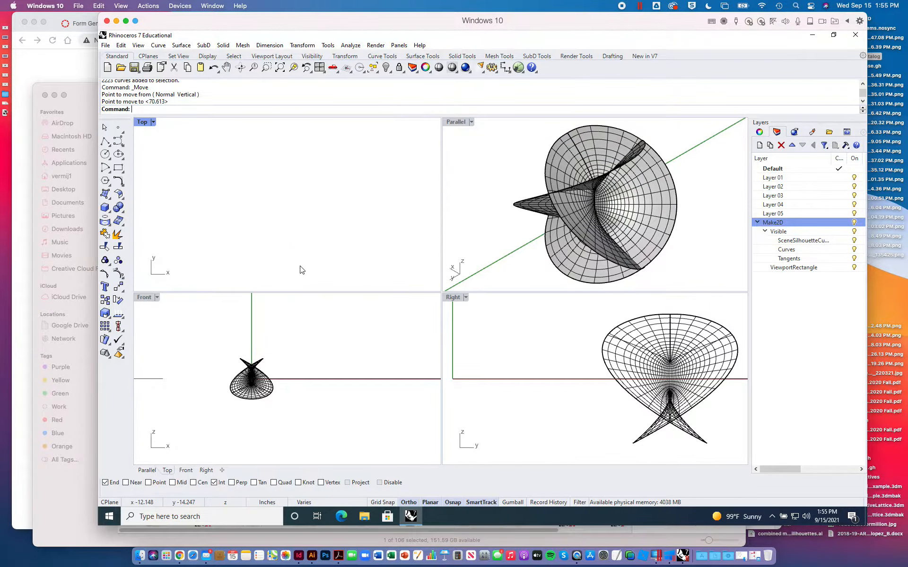
scroll(299, 268, "up", 10)
right_click_drag(243, 201, 325, 244)
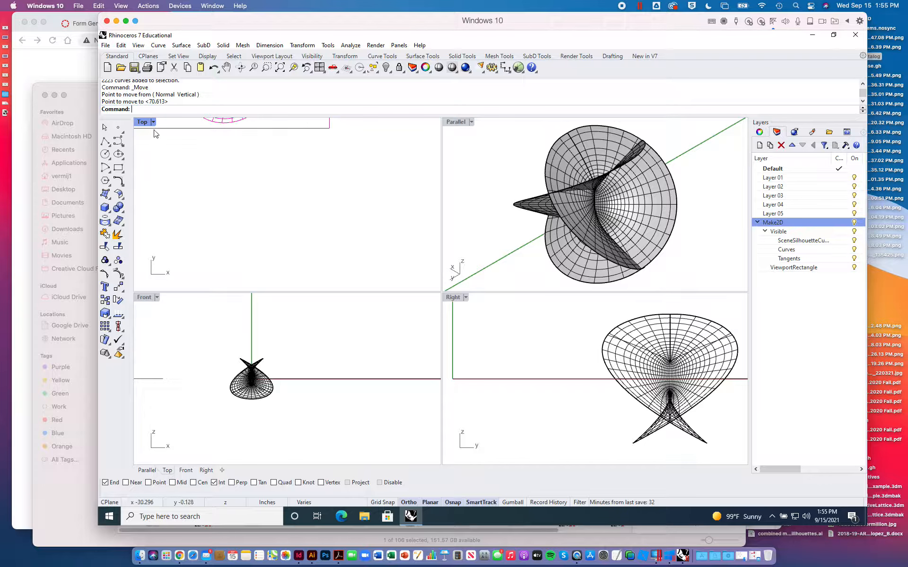
- Frame the selected Make2D drawing in the Top view and begin exporting it to the Desktop as an Adobe Illustrator (*.ai) file
mouse_move(251, 193)
right_mouse_down()
mouse_move(308, 260)
mouse_move(301, 318)
right_mouse_up()
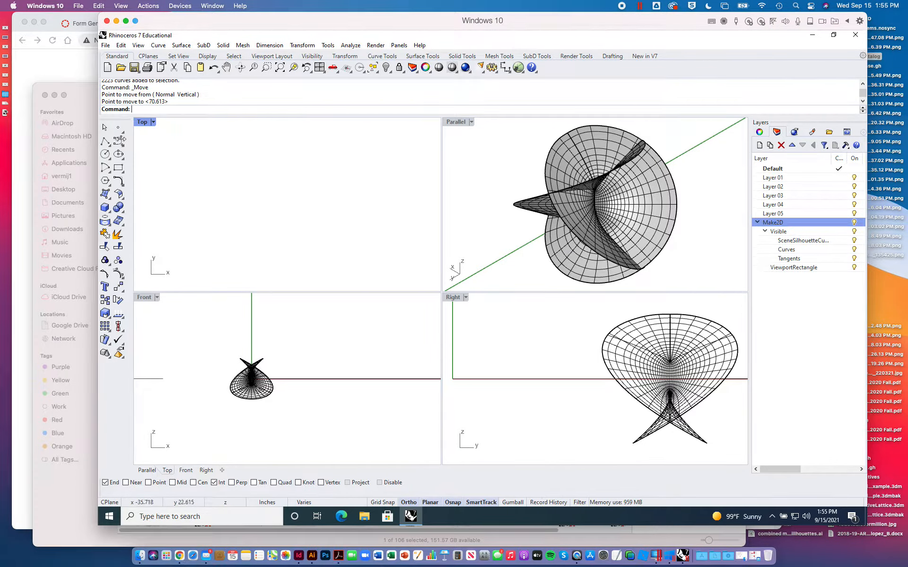
left_click(280, 67)
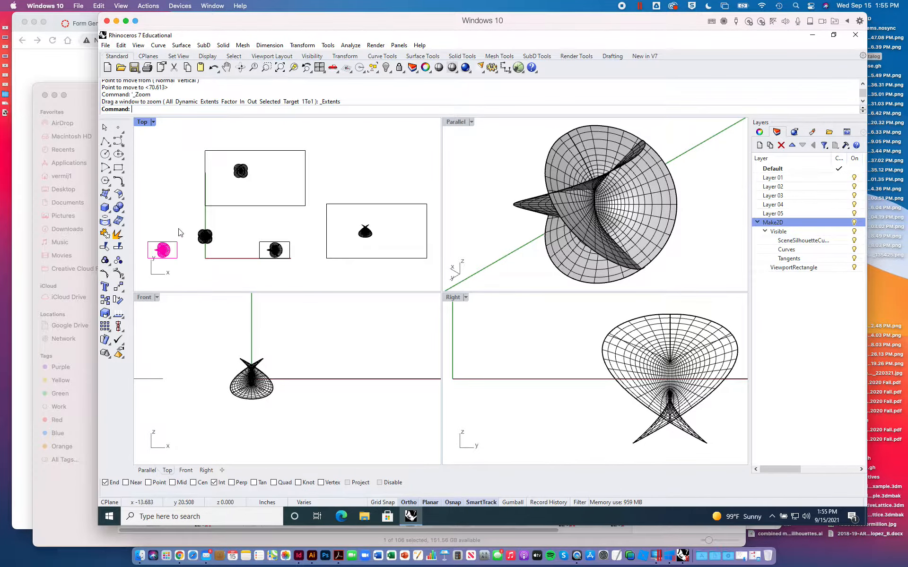
right_click_drag(179, 232, 310, 189)
scroll(289, 223, "up", 5)
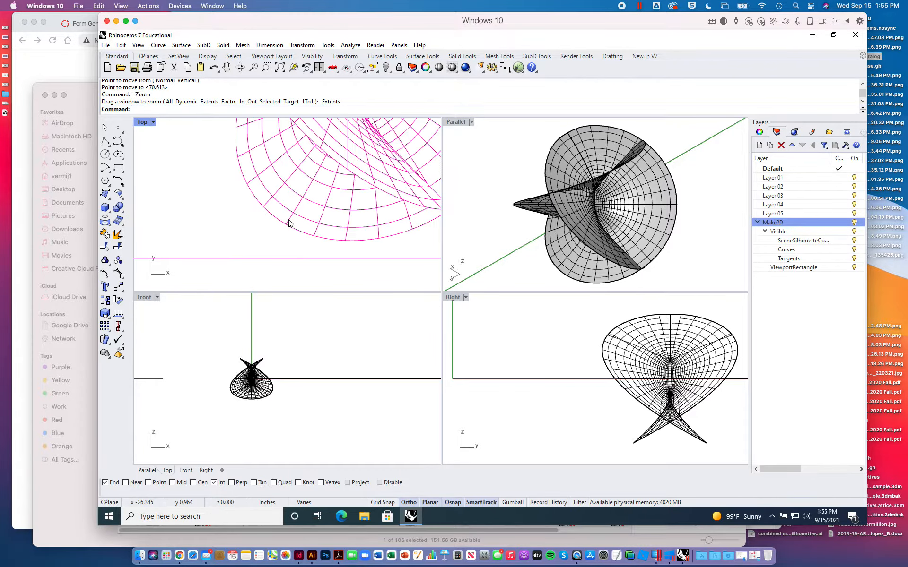
scroll(290, 223, "down", 3)
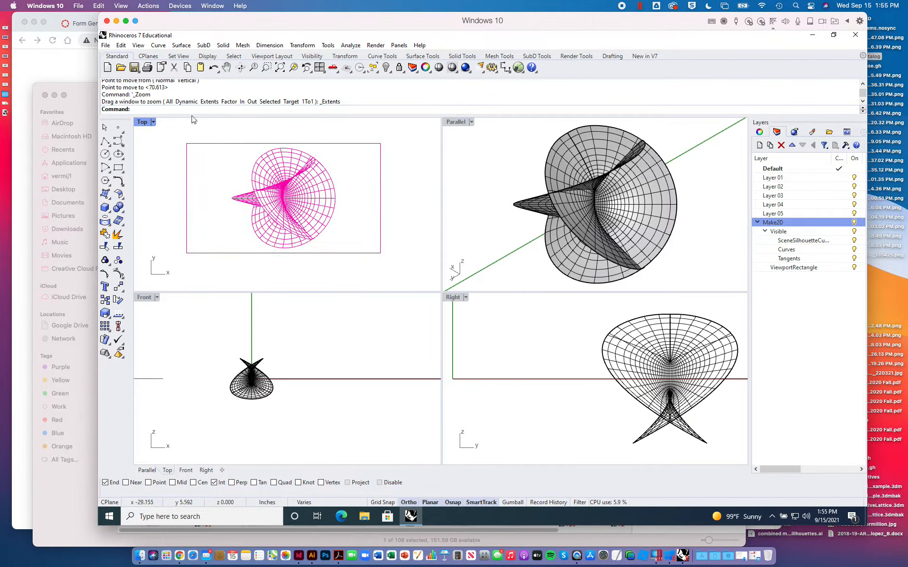
left_click(105, 45)
left_click(135, 177)
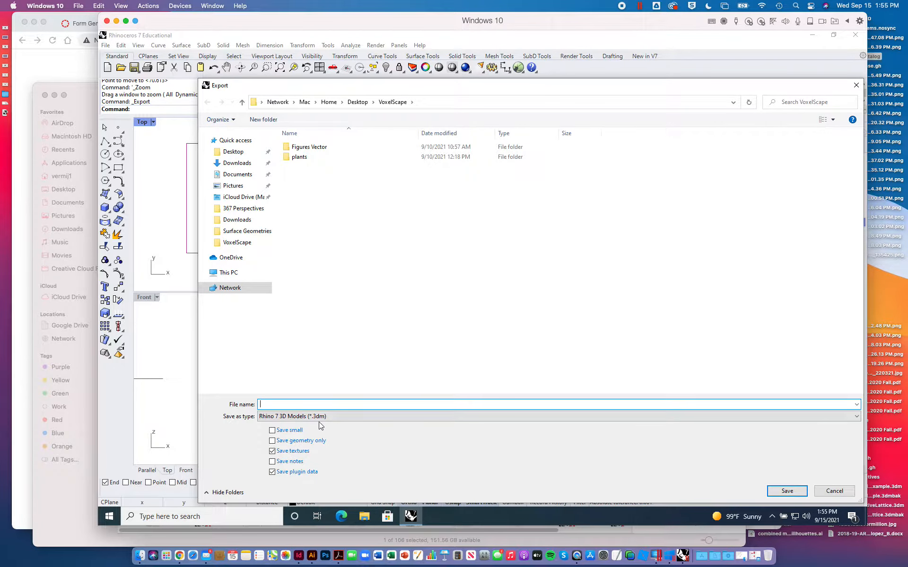
left_click(320, 417)
left_click(305, 269)
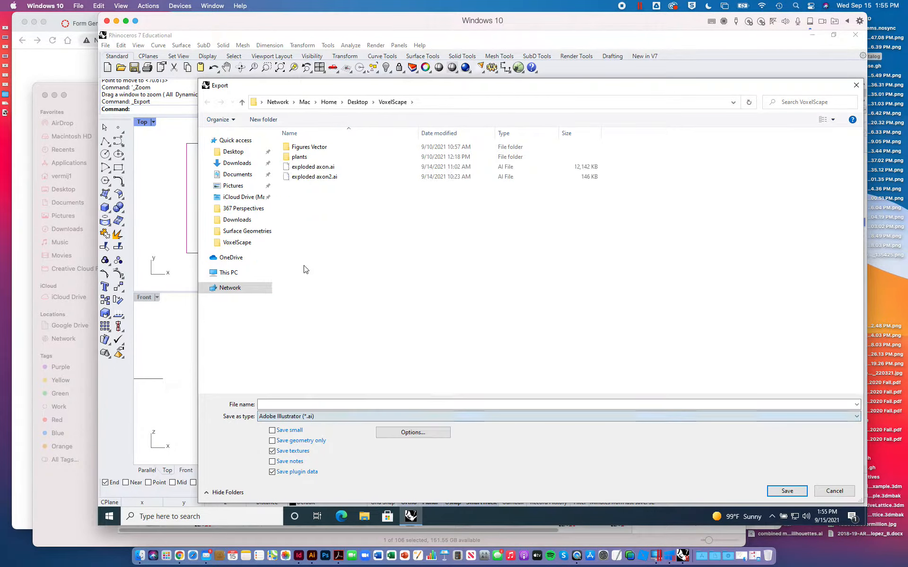
left_click(236, 153)
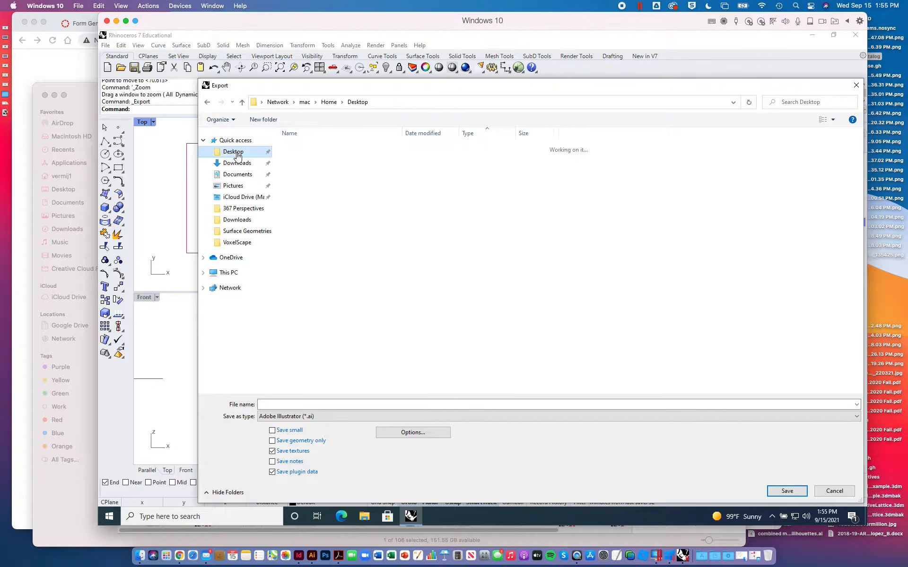
- Name the export file testSruf, save it, and accept the AI export options with Snapshot of current view and RGB color
left_click(786, 494)
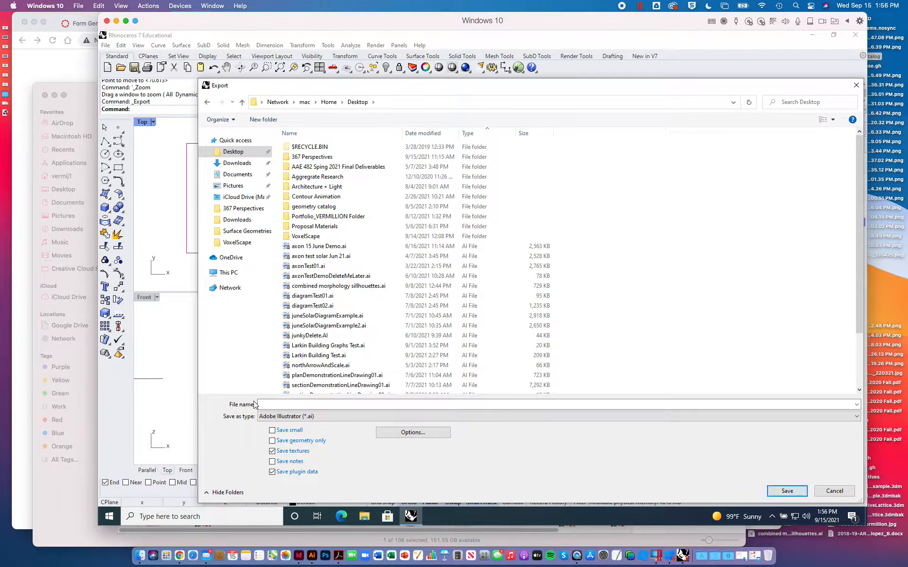
left_click(275, 405)
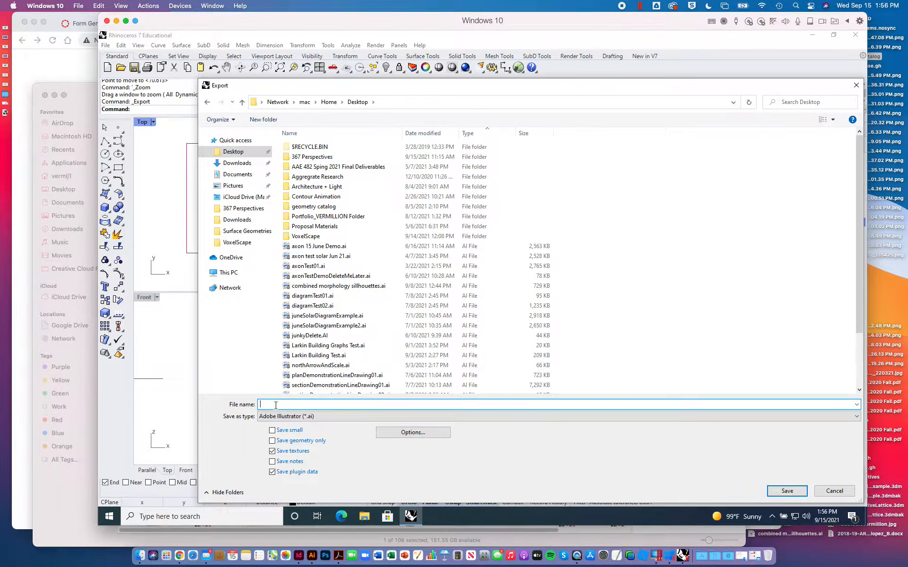
type("testSruf")
key("Return")
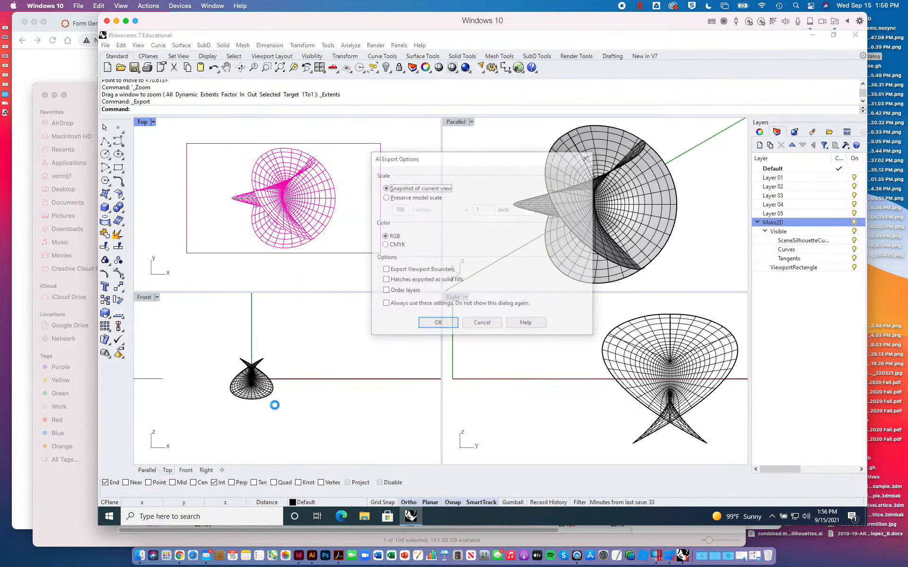
left_click(434, 324)
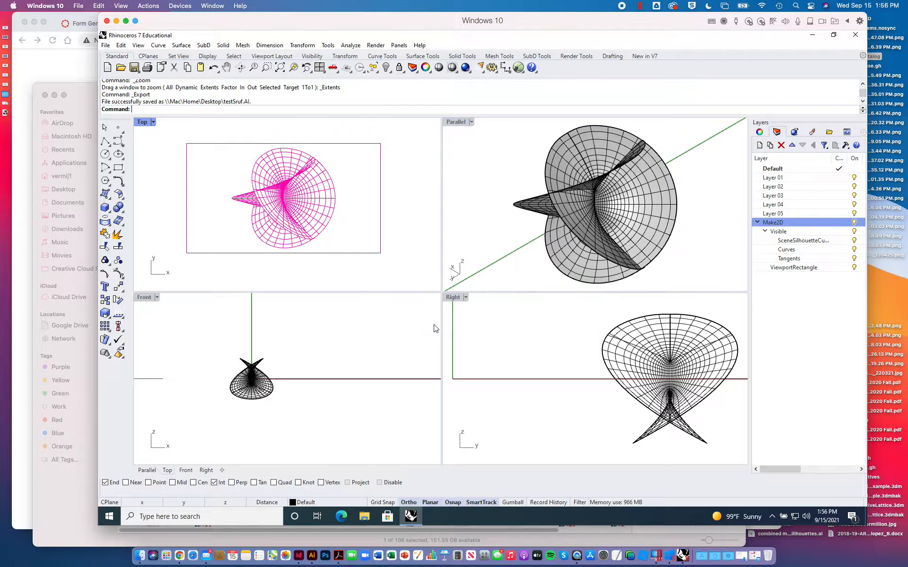
- Switch to Illustrator and open testSruf.AI from the Desktop
left_click(315, 542)
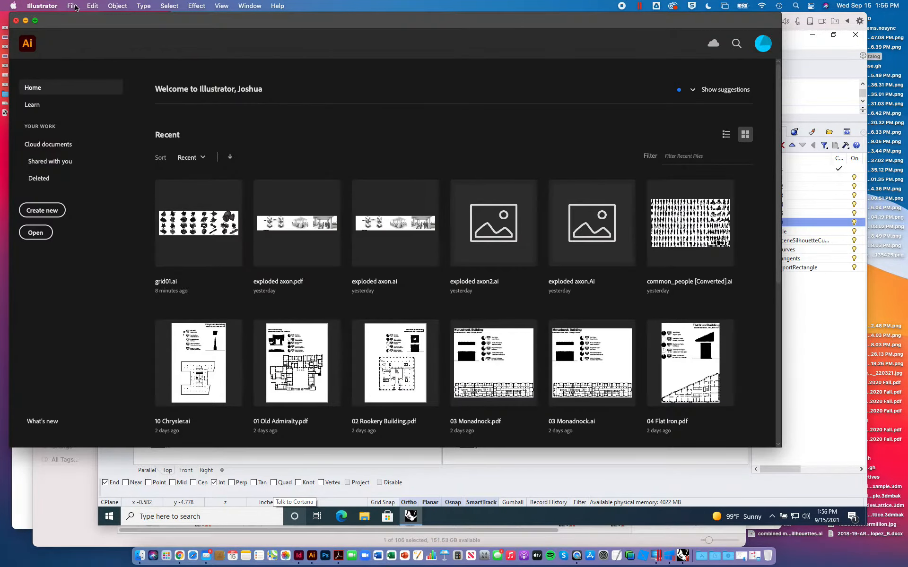
left_click(74, 6)
left_click(83, 37)
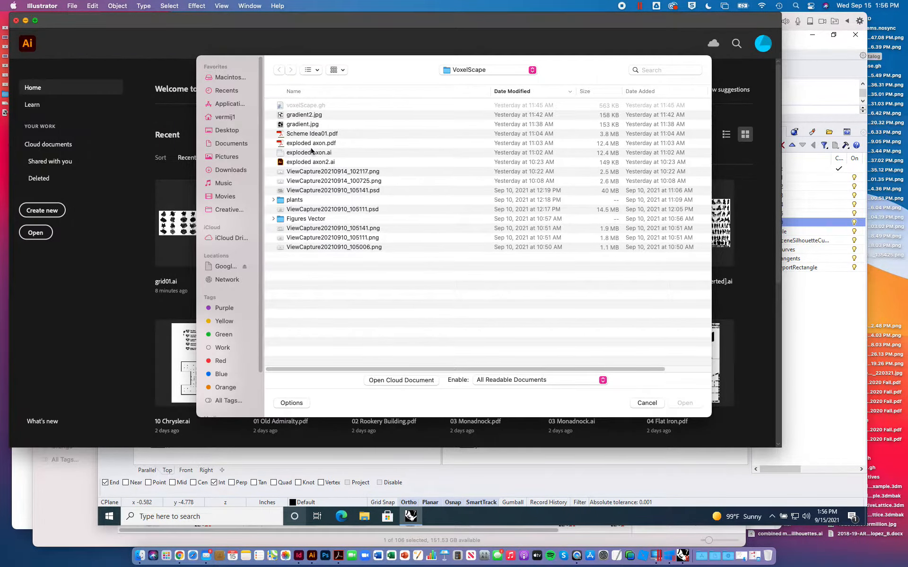
left_click(229, 130)
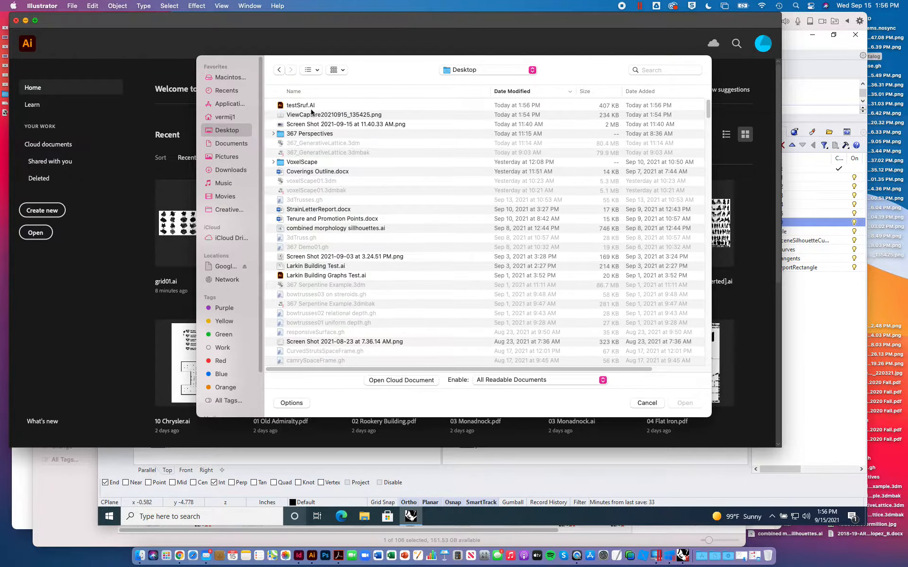
double_click(309, 105)
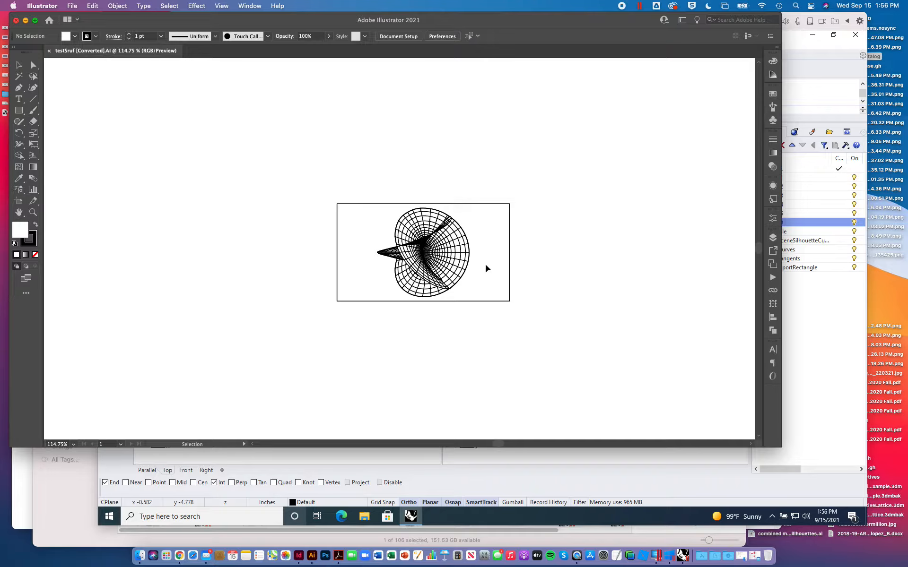
- Edit the artboard with its center as the reference point and set its width to 8.5 in
key("super+0")
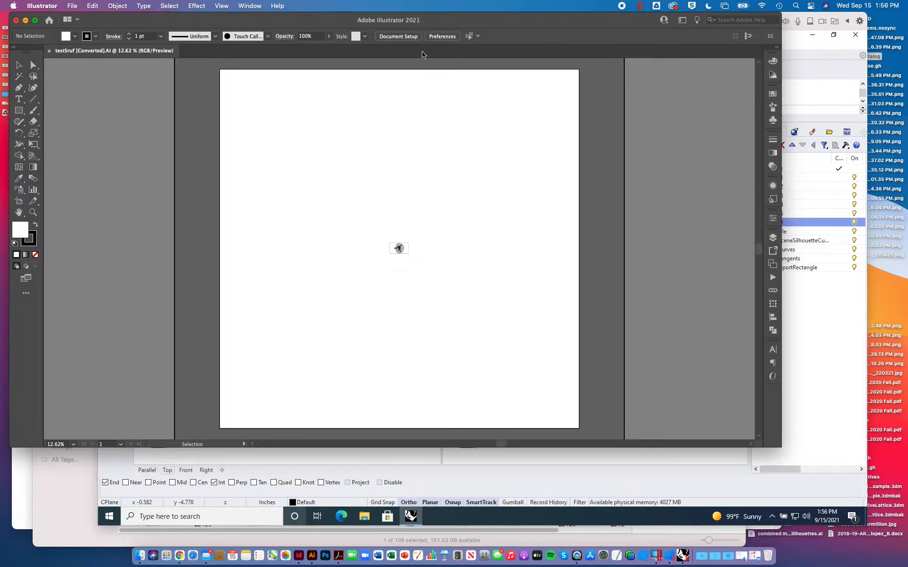
left_click(398, 37)
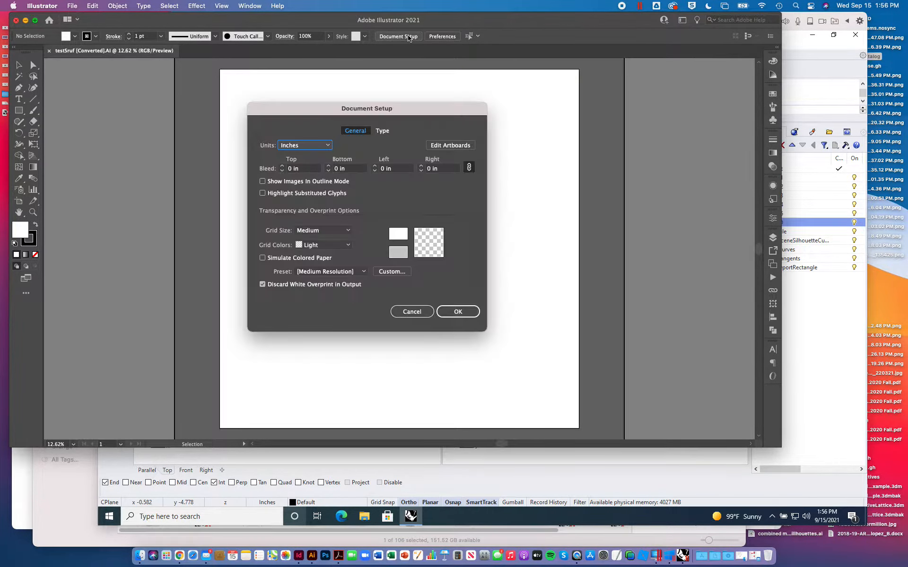
left_click(450, 145)
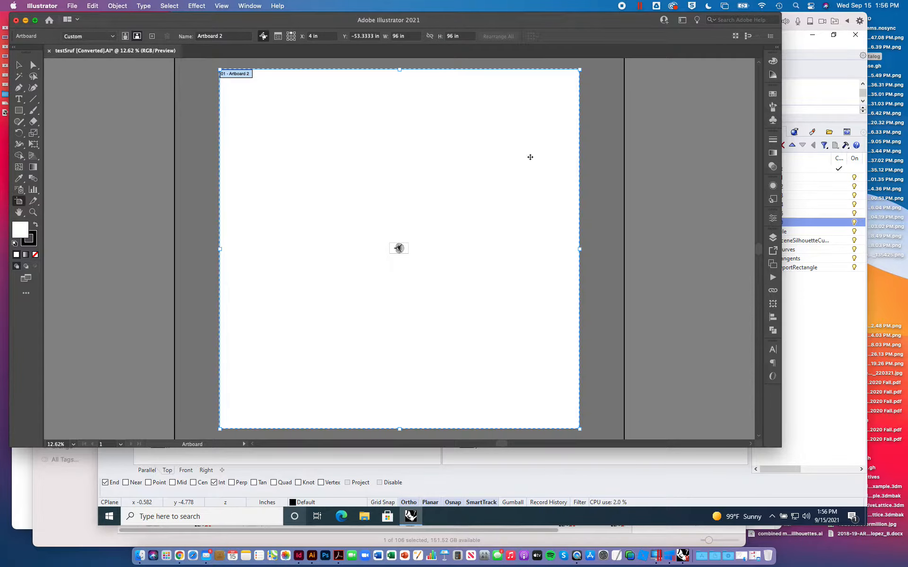
left_click(405, 36)
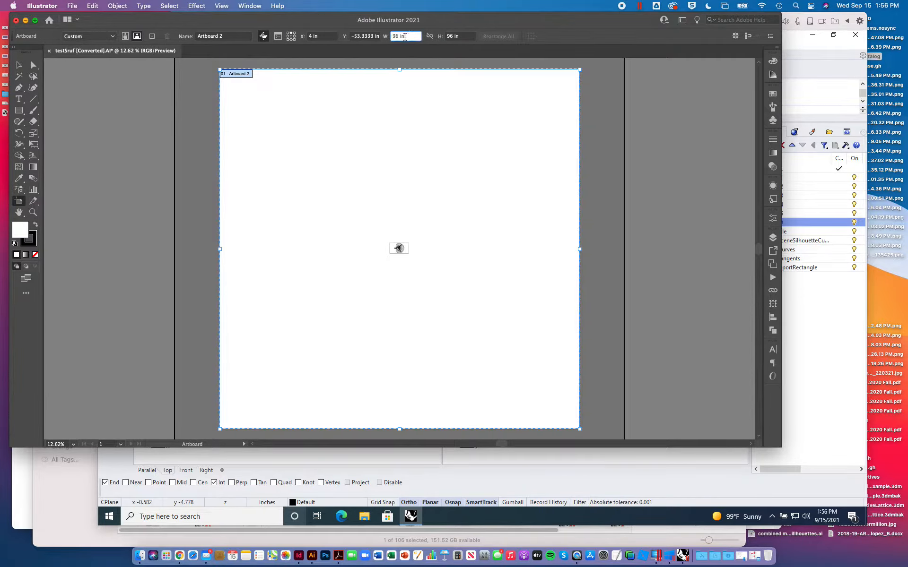
left_click_drag(404, 37, 373, 35)
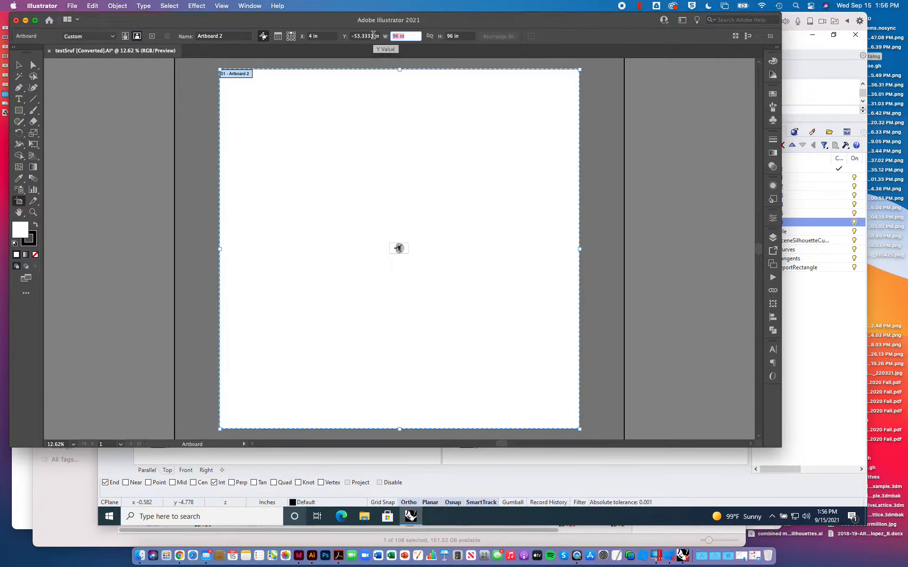
left_click(291, 34)
left_click_drag(407, 36, 303, 29)
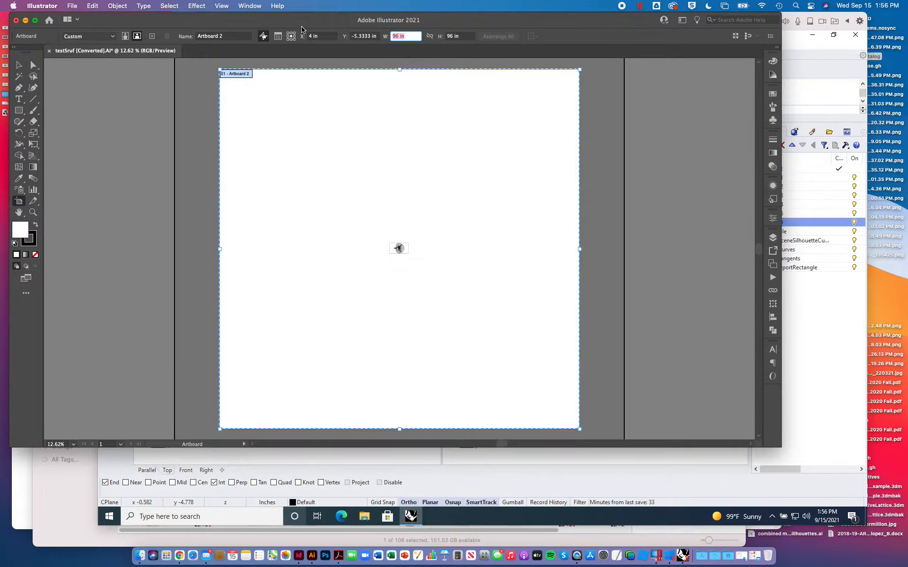
type("8.5")
key("Return")
- Set the artboard's height to 11 in, closing the Artboard Options without other changes
left_click_drag(466, 35, 258, 37)
type("1")
key("Return")
key("Return")
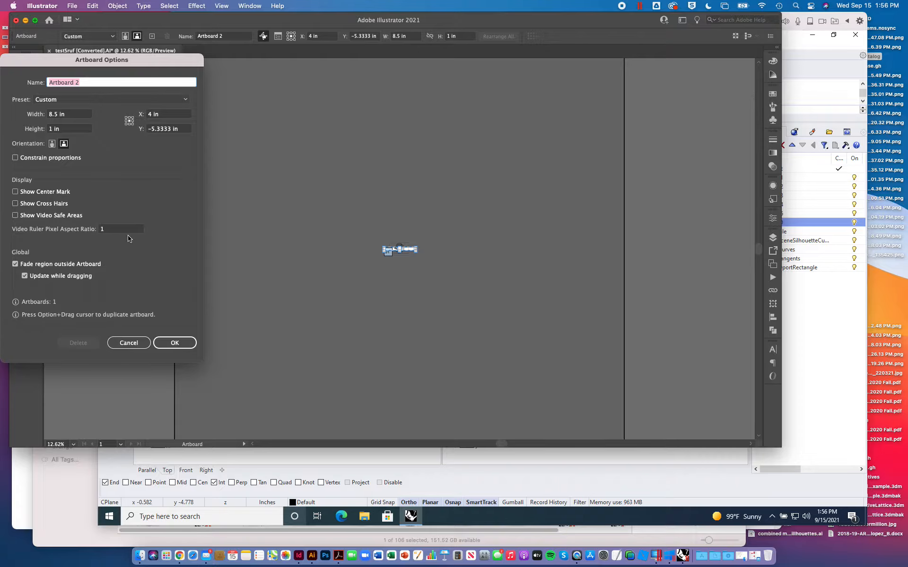
left_click(175, 343)
left_click(454, 36)
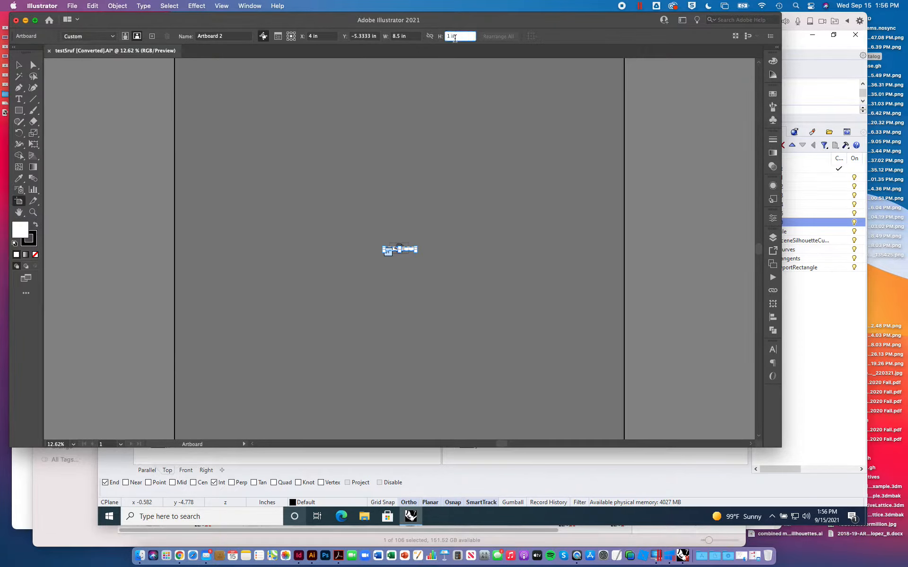
type("11")
key("Return")
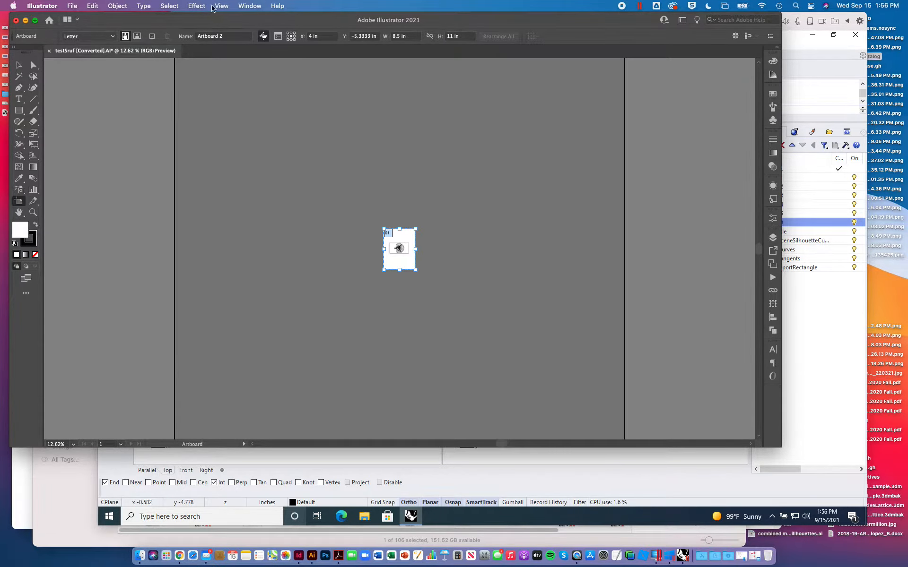
- Select the whole line drawing with its frame and scale it proportionally to a height of 3 in
left_click(19, 64)
key("super+0")
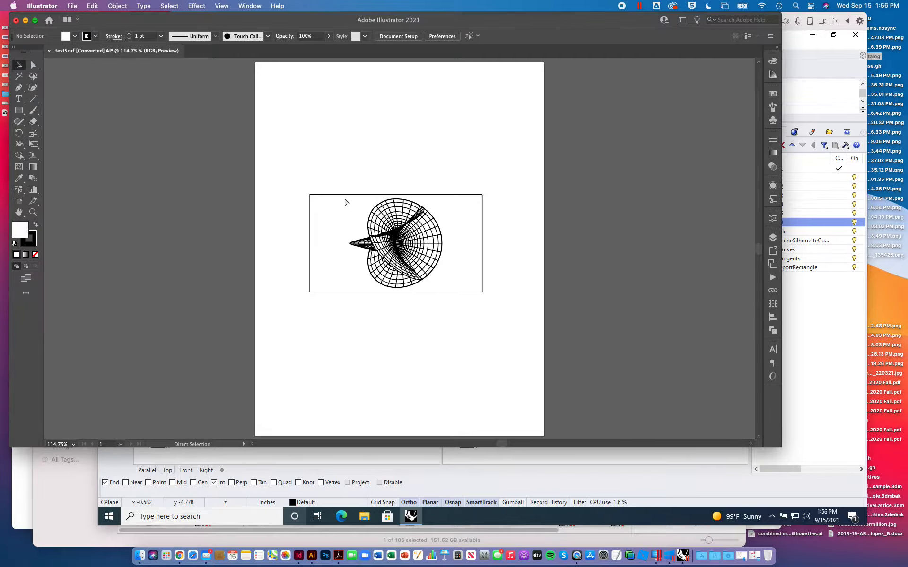
left_click_drag(303, 186, 539, 330)
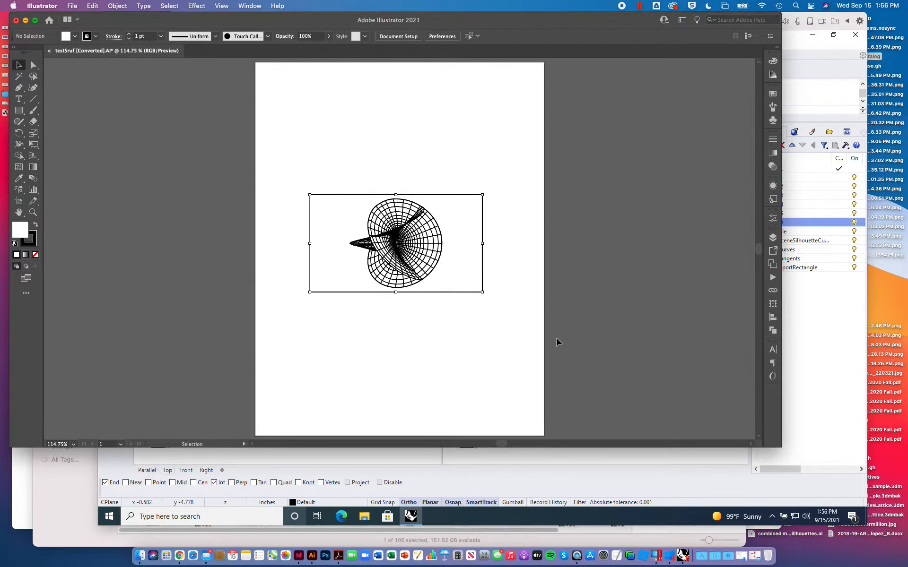
left_click(591, 37)
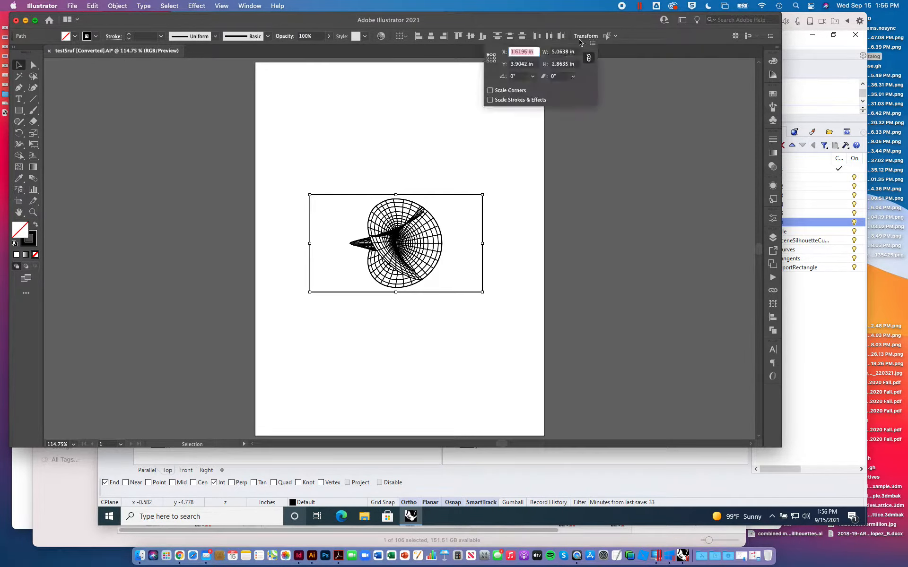
left_click(575, 66)
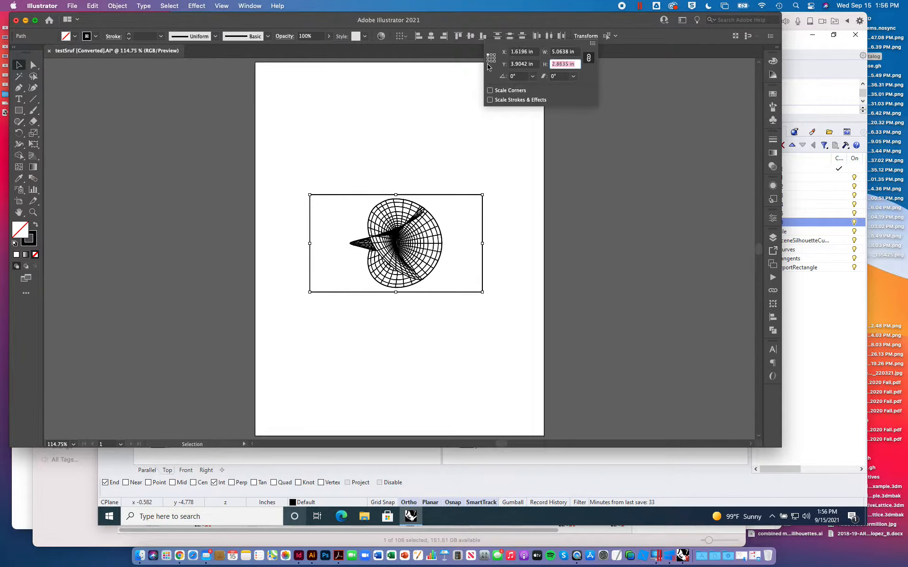
type("3")
key("Return")
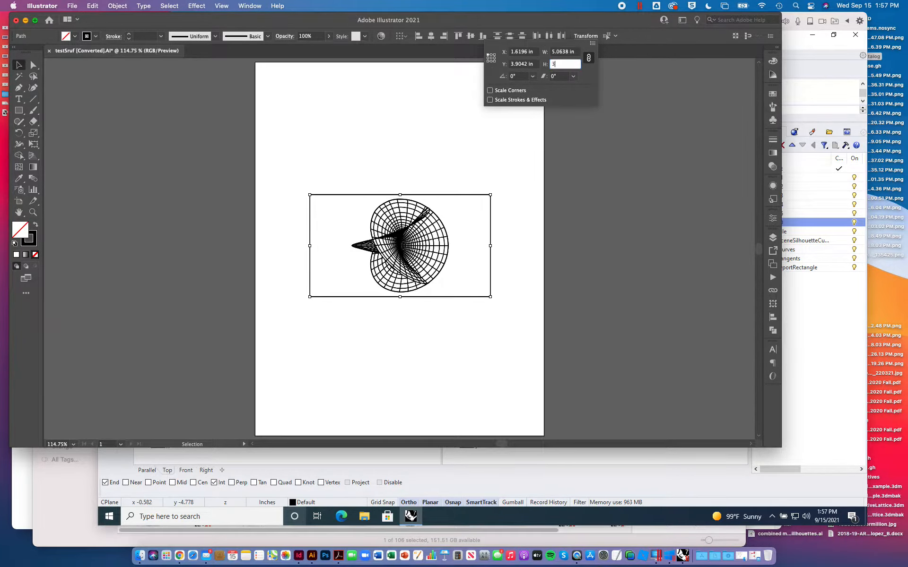
- Position the drawing's upper-left corner at X 1 in and Y 4 in on the artboard and deselect it
left_click(586, 36)
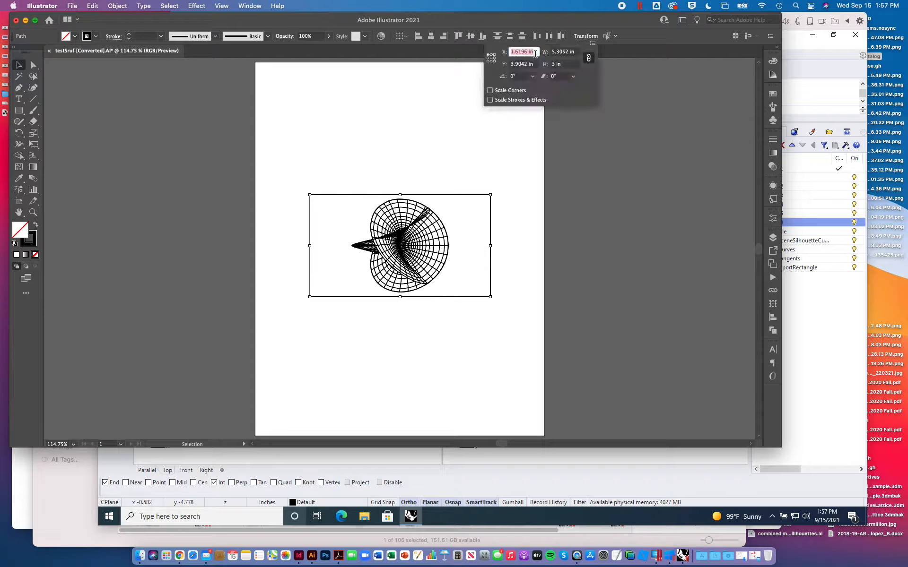
type("1")
key("Return")
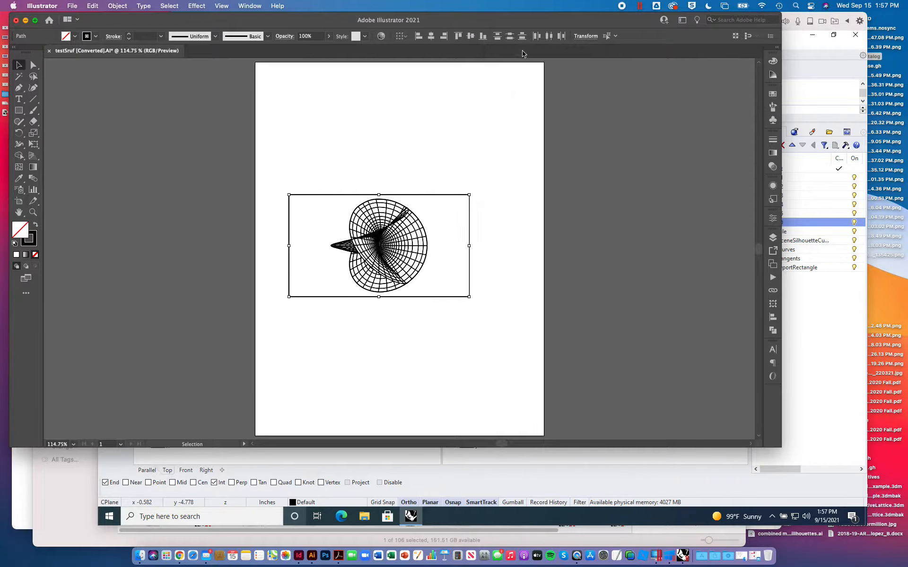
left_click(589, 37)
left_click(536, 64)
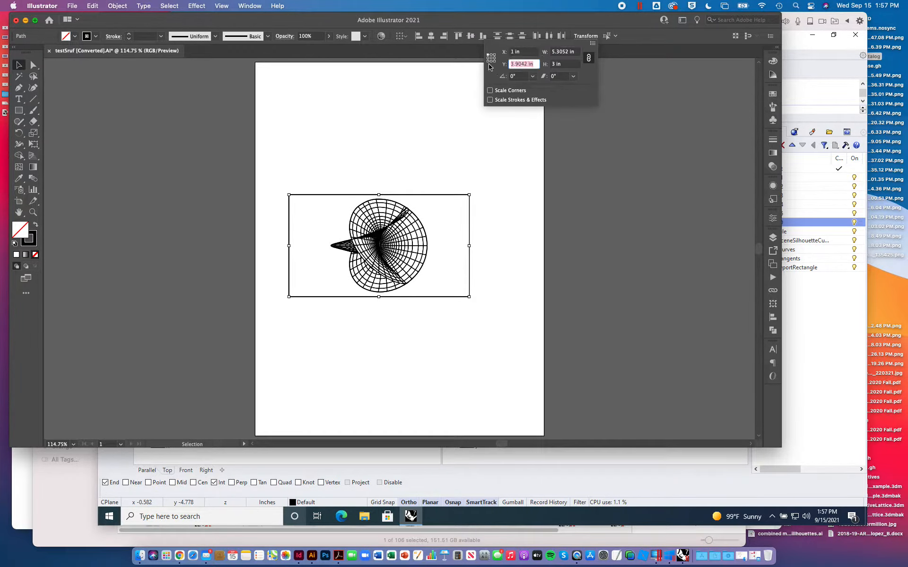
type("4")
key("Return")
left_click(375, 140)
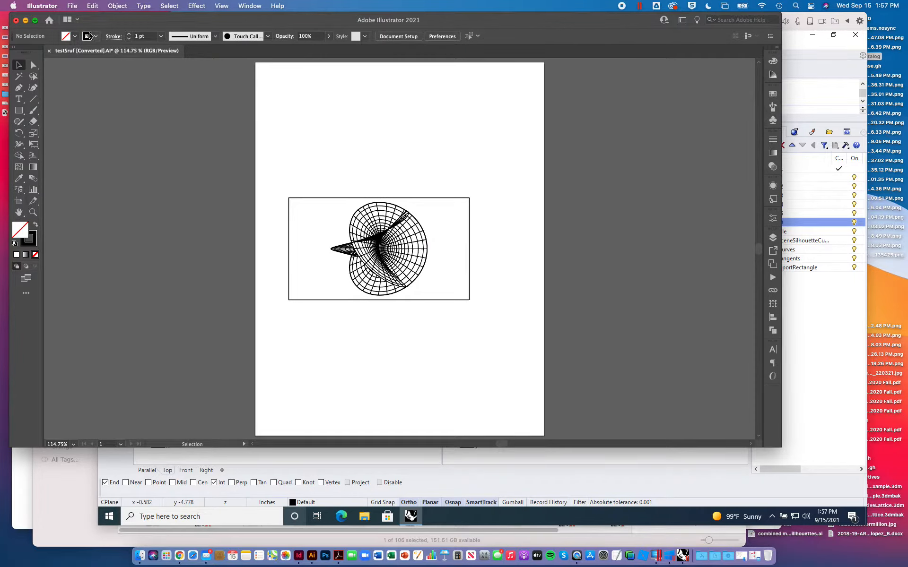
- Add a new layer beneath the Make2D layers and lock the Tangents, Curves and SceneSilhouetteCurves layers
left_click(72, 6)
left_click(247, 117)
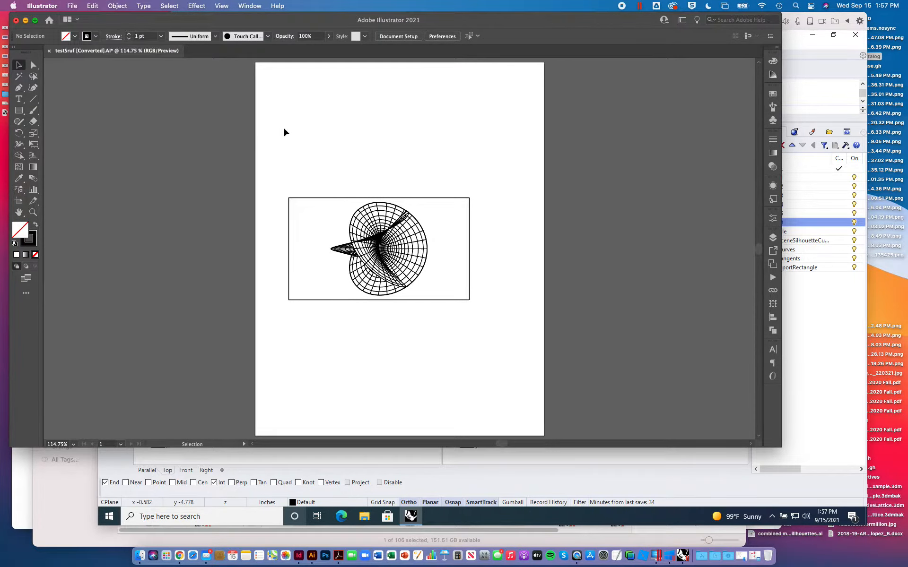
left_click(773, 238)
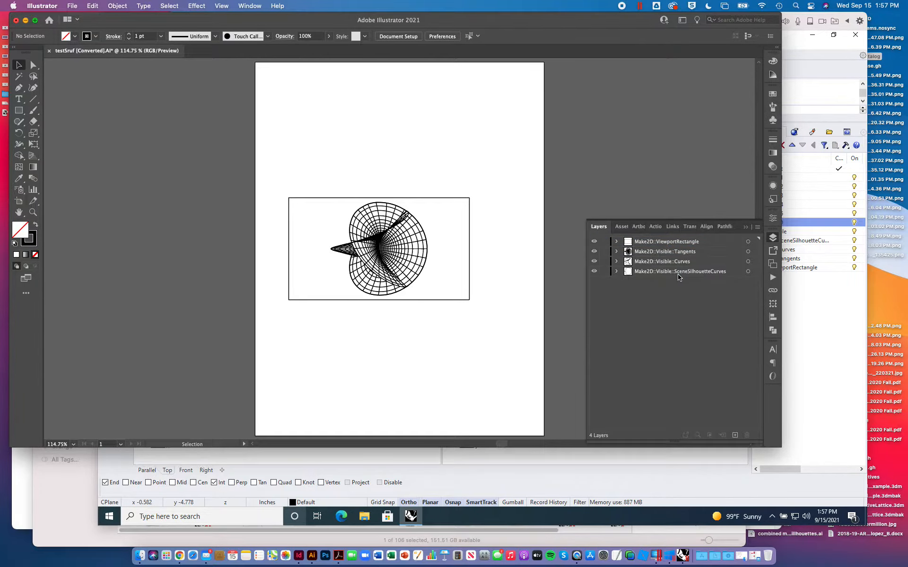
left_click(678, 273)
left_click(735, 434)
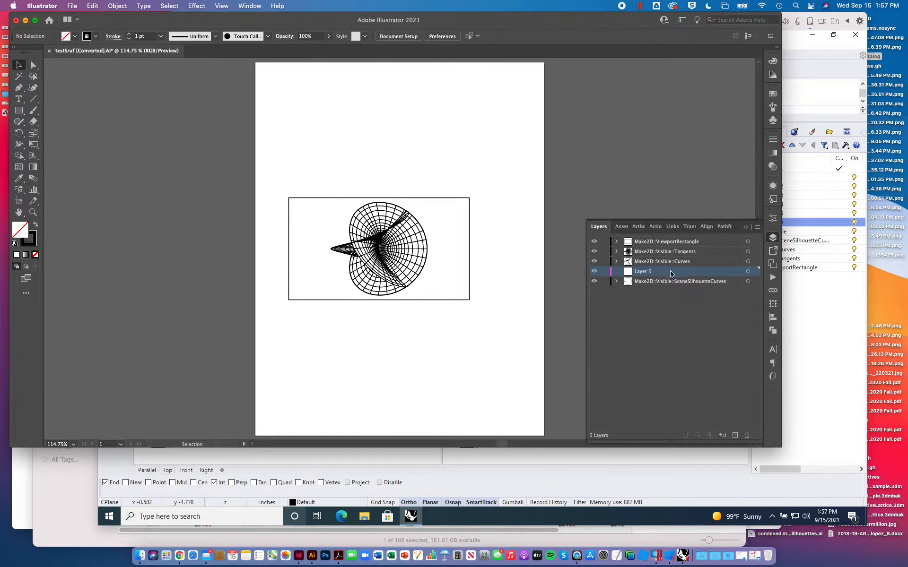
left_click_drag(605, 272, 606, 250)
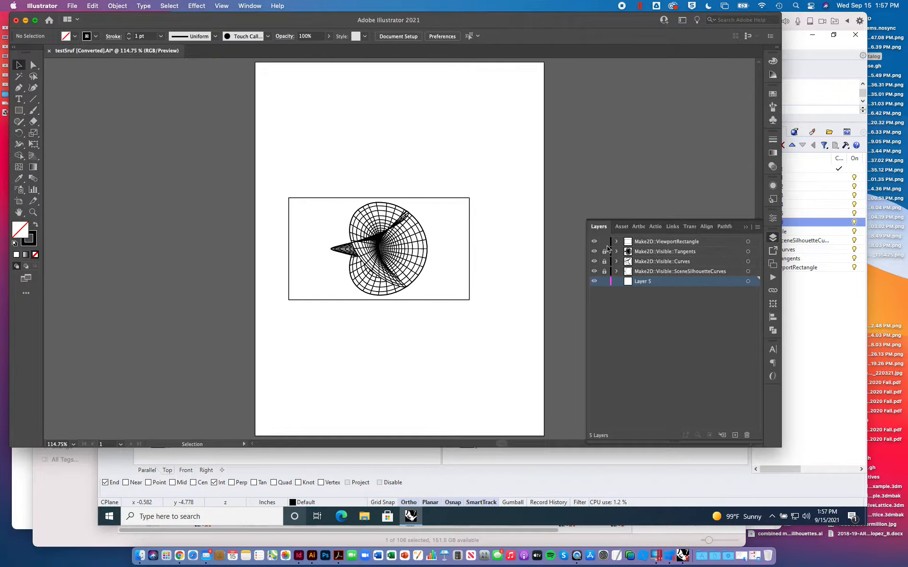
- Lock the ViewportRectangle layer and place the image ViewCapture20210915_135425.png on the new layer beneath the linework
left_click(604, 241)
left_click(748, 282)
left_click(72, 6)
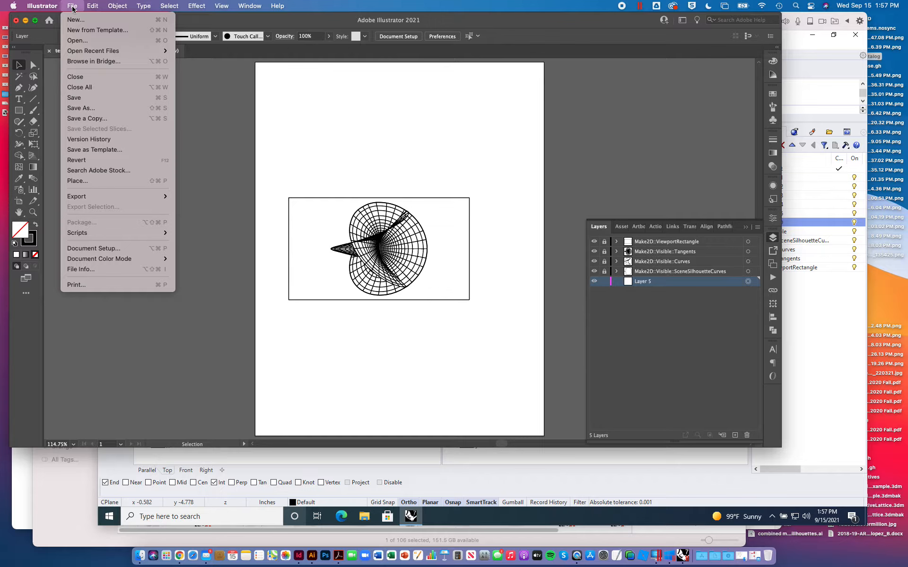
left_click(77, 181)
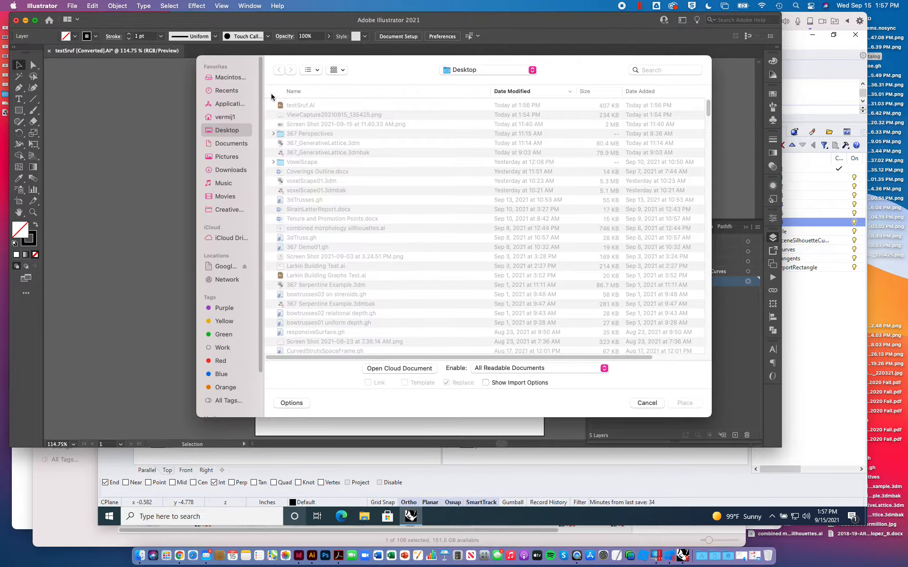
left_click(310, 116)
double_click(310, 118)
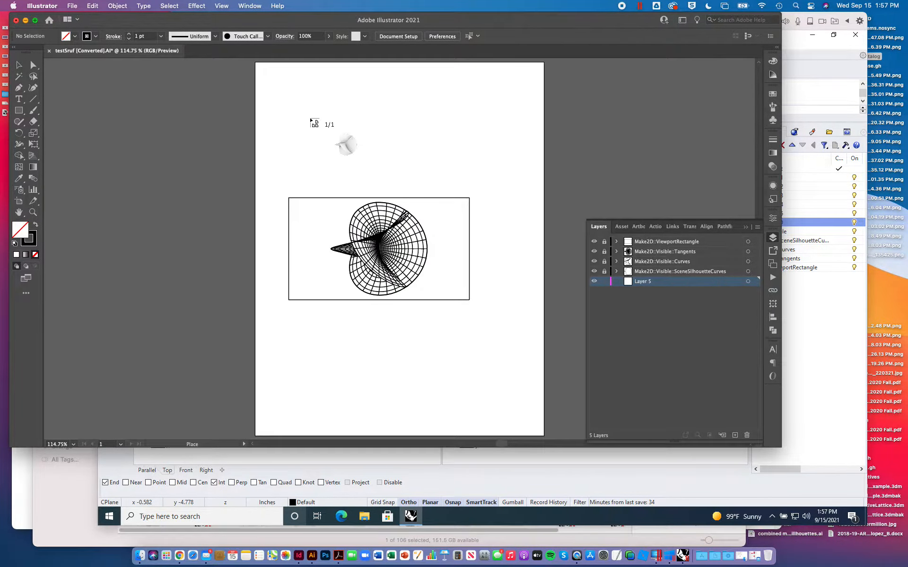
left_click(232, 147)
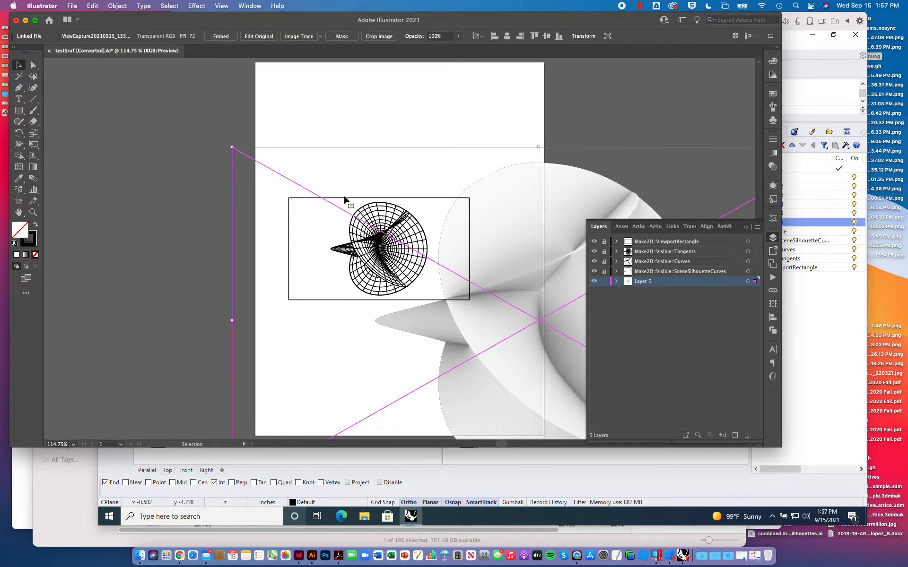
- Unlock the ViewportRectangle layer, check the frame's size, and scale the placed image proportionally to a height of 3 in
left_click(604, 241)
left_click(469, 199)
left_click(514, 39)
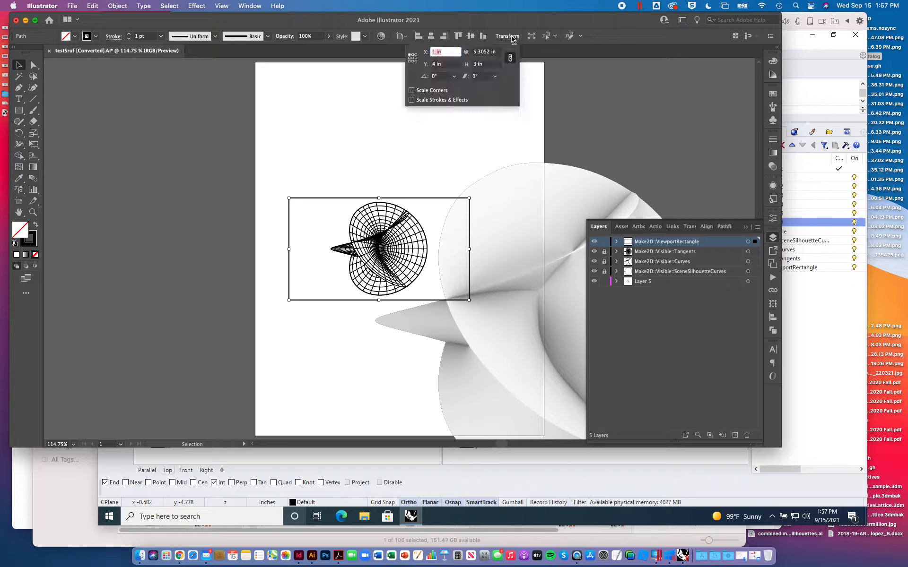
left_click(553, 228)
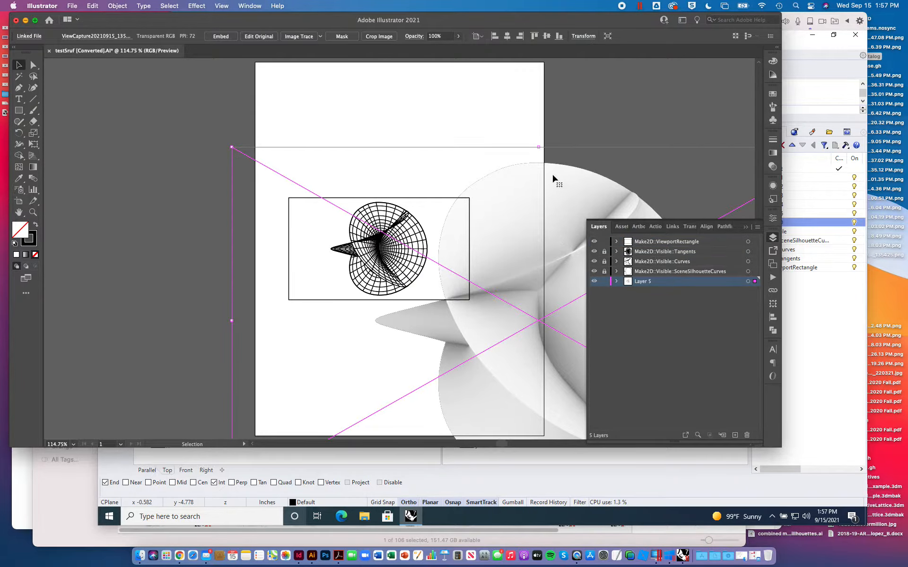
left_click(584, 37)
left_click(569, 64)
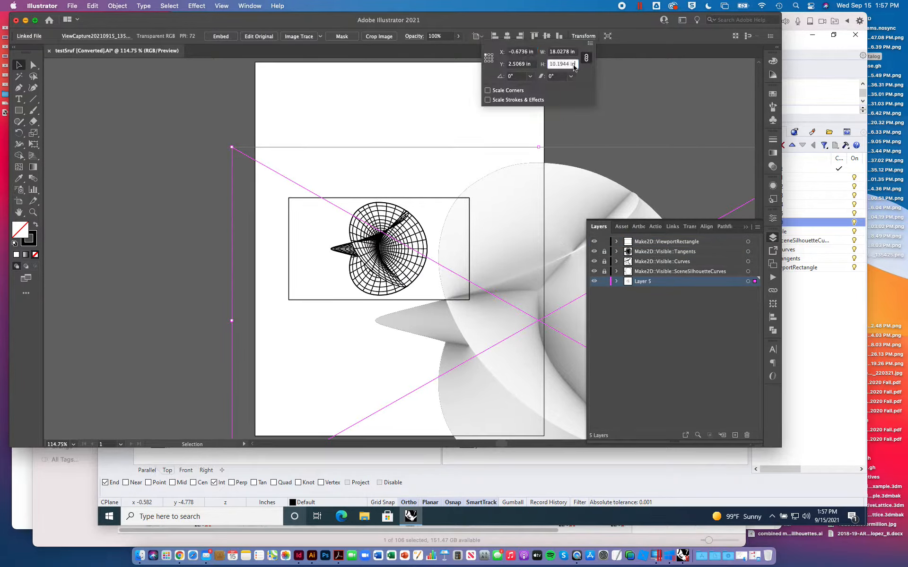
type("3")
key("Return")
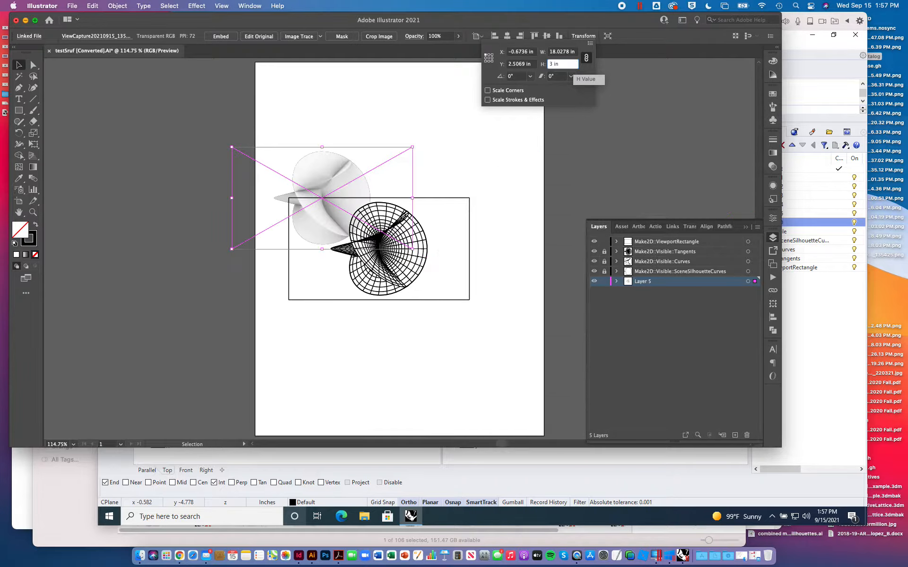
- Position the placed image's upper-left corner at X 1 in and Y 4 in to match the frame, and deselect it
left_click(587, 36)
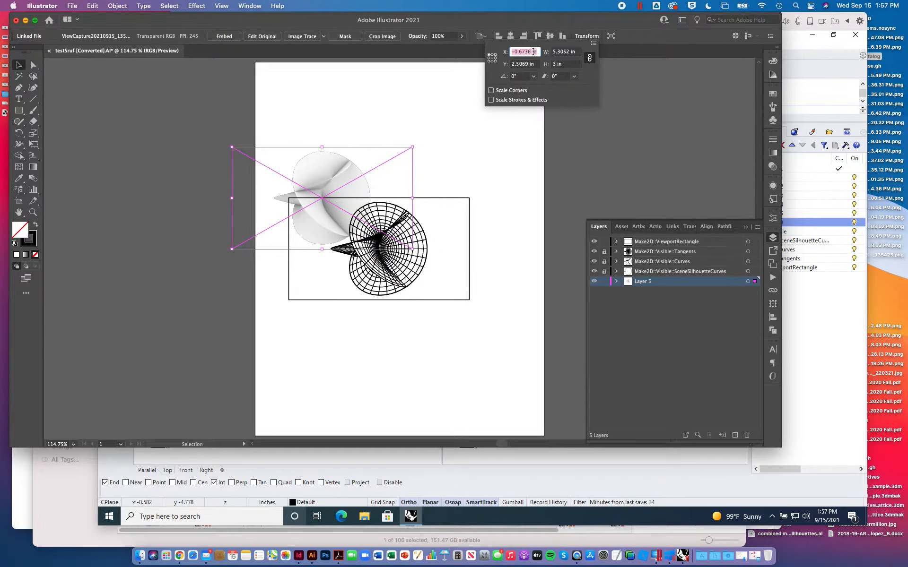
type("1")
key("Return")
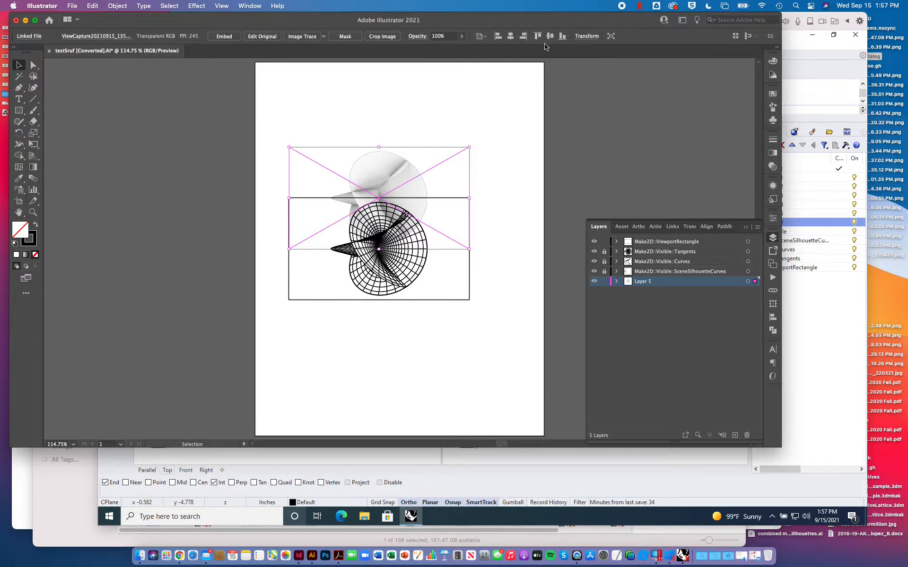
left_click(586, 36)
left_click(526, 65)
type("4")
key("Return")
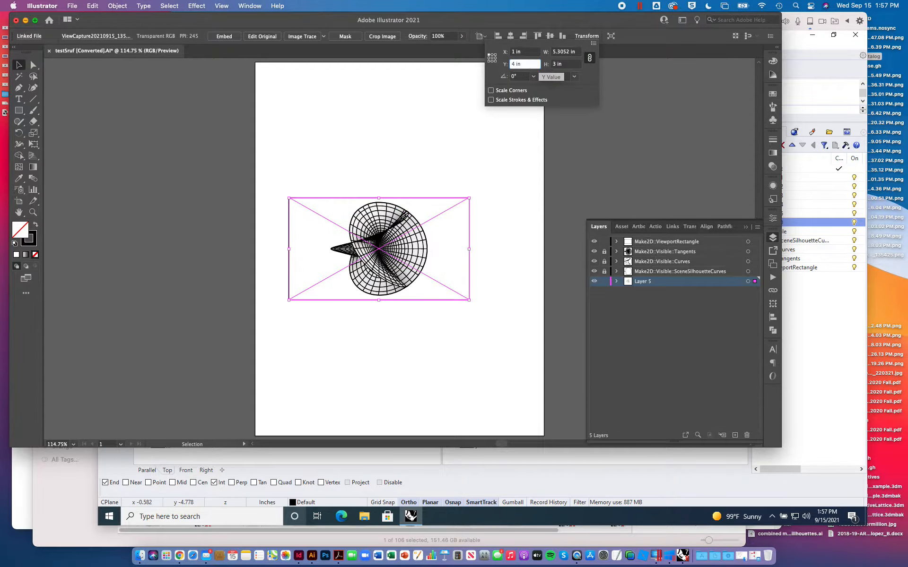
left_click(147, 197)
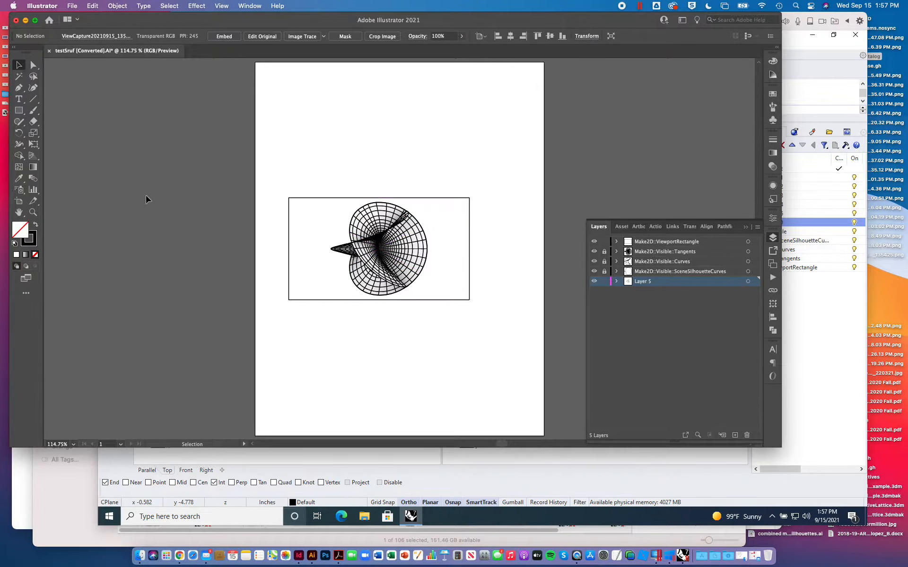
- Hide the ViewportRectangle layer and lock the layer holding the placed image
key("super+0")
key("super+equal")
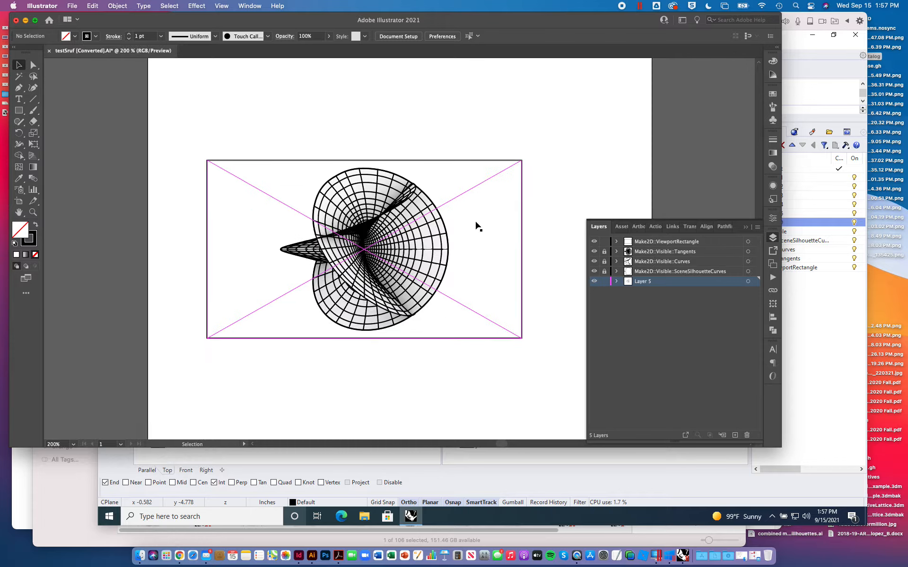
left_click(594, 241)
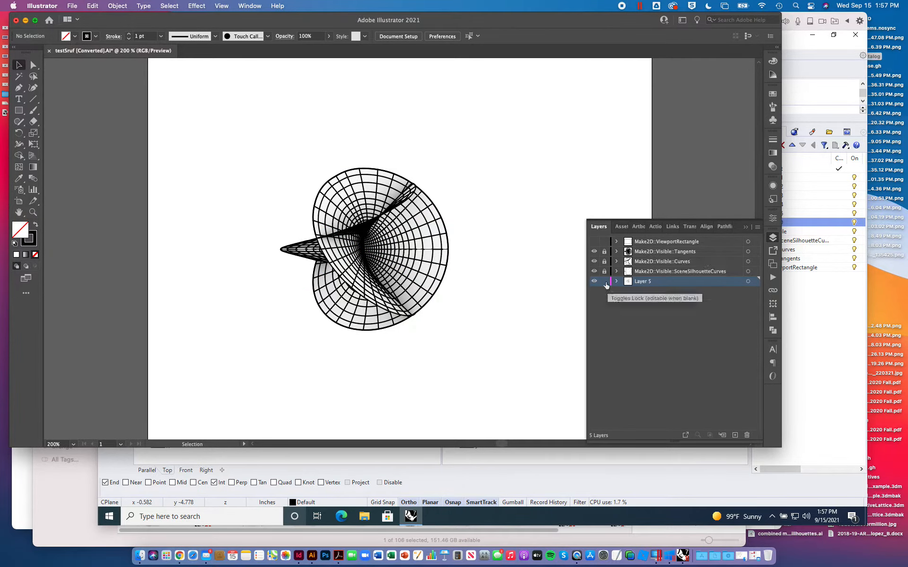
left_click(605, 282)
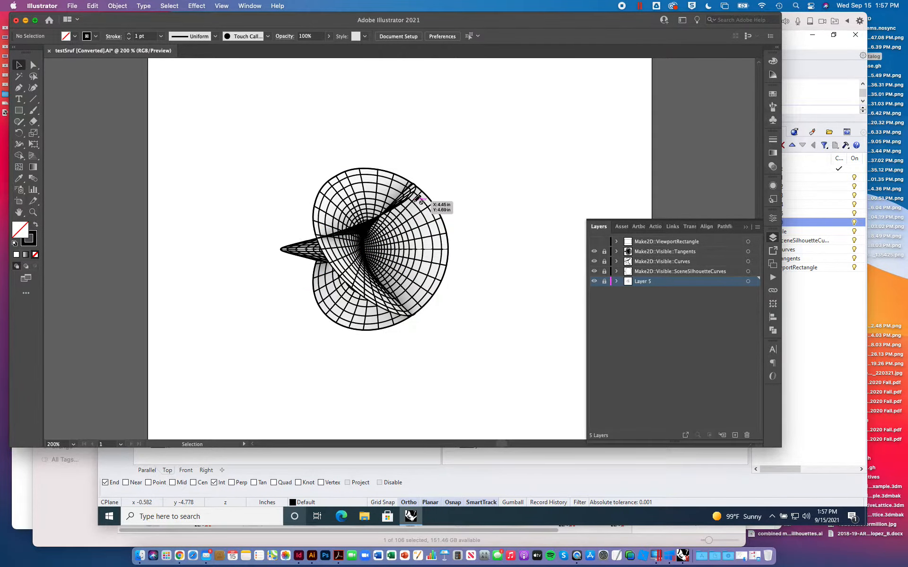
- Unlock the Tangents and Curves layers and set the stroke color of their linework to black with K at 100%
key("super+equal")
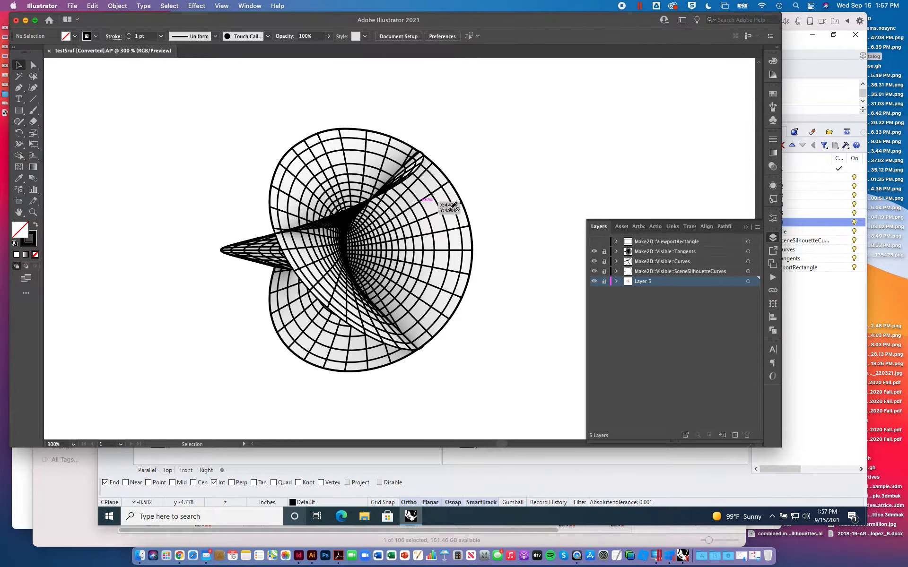
left_click(604, 254)
left_click(604, 261)
left_click(747, 261)
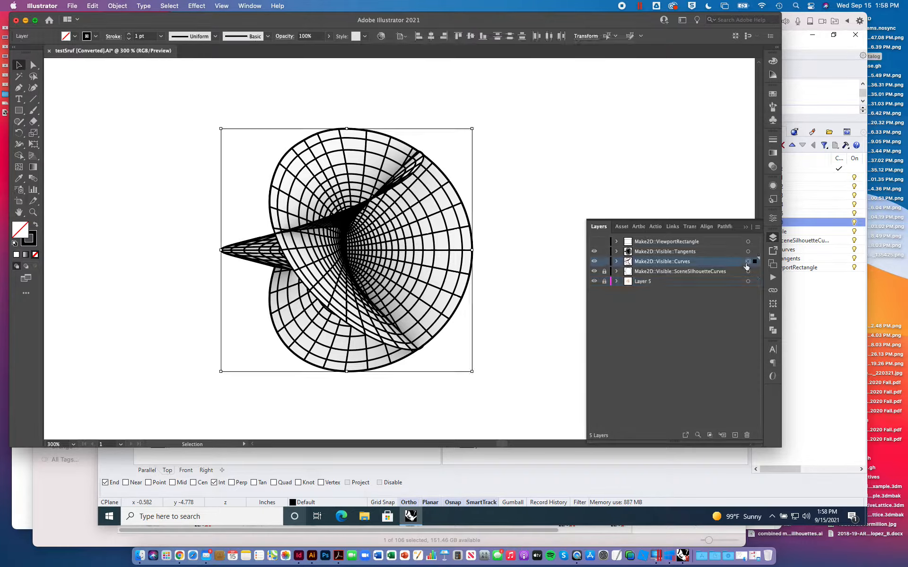
left_click(772, 142)
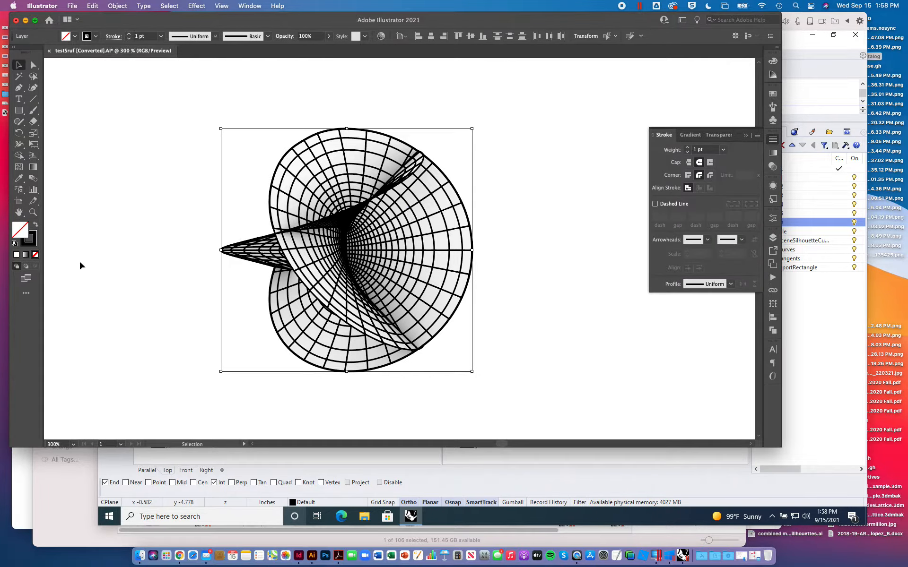
left_click(34, 243)
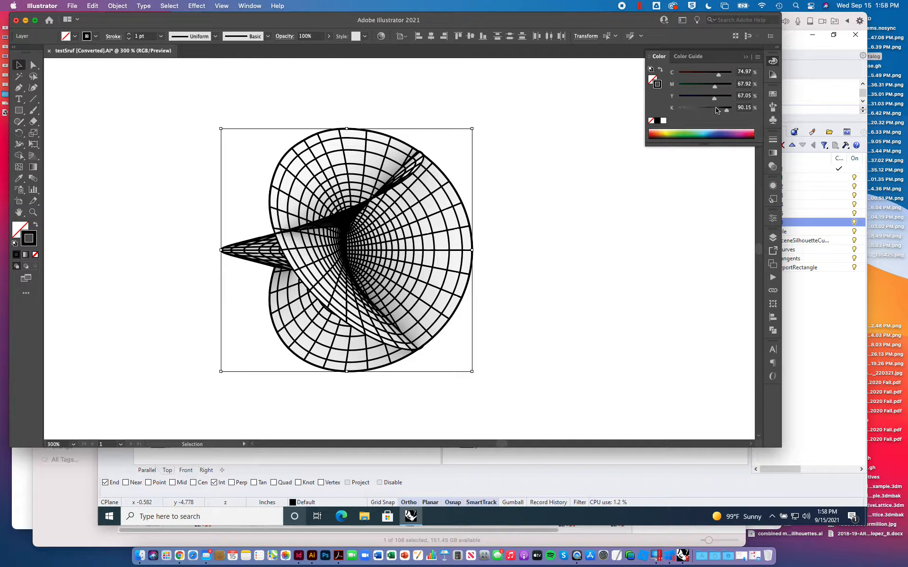
left_click(657, 121)
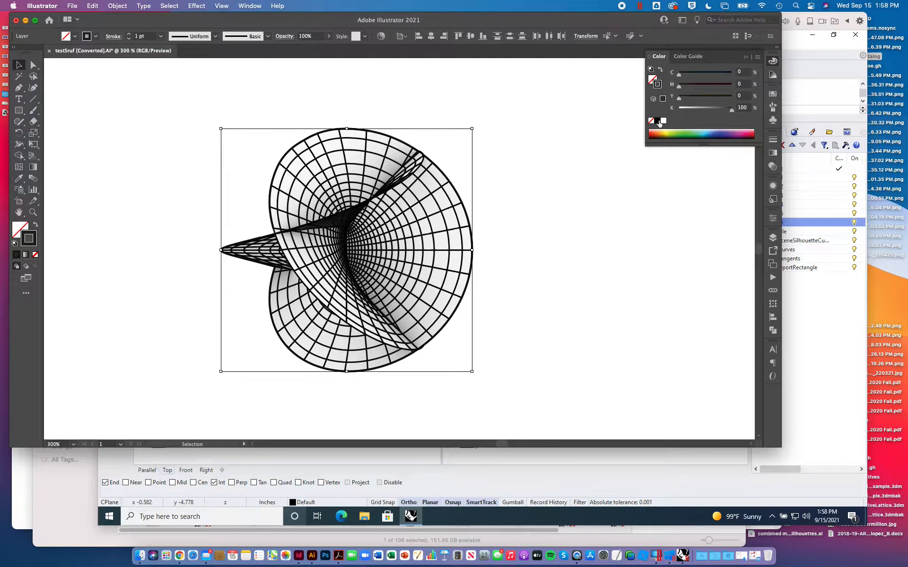
- Set the stroke weight of the selected Tangents and Curves linework to 0.5 pt and deselect it
left_click(774, 142)
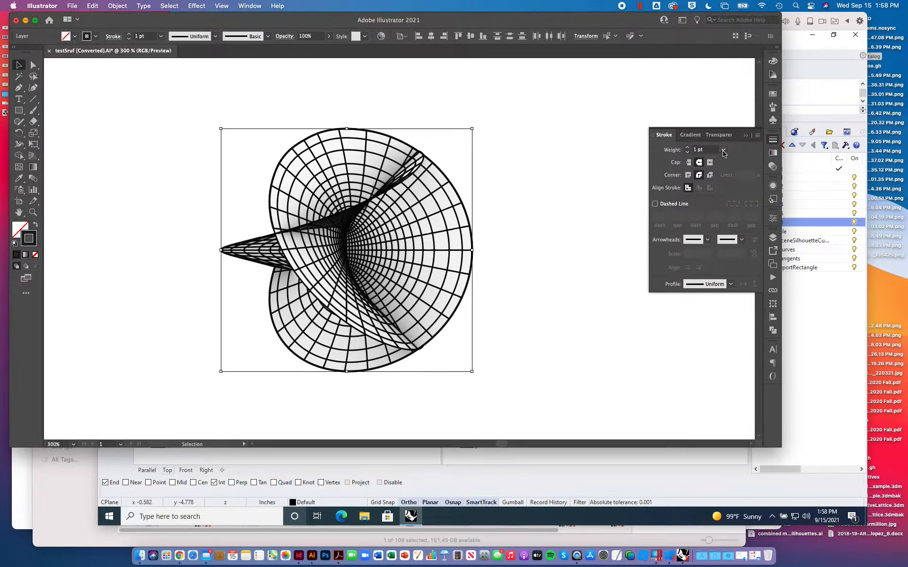
left_click(723, 150)
left_click(733, 171)
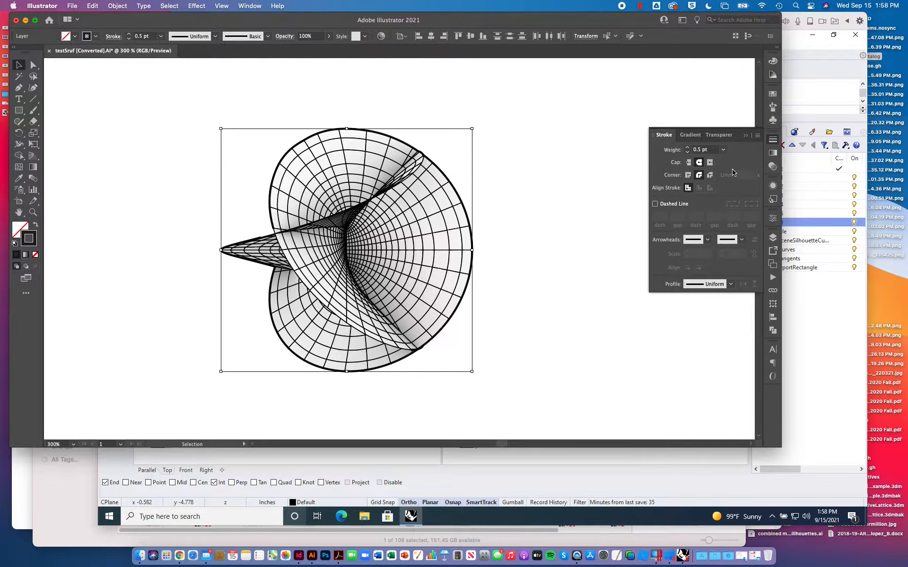
left_click(527, 193)
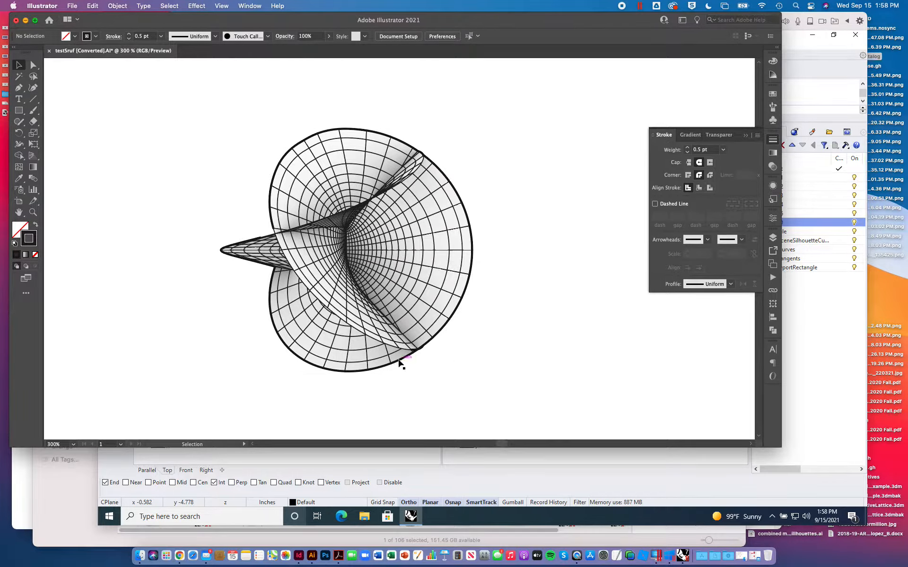
- Unlock the SceneSilhouetteCurves layer, set its outline's stroke weight to 1 pt, and deselect it
left_click(773, 237)
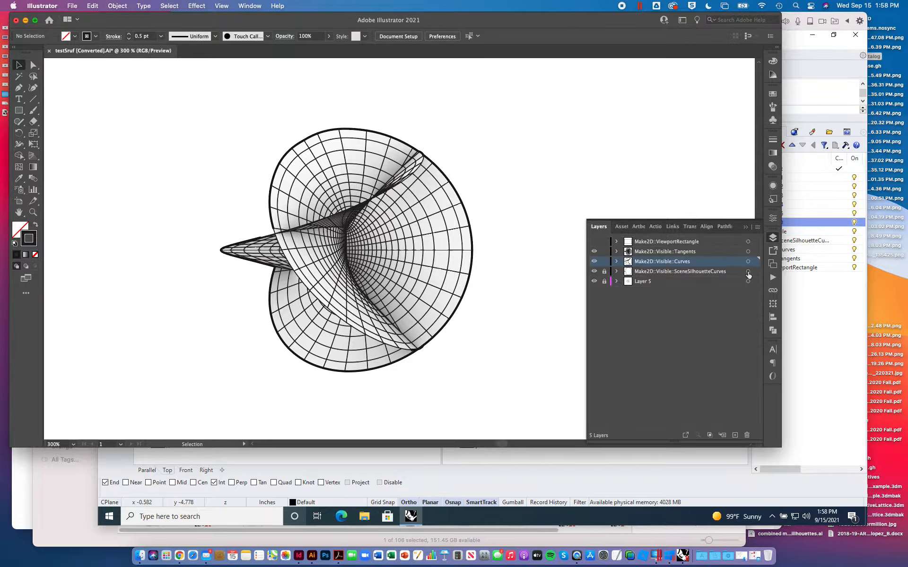
left_click(603, 272)
left_click(748, 271)
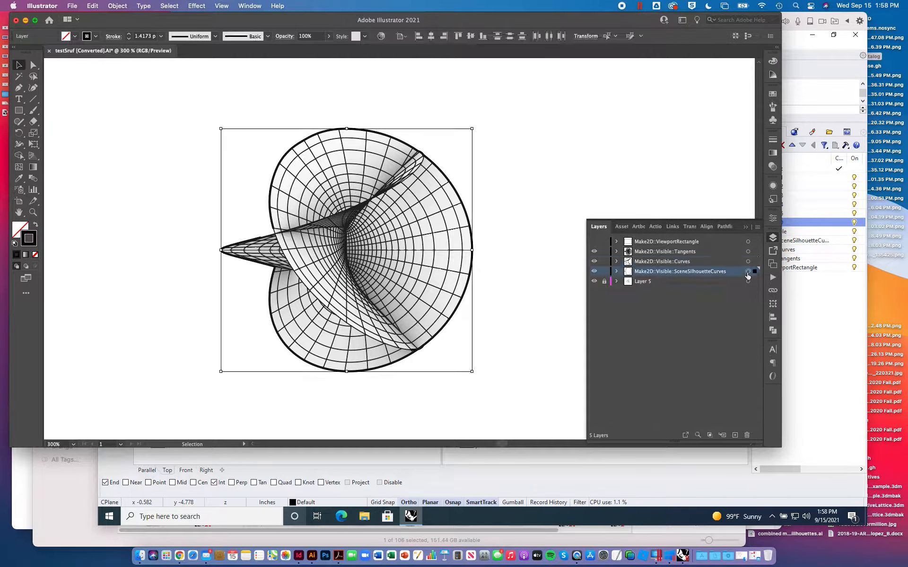
left_click(772, 140)
left_click(723, 149)
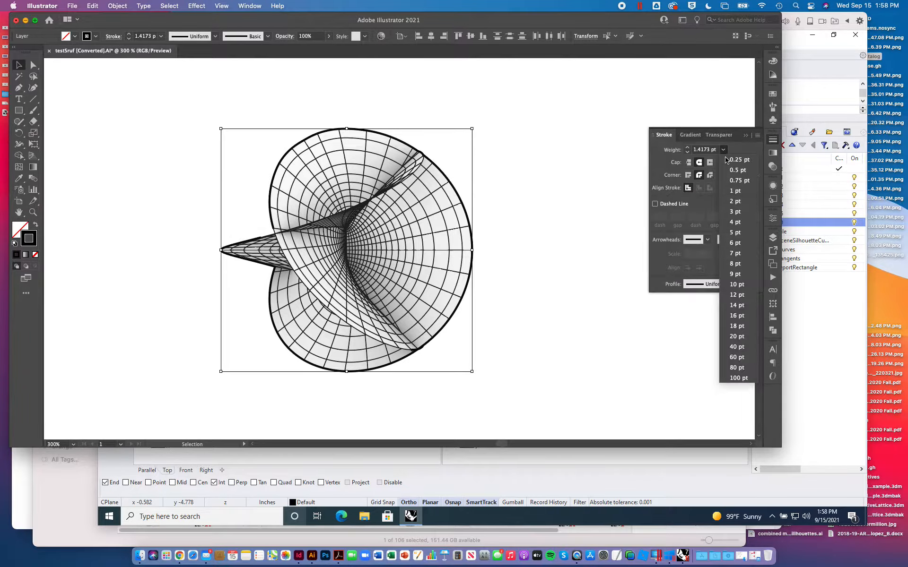
left_click(734, 191)
left_click(536, 141)
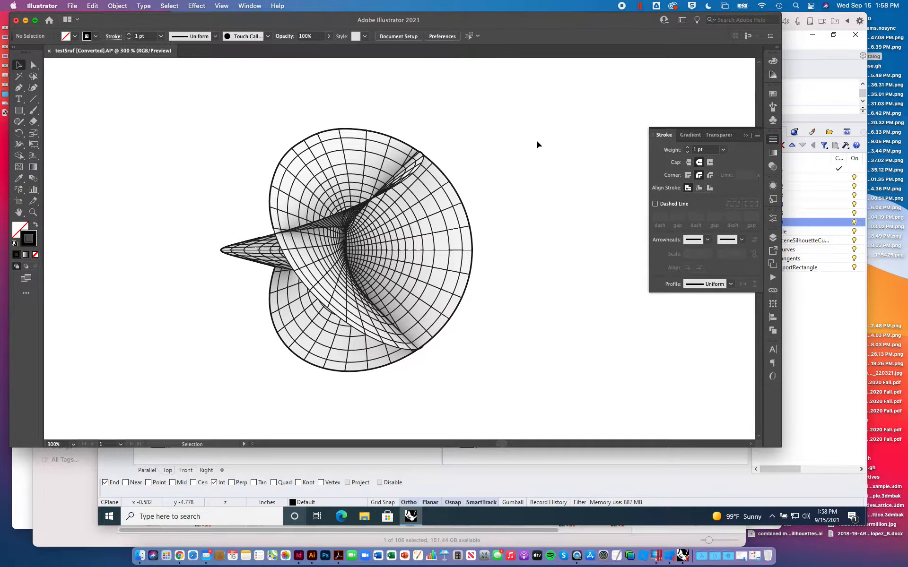
- Set the stroke weight of all Tangents and Curves linework to 0.25 pt and deselect it
key("super+1")
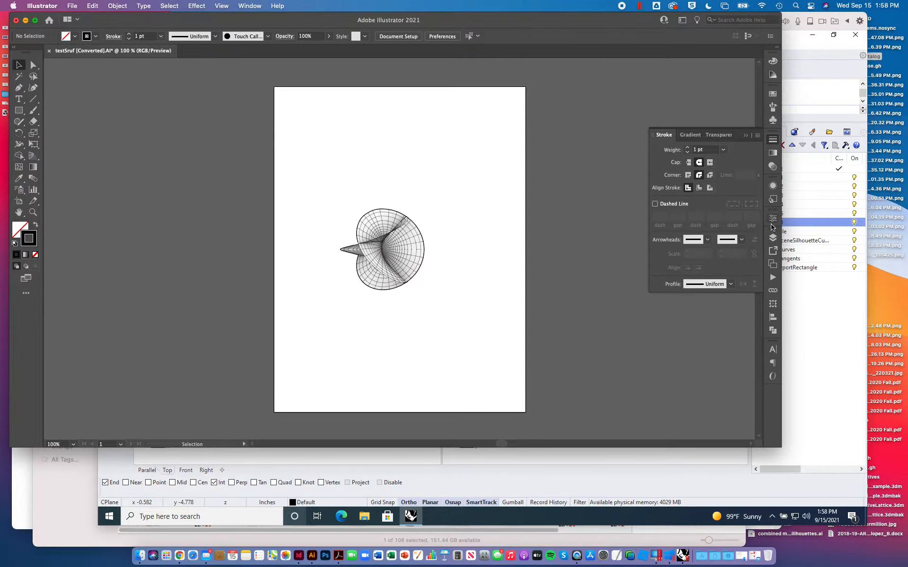
left_click(773, 238)
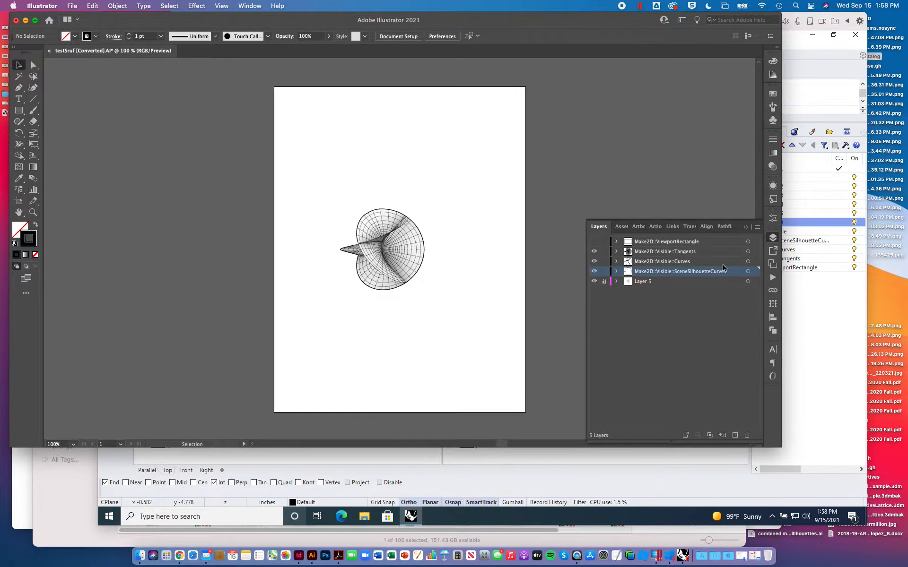
left_click(748, 261)
left_click(748, 252, "shift")
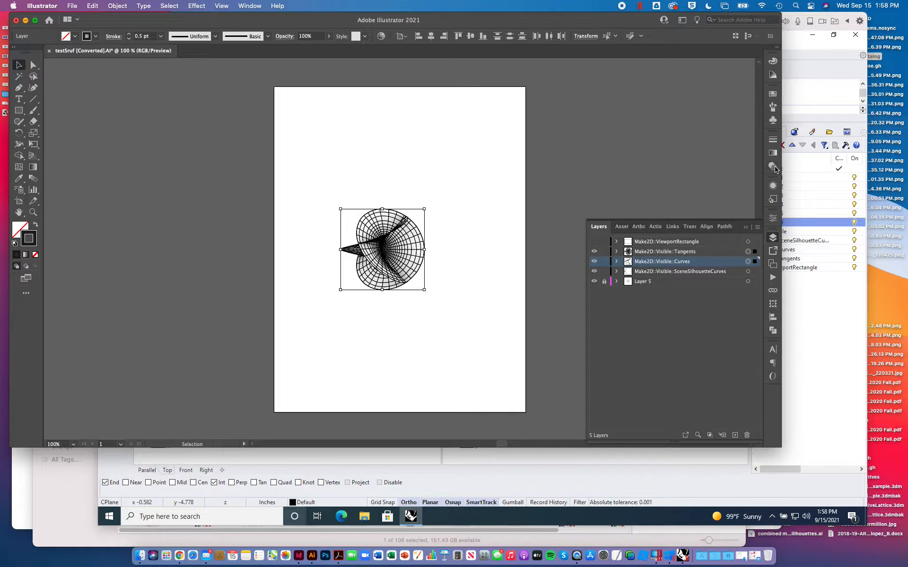
left_click(772, 141)
left_click(723, 149)
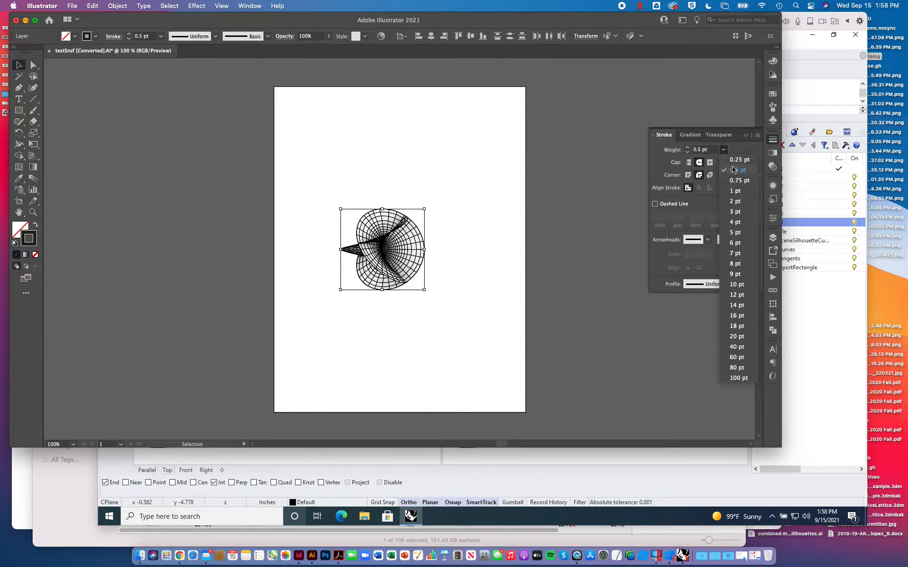
left_click(738, 160)
left_click(511, 232)
- Set the stroke weight of all linework on the Tangents and Curves layers to 0.5 pt and deselect it
key("super+equal")
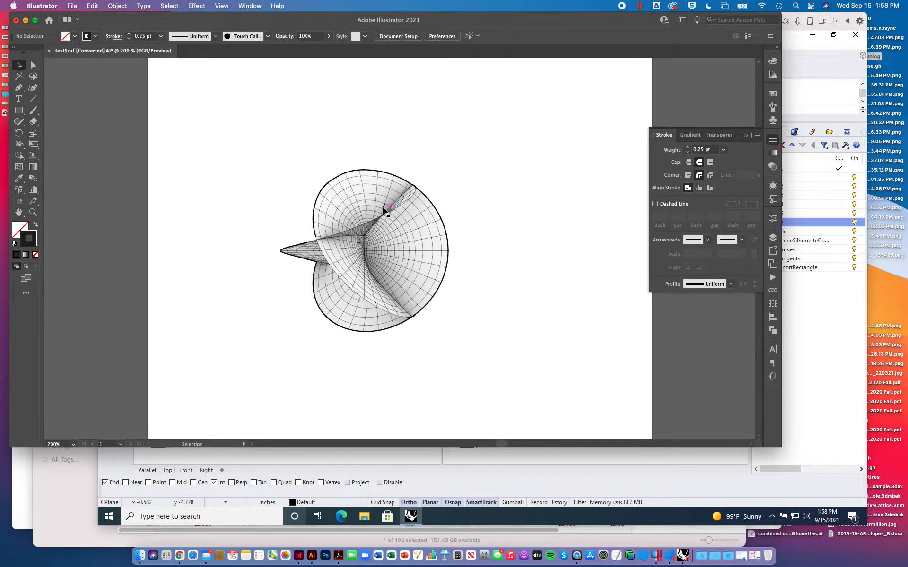
key("super+equal")
key("super+minus")
key("super+minus")
key("super+minus")
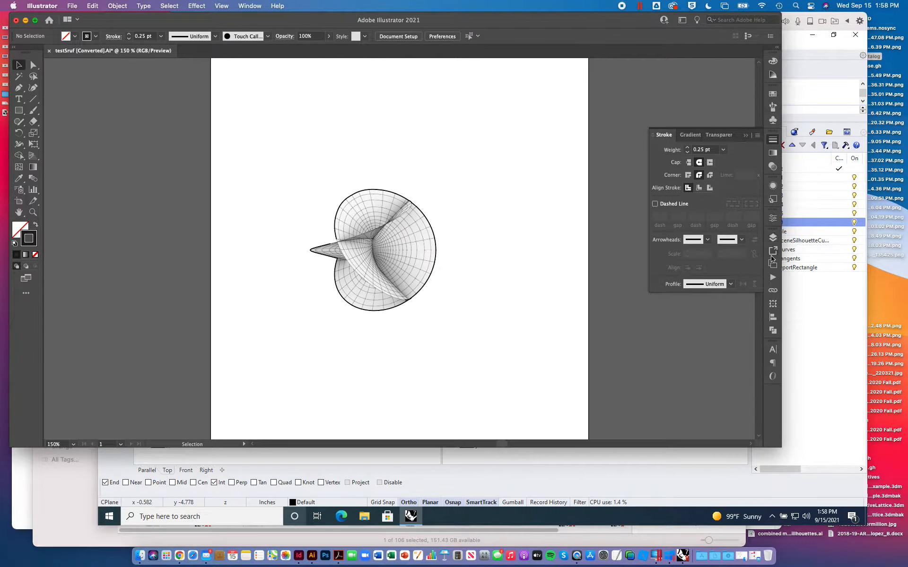
left_click(772, 237)
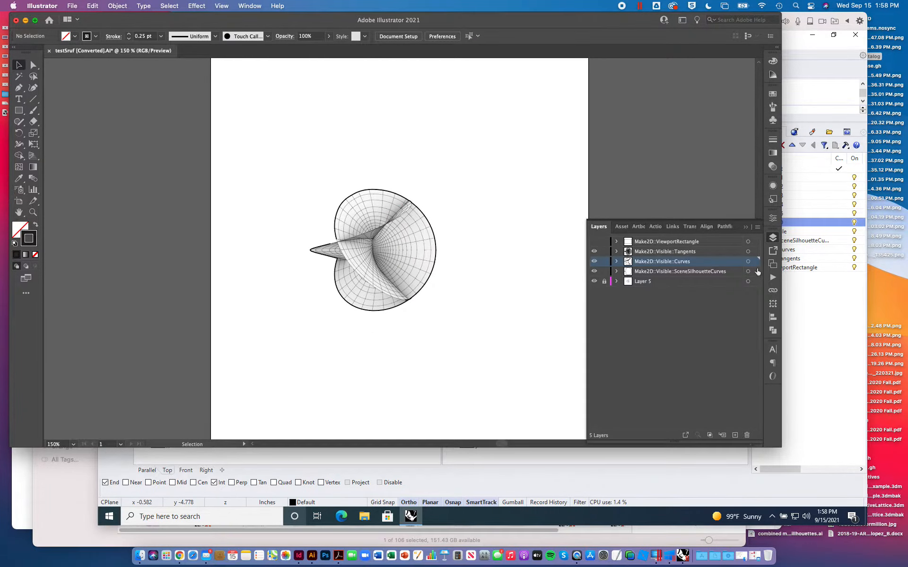
left_click(748, 251)
left_click(747, 262, "shift")
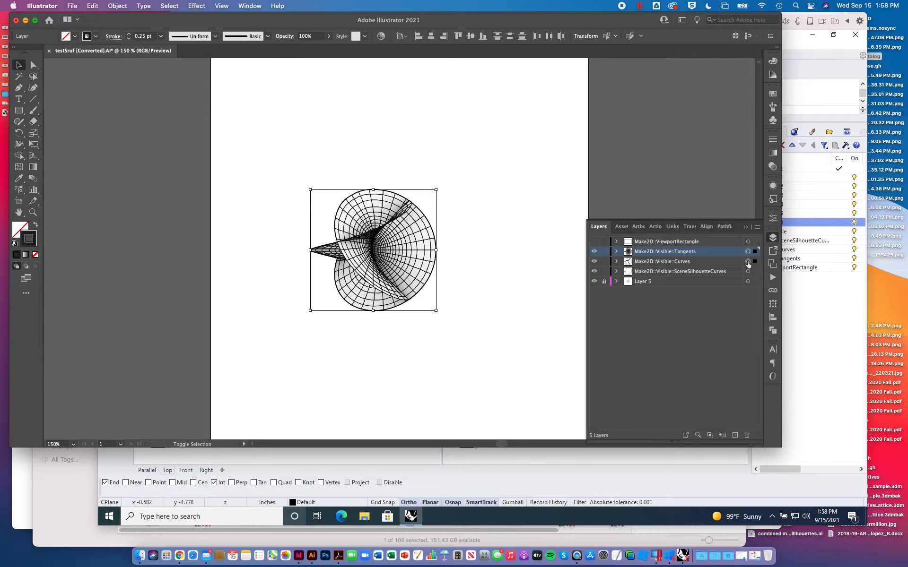
left_click(772, 139)
left_click(724, 150)
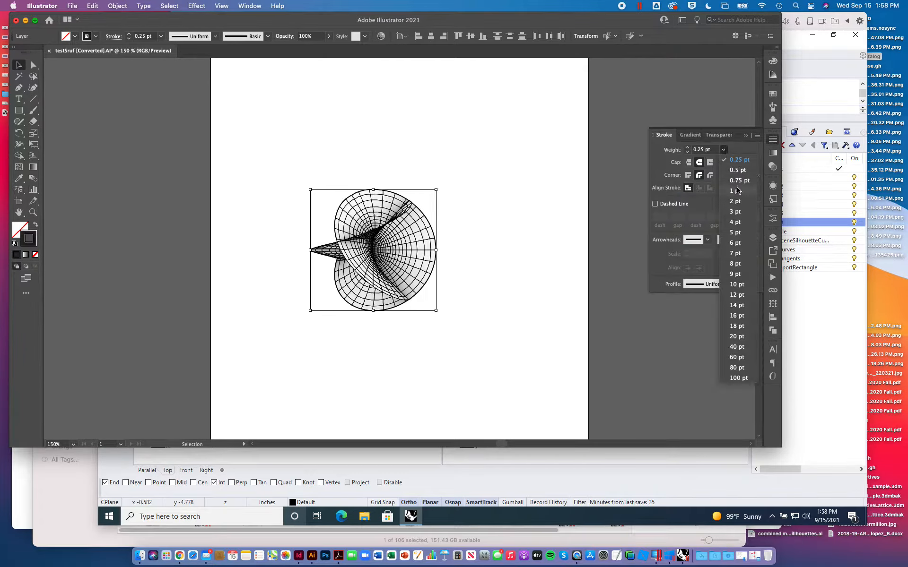
left_click(737, 170)
left_click(509, 200)
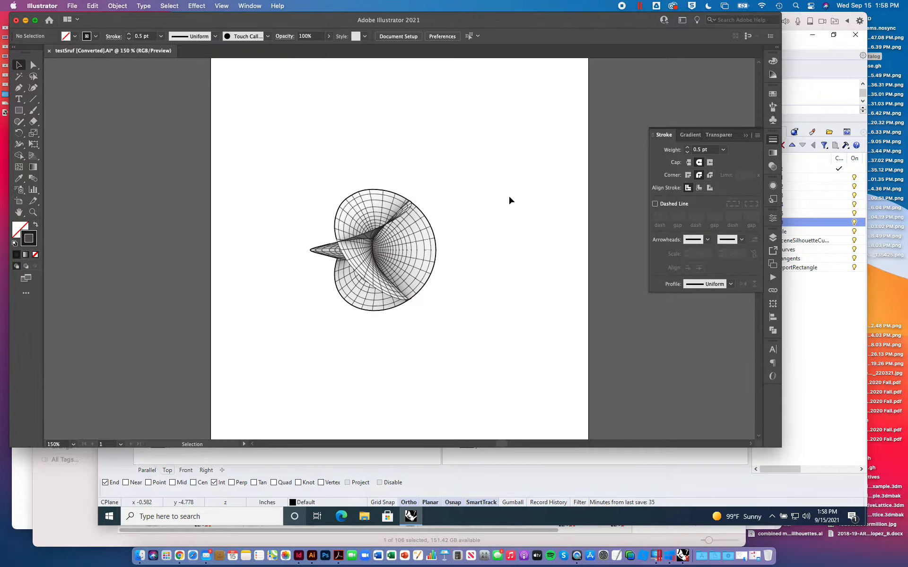
- Examine the line weights of the surface drawing up close and from farther away
key("super+equal")
key("super+equal")
key("super+equal")
key("super+equal")
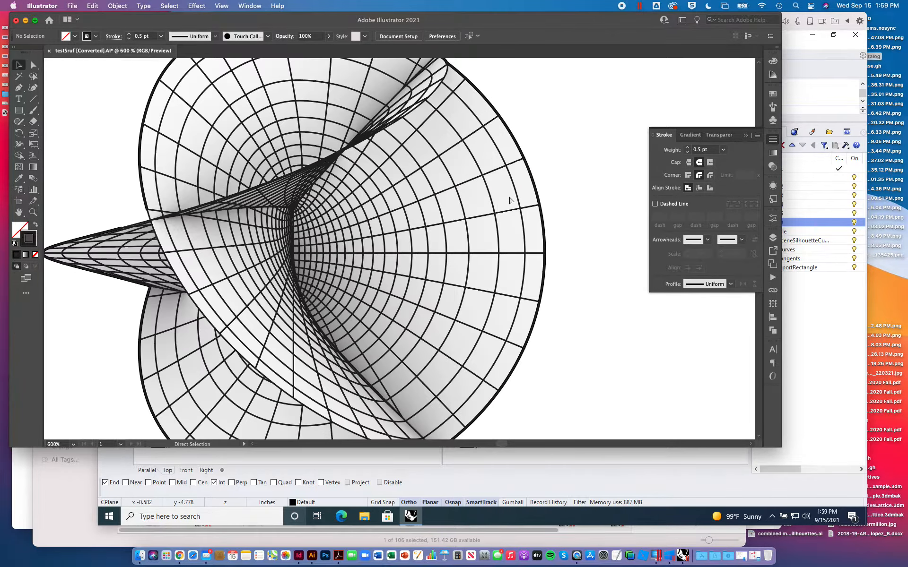
key("super+equal")
key("super+equal")
key("super+minus")
key("super+minus")
key("super+minus")
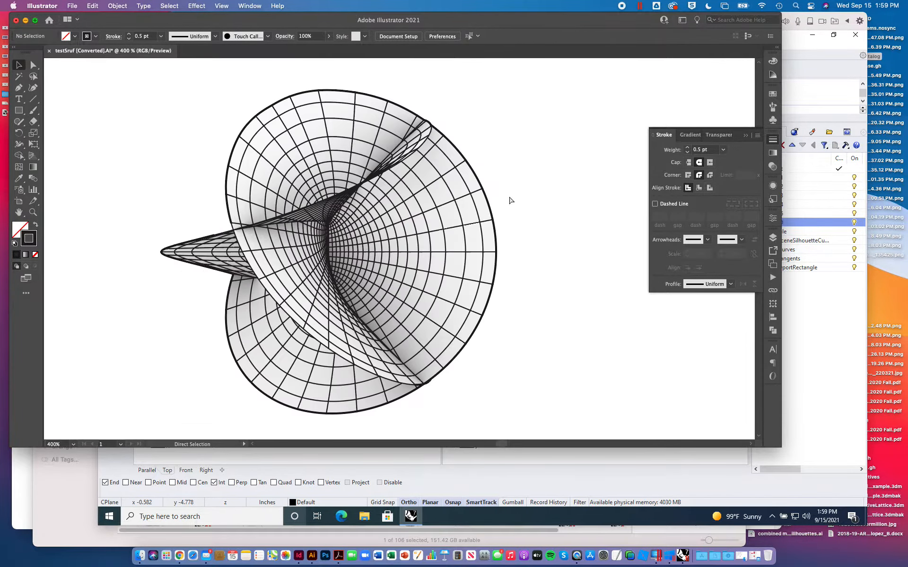
key("super+minus")
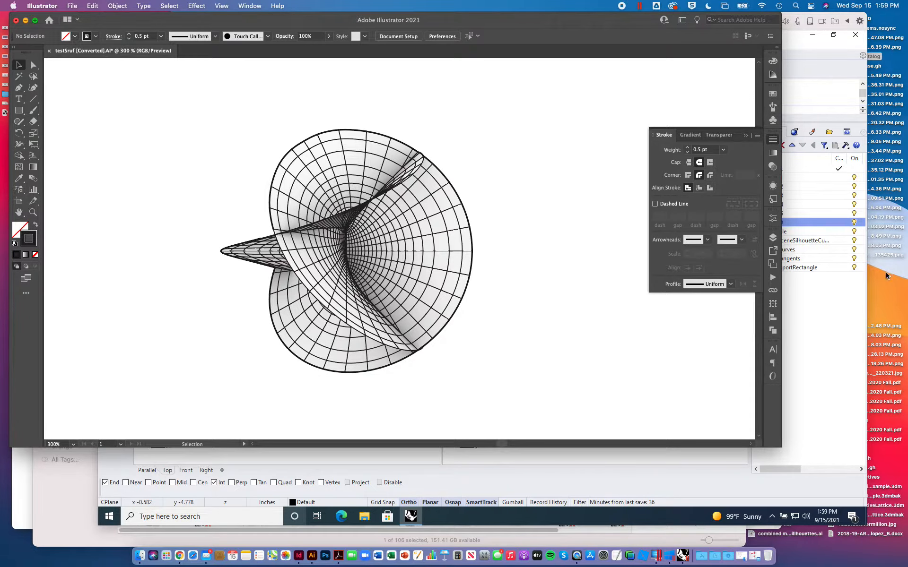
- Check the source views in Rhino, return to Illustrator, and select all the surface linework on the artboard
left_click(787, 330)
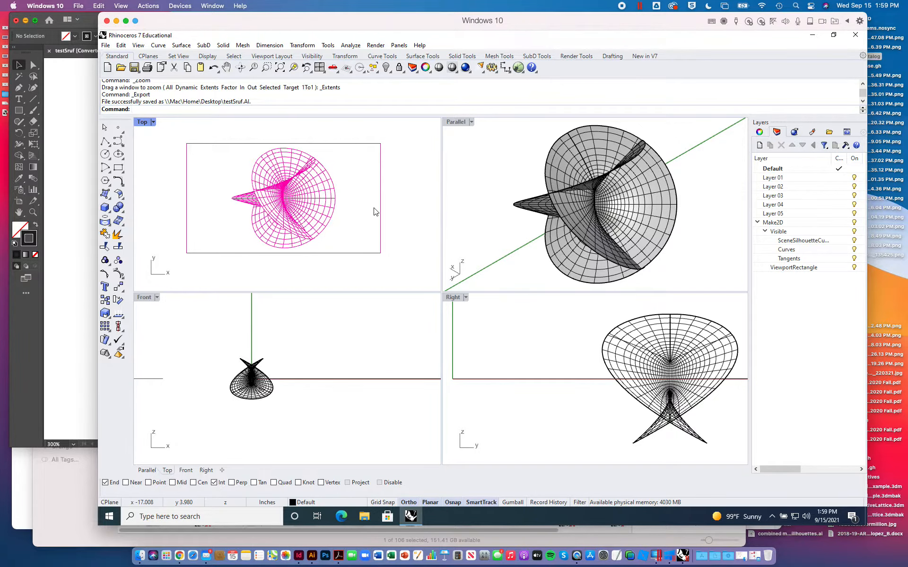
left_click(48, 168)
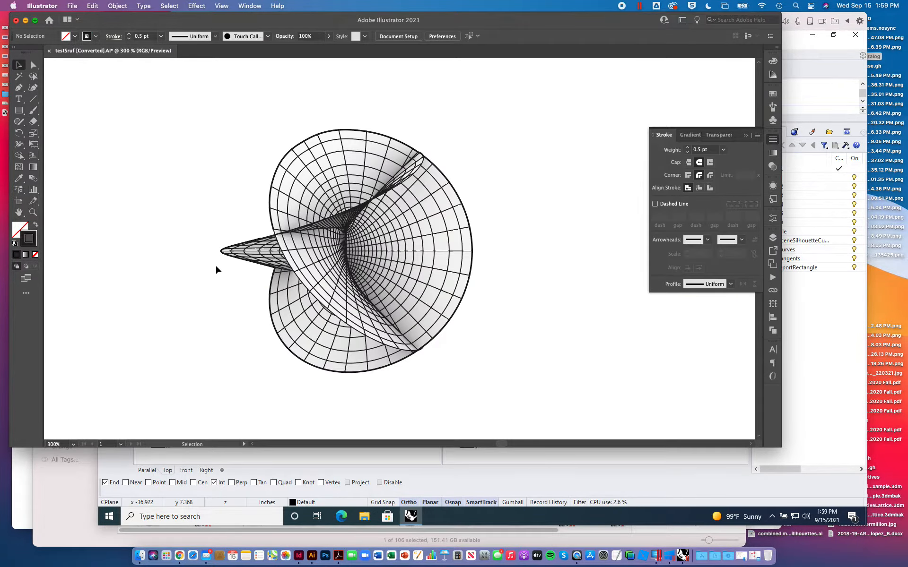
key("super+0")
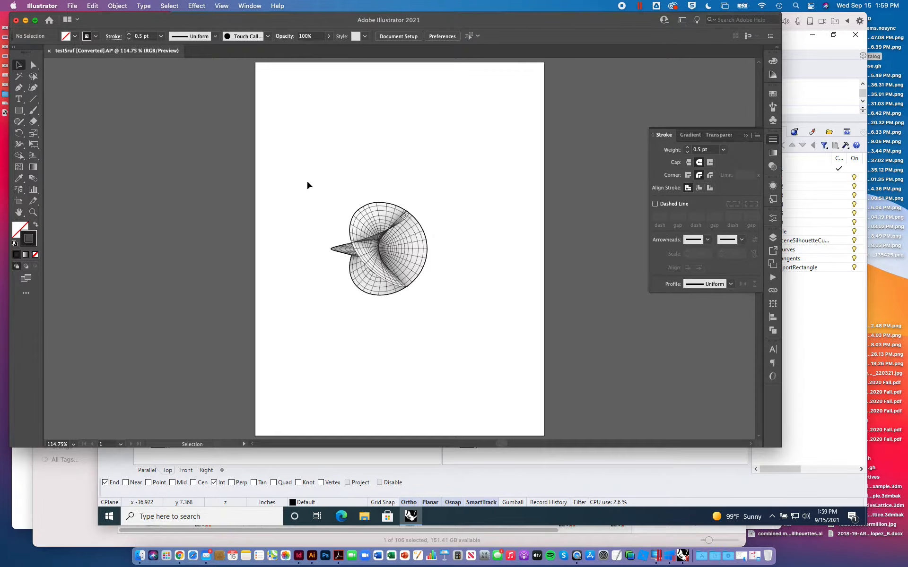
left_click_drag(308, 185, 510, 354)
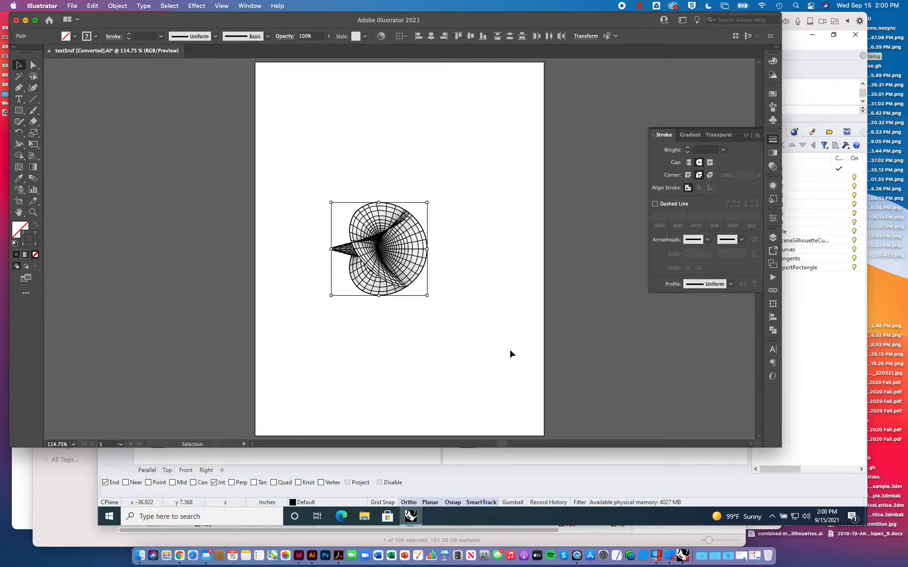
- Switch to Rhino, passing the geometry catalog folder and the parametric surfaces web page, and launch Grasshopper
left_click(67, 473)
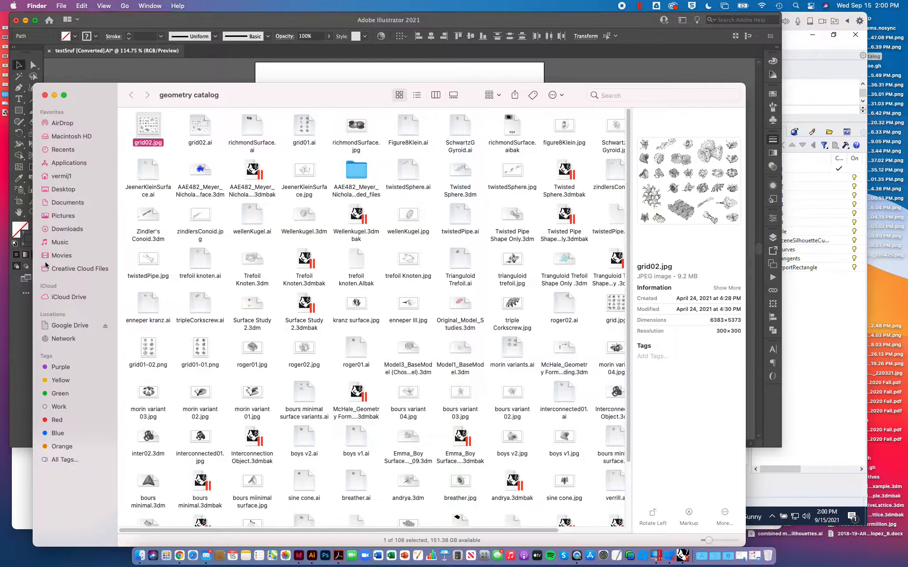
left_click(22, 478)
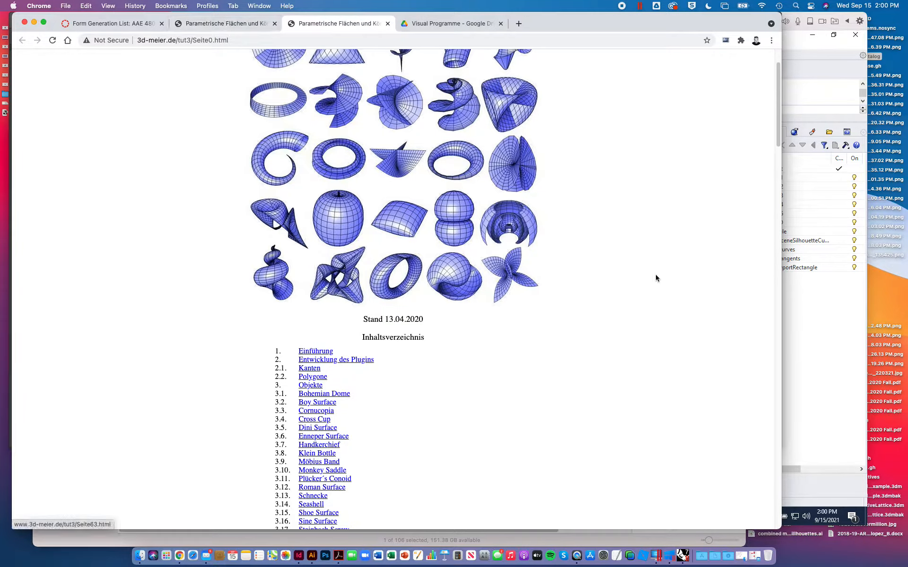
key("ctrl+Up")
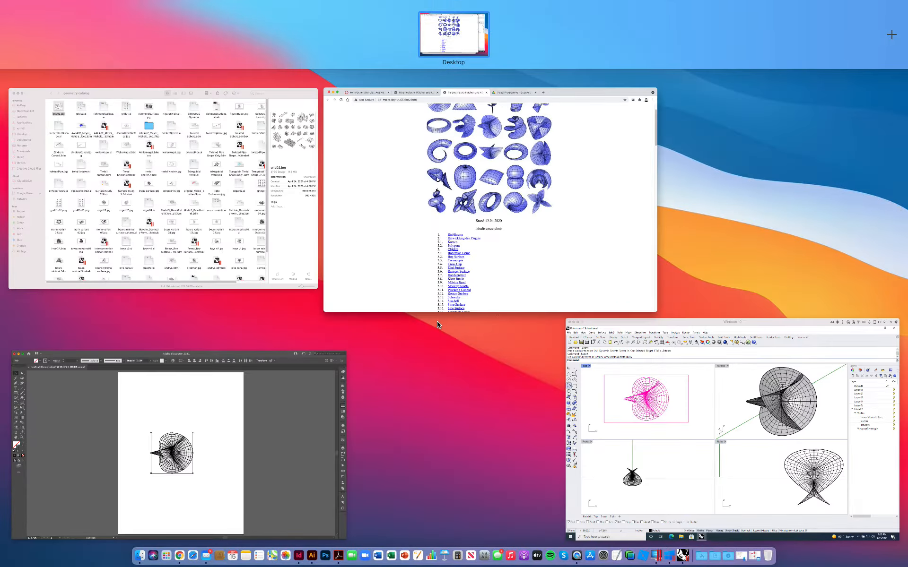
left_click(738, 442)
type("Gr")
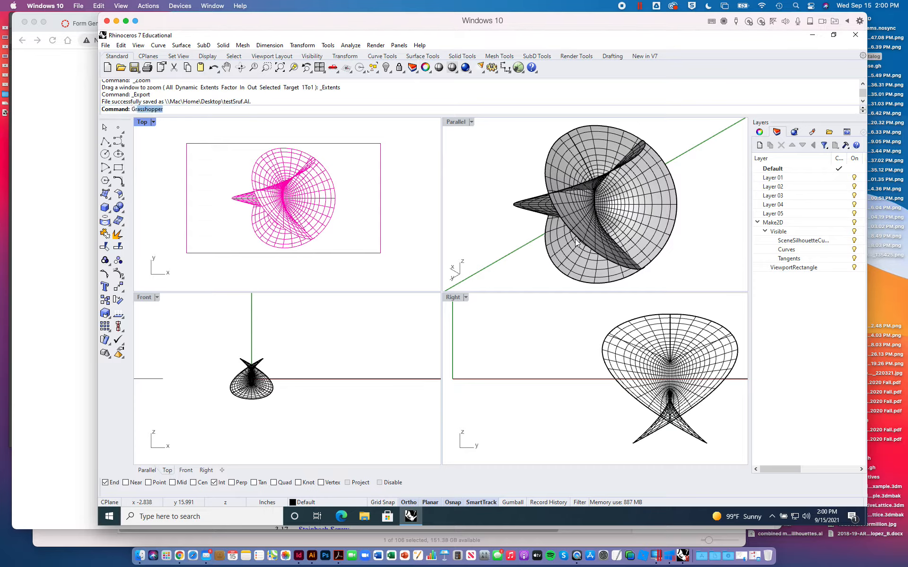
type("assh")
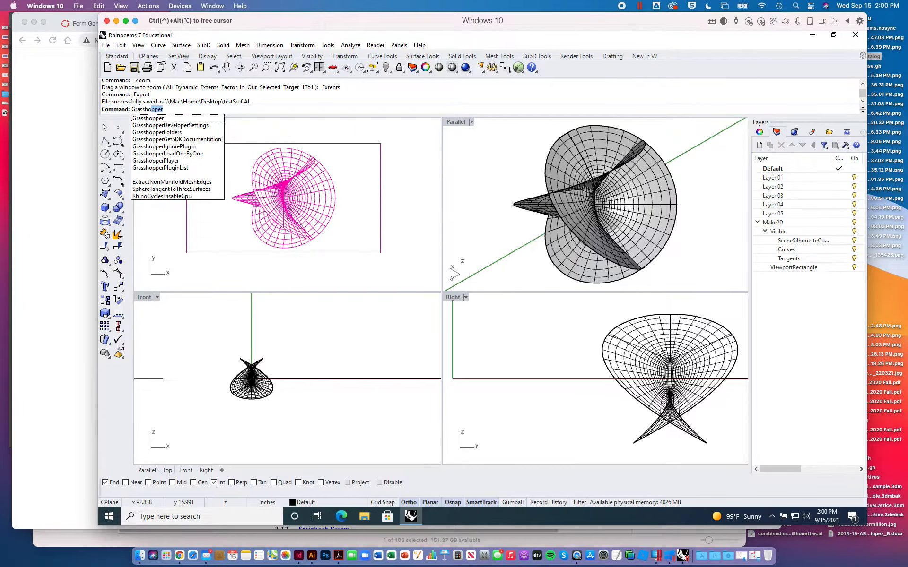
key("Return")
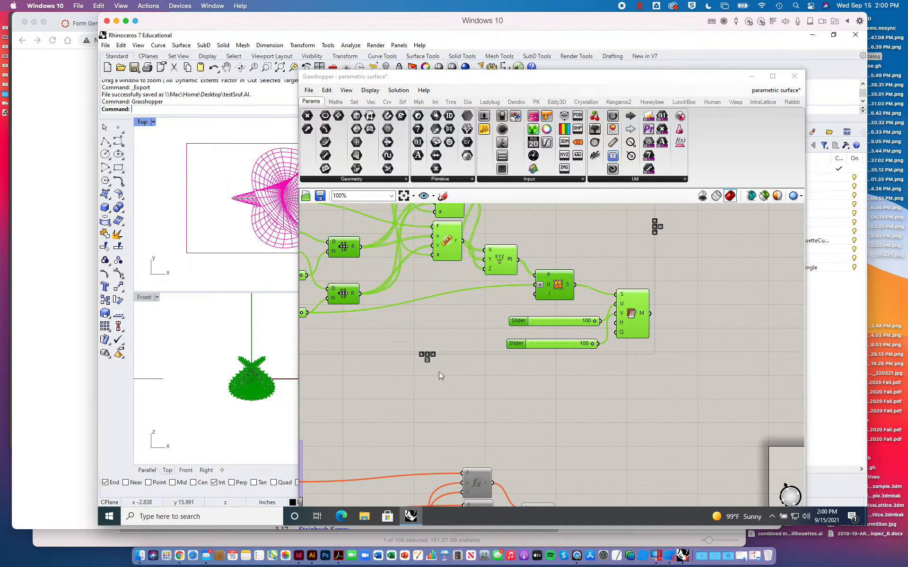
- Examine the surface equations and the u and v domains in the Grasshopper definition, and close the Grasshopper window
right_click_drag(393, 376, 696, 414)
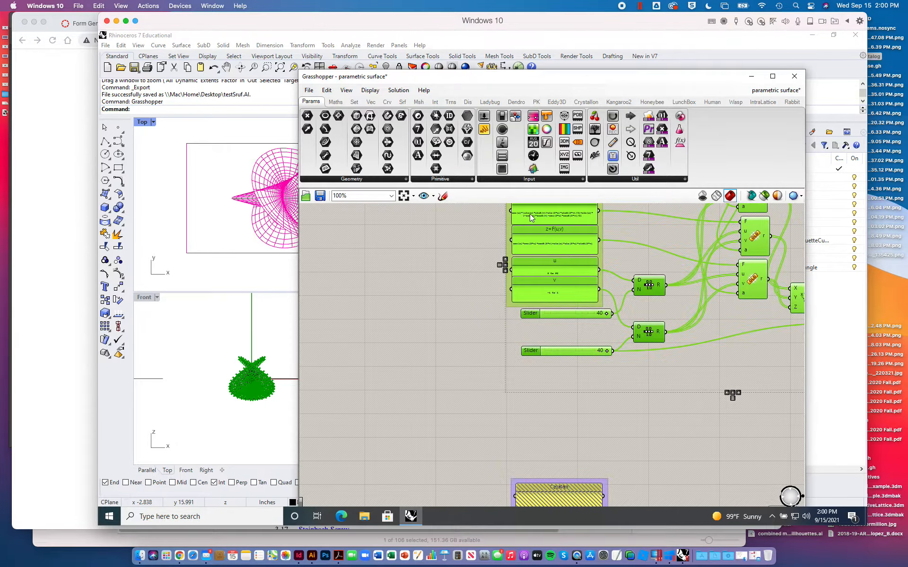
mouse_move(531, 217)
scroll(531, 217, "up", 5)
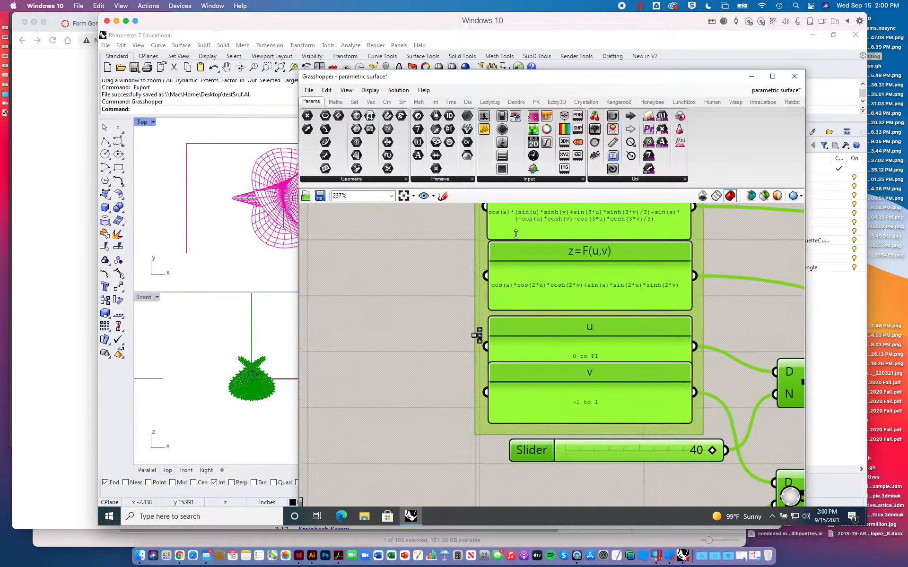
mouse_move(489, 213)
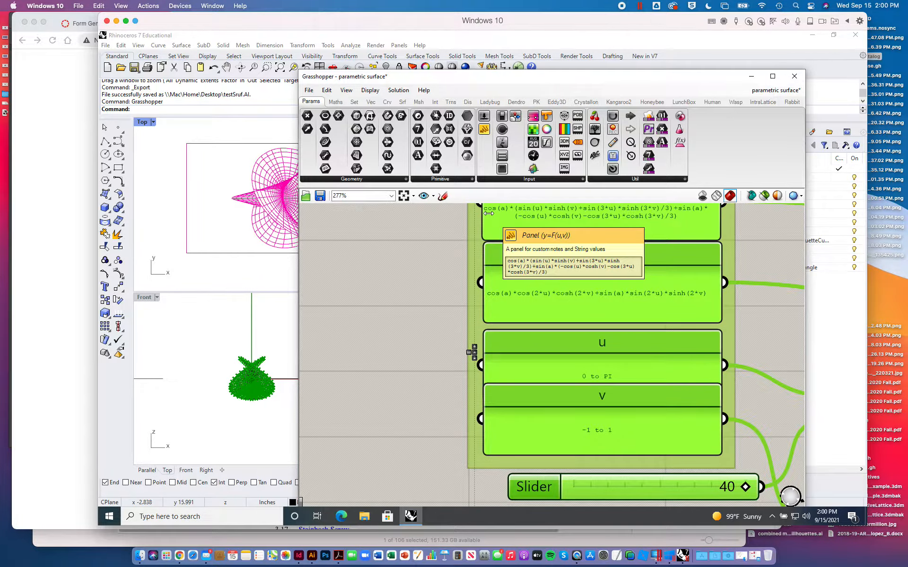
left_click(401, 265)
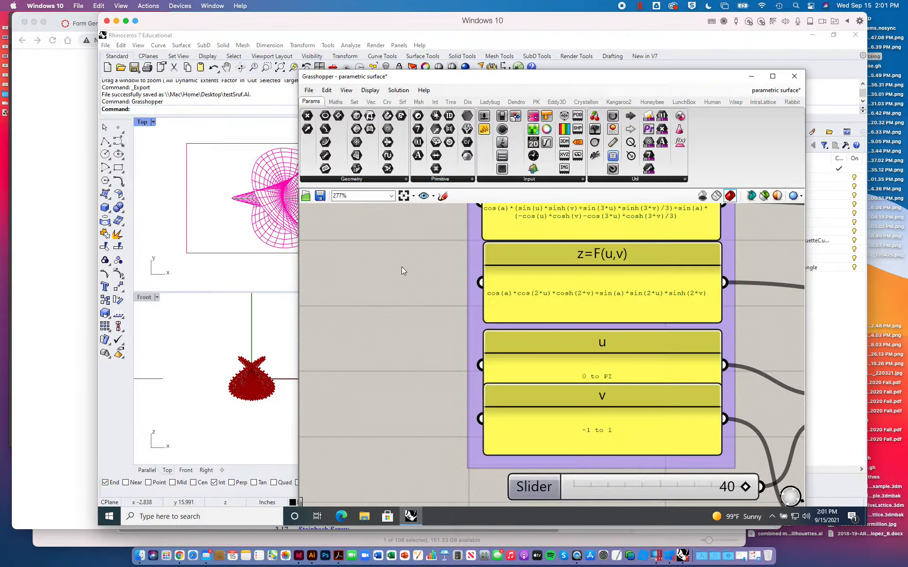
left_click(794, 76)
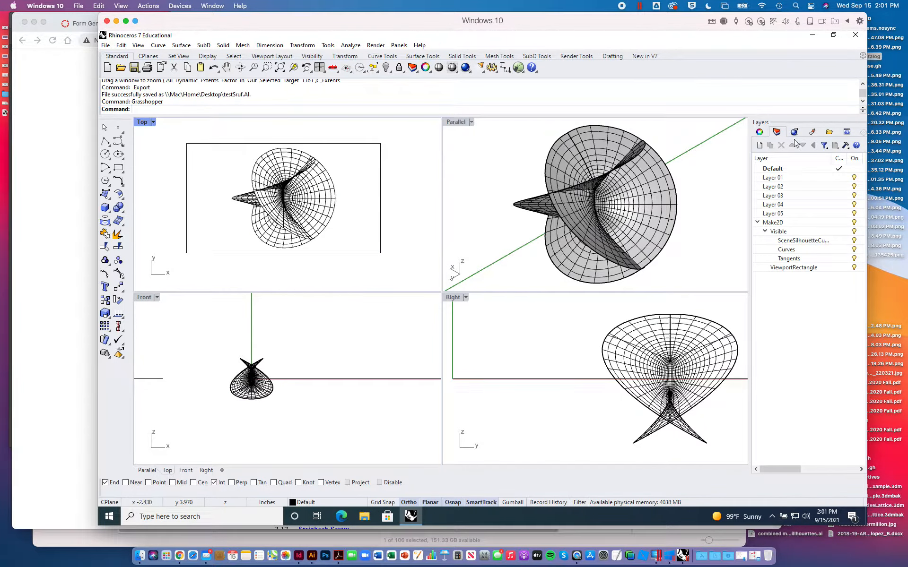
- Delete all the objects on the sublayers of the Make2D layer
right_click(281, 72)
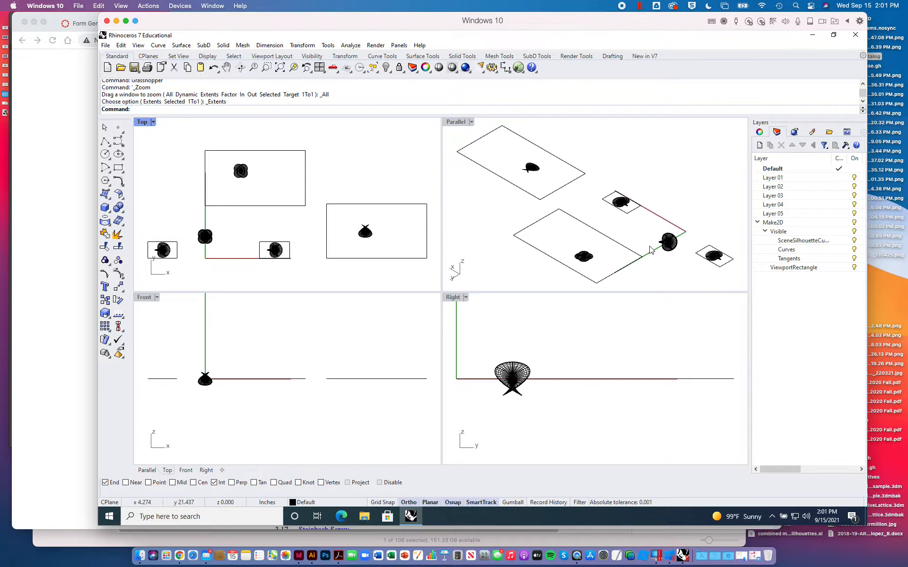
right_click(781, 226)
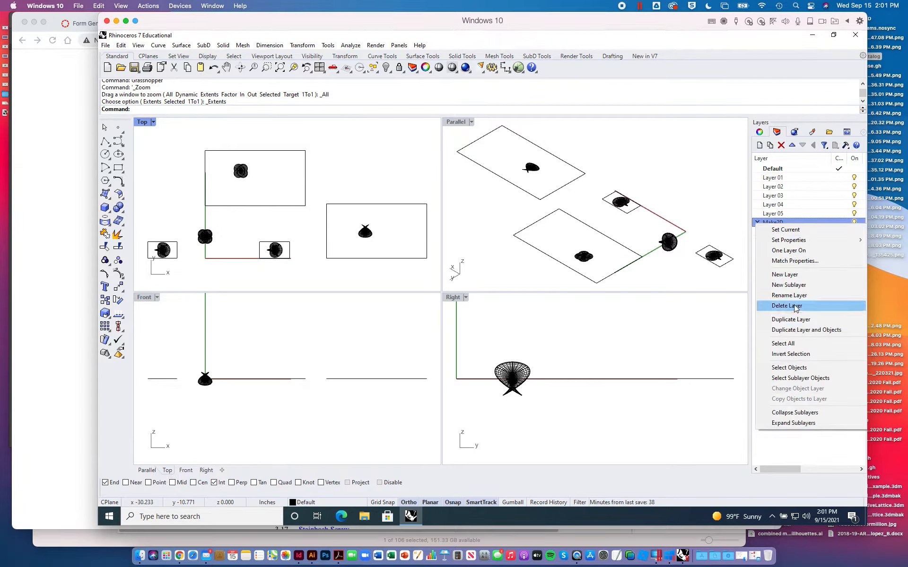
left_click(792, 369)
key("Delete")
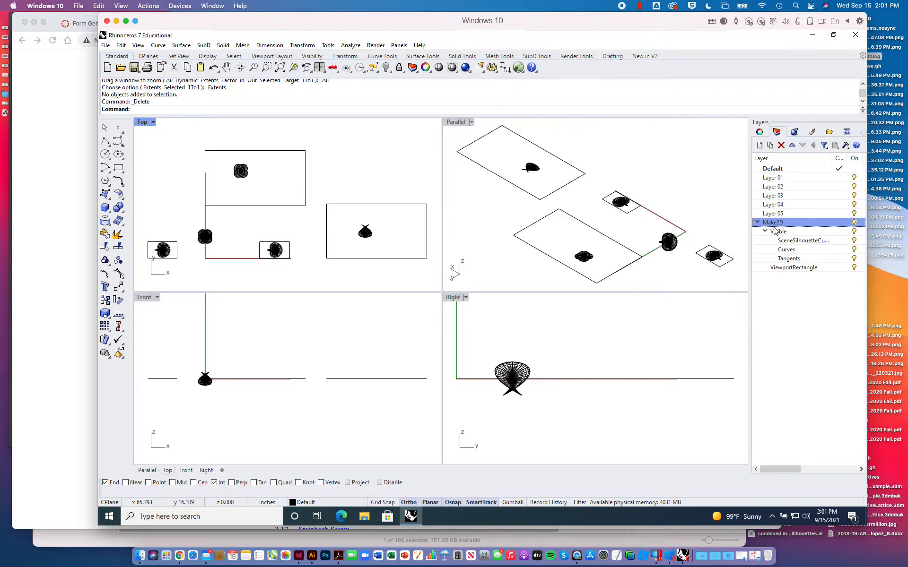
right_click(775, 227)
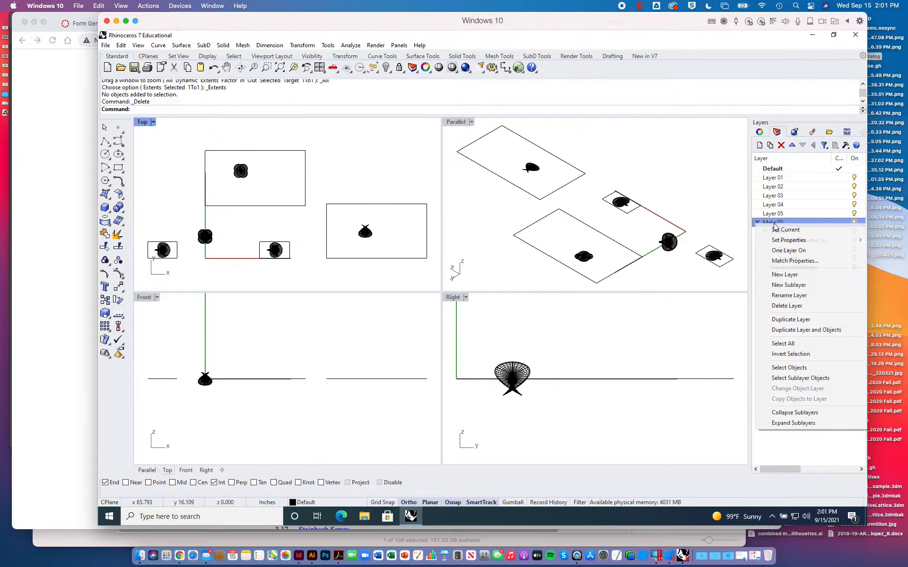
left_click(802, 380)
key("Delete")
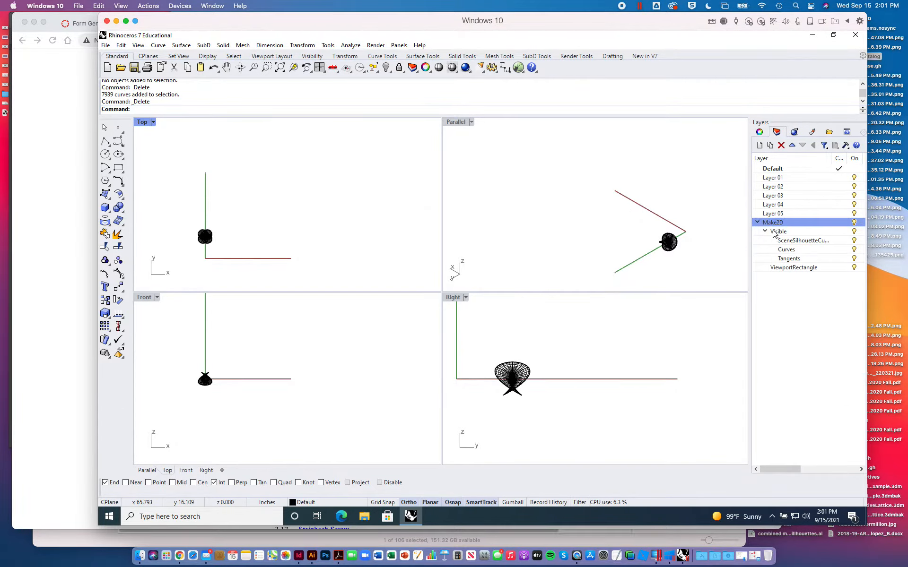
- Fit the surface in all viewports and generate its Make2D linework from the Top view
left_click(663, 199)
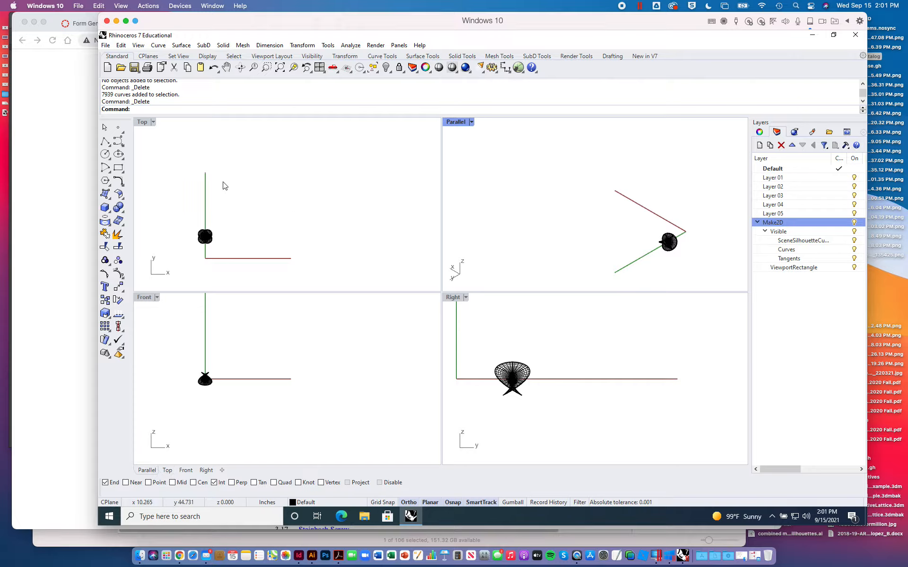
left_click(143, 123)
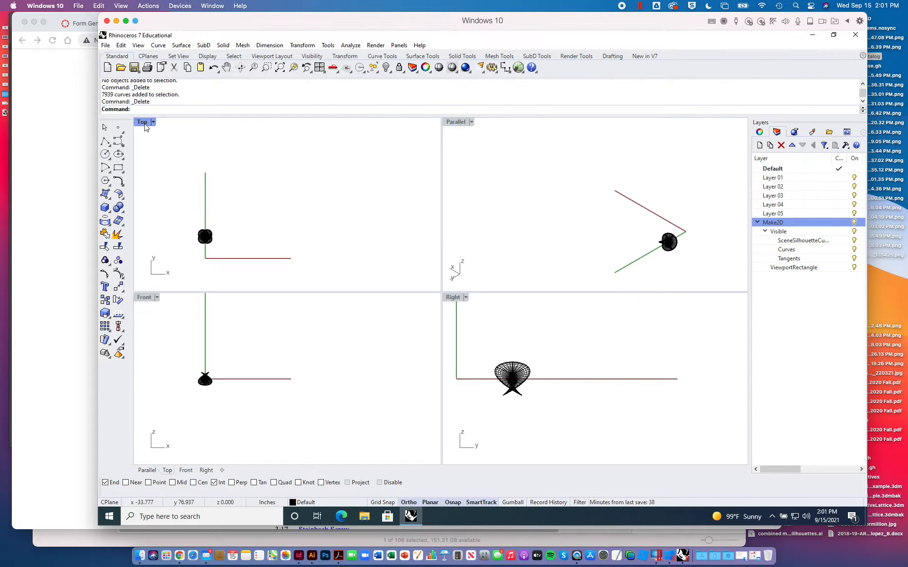
right_click(279, 70)
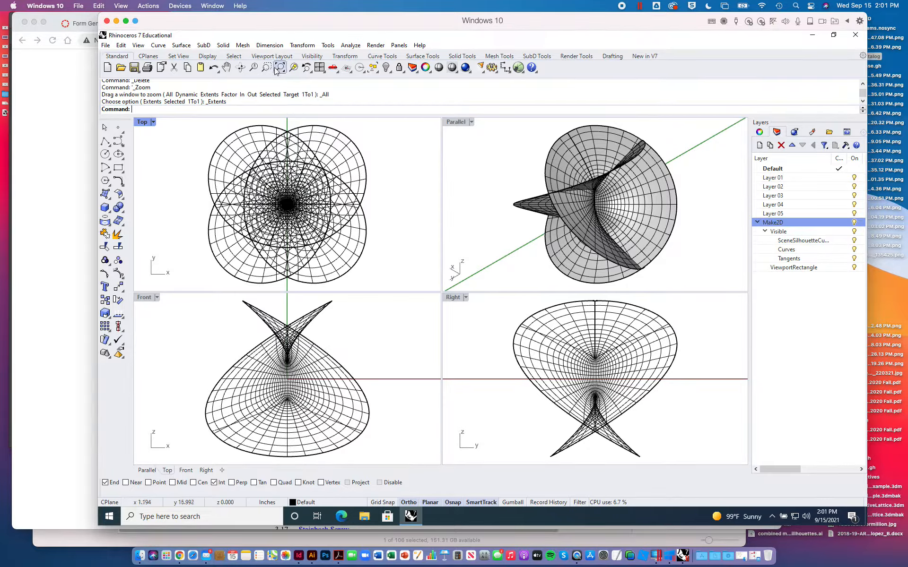
type("Make2D")
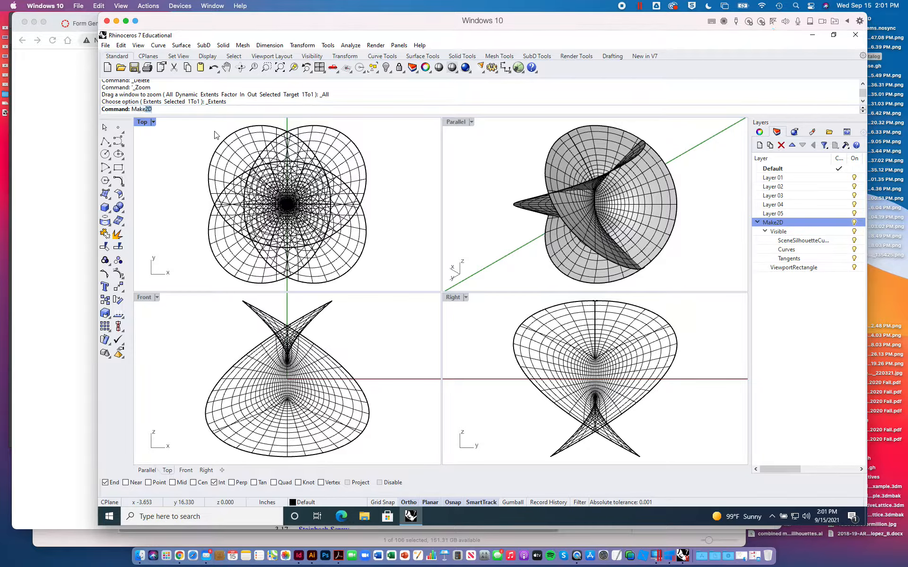
key("Return")
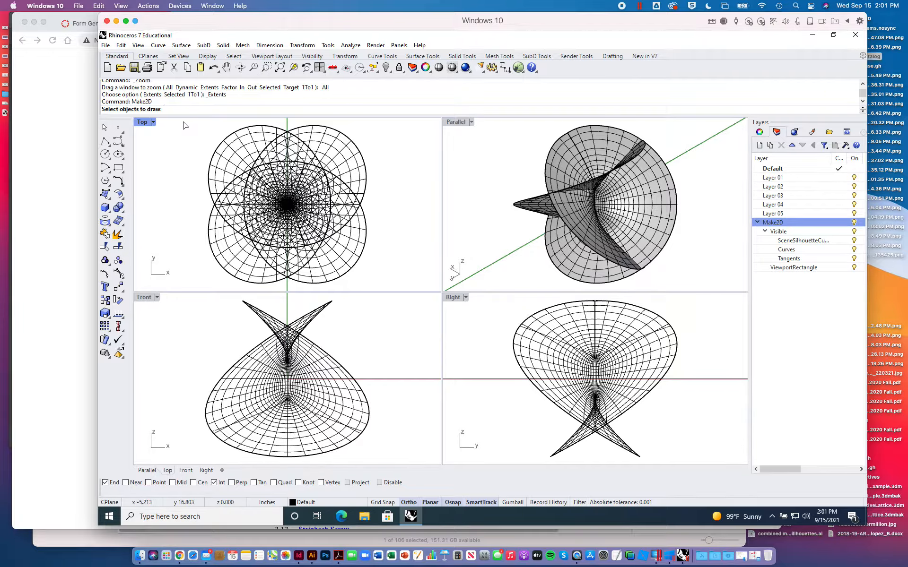
left_click_drag(183, 124, 387, 288)
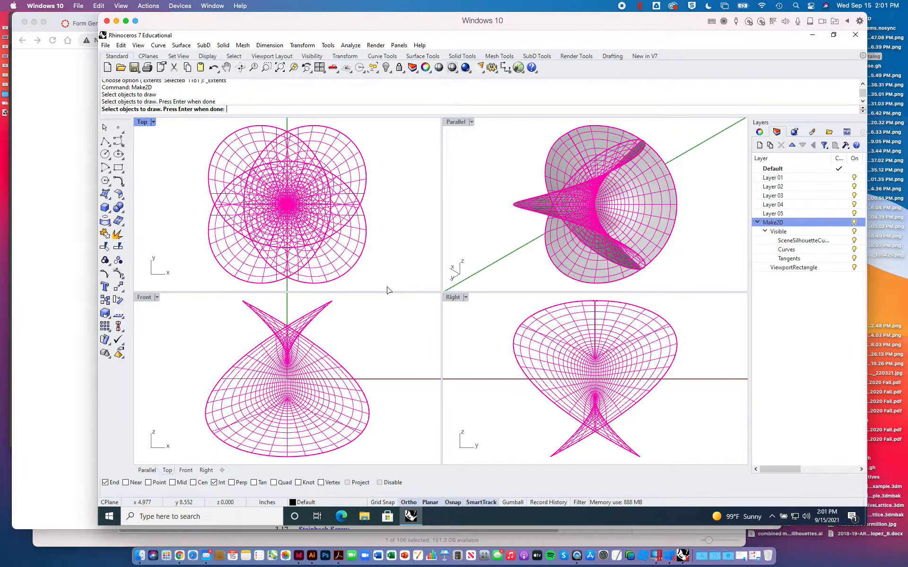
key("Return")
left_click(437, 346)
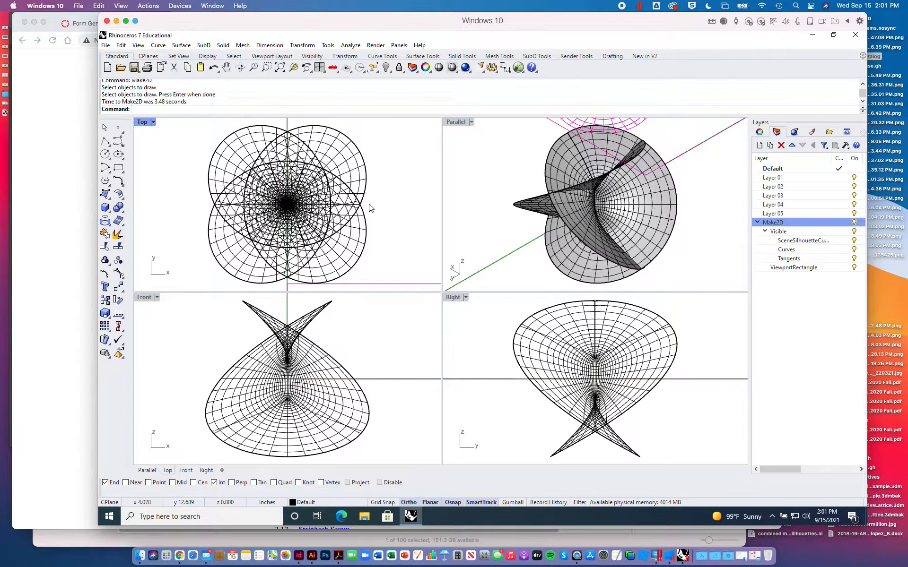
- Move the new Top-view linework about 10.5 inches in the positive X direction, clear of the surface
left_click(118, 286)
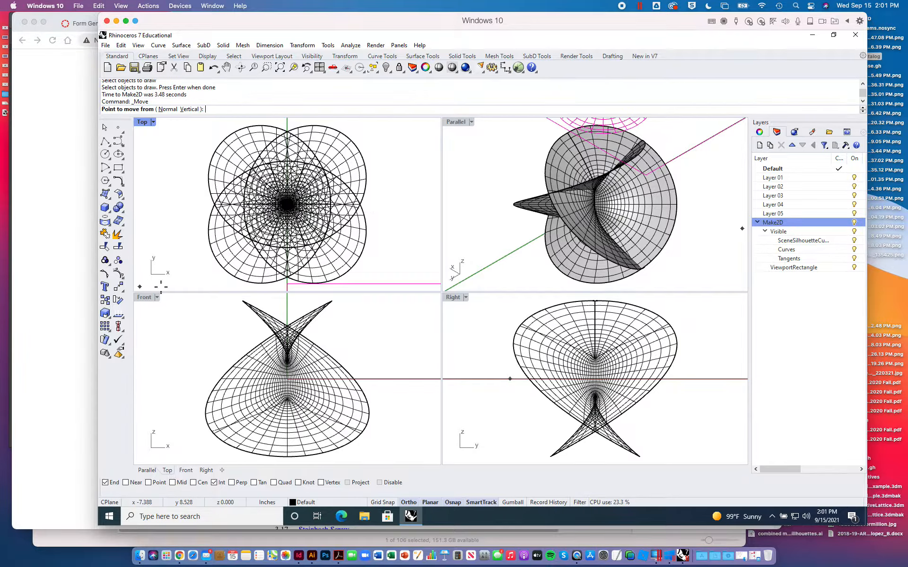
left_click(213, 285)
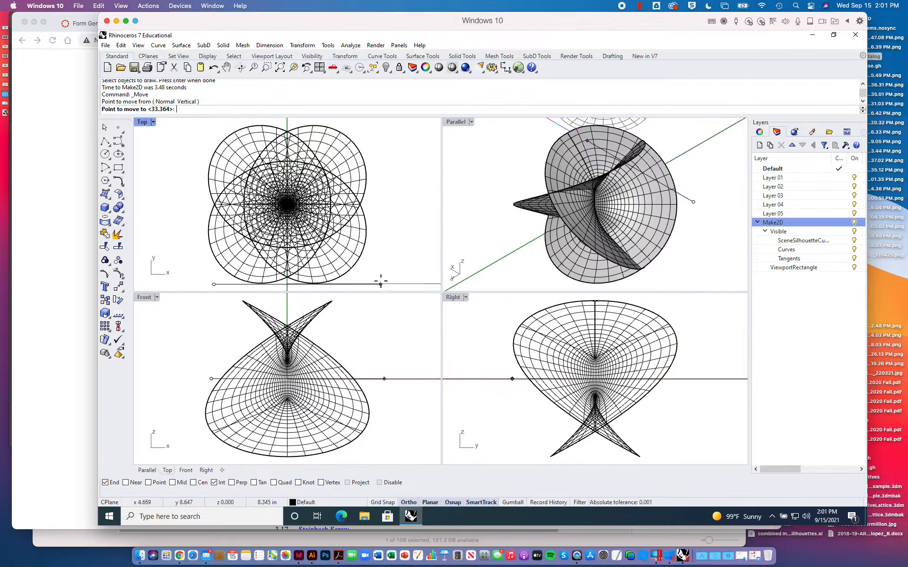
left_click(427, 284)
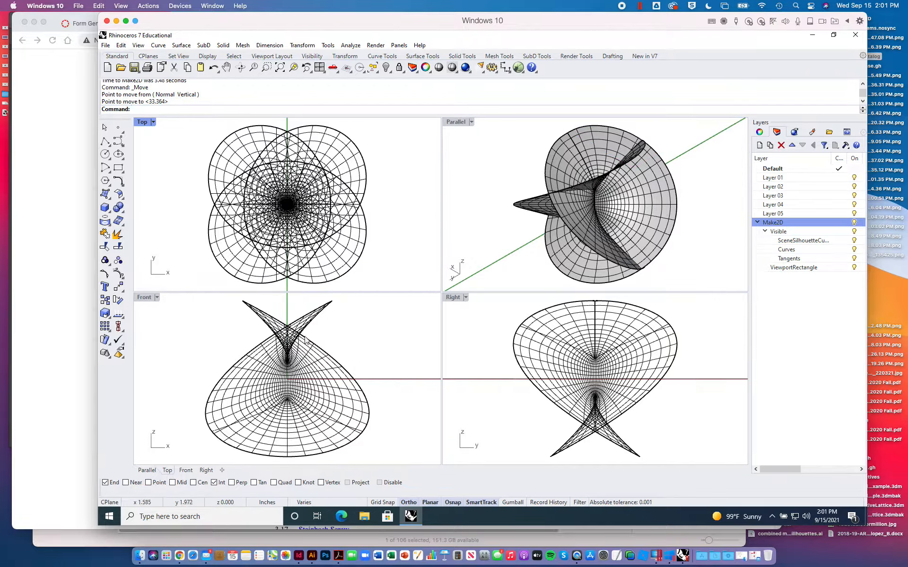
- Generate Make2D linework of the whole surface from the Front view
left_click(198, 311)
type("Make2D")
key("Return")
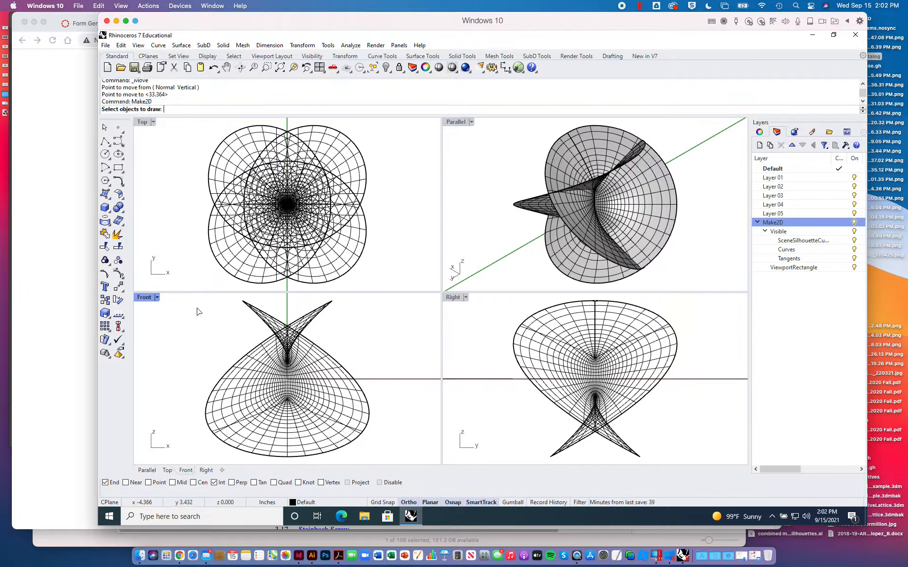
mouse_move(175, 295)
left_mouse_down()
mouse_move(239, 321)
mouse_move(383, 442)
mouse_move(392, 460)
left_mouse_up()
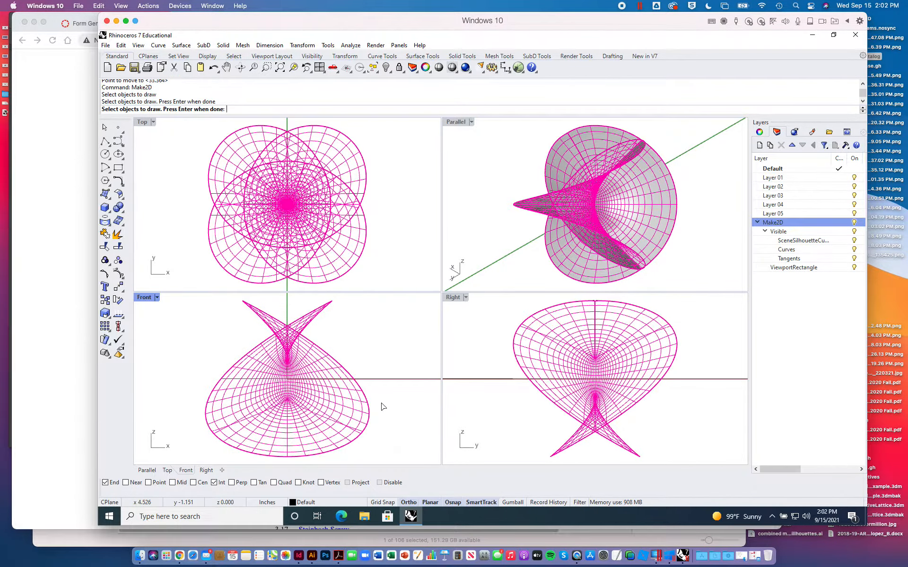
key("Return")
left_click(429, 344)
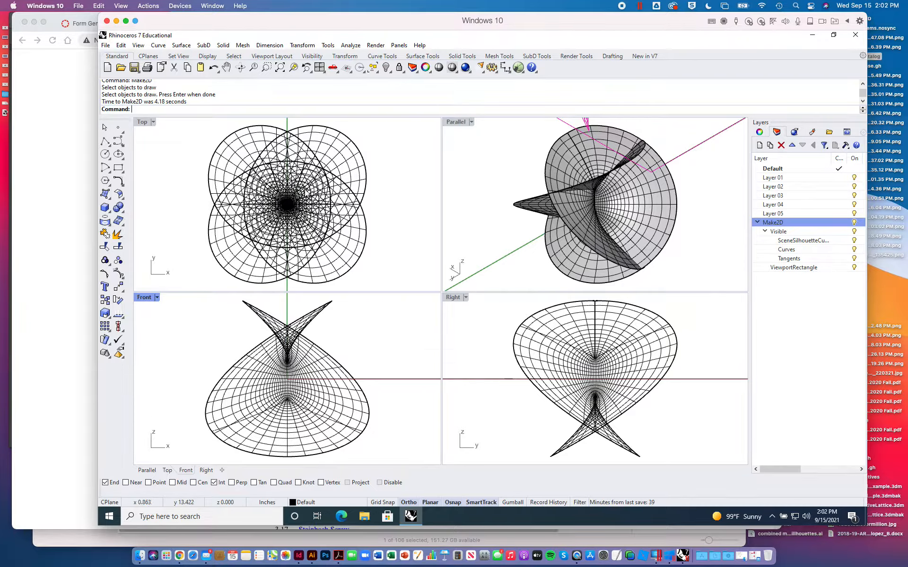
- Move the new Front-view linework about 1.3 inches in the negative Y direction
scroll(578, 222, "down", 3)
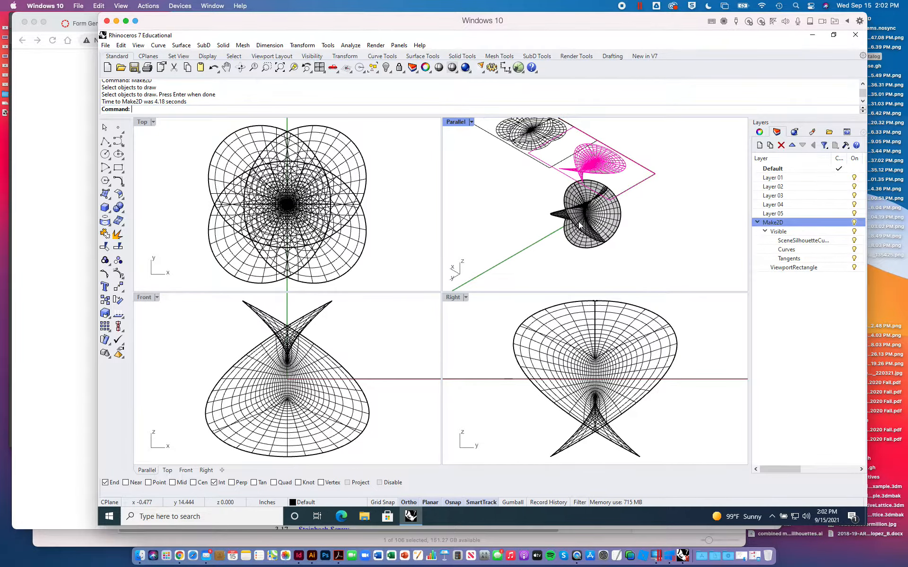
scroll(580, 225, "down", 2)
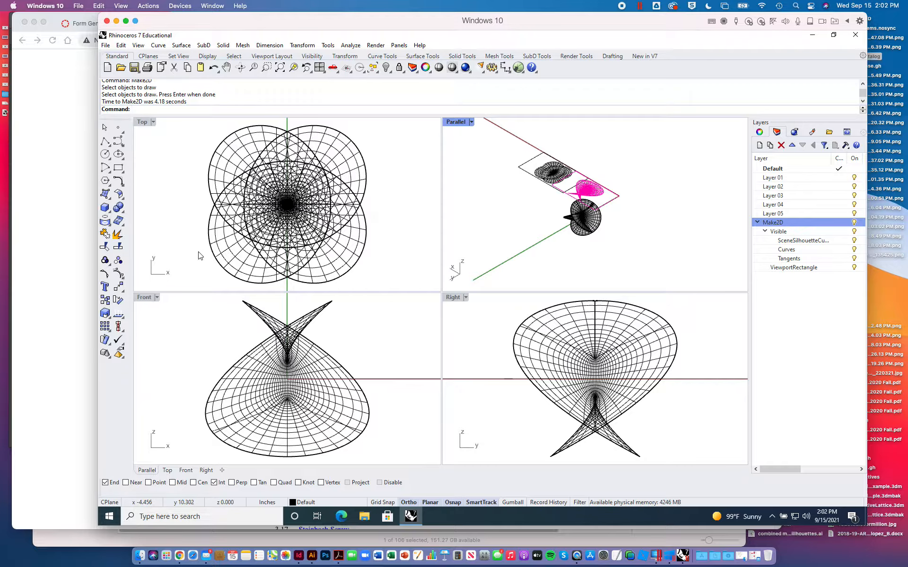
left_click(118, 287)
left_click(182, 262)
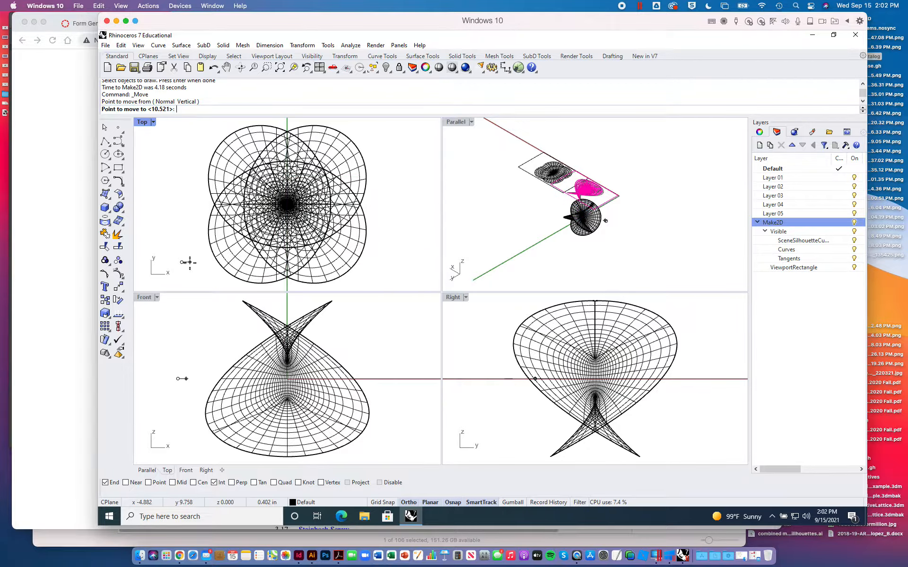
left_click(182, 290)
- Reselect the Front-view linework with SelLast and move it about 13.9 inches further in the negative Y direction
left_click(630, 198)
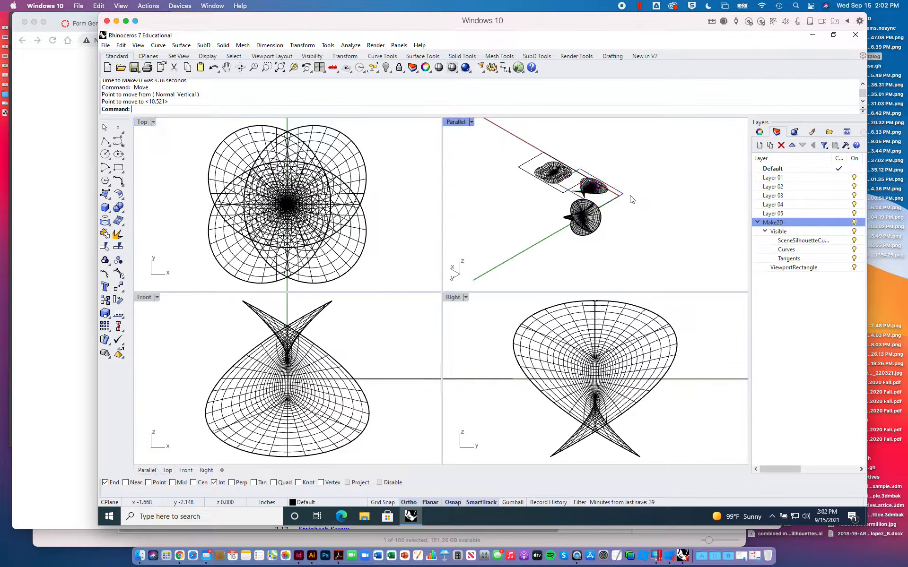
type("SelLast")
key("Return")
left_click(631, 199)
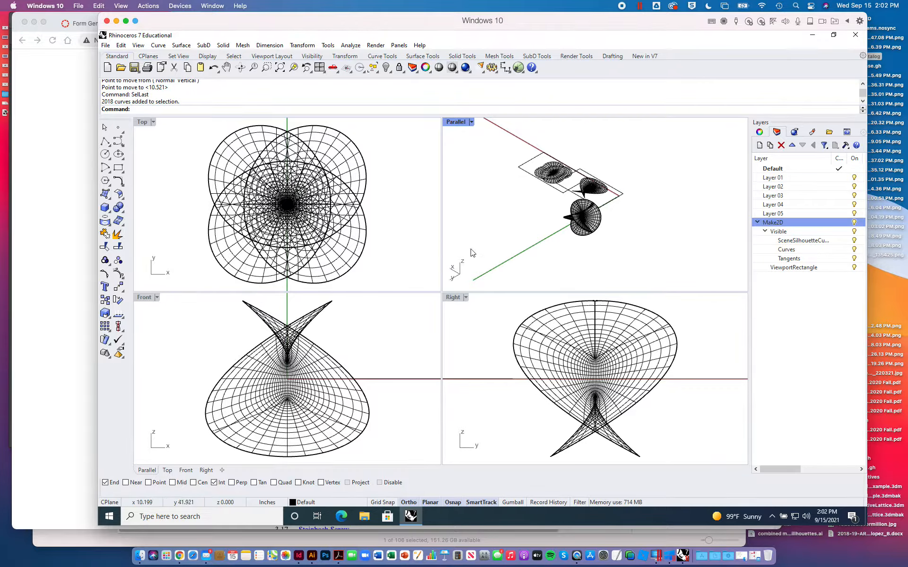
type("SelLast")
key("Return")
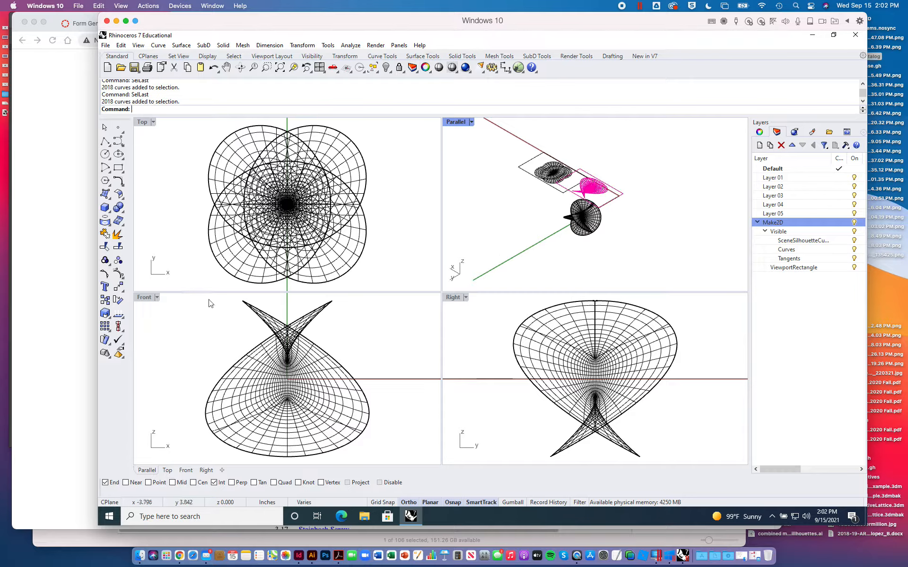
left_click(118, 288)
left_click(627, 215)
left_click(669, 192)
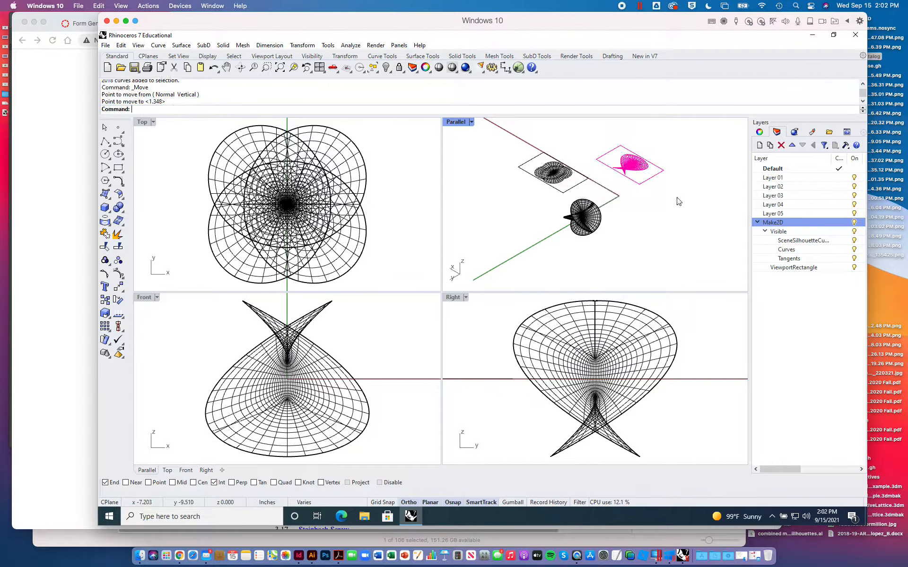
- Move the Top-view linework and its rectangle about 7.2 inches in the positive X direction
left_click_drag(513, 144, 585, 198)
left_click(122, 292)
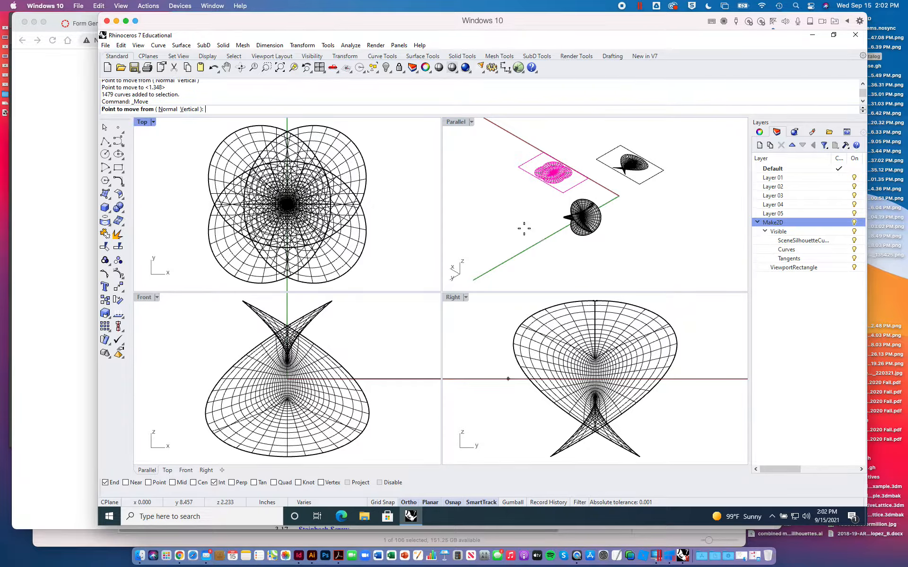
left_click(684, 228)
left_click(667, 217)
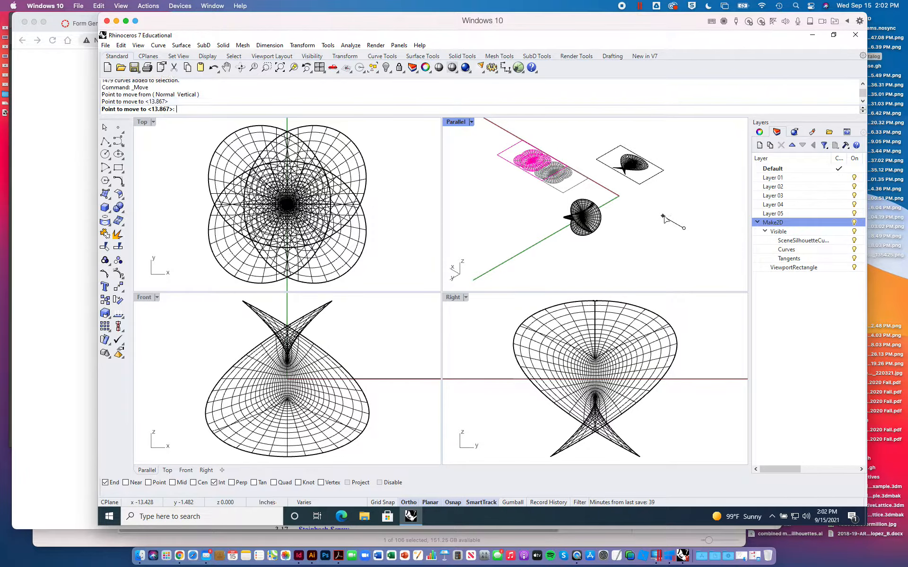
- Move the Front-view linework about 26 inches in the positive X direction, alongside the Top-view linework
mouse_move(590, 137)
left_mouse_down()
mouse_move(687, 214)
mouse_move(685, 202)
left_mouse_up()
key("Return")
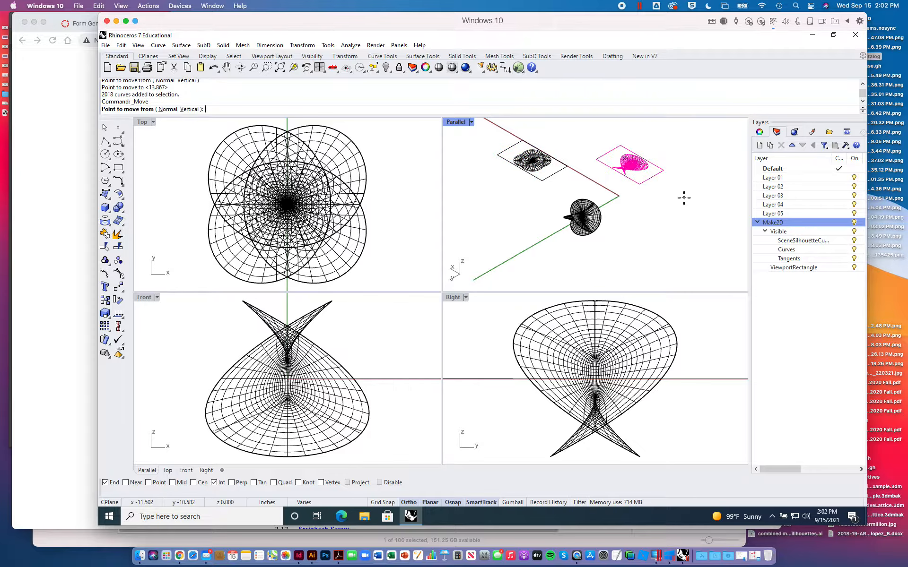
left_click(684, 197)
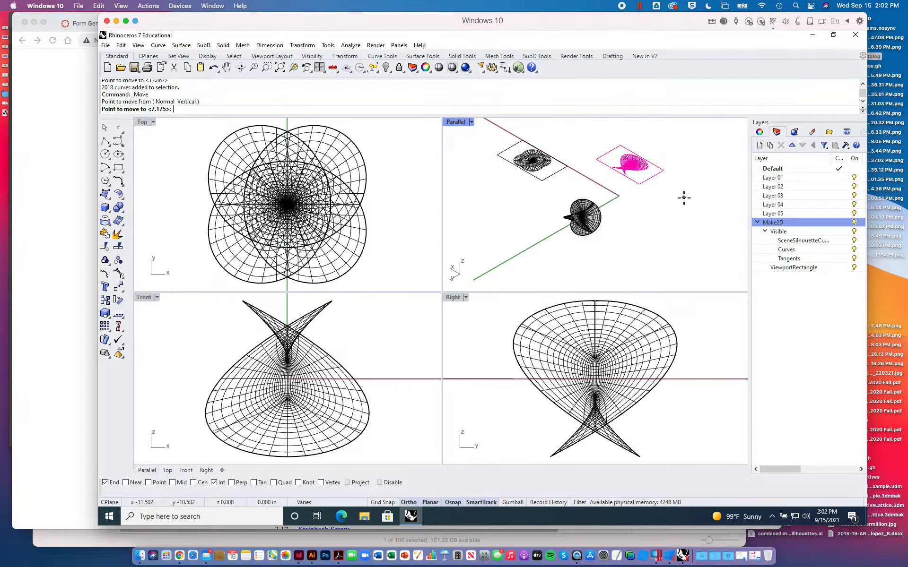
left_click(607, 150)
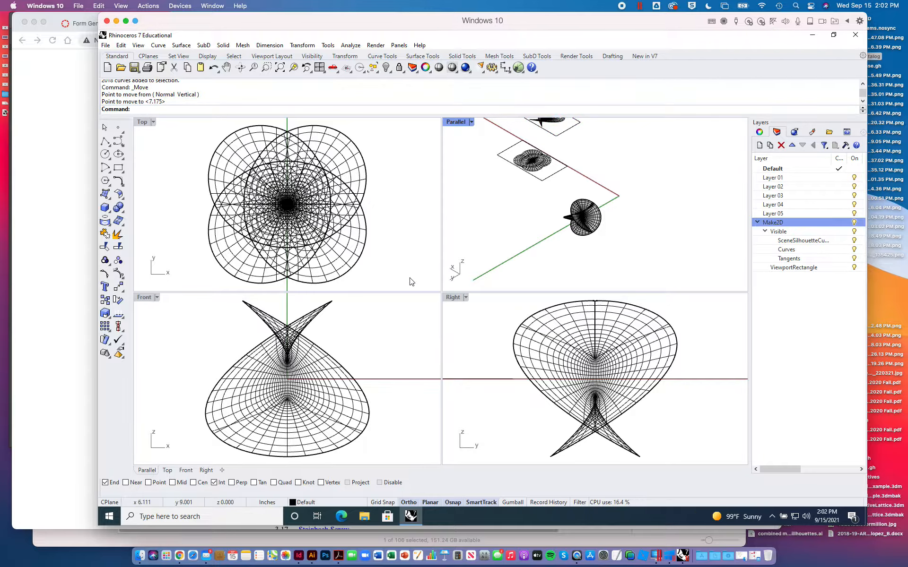
- Set the display mode of the Top and Front viewports to Rendered
left_click(387, 231)
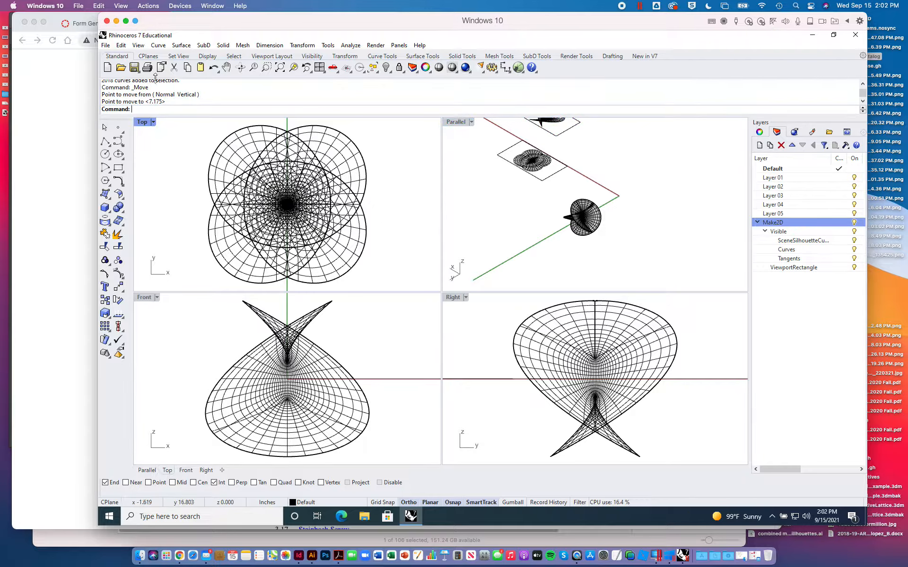
left_click(121, 45)
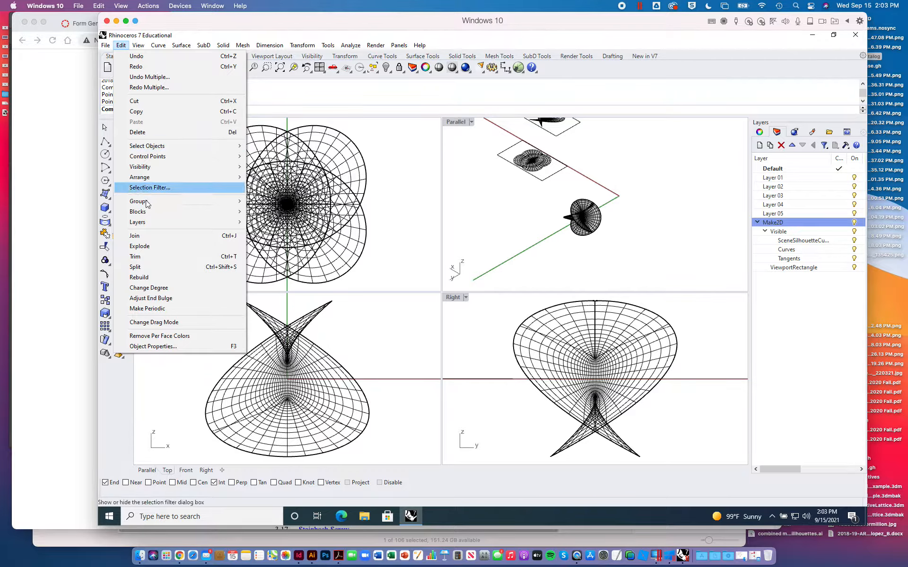
left_click(137, 46)
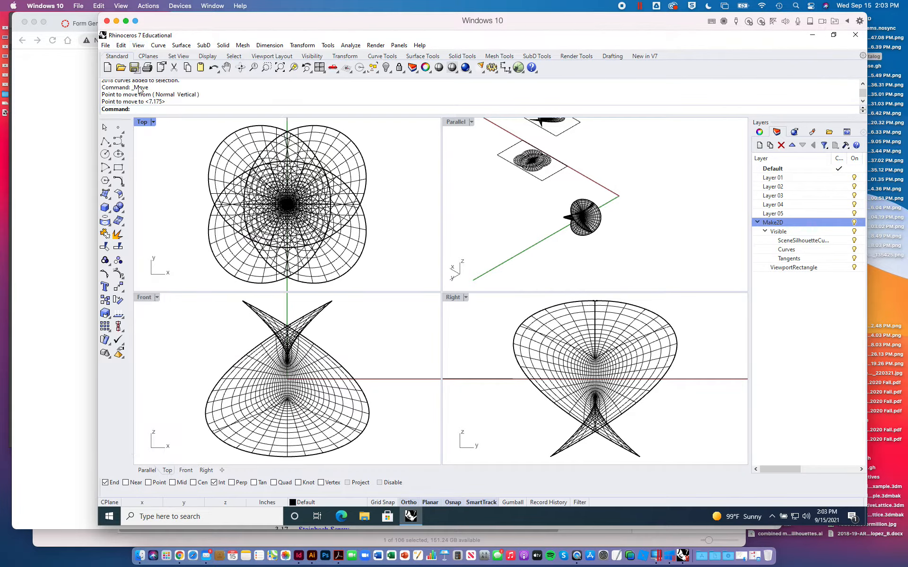
left_click(147, 124)
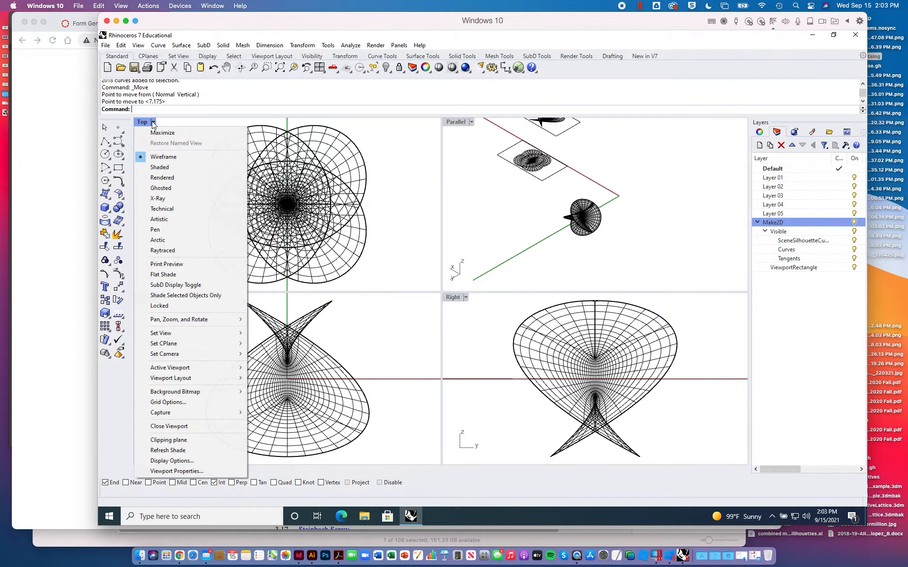
left_click(162, 174)
left_click(158, 296)
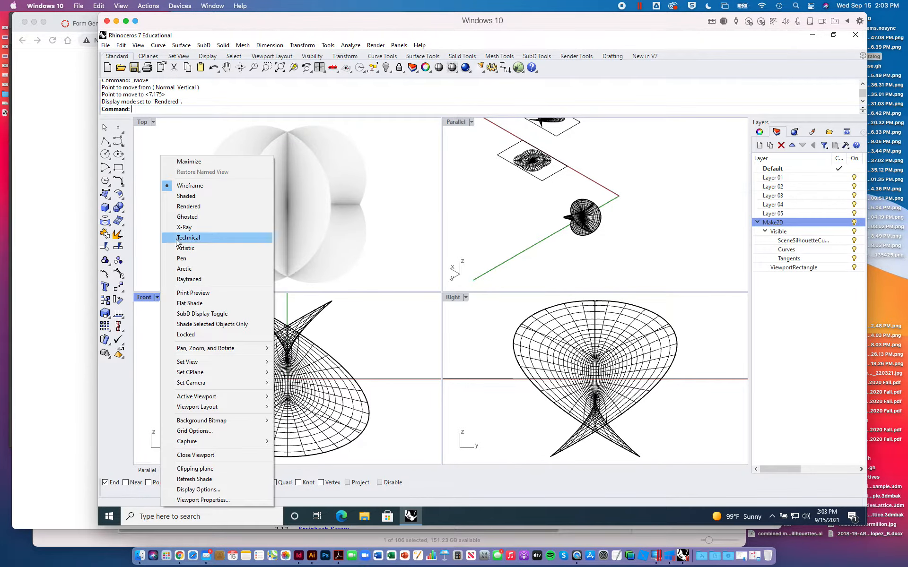
left_click(178, 207)
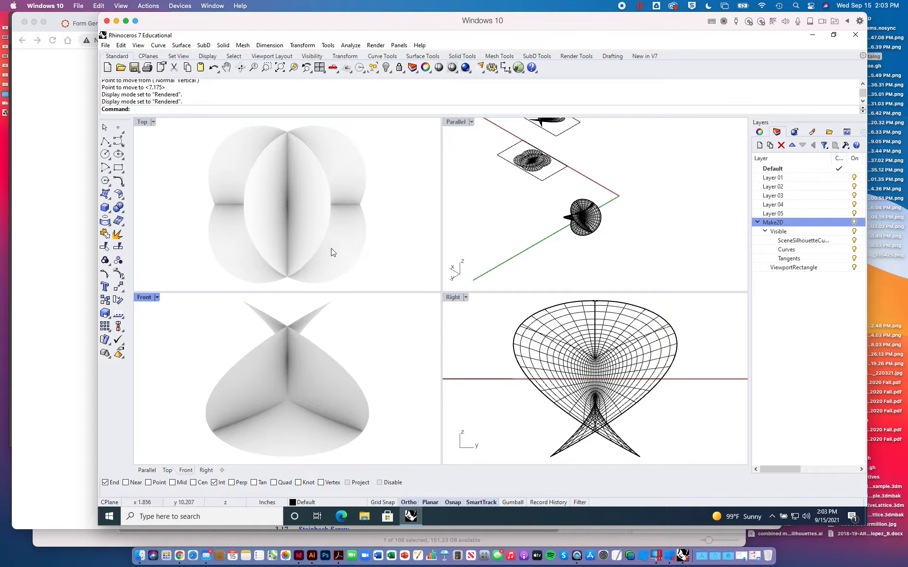
- Start a capture of the Top viewport to file at viewport resolution with the scale set to 2
left_click(143, 124)
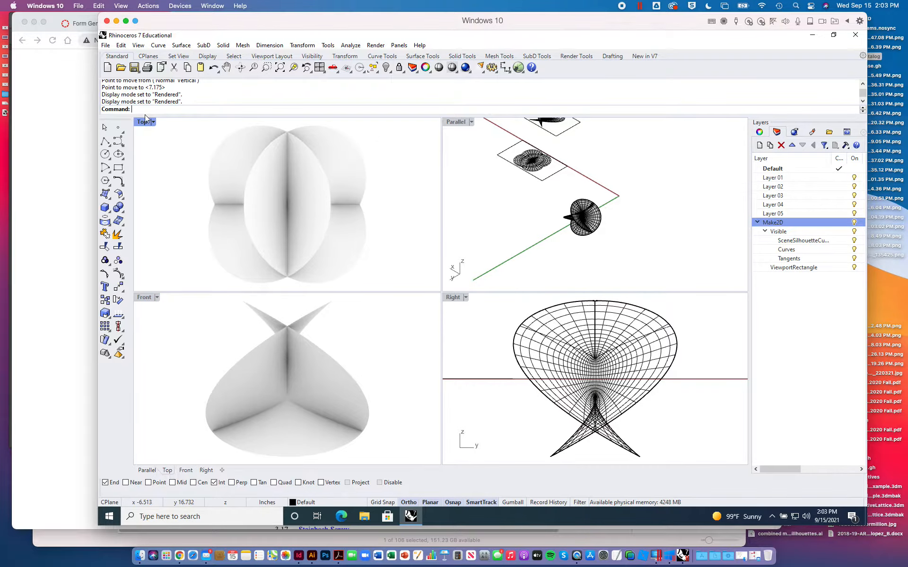
left_click(138, 45)
mouse_move(163, 225)
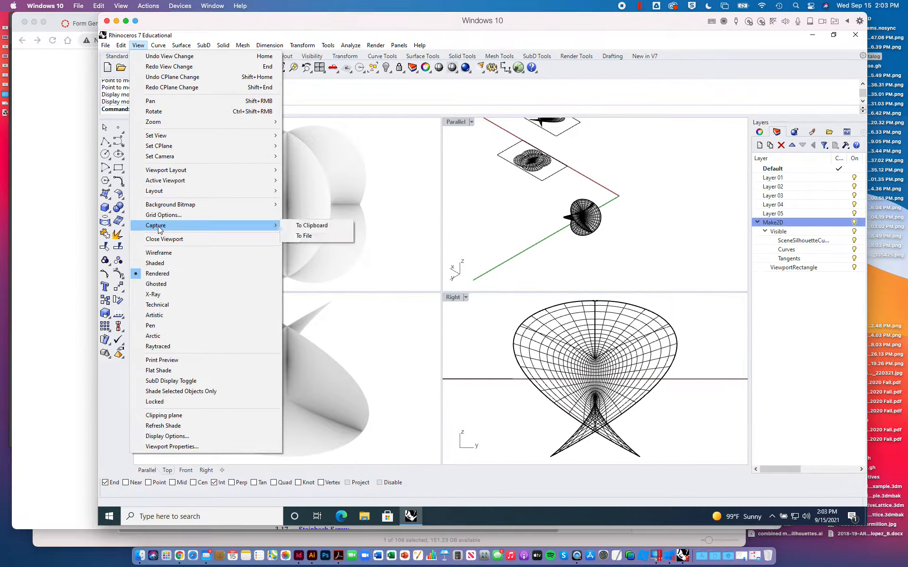
left_click(312, 235)
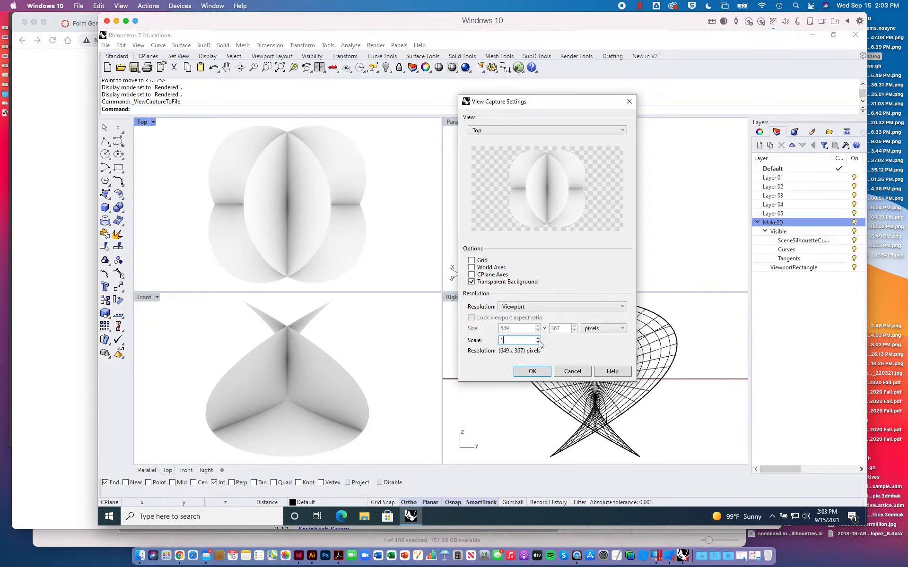
type("2")
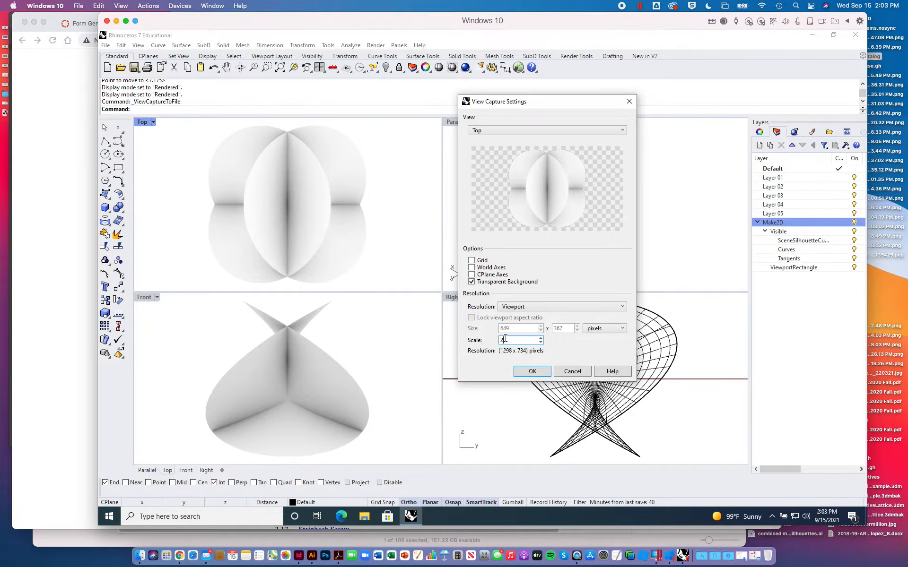
left_click(532, 371)
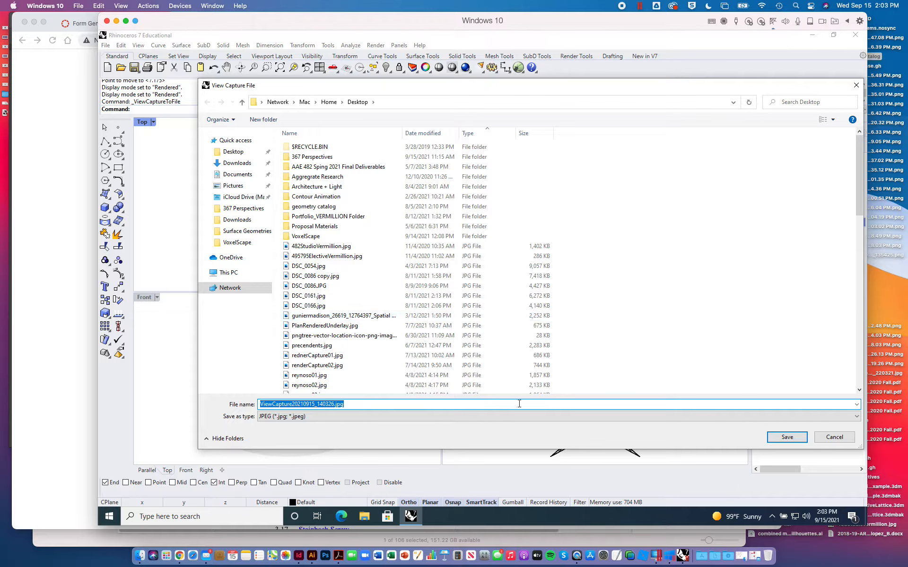
- Save the Top view capture to the Desktop in PNG format under its suggested name
left_click(308, 416)
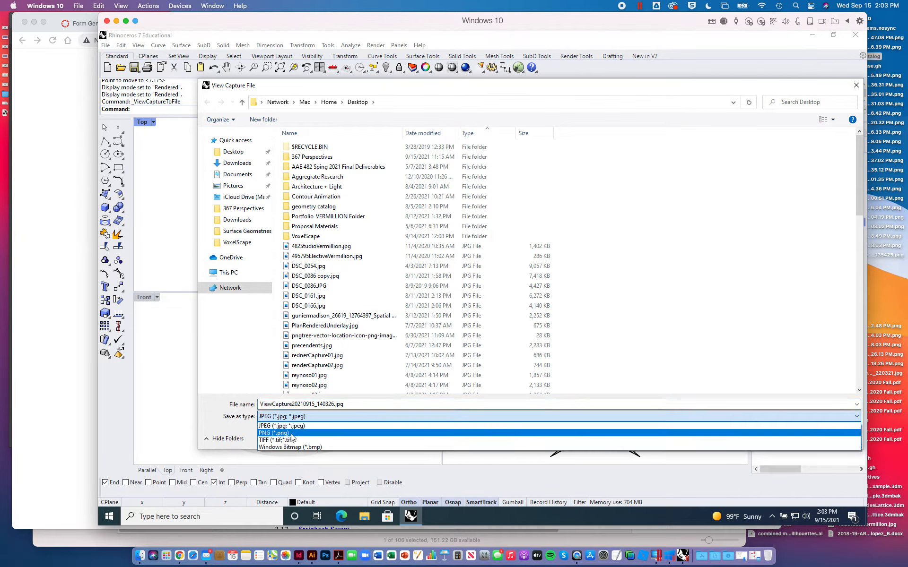
left_click(293, 439)
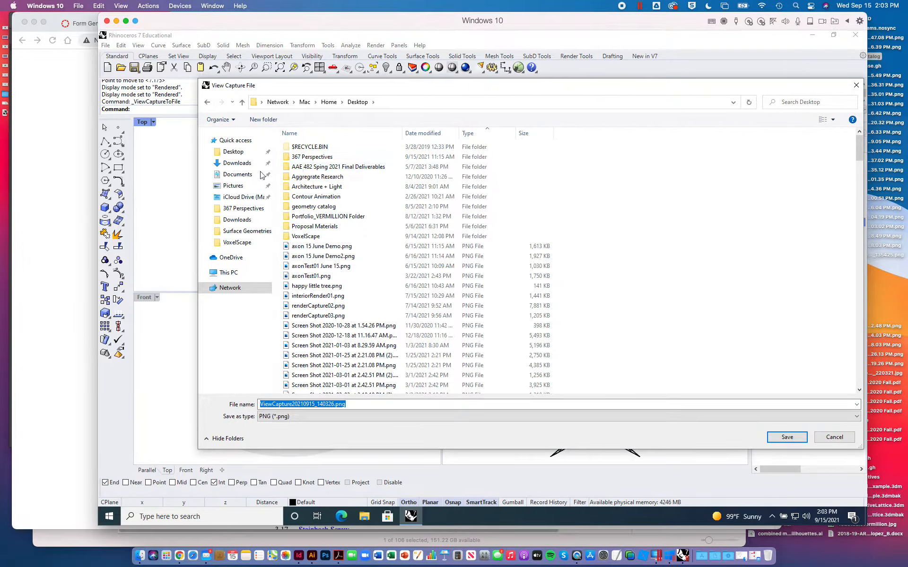
left_click(237, 154)
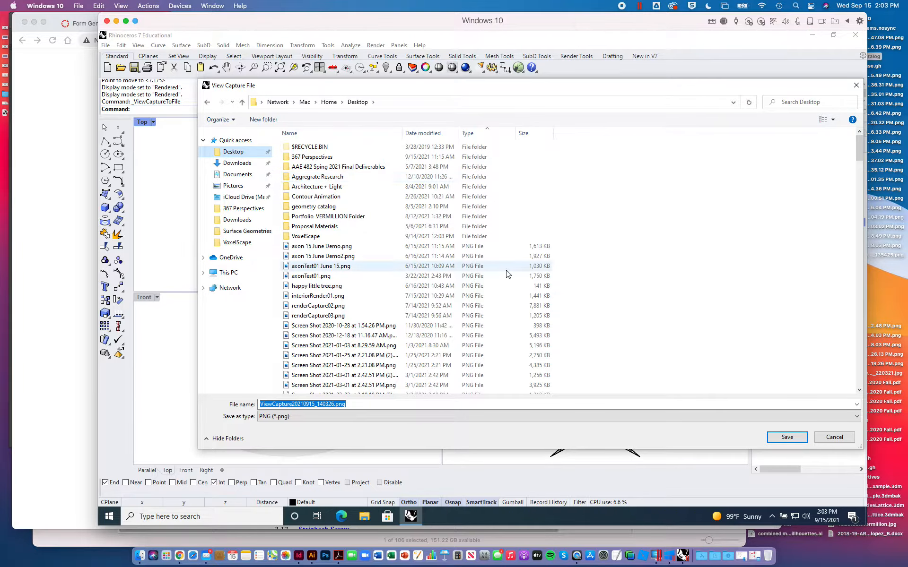
left_click(787, 437)
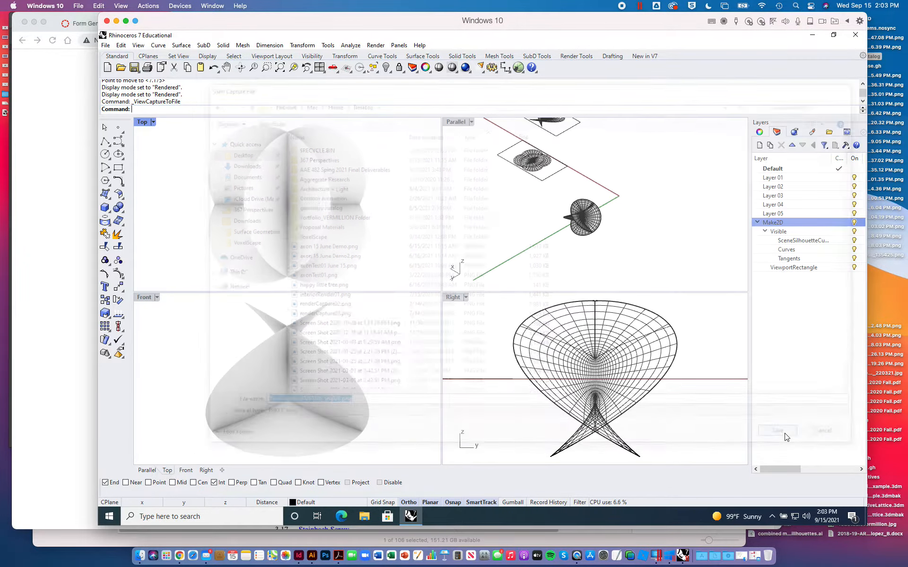
- Capture the Front viewport to file at scale 2 and save it on the Desktop as a PNG
left_click(138, 45)
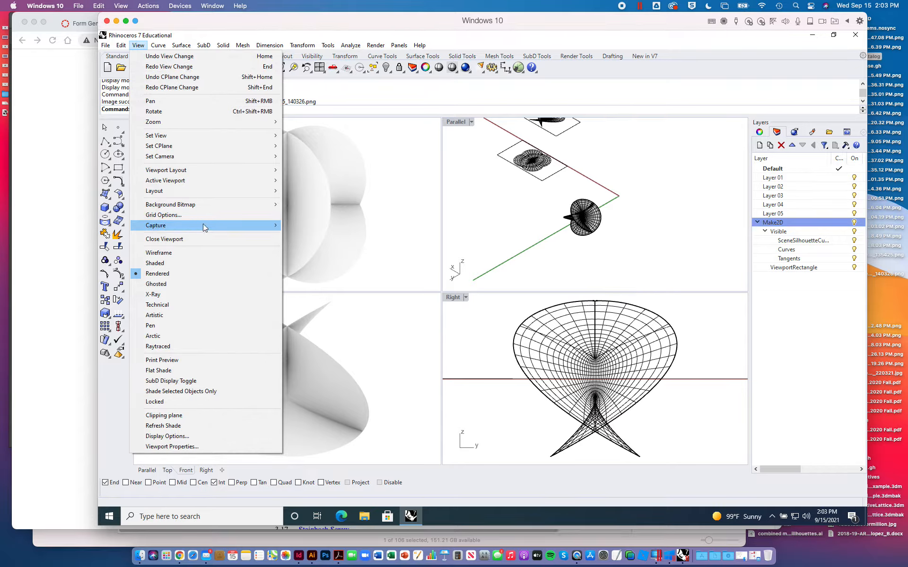
mouse_move(202, 225)
left_click(311, 236)
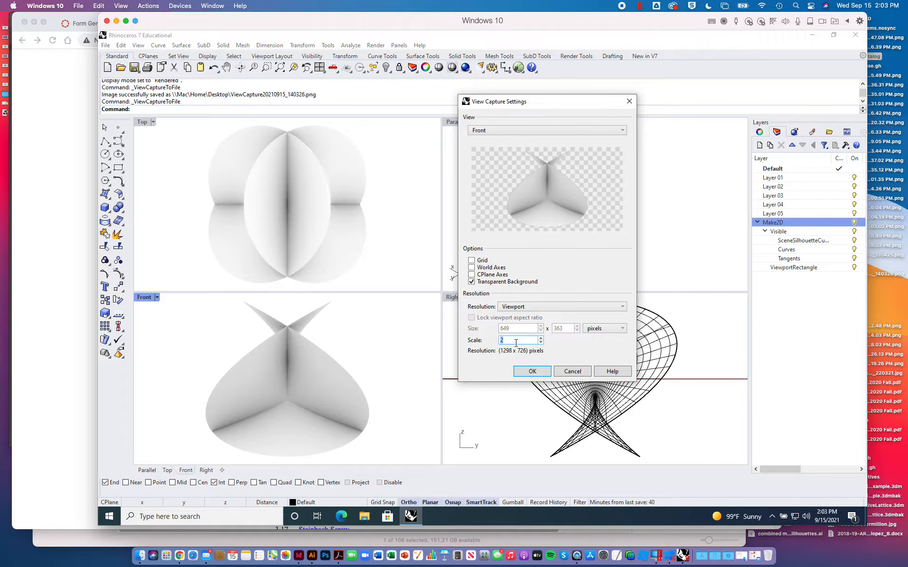
left_click(532, 372)
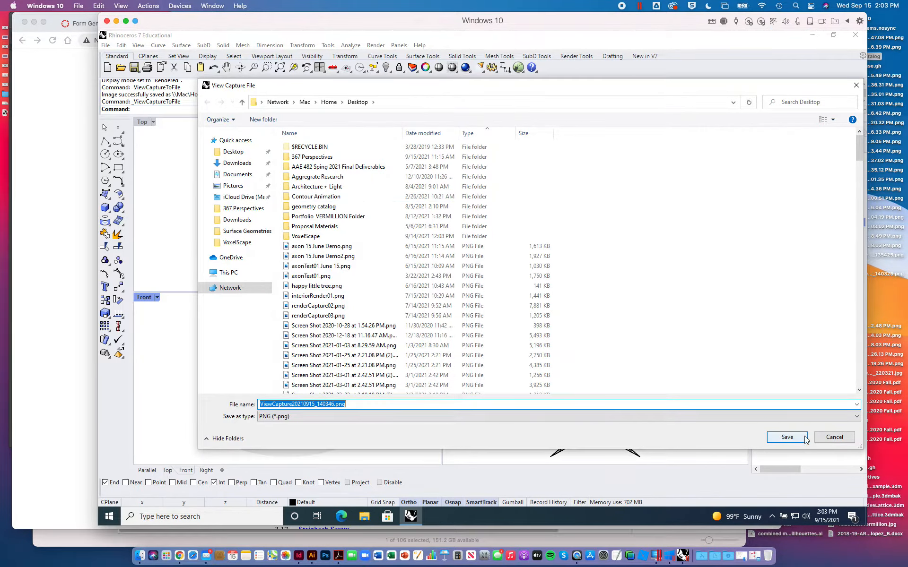
left_click(804, 438)
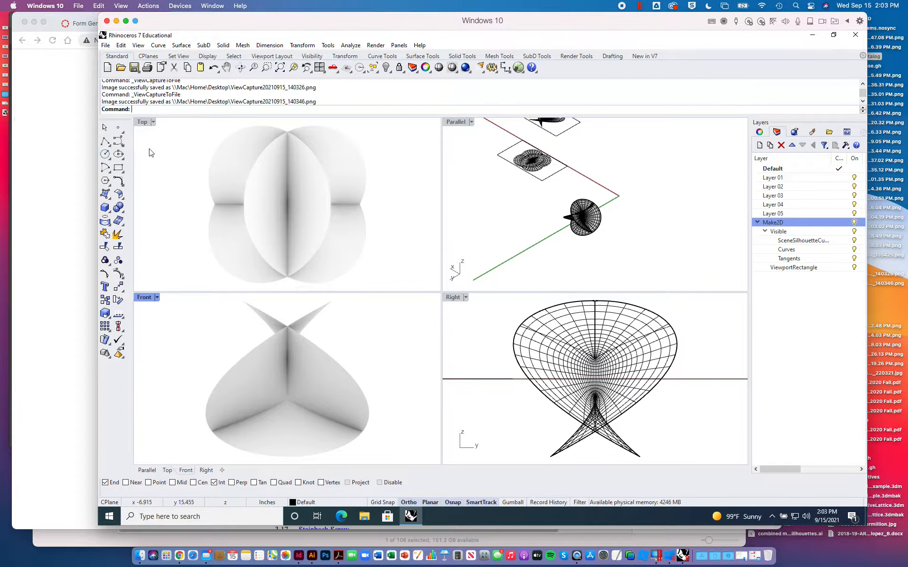
key("ctrl+Up")
left_click(224, 365)
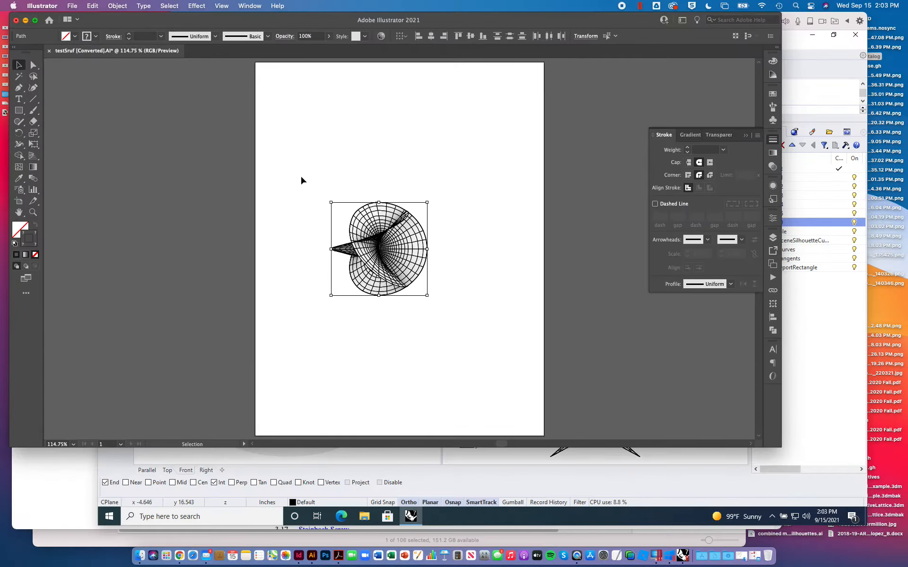
left_click_drag(294, 169, 467, 316)
left_click(500, 247)
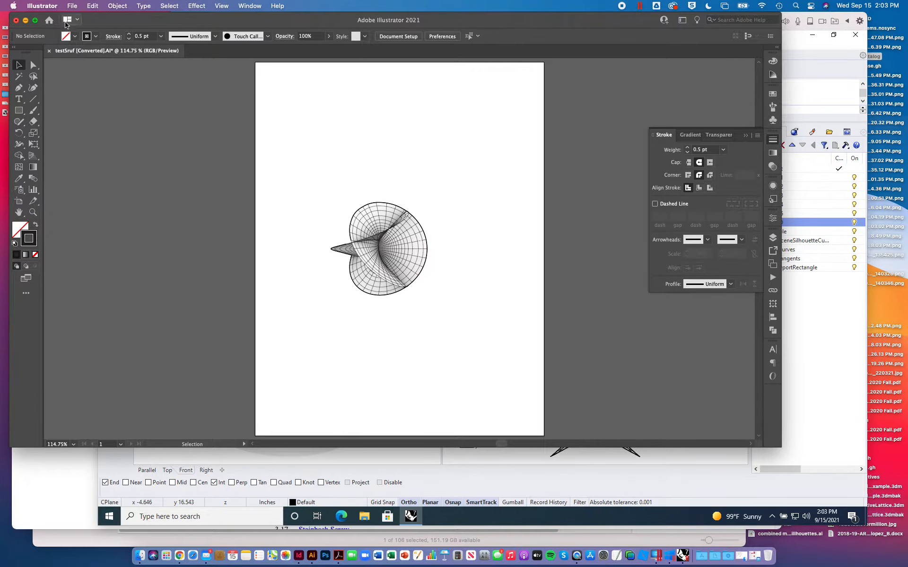
left_click(72, 6)
left_click(80, 38)
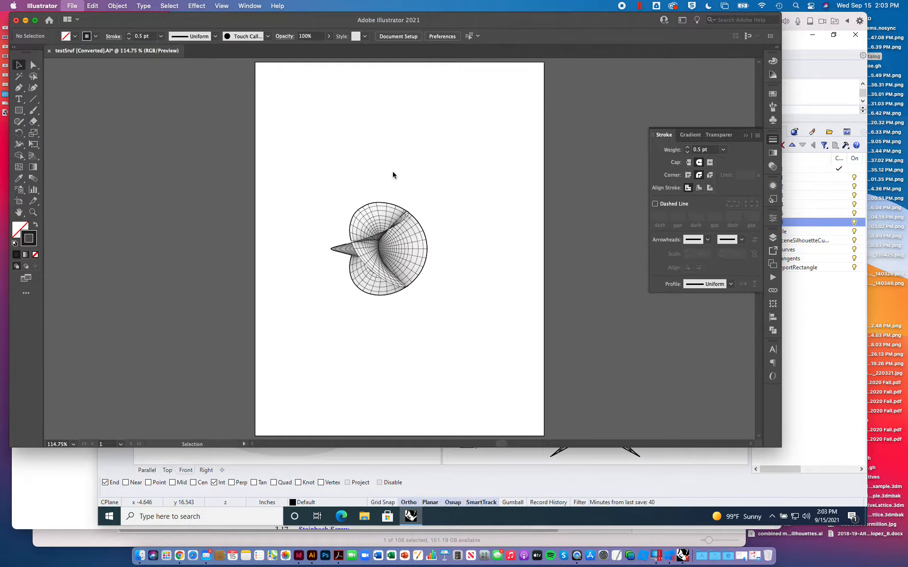
left_click(327, 118)
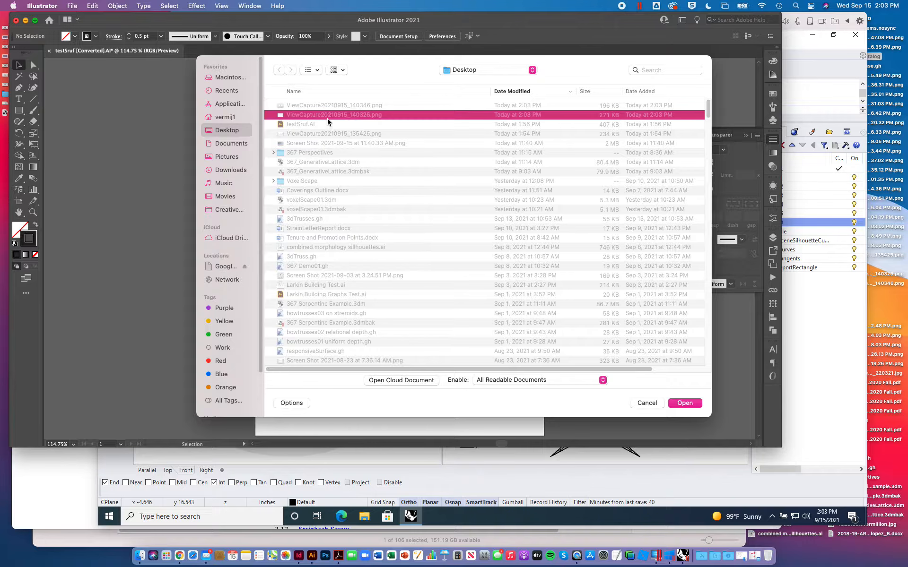
left_click(309, 126)
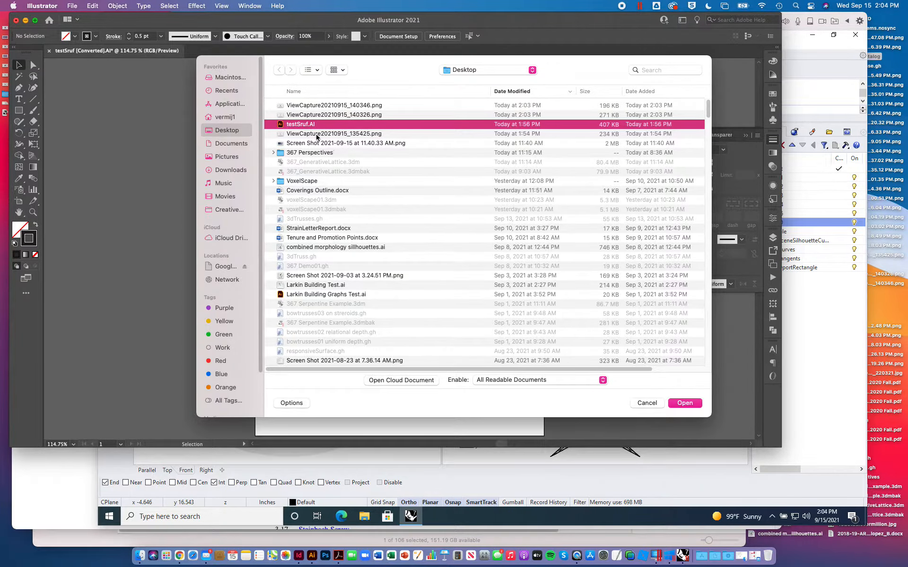
left_click(317, 135)
left_click(818, 294)
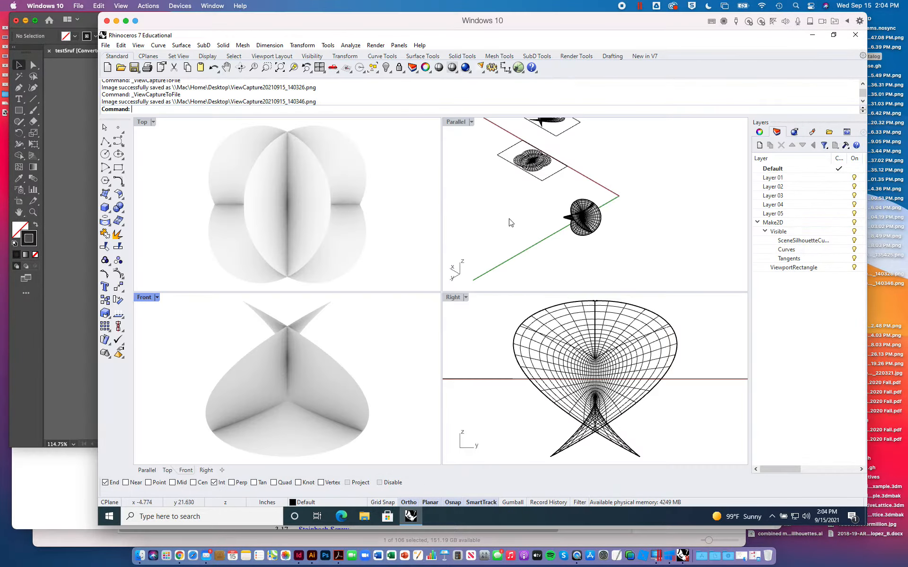
- Set the Top viewport's display mode to Shaded and maximize the viewport with all geometry in frame
double_click(147, 123)
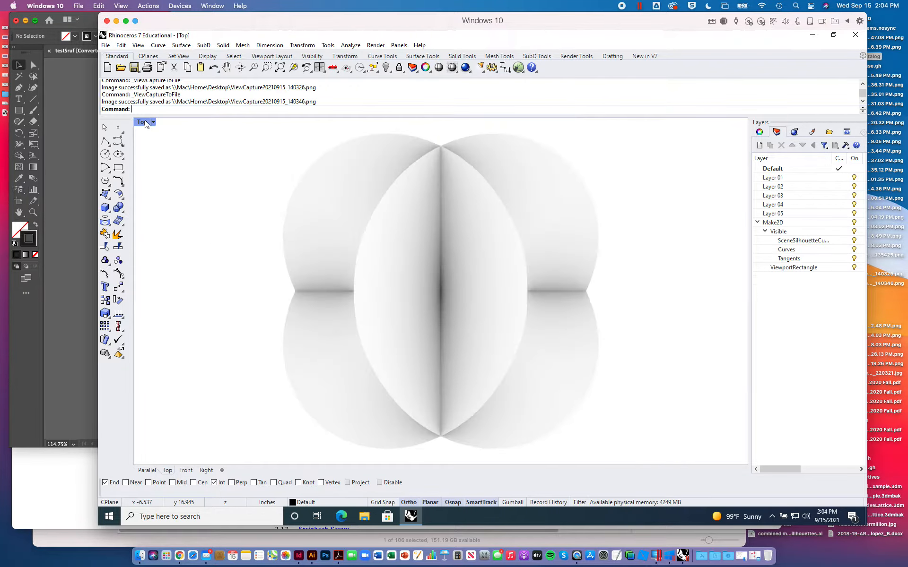
double_click(146, 123)
scroll(260, 196, "down", 10)
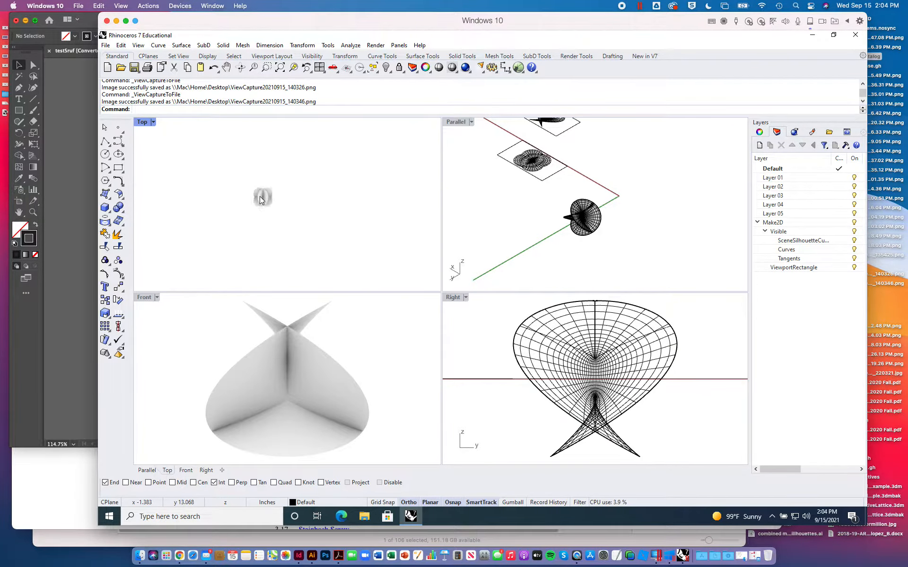
left_click(152, 123)
left_click(156, 167)
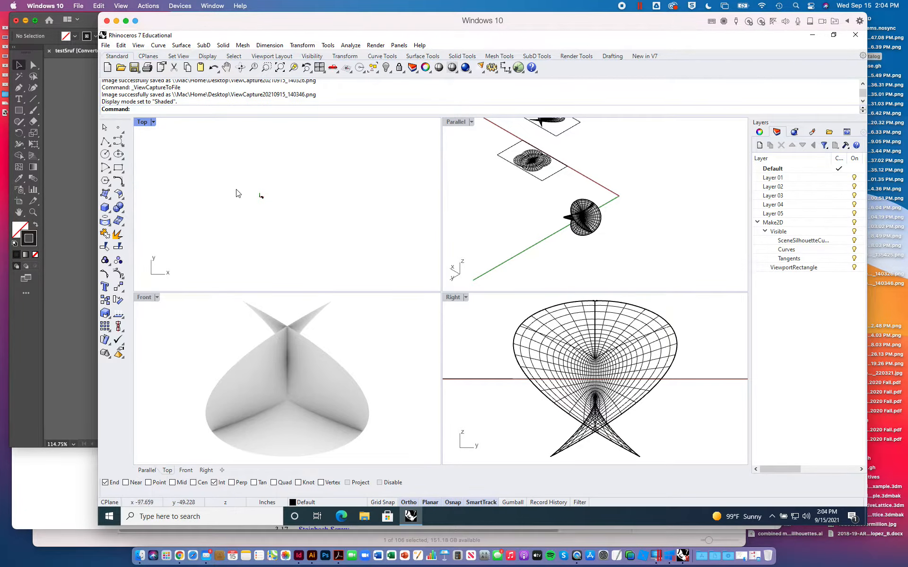
left_click(153, 122)
left_click(193, 130)
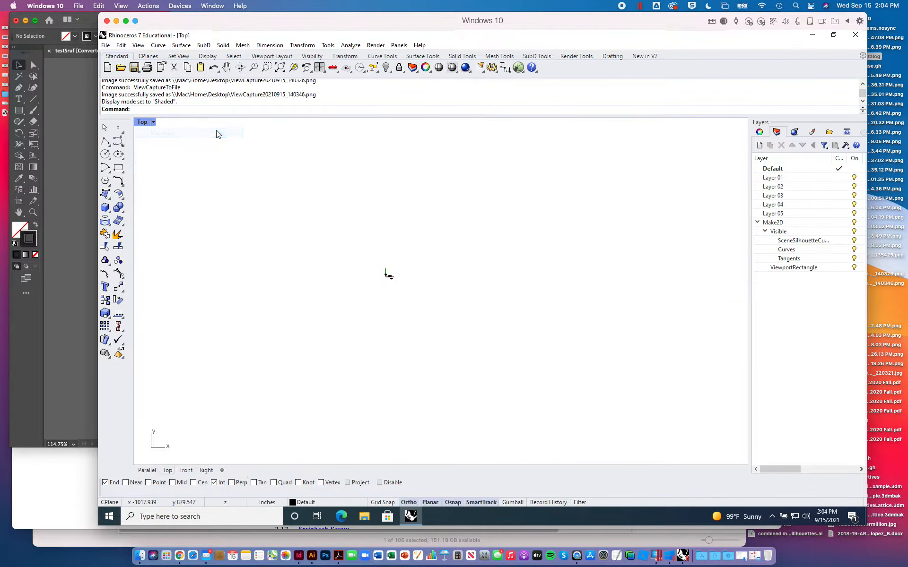
left_click(280, 68)
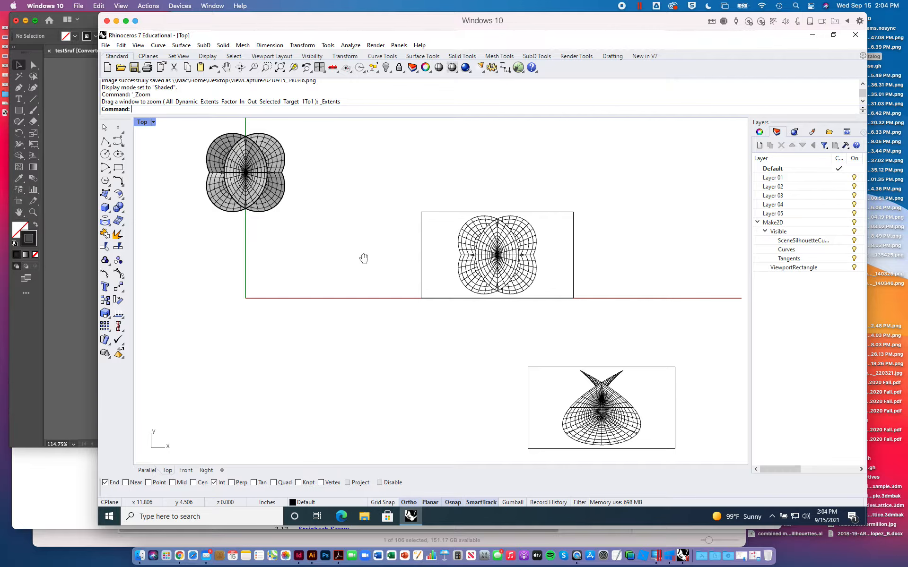
- Select the Front-view linework with its rectangle and move it about 5.9 inches in the positive Y direction
right_click_drag(363, 258, 298, 221)
left_click_drag(336, 160, 676, 442)
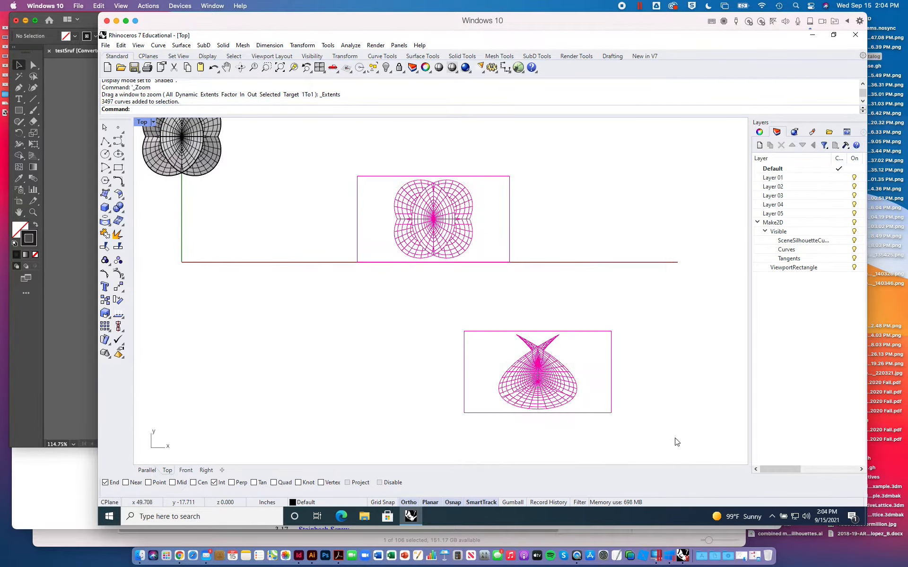
left_click(442, 317)
mouse_move(439, 326)
left_mouse_down()
mouse_move(636, 413)
mouse_move(660, 434)
left_mouse_up()
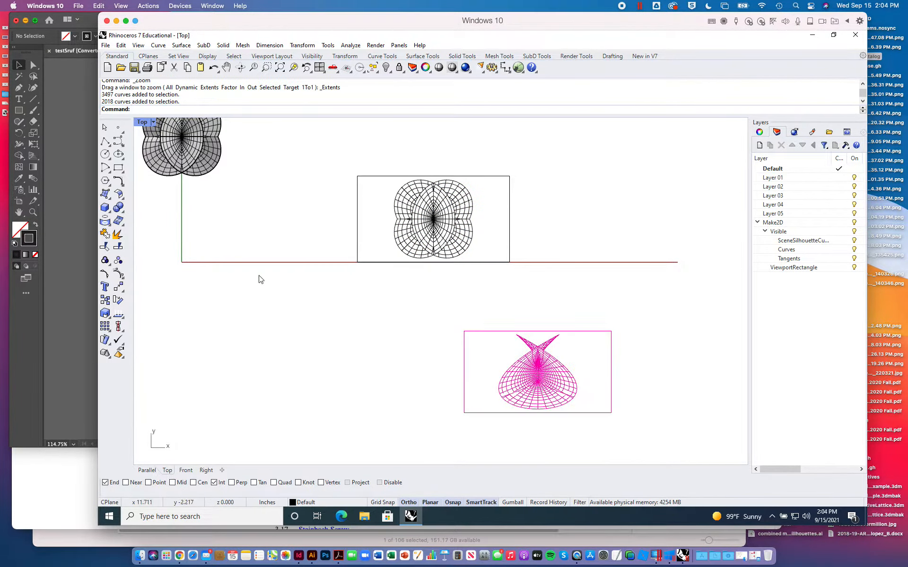
left_click(118, 286)
left_click(447, 367)
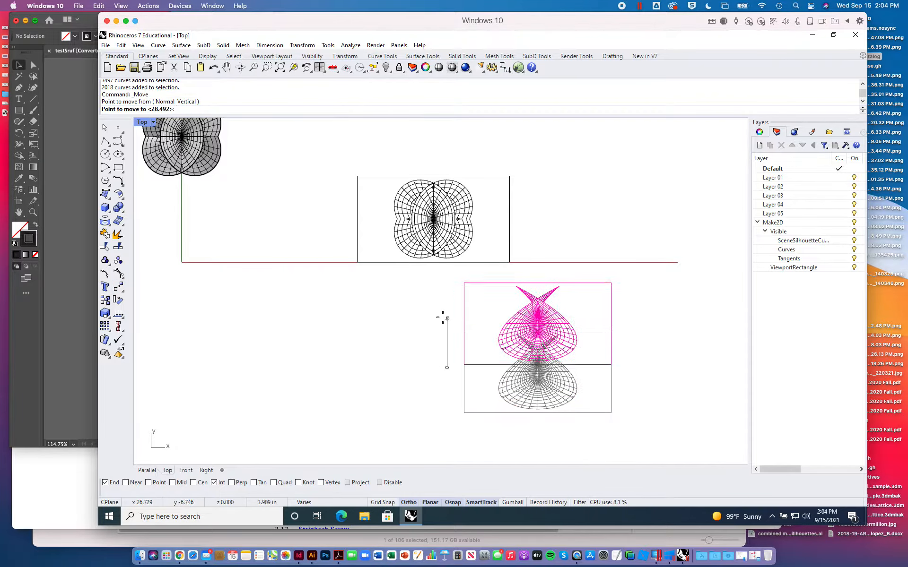
left_click(444, 310)
- Move the Front-view linework in the negative X direction until it is centered directly below the Top-view linework, and deselect it
key("Return")
left_click(443, 309)
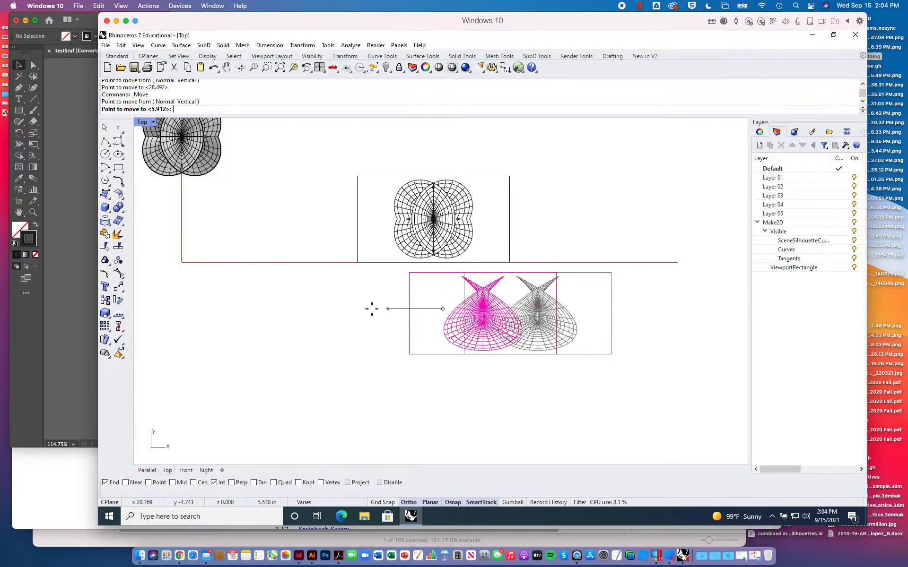
left_click(339, 308)
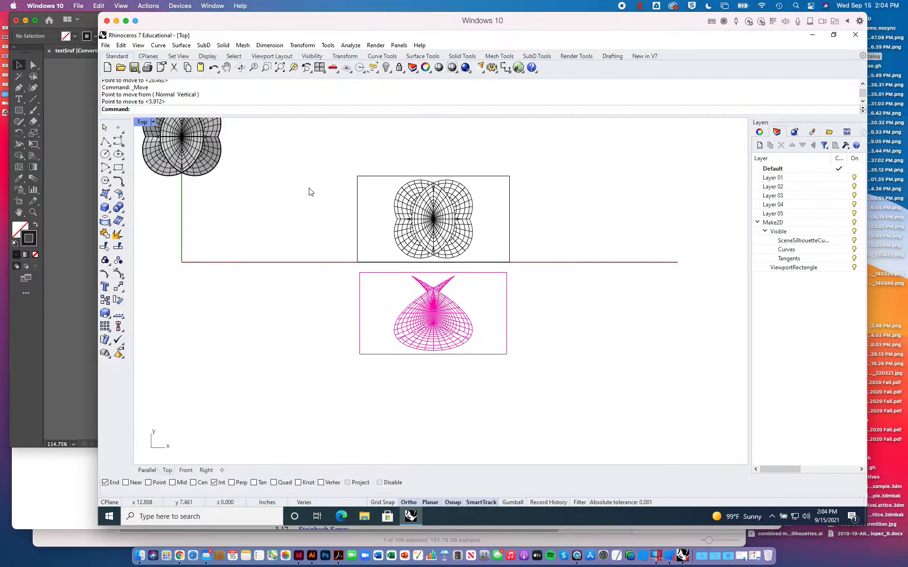
key("Escape")
- Frame the Top-view and Front-view linework closely and export both with their rectangles as testGeo2.ai, using a snapshot of the current view in RGB
scroll(309, 192, "up", 5)
scroll(355, 186, "down", 10)
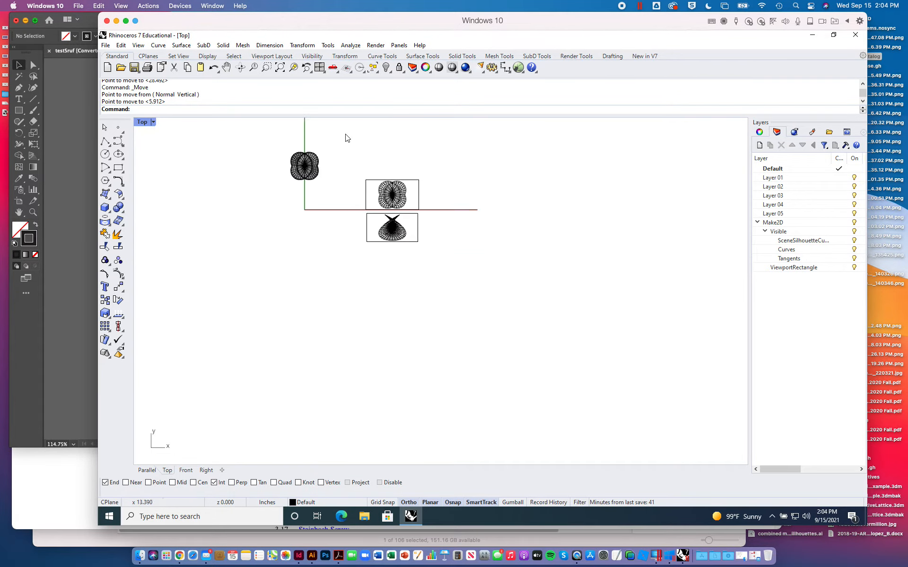
key("ctrl+w")
left_click_drag(349, 179, 435, 252)
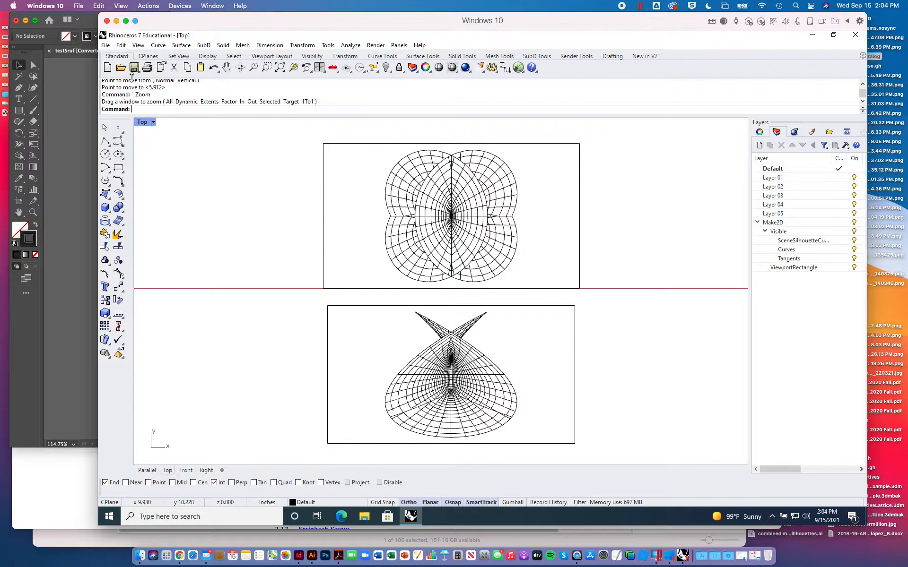
left_click(105, 44)
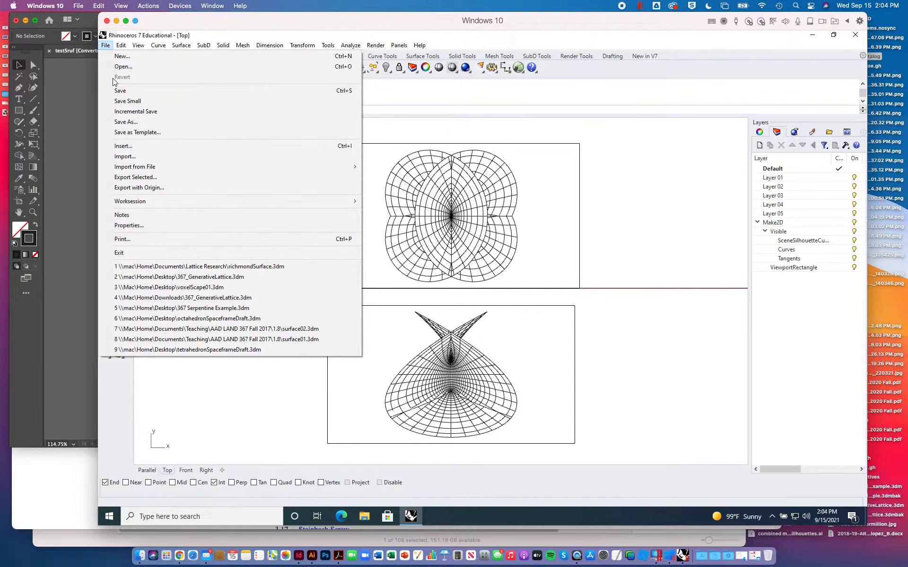
left_click(133, 180)
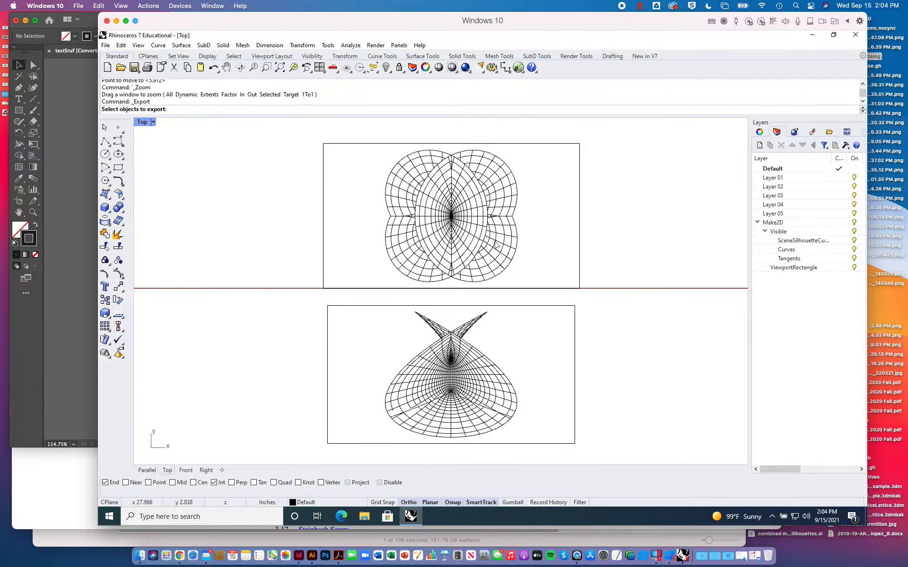
mouse_move(305, 137)
left_mouse_down()
mouse_move(547, 367)
mouse_move(608, 454)
left_mouse_up()
key("Return")
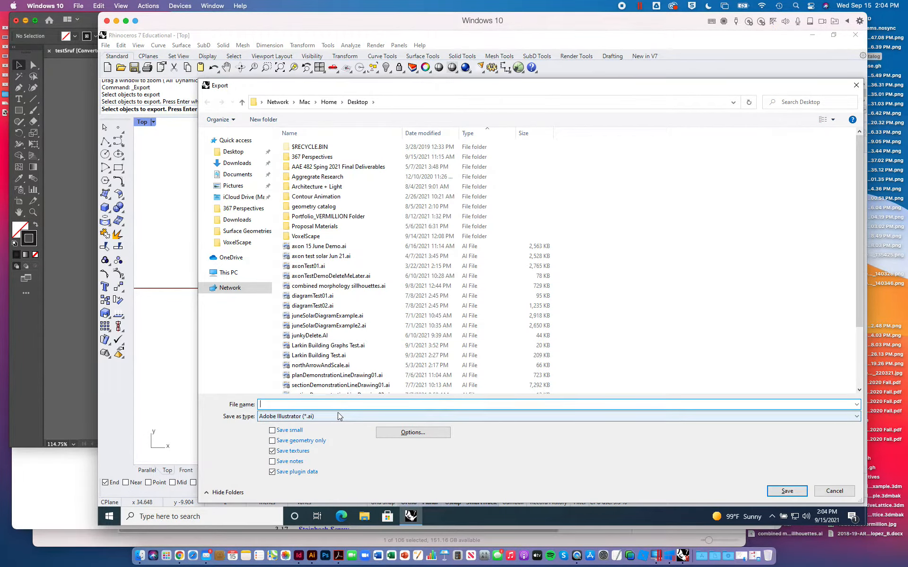
type("testGeo2")
key("Return")
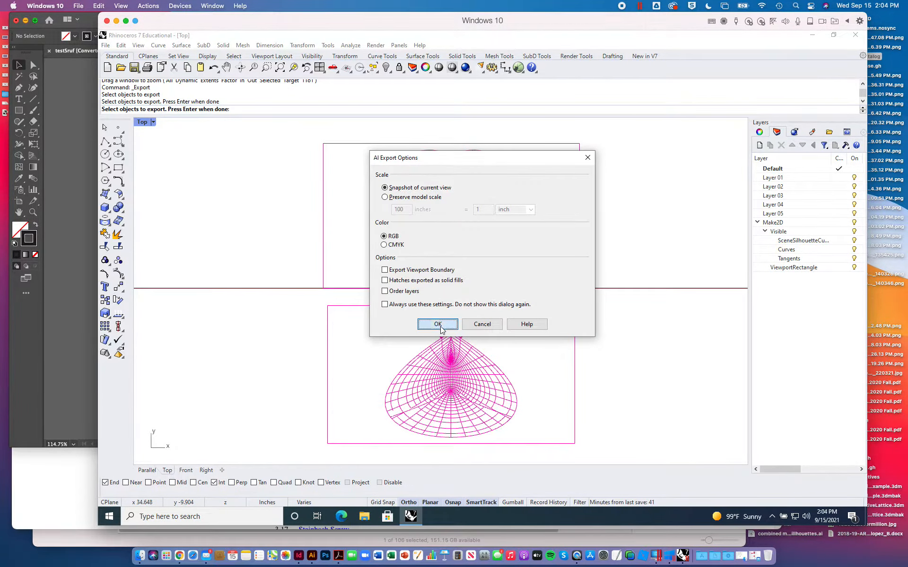
left_click(438, 325)
- Switch to Illustrator and open testGeo2.AI from the Desktop
left_click(64, 209)
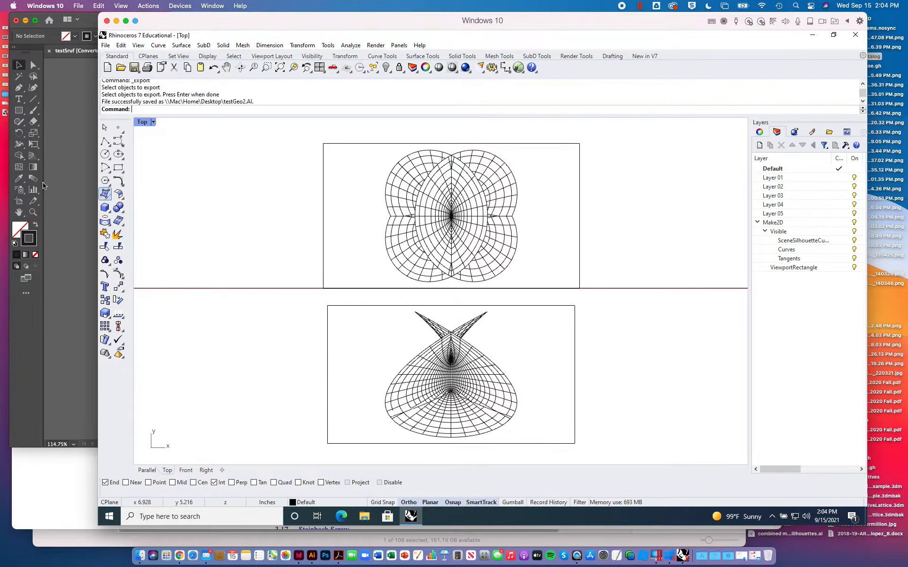
left_click(65, 187)
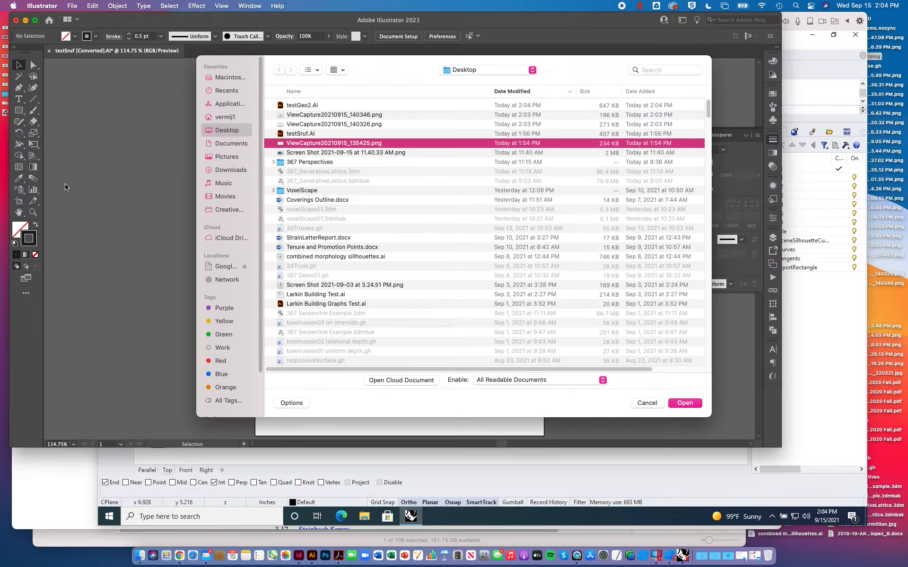
left_click(814, 312)
left_click(79, 171)
double_click(300, 106)
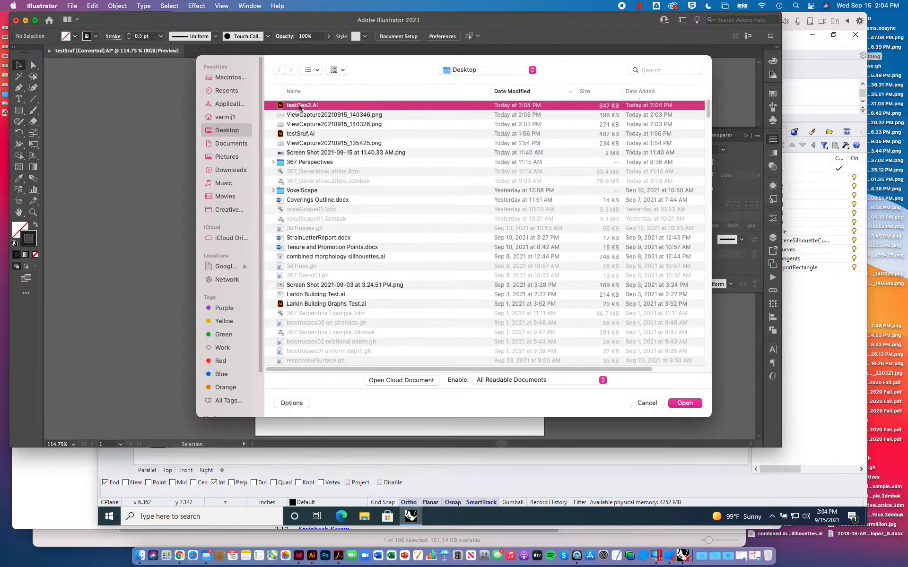
- Select and copy all the Top and Front linework, checking that Paste Remembers Layers is enabled
left_click_drag(305, 153, 568, 382)
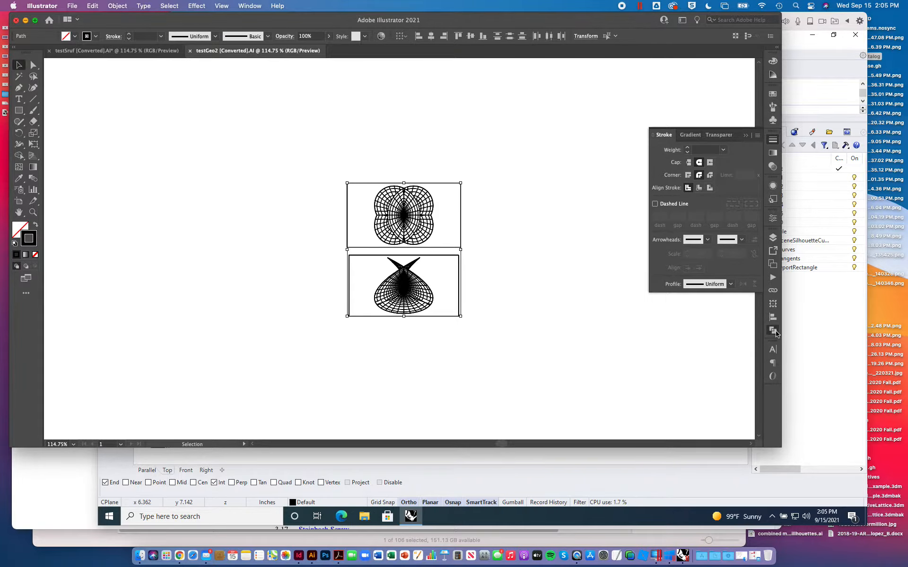
left_click(774, 332)
left_click(772, 238)
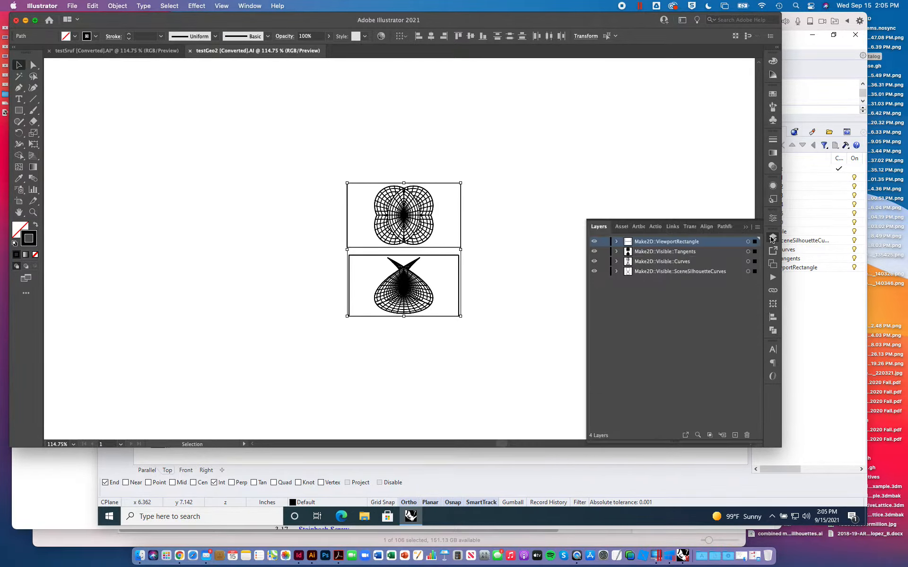
left_click(758, 227)
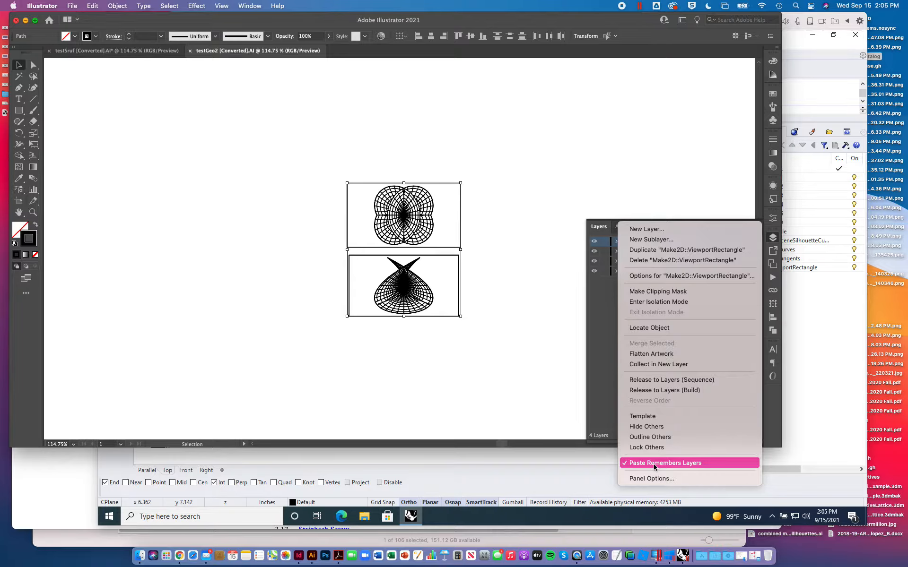
left_click(598, 375)
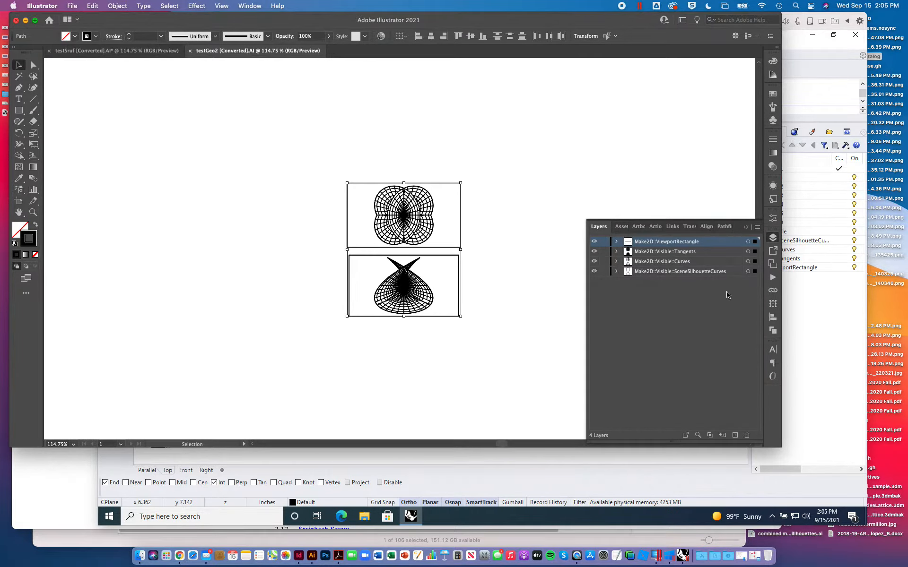
left_click(755, 228)
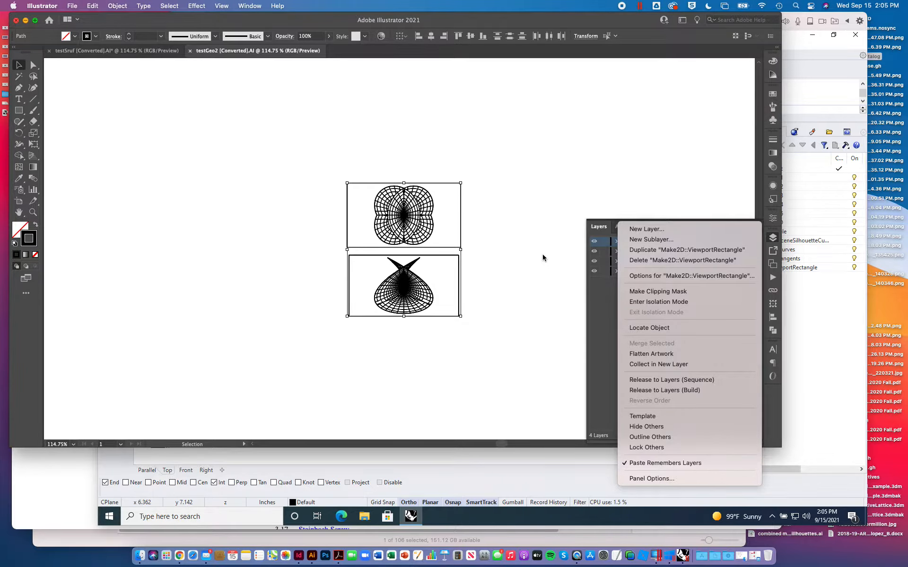
left_click(523, 184)
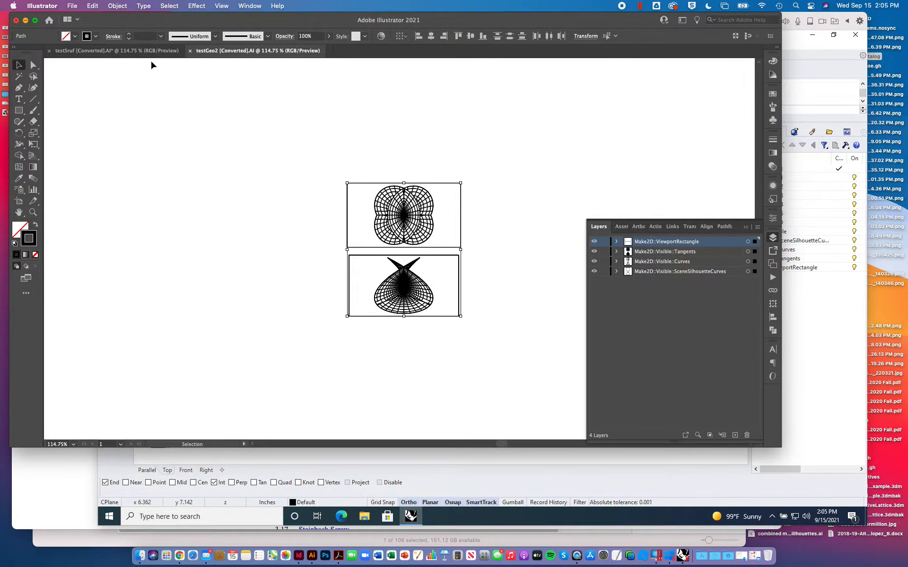
- Paste the linework into the testSruf document, unlocking and showing all needed layers, and place it beyond the artboard's right edge
left_click(136, 52)
key("super+v")
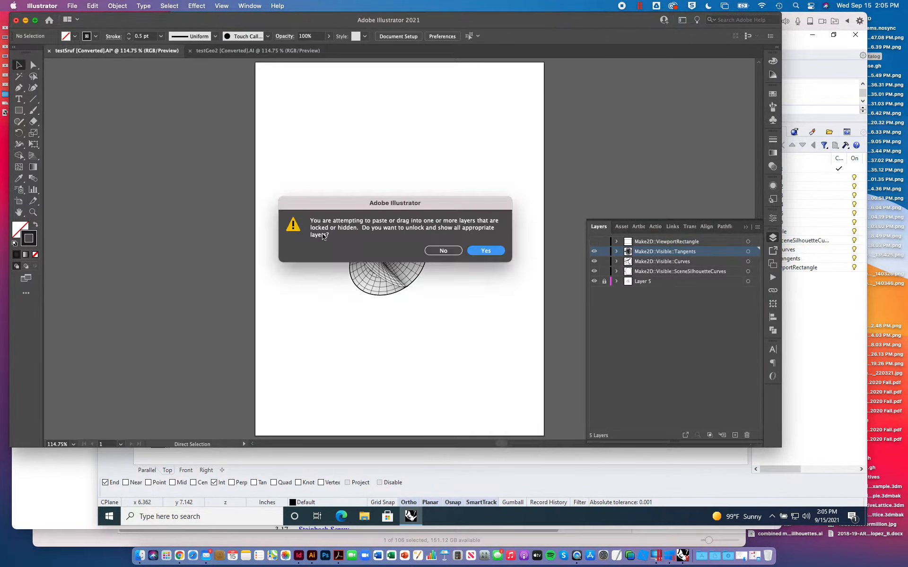
left_click(485, 251)
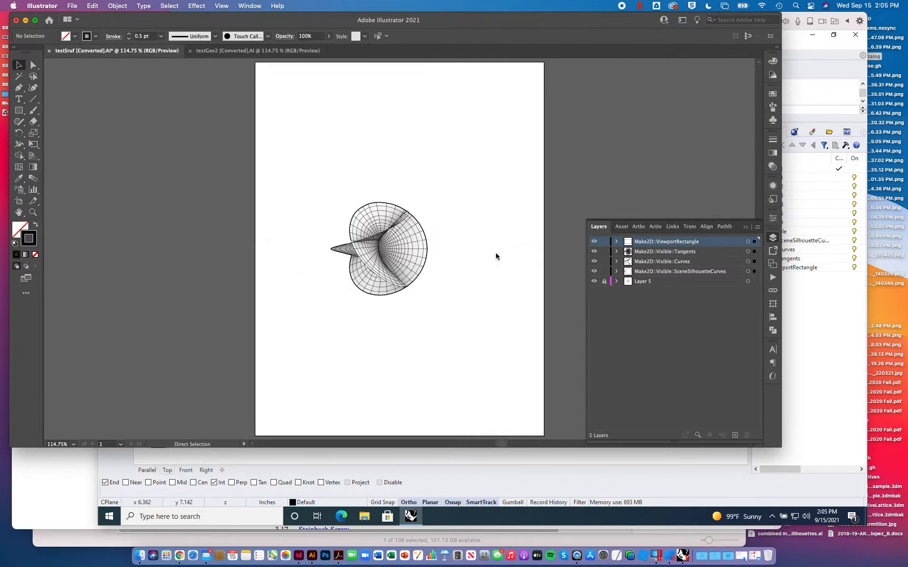
left_click_drag(426, 186, 620, 124)
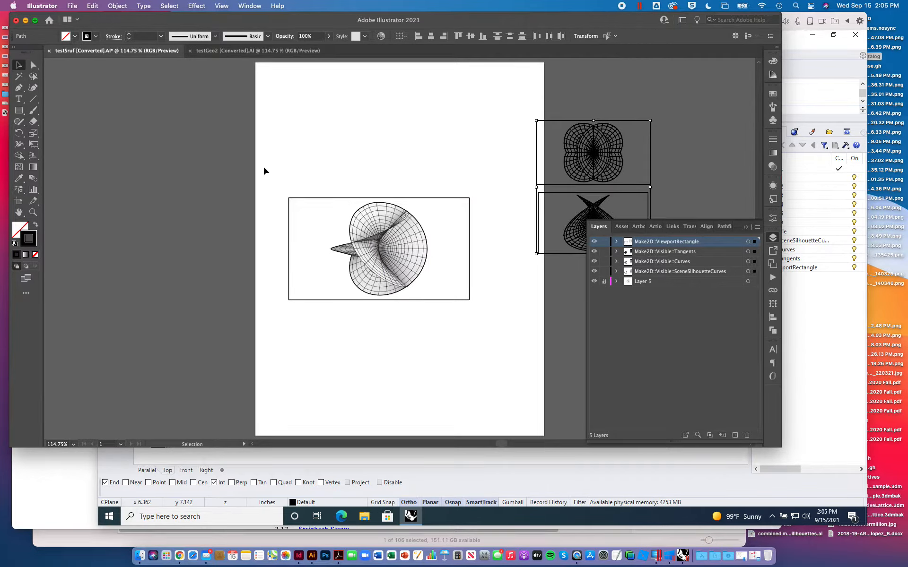
- Unlock Layer 5 and move the perspective drawing together with its rendered image to the upper part of the artboard
left_click_drag(264, 171, 483, 335)
left_click(772, 238)
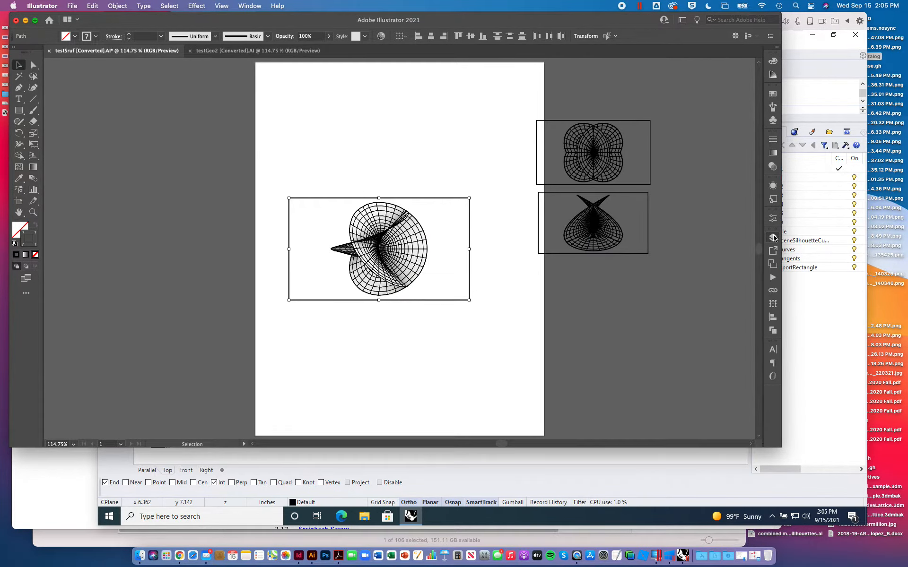
left_click(773, 238)
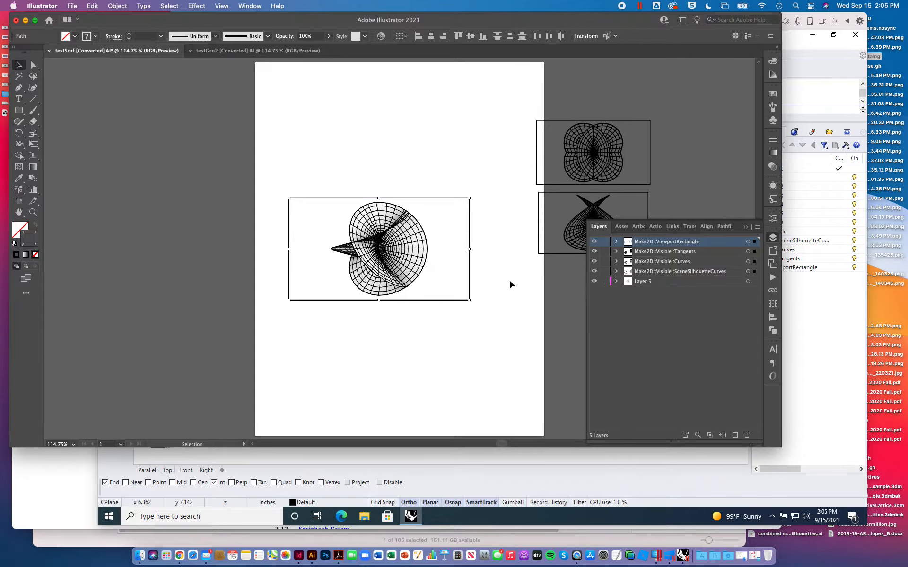
left_click_drag(259, 184, 504, 324)
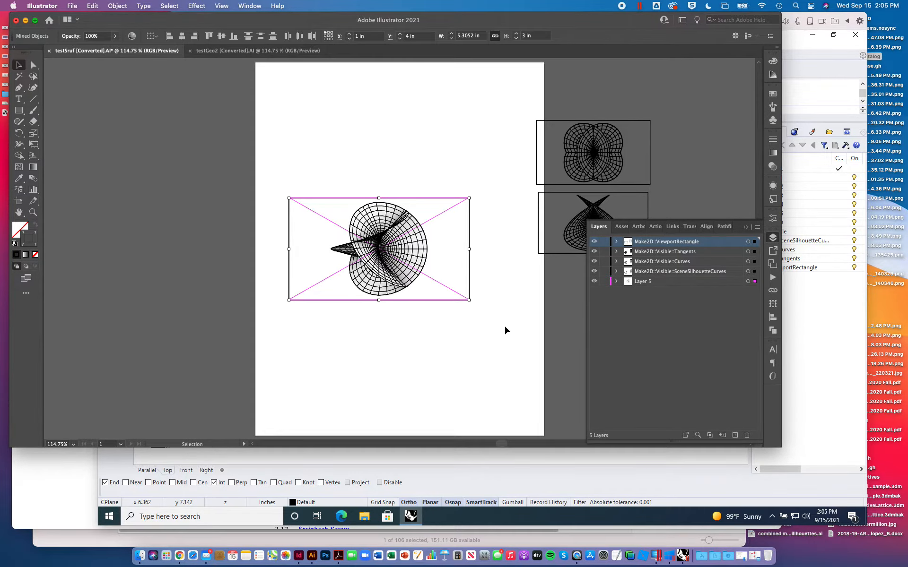
left_click(437, 259)
mouse_move(262, 161)
left_mouse_down()
mouse_move(461, 296)
mouse_move(507, 311)
left_mouse_up()
mouse_move(446, 276)
left_mouse_down()
mouse_move(432, 260)
mouse_move(418, 163)
mouse_move(437, 147)
left_mouse_up()
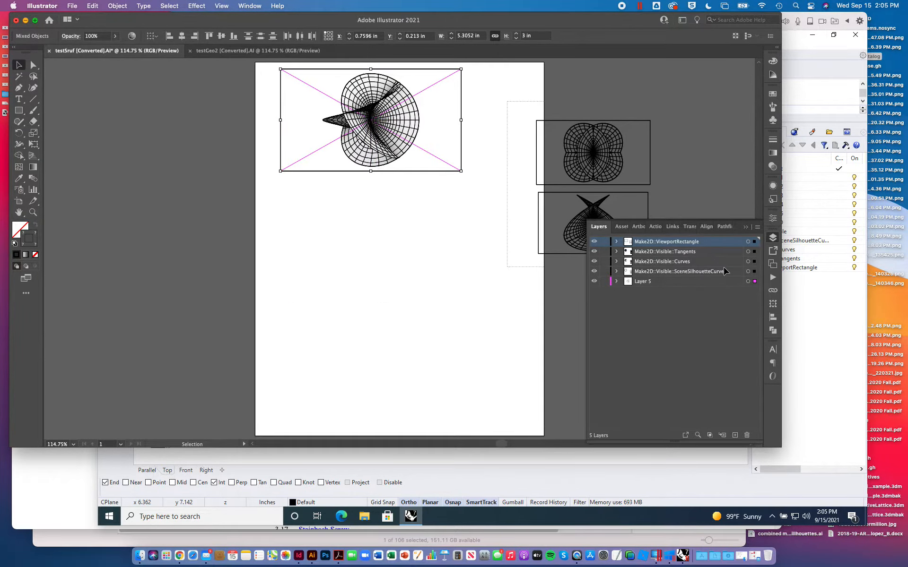
- Move the pasted Top and Front linework onto the artboard below the perspective drawing and deselect it
key("super+shift+a")
mouse_move(611, 144)
left_mouse_down("alt")
mouse_move(460, 256)
mouse_move(383, 256)
left_mouse_up("alt")
left_click(461, 246)
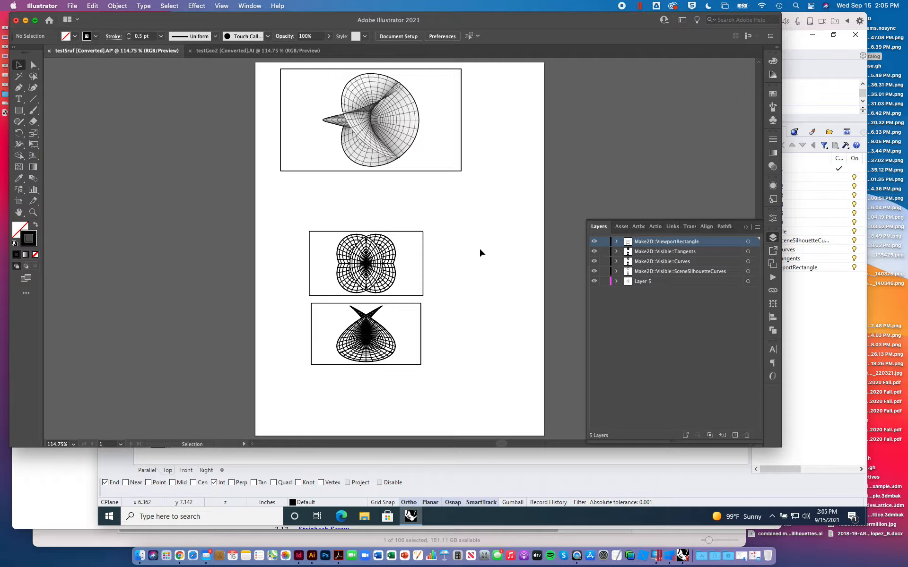
- Set the stroke weight of everything on the Make2D Visible Tangents and Curves layers to 0.5 pt
key("super+equal")
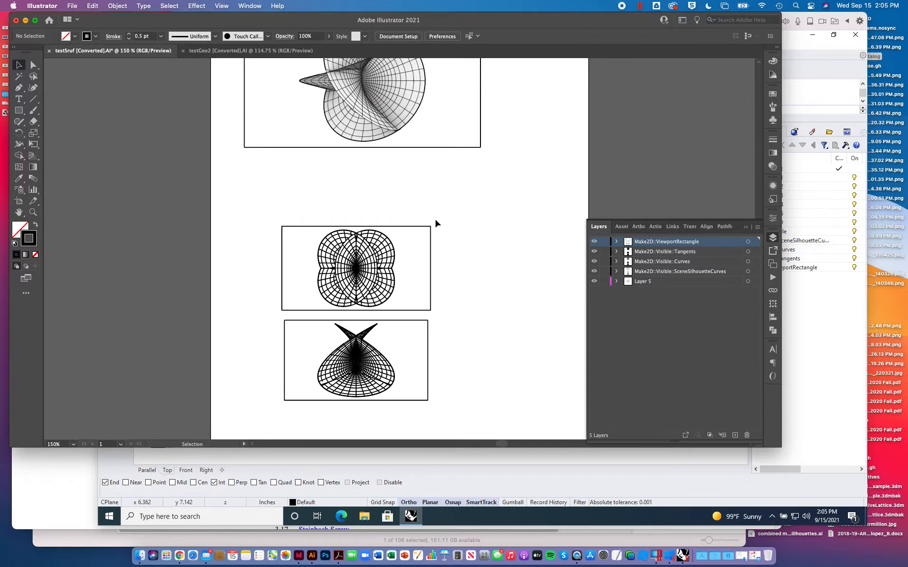
left_click(747, 251)
left_click(748, 262, "shift")
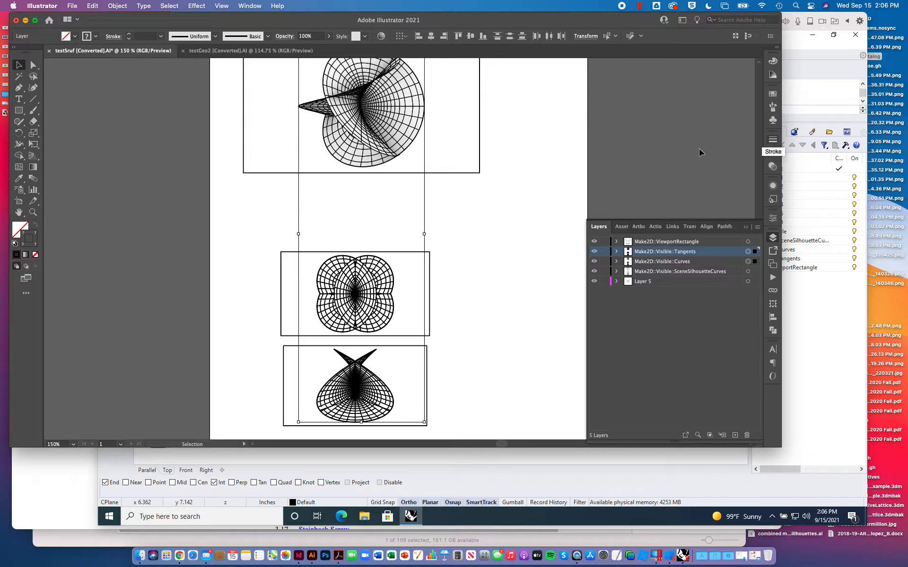
left_click(773, 62)
left_click(657, 124)
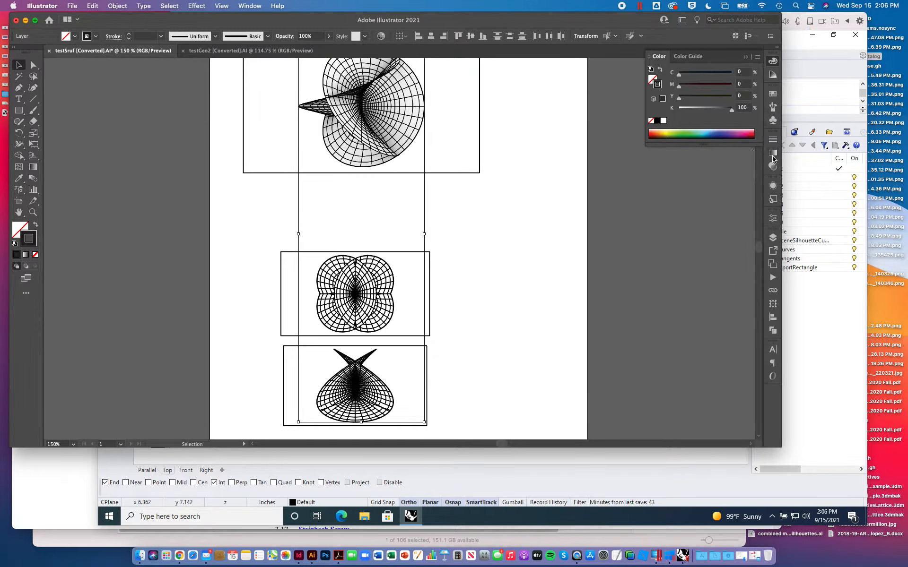
left_click(773, 139)
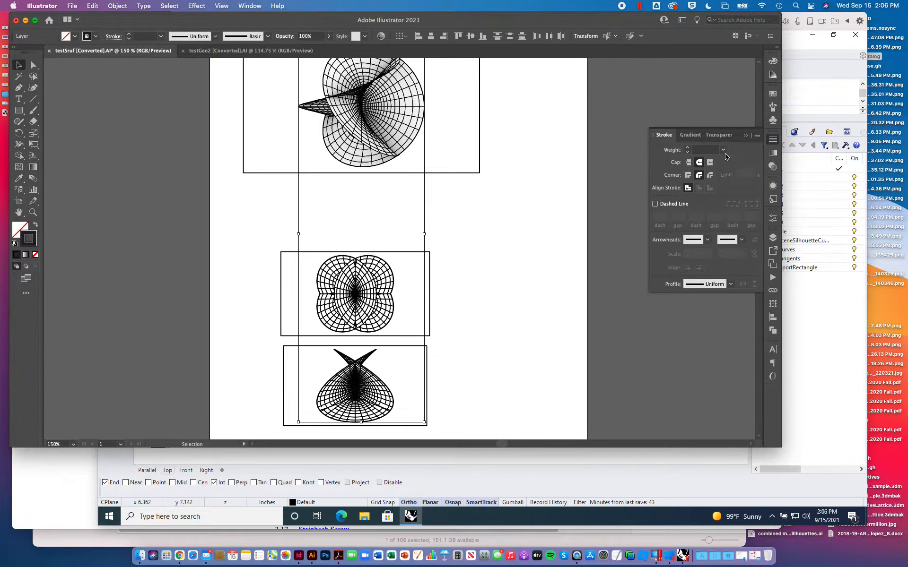
left_click(723, 150)
left_click(730, 169)
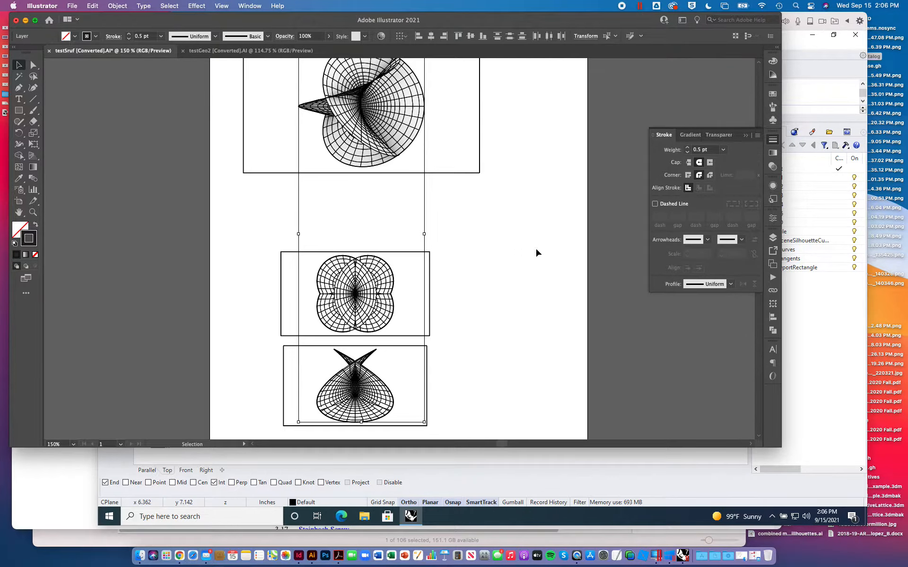
left_click(560, 247)
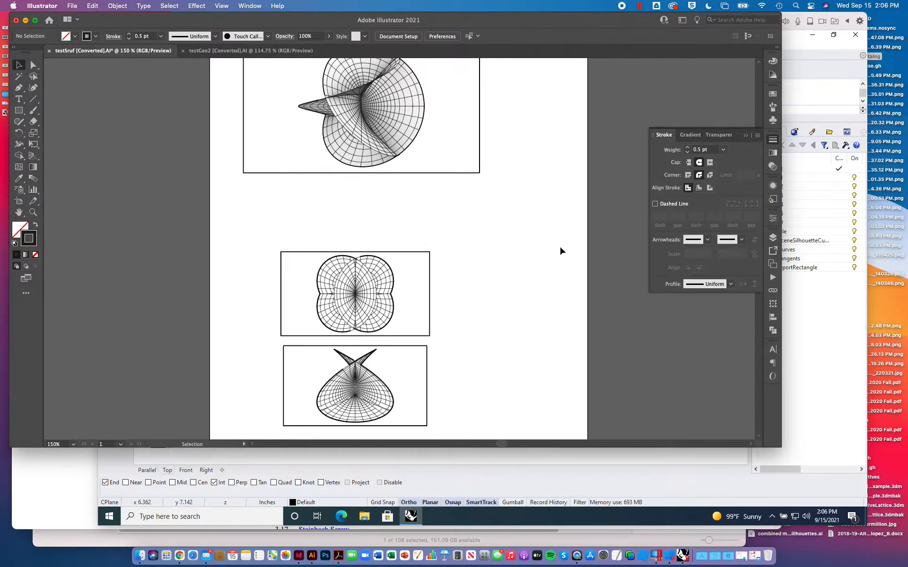
- Set the stroke weight of everything on the SceneSilhouetteCurves layer to 1 pt and deselect the artwork
left_click(773, 237)
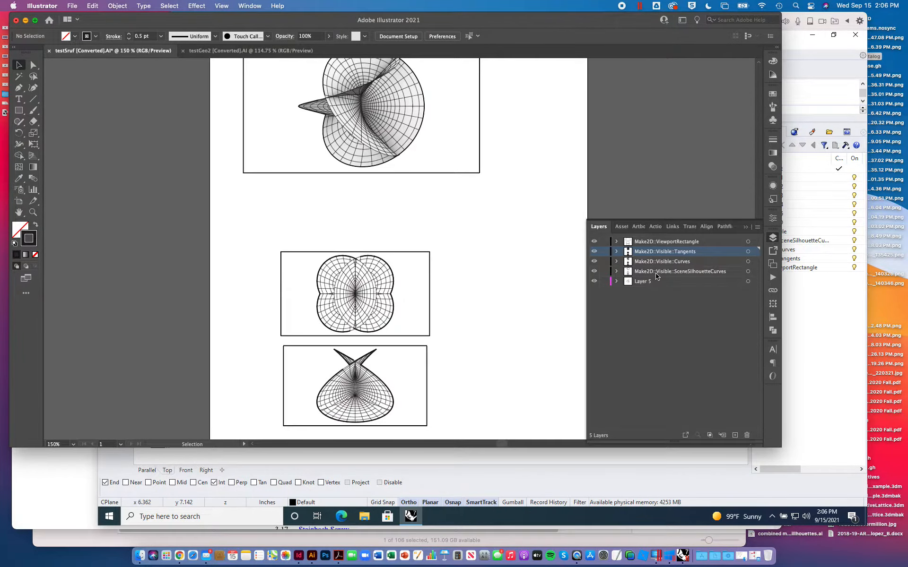
left_click(748, 272)
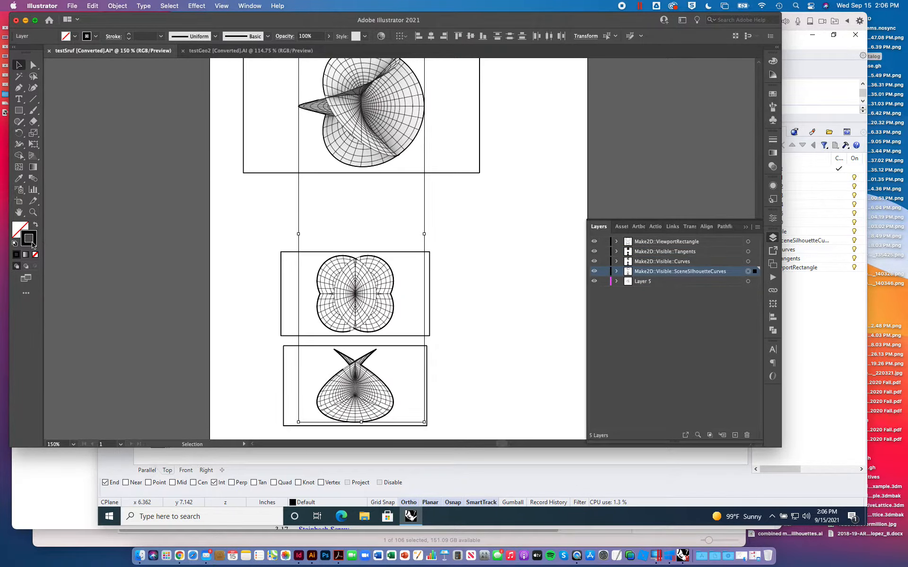
left_click(773, 141)
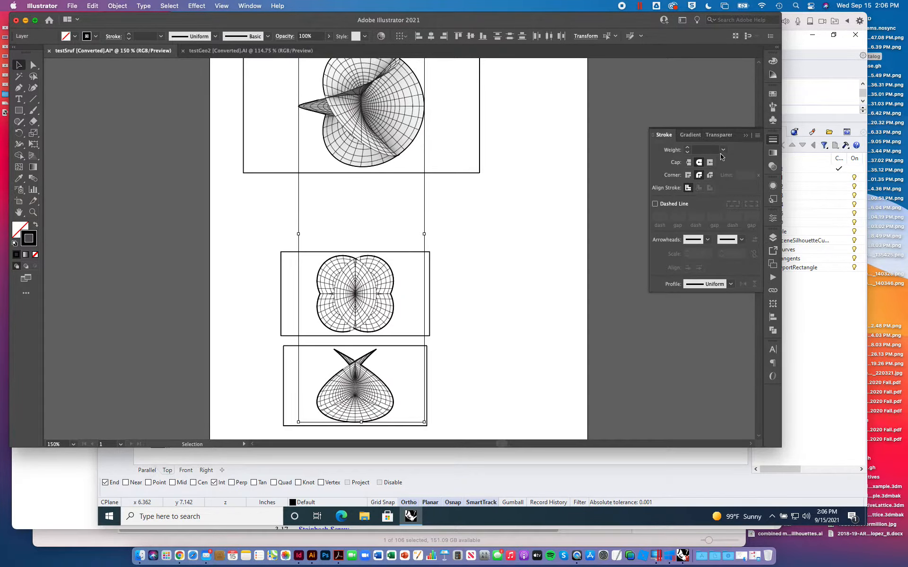
left_click(723, 150)
left_click(736, 191)
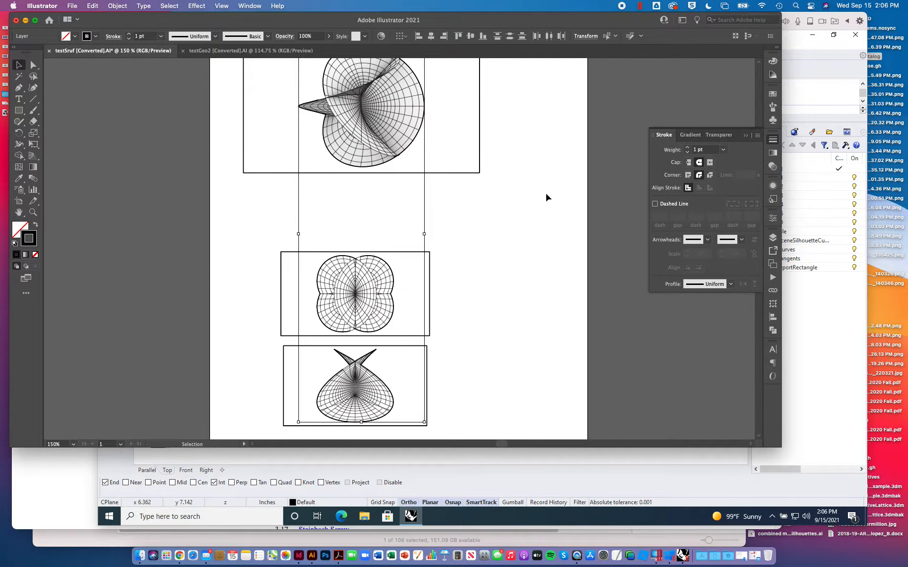
left_click(545, 194)
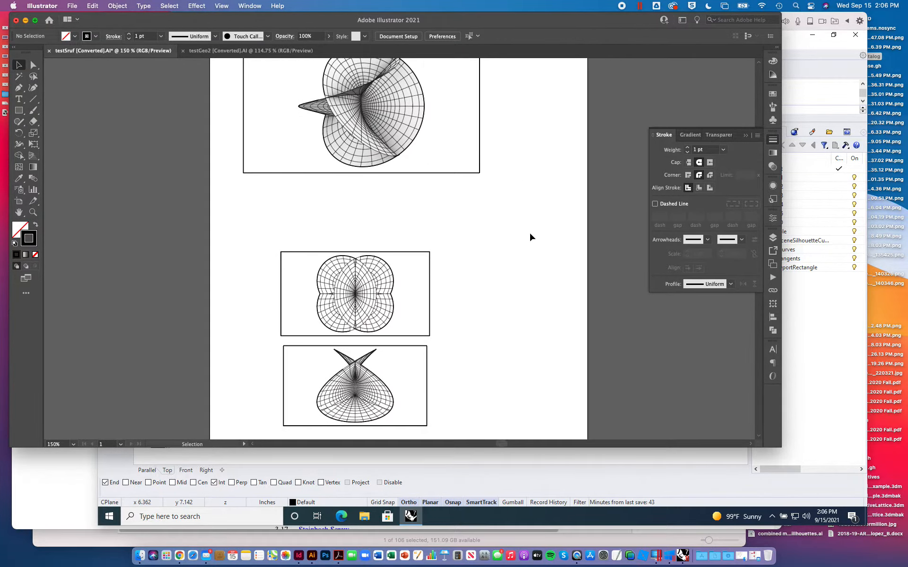
left_click(745, 138)
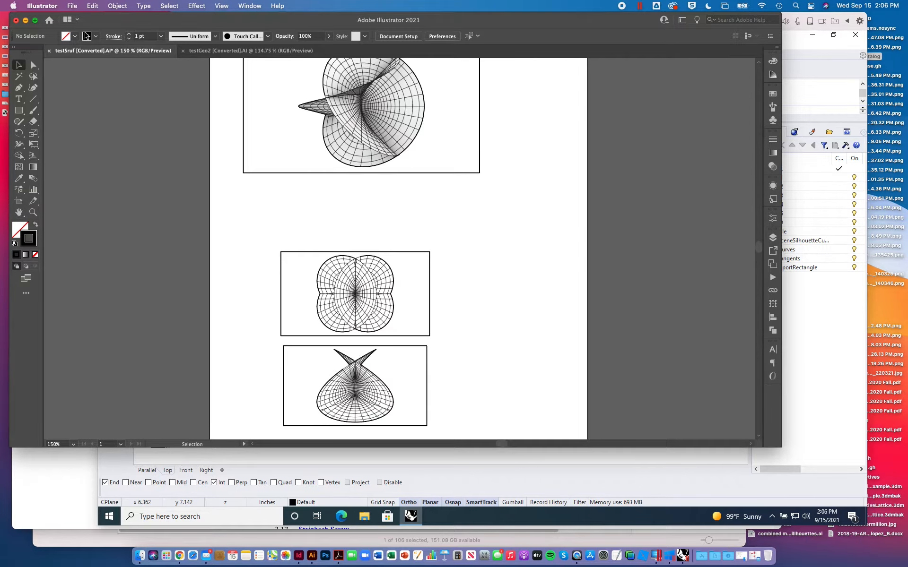
- Lock the four Make2D linework layers and make Layer 5 the active layer
left_click(70, 5)
left_click(71, 4)
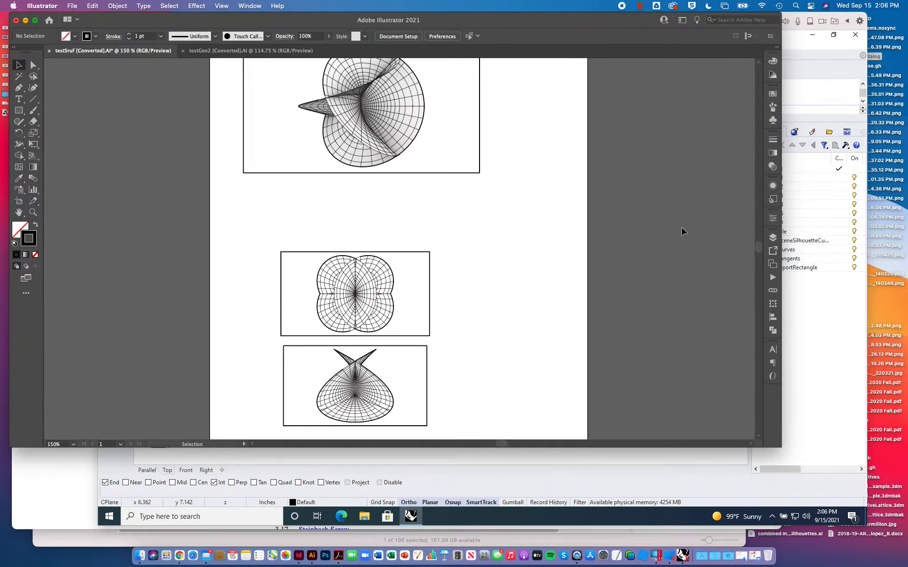
left_click(773, 238)
left_click(604, 243)
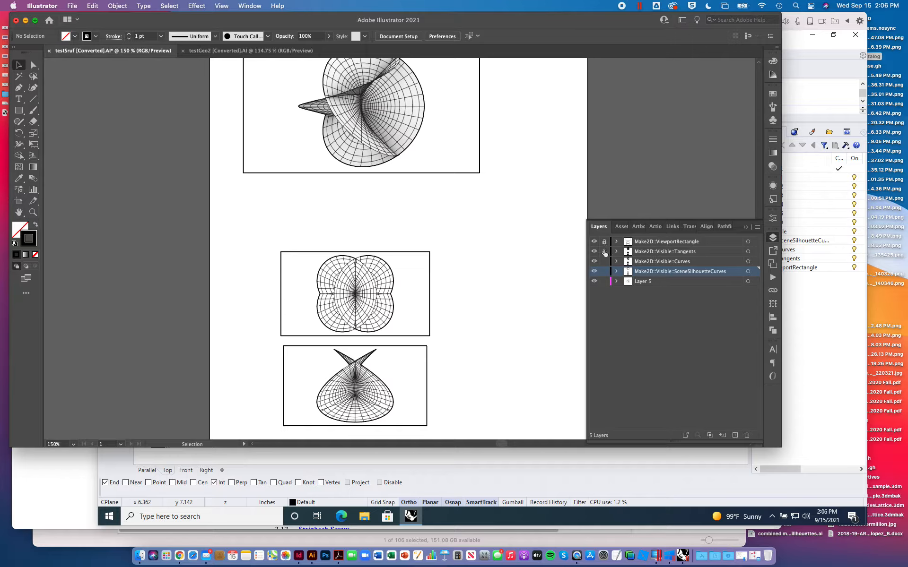
left_click(629, 284)
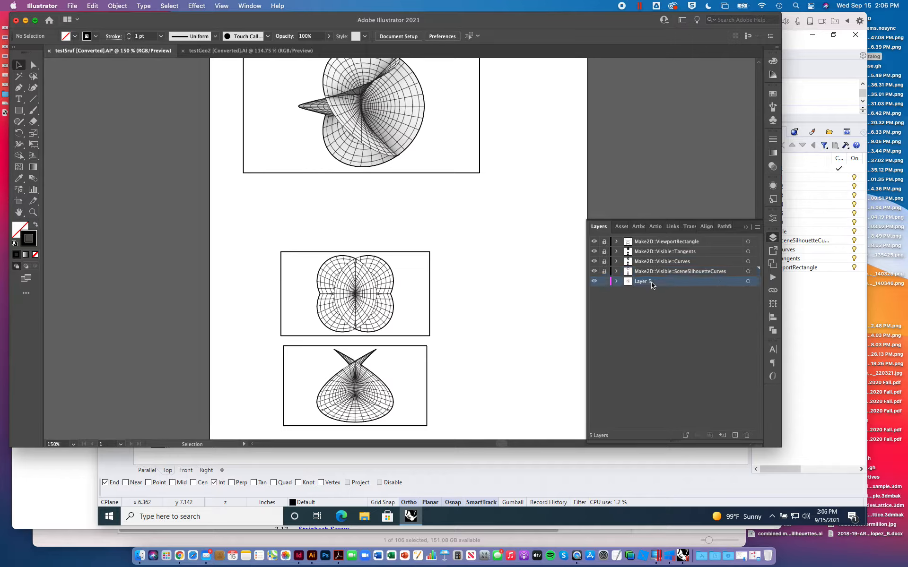
- Place ViewCapture20210915_140346.png and ViewCapture20210915_140326.png as linked images on Layer 5 and unlock the ViewportRectangle layer
left_click(72, 6)
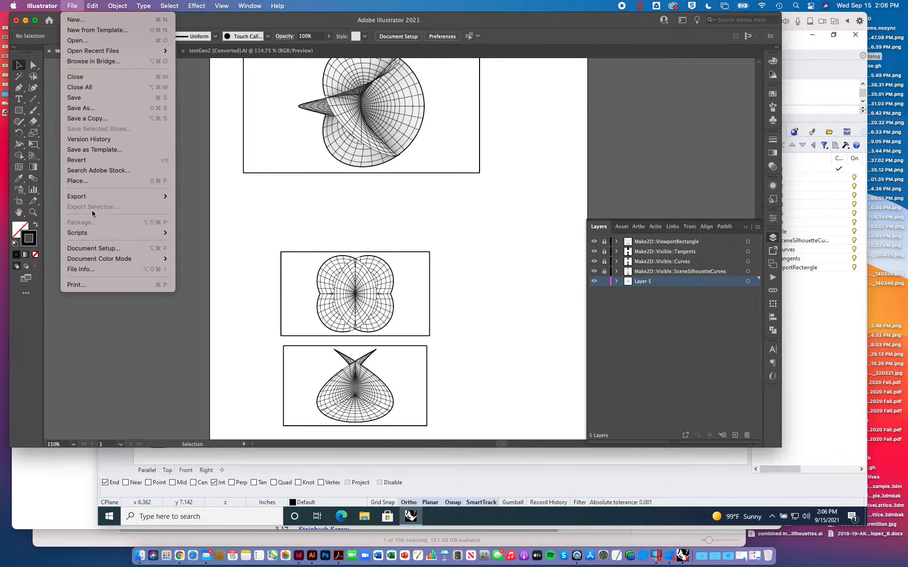
left_click(90, 180)
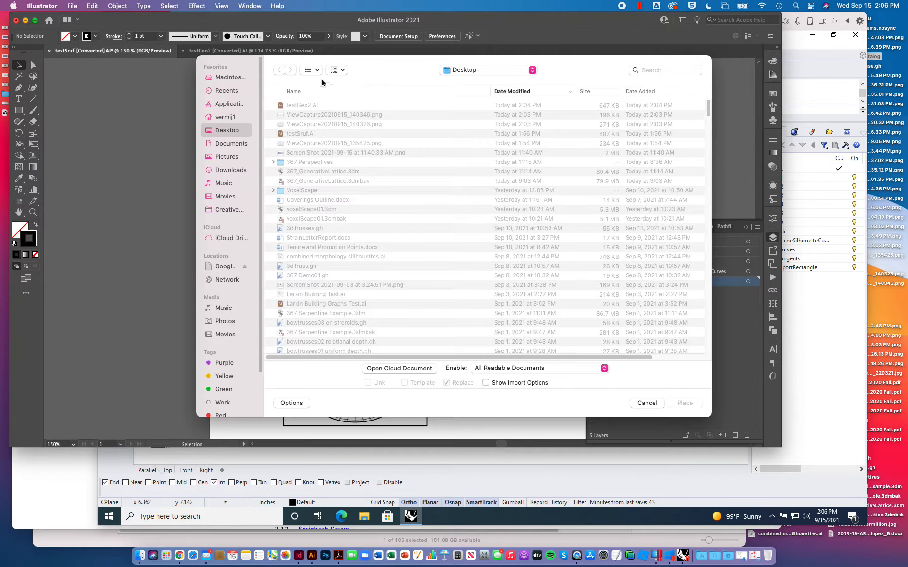
left_click(307, 116)
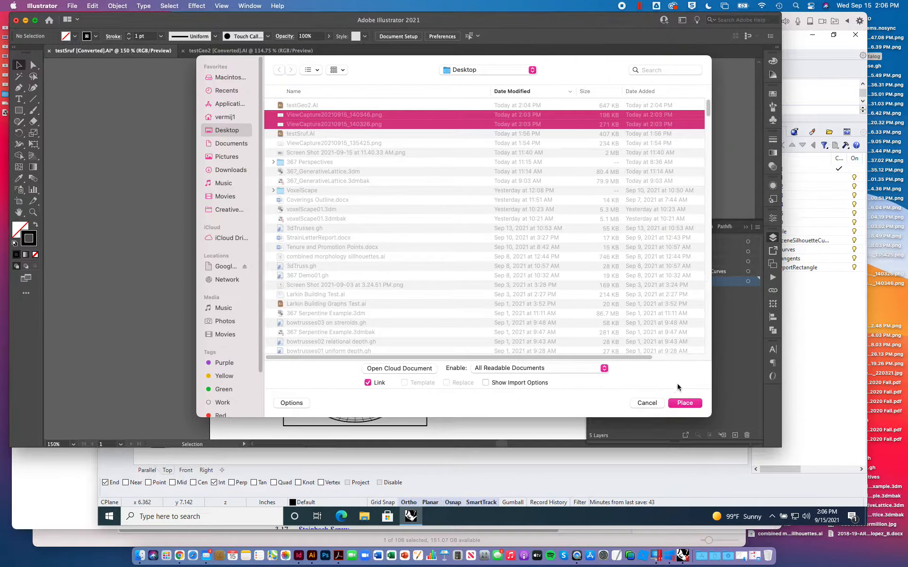
left_click(684, 403)
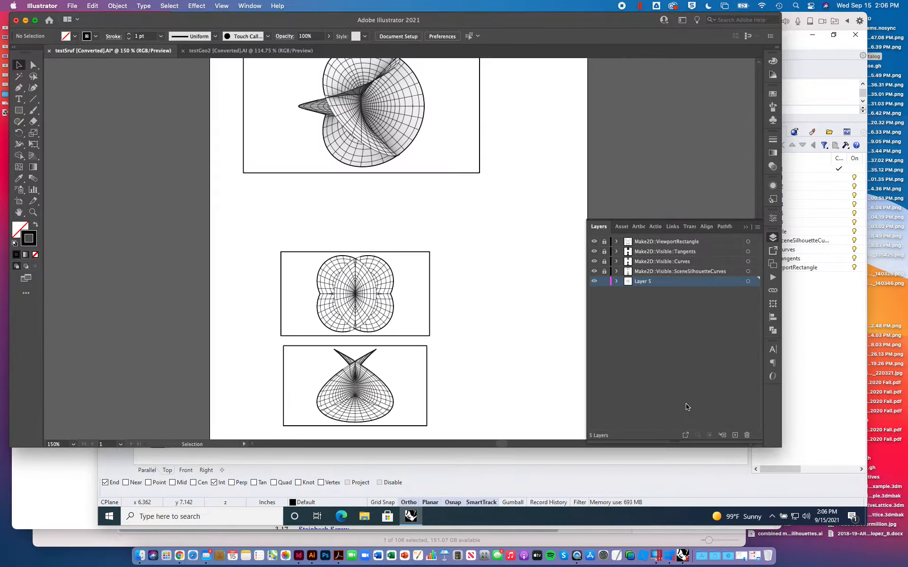
left_click(126, 150)
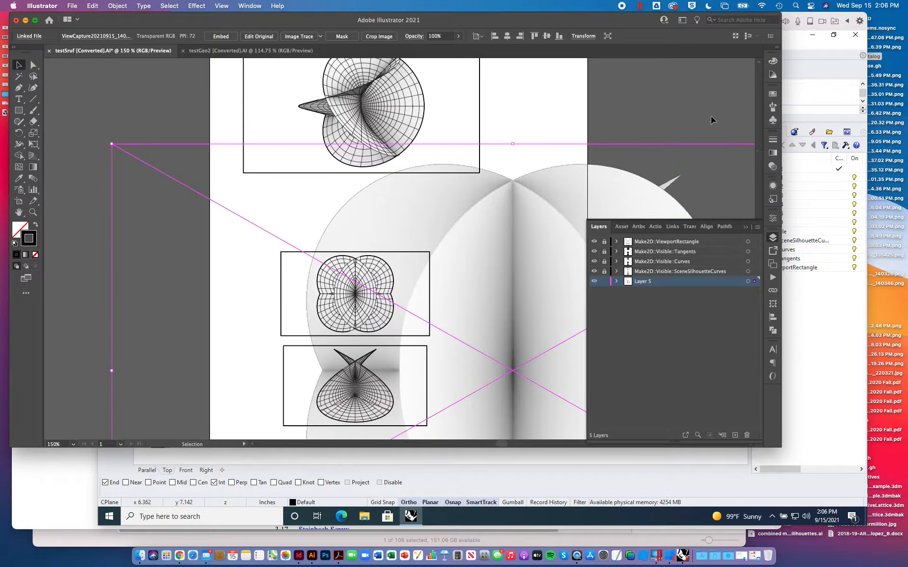
- Scale the top-view image proportionally to its frame's height of 1.8886 in and move it over the Top linework
left_click(313, 274)
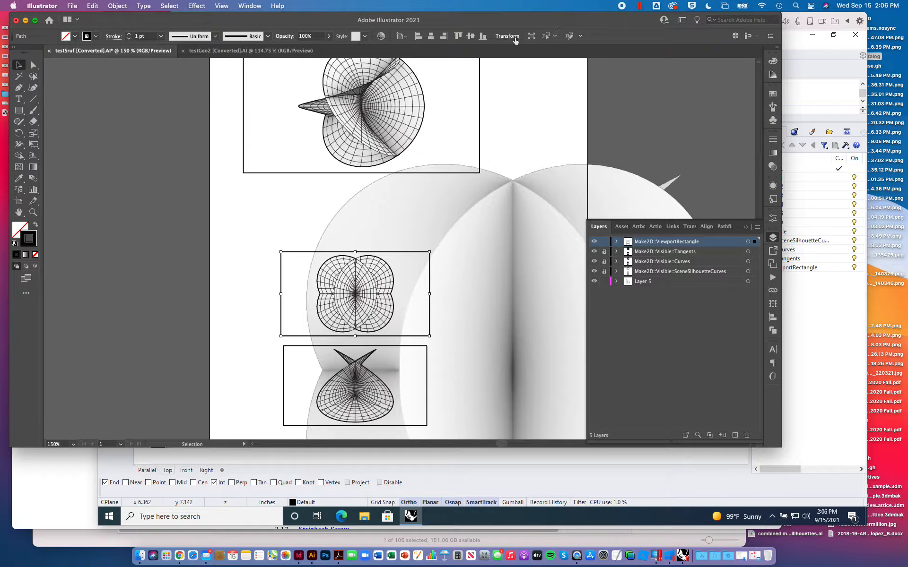
left_click(514, 39)
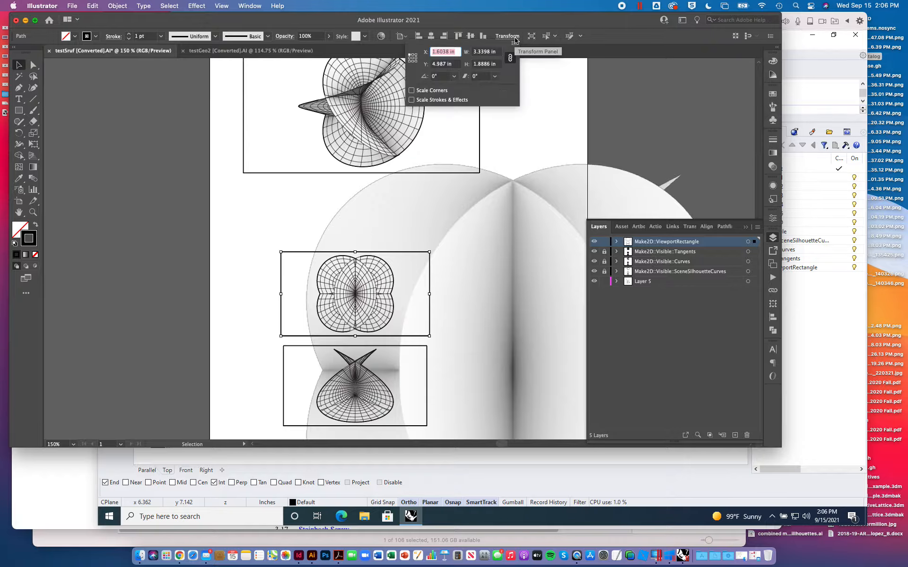
left_click(495, 64)
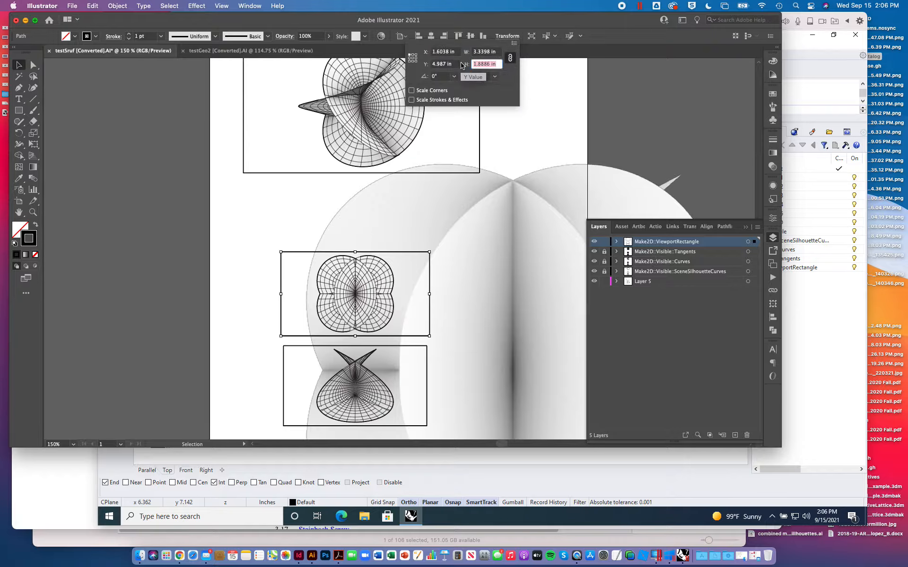
left_click(144, 132)
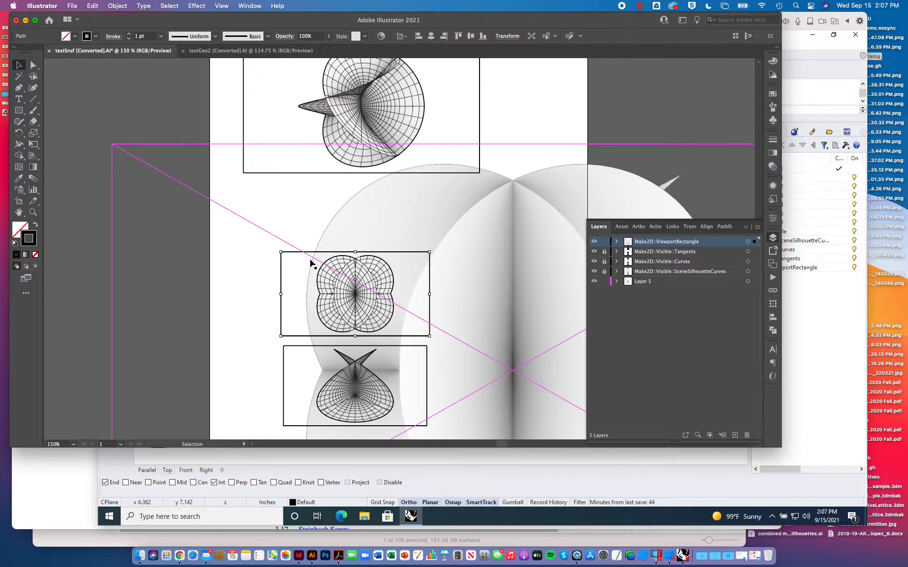
left_click(192, 189)
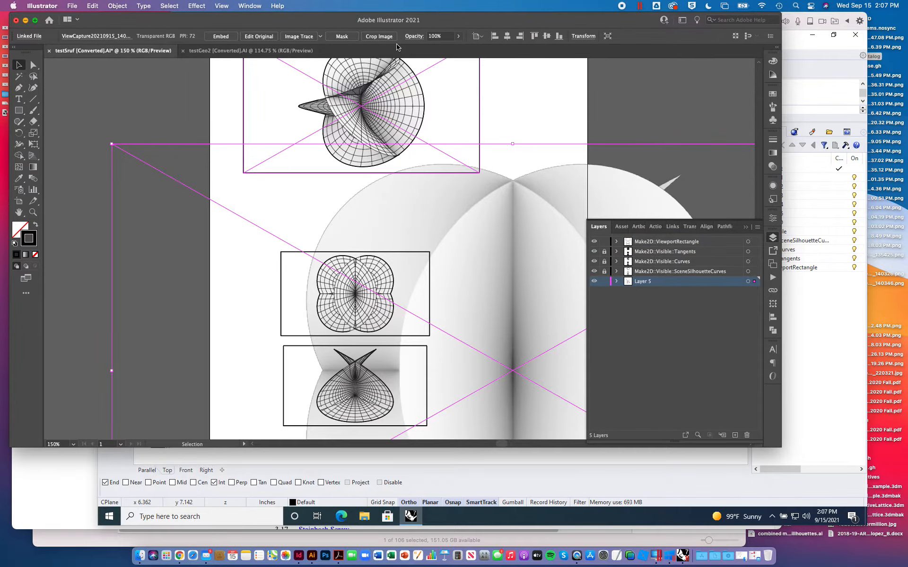
left_click(584, 36)
left_click(574, 64)
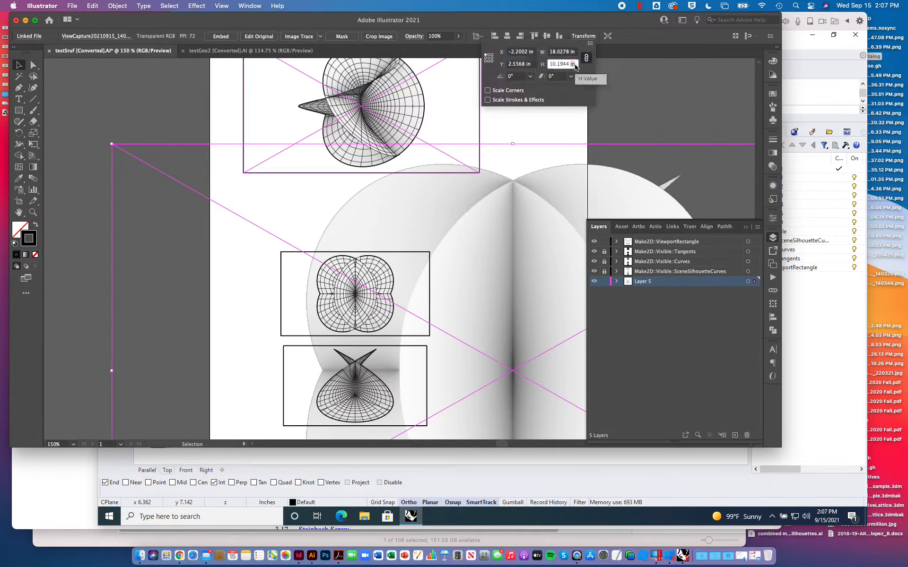
key("super+a")
key("super+v")
key("Return")
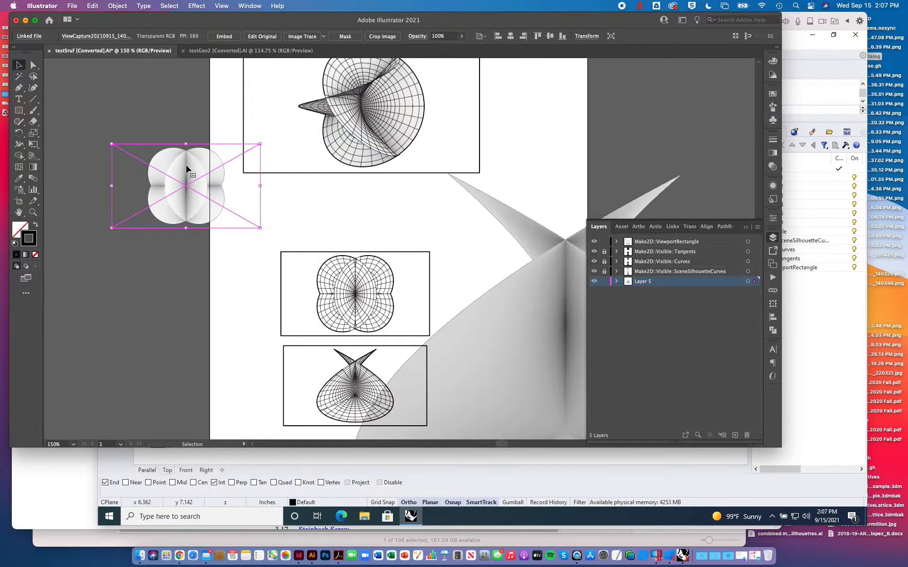
left_click_drag(236, 191, 407, 290)
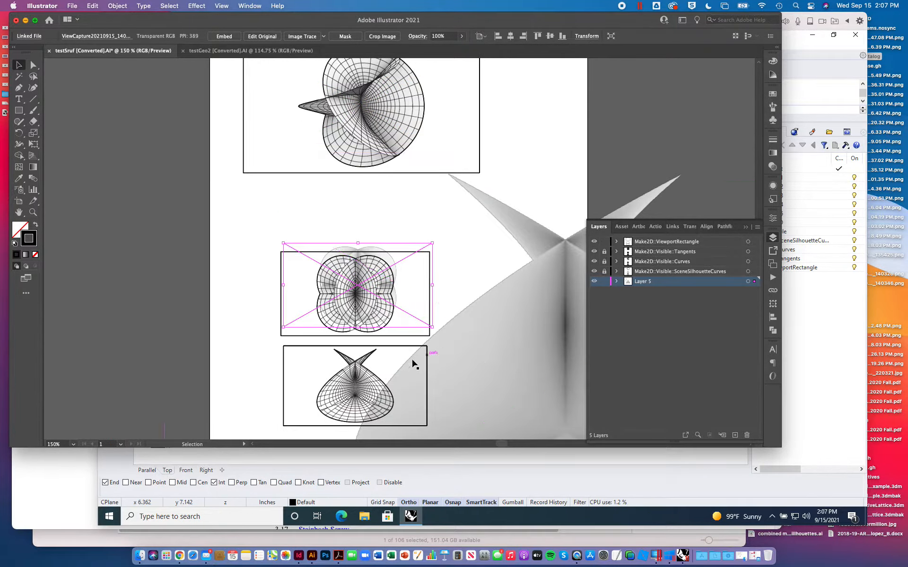
- Scale the front-view image proportionally to its frame's height of 1.8016 in and move it over the Front linework
left_click(401, 348)
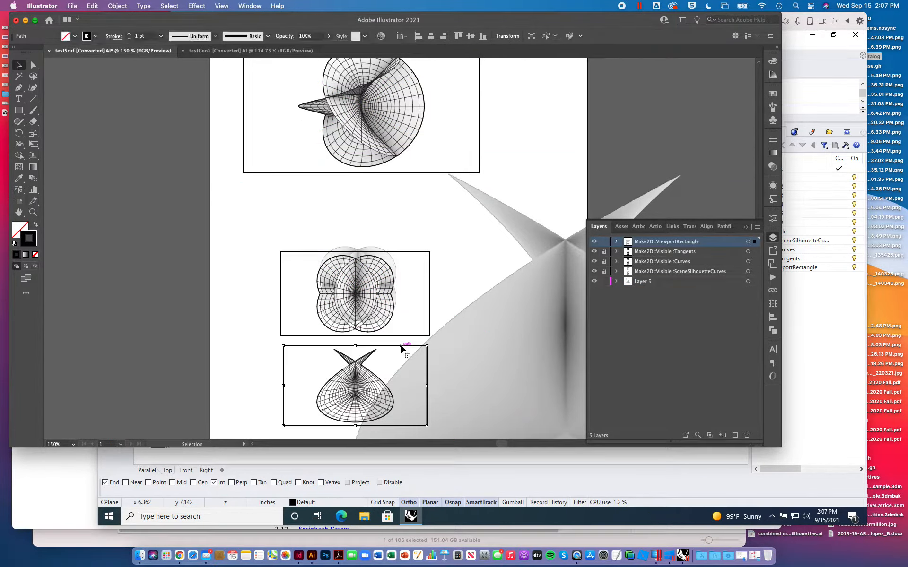
left_click(506, 36)
left_click(491, 64)
key("super+a")
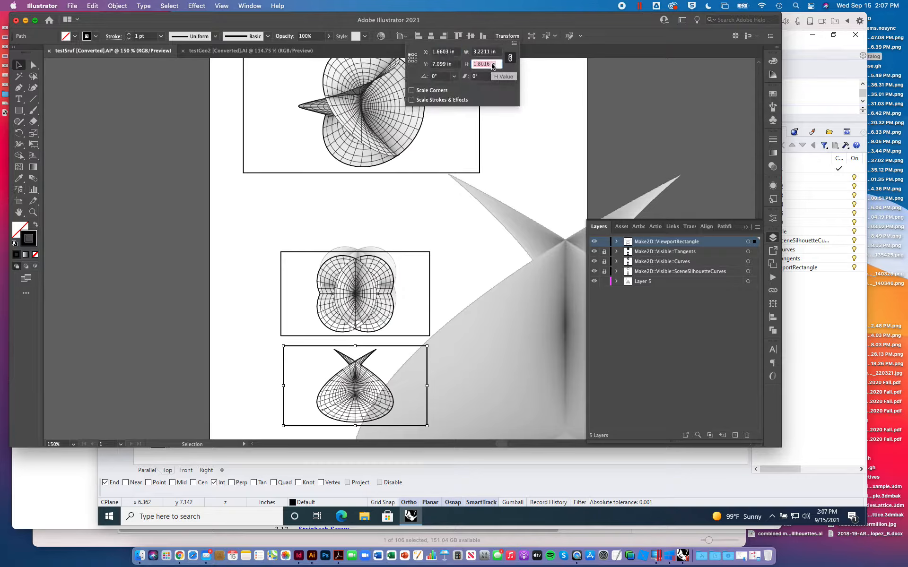
left_click(581, 189)
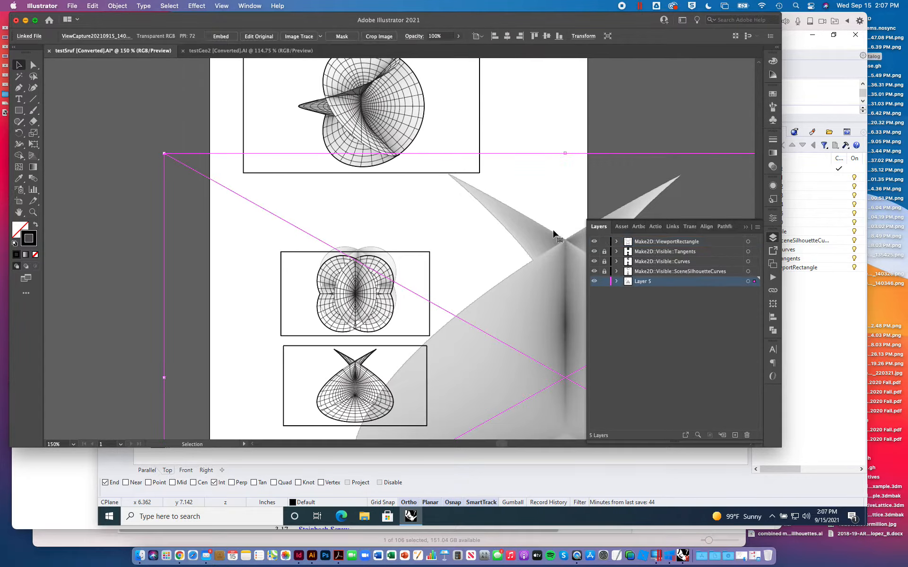
left_click(574, 38)
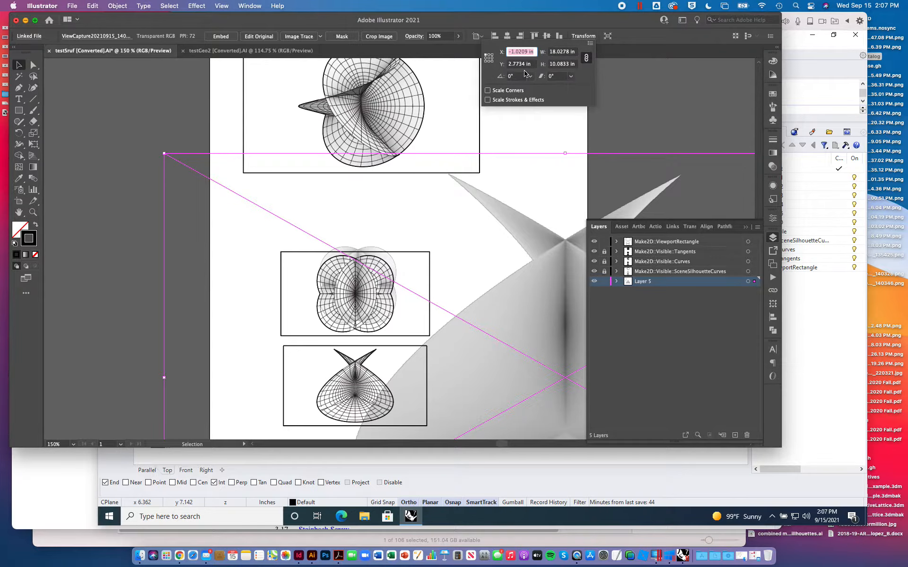
left_click(568, 66)
type("1.8016")
key("Return")
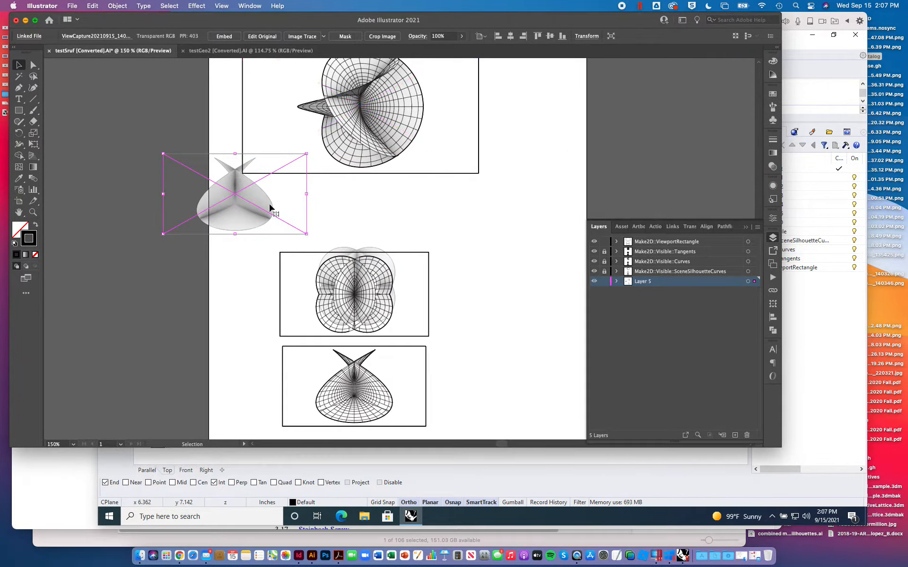
left_click_drag(271, 208, 379, 391)
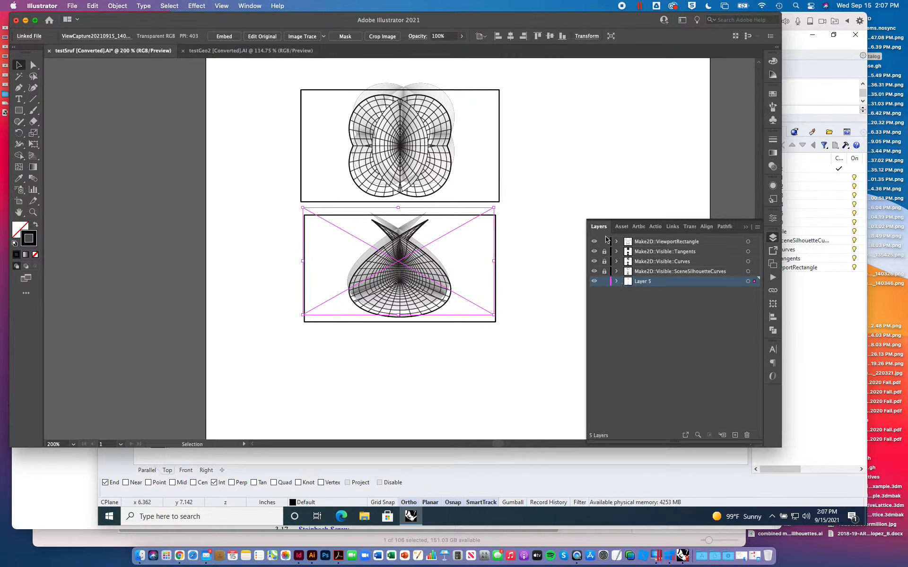
left_click(498, 125)
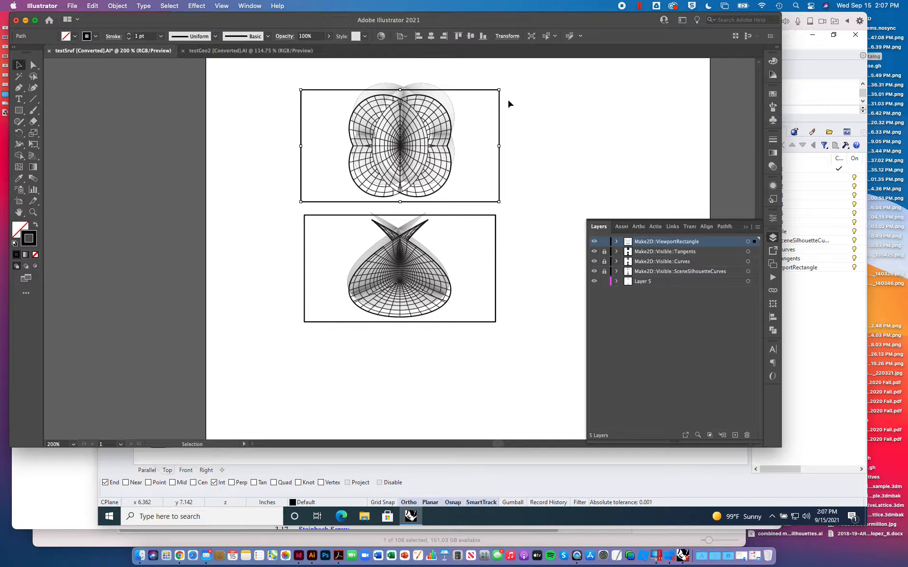
left_click(513, 36)
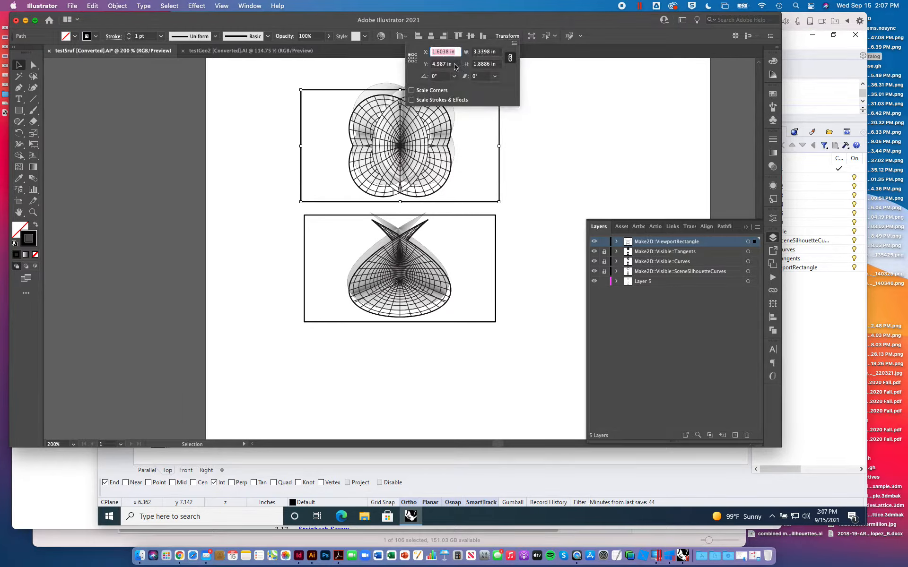
left_click(631, 141)
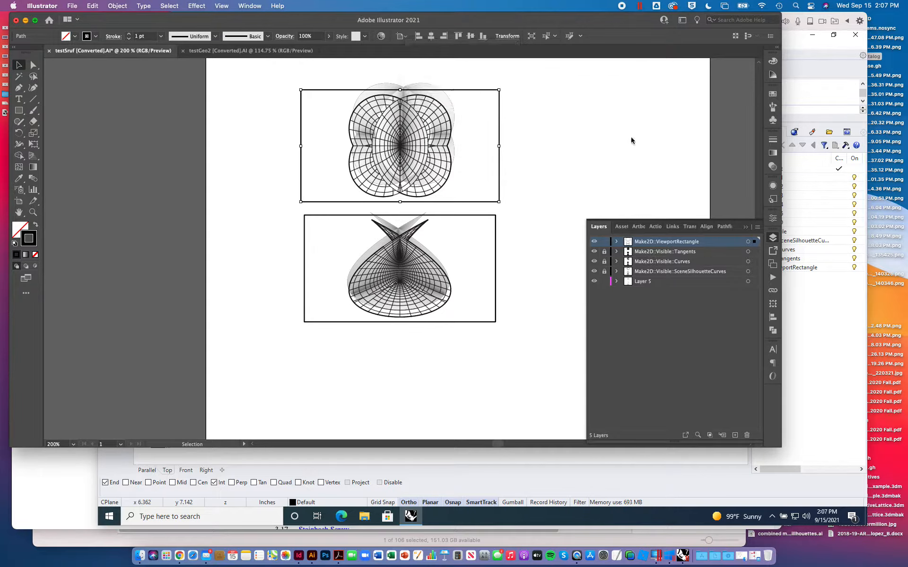
mouse_move(277, 80)
left_mouse_down()
mouse_move(319, 93)
mouse_move(530, 206)
left_mouse_up()
left_click(523, 124)
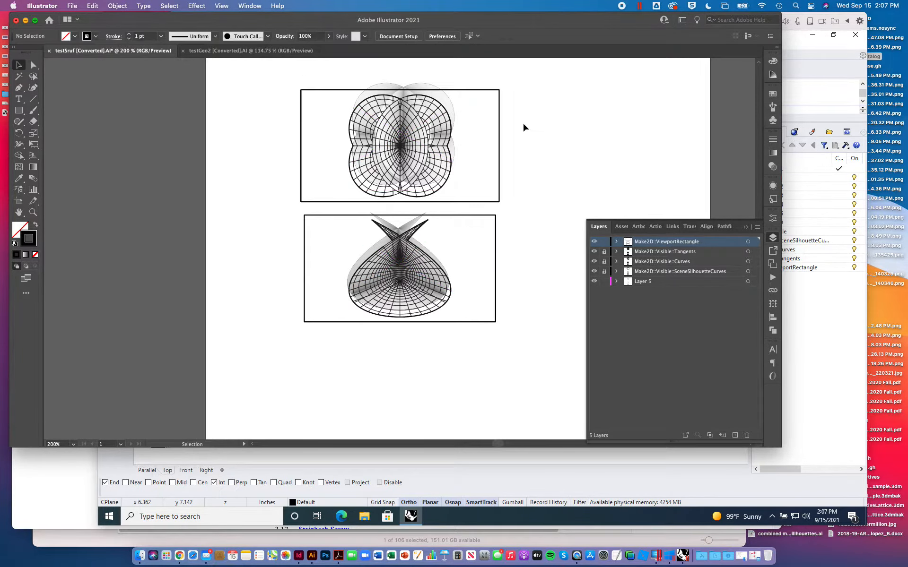
- Copy the Y position of the Top drawing's frame and set the top-view image's Y to 4.987 in
left_click(500, 115)
left_click(508, 36)
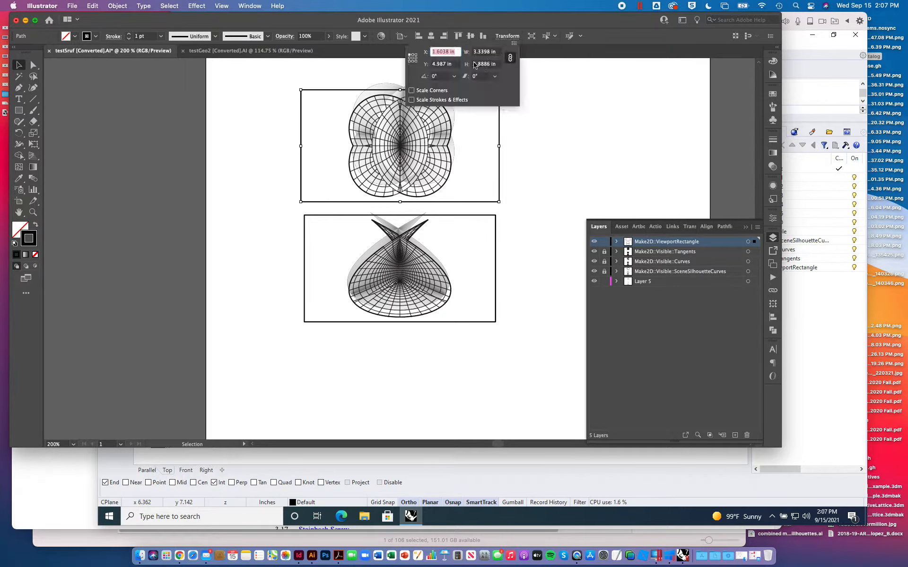
key("Tab")
key("super+c")
left_click(394, 67)
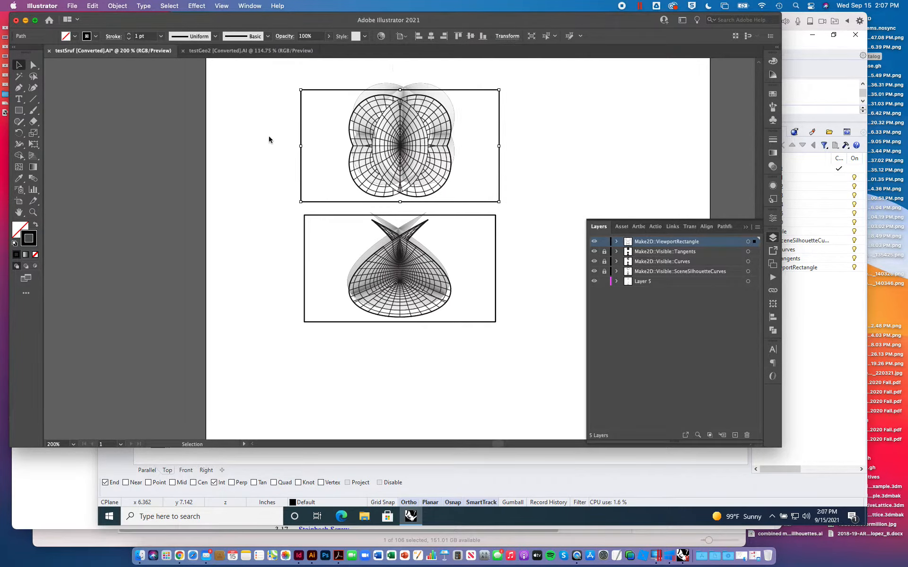
left_click(386, 92)
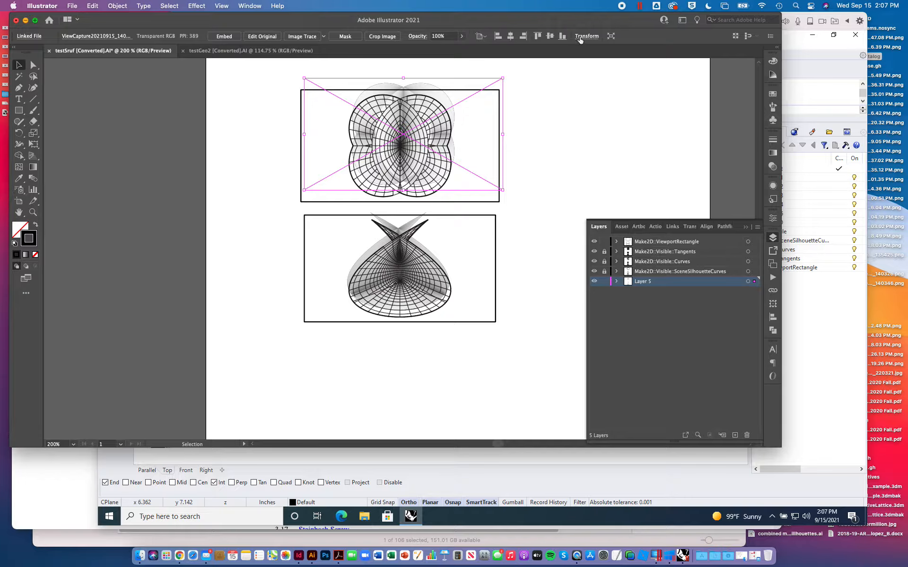
left_click(581, 37)
double_click(530, 65)
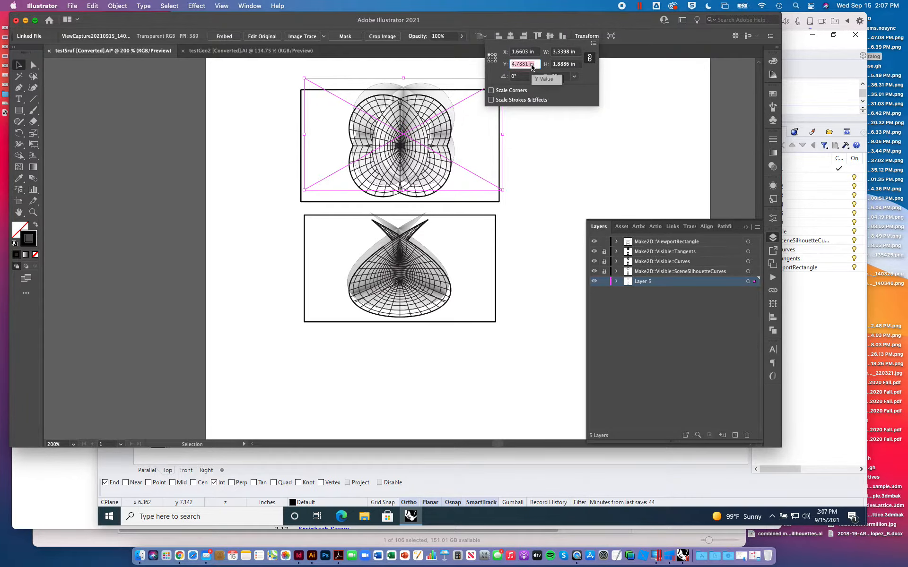
key("super+v")
key("Return")
- Copy the X position of the Top drawing's frame, set the top-view image's X to 1.6038 in and deselect it
left_click(301, 121)
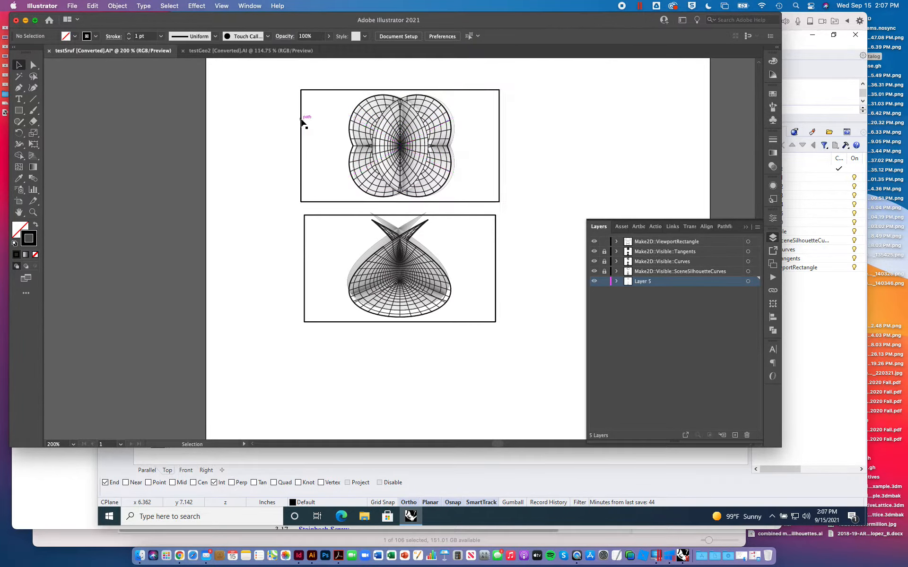
left_click(505, 36)
key("super+c")
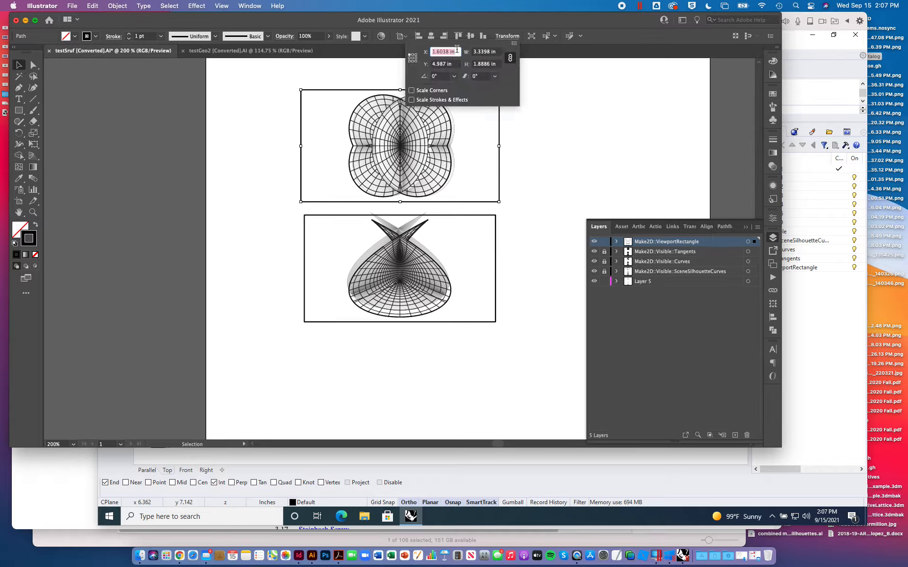
left_click(321, 118)
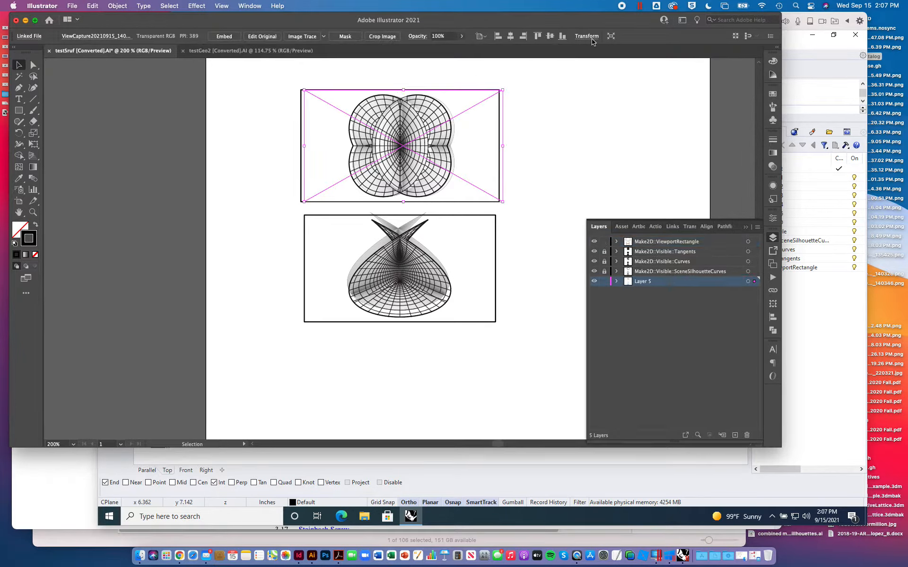
left_click(586, 37)
key("super+v")
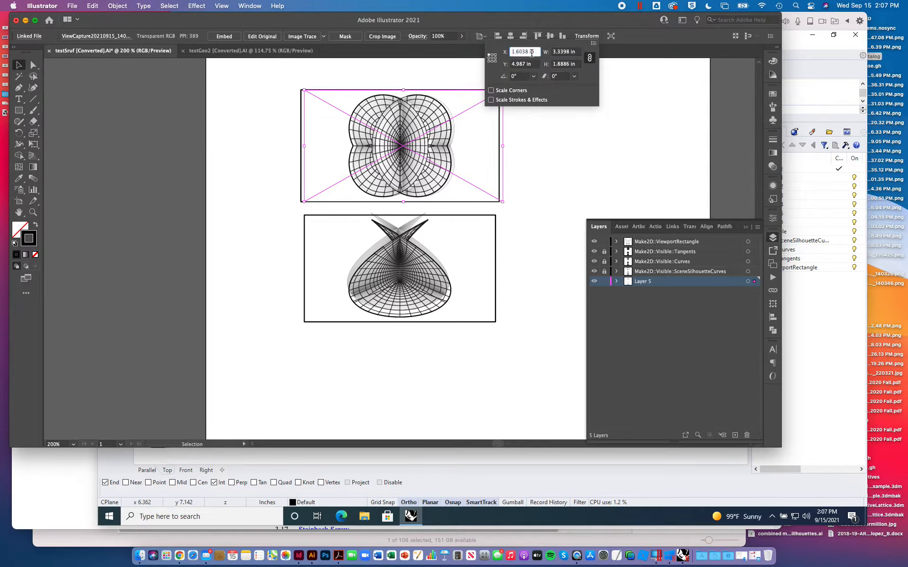
key("Return")
left_click(218, 255)
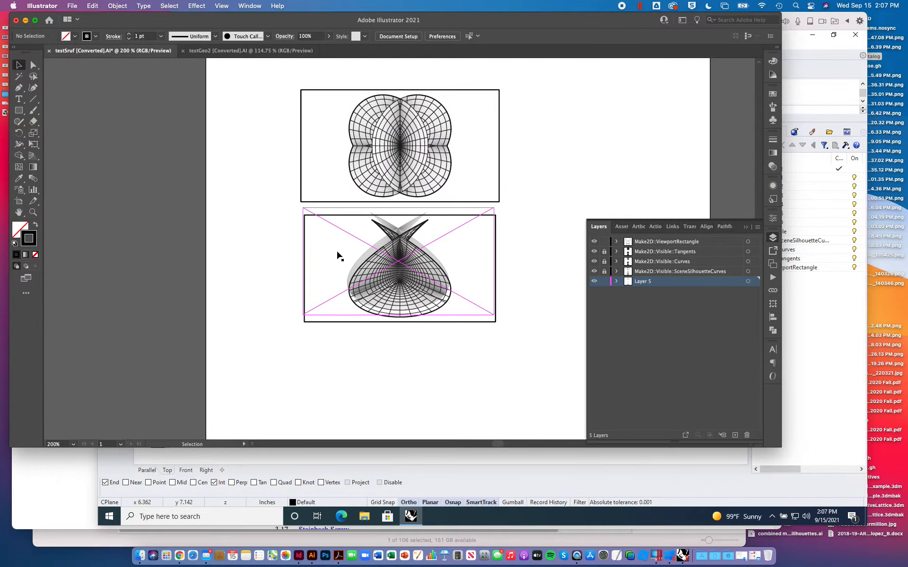
- Copy the Y position of the Front drawing's frame and try applying 7.099 in to the front-view image's position
left_click(333, 216)
left_click(511, 41)
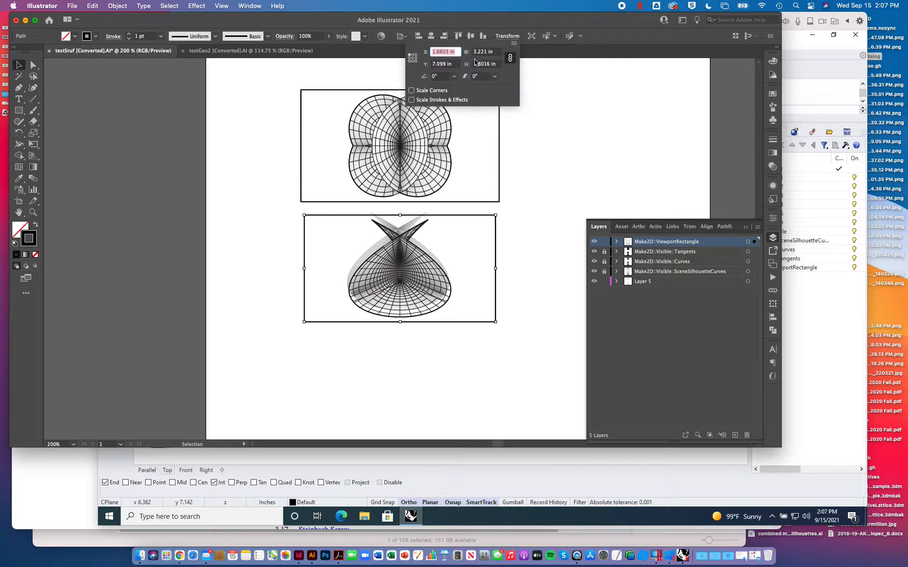
left_click(452, 65)
key("super+c")
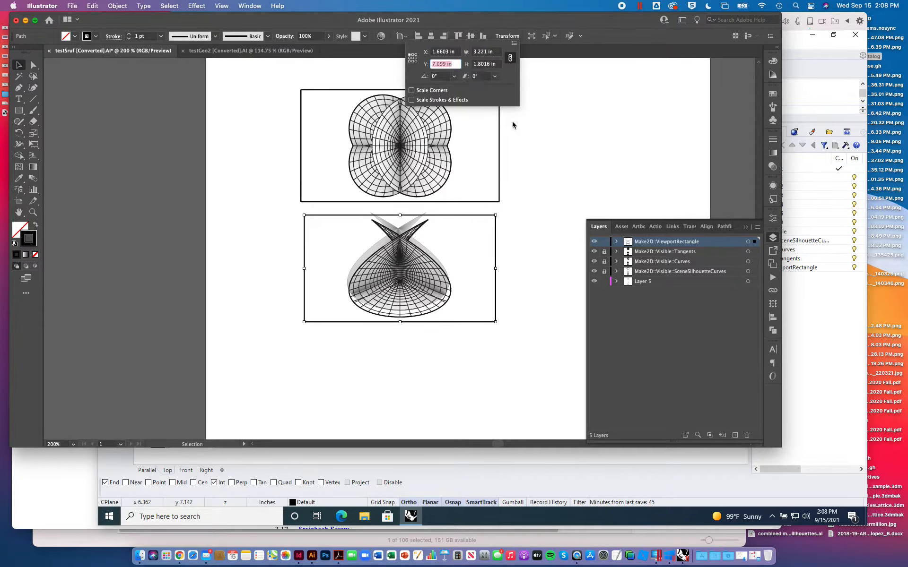
left_click(406, 232)
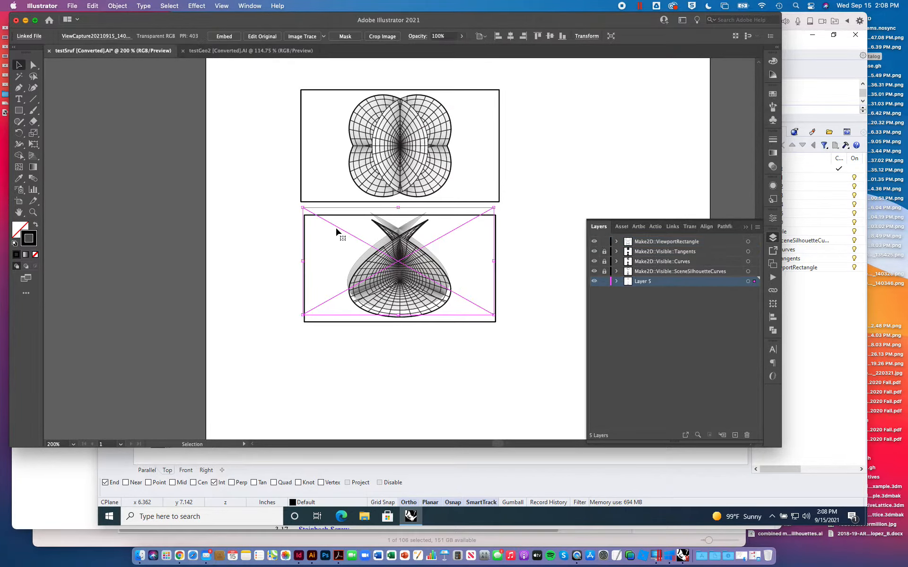
left_click(585, 36)
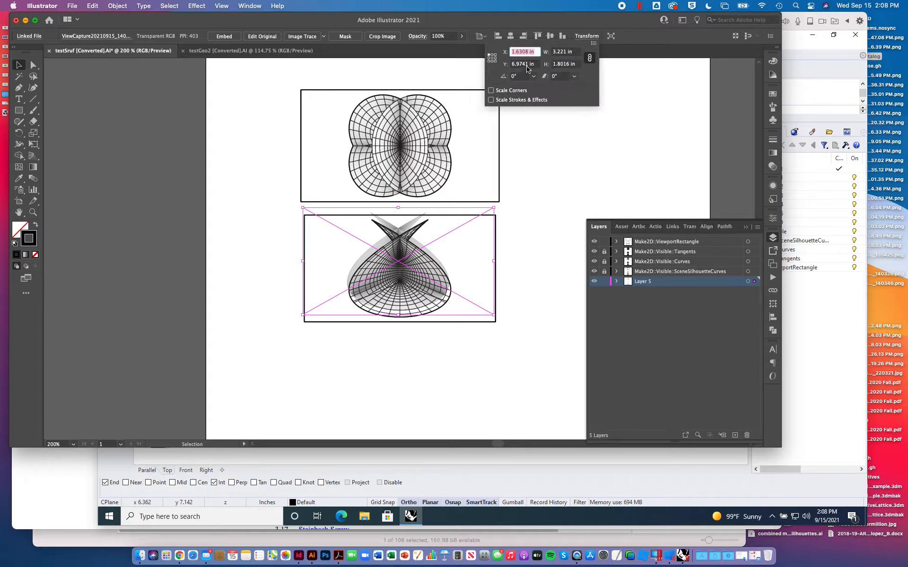
left_click(526, 65)
left_click(526, 53)
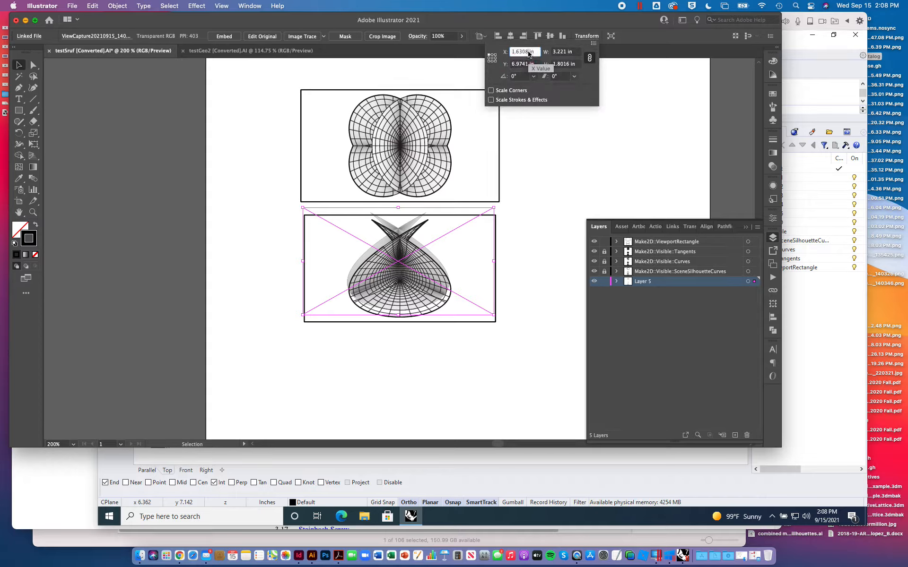
type("7.099")
triple_click(528, 64)
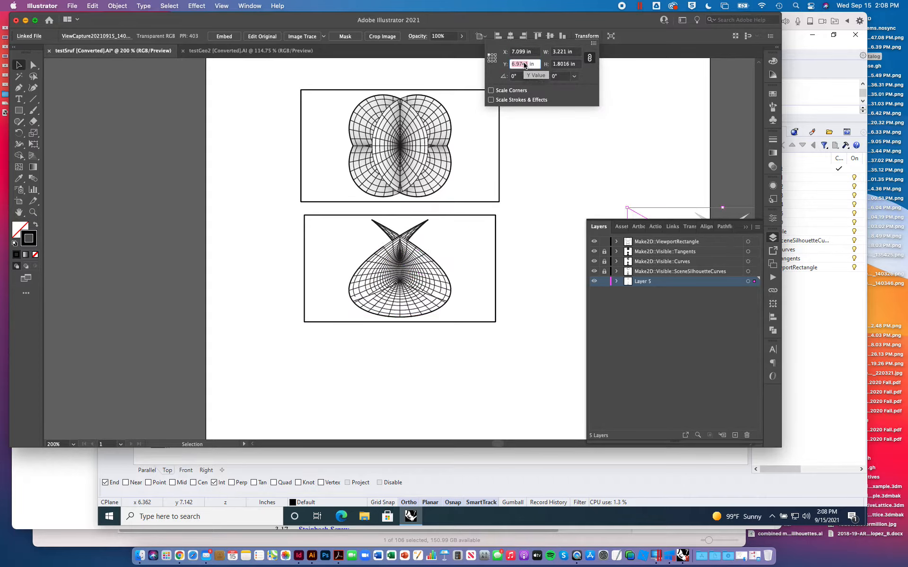
key("super+v")
key("Return")
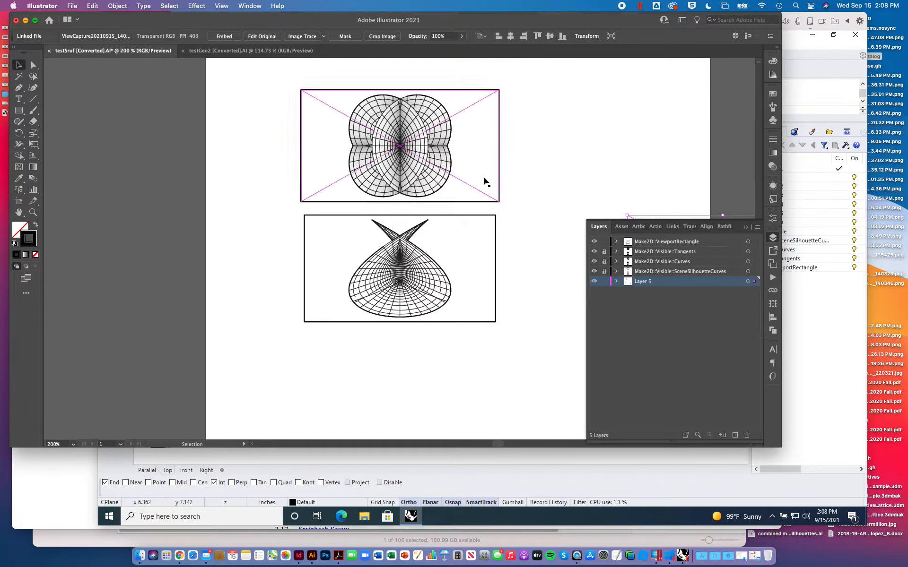
key("a")
key("v")
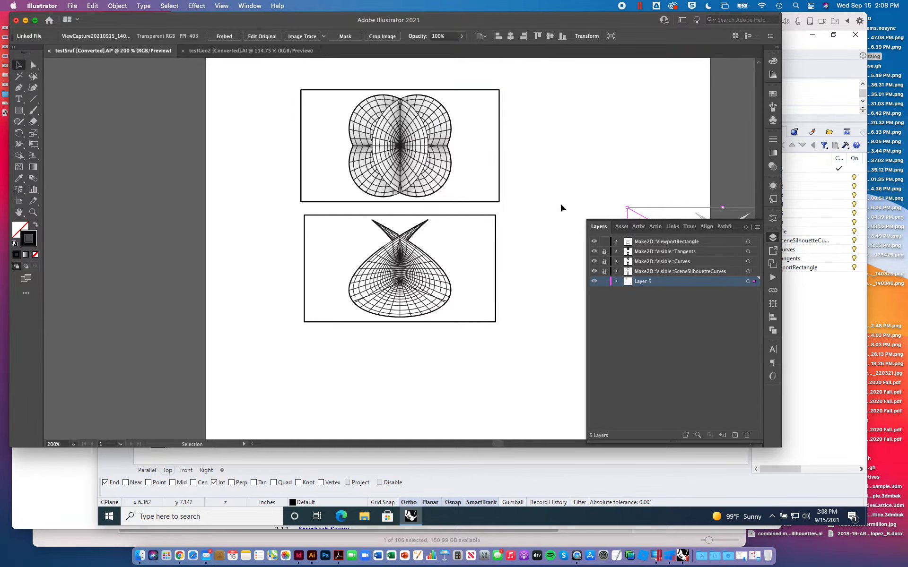
- Copy the X position of the Front drawing's frame and set the front-view image's X to 1.6603 in
left_click(458, 215)
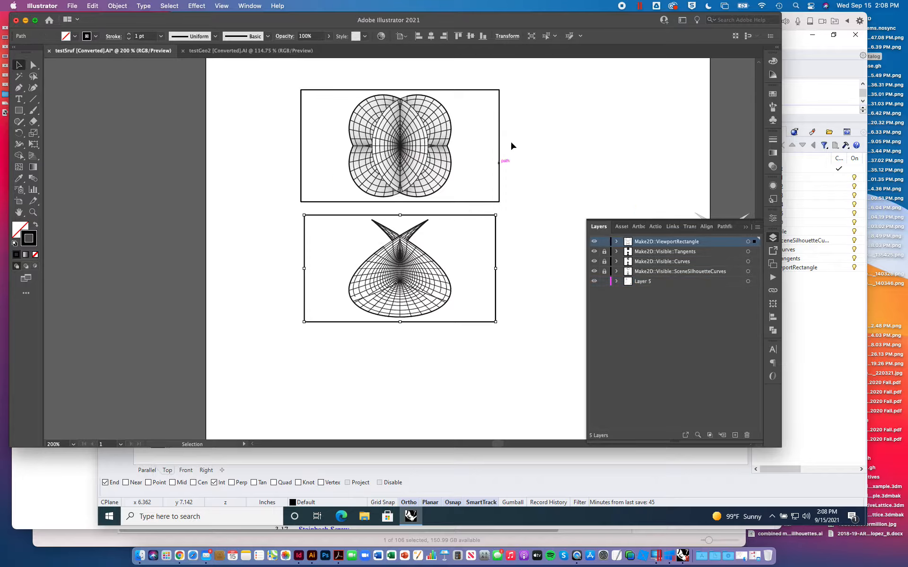
left_click(509, 37)
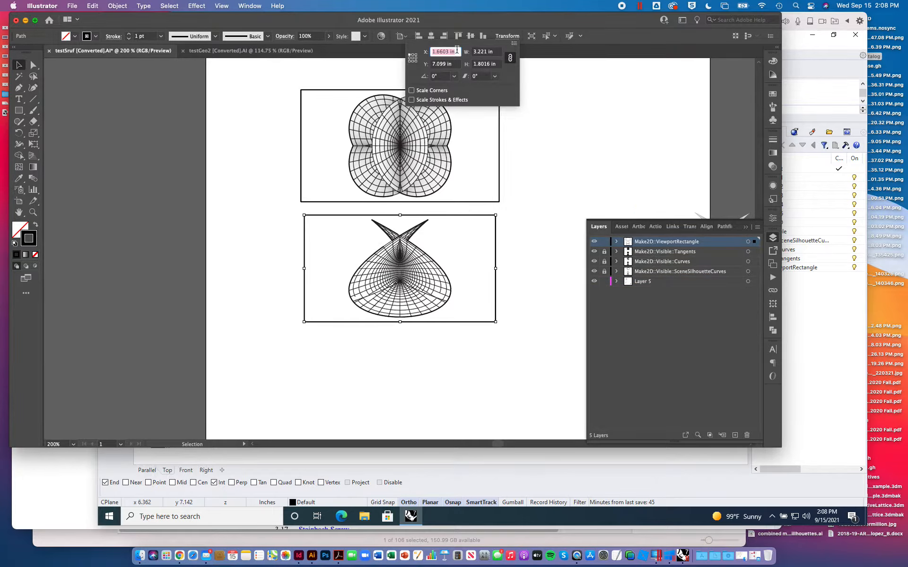
left_click(701, 211)
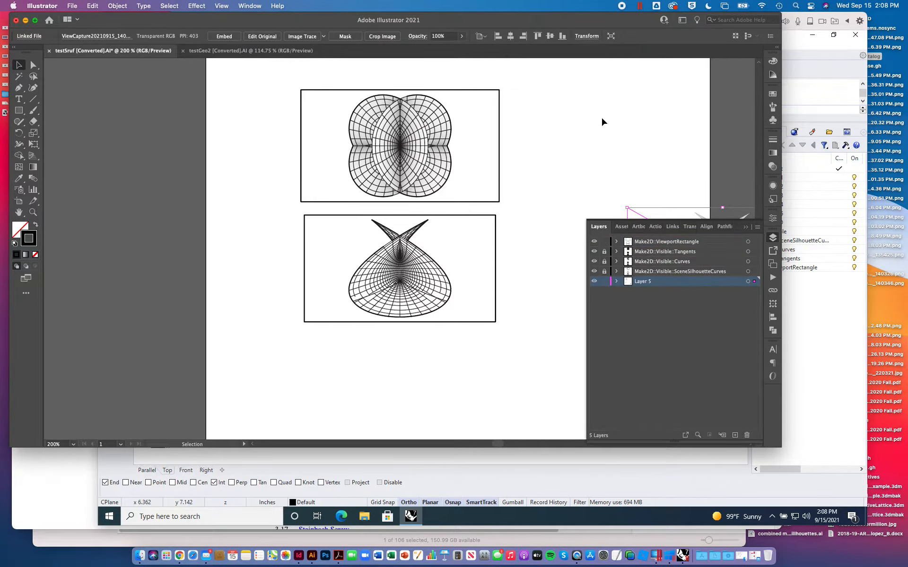
left_click(586, 37)
key("Return")
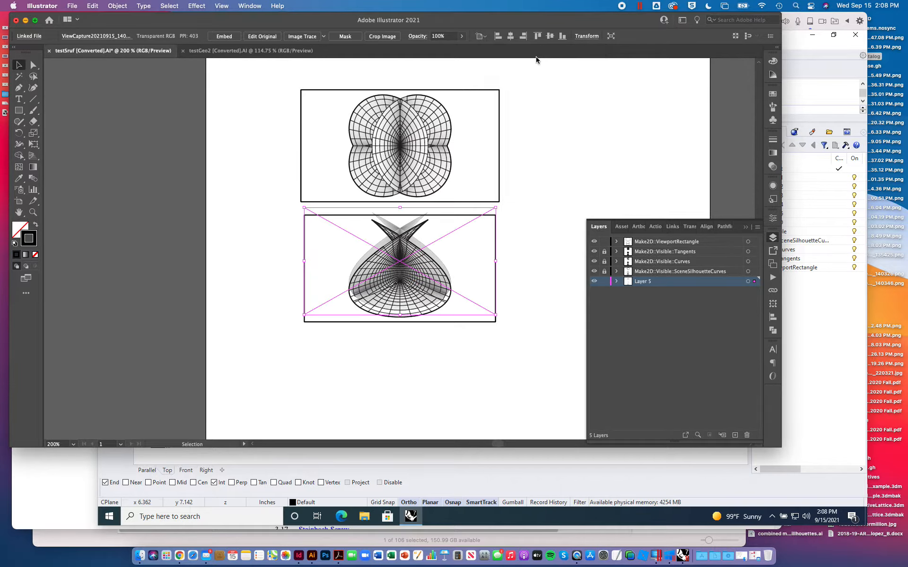
- Copy the Y position of the Front drawing's frame, set the front-view image's Y to 7.099 in and deselect it
left_click(422, 216)
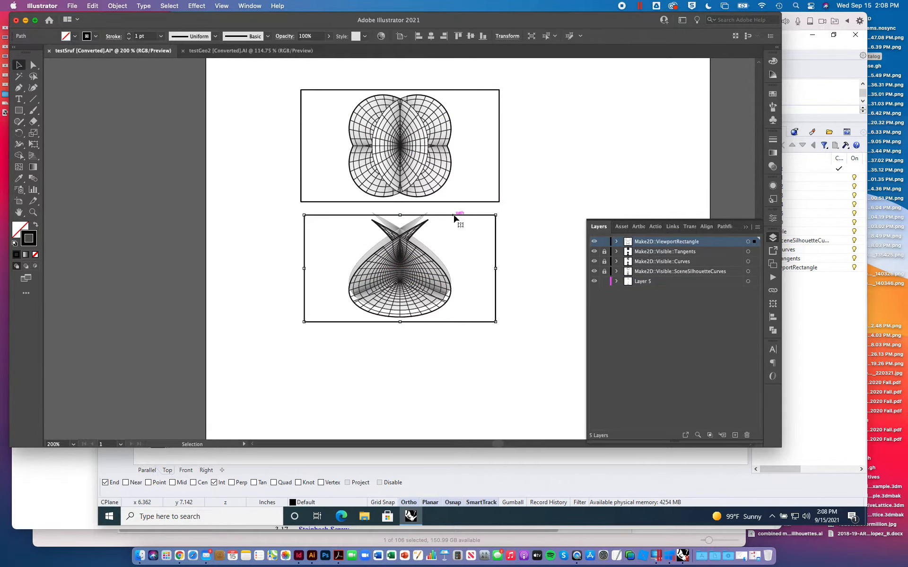
left_click(511, 37)
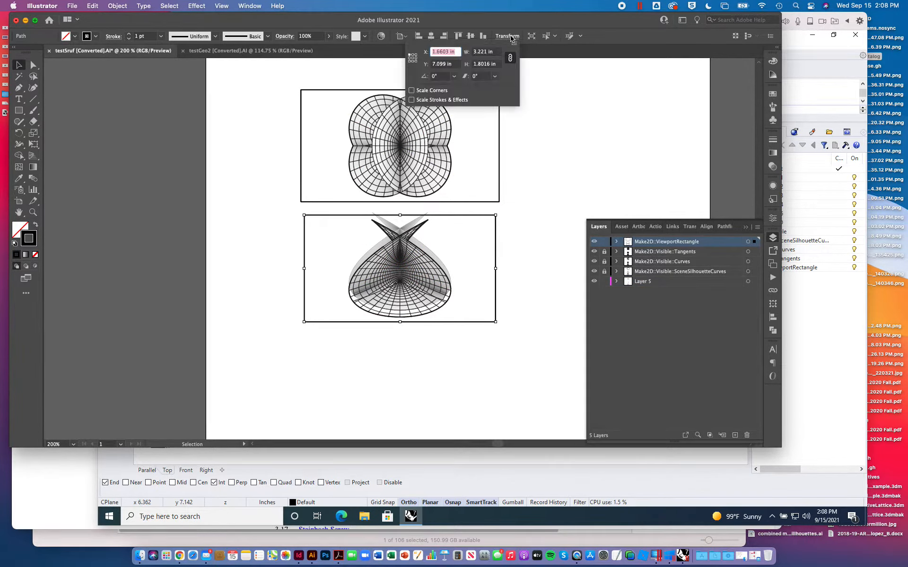
double_click(446, 65)
left_click(582, 116)
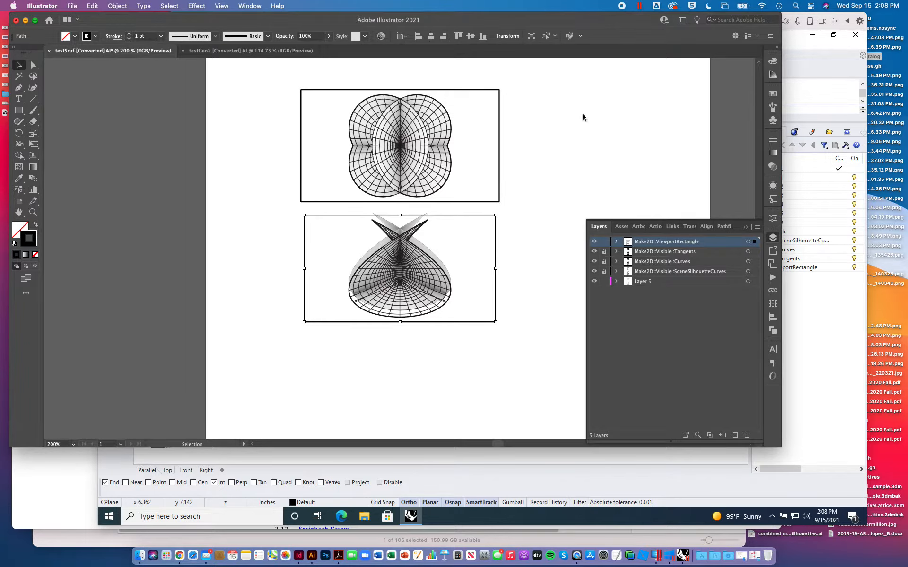
left_click(447, 215)
left_click(594, 36)
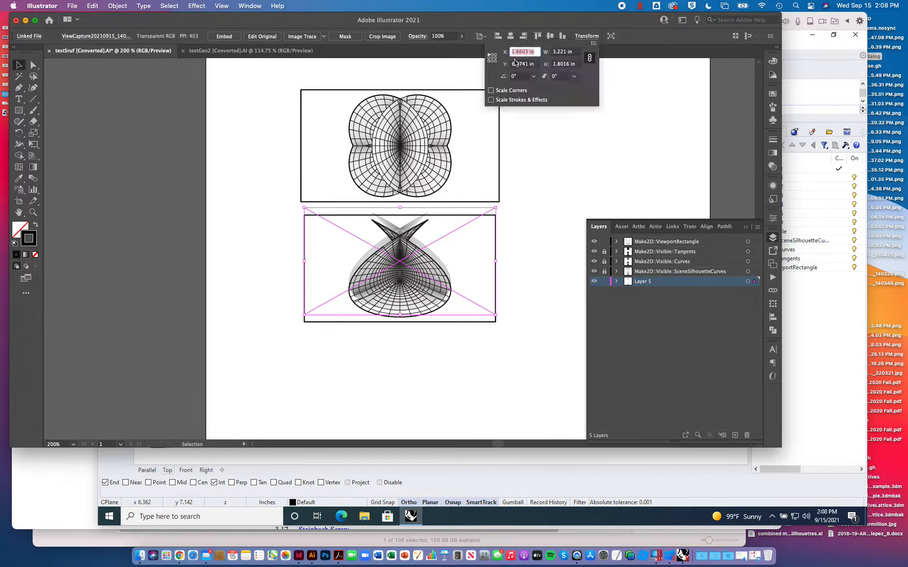
left_click(526, 65)
key("Return")
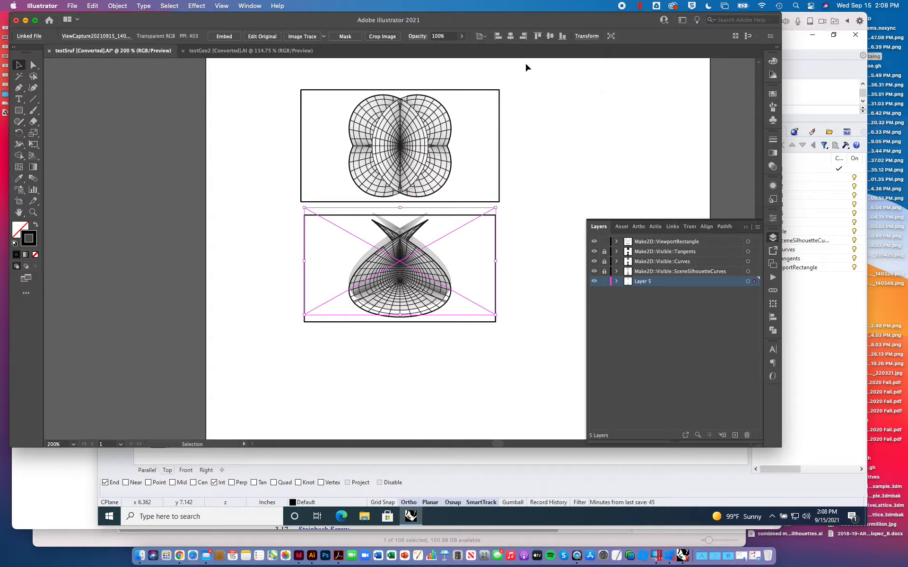
left_click(586, 37)
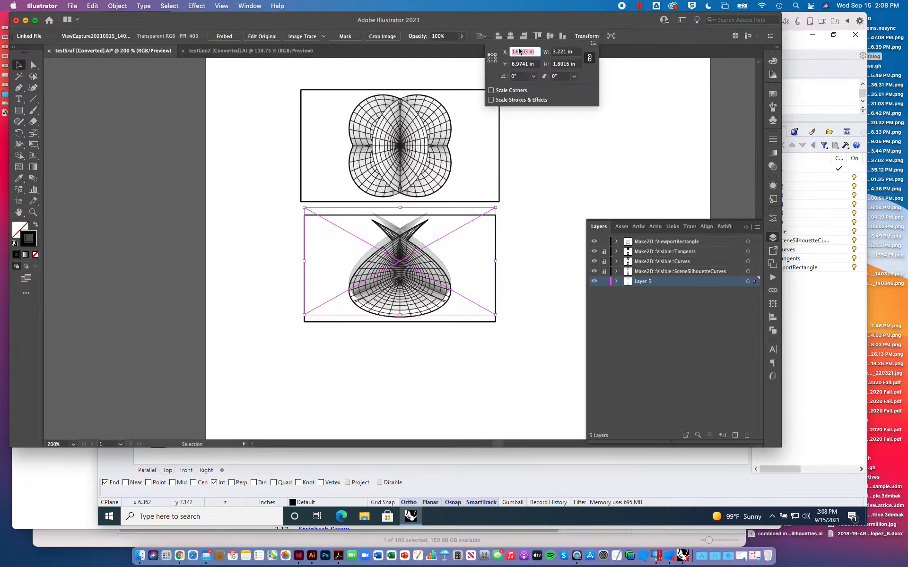
left_click(531, 65)
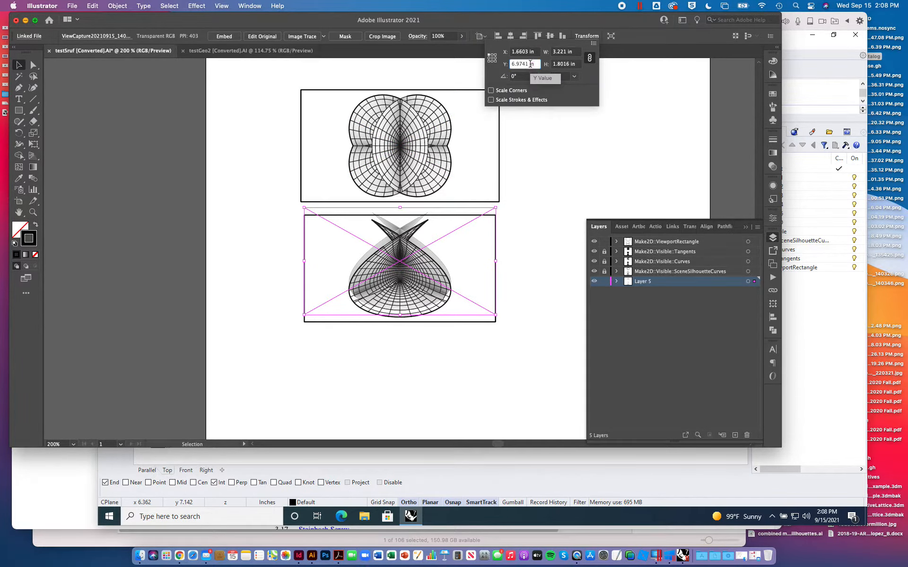
key("Return")
left_click(235, 271)
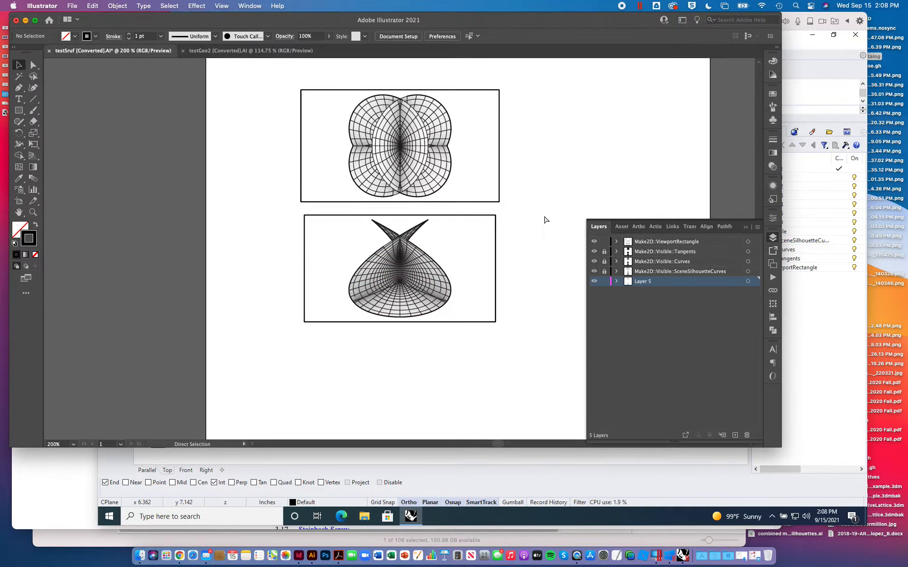
- Check the Top and Front alignment by drawing vertical line segments between their outer edges on both sides, and undo the lines
key("super+minus")
key("super+minus")
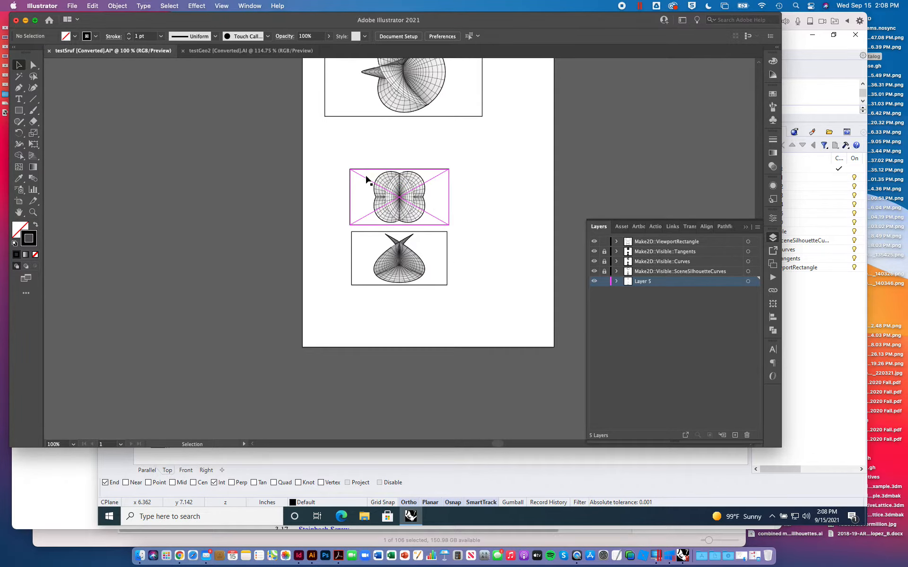
key("super+plus")
key("super+plus")
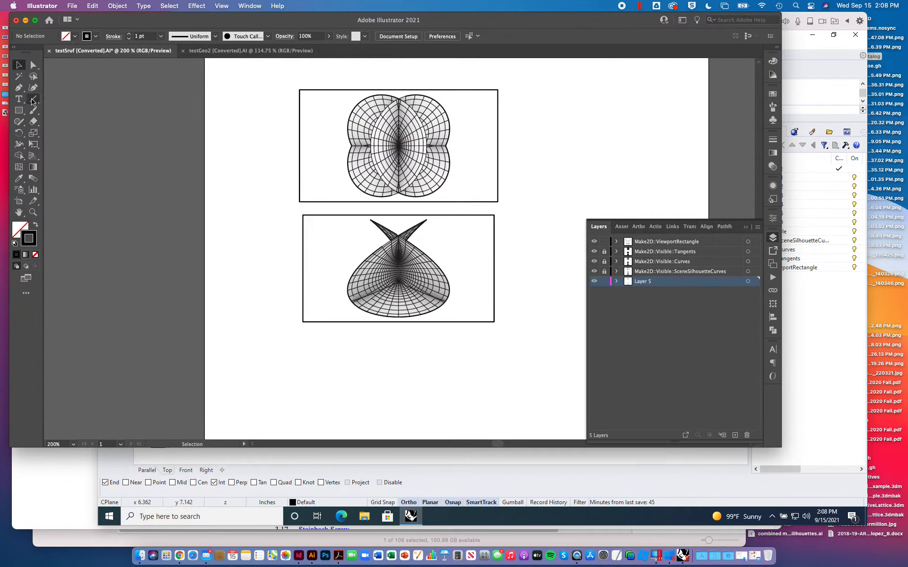
left_click(32, 100)
left_click_drag(347, 164, 348, 287)
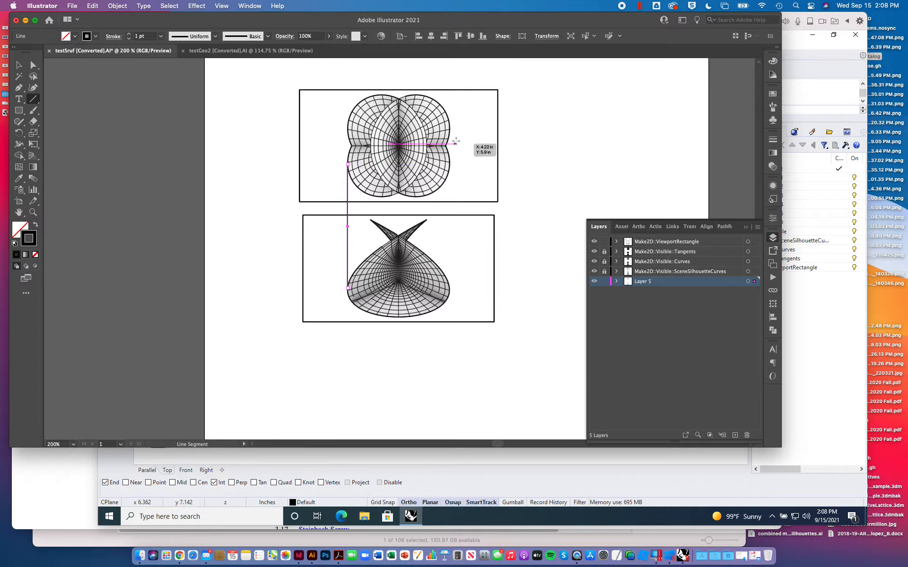
left_click_drag(449, 162, 450, 294)
key("super+z")
key("super+z")
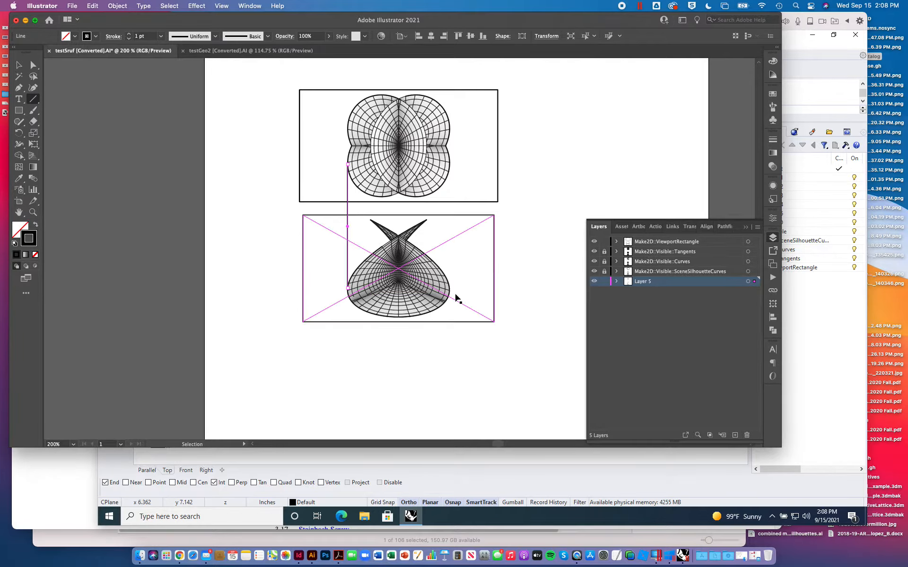
key("v")
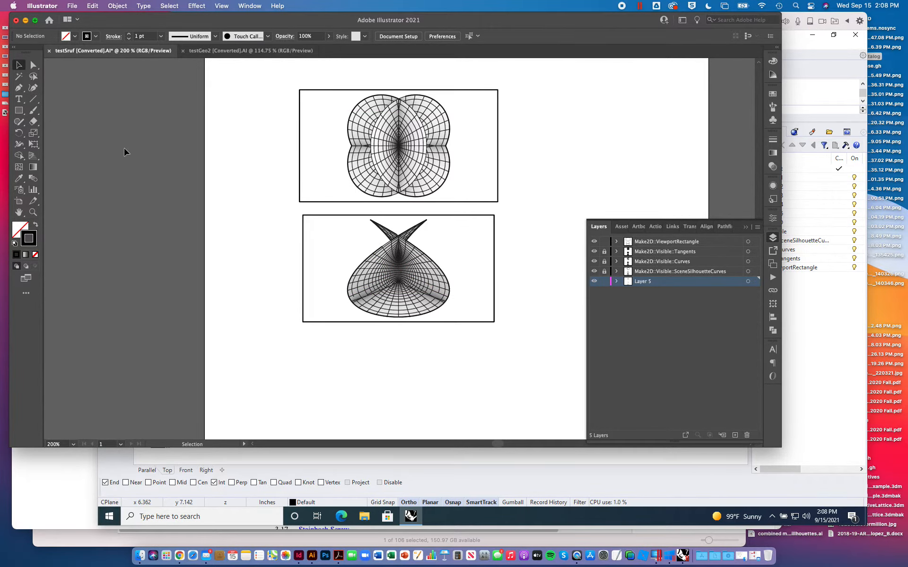
- Try moving the Top and Front drawings down and left and the perspective drawing beside them, and undo both moves
key("super+minus")
key("super+minus")
key("super+minus")
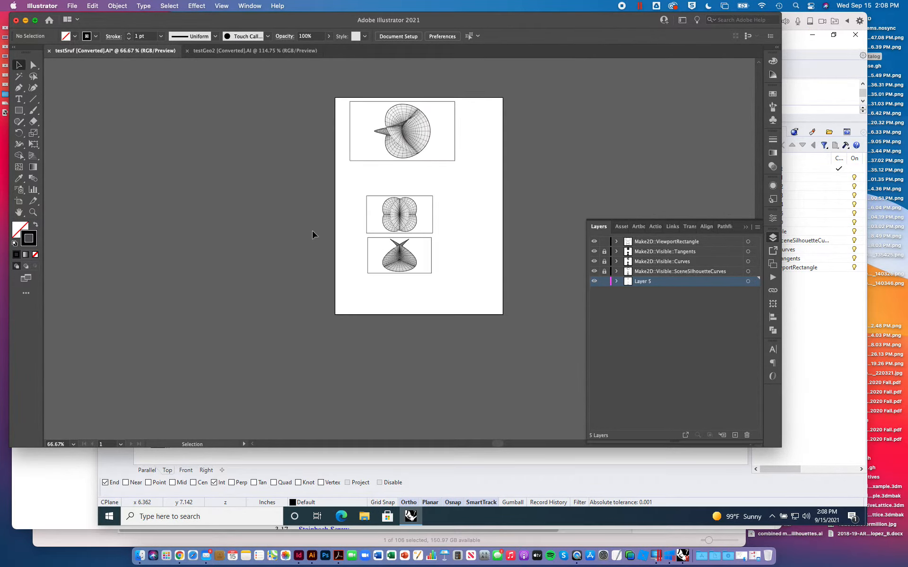
left_click_drag(350, 186, 453, 292)
left_click_drag(415, 224, 396, 241)
left_click_drag(336, 90, 481, 161)
left_click_drag(416, 147, 517, 240)
key("super+z")
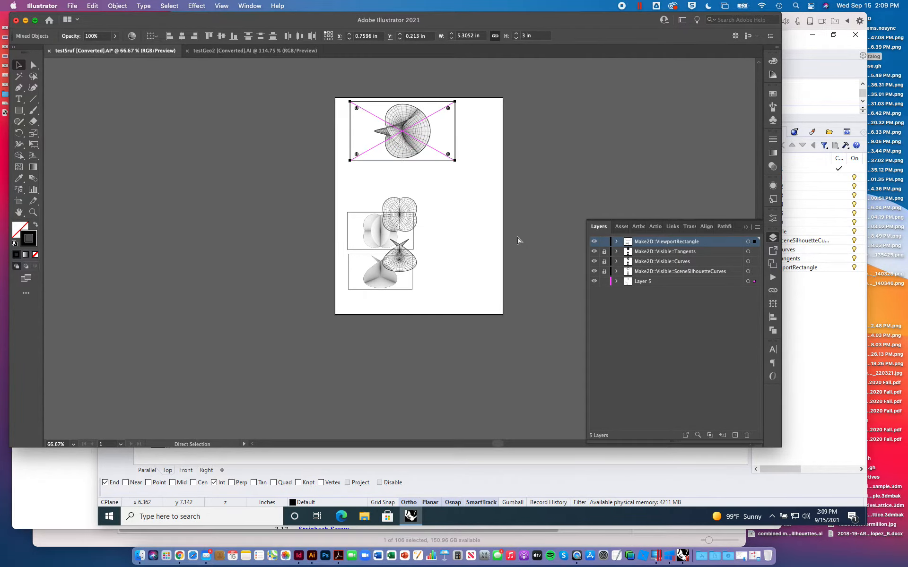
key("super+z")
- Unlock the Make2D linework layers and move the Top and Front drawings with their images to the artboard's lower left
left_click(545, 198)
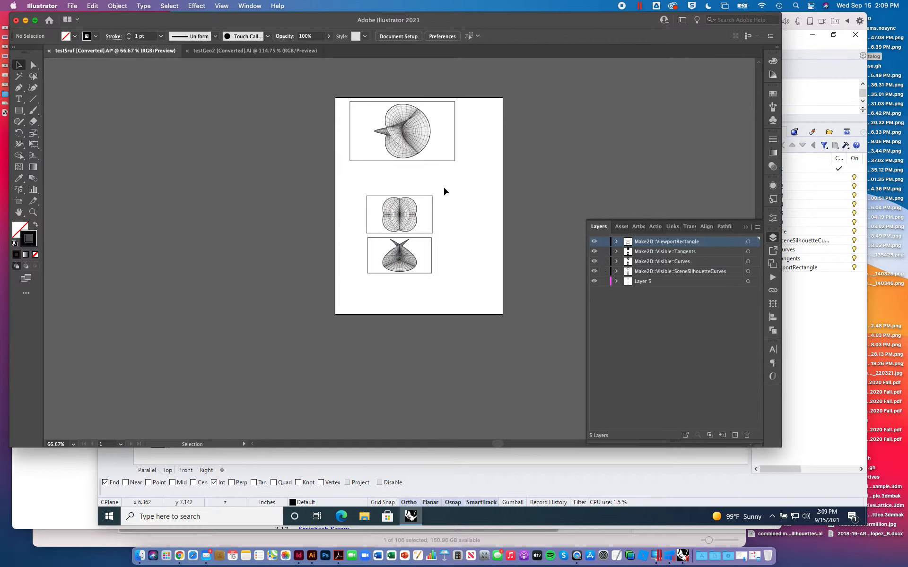
left_click_drag(340, 186, 448, 285)
left_click_drag(415, 228, 395, 253)
left_click(378, 201)
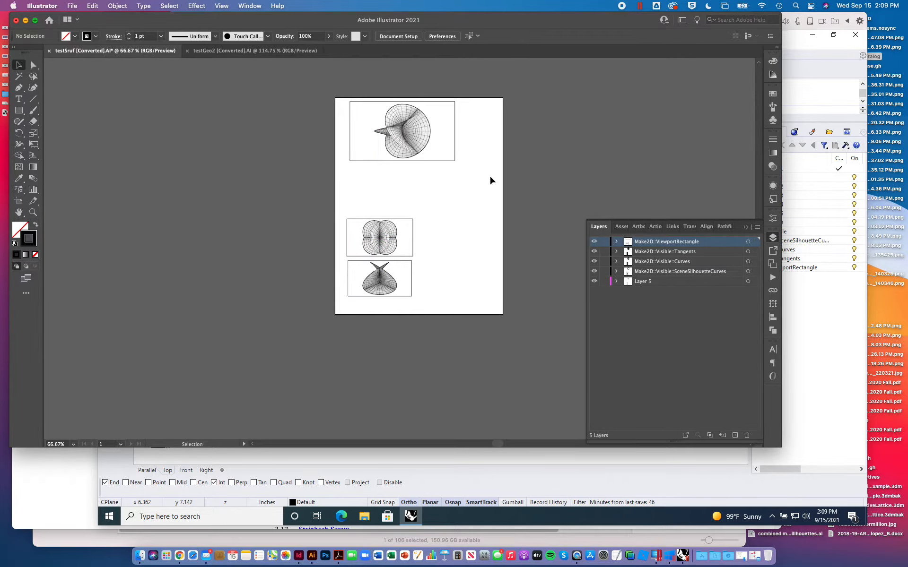
- Move the perspective drawing with its image beside the Top and Front drawings, nudge it slightly left and deselect it
left_click_drag(476, 169, 331, 95)
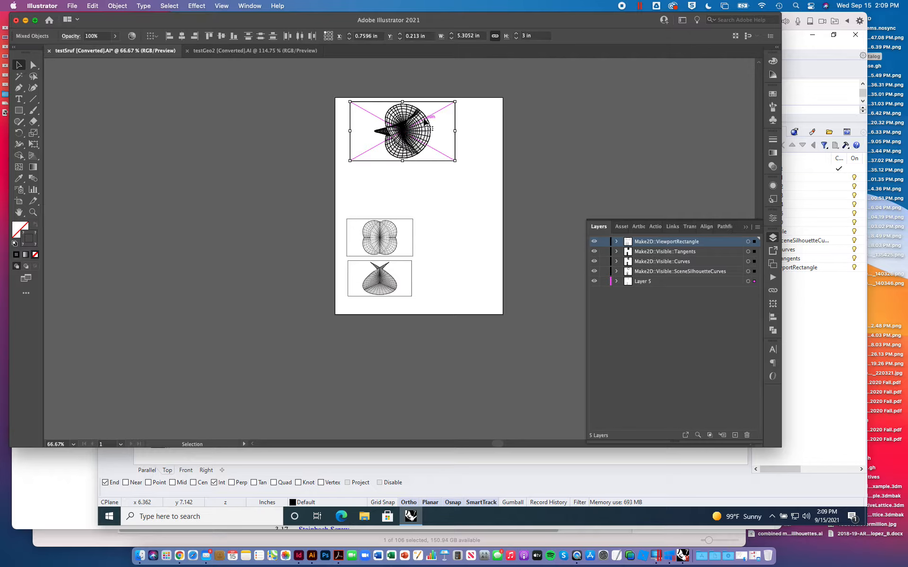
mouse_move(424, 122)
left_mouse_down()
mouse_move(446, 188)
mouse_move(493, 241)
left_mouse_up()
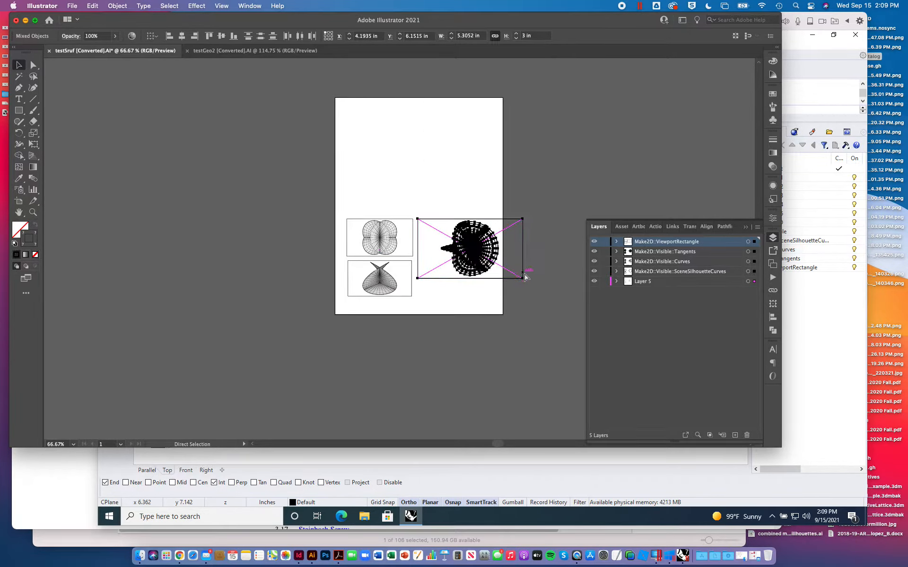
key("shift+Left")
key("shift+Left")
key("shift+Left")
key("shift+Left")
key("shift+Left")
key("shift+Left")
key("shift+Left")
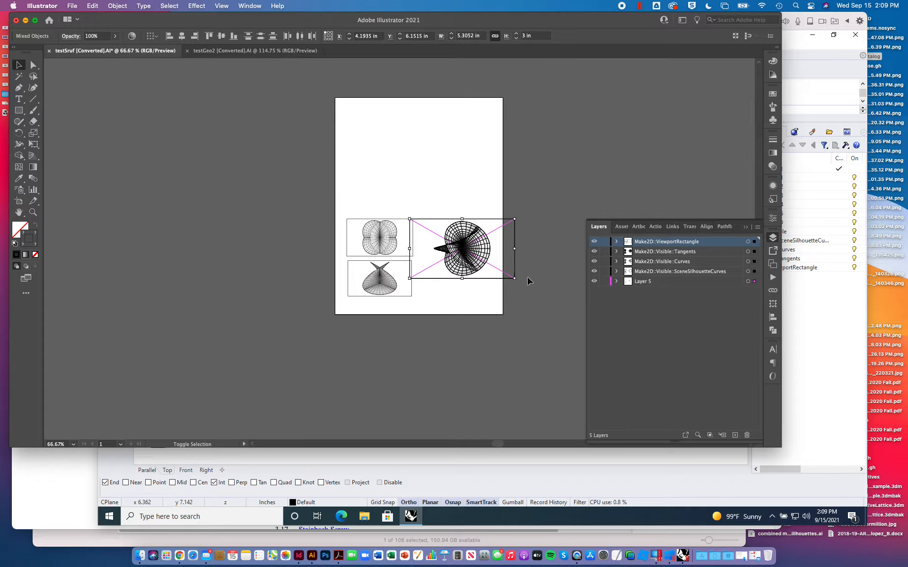
left_click(542, 240)
- Hide the Make2D::ViewportRectangle layer and inspect the three drawings without their frames
left_click(594, 242)
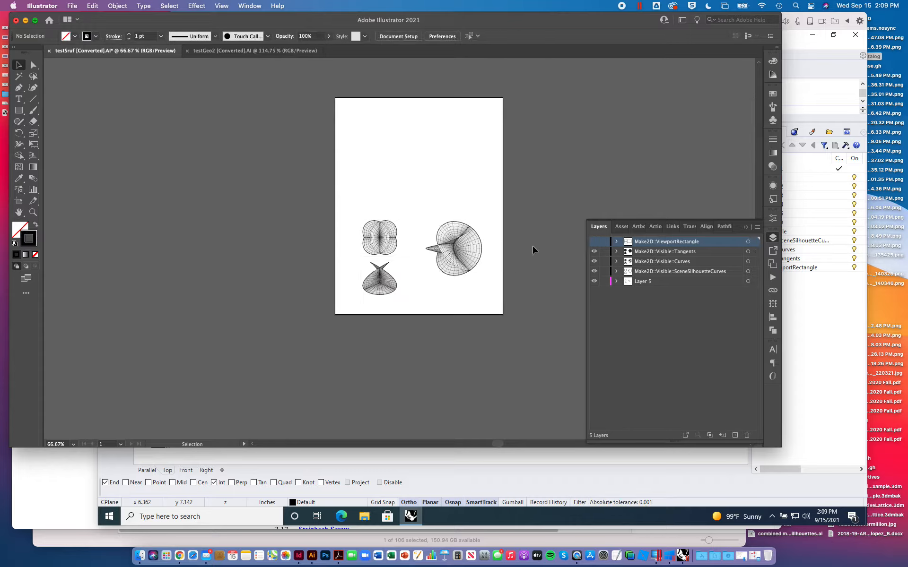
scroll(419, 286, "up", 5, "alt")
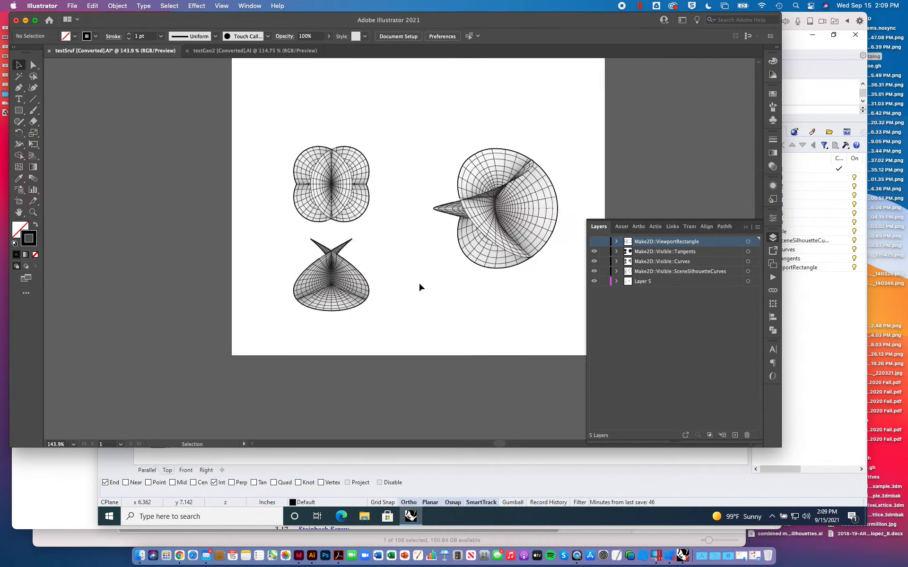
scroll(418, 282, "up", 1, "alt")
scroll(419, 282, "down", 2, "alt")
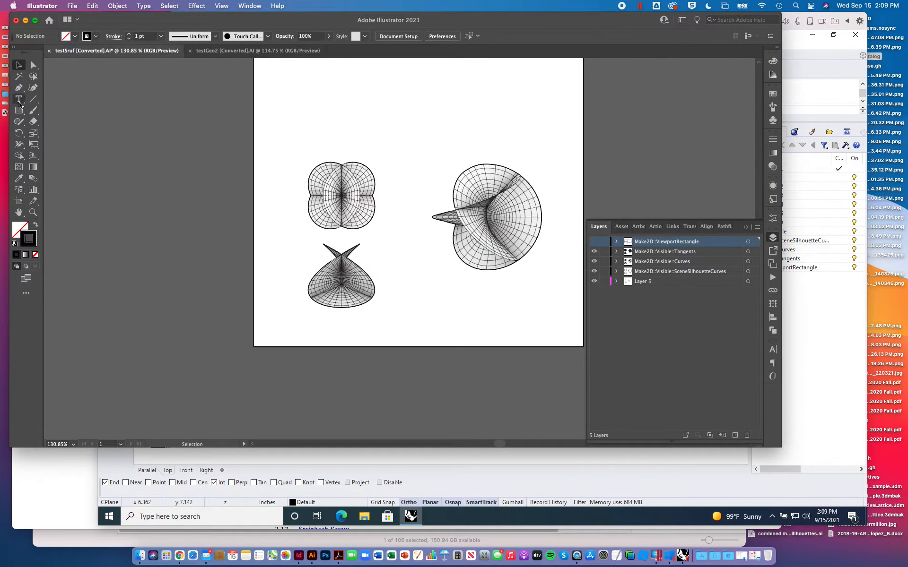
- Activate the Type tool and set its font to Arial
left_click(19, 100)
left_click(483, 36)
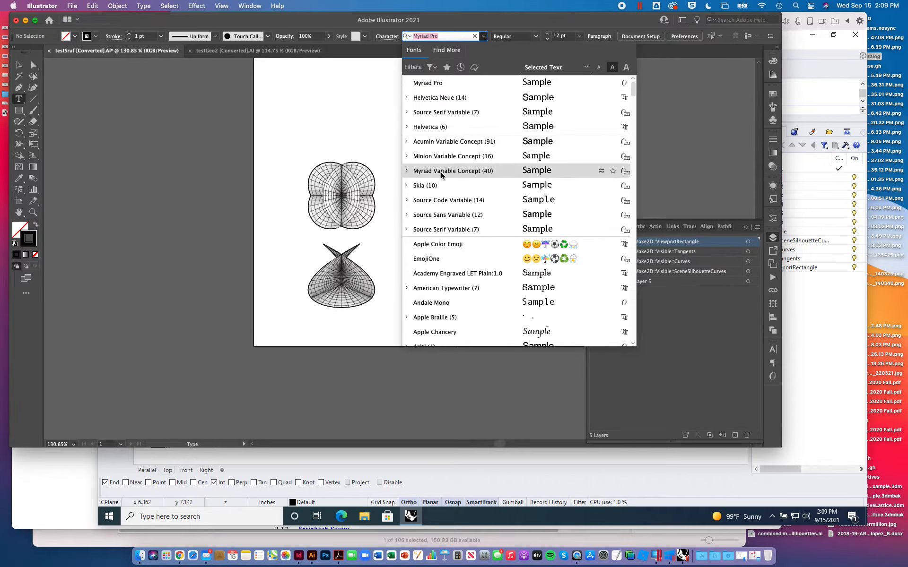
scroll(441, 170, "down", 6)
scroll(441, 173, "up", 6)
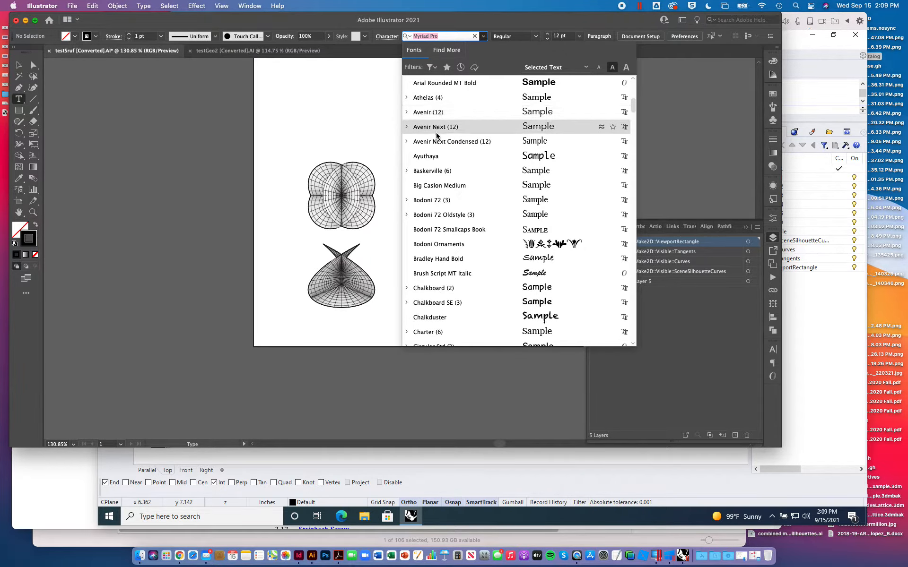
scroll(437, 137, "up", 2)
scroll(437, 135, "up", 2)
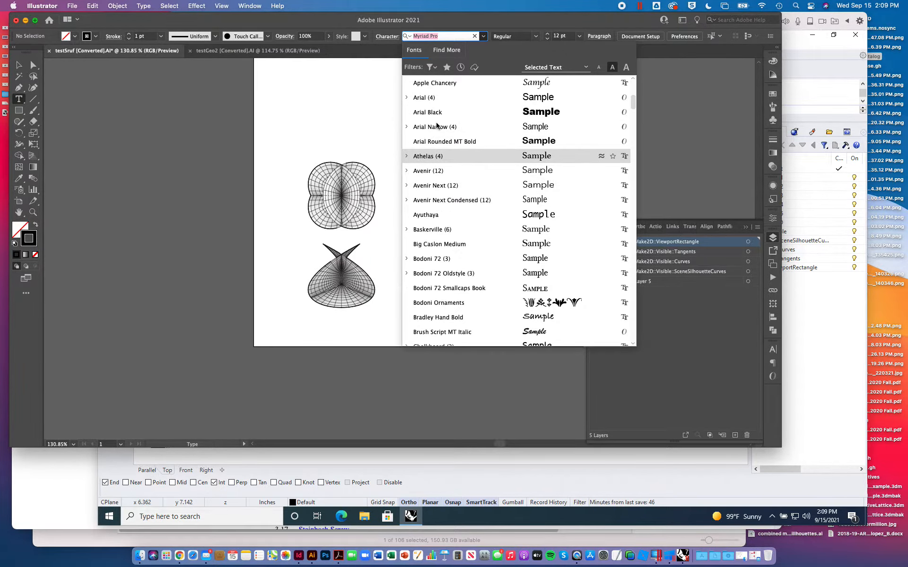
left_click(426, 97)
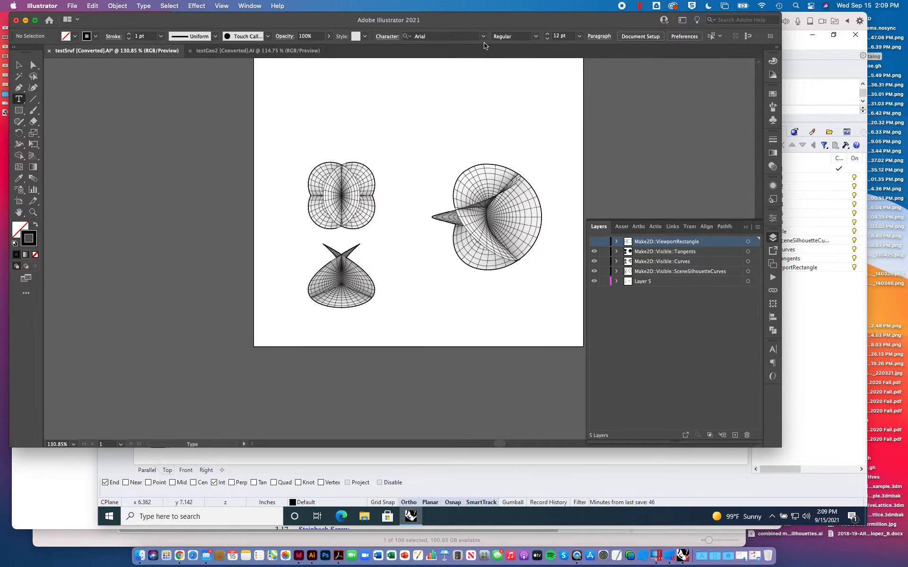
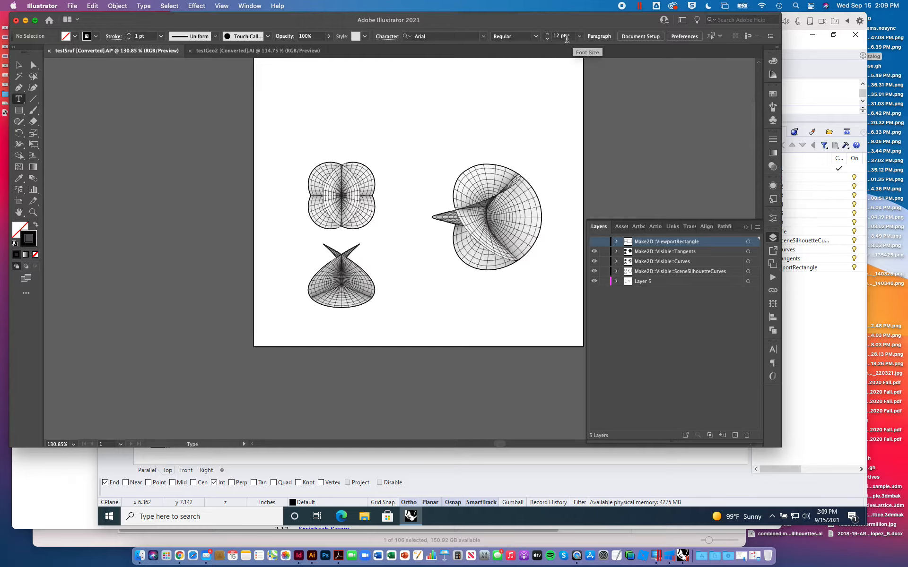
- Set the font size to 8 pt and add a new layer named Caption above the Make2D layers
left_click(547, 40)
left_click(735, 435)
double_click(643, 243)
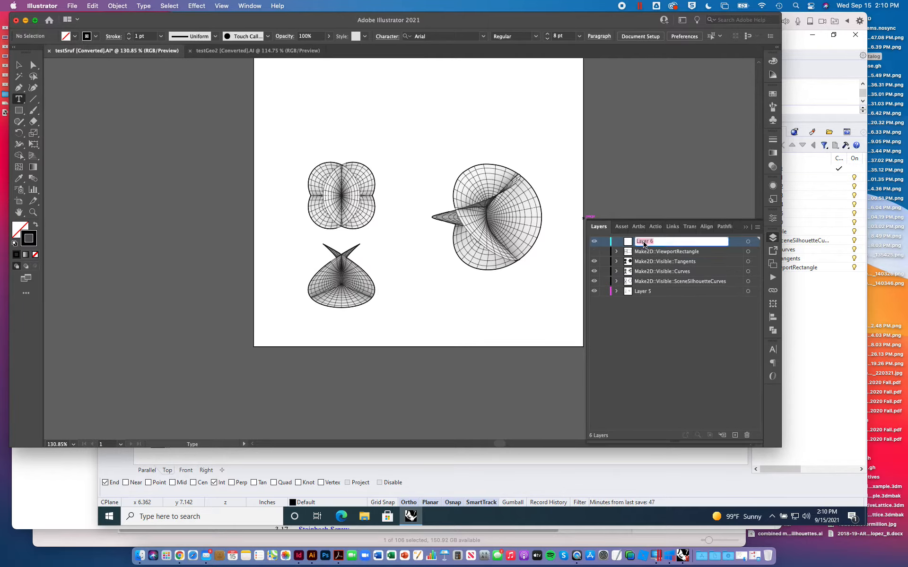
type("Captioon")
key("Return")
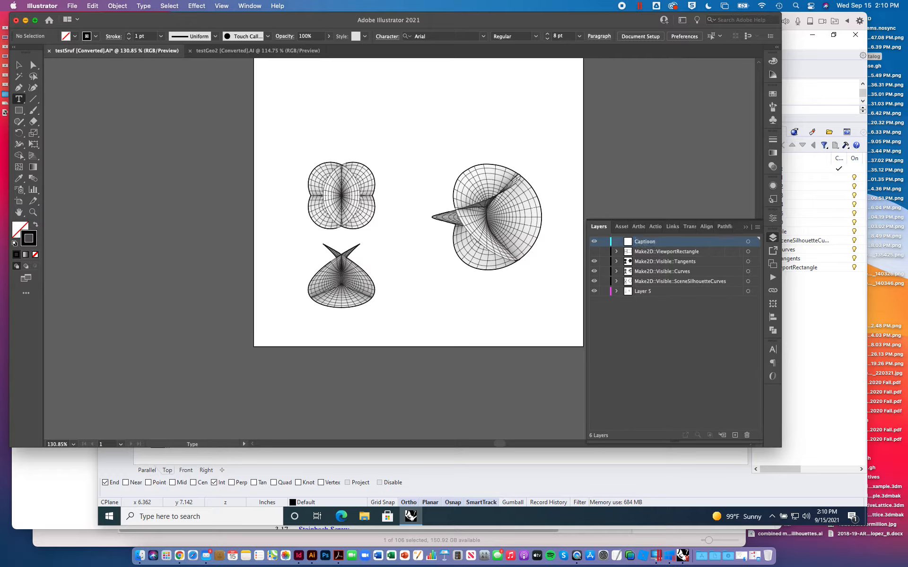
double_click(650, 243)
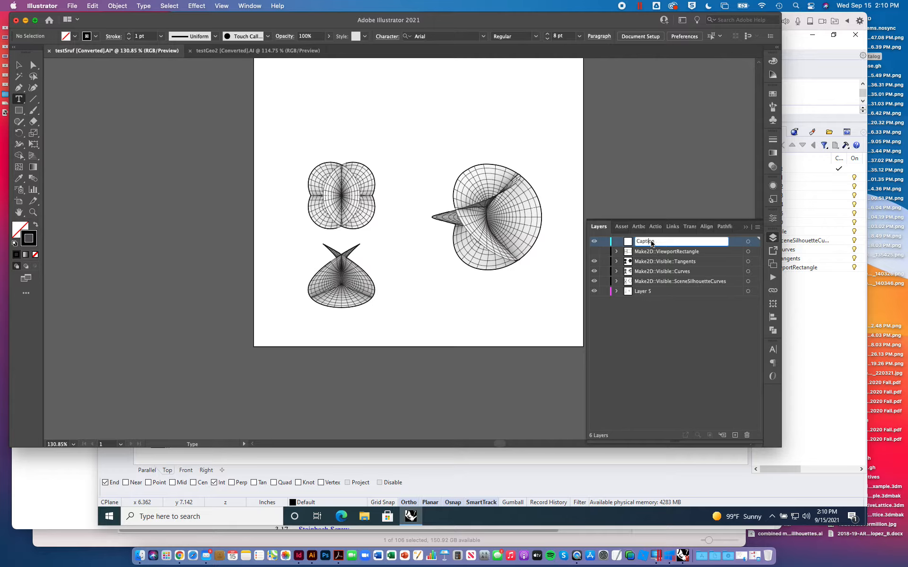
key("Return")
- Place a text block below the perspective drawing with the title "Henneper Surface", followed by a new line
left_click(437, 293)
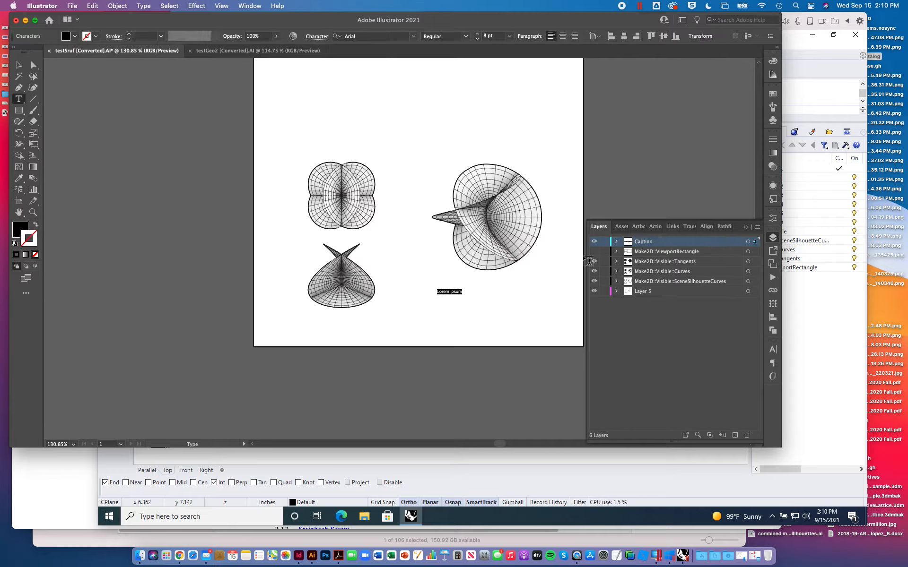
key("BackSpace")
type("Henneper Surface")
key("Return")
- Open Grasshopper in Rhino, copy the x=F(u,v) expression and paste it under the caption title in Illustrator
left_click(829, 282)
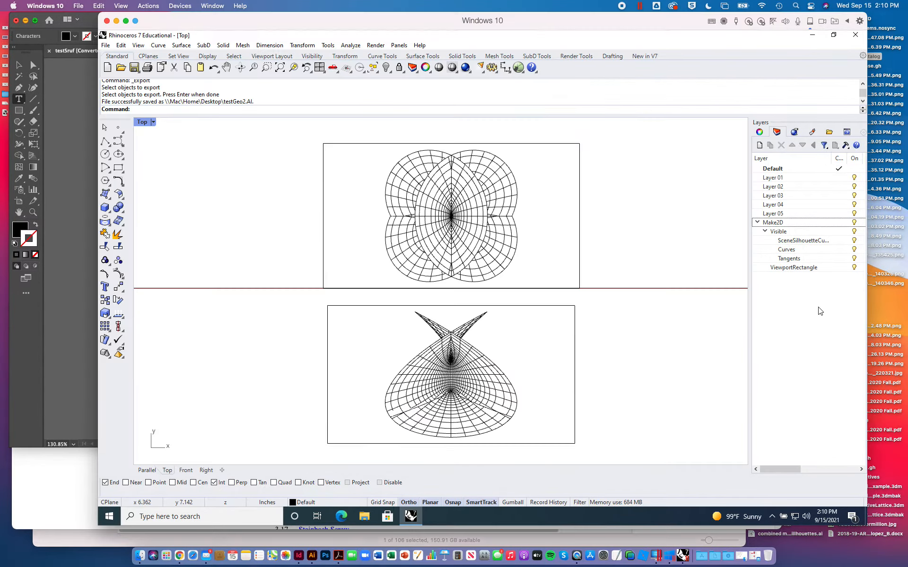
type("Grass")
key("Return")
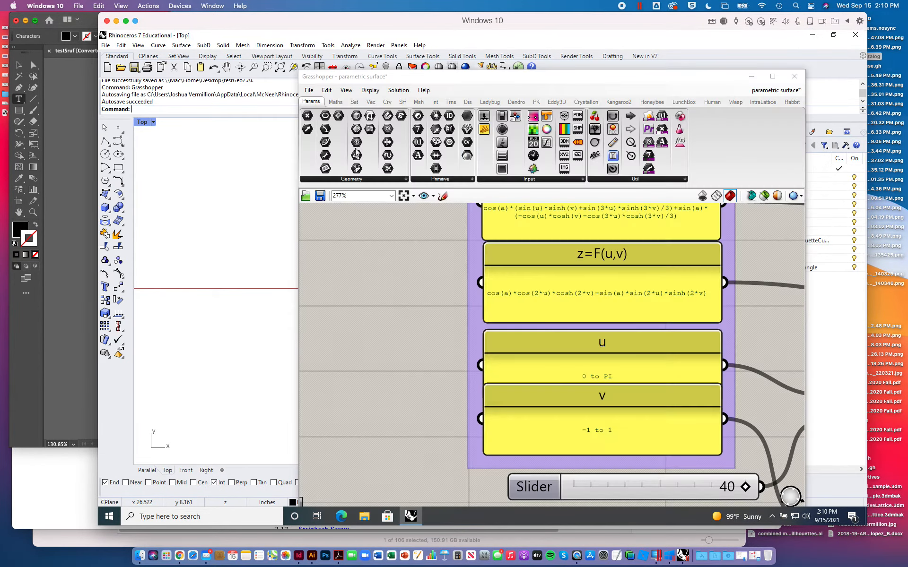
right_click_drag(530, 222, 500, 376)
double_click(516, 291)
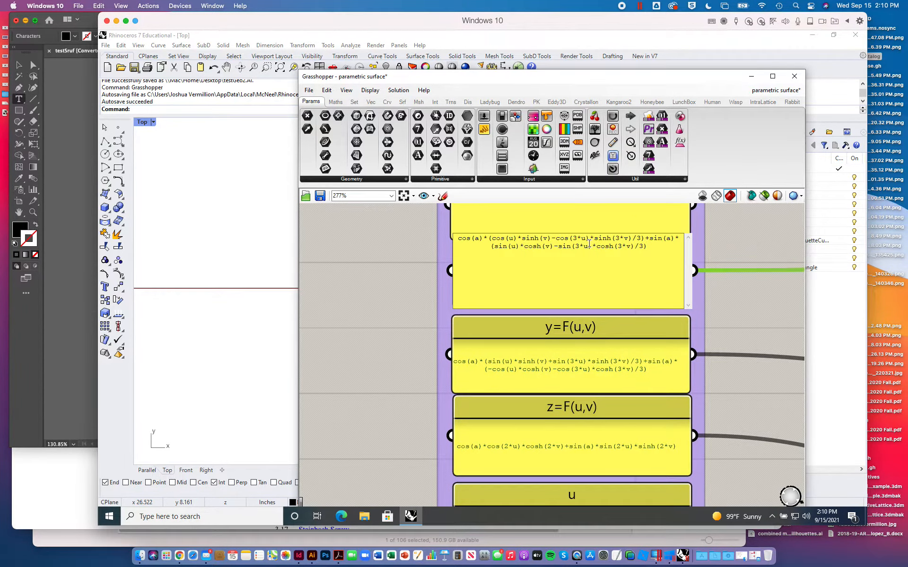
left_click_drag(651, 246, 438, 230)
key("super+c")
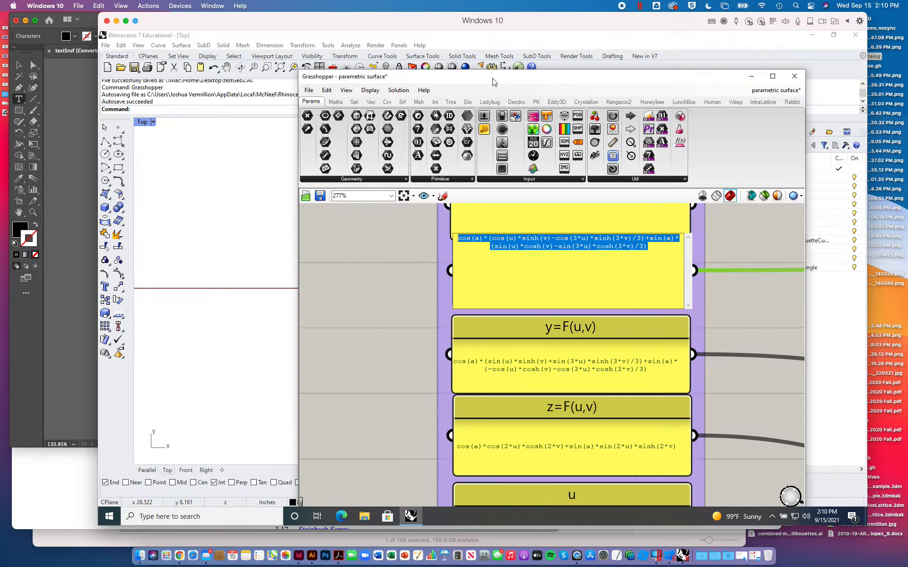
left_click(88, 104)
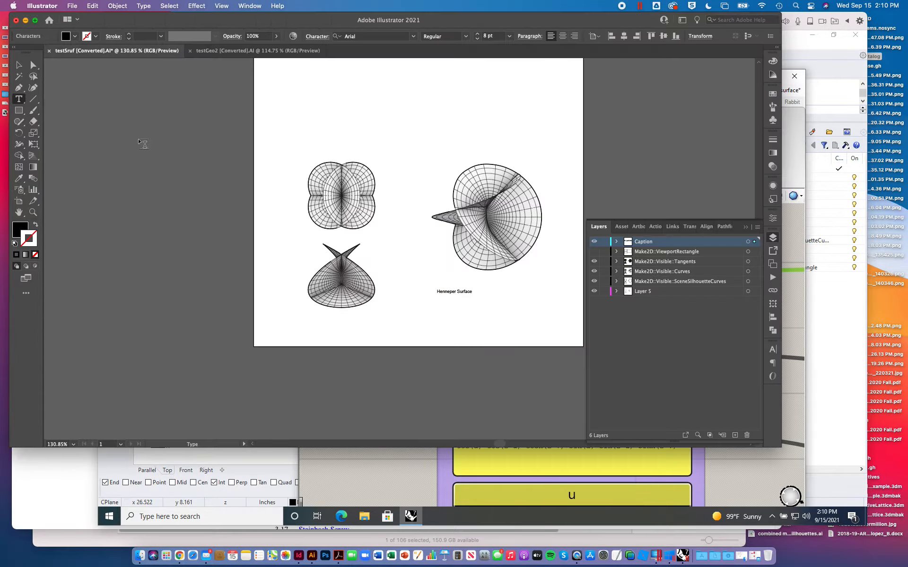
key("super+v")
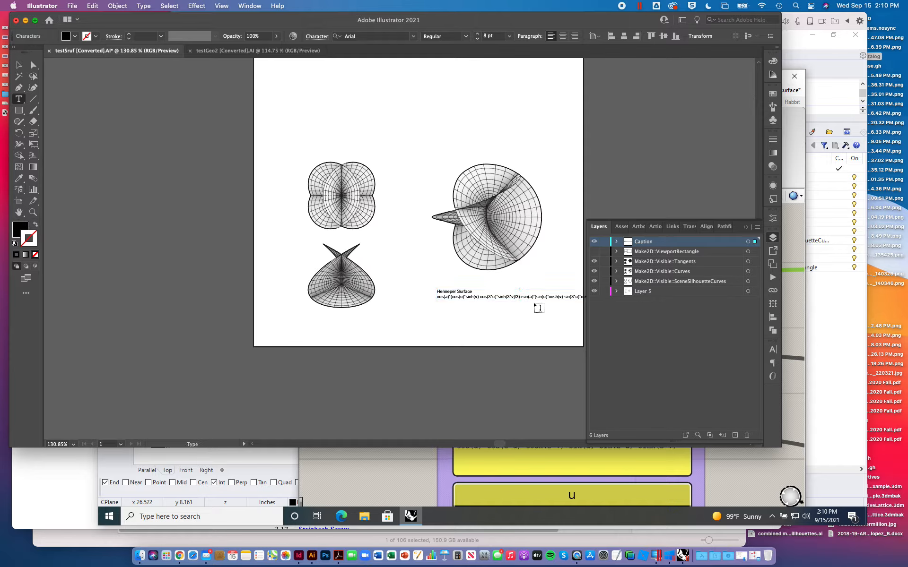
- Copy the y=F(u,v) expression from Grasshopper and paste it as the next caption line in Illustrator
left_click(777, 464)
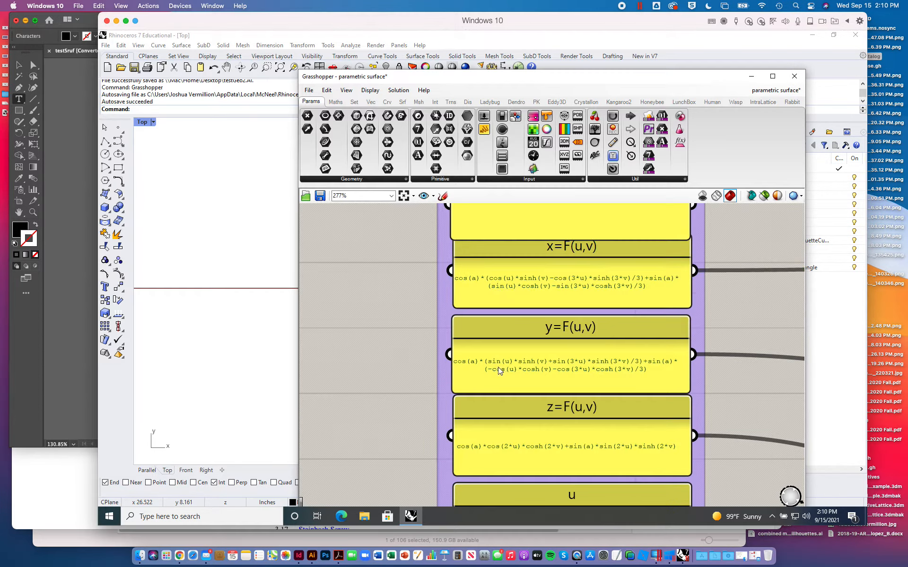
double_click(459, 360)
key("super+c")
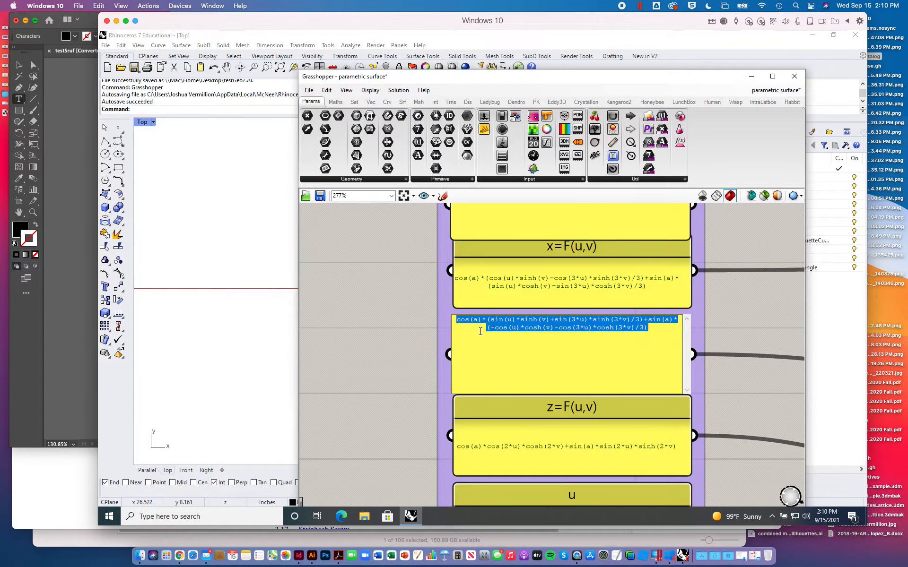
left_click(66, 212)
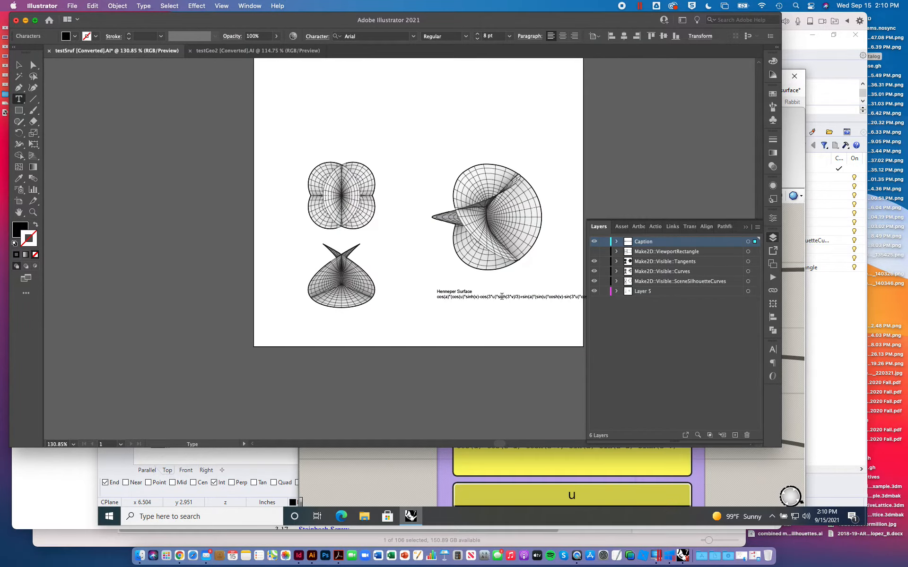
scroll(487, 185, "right", 5)
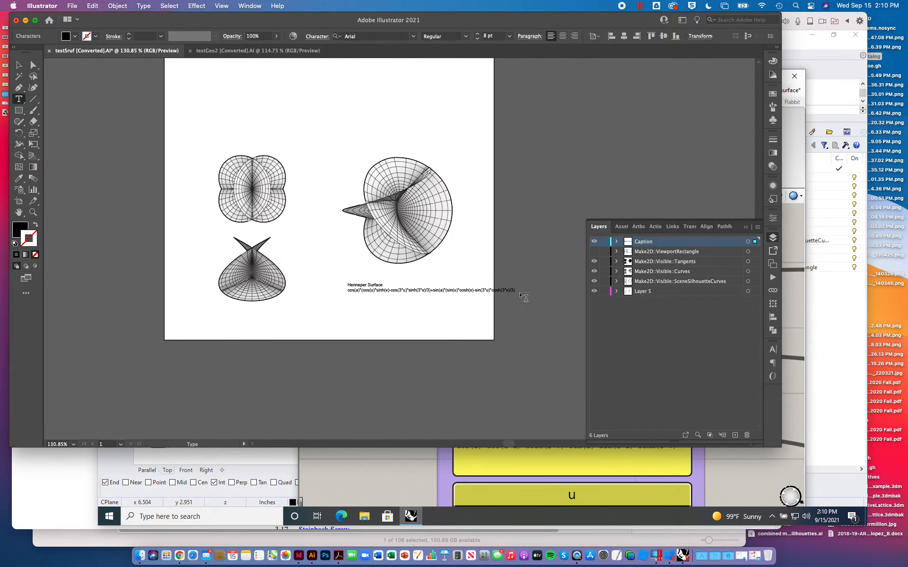
key("super+v")
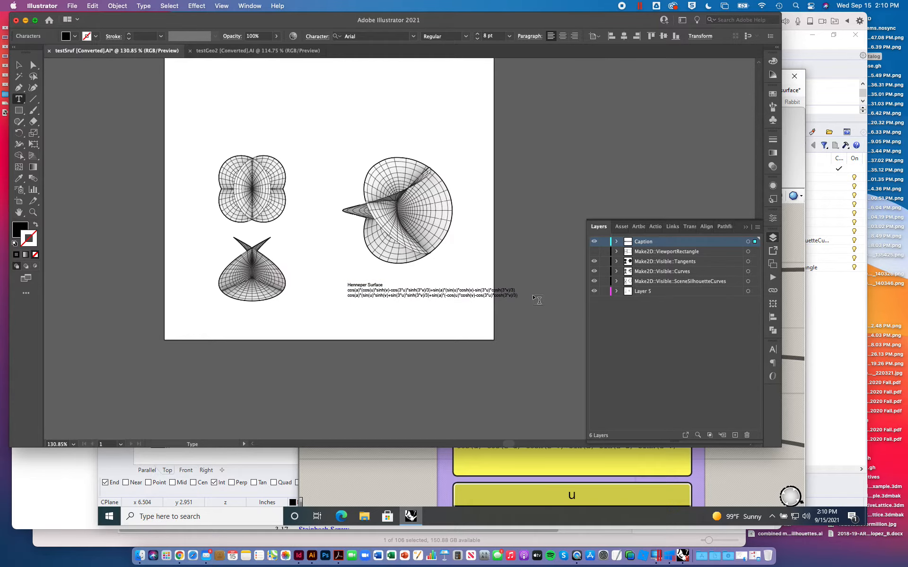
- Copy the z=F(u,v) expression from Grasshopper and paste it as the last caption line in Illustrator
left_click(554, 466)
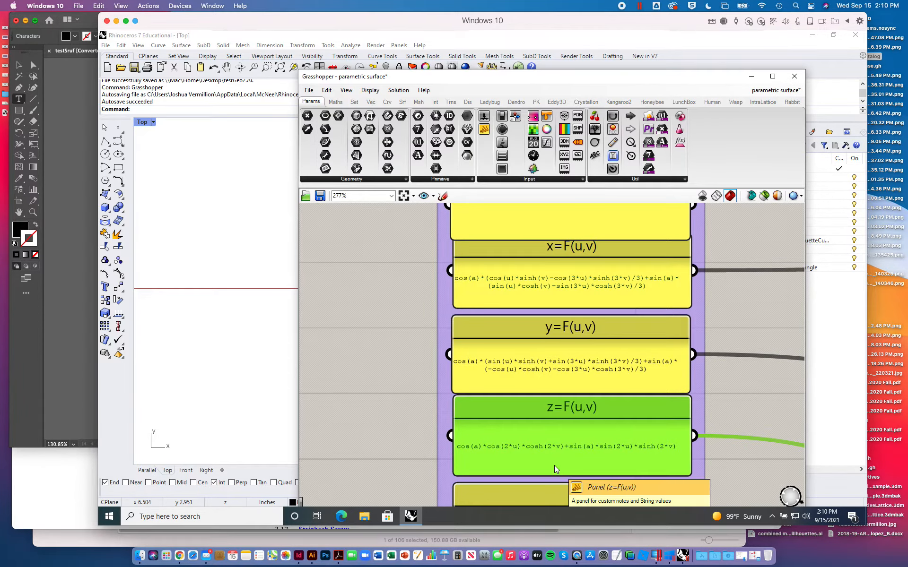
double_click(466, 448)
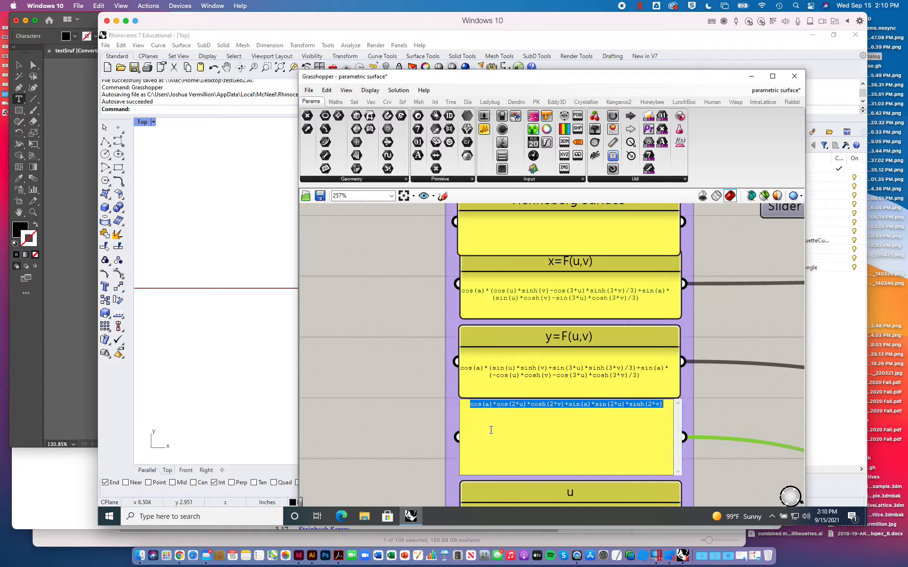
key("super")
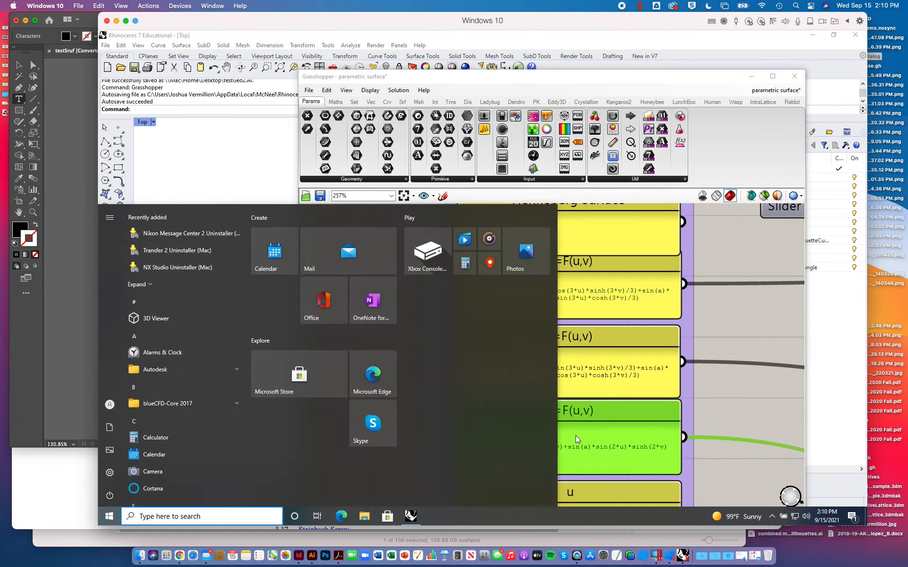
left_click(577, 438)
double_click(571, 445)
key("super+c")
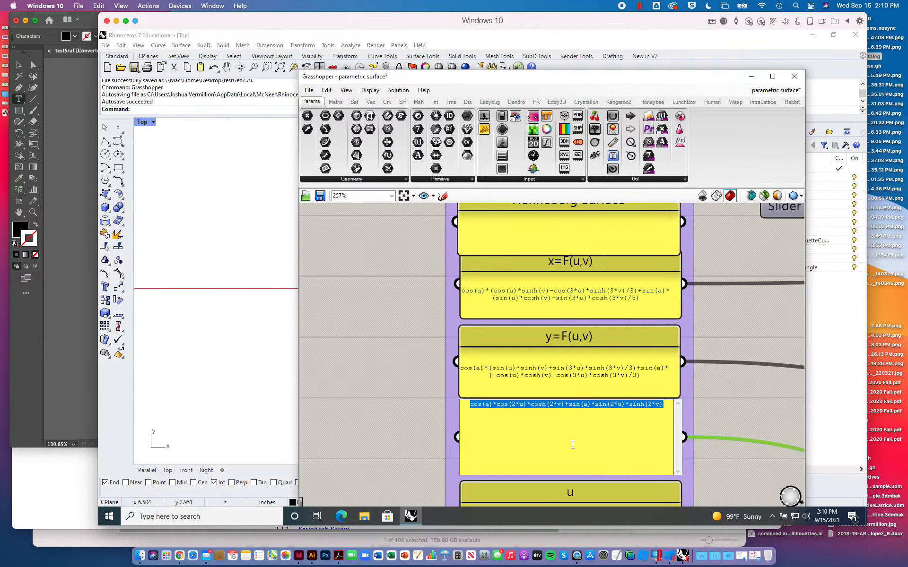
left_click(72, 244)
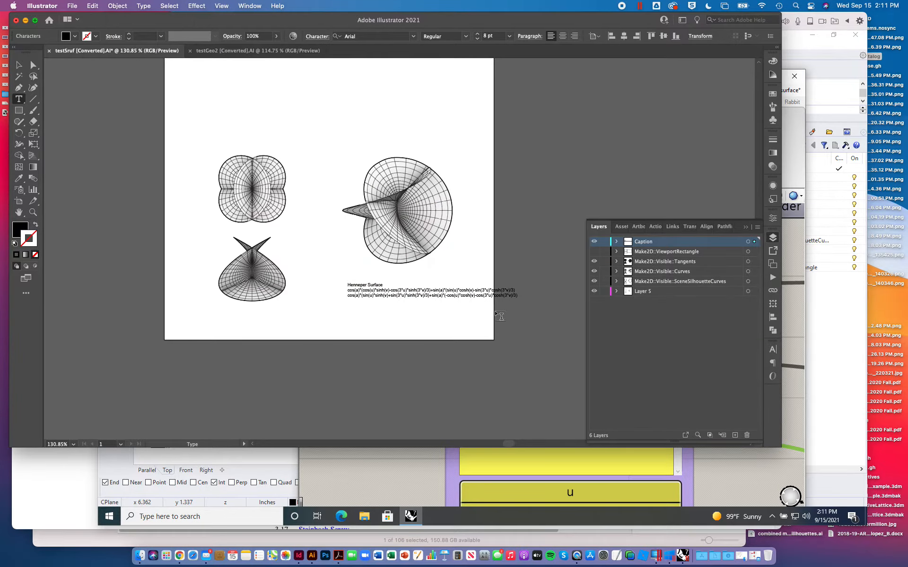
key("super+v")
- Prefix the three formula lines of the caption with "x =", "y =" and "z ="
left_click(348, 290)
type("x =")
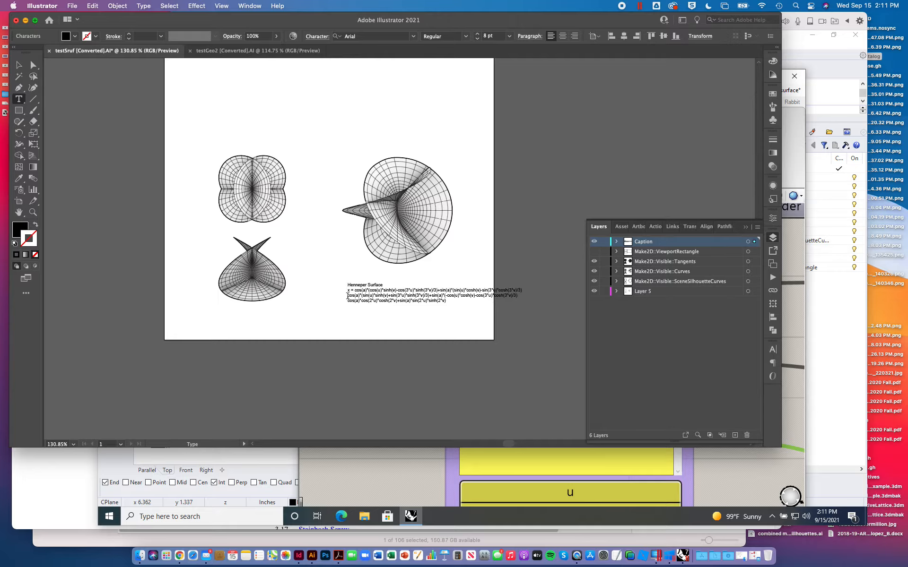
left_click(347, 295)
type("y =")
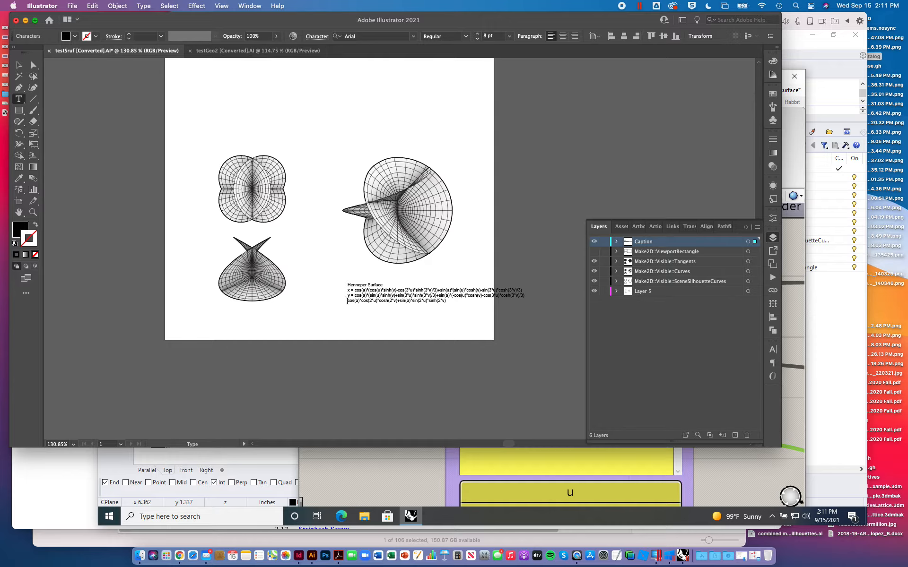
left_click(347, 301)
type("z =")
- Move the caption block slightly left and down beneath the perspective drawing and check it up close
left_click(19, 64)
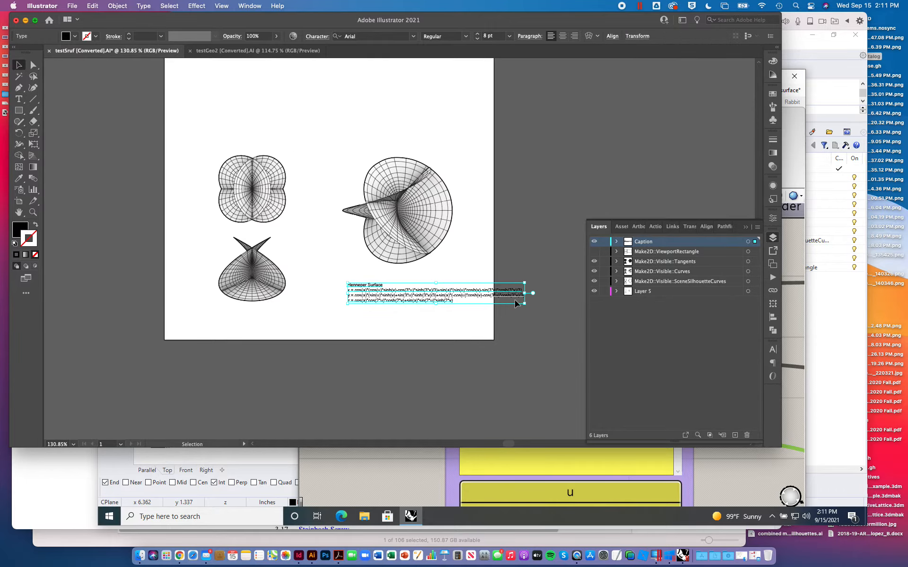
left_click_drag(440, 293, 419, 297)
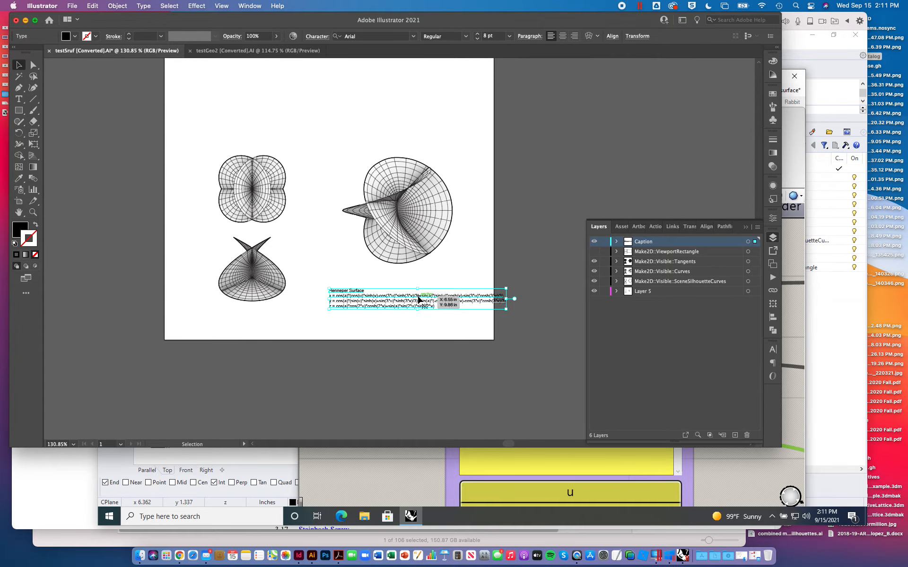
key("super+equal")
key("super+0")
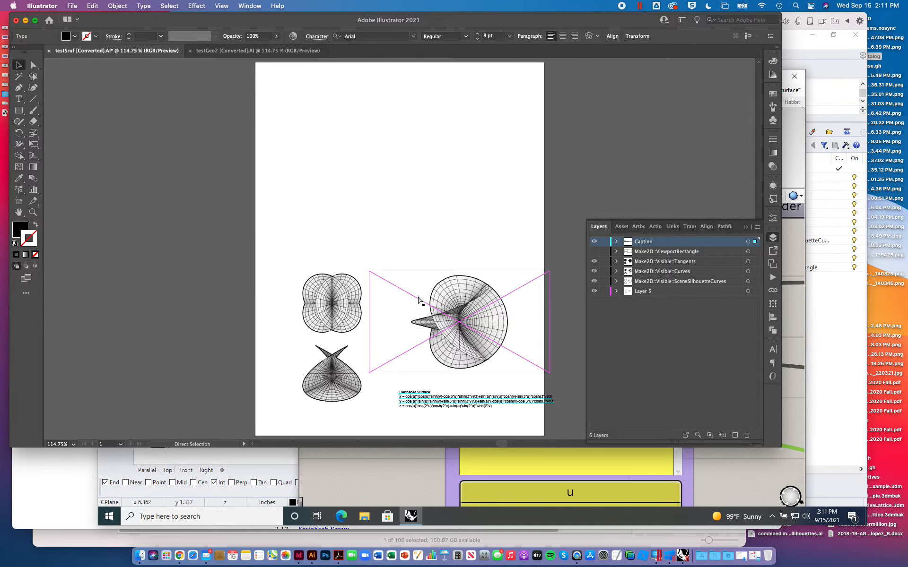
key("super+equal")
key("super+equal")
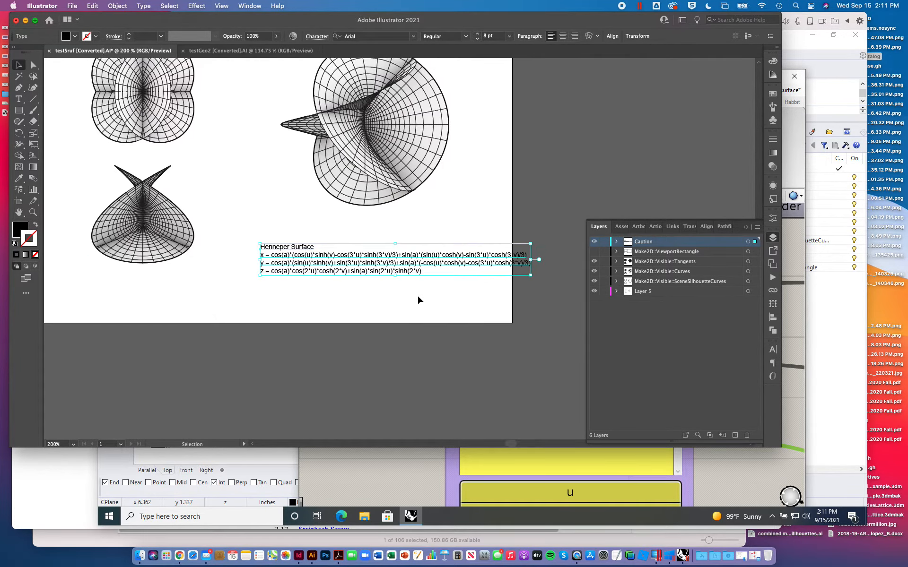
key("super+minus")
left_click(299, 154)
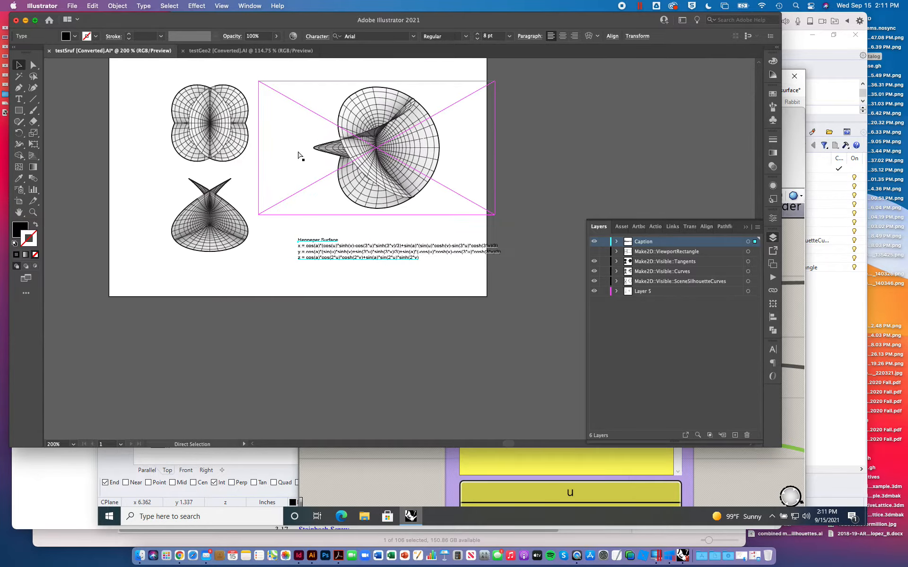
- Show the Make2D::ViewportRectangle layer again and deselect the caption
key("super+minus")
key("super+minus")
key("super+minus")
key("v")
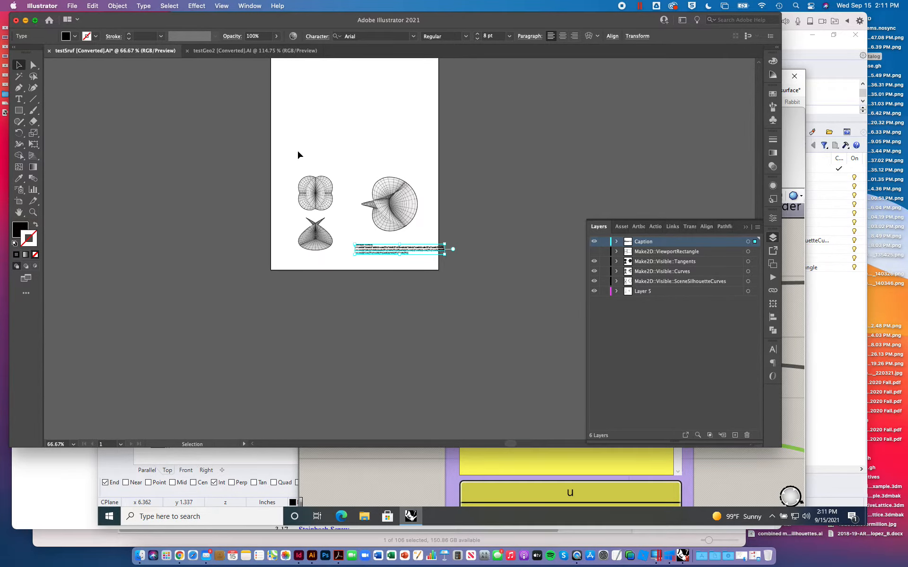
left_click(594, 251)
left_click(500, 124)
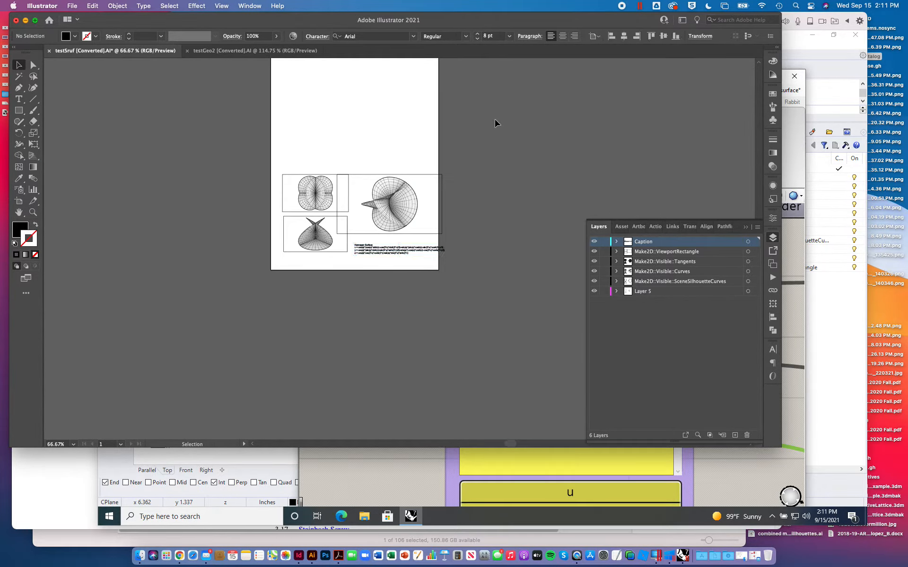
- Open Larkin Building Test.ai from the Desktop and view the layout of its artboards
left_click(73, 6)
mouse_move(89, 51)
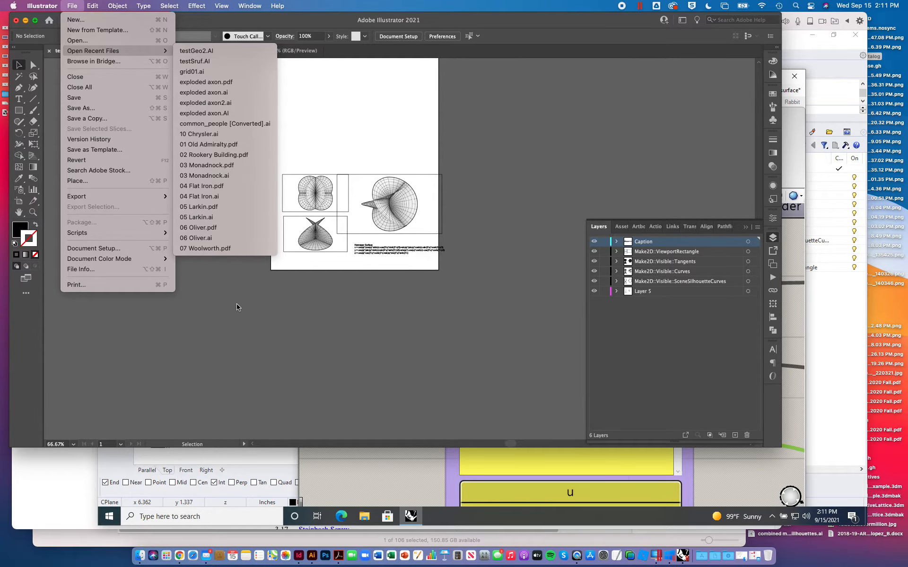
left_click(84, 44)
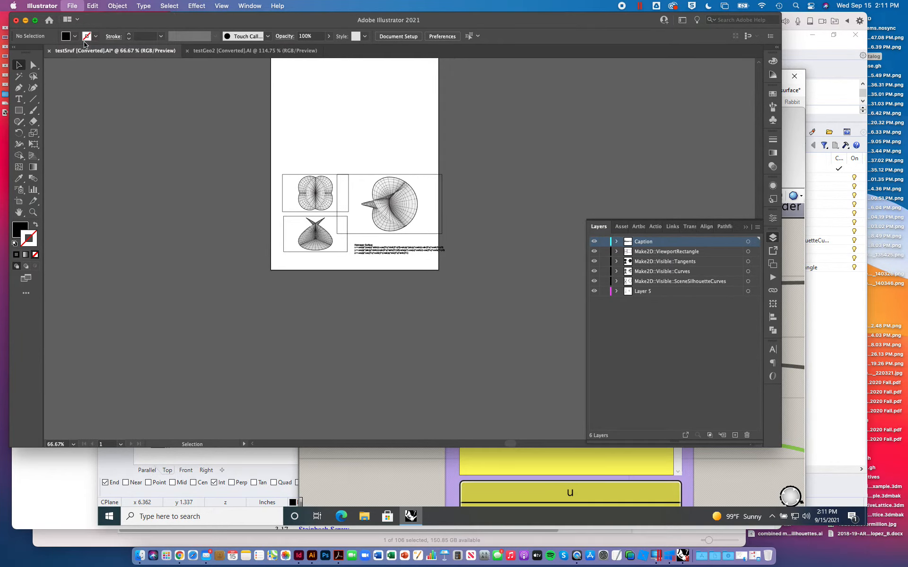
scroll(350, 169, "down", 3)
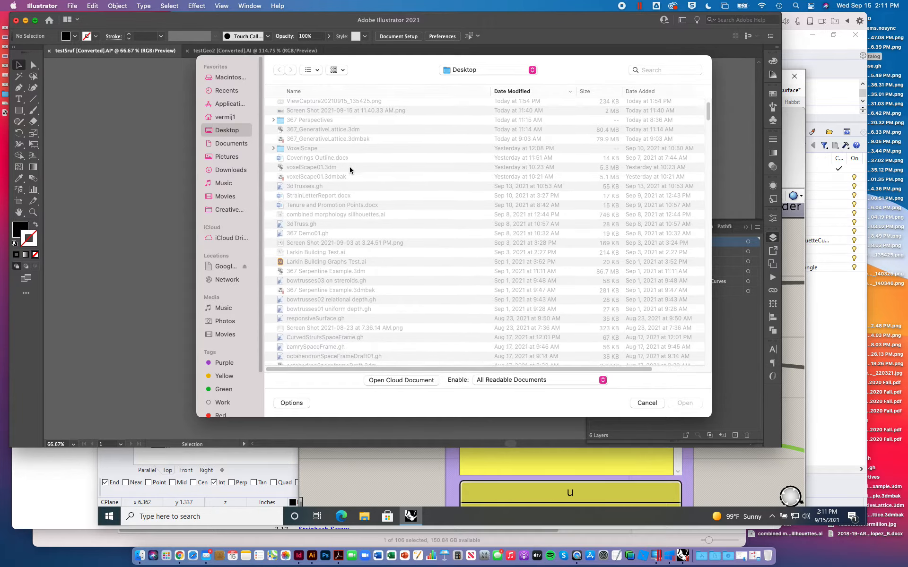
left_click(335, 263)
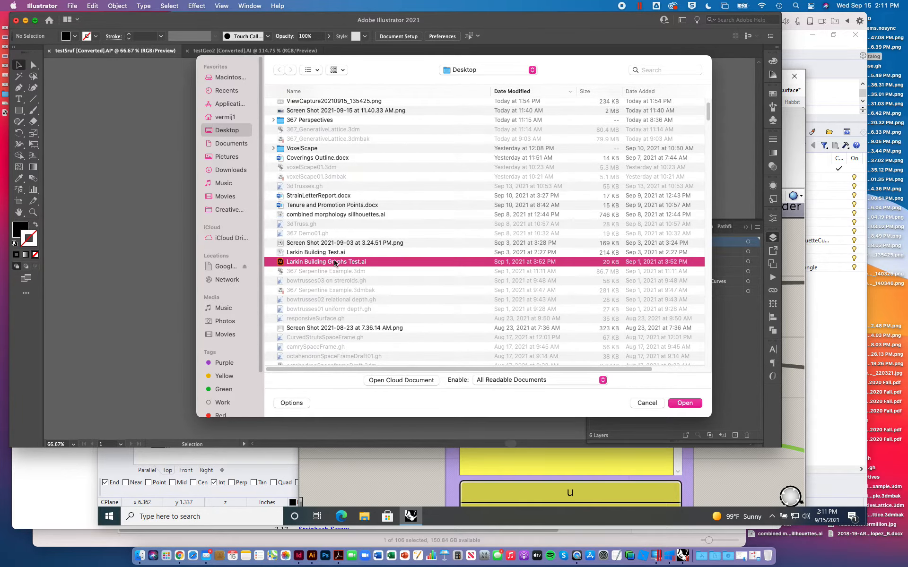
double_click(323, 251)
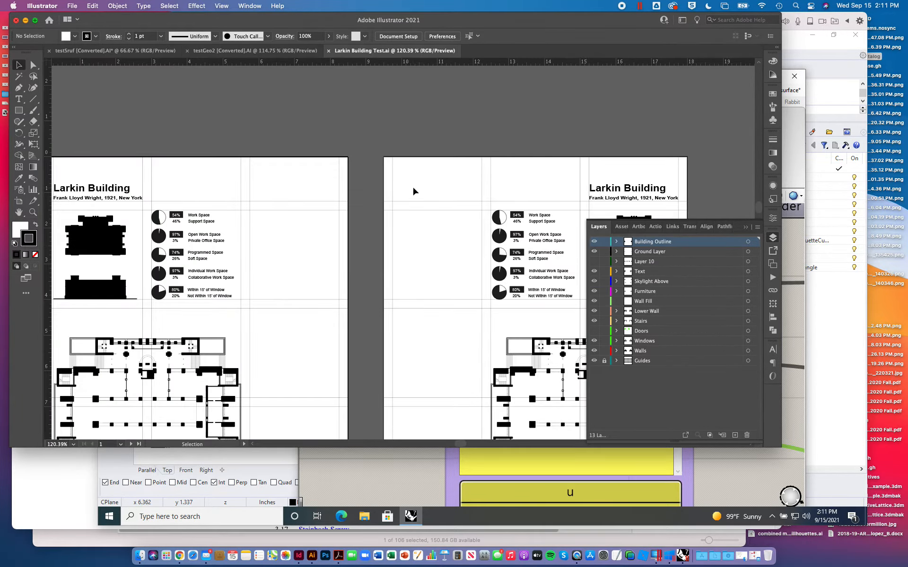
scroll(475, 268, "down", 3)
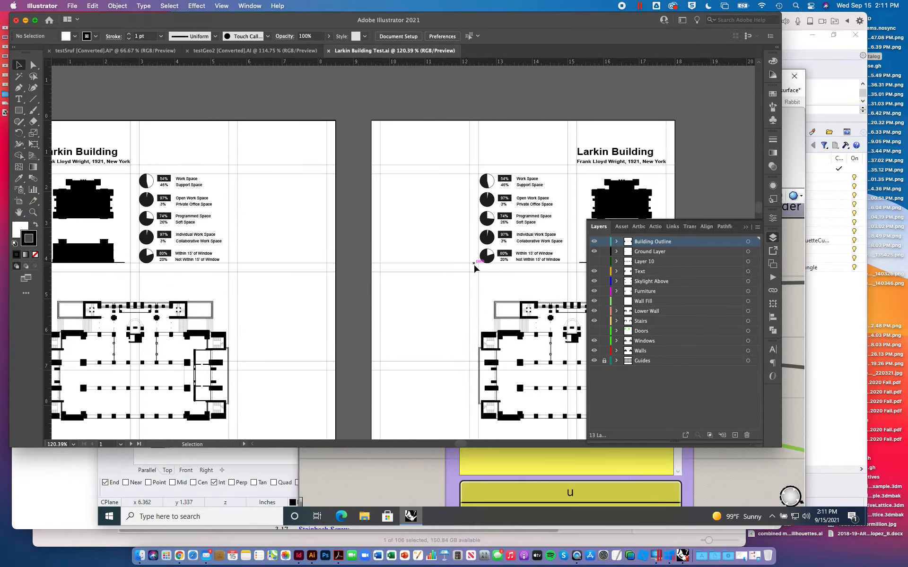
- Unlock the Guides layer of the Larkin Building sheet and copy all of its grid lines
key("super+minus")
key("super+minus")
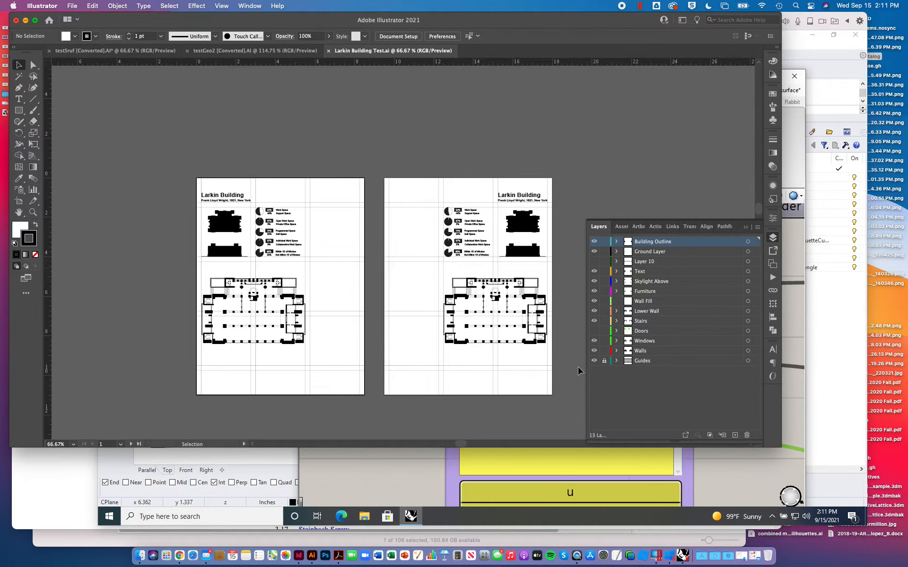
left_click(604, 362)
left_click(748, 361)
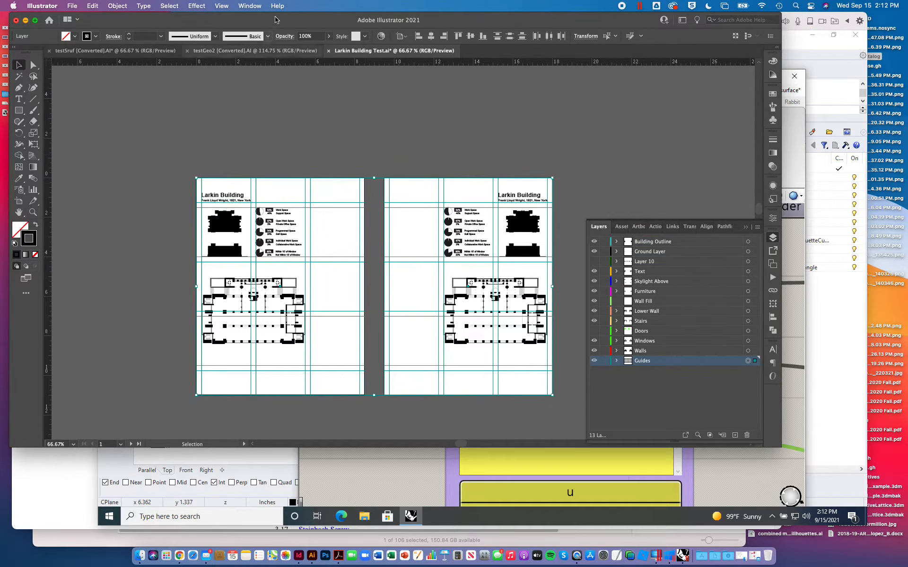
- Switch to the testSruf [Converted].AI document and paste the copied guide lines in place, keeping their layer
left_click(133, 55)
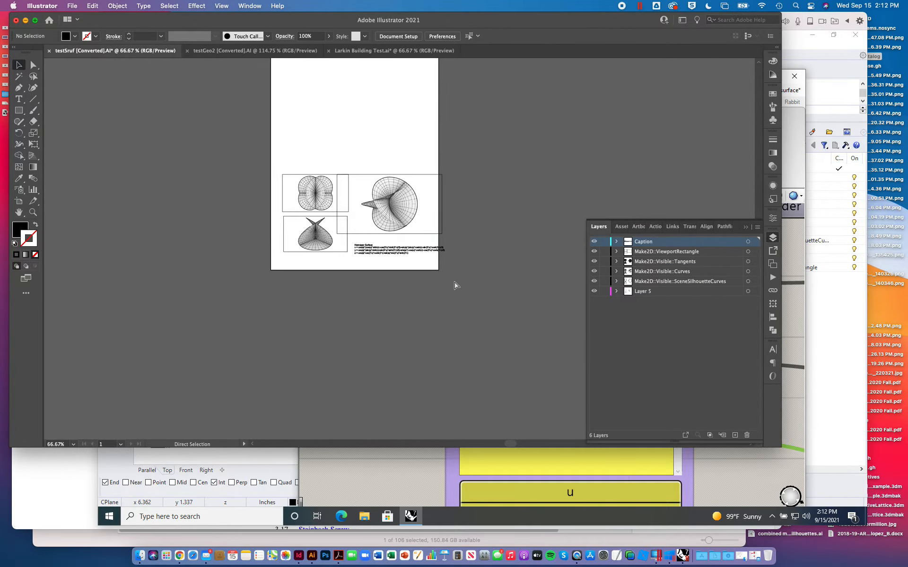
left_click(88, 6)
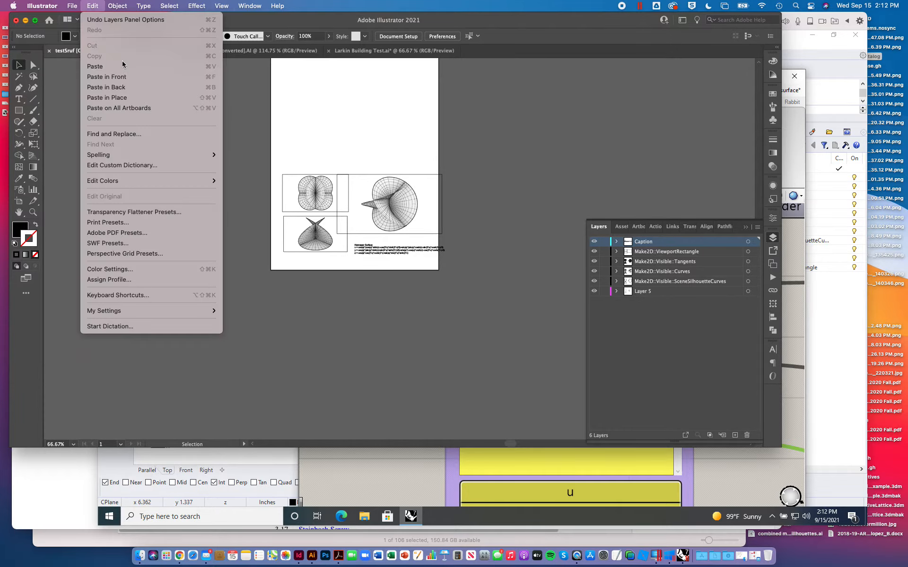
left_click(123, 98)
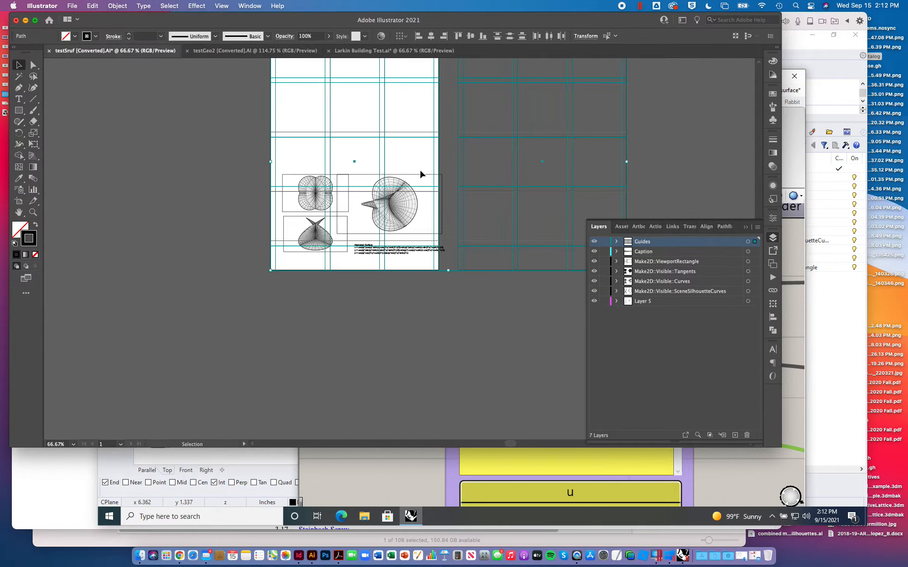
- Delete the pasted guide lines of the second page that lie beside the artboard
left_click(637, 127)
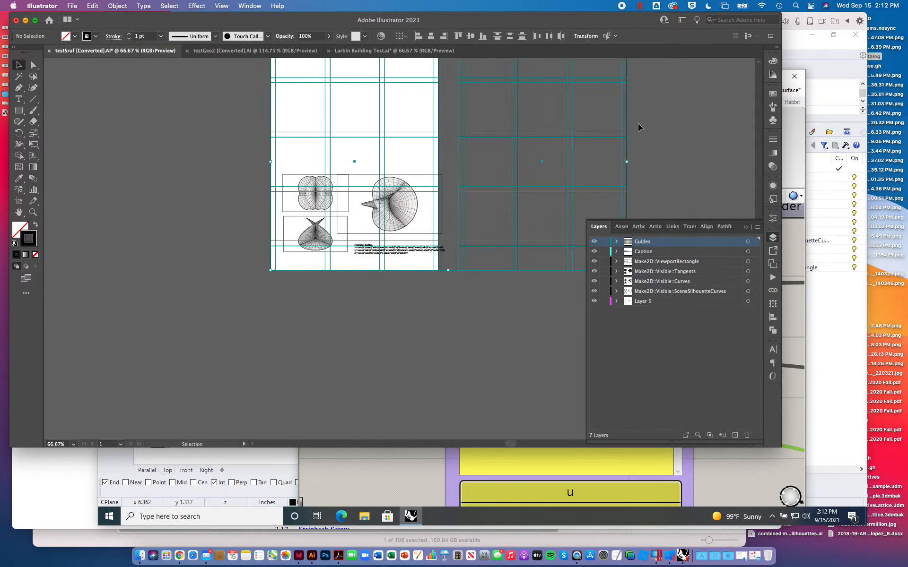
left_click(450, 291)
key("Delete")
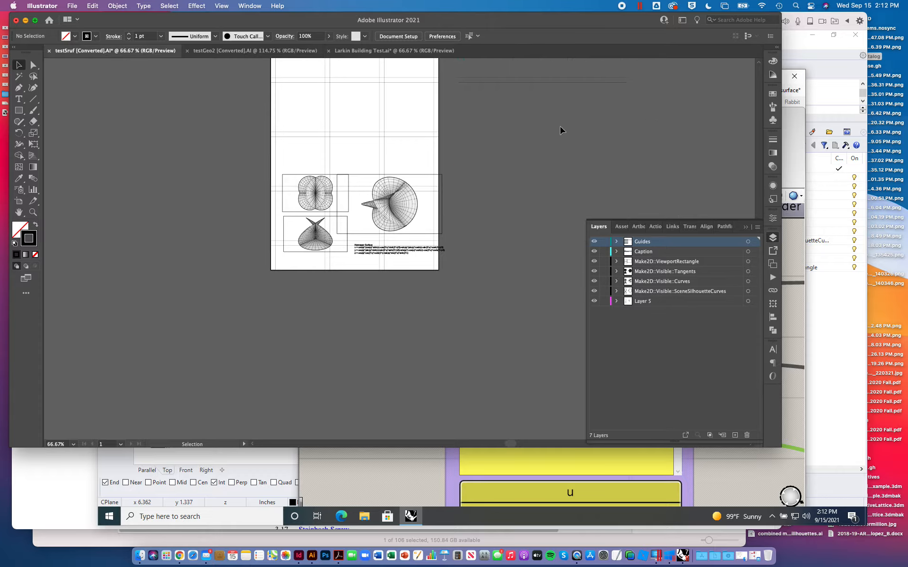
left_click(530, 77)
key("Delete")
scroll(530, 76, "up", 3)
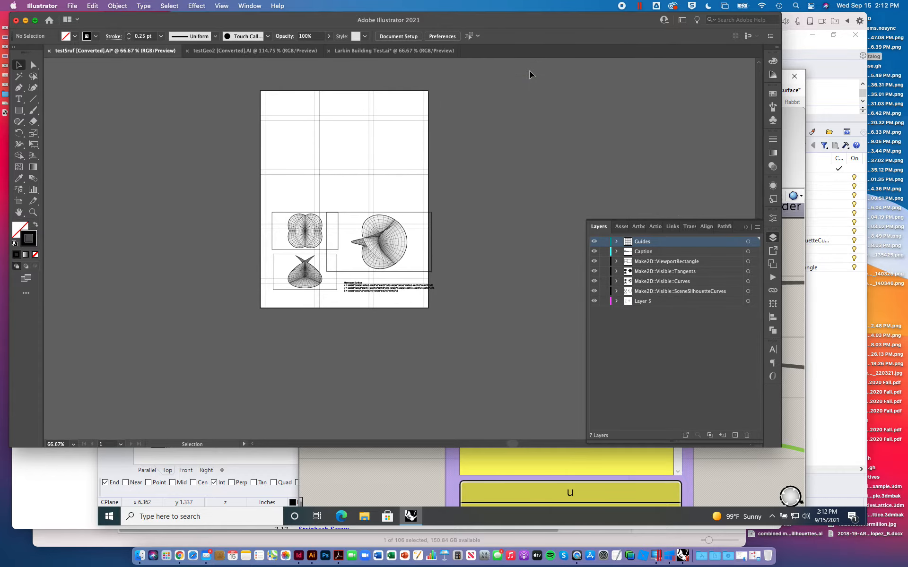
key("super+equal")
key("super+equal")
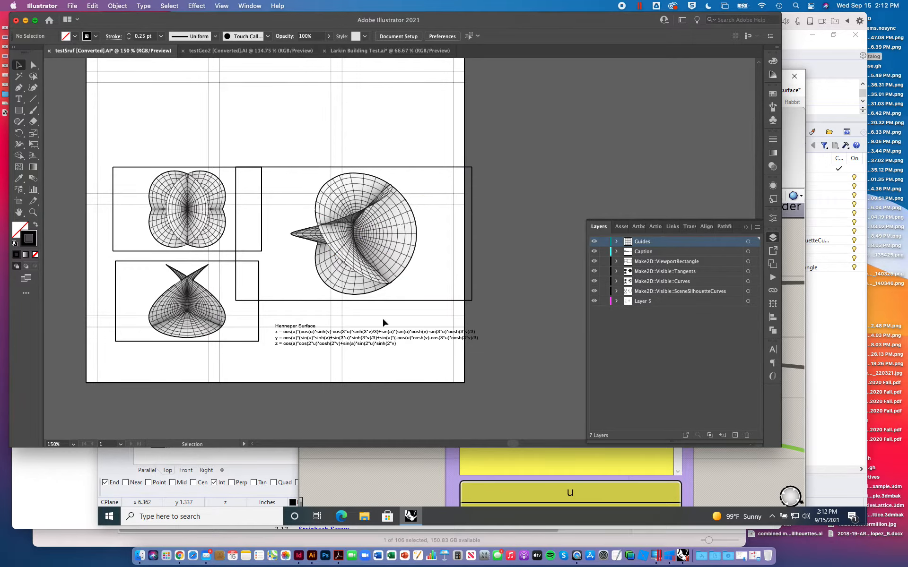
left_click_drag(110, 358, 270, 259)
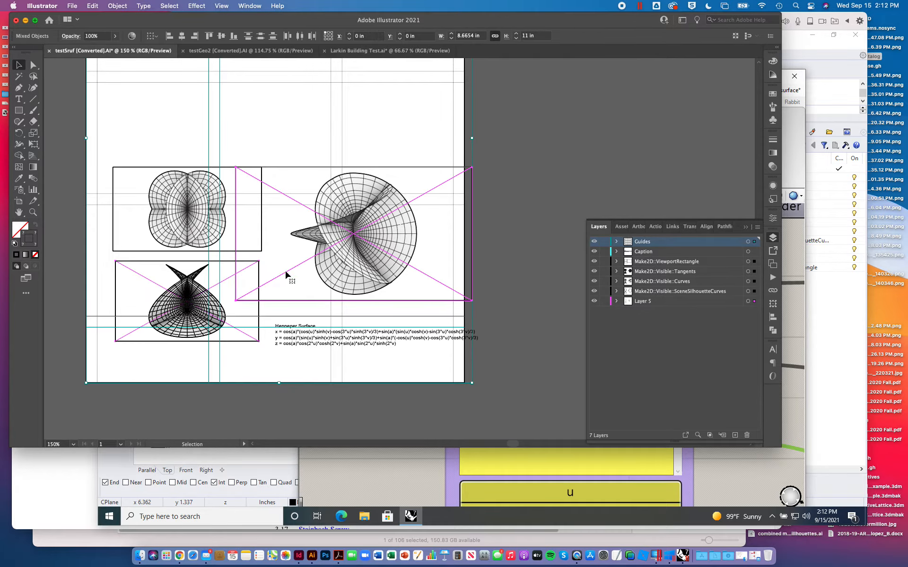
left_click(288, 301, "shift")
left_click(288, 300, "shift")
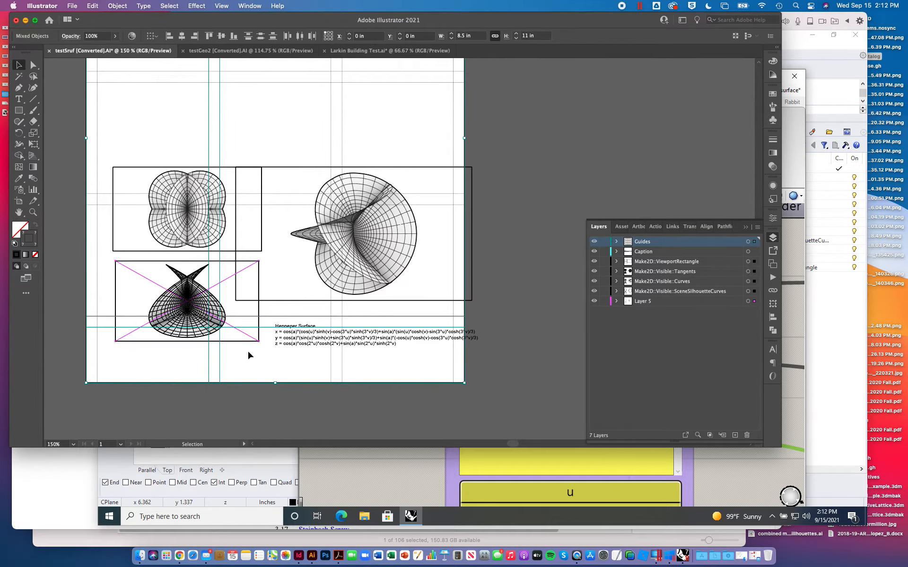
scroll(351, 368, "up", 2)
scroll(351, 368, "down", 2)
scroll(351, 368, "left", 1)
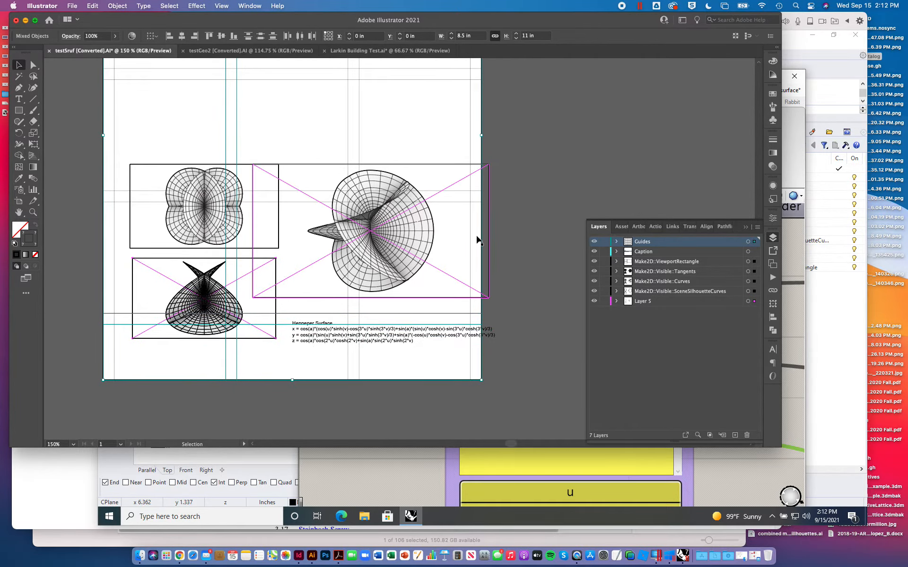
left_click(572, 220)
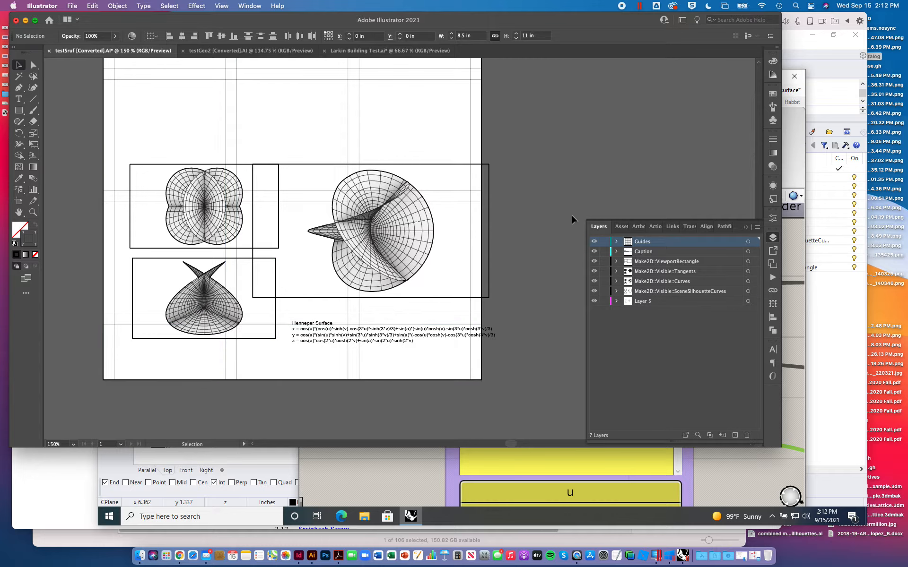
- Lock the Guides layer and move the two small surface views together up and to the left
left_click(604, 241)
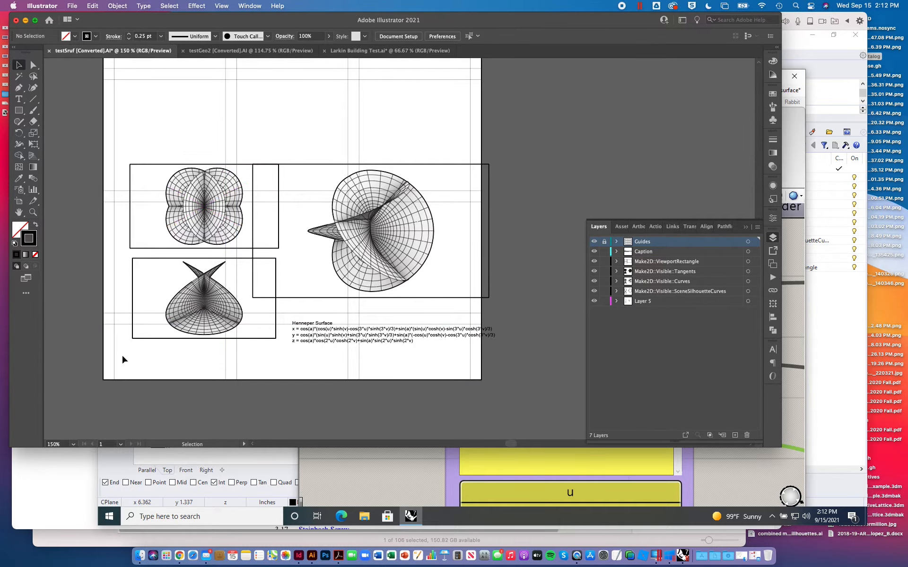
mouse_move(121, 354)
left_mouse_down()
mouse_move(268, 252)
mouse_move(279, 258)
left_mouse_up()
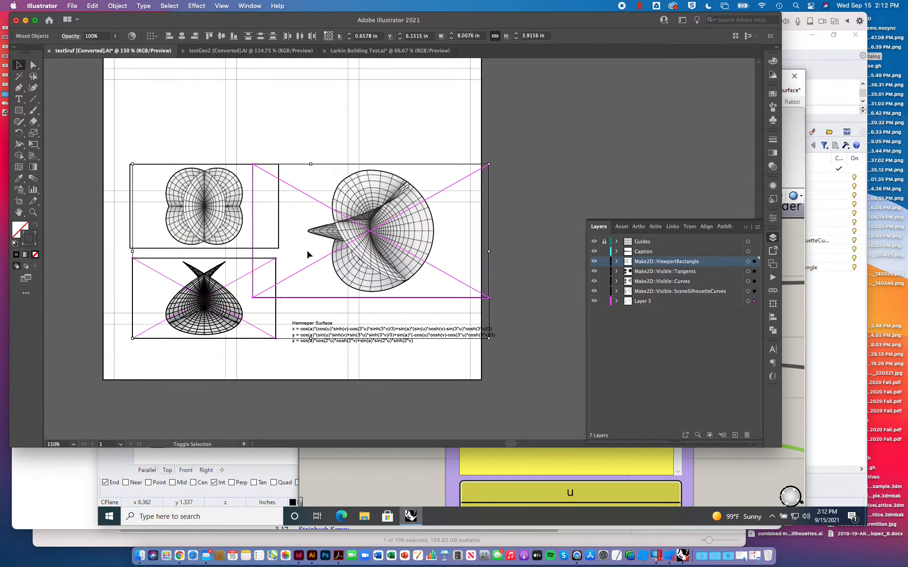
left_click(369, 165, "shift")
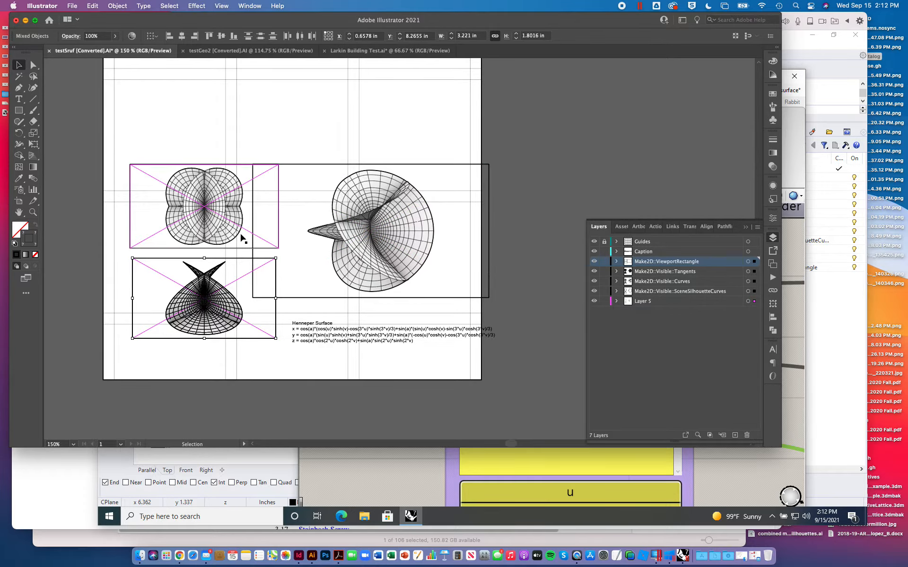
mouse_move(96, 150)
left_mouse_down()
mouse_move(228, 253)
mouse_move(279, 354)
left_mouse_up()
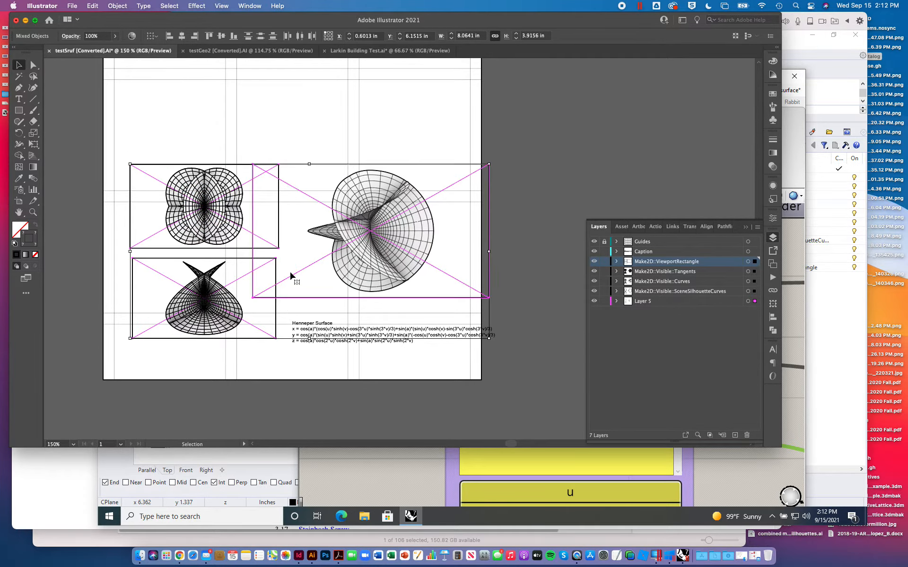
left_click(323, 166, "shift")
left_click_drag(237, 168, 206, 117)
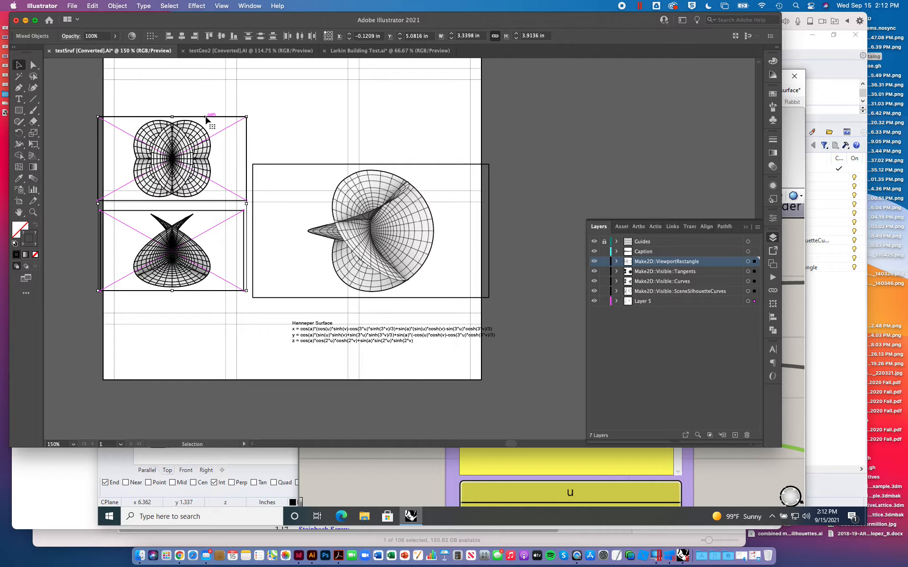
- Widen the gap between the two small views by nudging the upper one up and the lower one down
left_click(53, 124)
left_click_drag(75, 95, 249, 207)
key("shift+Up")
key("shift+Up")
key("shift+Up")
key("shift+Up")
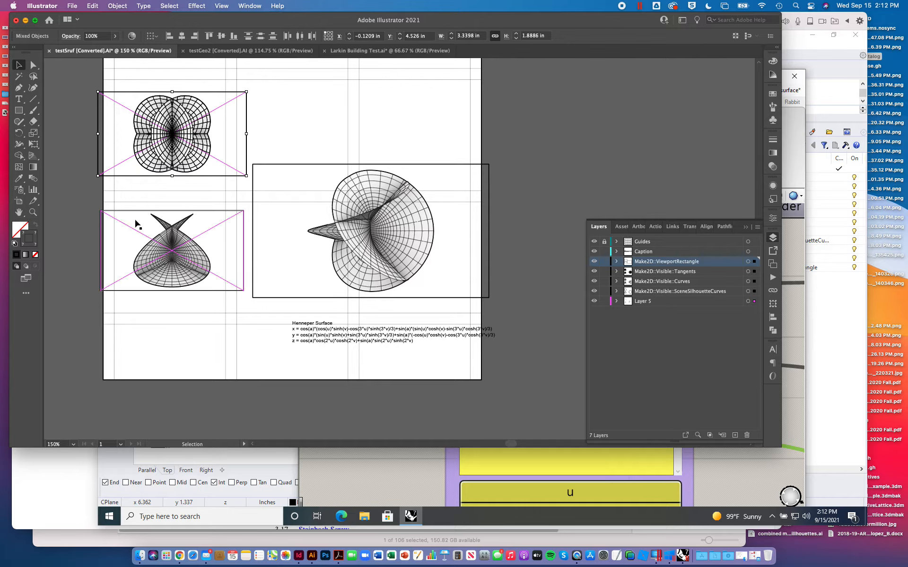
left_click_drag(103, 200, 246, 299)
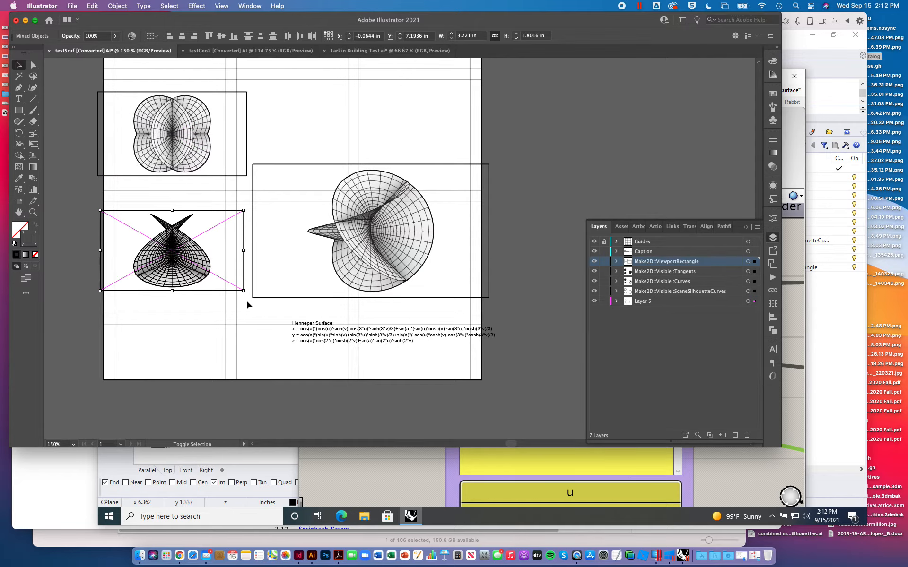
key("shift+Down")
- Nudge both small views slightly left together, centring them in the left column of the guide grid
mouse_move(77, 88)
left_mouse_down()
mouse_move(229, 253)
mouse_move(246, 305)
left_mouse_up()
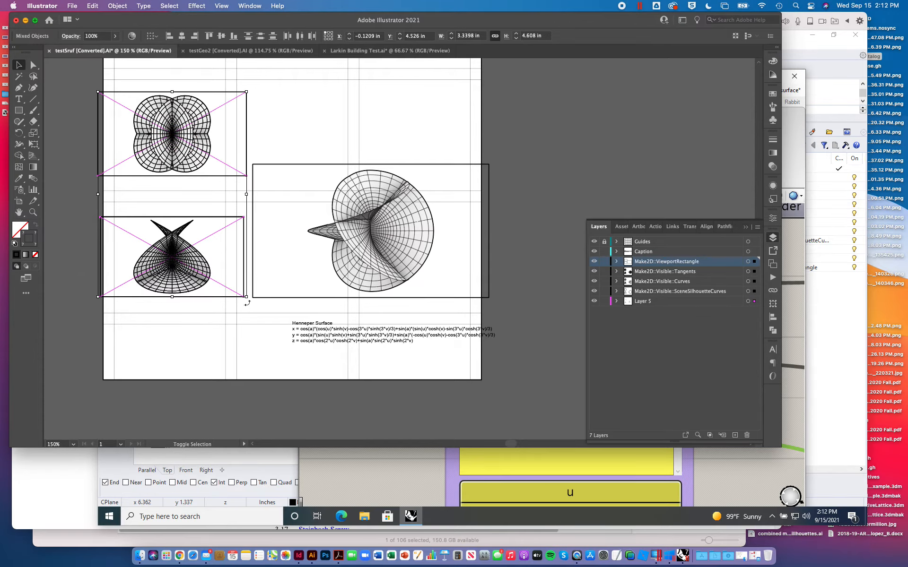
key("shift+Left")
key("Right")
key("Right")
key("Right")
key("Right")
key("Right")
key("Right")
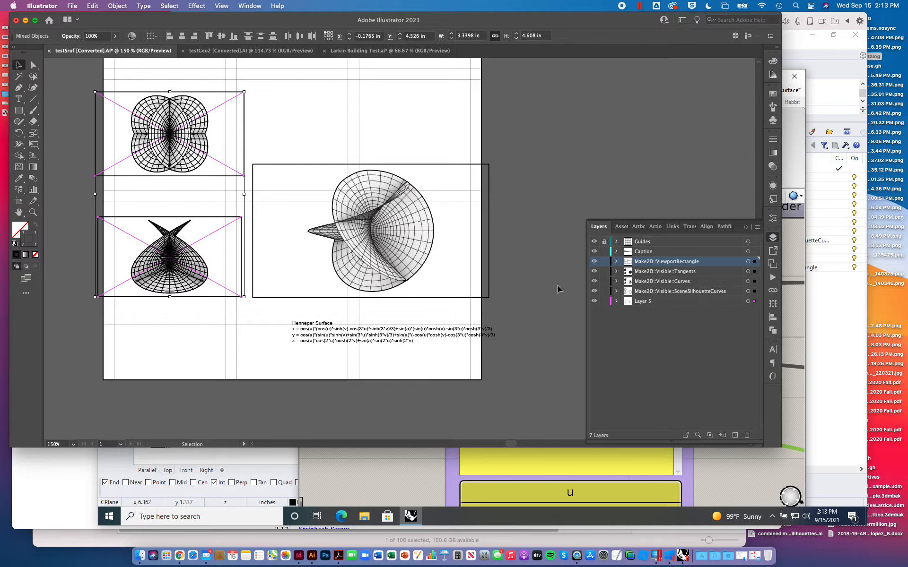
left_click(552, 150)
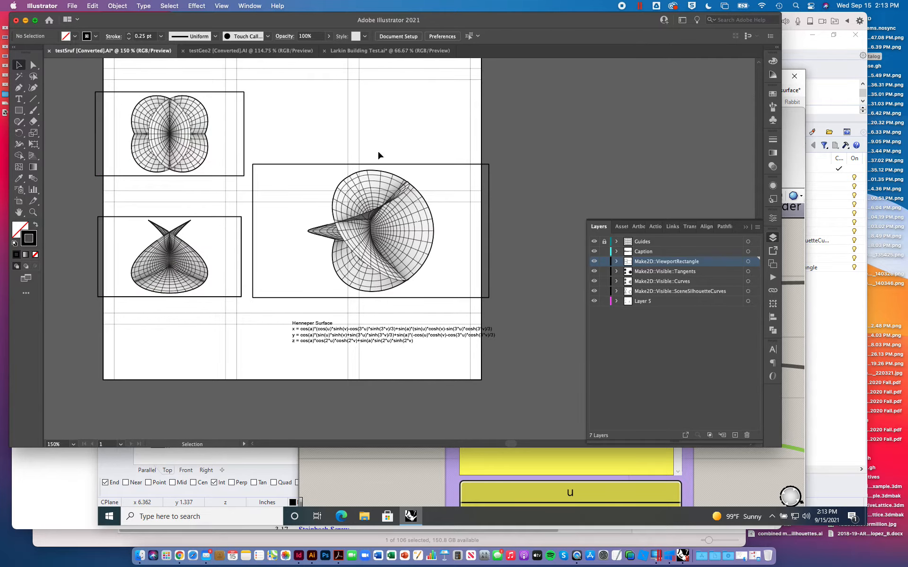
- Move the large perspective drawing straight up so its frame's top edge lies level with the upper small view
left_click_drag(522, 146, 249, 300)
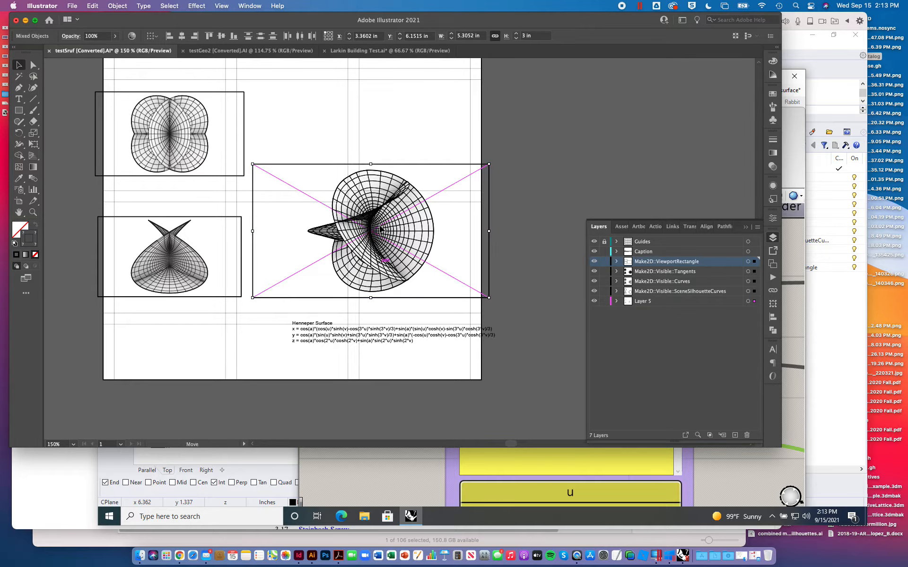
mouse_move(381, 229)
left_mouse_down()
mouse_move(381, 160)
mouse_move(381, 193)
left_mouse_up()
left_click(533, 164)
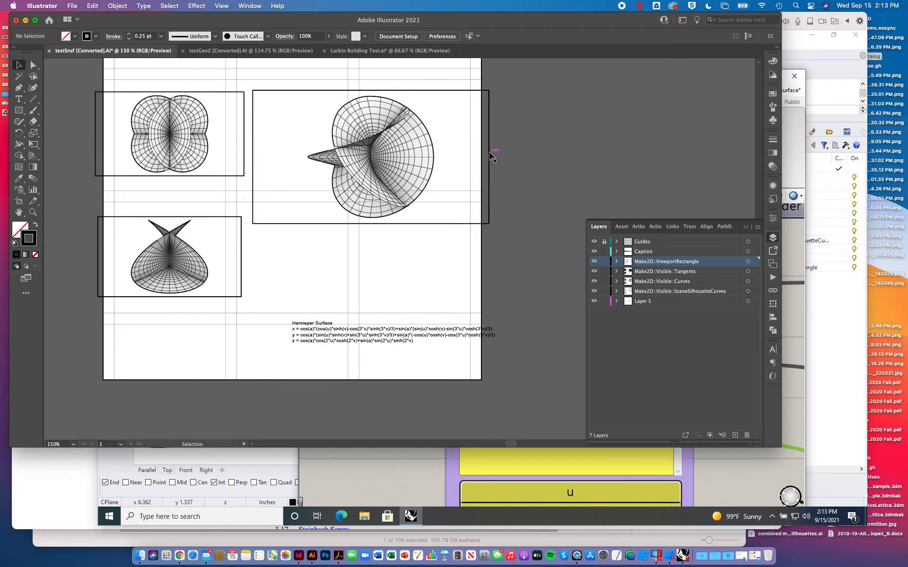
- Scale the perspective drawing with its frame to about 8.27 by 4.68 in and shift it left to about X 1.66 in
left_click_drag(544, 102, 299, 229)
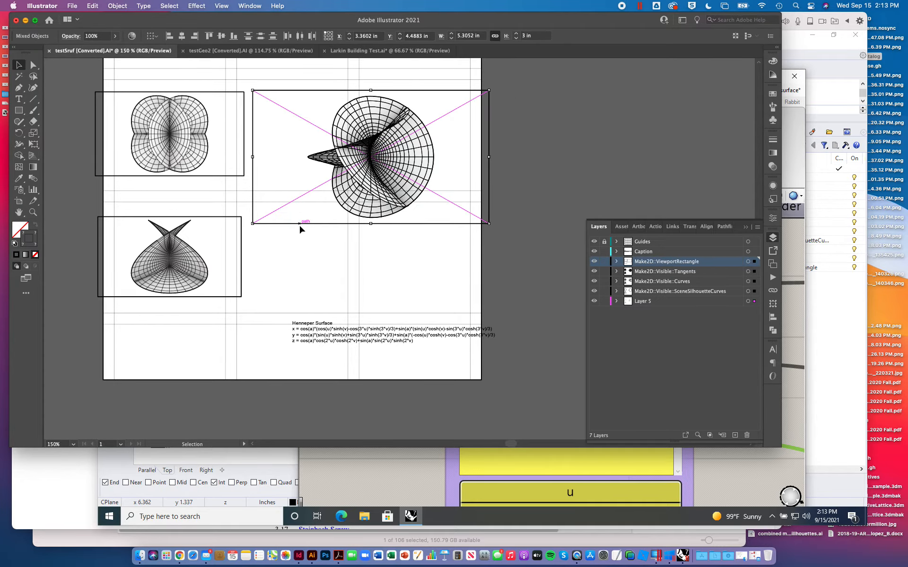
left_click(529, 137)
left_click_drag(521, 85, 278, 241)
left_click_drag(489, 224, 622, 334, "shift")
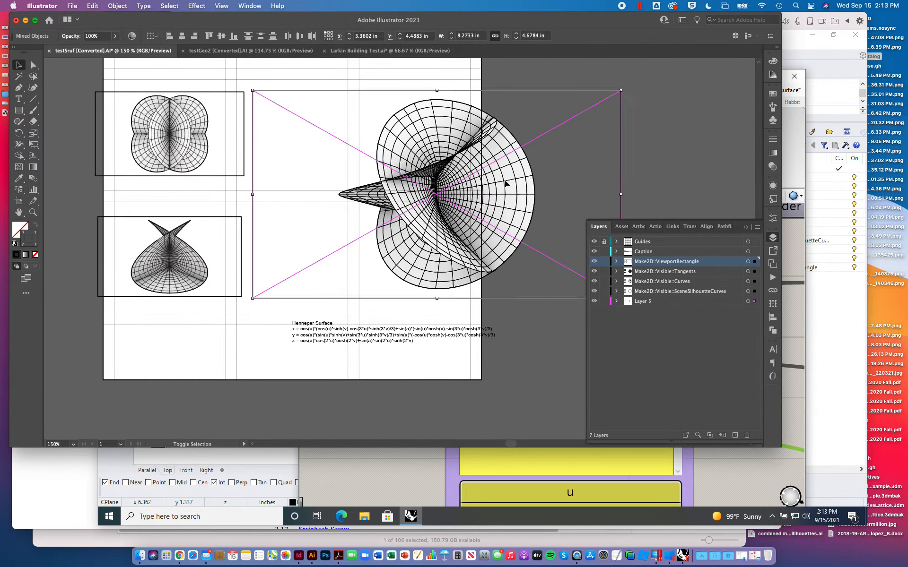
left_click_drag(498, 181, 423, 180)
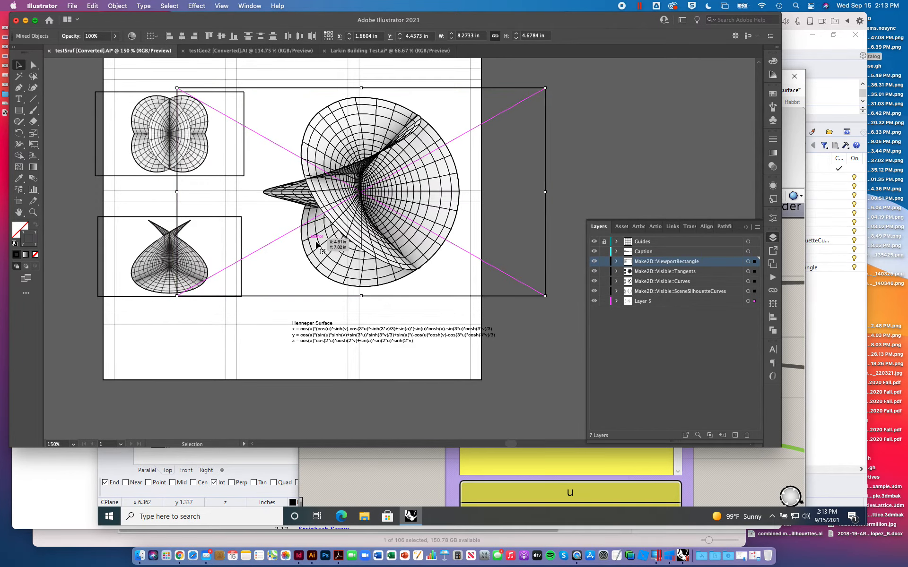
- Hide the Make2D::ViewportRectangle layer and clear the selection
left_click(594, 261)
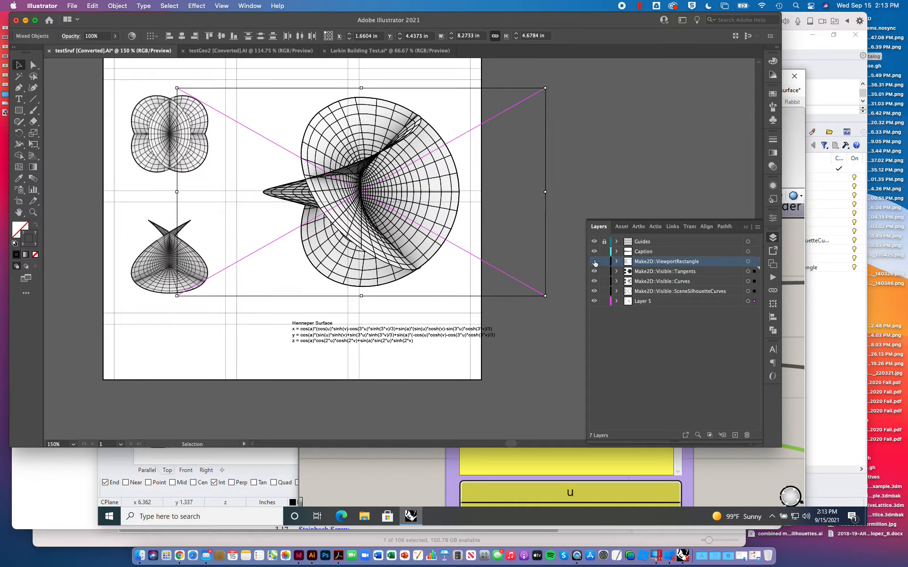
left_click(619, 150)
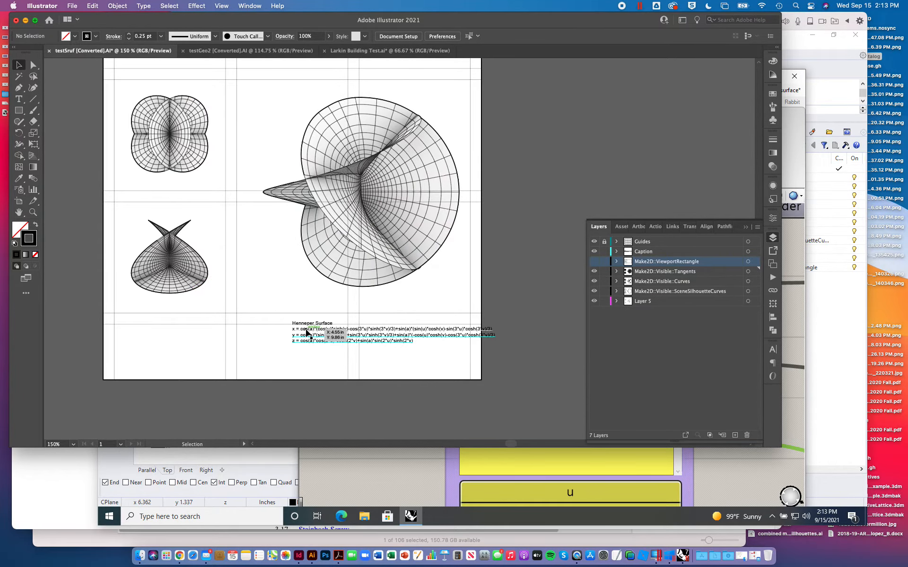
- Move all three drawings and the caption up the sheet together to about Y 2.22 in
scroll(303, 332, "up", 2)
scroll(303, 332, "left", 1)
key("super+minus")
key("super+minus")
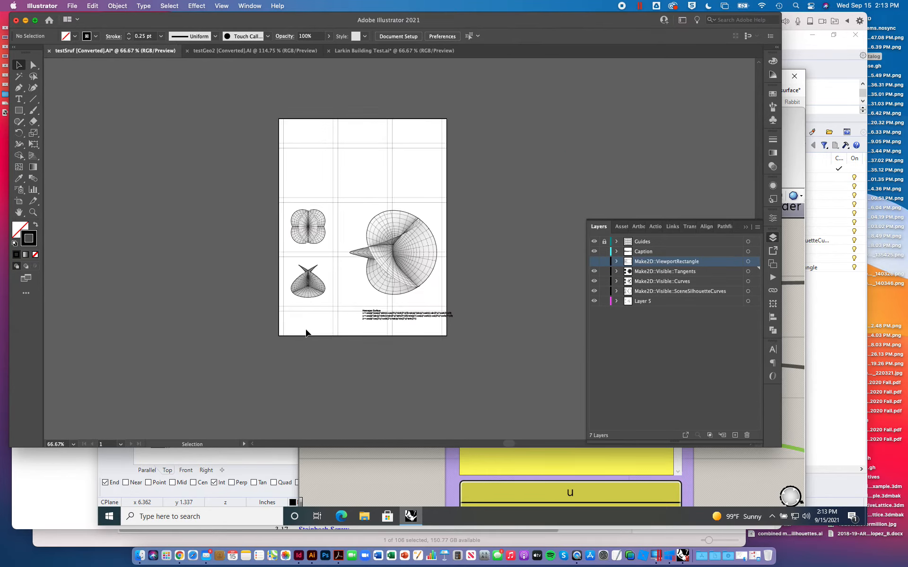
left_click_drag(240, 186, 504, 416)
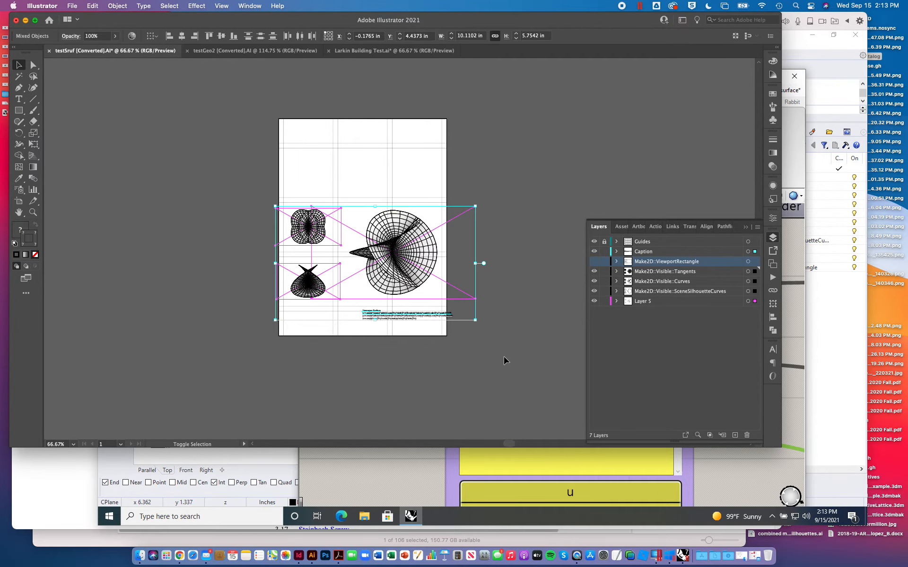
key("shift+Up")
key("shift+Up")
key("shift+Up")
key("shift+Up")
key("shift+Up")
key("shift+Up")
key("shift+Up")
key("shift+Up")
key("shift+Up")
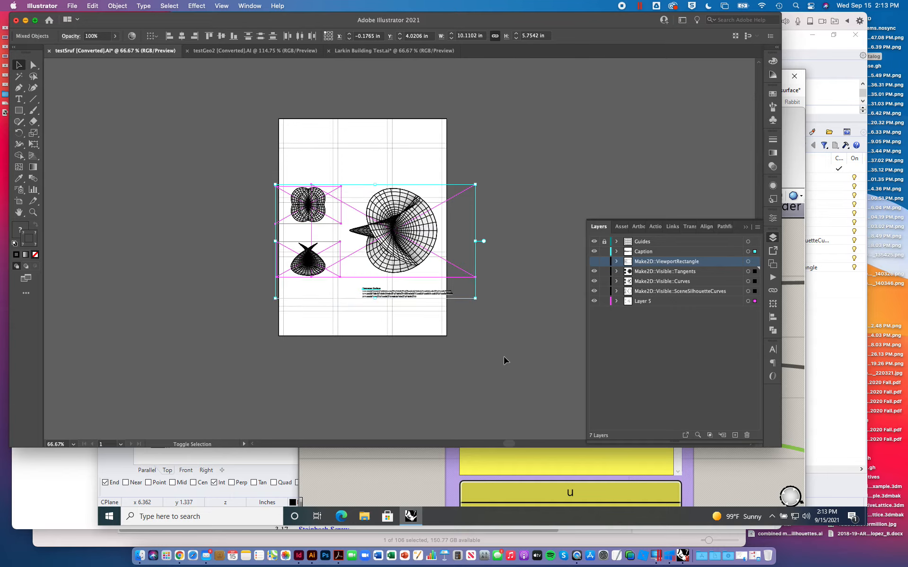
key("shift+Up")
key("shift+Up")
key("shift+Up")
key("shift+Up")
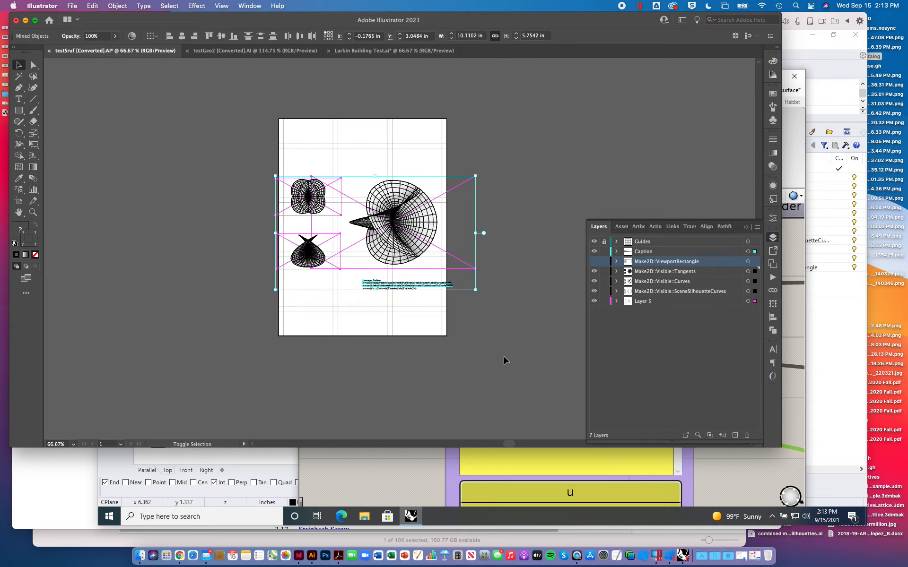
key("shift+Up")
key("shift+Up")
key("shift+Up")
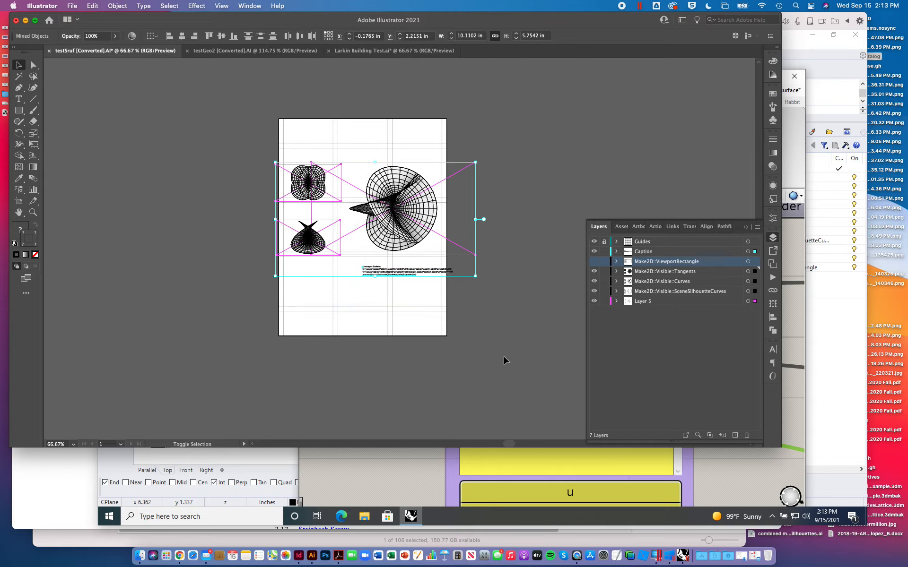
- Nudge all drawings and the caption up to about Y 1.67 in, and move the caption left beneath the two small views
key("shift+Up")
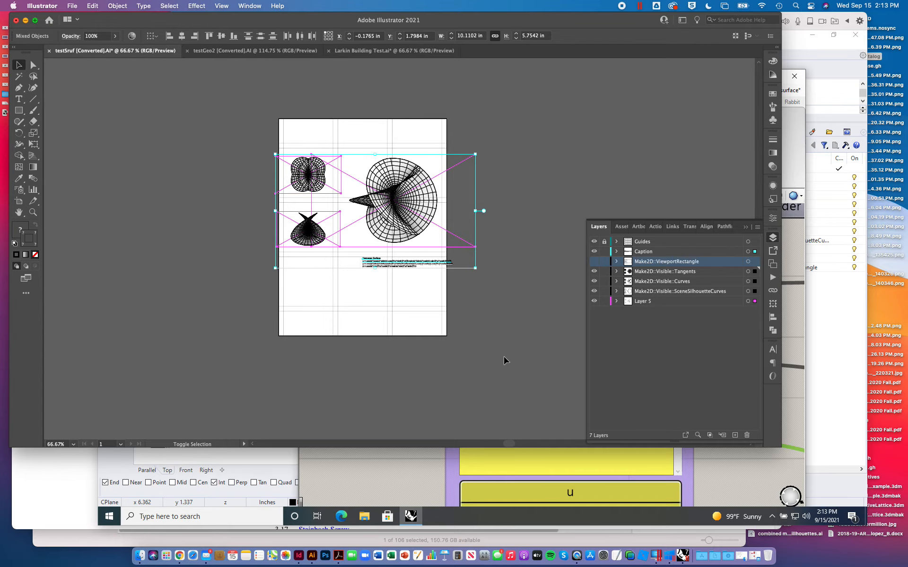
key("shift+Up")
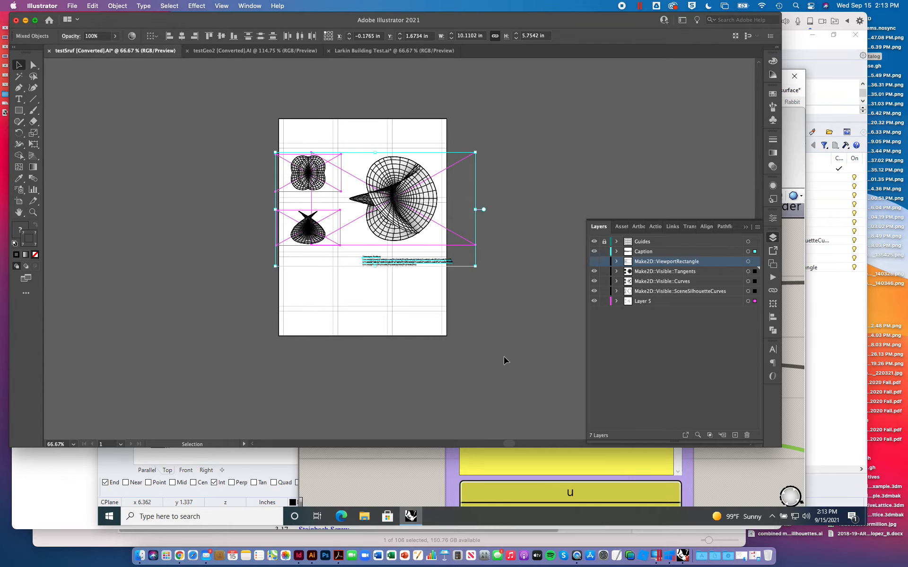
left_click(516, 318)
left_click_drag(378, 261, 304, 263)
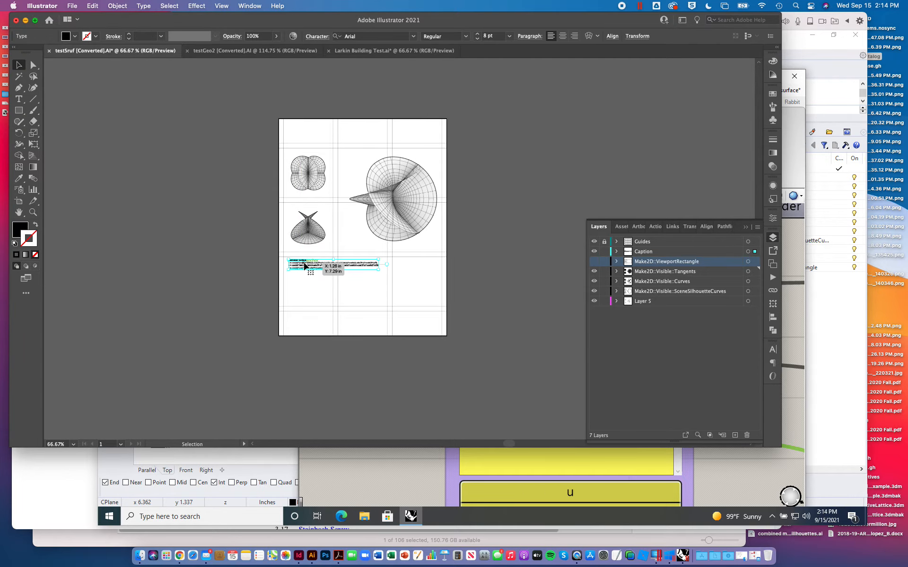
- Format the caption's heading line "Henneper Surface" as 10 pt Arial Bold
key("super+equal")
key("super+equal")
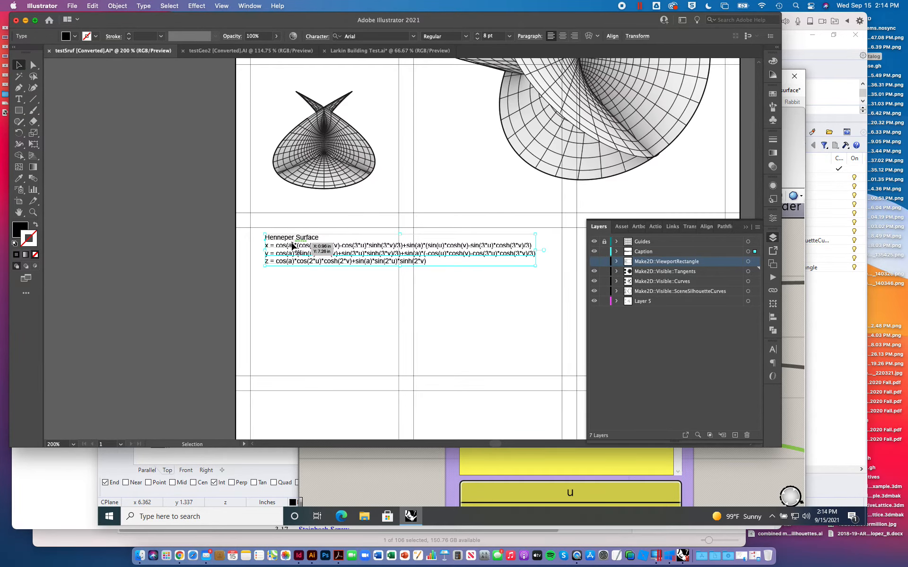
double_click(268, 237)
left_click_drag(264, 237, 344, 239)
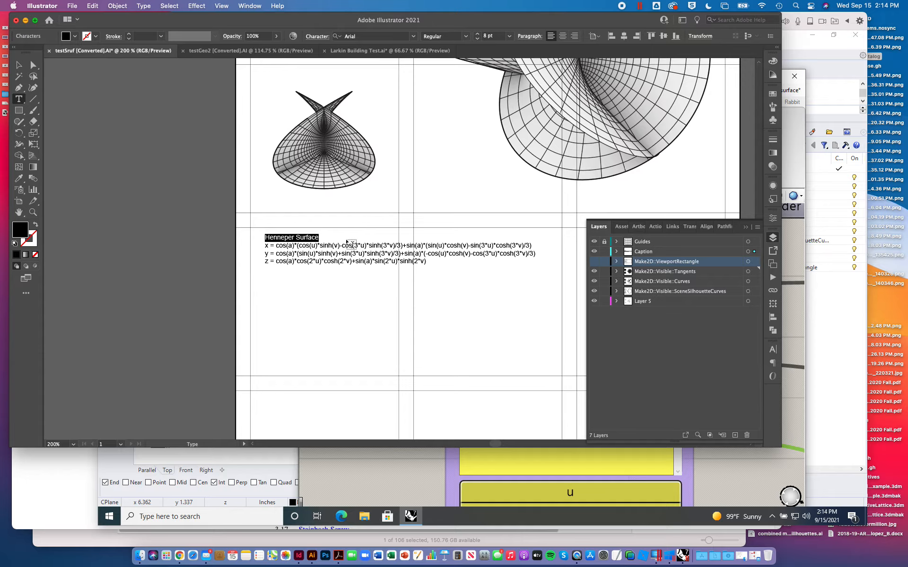
left_click(477, 35)
left_click(477, 34)
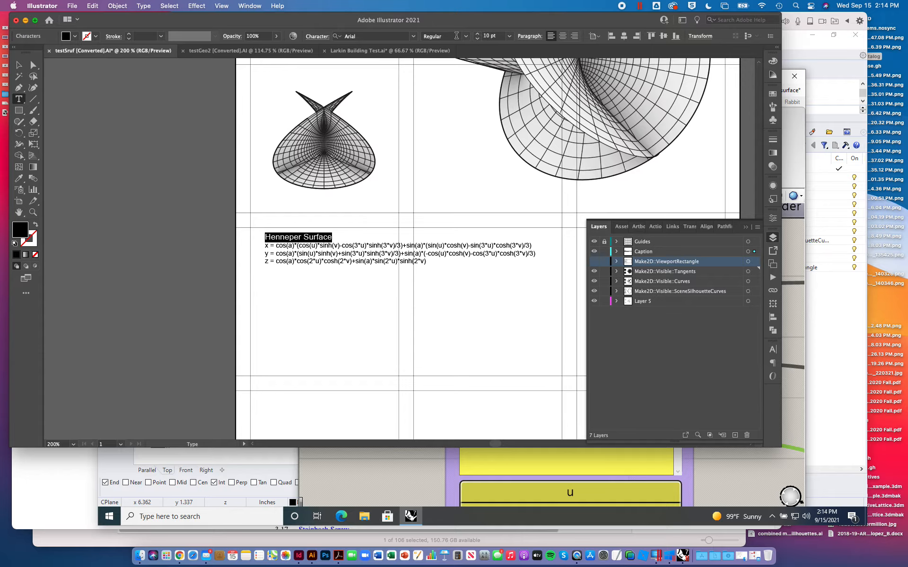
left_click(465, 37)
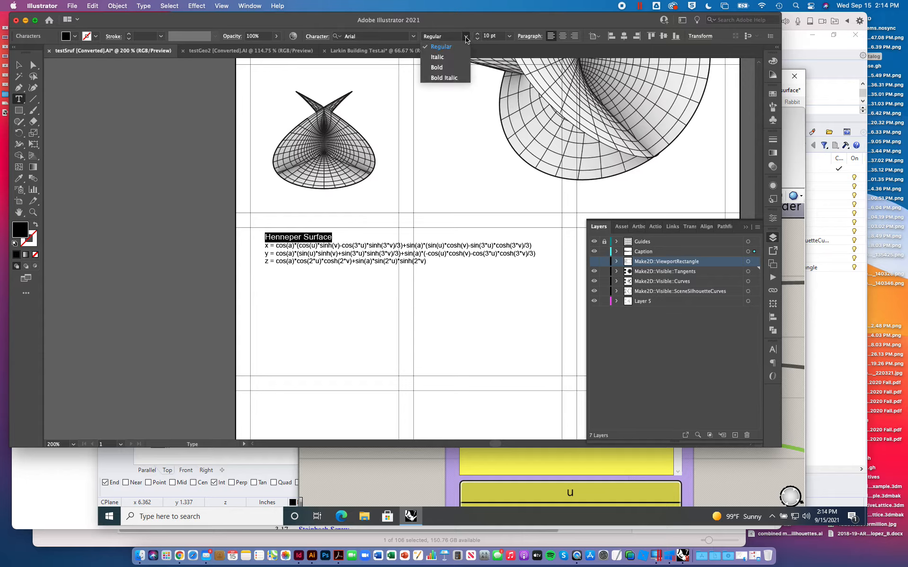
left_click(435, 66)
key("super+shift+a")
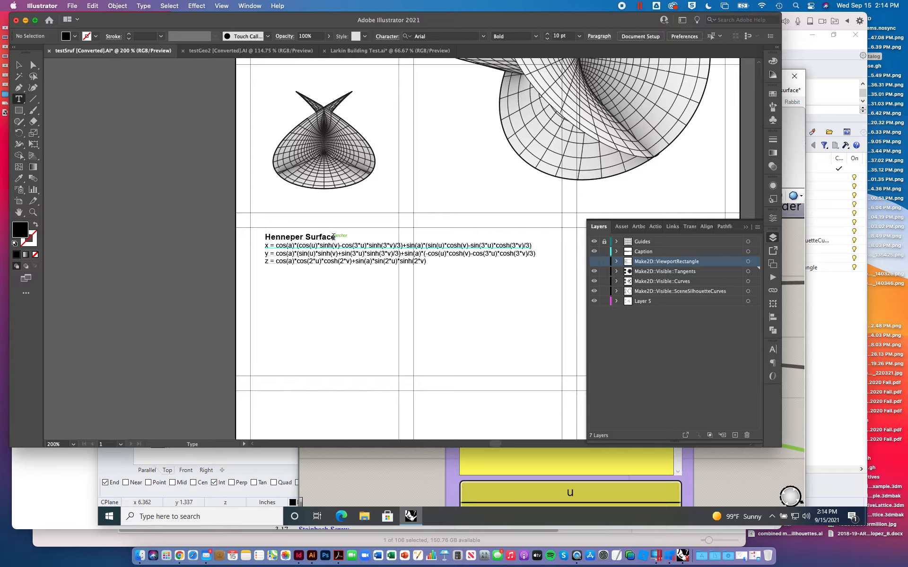
- Insert a blank line between the caption's heading and its x, y and z equations, and deselect the text
left_click(335, 237)
key("Return")
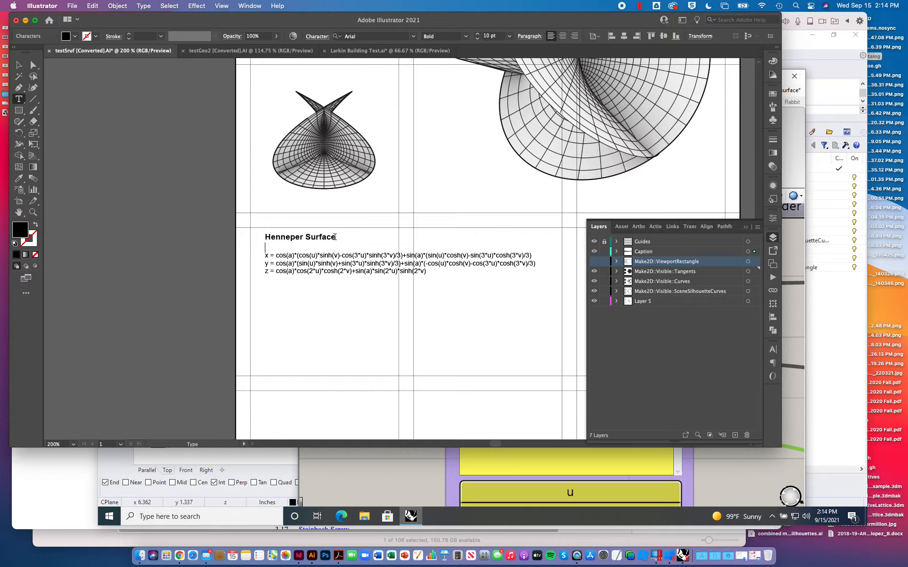
left_click(19, 64)
left_click(174, 142)
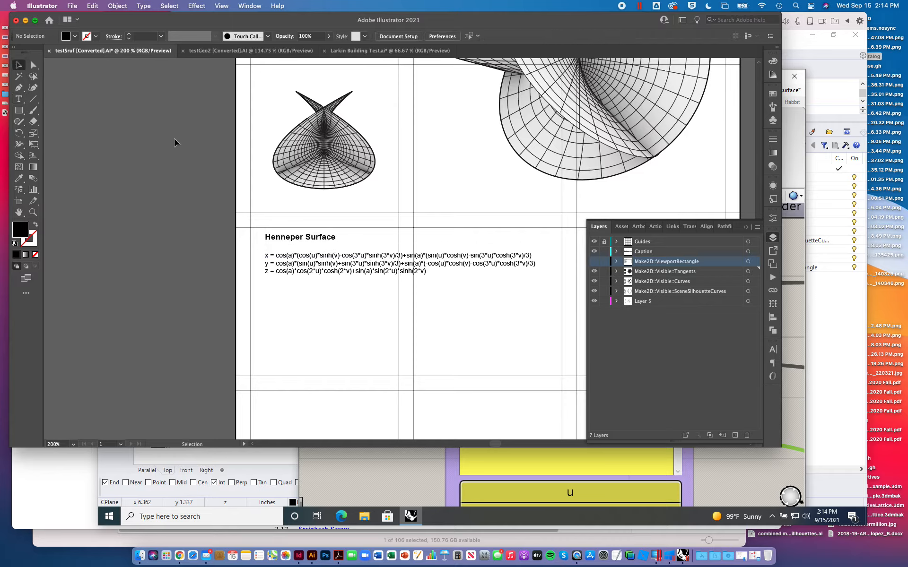
- Open IMG_4572.JPG from the Downloads folder in Preview, examine its example of typographic reading order, and close it
left_click(729, 556)
scroll(698, 334, "down", 5)
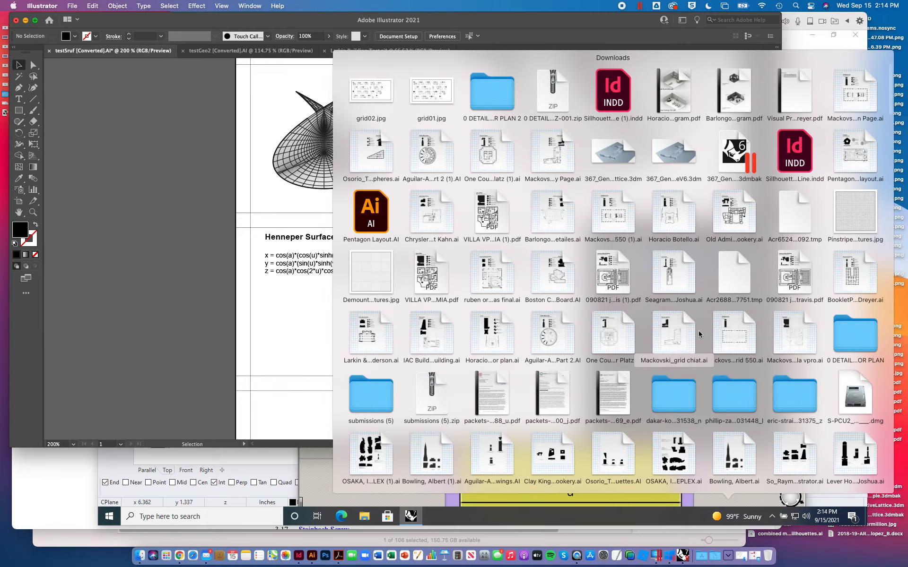
scroll(699, 335, "down", 2)
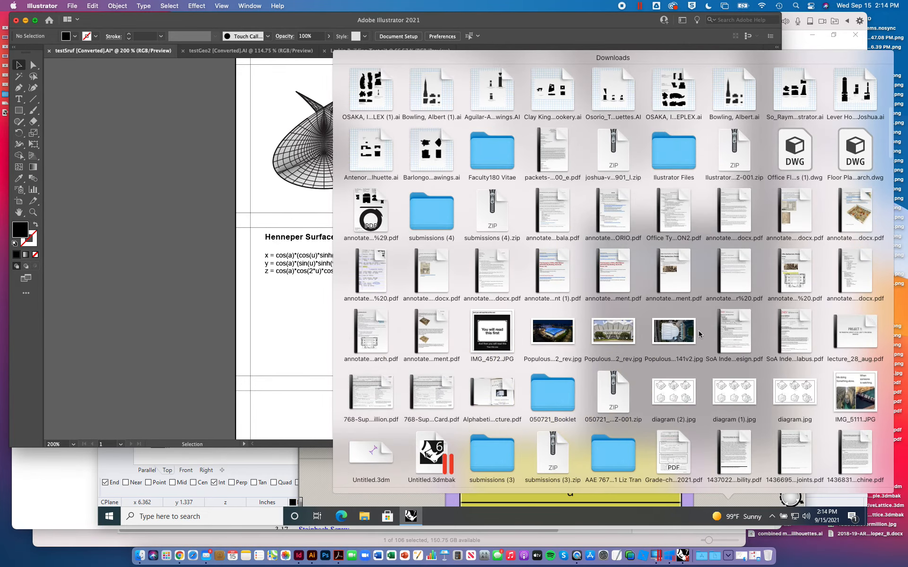
left_click(503, 338)
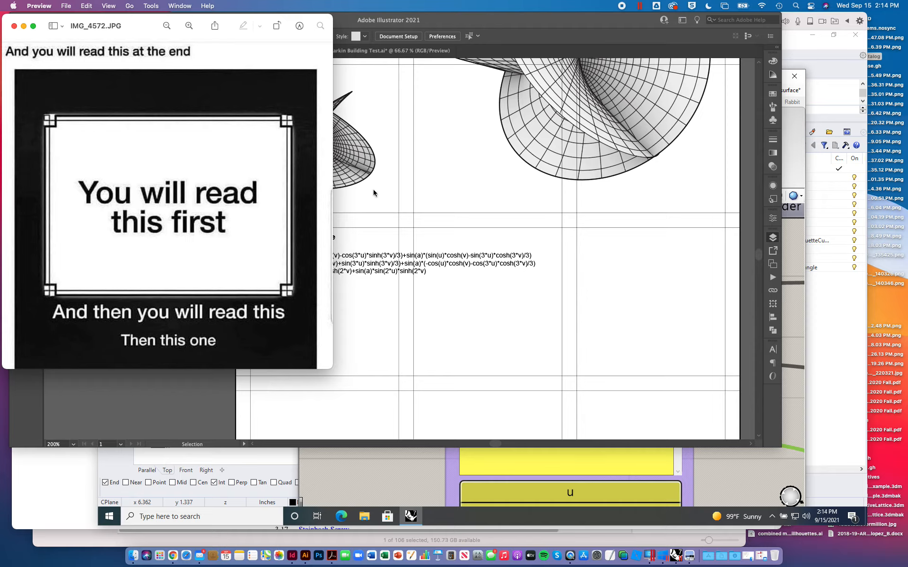
left_click(14, 27)
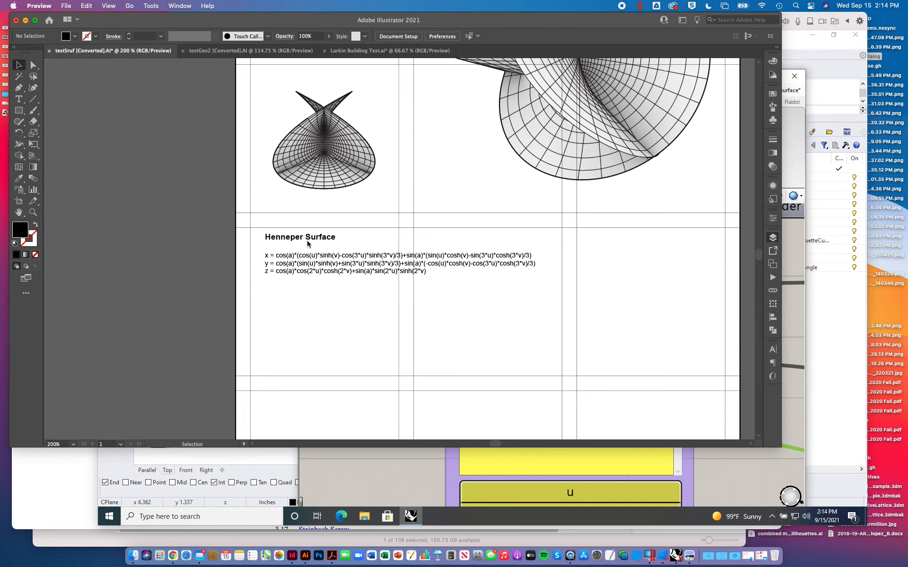
- Return to Illustrator and review the layout of the drawings and caption across the whole sheet
left_click(136, 201)
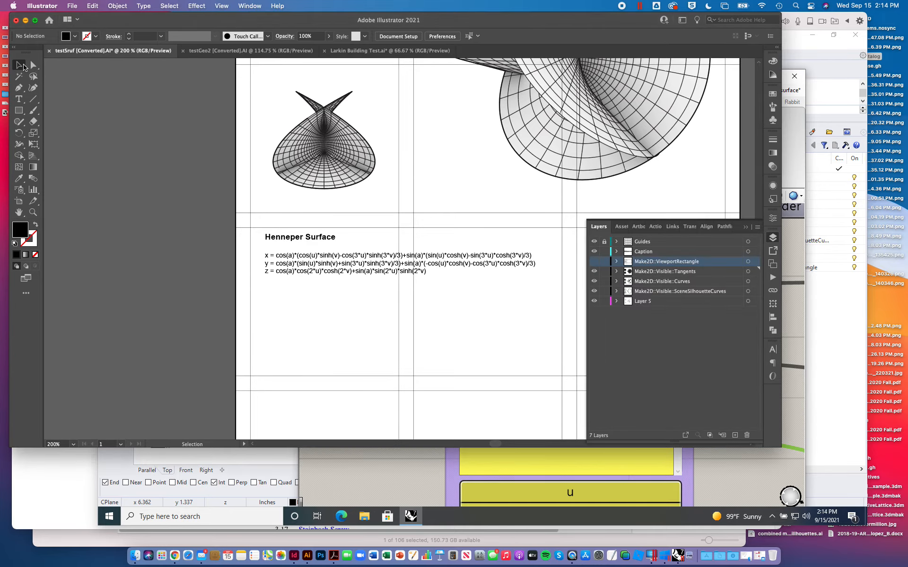
key("super+minus")
key("super+minus")
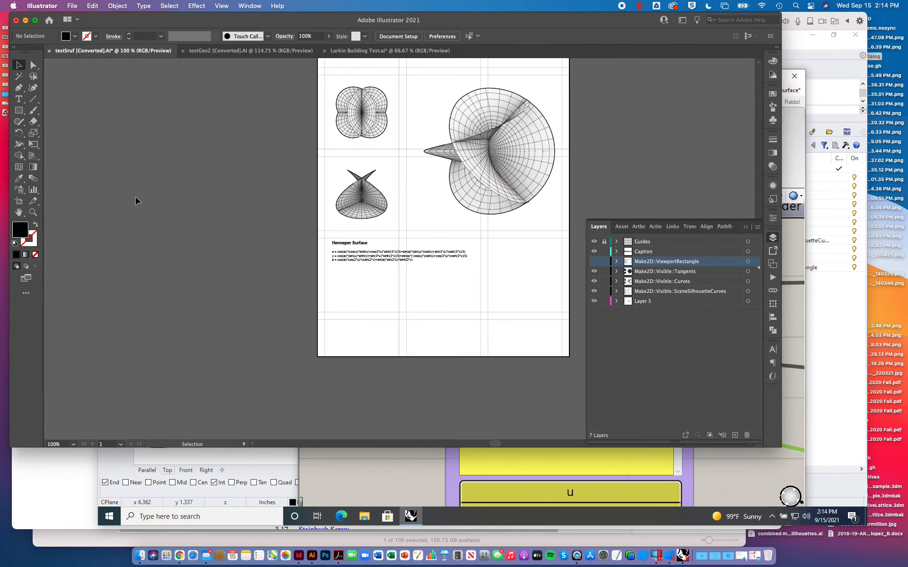
scroll(136, 201, "up", 3)
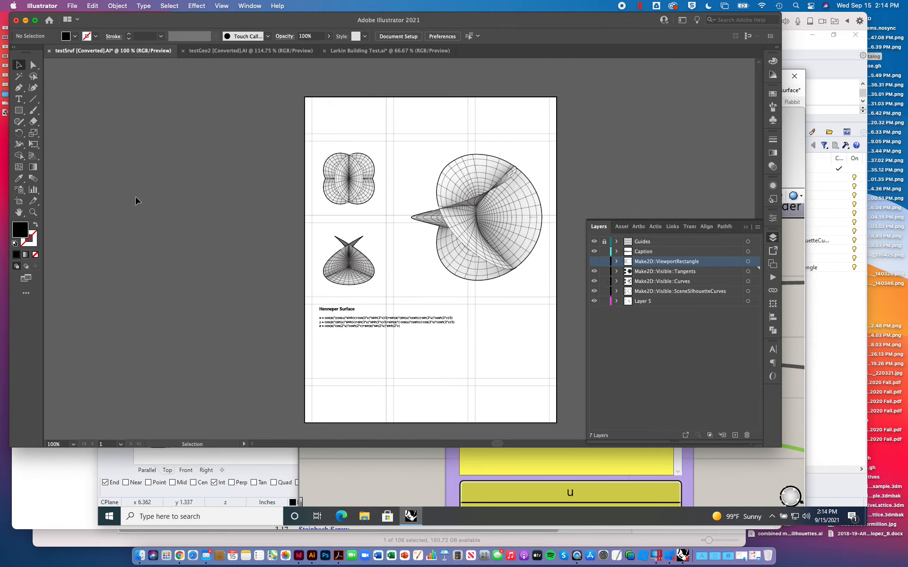